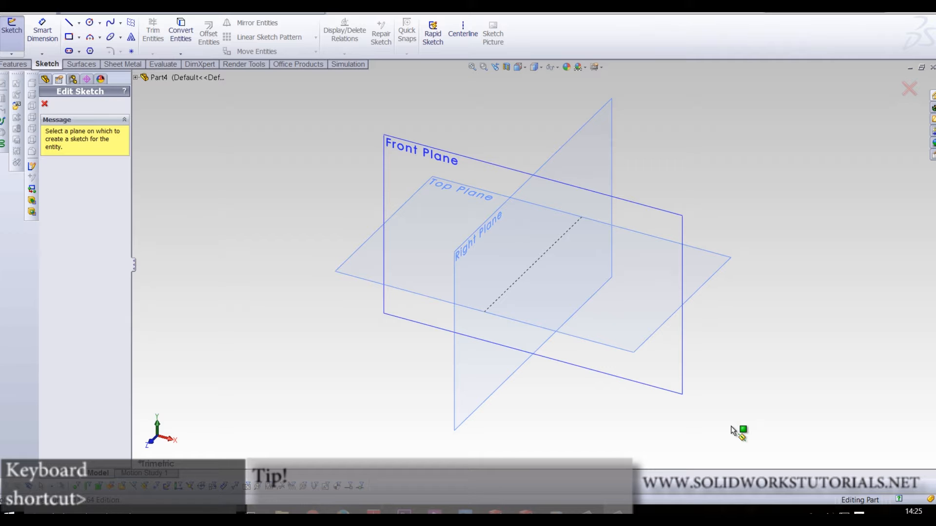
Start a sketch on the Front Plane and draw a three-point arc over the origin with a radius of about 7.4 mm
left_click(470, 179)
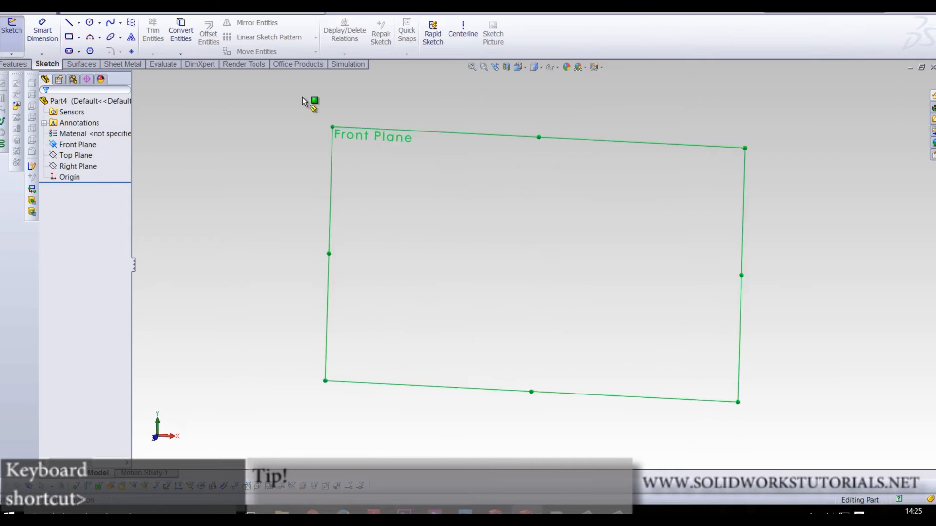
left_click(90, 37)
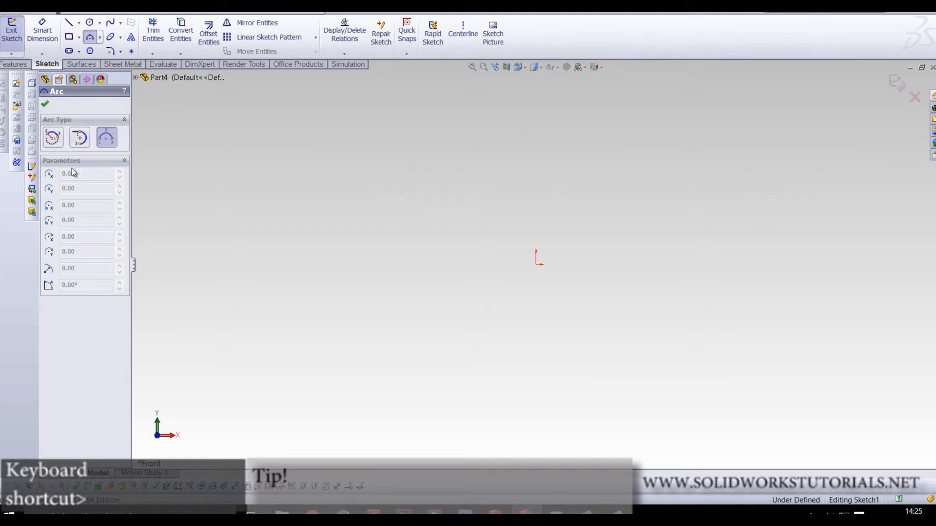
left_click(471, 268)
left_click(586, 268)
left_click(547, 213)
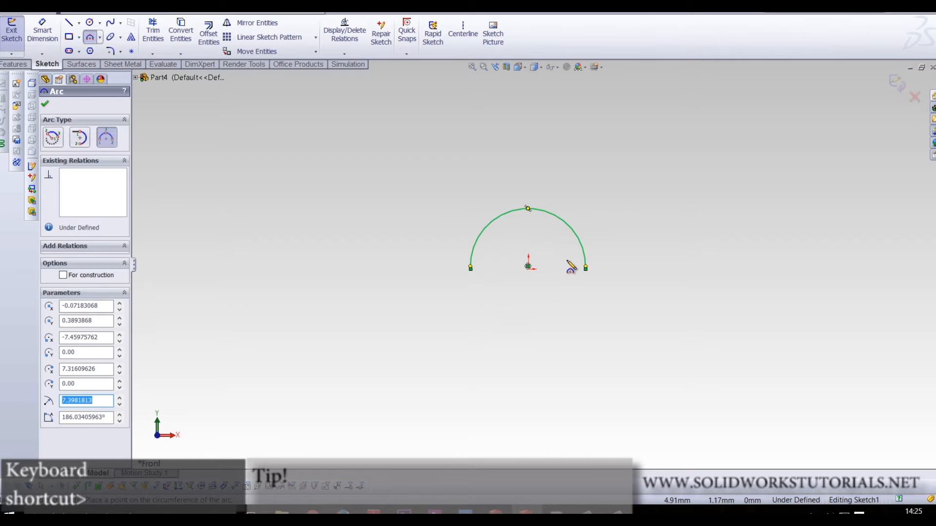
scroll(546, 271, "down", 5)
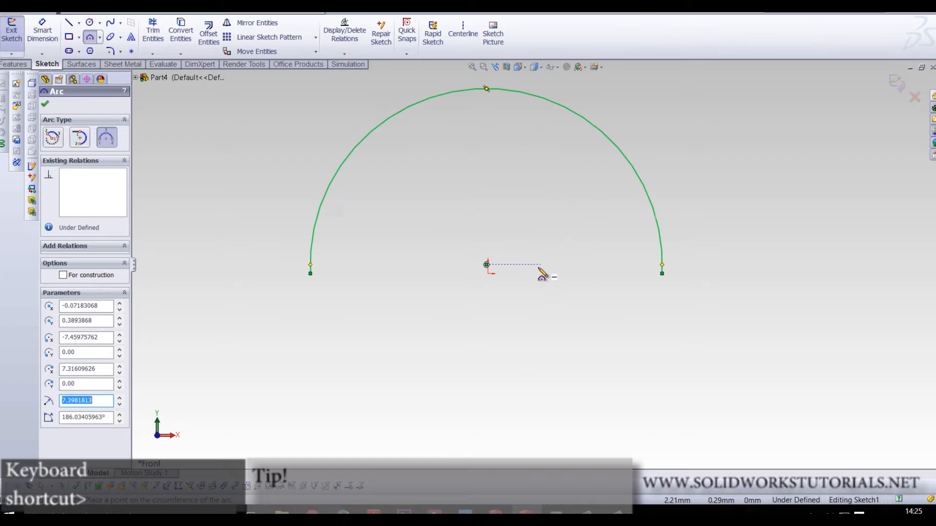
left_click(90, 43)
left_click(438, 264)
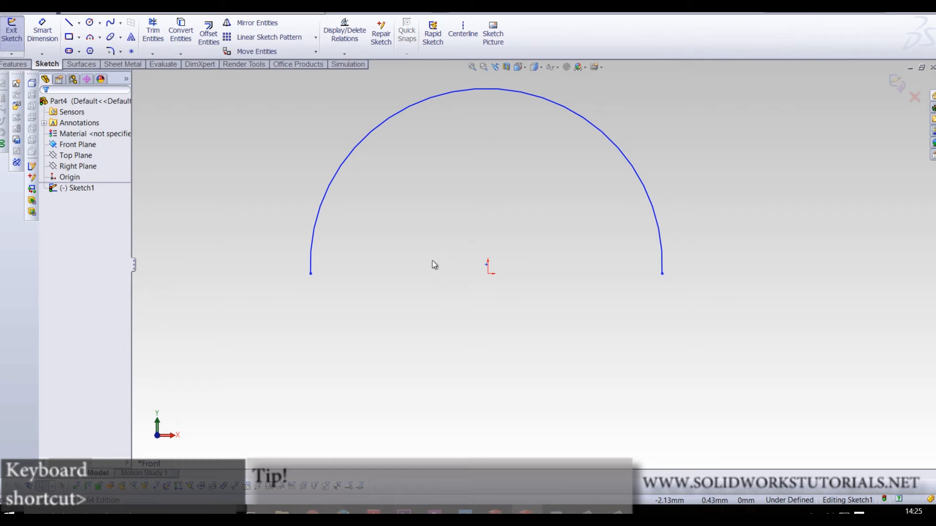
Align the arc's endpoints and centre horizontally with the origin, and move the arc's centre onto the origin
left_click(310, 274)
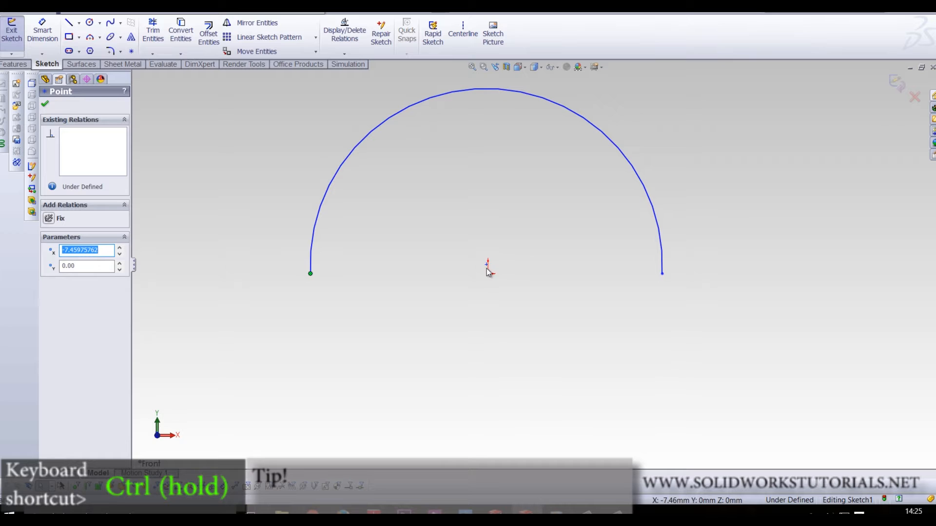
left_click(487, 267, "ctrl")
left_click(662, 274, "ctrl")
left_click(488, 273, "ctrl")
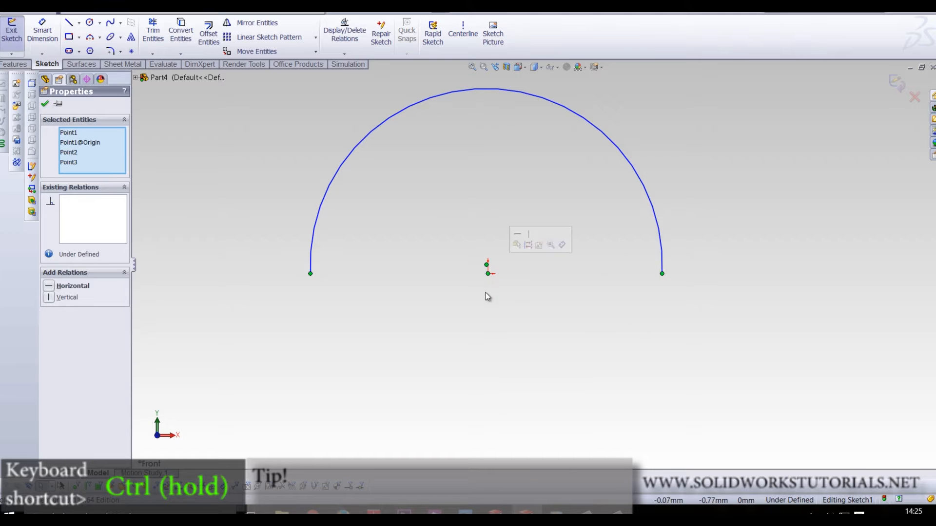
left_click(49, 287)
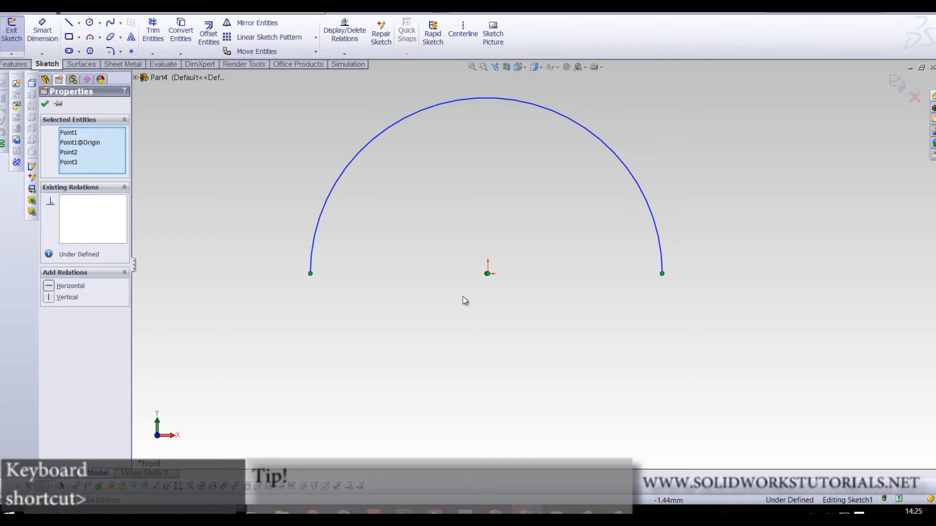
left_click(464, 298)
mouse_move(488, 276)
left_mouse_down()
mouse_move(514, 277)
mouse_move(501, 280)
mouse_move(506, 288)
mouse_move(491, 282)
left_mouse_up()
Dimension the arc's radius as 4 mm and exit the sketch
right_click_drag(560, 330, 563, 293)
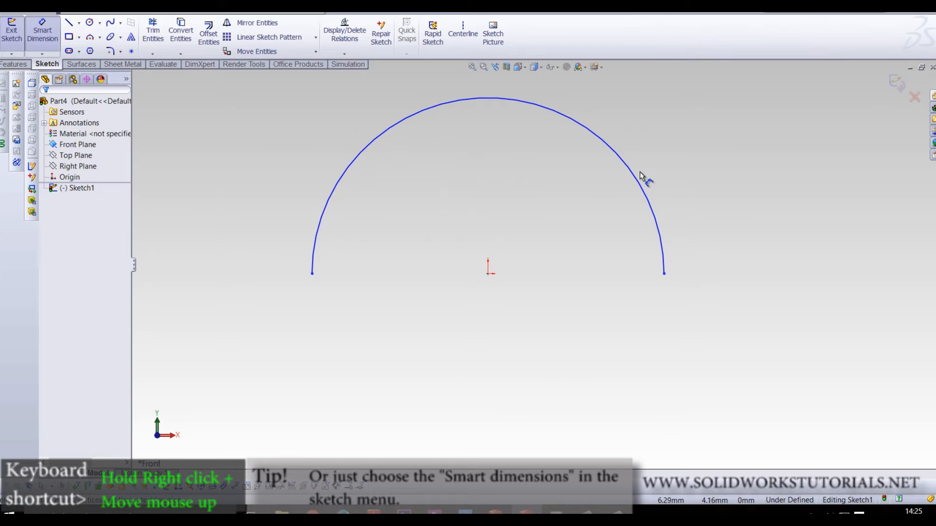
left_click(642, 186)
left_click(696, 184)
type("4")
key("Return")
left_click(639, 340)
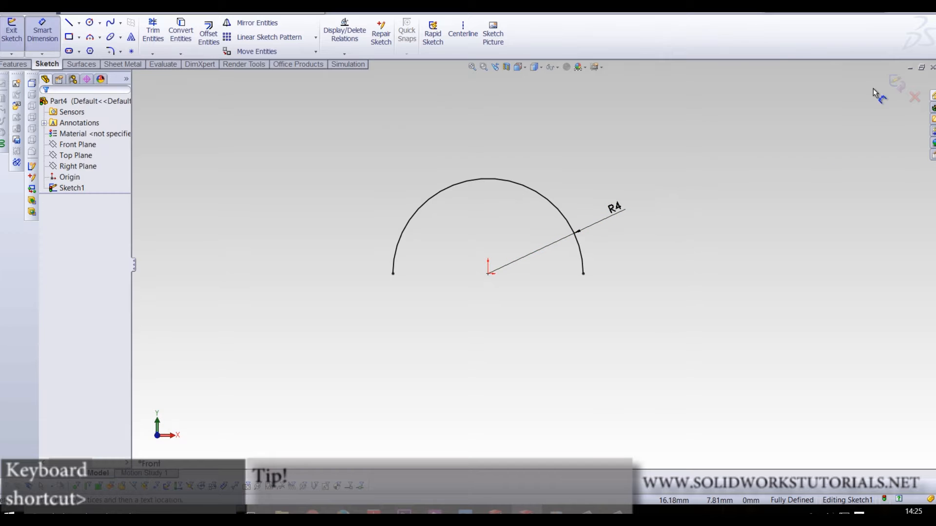
left_click(896, 84)
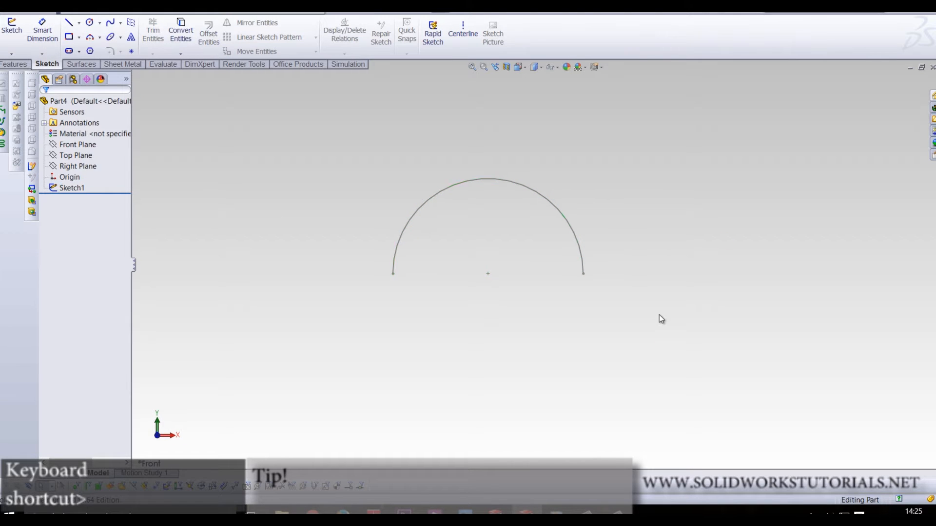
On the Top Plane, sketch a circle of about 0.64 mm radius centred on the arc's endpoint on the positive X side
left_click(69, 157)
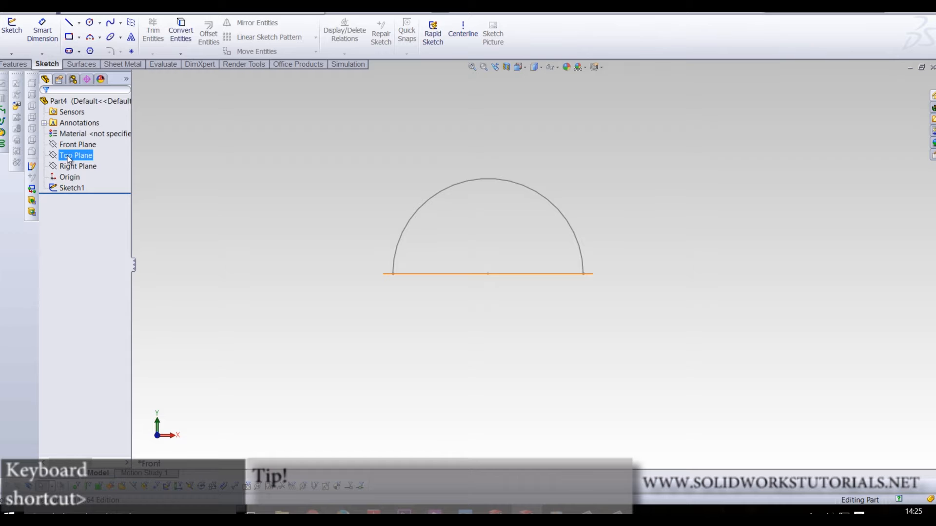
middle_click_drag(633, 435, 645, 322)
scroll(565, 263, "down", 5)
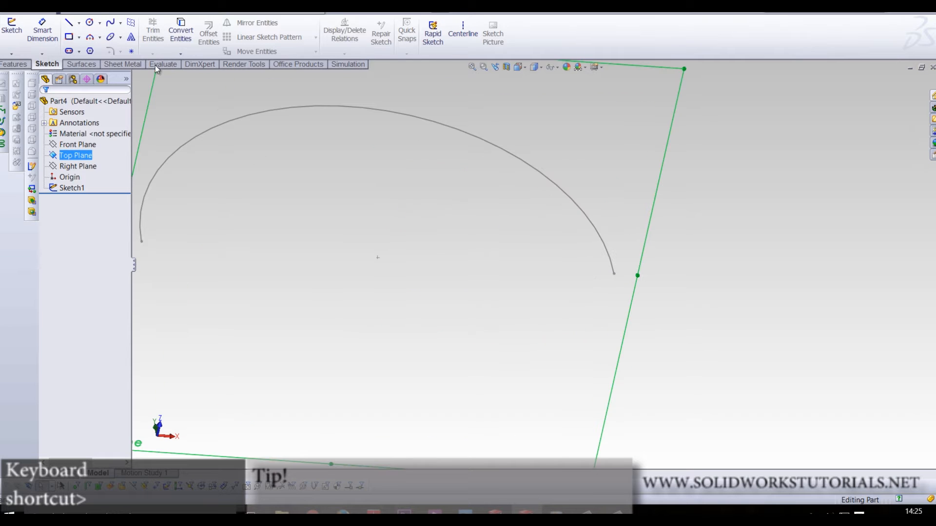
left_click(87, 24)
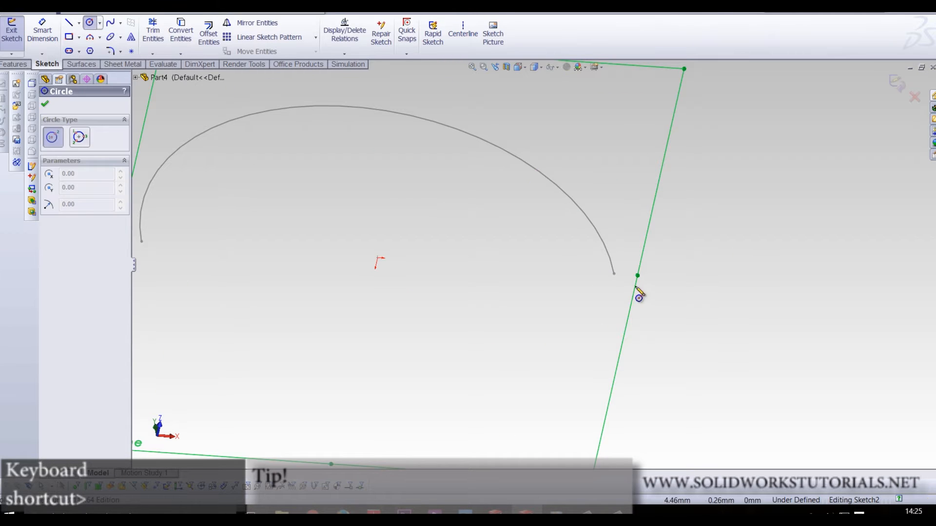
left_click(614, 274)
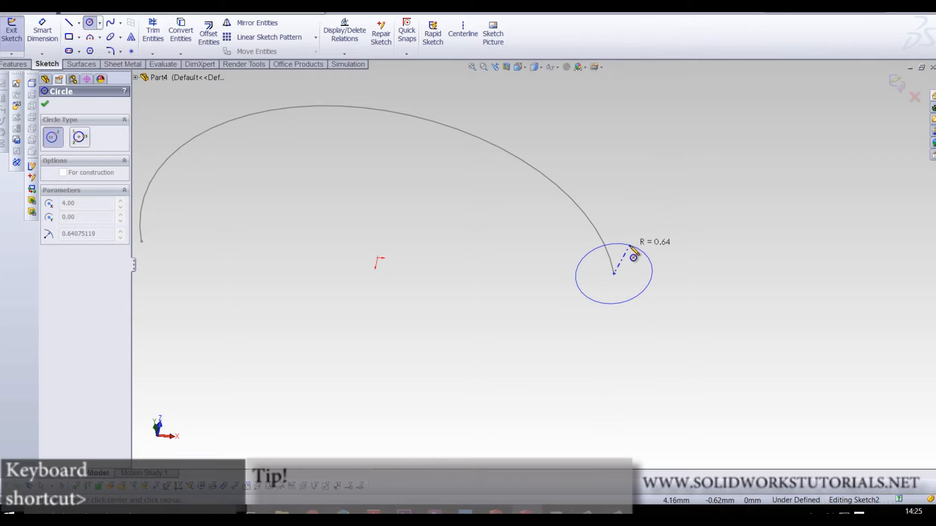
left_click(629, 246)
Dimension the circle's diameter as 1 mm and exit the sketch
right_click_drag(743, 197, 742, 161)
left_click(654, 261)
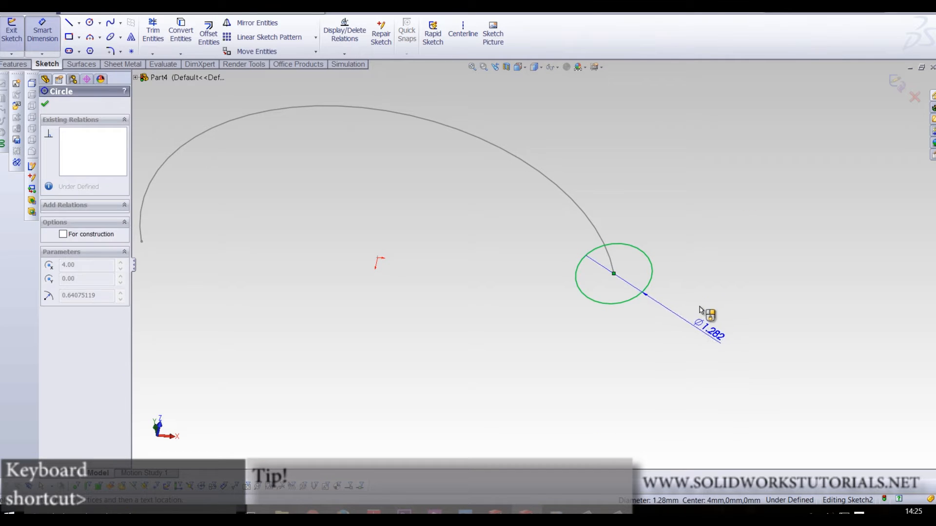
left_click(702, 306)
type("1")
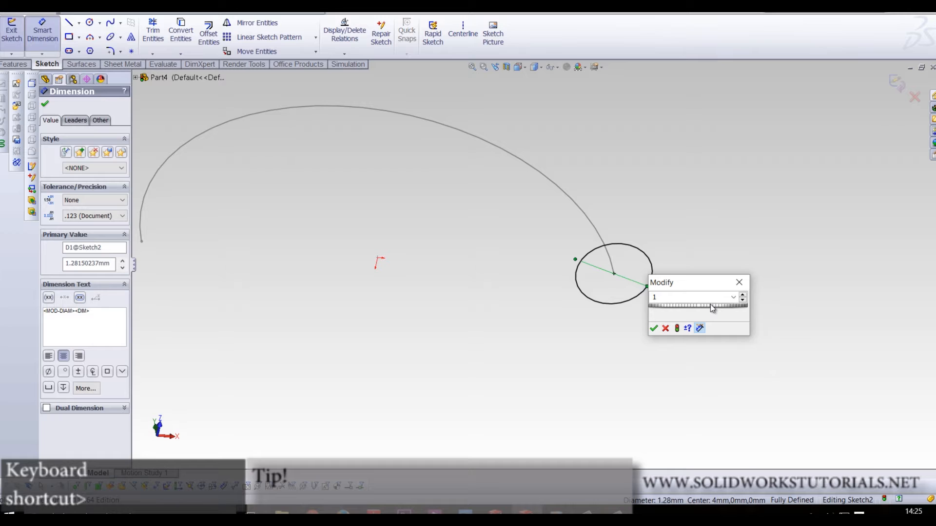
key("Return")
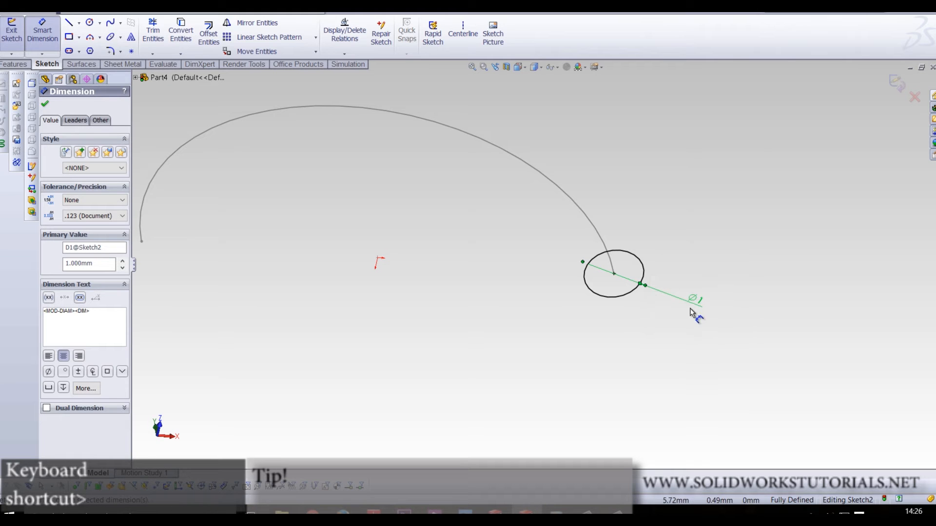
left_click(899, 84)
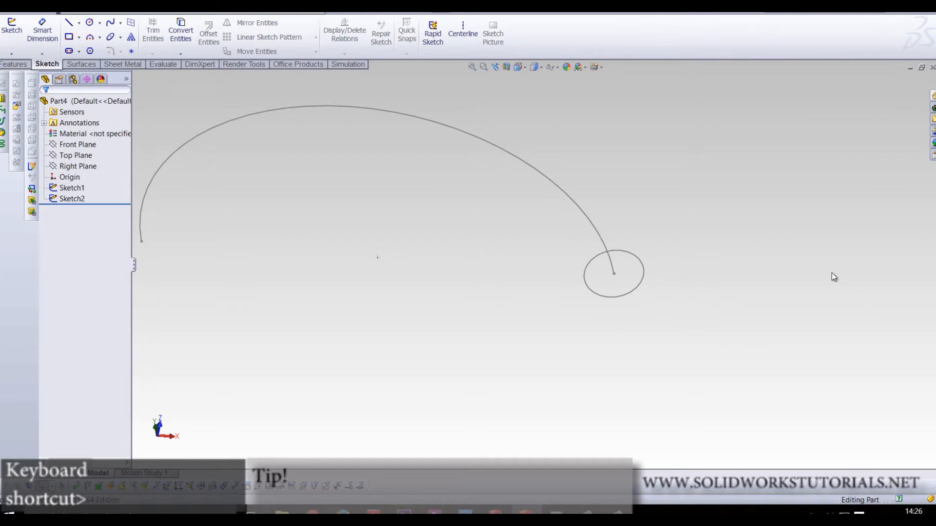
Create a Swept Boss/Base with the circle as the profile and the arc as the path
left_click(24, 65)
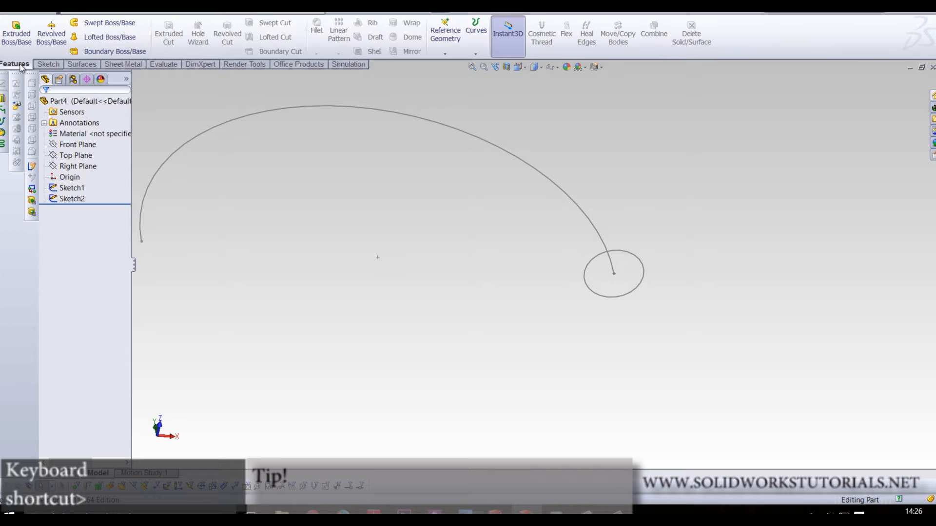
left_click(108, 23)
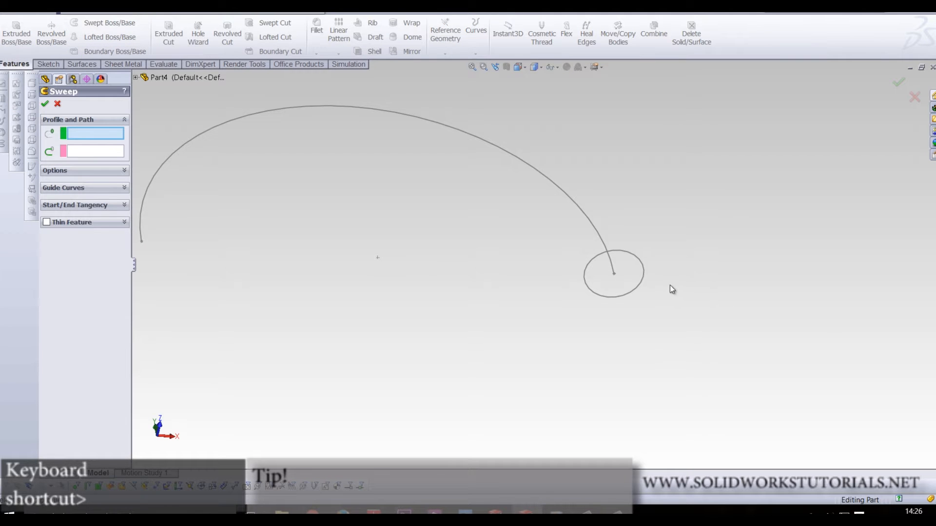
left_click(620, 251)
left_click(602, 238)
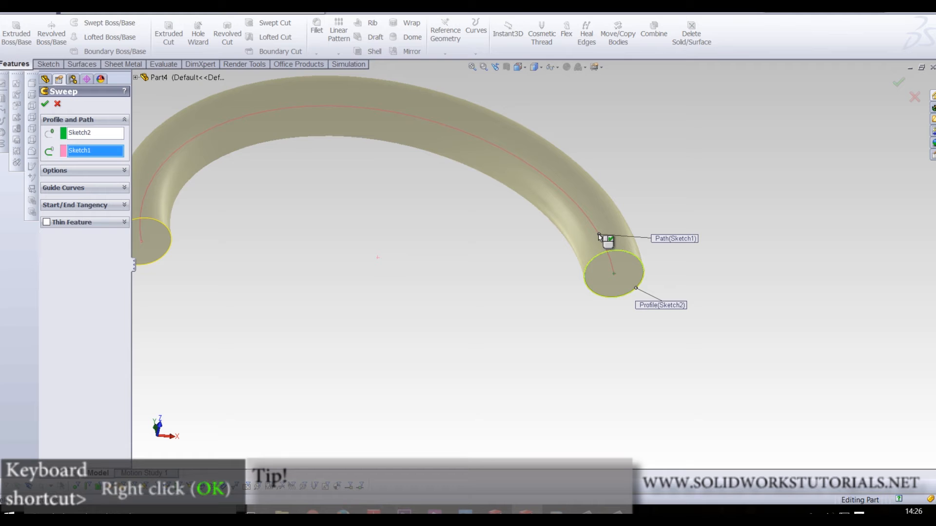
right_click(598, 234)
left_click(765, 290)
scroll(634, 288, "up", 3)
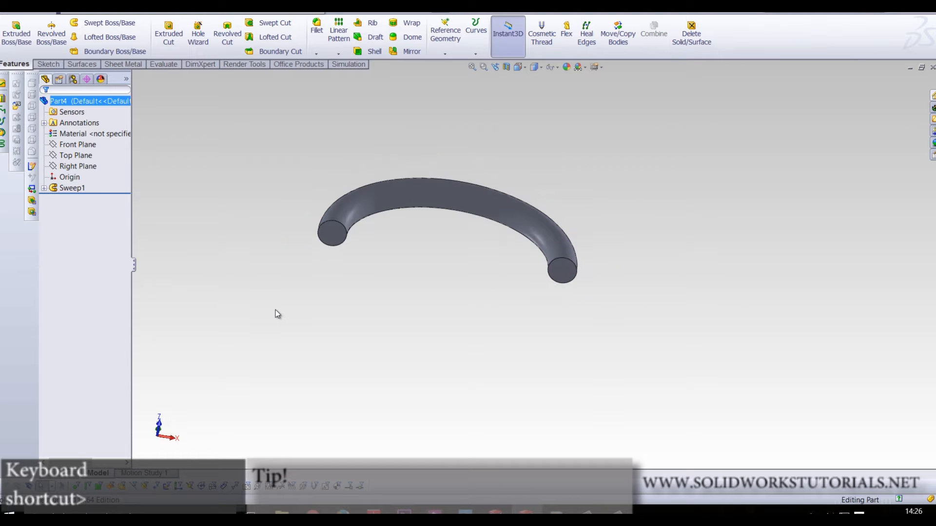
Show the part's Front Plane and save the part as "dynamic spring"
left_click(82, 146)
left_click(100, 132)
left_click(370, 396)
middle_click_drag(472, 236, 359, 251)
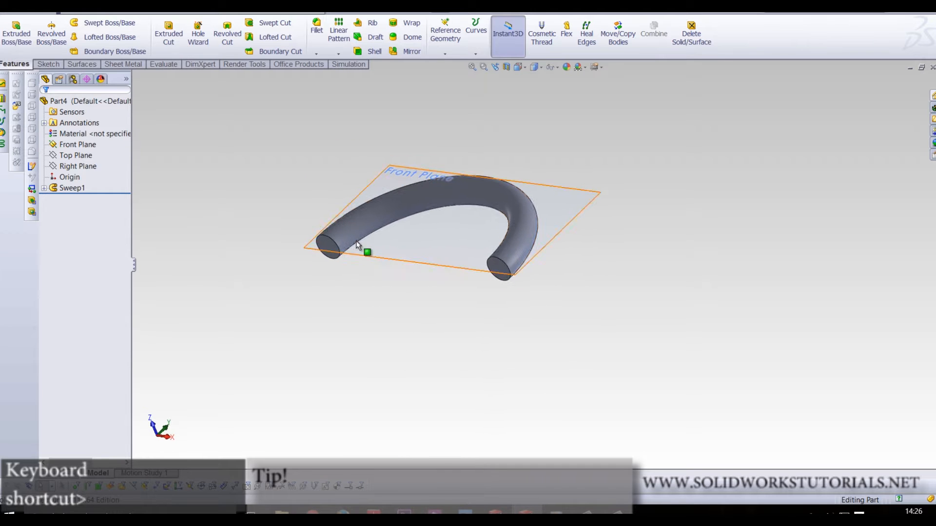
key("ctrl+s")
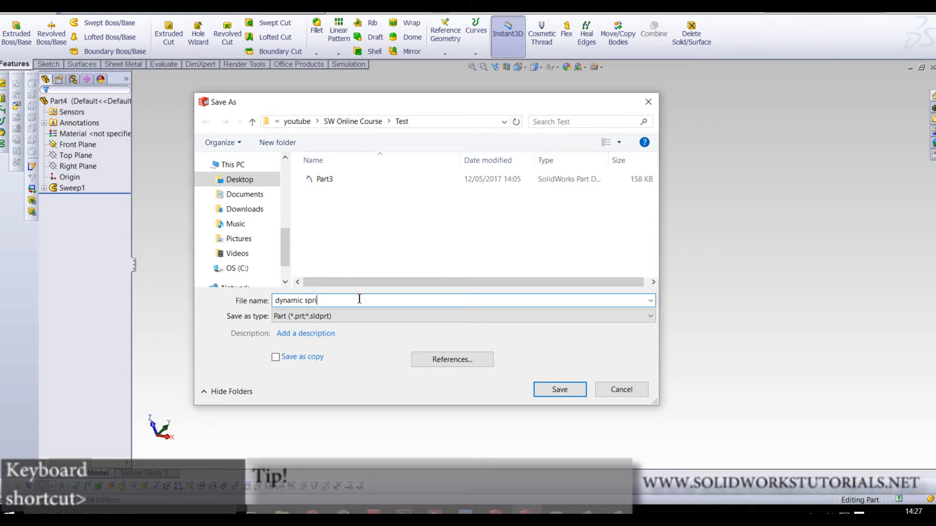
key("Return")
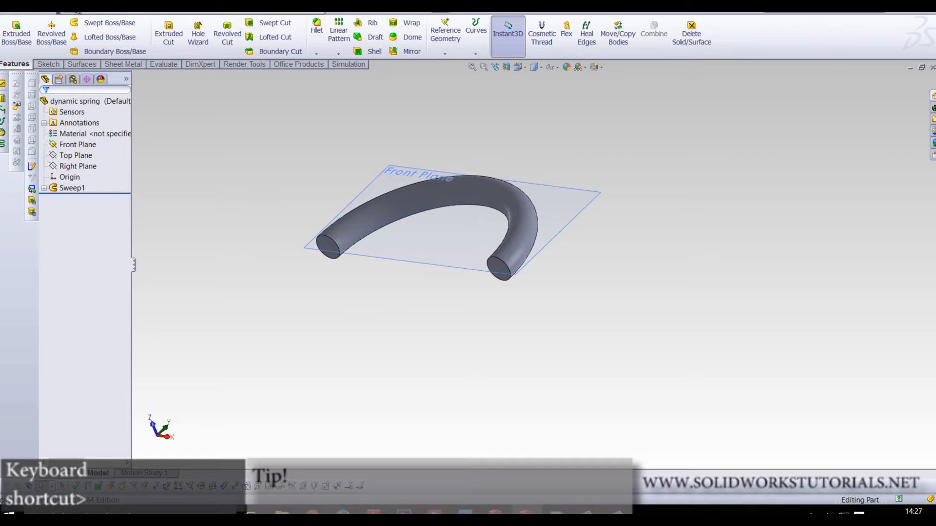
Make a new assembly from the dynamic spring part and place the part at the assembly origin
key("alt+f")
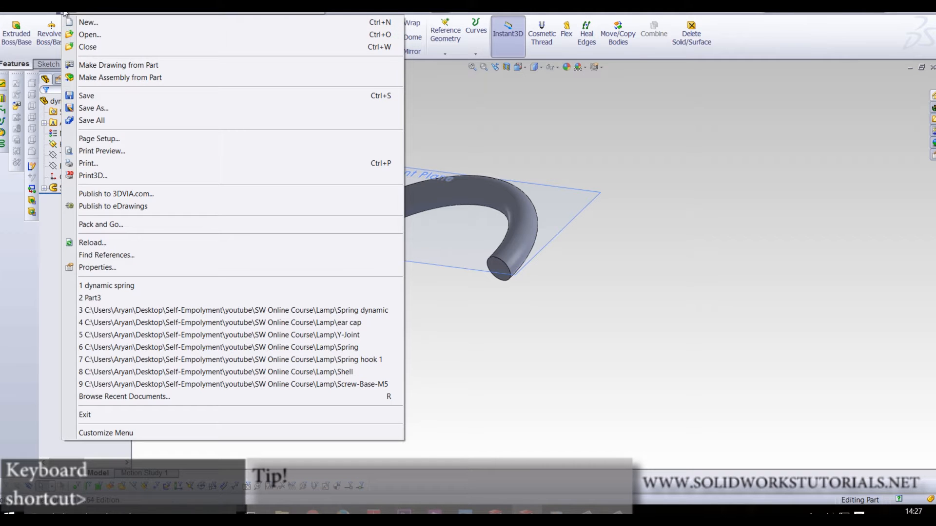
left_click(102, 78)
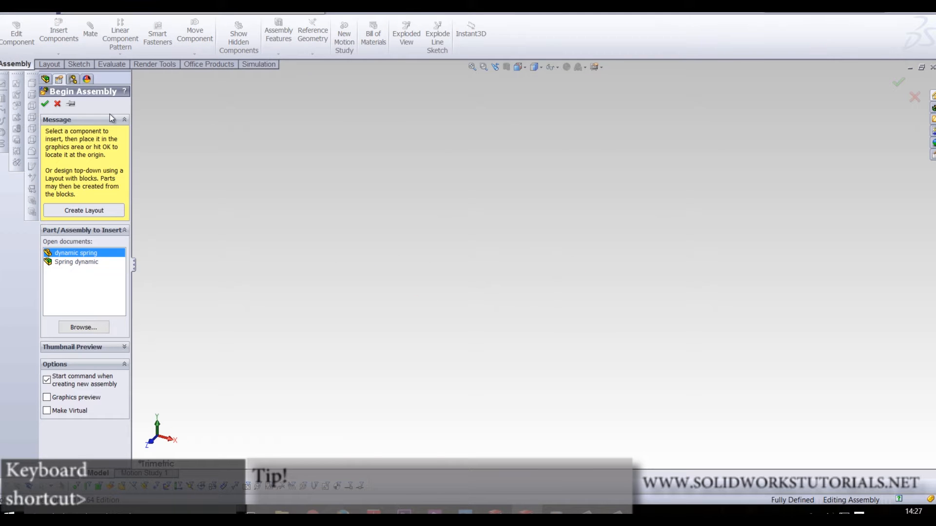
left_click(47, 105)
middle_click_drag(521, 360, 564, 210)
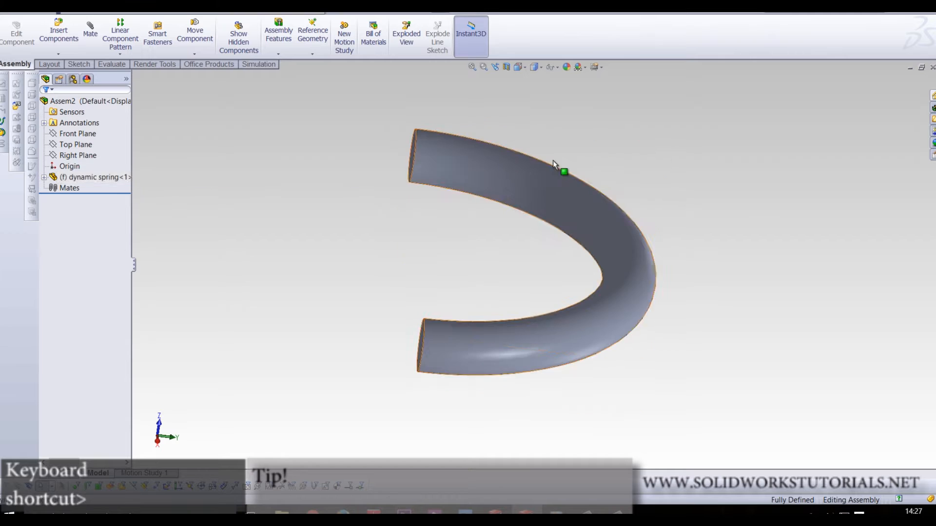
left_click_drag(537, 175, 520, 195)
scroll(688, 231, "up", 6)
left_click(619, 329)
scroll(563, 303, "up", 1)
mouse_move(562, 303)
middle_mouse_down()
mouse_move(581, 267)
mouse_move(560, 307)
middle_mouse_up()
scroll(525, 332, "down", 2)
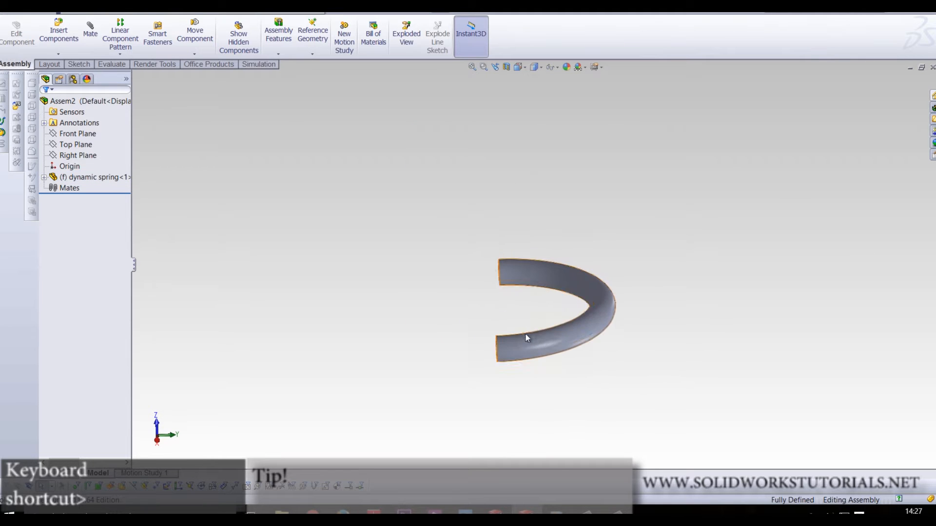
right_click(544, 273)
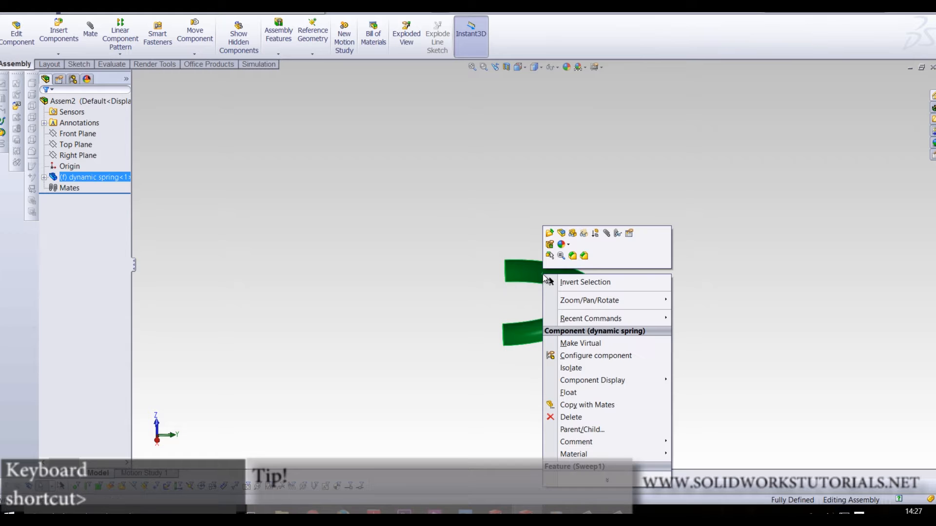
left_click(498, 385)
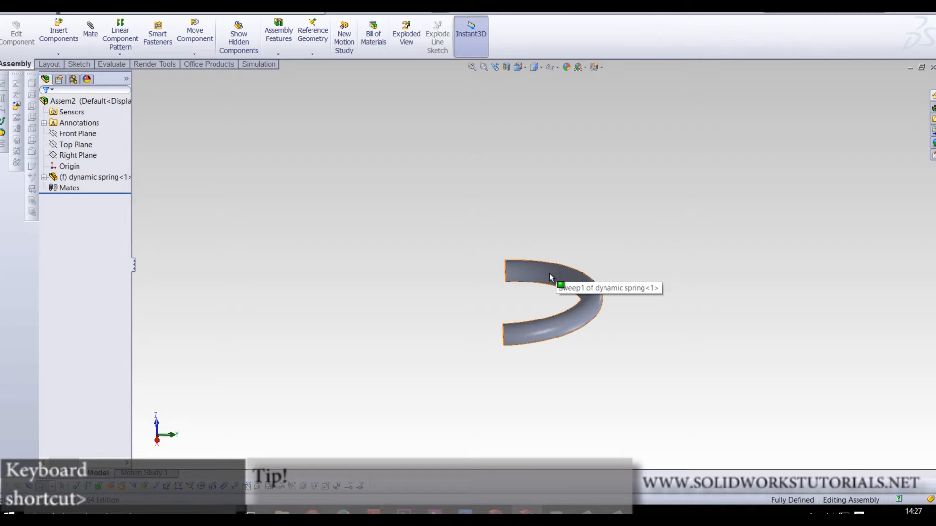
Copy the half-coil beside the original and rotate the copy freely so its open side faces the original
left_click_drag(549, 273, 422, 250, "ctrl")
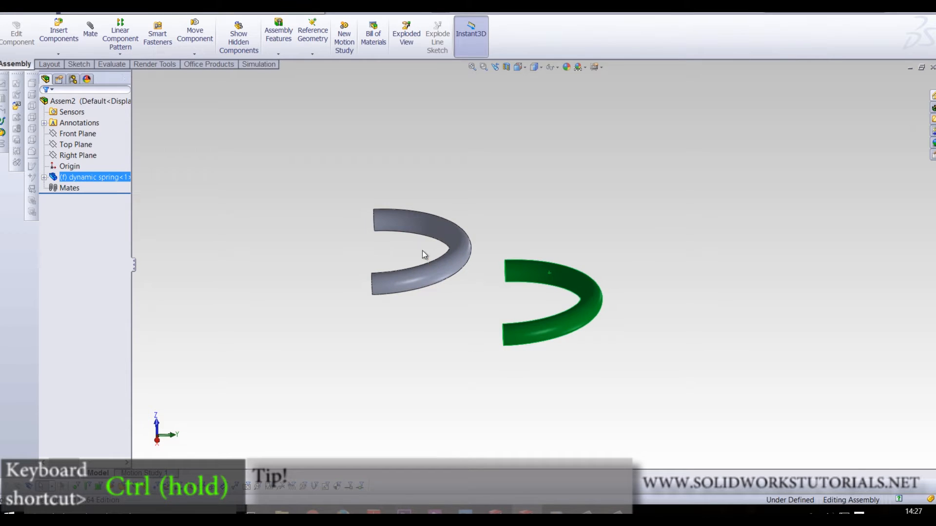
left_click(454, 319)
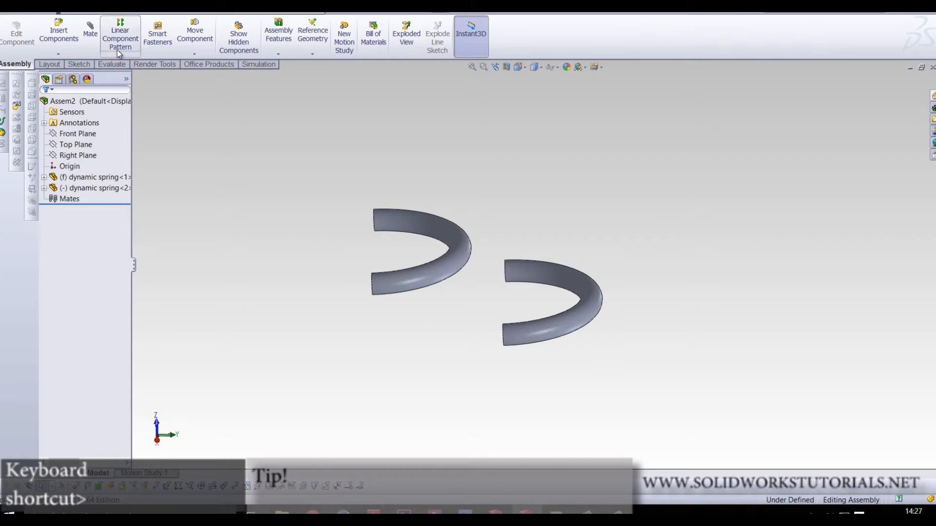
left_click(209, 57)
left_click(209, 77)
left_click_drag(429, 292, 290, 159)
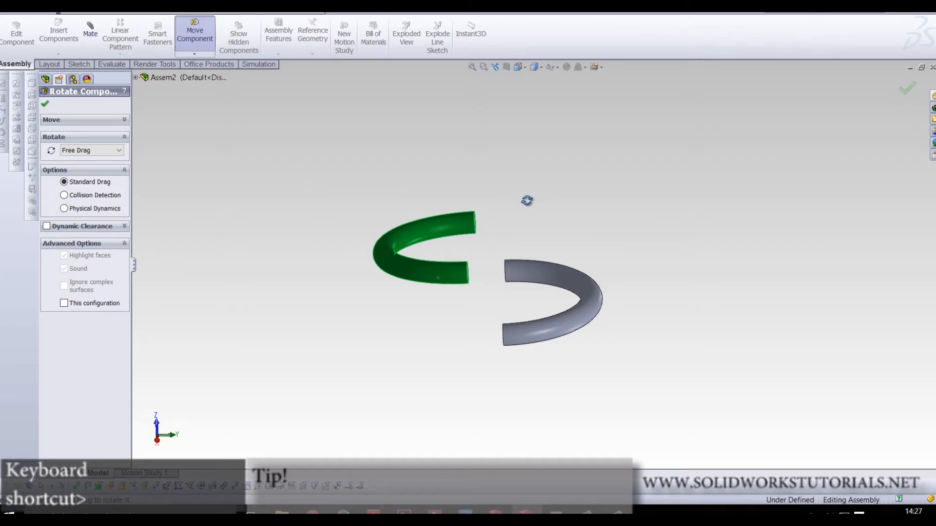
key("space")
left_click(546, 259)
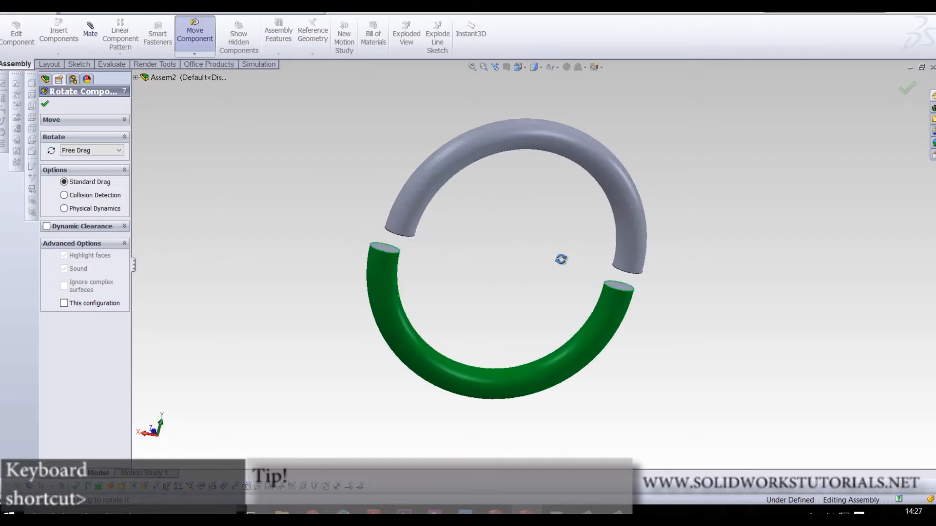
key("shift+Right")
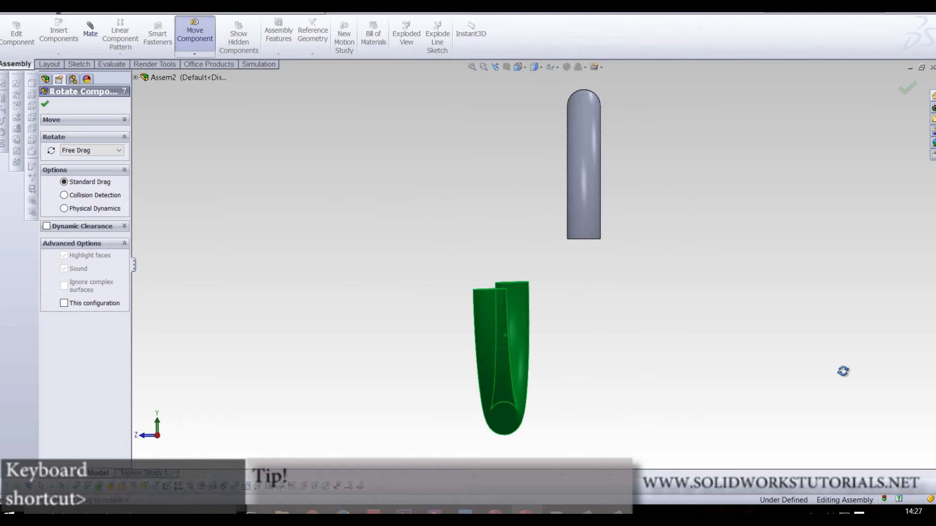
left_click(46, 104)
Move the rotated half-coil closer to the fixed one so their open ends nearly line up
key("z")
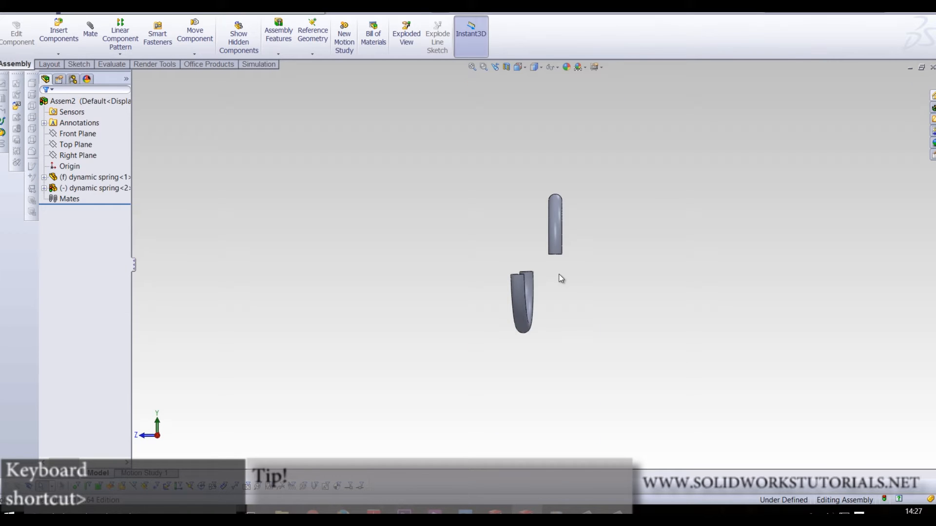
scroll(557, 275, "up", 3)
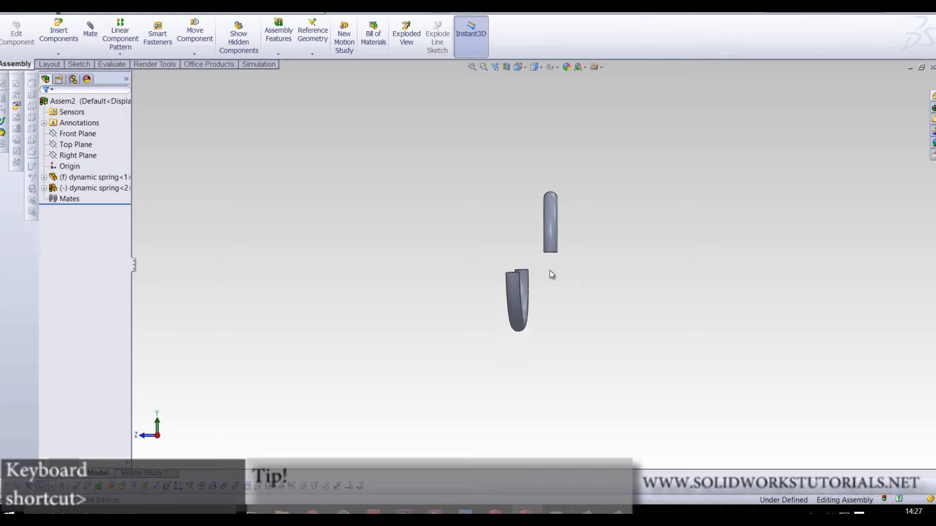
scroll(537, 277, "down", 4)
left_click_drag(522, 268, 551, 252)
scroll(562, 311, "up", 7)
scroll(462, 218, "down", 3)
scroll(566, 338, "down", 2)
left_click(614, 334)
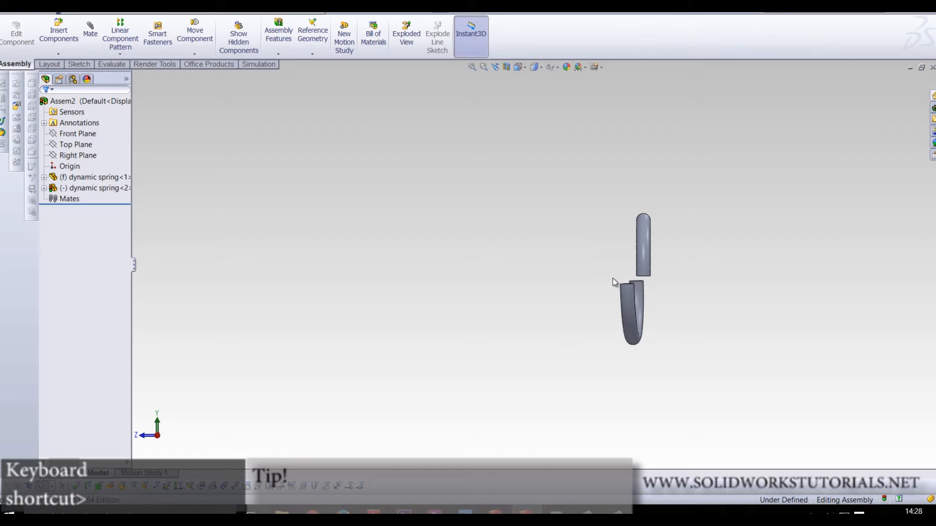
Copy the two half-coils alternately along the spring axis until there are eight of the original orientation and seven rotated ones
left_click_drag(645, 232, 606, 239, "ctrl")
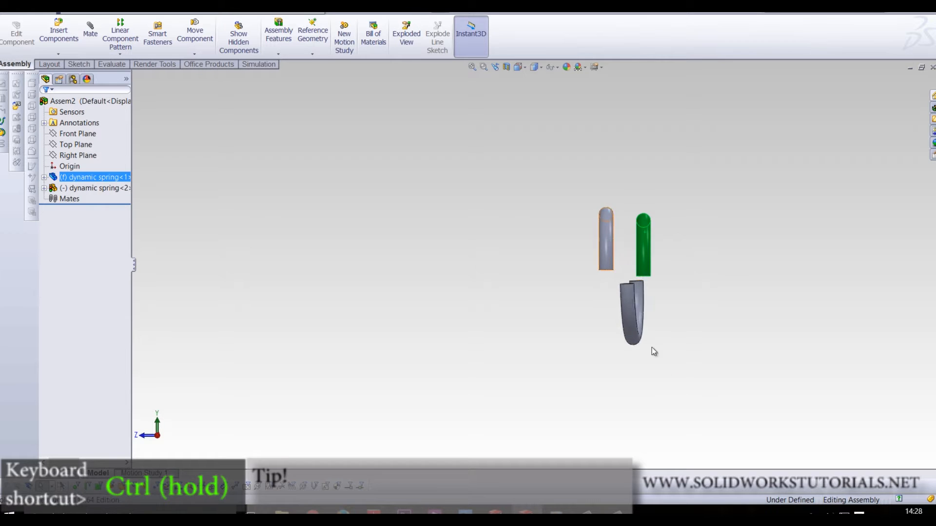
left_click_drag(628, 317, 588, 317, "ctrl")
left_click_drag(606, 240, 569, 241, "ctrl")
left_click_drag(579, 307, 544, 321, "ctrl")
left_click_drag(570, 243, 524, 242, "ctrl")
left_click_drag(539, 307, 502, 323, "ctrl")
left_click_drag(526, 246, 481, 246, "ctrl")
left_click_drag(496, 311, 455, 317, "ctrl")
left_click_drag(483, 236, 449, 238, "ctrl")
left_click_drag(446, 315, 420, 317, "ctrl")
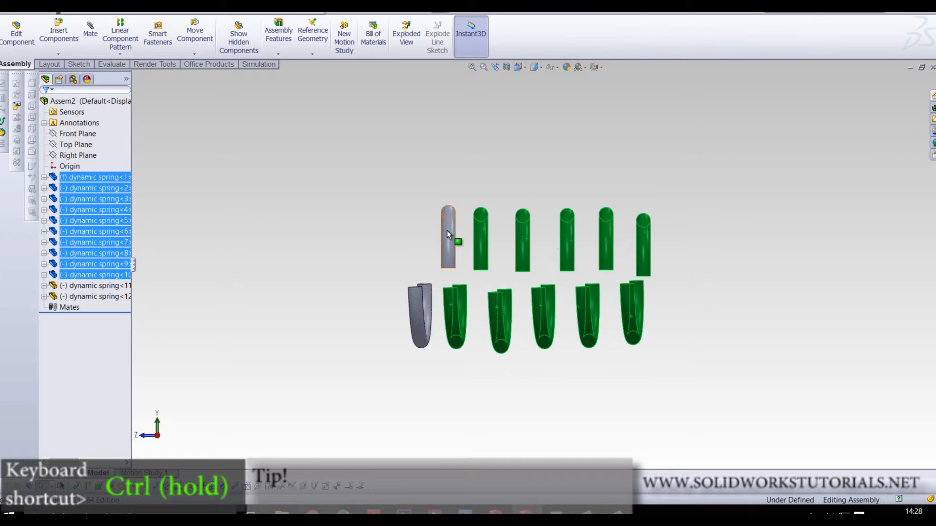
left_click_drag(447, 230, 412, 240, "ctrl")
left_click_drag(419, 311, 387, 313, "ctrl")
left_click_drag(409, 265, 397, 247, "ctrl")
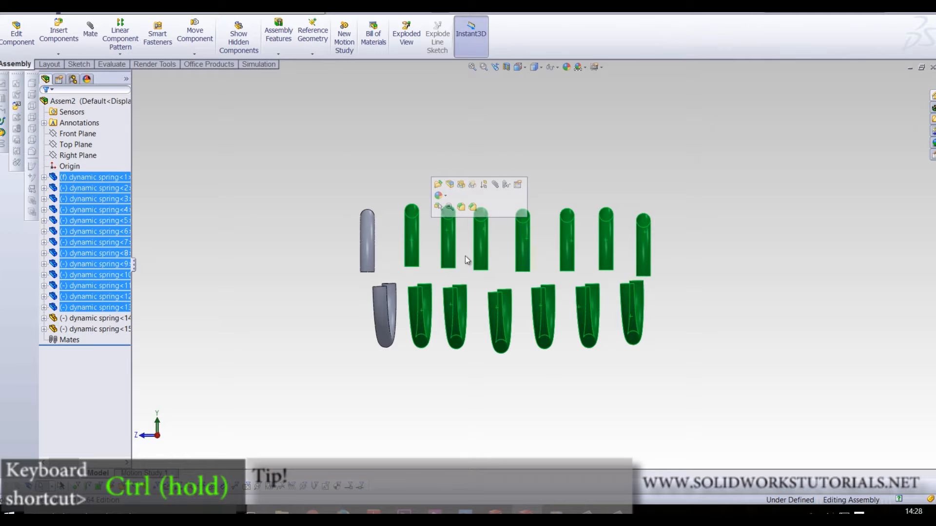
left_click(294, 273)
Add a Coincident mate between the circular end edges of the second half-coil and the fixed first half-coil
middle_click_drag(507, 349, 463, 283)
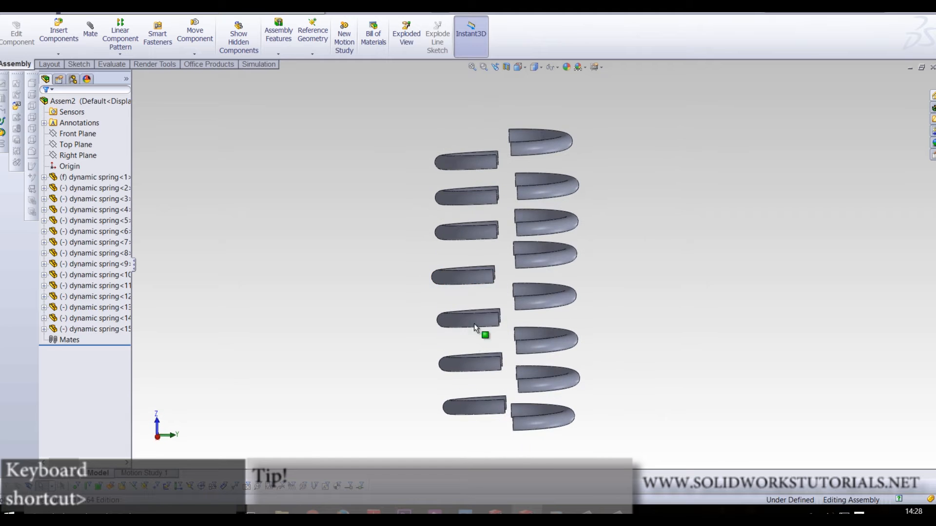
scroll(512, 429, "down", 4)
mouse_move(502, 363)
middle_mouse_down()
mouse_move(500, 335)
mouse_move(496, 359)
middle_mouse_up()
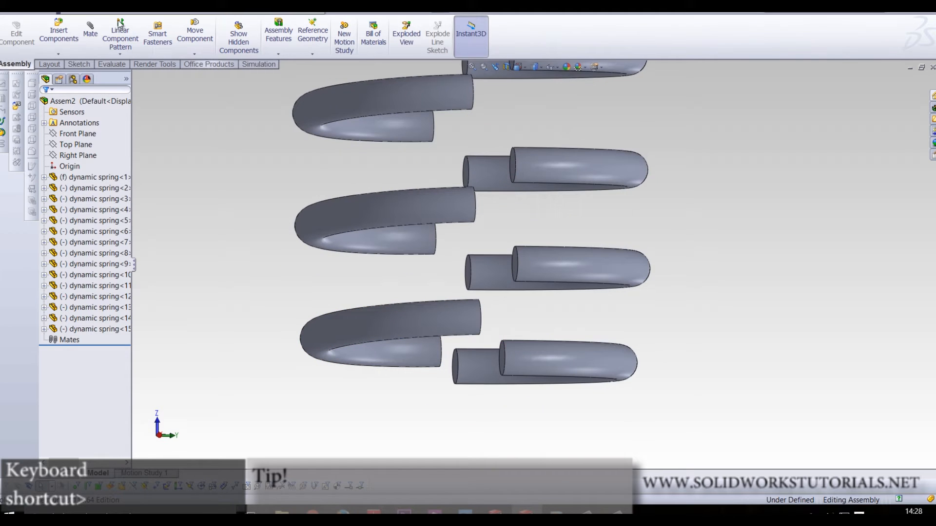
left_click(91, 32)
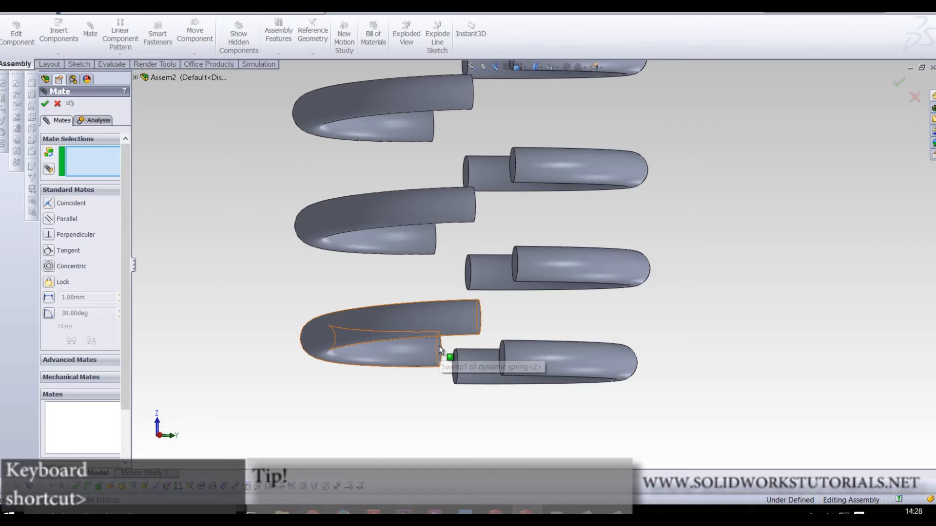
left_click(440, 352)
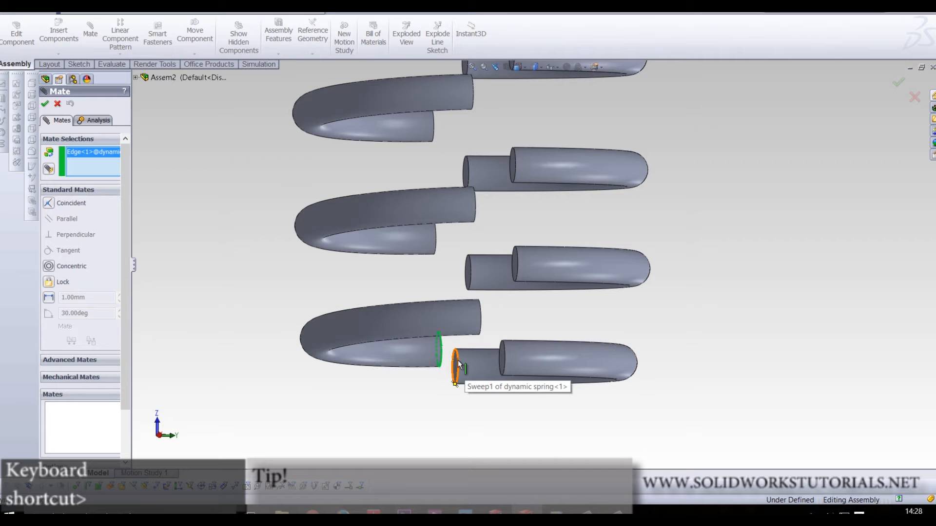
left_click(457, 362)
key("Return")
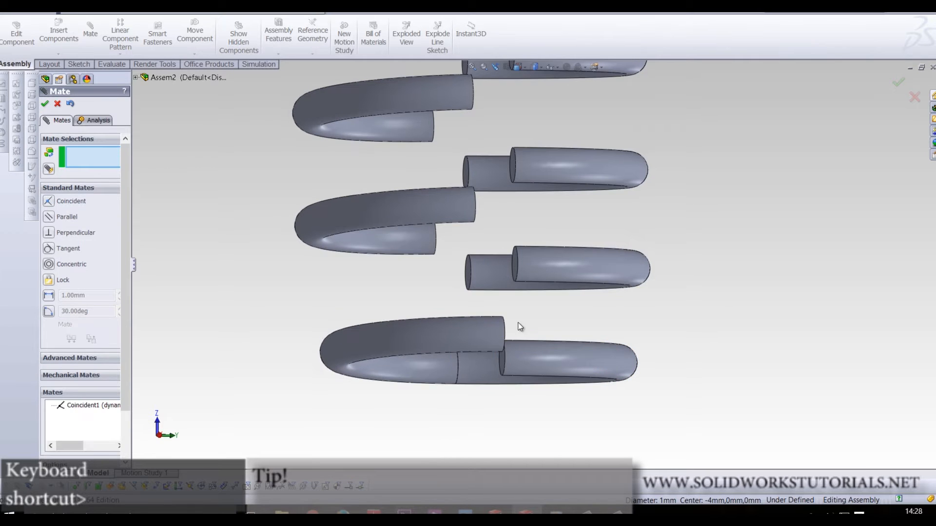
Join the third half-coil to the second and the fourth to the third with Coincident mates between their circular end edges
left_click(516, 258)
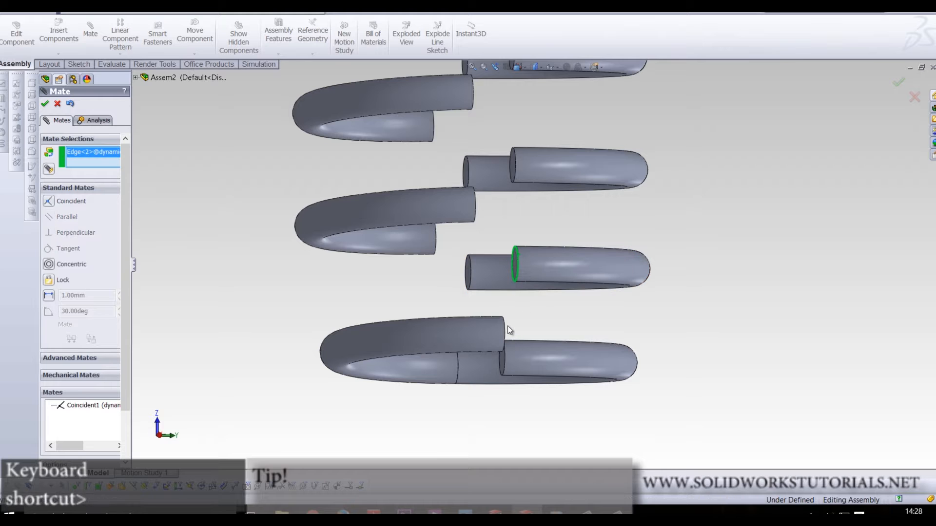
left_click(504, 331)
key("Return")
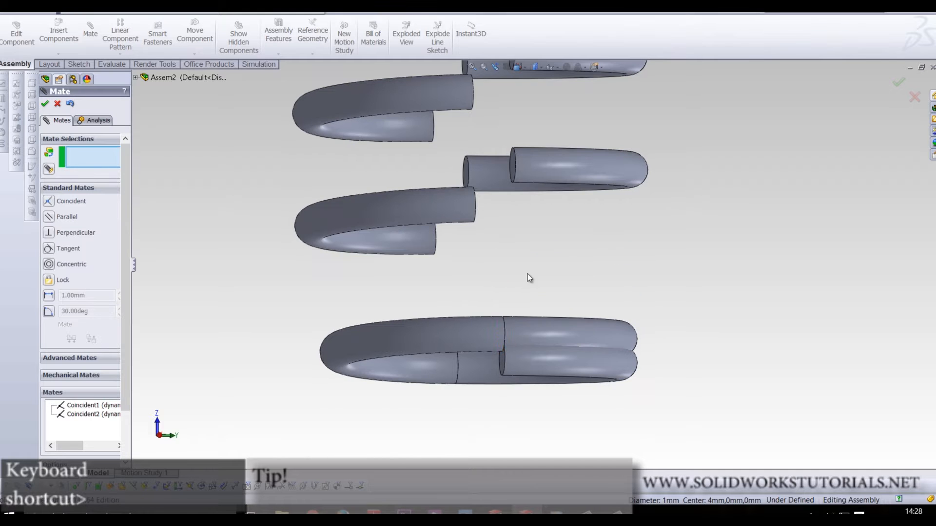
middle_click_drag(476, 292, 476, 309)
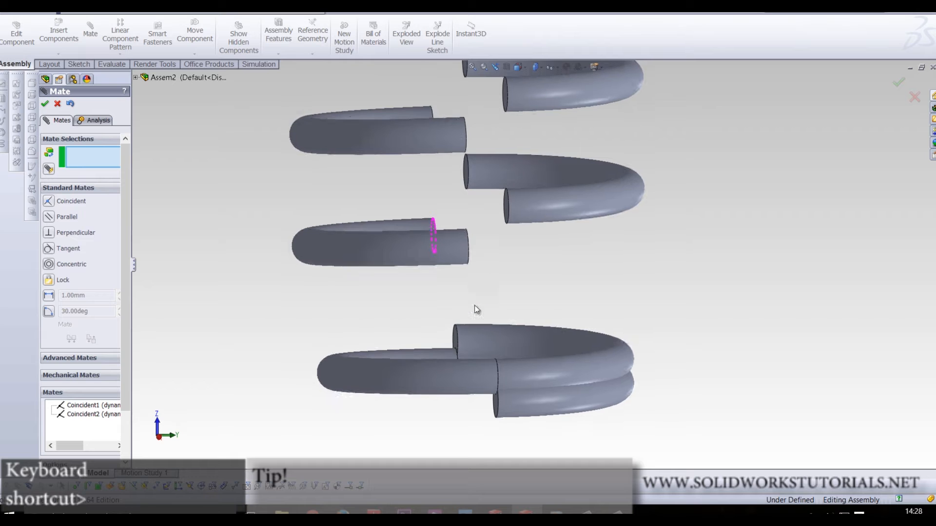
left_click(434, 223)
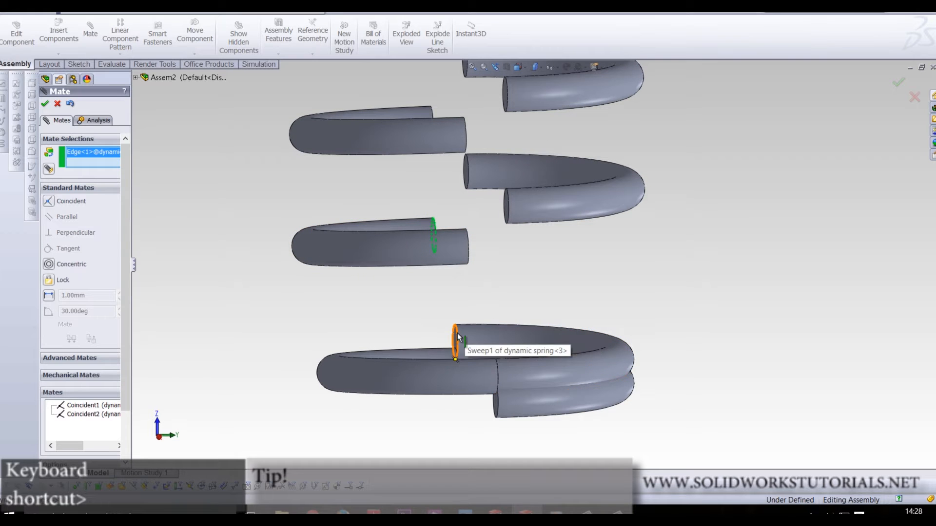
left_click(457, 336)
key("Return")
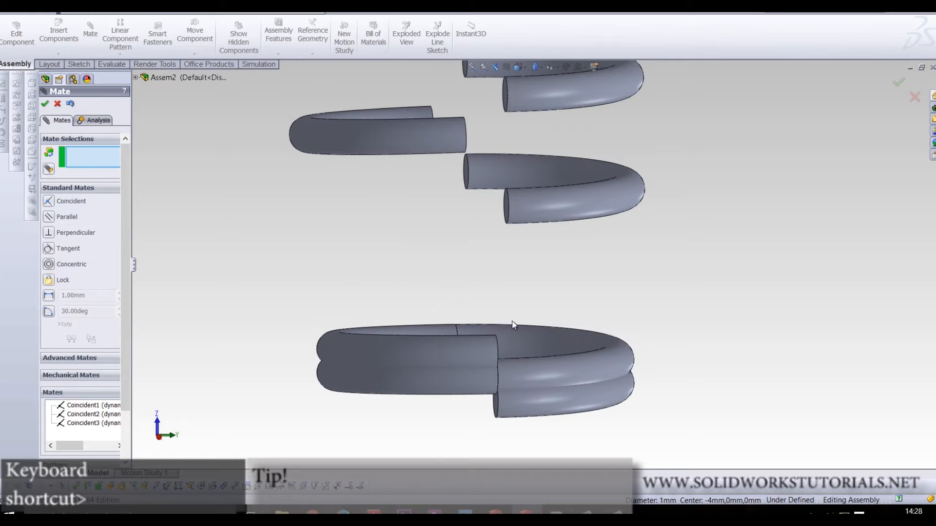
Join the fifth half-coil to the fourth and the sixth to the fifth with Coincident mates between their circular end edges
left_click(507, 204)
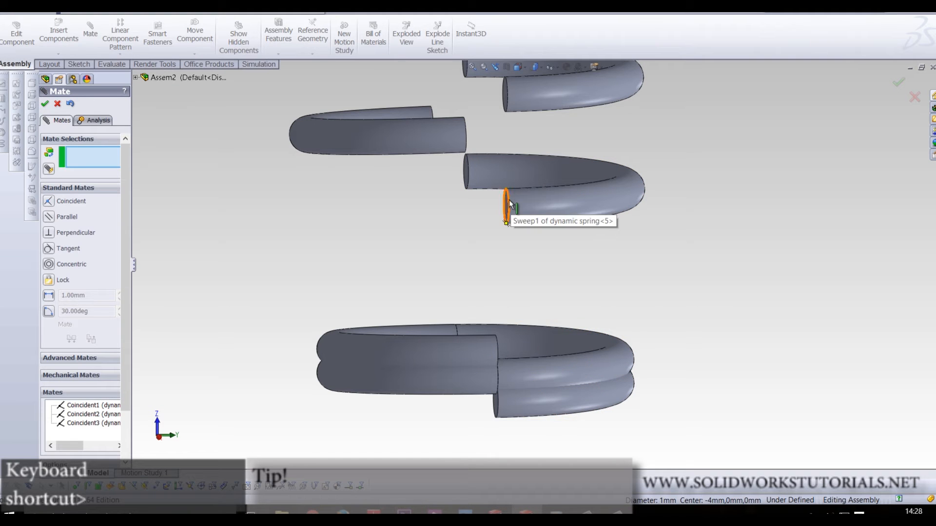
left_click(498, 352)
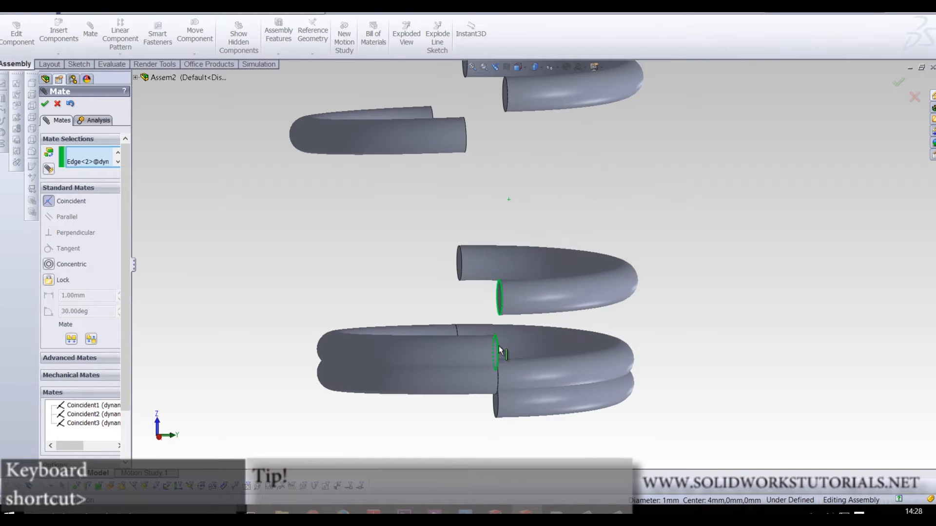
left_click(429, 121)
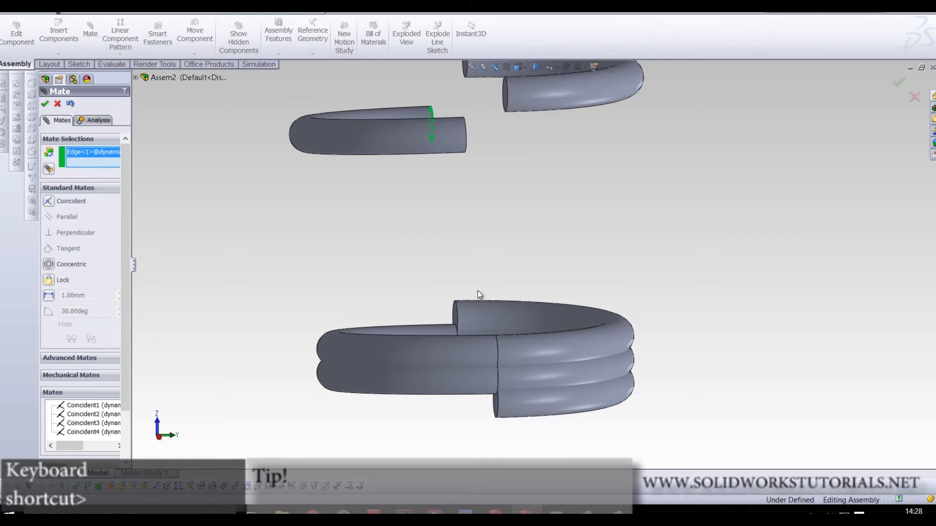
left_click(454, 312)
key("Return")
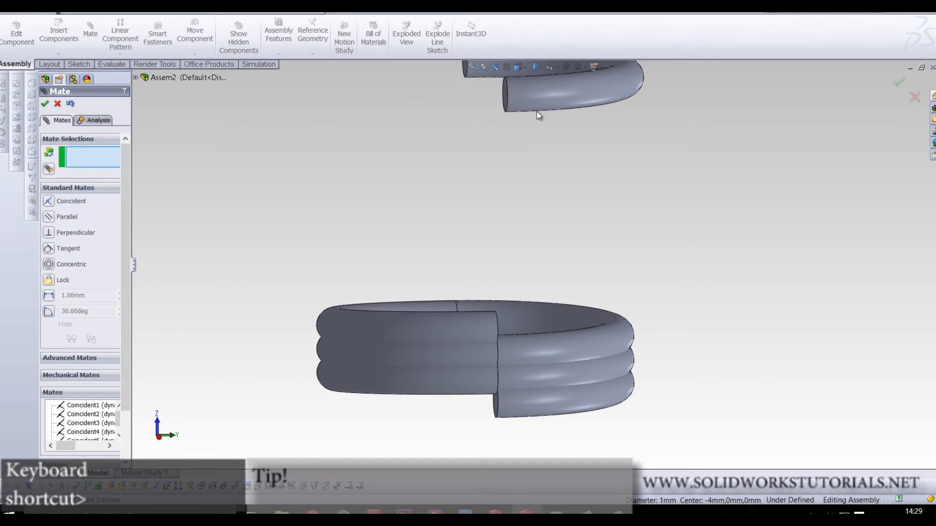
Join the seventh half-coil to the sixth and the eighth to the seventh with Coincident mates between their circular end edges
left_click(507, 105)
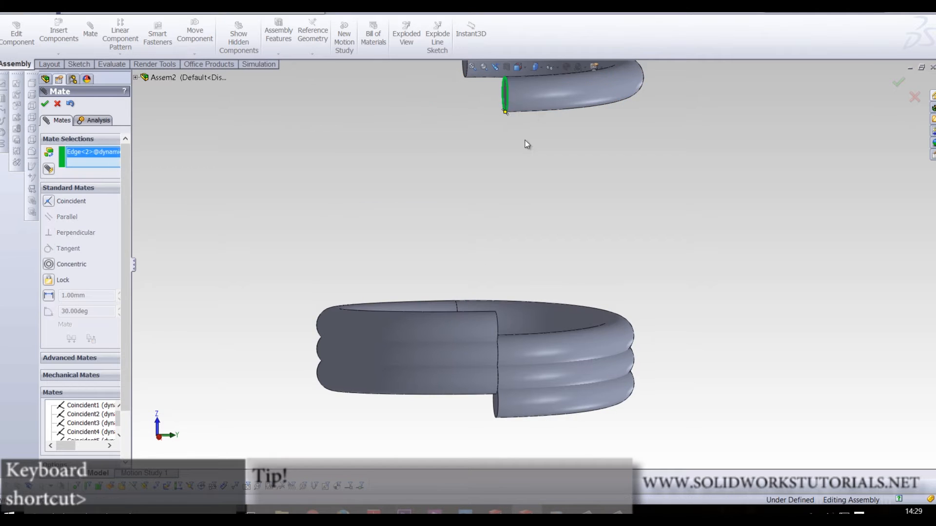
left_click(500, 327)
key("Return")
scroll(514, 329, "up", 2)
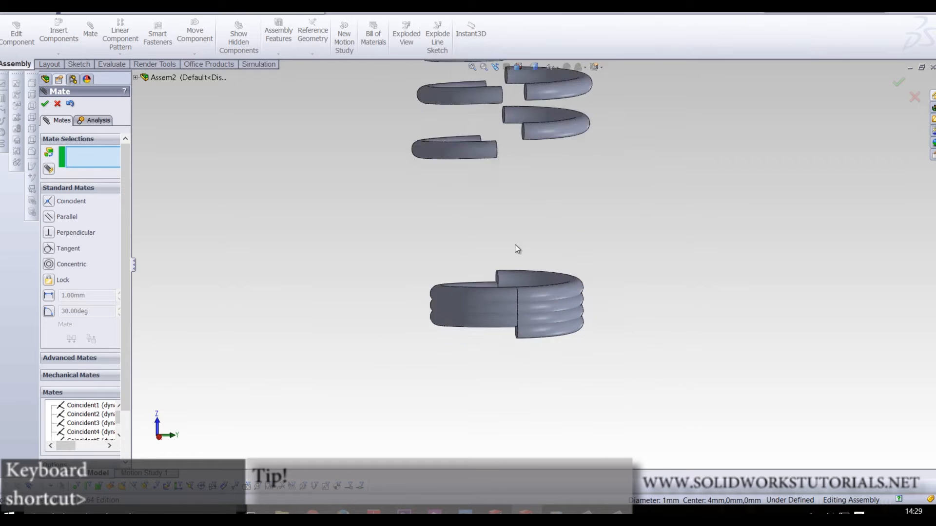
scroll(518, 249, "down", 2)
left_click(483, 168)
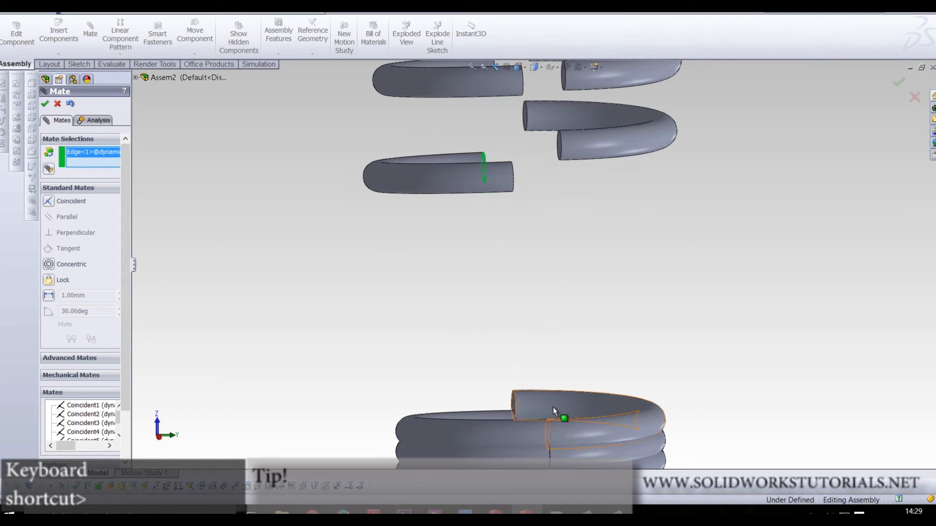
left_click(515, 399)
key("Return")
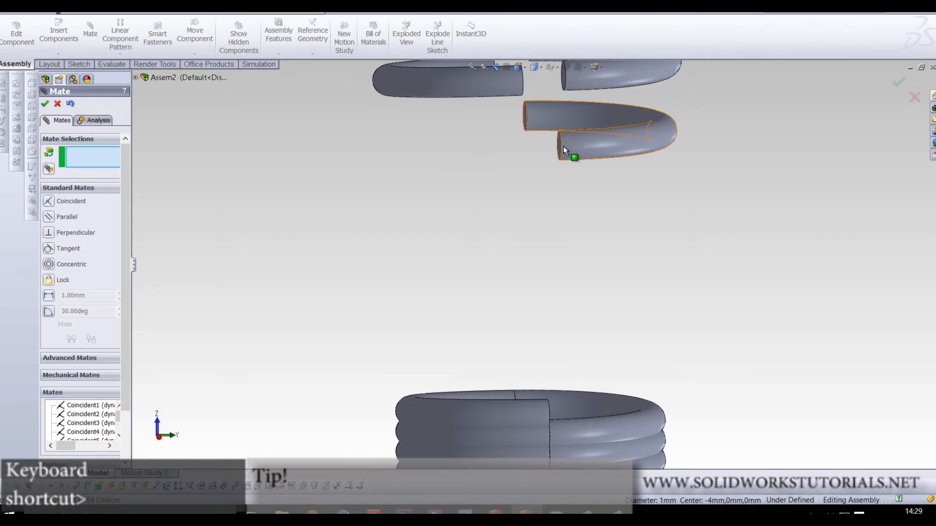
Join the ninth half-coil to the eighth and the tenth to the ninth with Coincident mates between their circular end edges
left_click(560, 146)
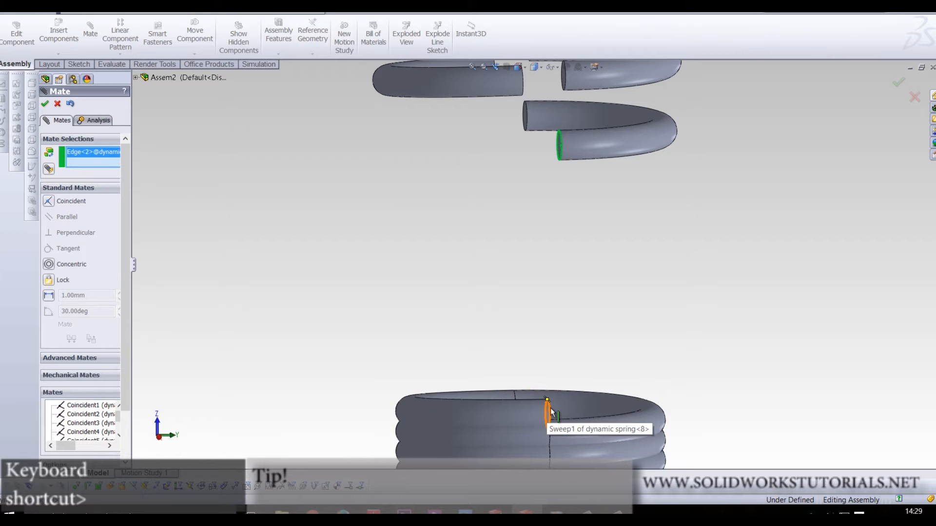
left_click(550, 412)
key("Return")
scroll(518, 157, "up", 2)
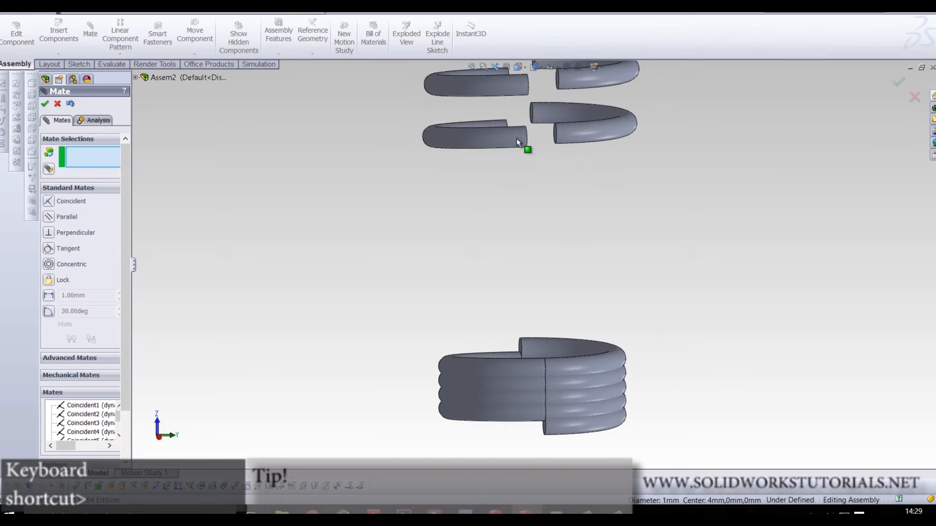
scroll(504, 129, "down", 3)
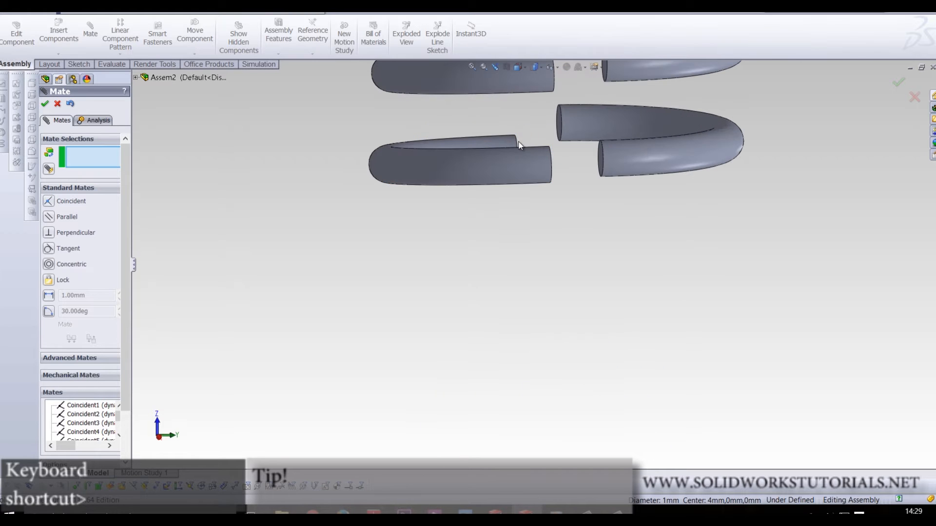
left_click(515, 146)
scroll(517, 156, "up", 4)
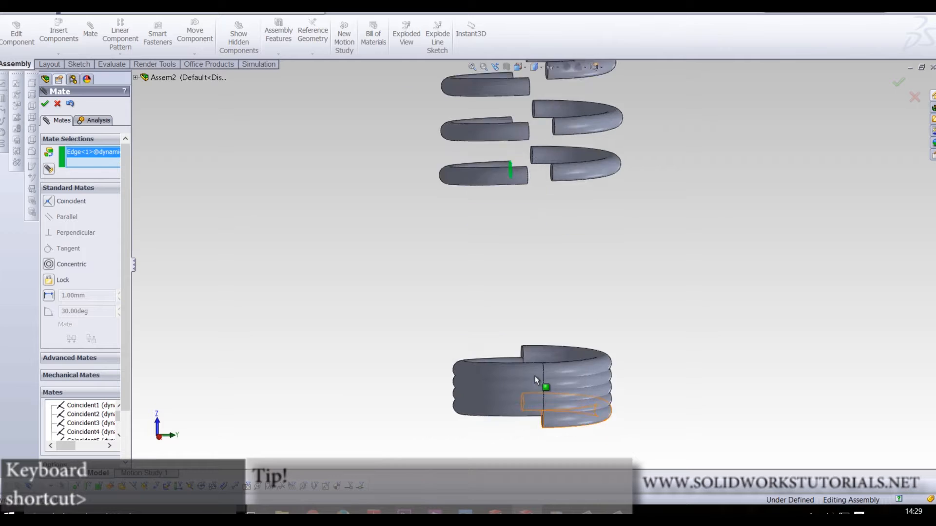
scroll(505, 312, "down", 4)
left_click(504, 292)
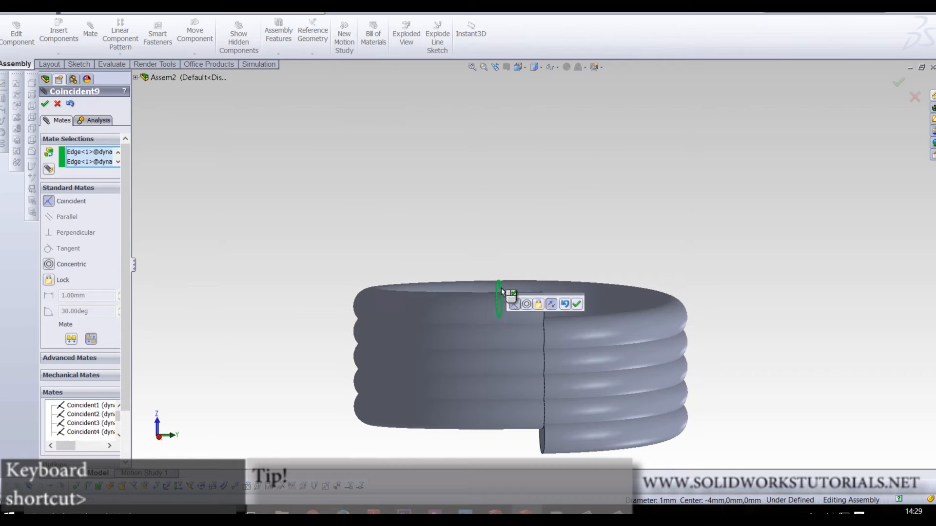
key("Return")
Join the eleventh half-coil to the tenth and the twelfth to the eleventh with Coincident mates between their circular end edges
scroll(507, 315, "up", 5)
scroll(549, 157, "down", 2)
left_click(532, 233)
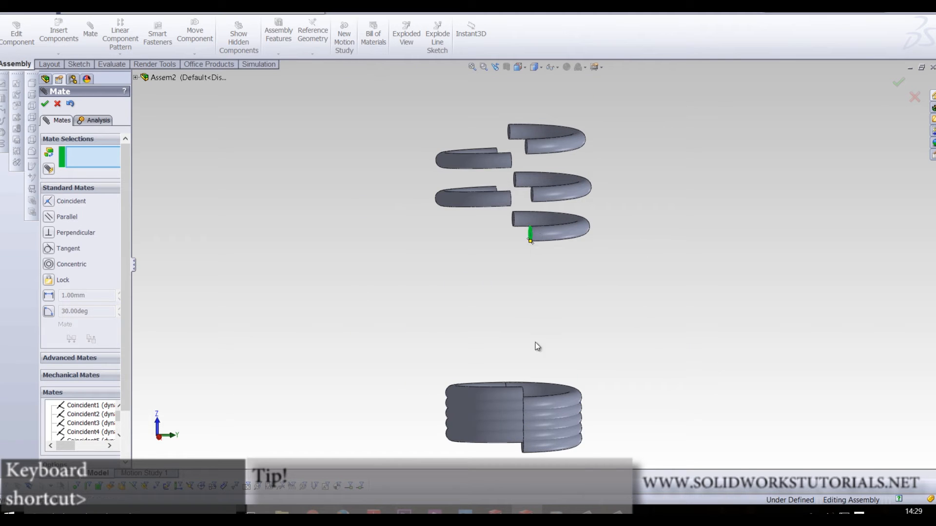
scroll(544, 421, "down", 5)
left_click(521, 360)
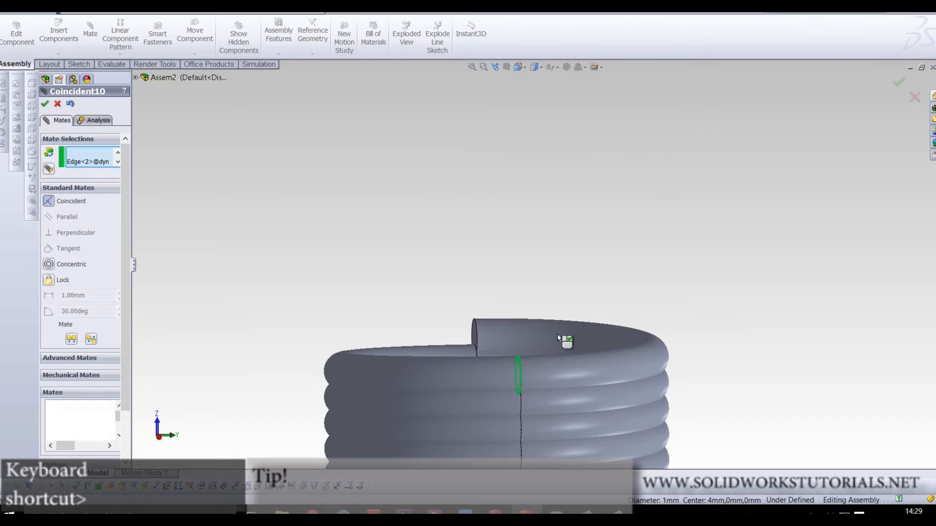
left_click(628, 355)
scroll(565, 321, "up", 5)
scroll(515, 141, "down", 3)
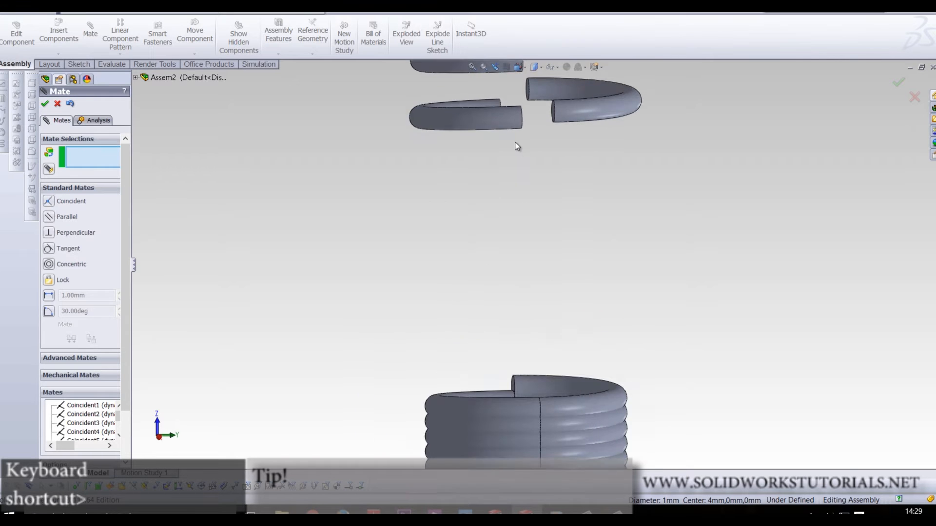
left_click(502, 105)
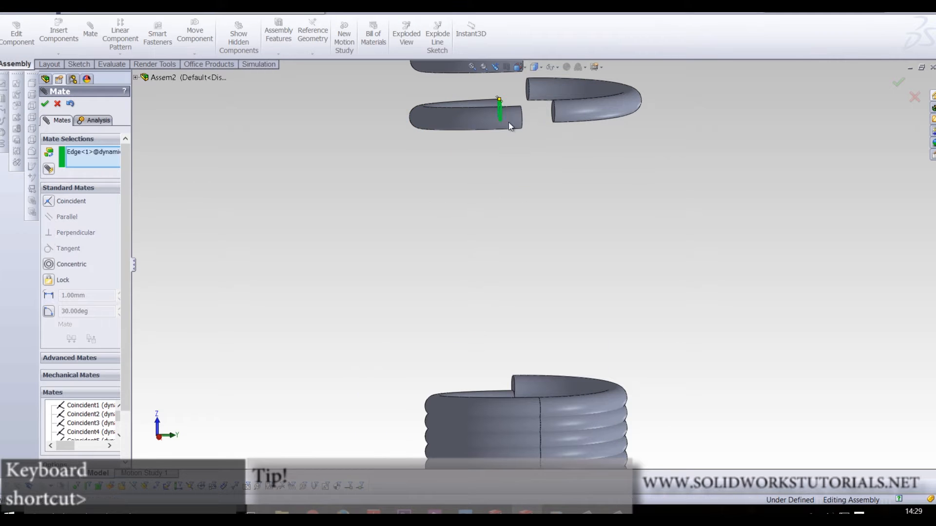
left_click(516, 391)
left_click(593, 396)
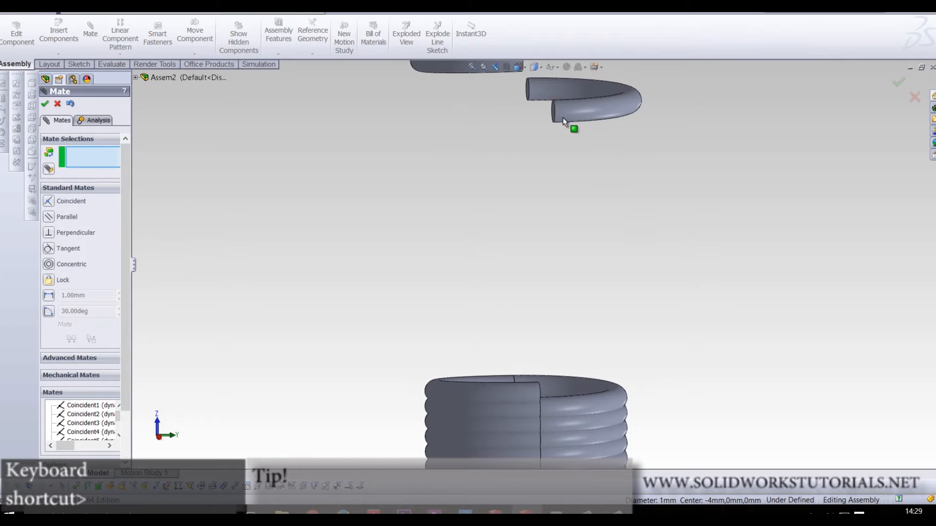
Join the thirteenth half-coil to the twelfth and the fourteenth to the thirteenth with Coincident mates between their circular end edges
left_click(553, 117)
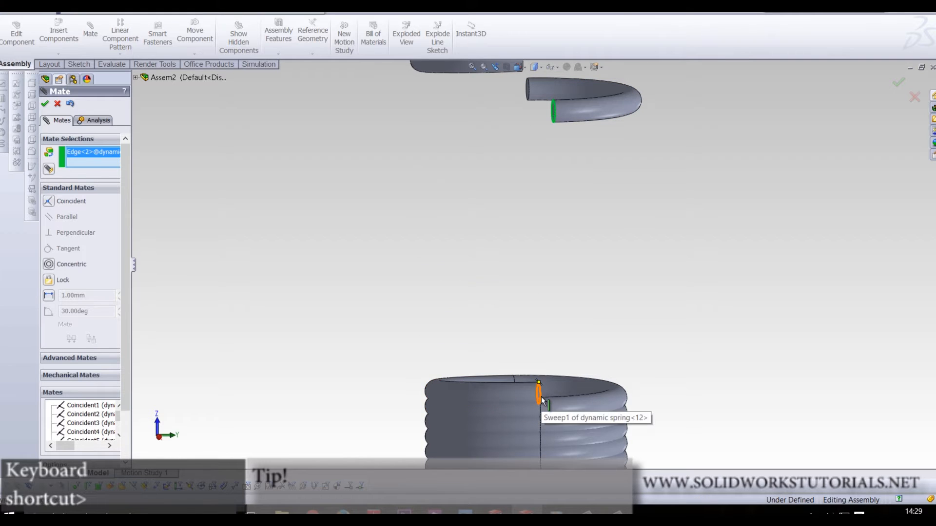
left_click(541, 395)
right_click(542, 400)
scroll(518, 98, "up", 3)
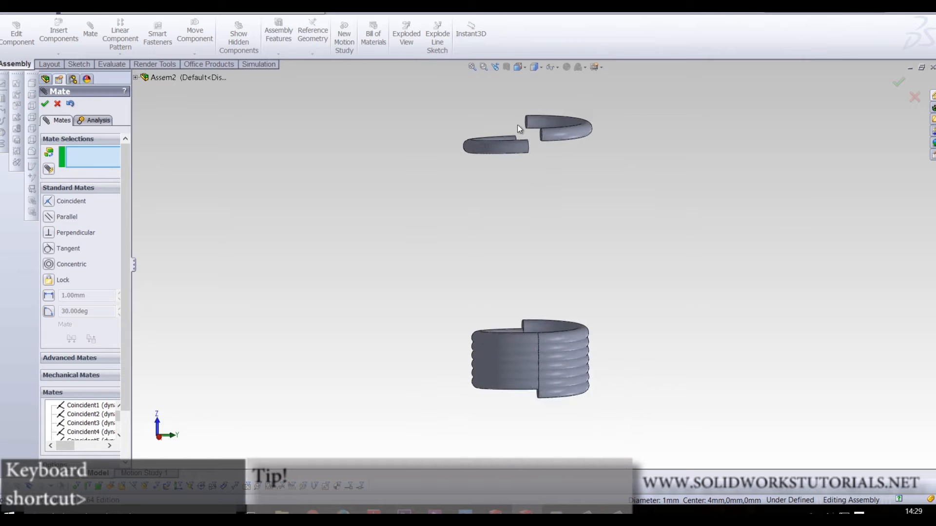
scroll(517, 126, "down", 3)
left_click(522, 177)
scroll(562, 360, "up", 3)
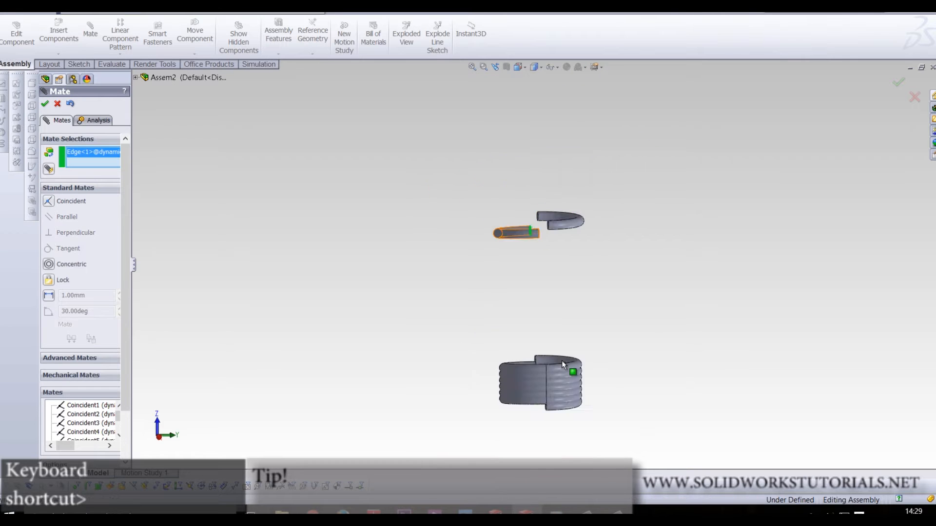
scroll(513, 308, "down", 3)
left_click(499, 312)
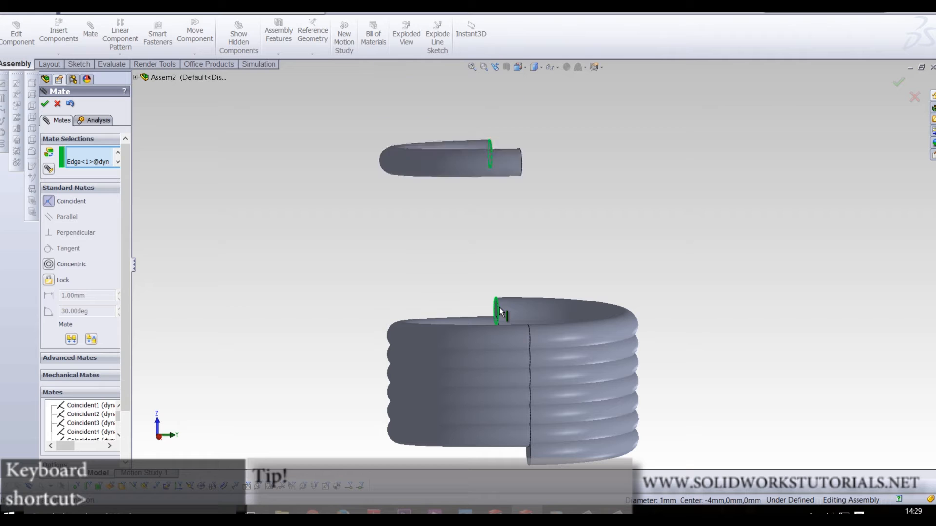
right_click(504, 314)
Join the fifteenth half-coil to the fourteenth with a Coincident mate between their circular end edges and finish mating
scroll(537, 265, "up", 3)
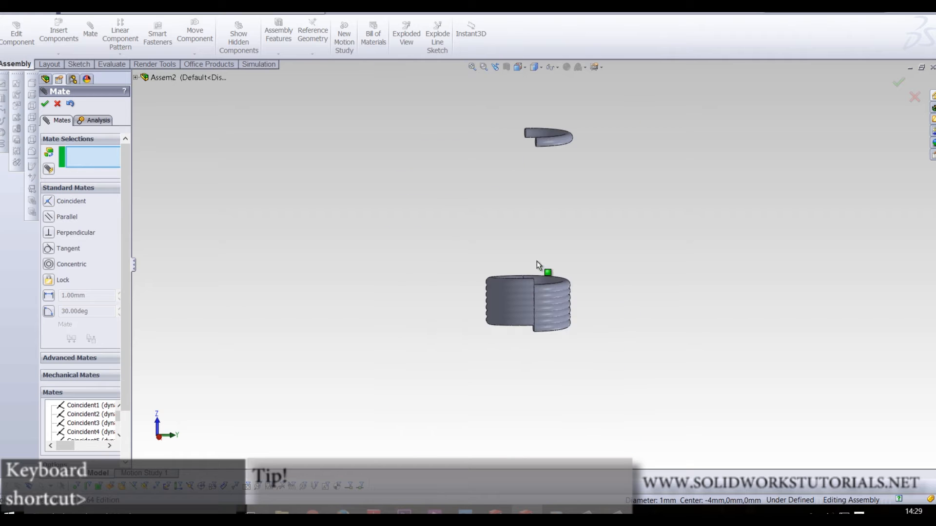
left_click(541, 146)
scroll(548, 299, "down", 3)
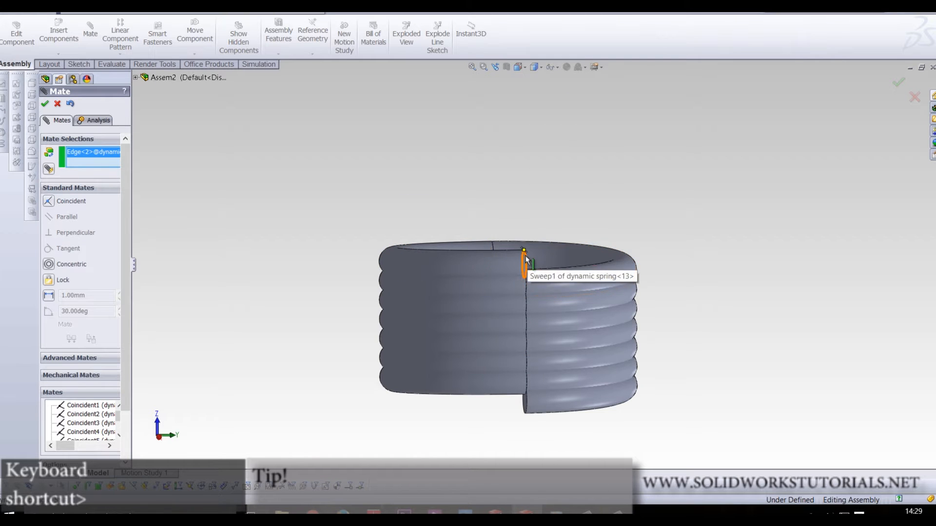
left_click(529, 259)
right_click(533, 258)
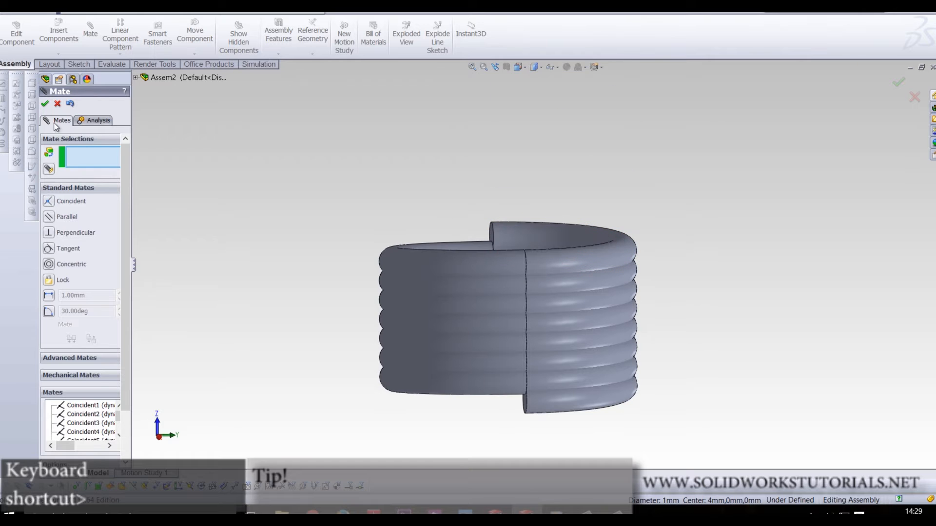
left_click(43, 103)
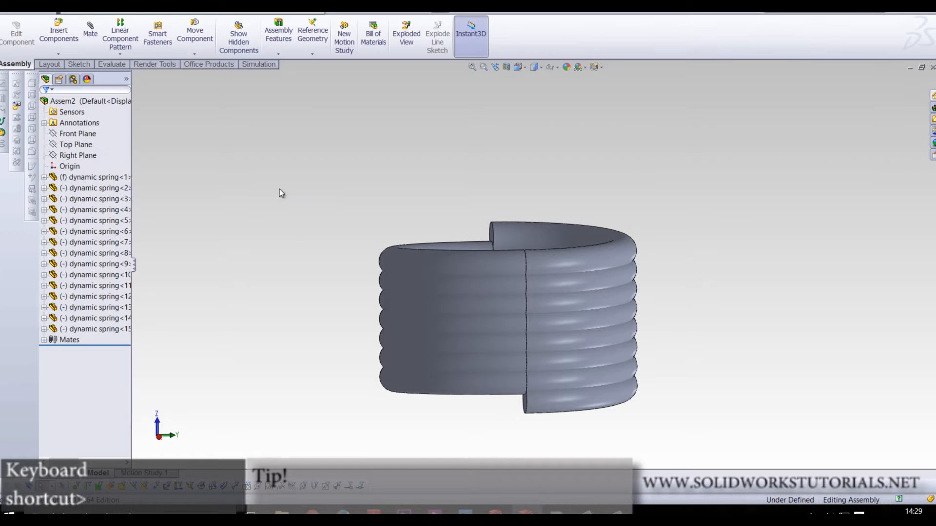
Show the Front Plane of the first dynamic spring component and turn on plane visibility for the assembly
left_click(79, 320)
left_click(44, 178)
left_click(87, 232)
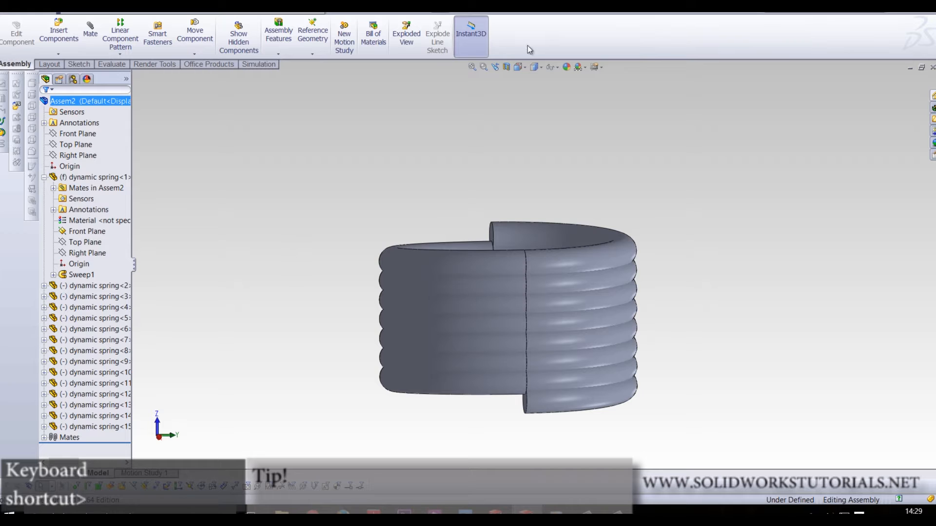
left_click(556, 67)
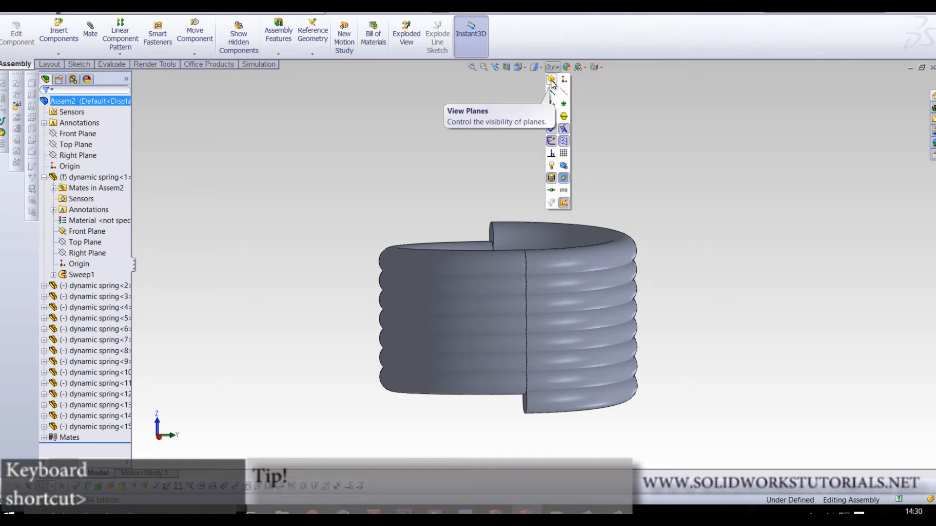
left_click(108, 12)
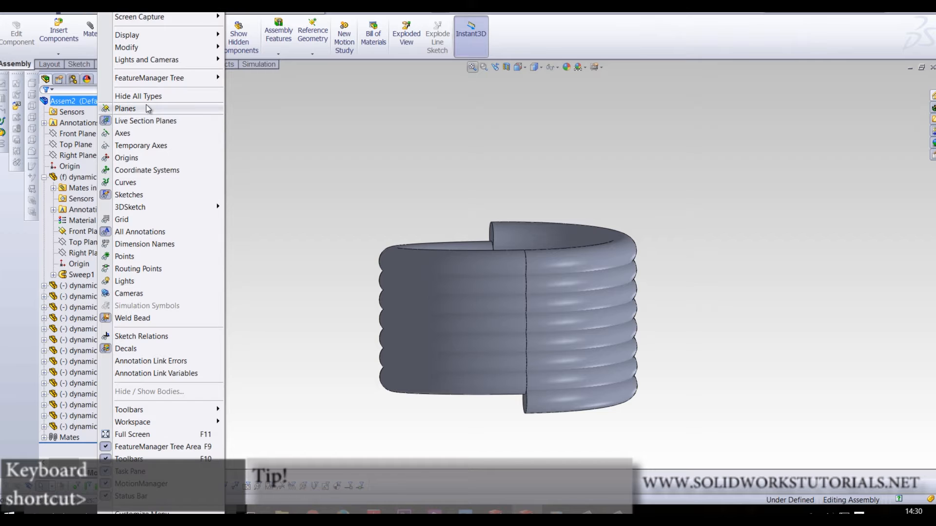
left_click(128, 109)
In multiple mate mode, make the Front Planes of one side's half-coils parallel, using the lowest plane as the common reference
mouse_move(601, 335)
middle_mouse_down()
mouse_move(546, 295)
mouse_move(623, 330)
mouse_move(575, 335)
mouse_move(565, 317)
mouse_move(588, 303)
mouse_move(591, 321)
middle_mouse_up()
scroll(592, 341, "down", 4)
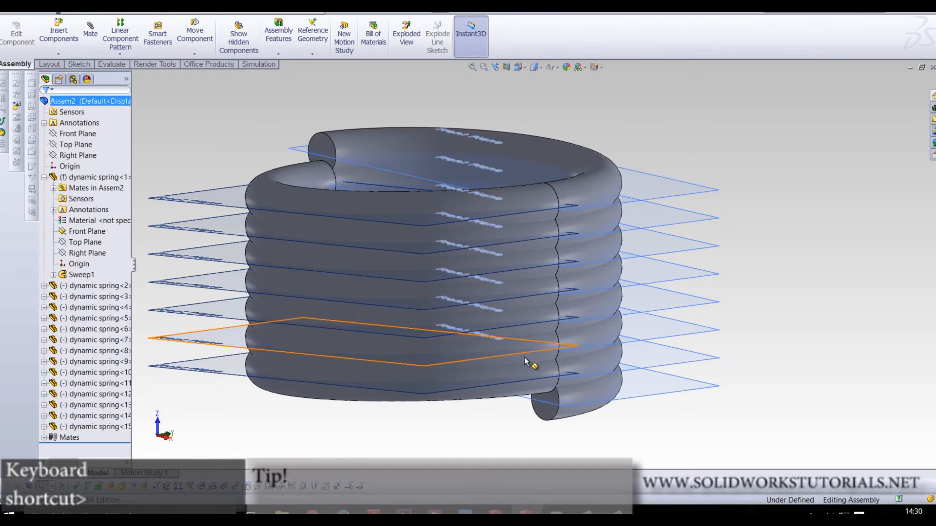
scroll(541, 354, "up", 3)
middle_click_drag(547, 349, 500, 363)
key("ctrl+1")
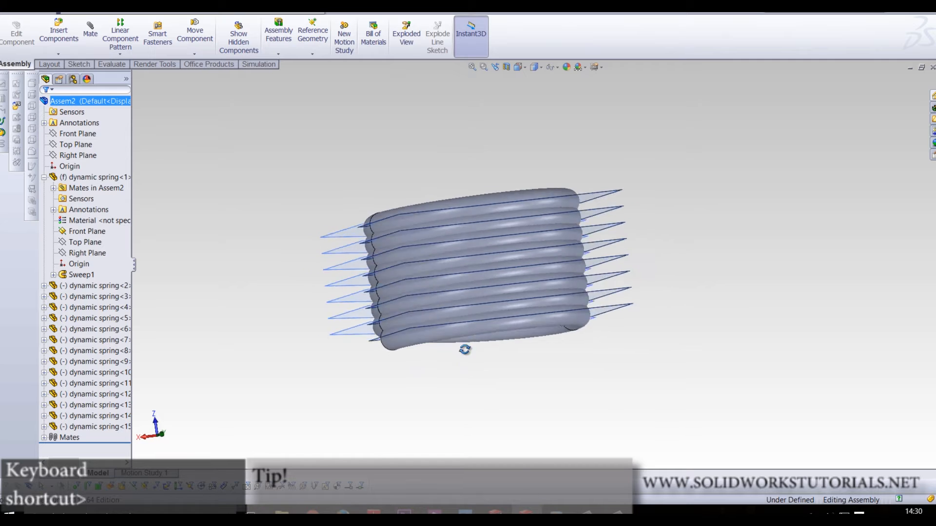
middle_click_drag(448, 162, 539, 303)
scroll(560, 324, "down", 3)
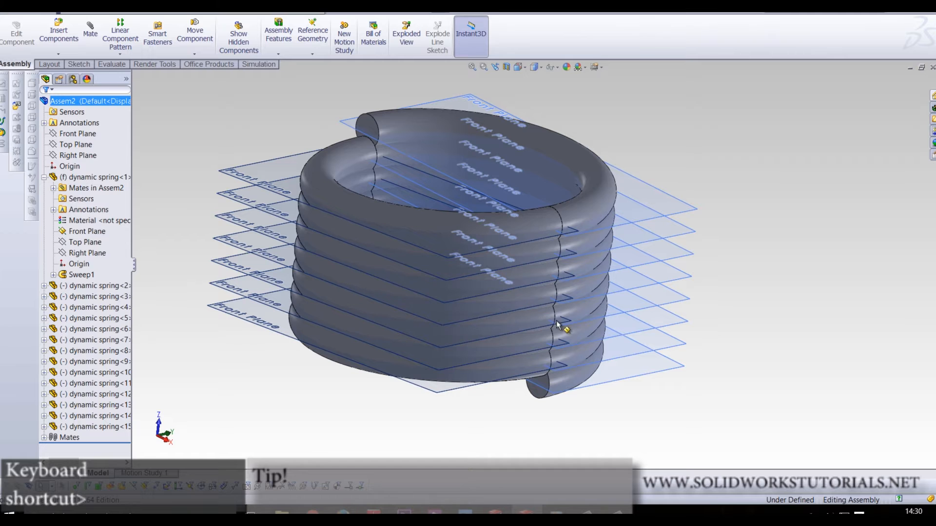
left_click(95, 44)
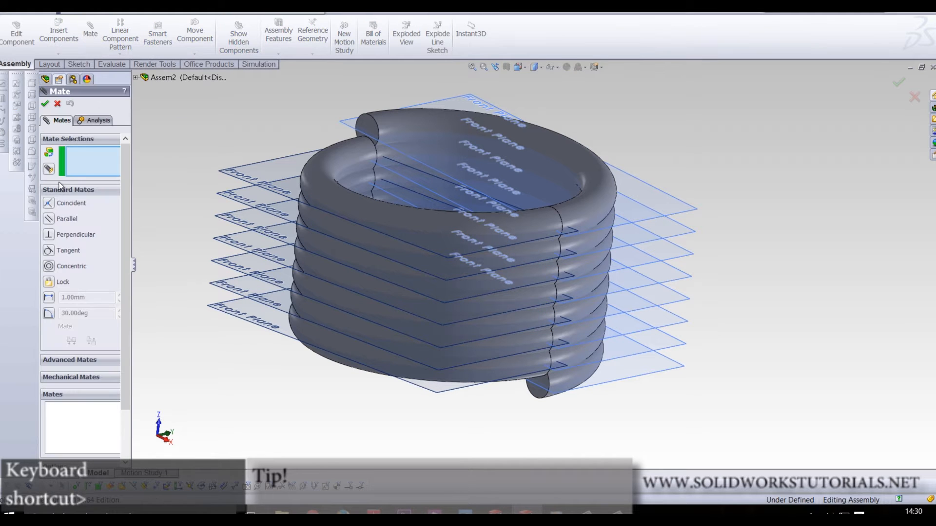
left_click(49, 169)
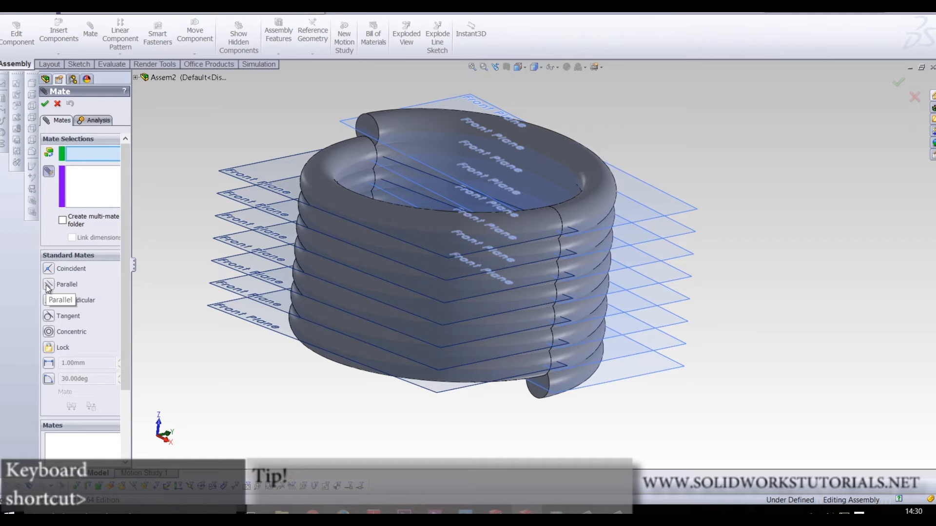
left_click(683, 361)
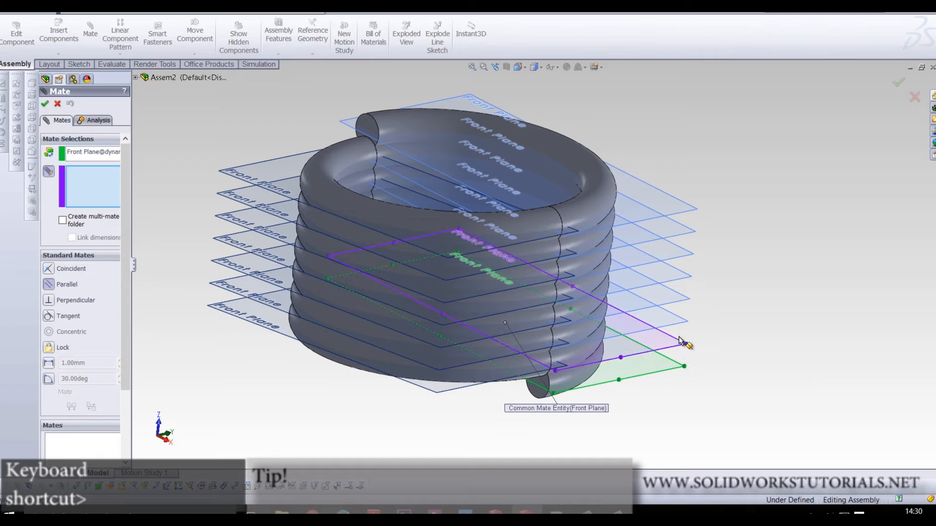
left_click(687, 324)
left_click(690, 312)
left_click(687, 280)
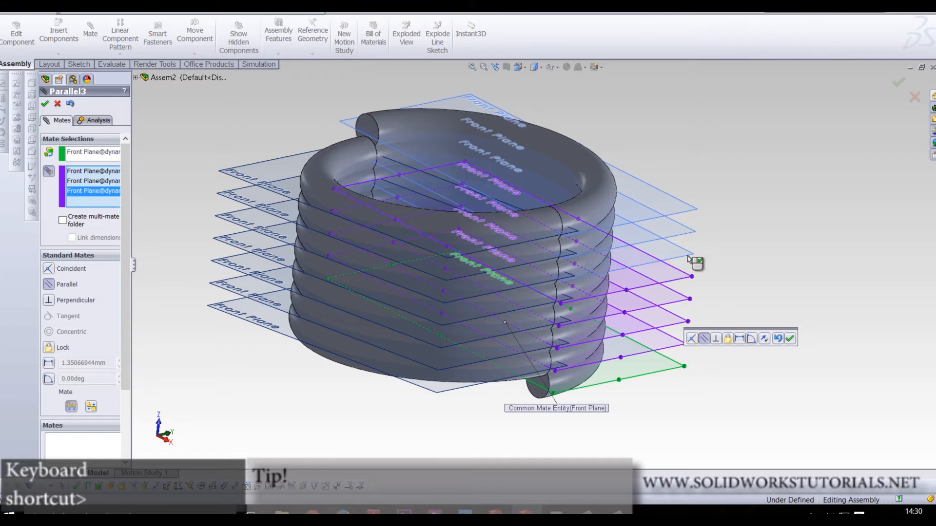
left_click(687, 256)
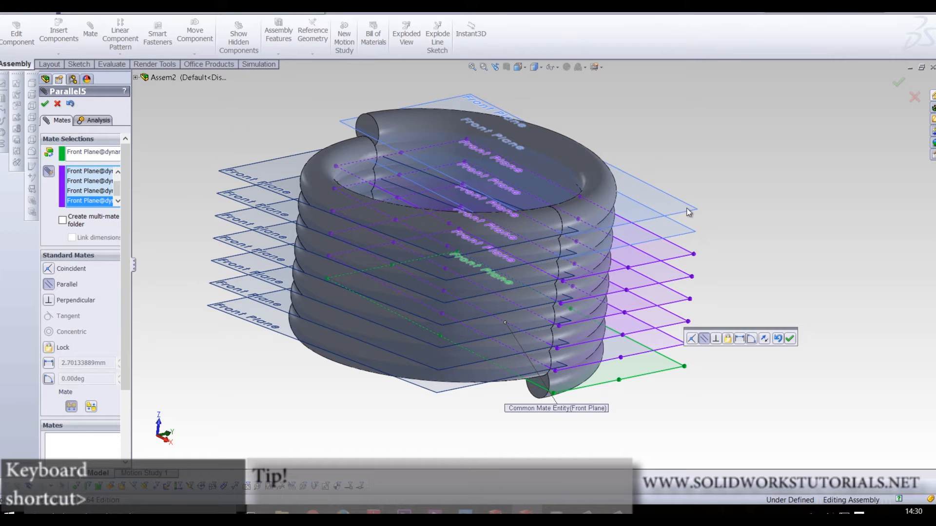
left_click(688, 212)
left_click(689, 234)
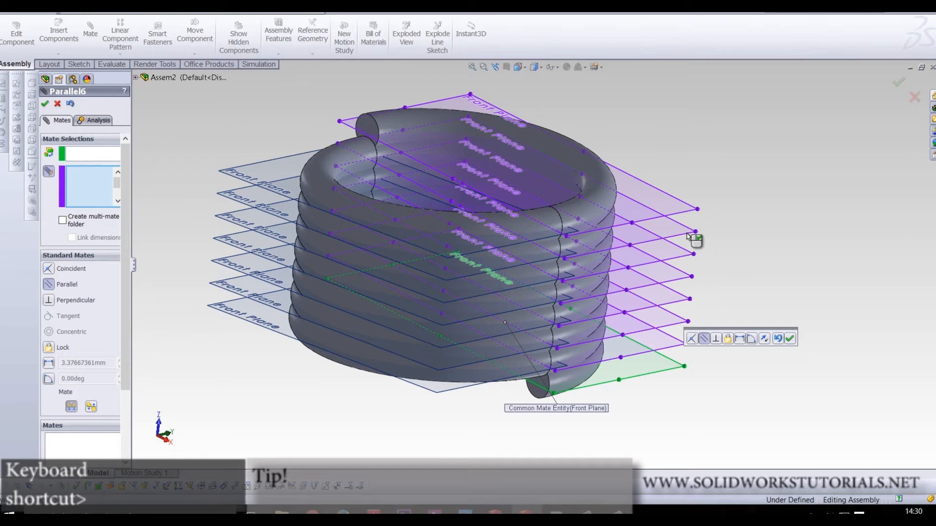
right_click(687, 235)
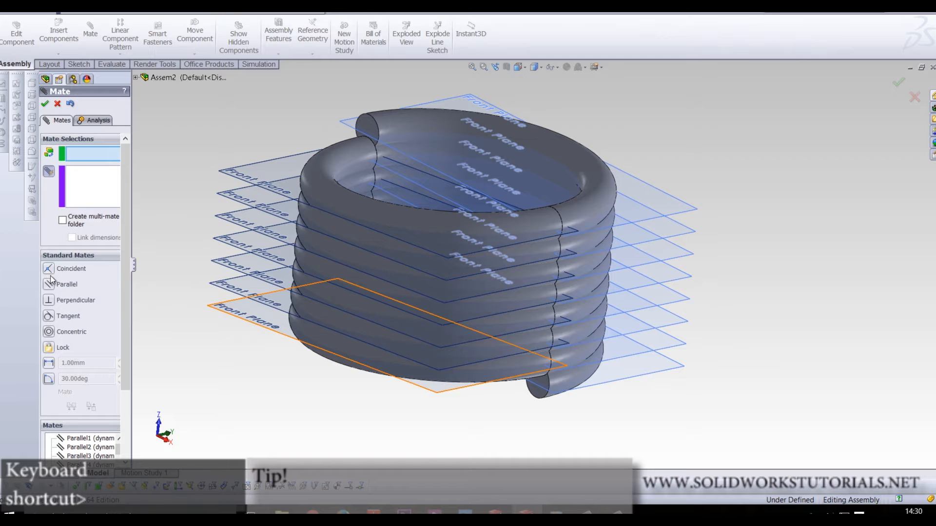
Make the seven Front Planes of the opposite half-coils parallel, using the uppermost plane as the common reference, and finish mating
left_click(229, 178)
left_click(226, 201)
left_click(233, 223)
left_click(233, 246)
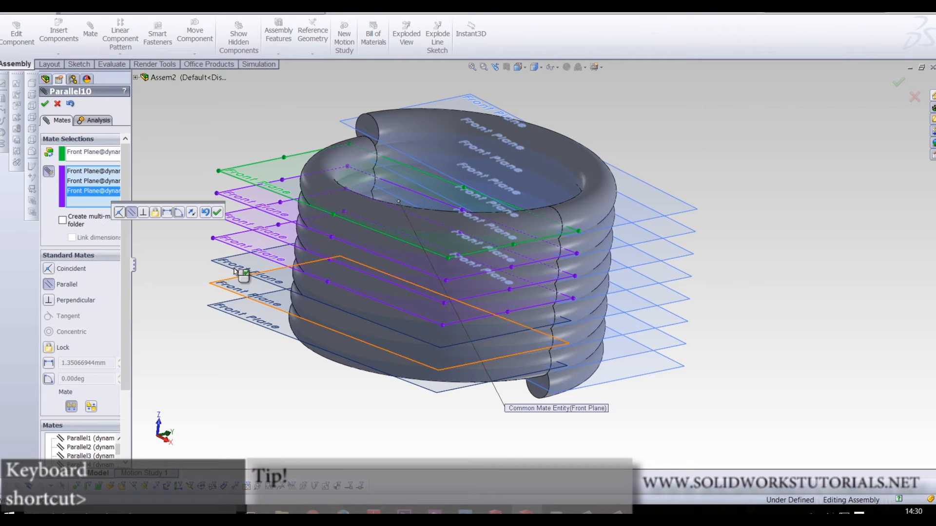
left_click(232, 269)
left_click(232, 292)
left_click(229, 314)
right_click(229, 314)
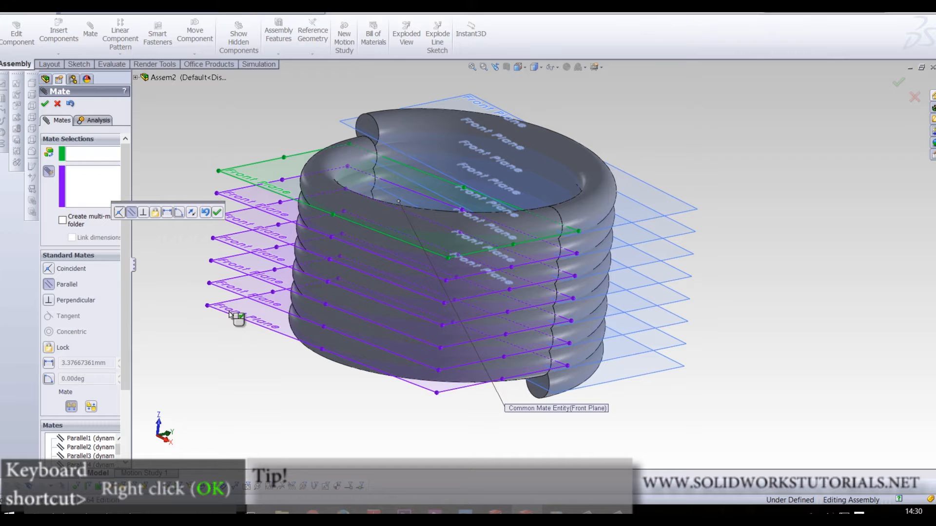
left_click(45, 103)
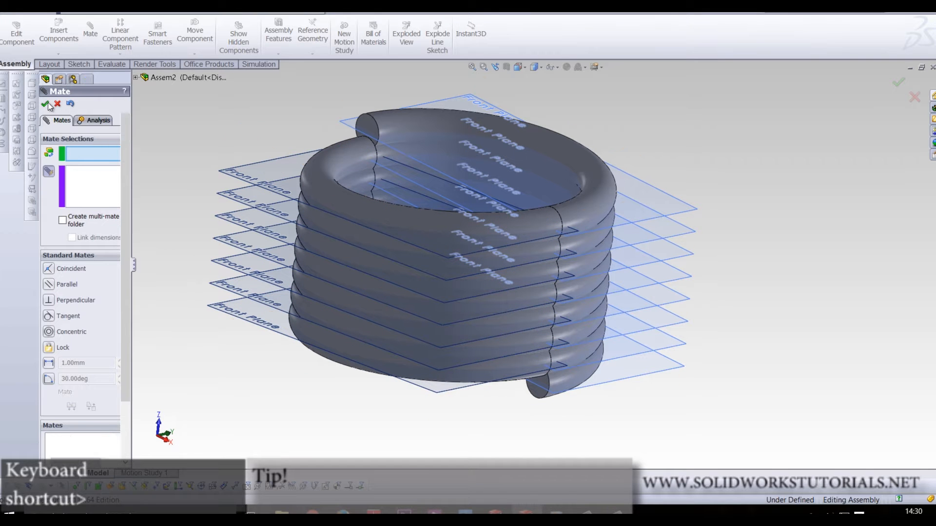
Turn off plane visibility for the spring assembly
scroll(538, 150, "down", 2)
left_click(554, 66)
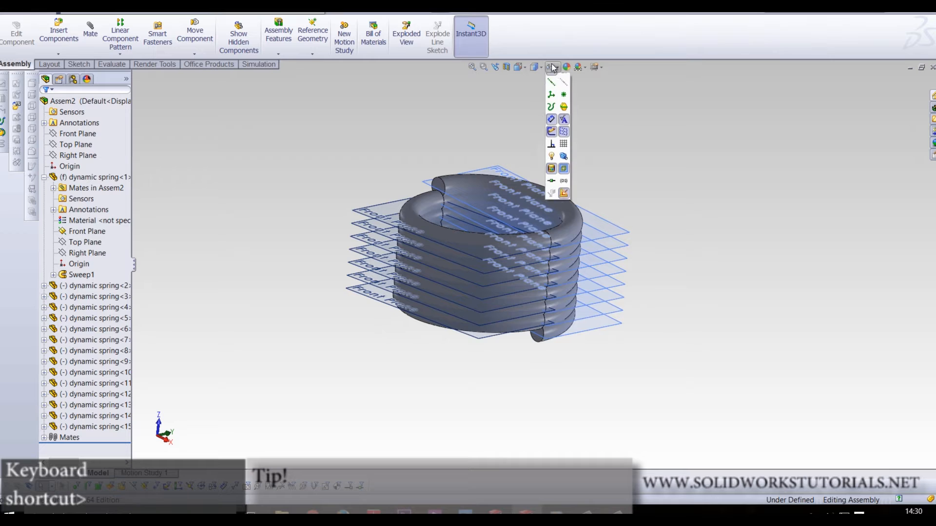
left_click(557, 84)
Stretch the assembled spring along its axis by pulling the free end half-coil outward
middle_click_drag(640, 313, 544, 243)
left_click_drag(557, 229, 604, 265)
middle_click_drag(605, 264, 587, 250)
scroll(587, 250, "down", 3)
left_click(628, 264)
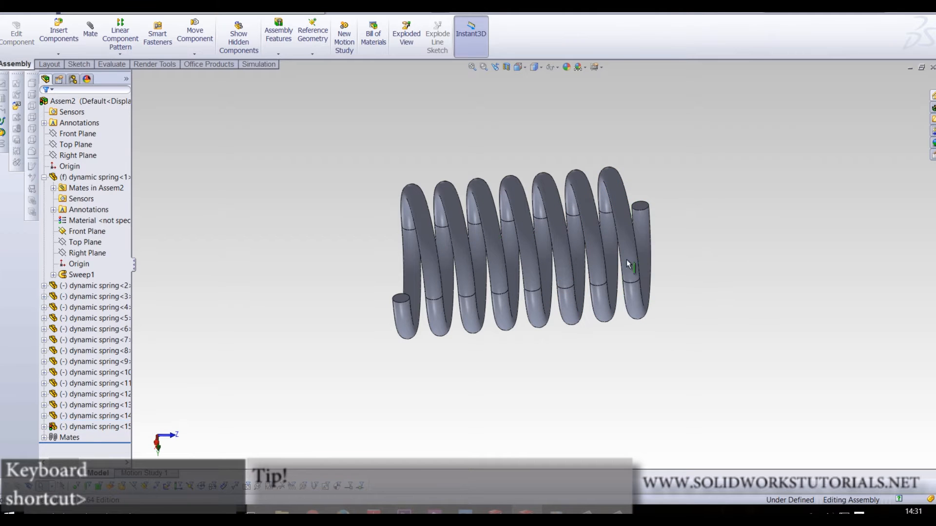
left_click_drag(648, 226, 765, 204)
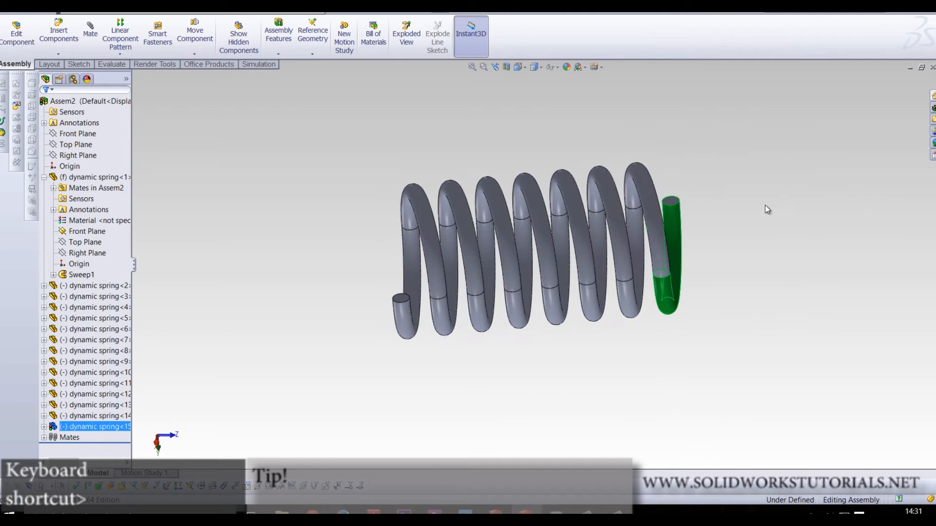
Switch to the open Spring dynamic assembly and pull one of its middle coils to test how the long spring moves
key("ctrl+Tab")
key("ctrl+Tab")
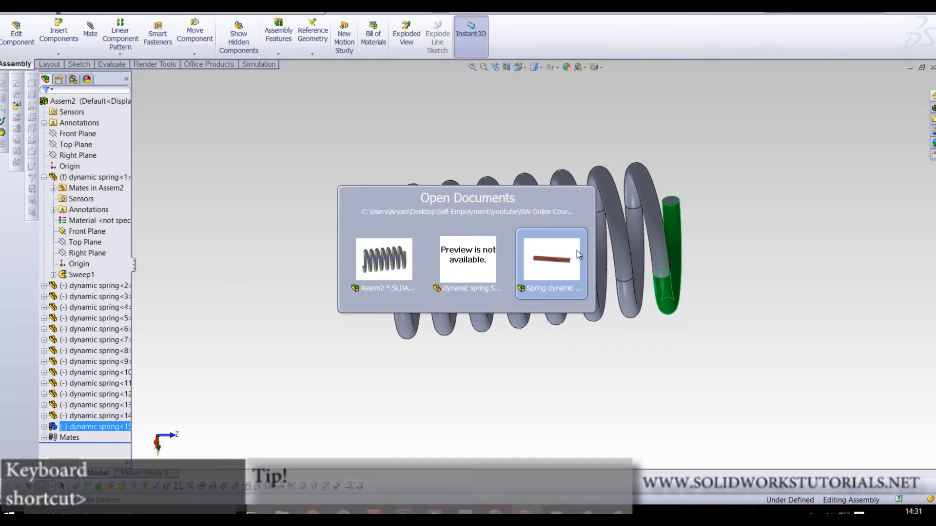
scroll(512, 299, "up", 3)
scroll(659, 266, "down", 4)
middle_click_drag(573, 352, 564, 349)
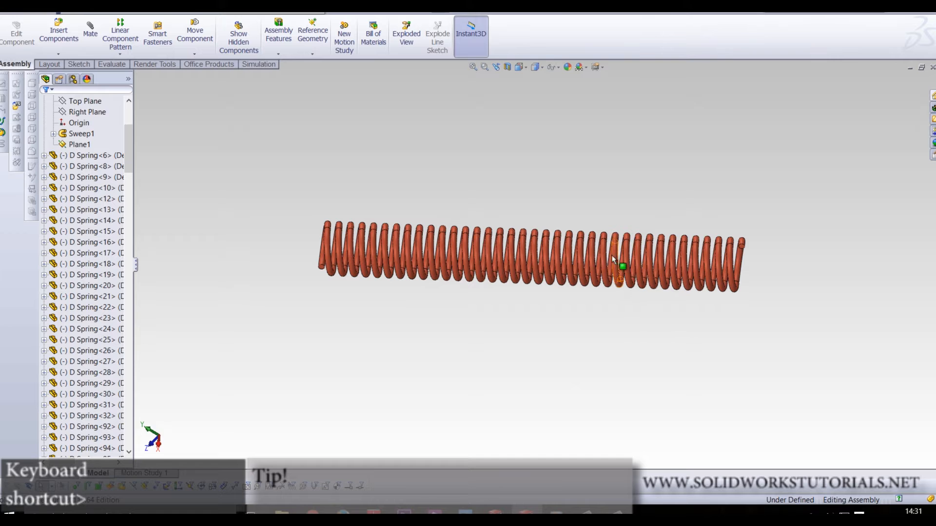
left_click_drag(604, 257, 673, 273)
scroll(653, 322, "up", 4)
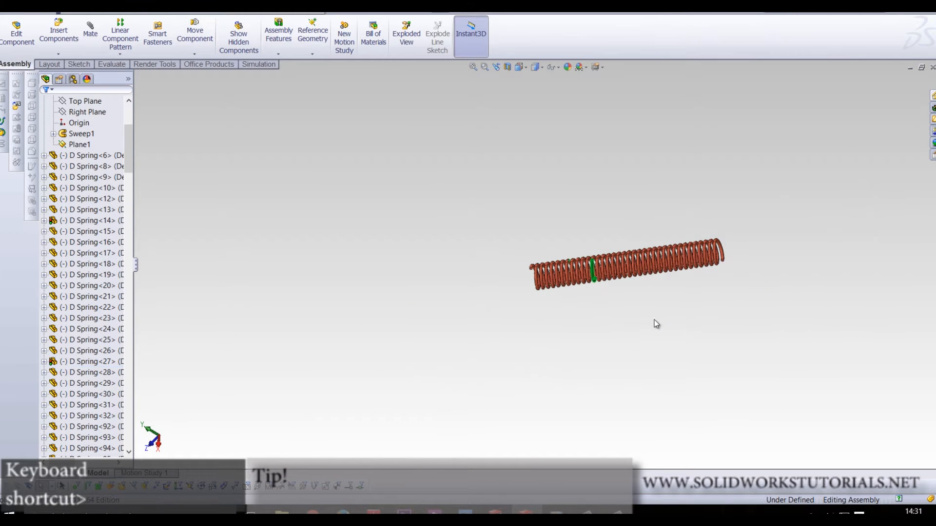
Switch to the IKEA-Desk lamp assembly and delete the two static springs between its lower arms
scroll(649, 270, "down", 5)
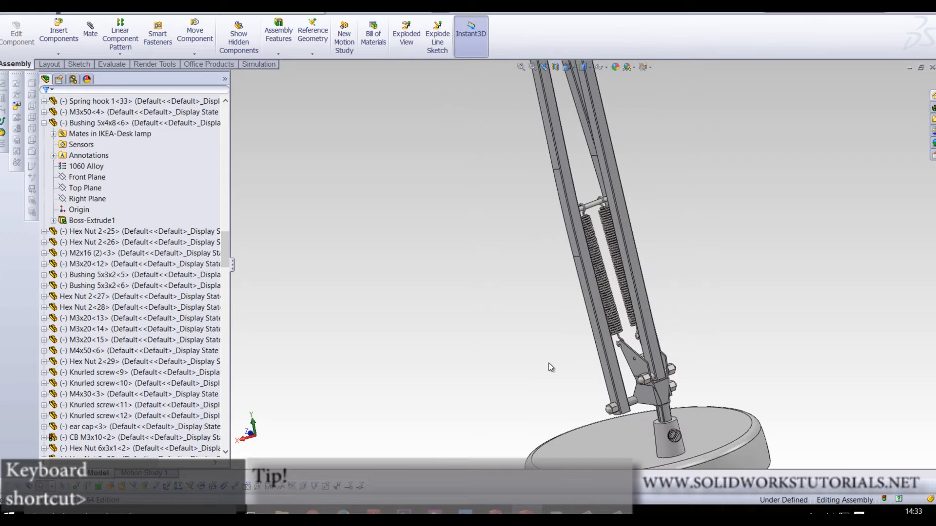
middle_click_drag(610, 367, 669, 334)
scroll(620, 249, "down", 2)
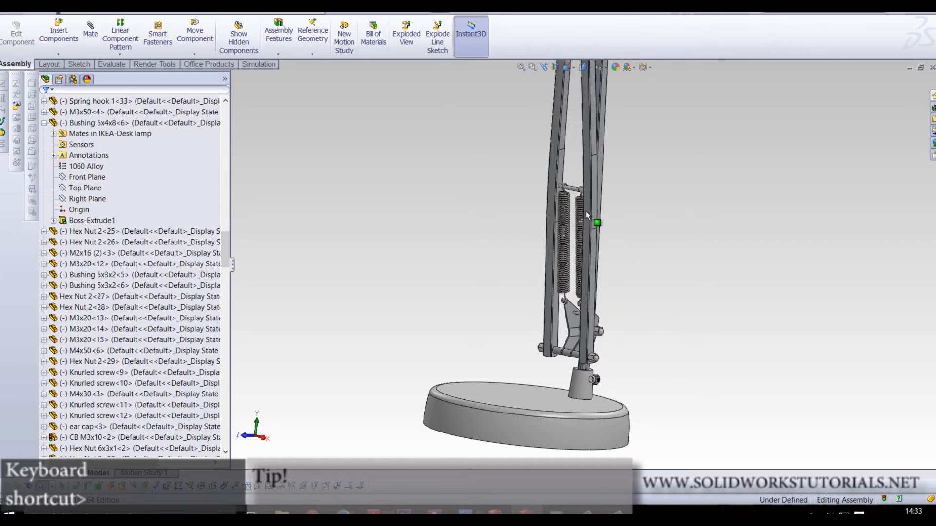
scroll(596, 222, "down", 8)
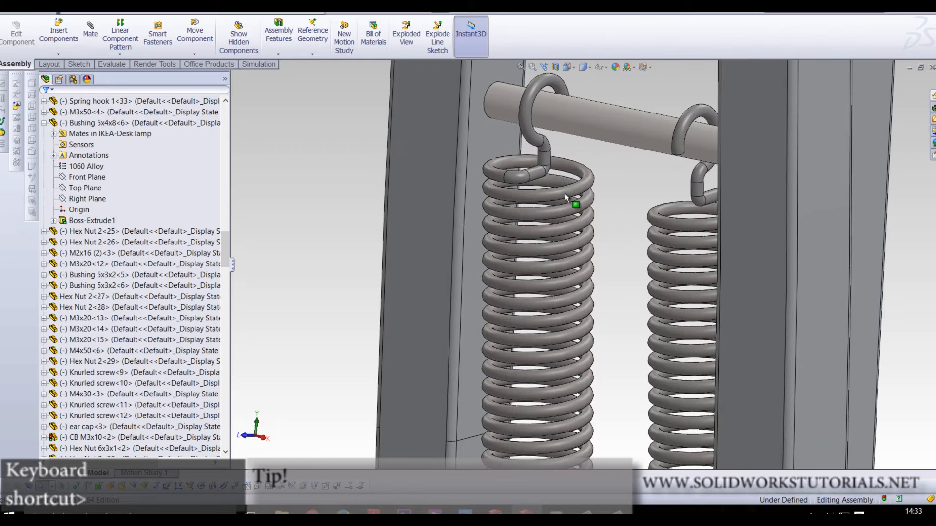
left_click(565, 190)
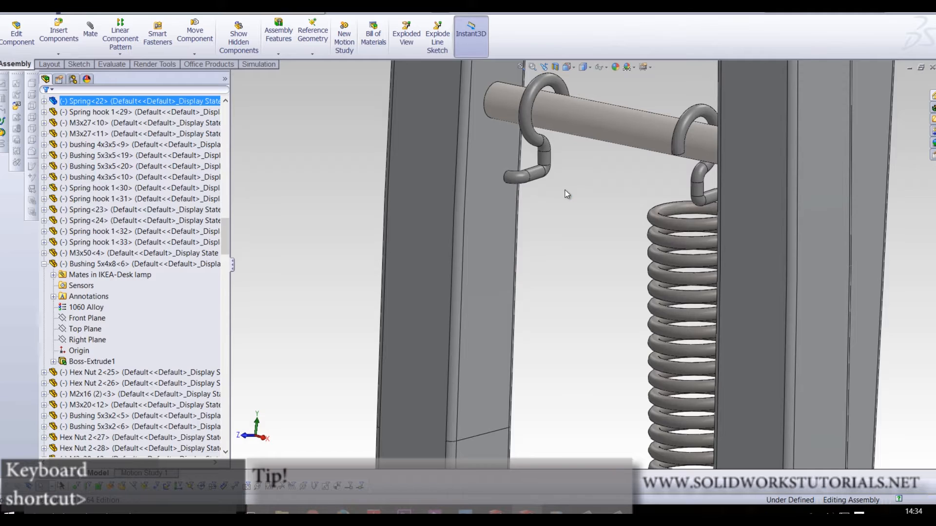
scroll(565, 191, "up", 5)
scroll(579, 256, "down", 3)
scroll(579, 257, "up", 1)
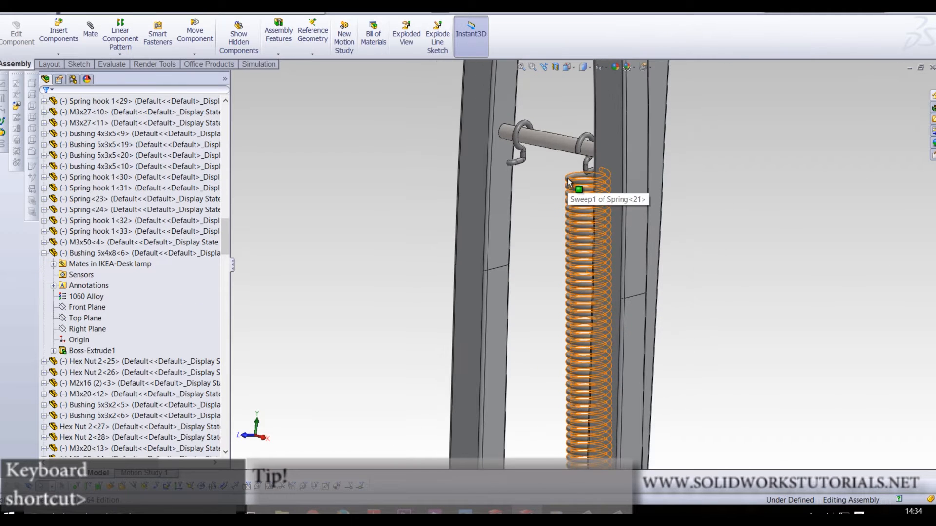
left_click(585, 189)
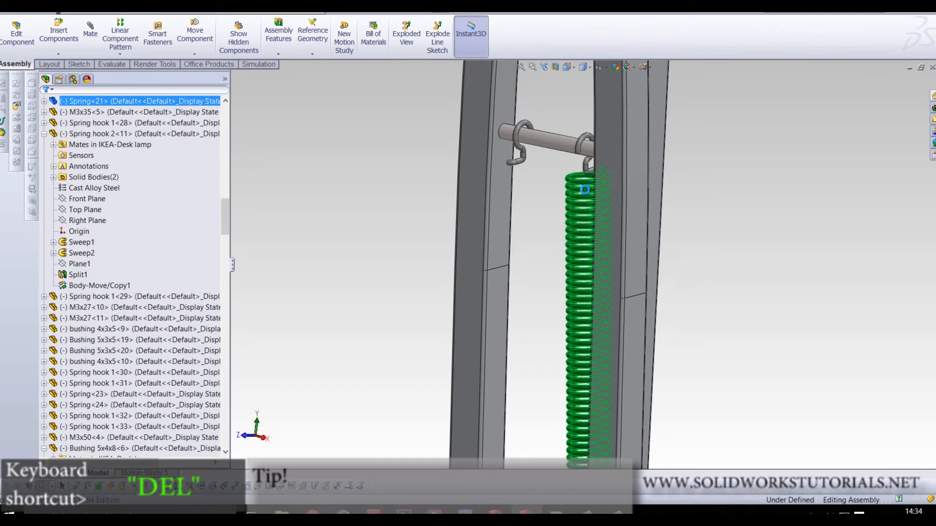
key("Delete")
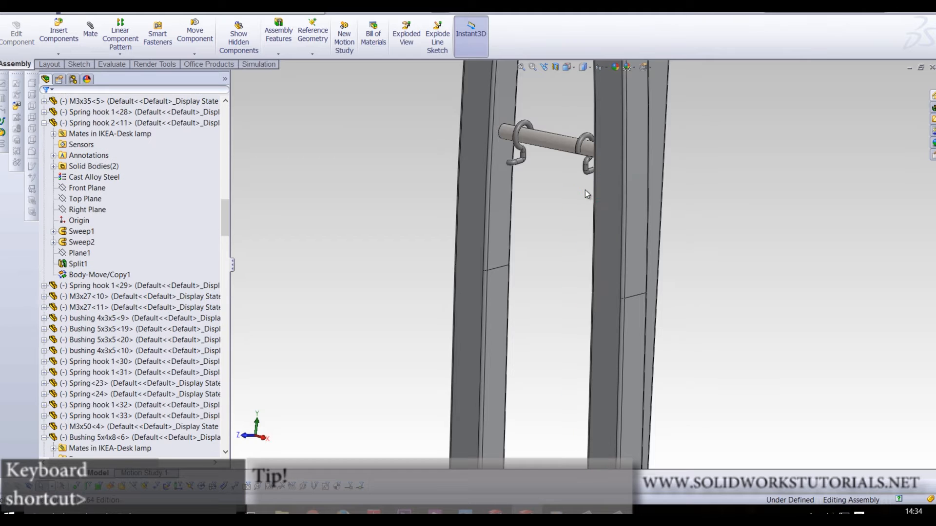
Delete the two static springs on either side of the upper arms near the elbow joint
scroll(559, 247, "up", 5)
scroll(561, 247, "down", 5)
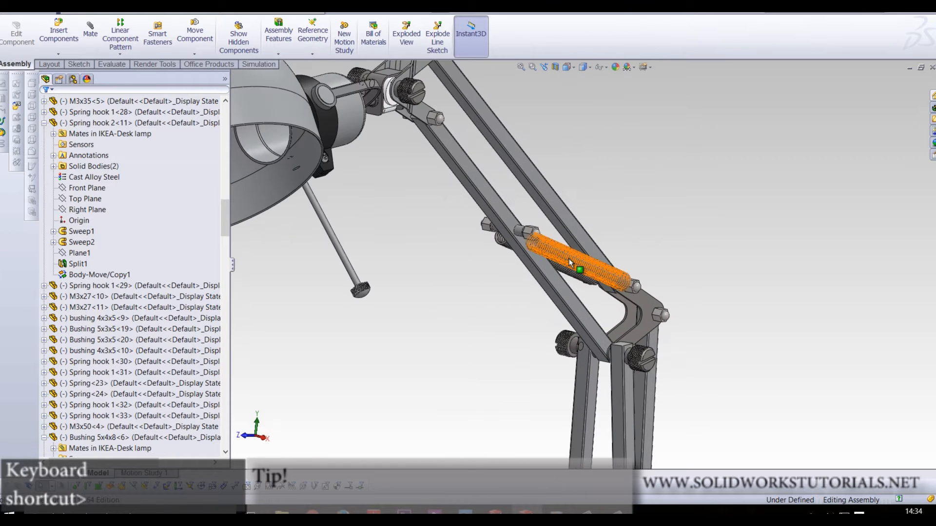
left_click(573, 262)
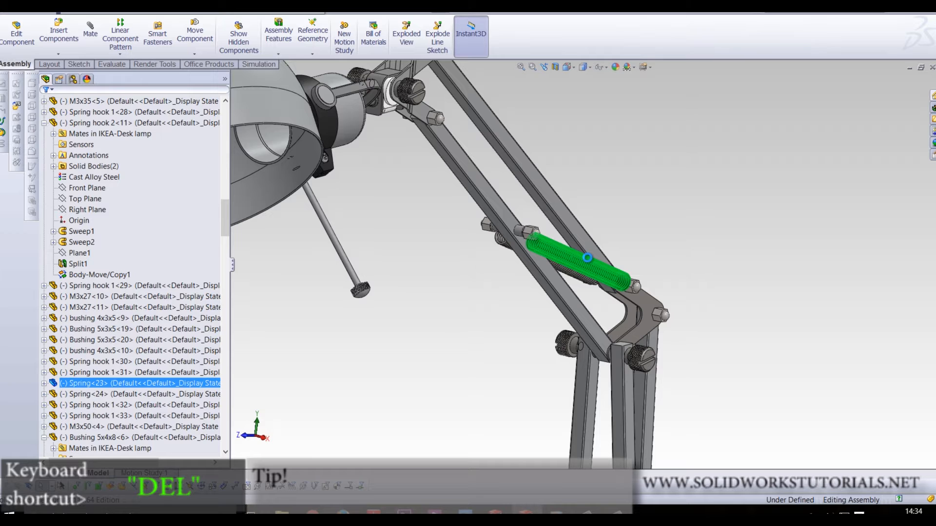
key("Delete")
scroll(580, 259, "down", 2)
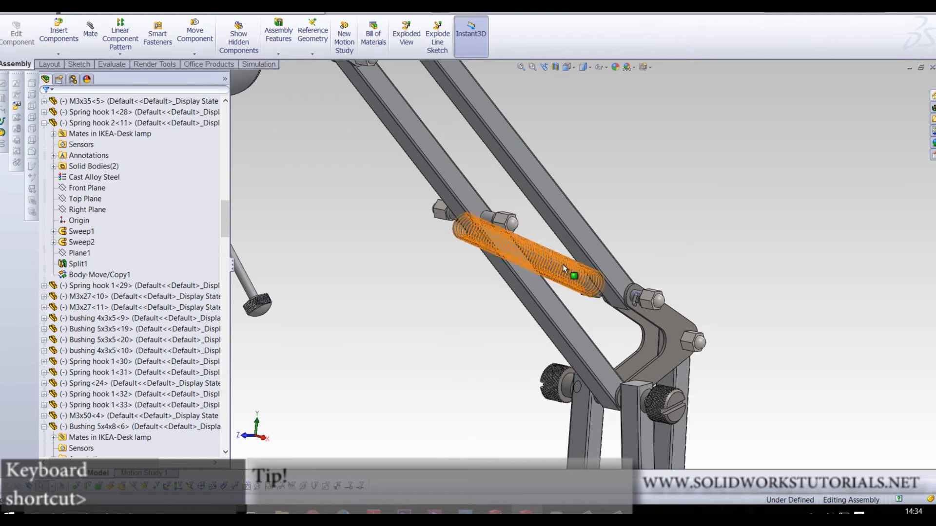
left_click(563, 265)
key("Delete")
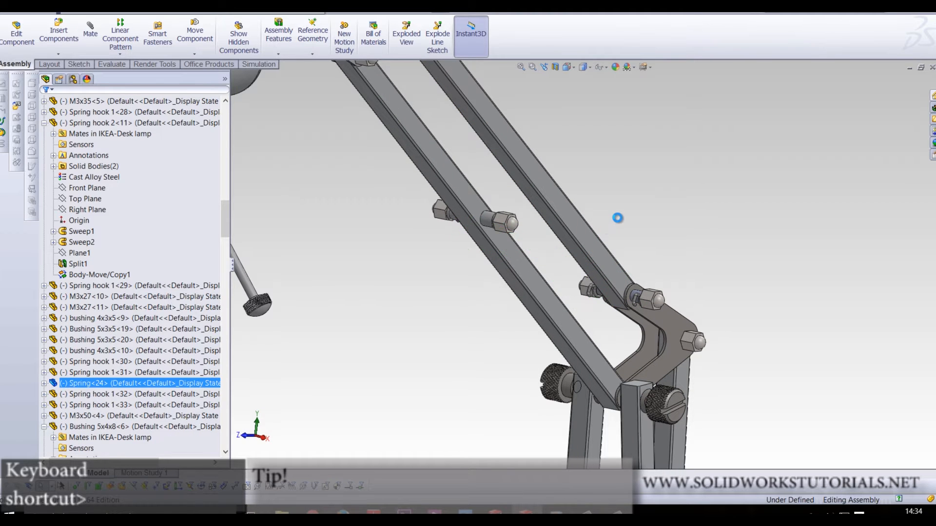
Insert the Spring dynamic assembly and place it in the free space beside the upper arms
scroll(578, 263, "up", 2)
left_click(52, 25)
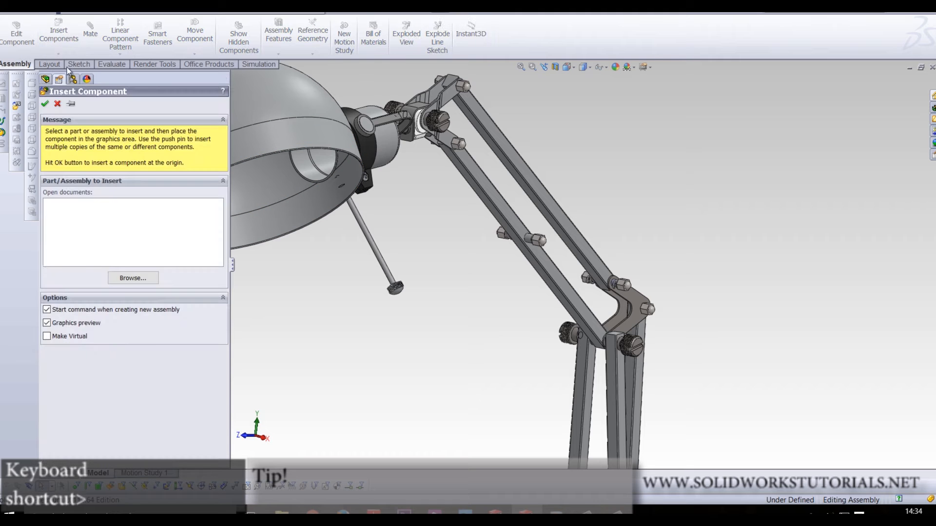
left_click(138, 279)
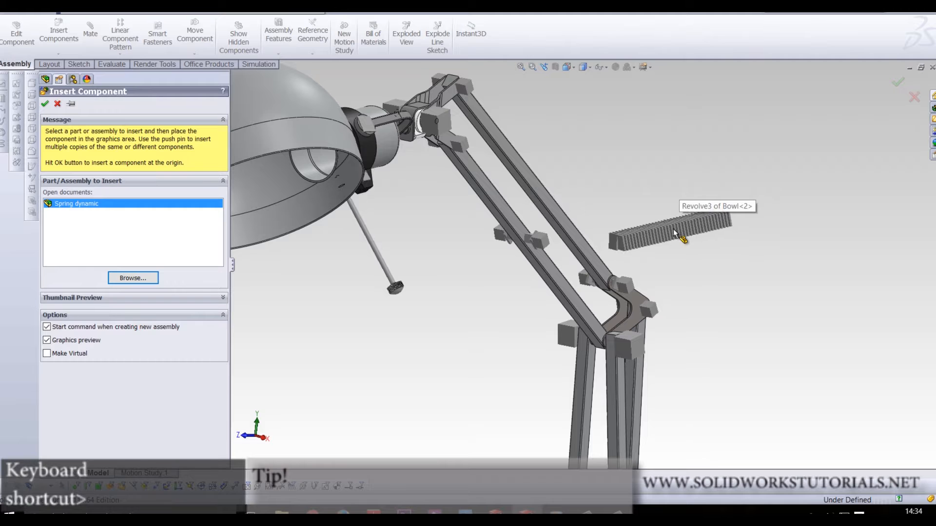
left_click(626, 225)
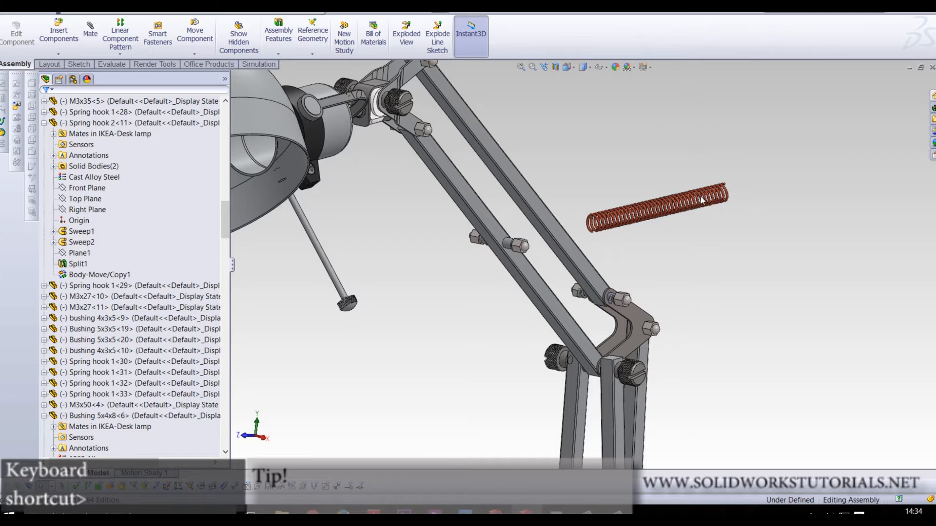
Mate the inserted spring's circular end edge coincident with the end edge of the hook on the lower upper-arm bar, with flipped alignment
scroll(621, 239, "up", 3)
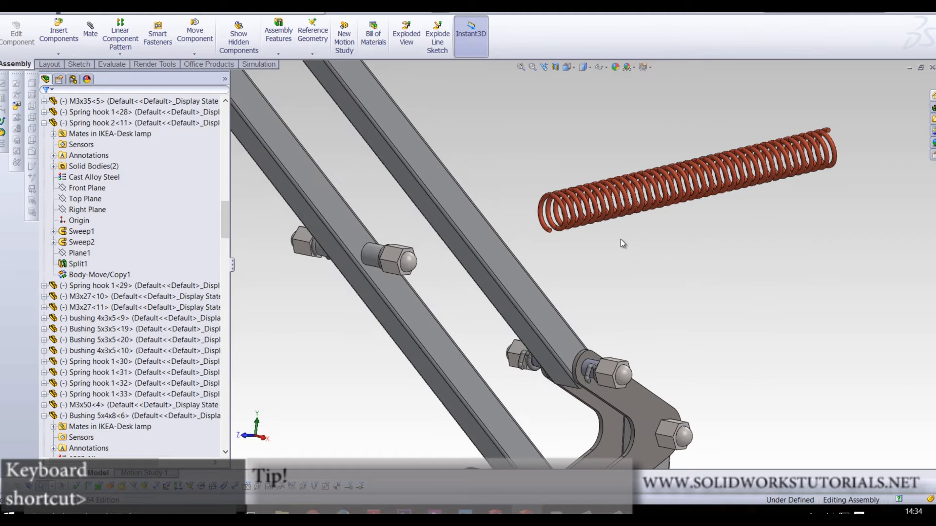
middle_click_drag(610, 251, 596, 257)
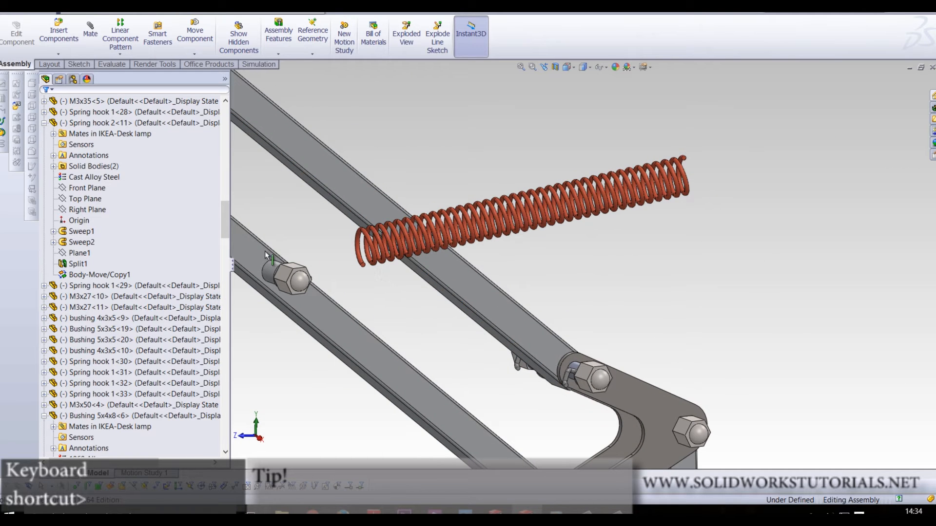
scroll(362, 265, "up", 3)
scroll(362, 264, "down", 5)
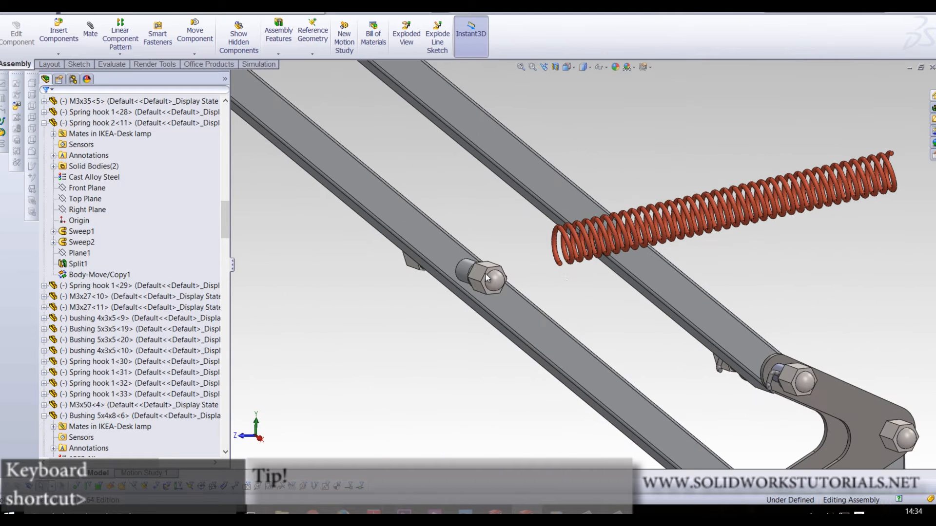
scroll(542, 268, "up", 5)
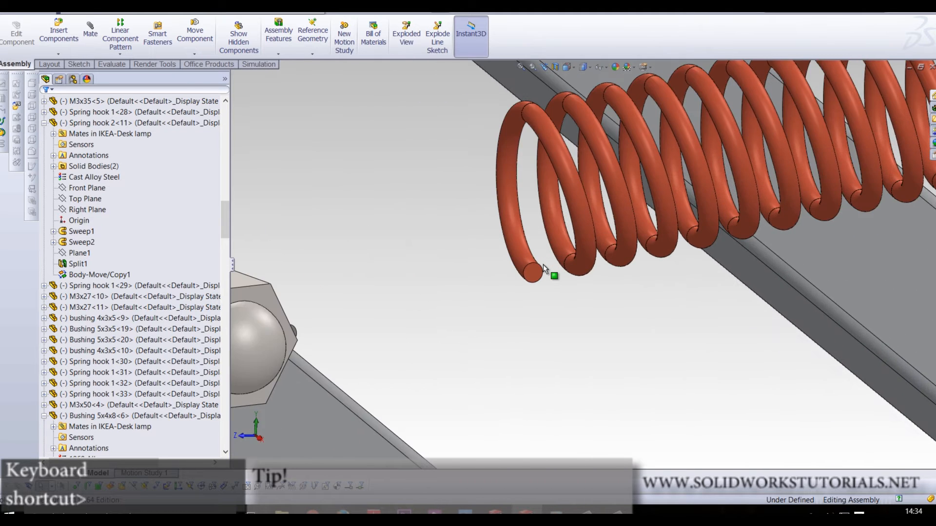
left_click(540, 266)
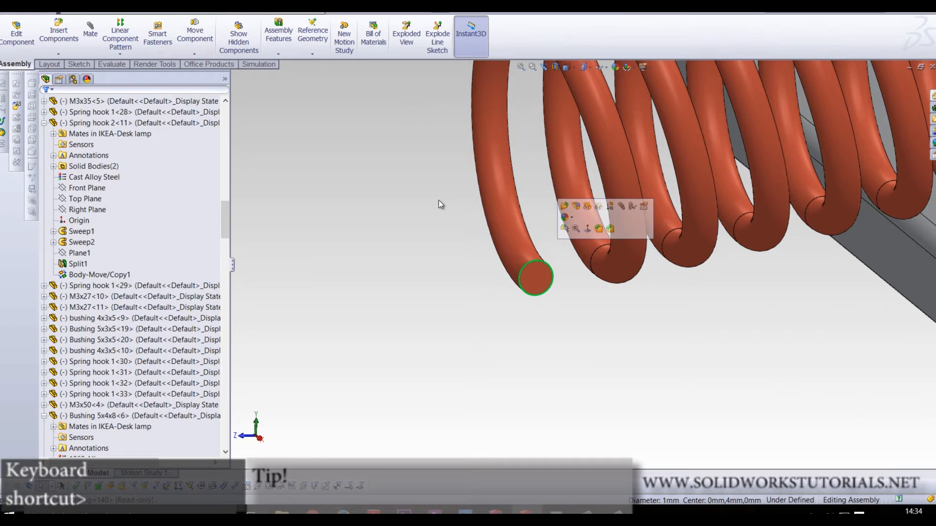
left_click(90, 34)
scroll(420, 283, "down", 5)
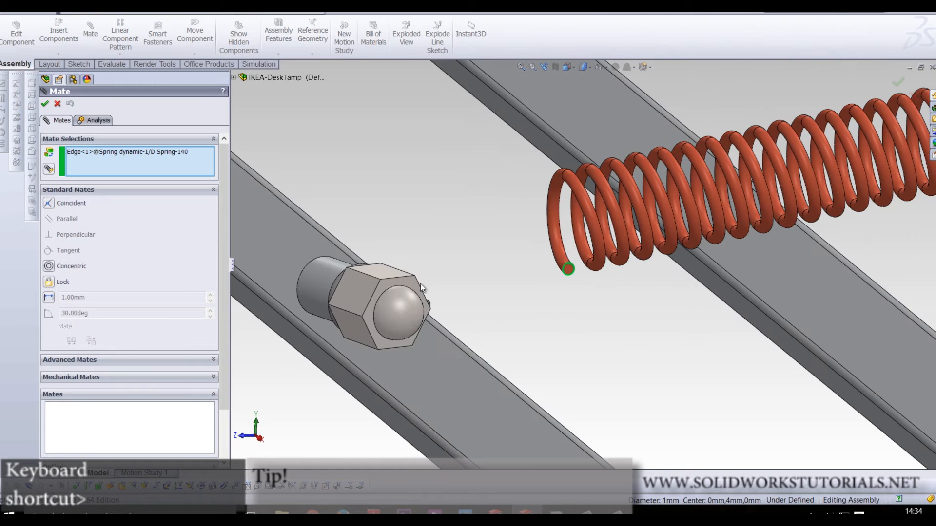
scroll(390, 303, "up", 4)
scroll(455, 303, "down", 3)
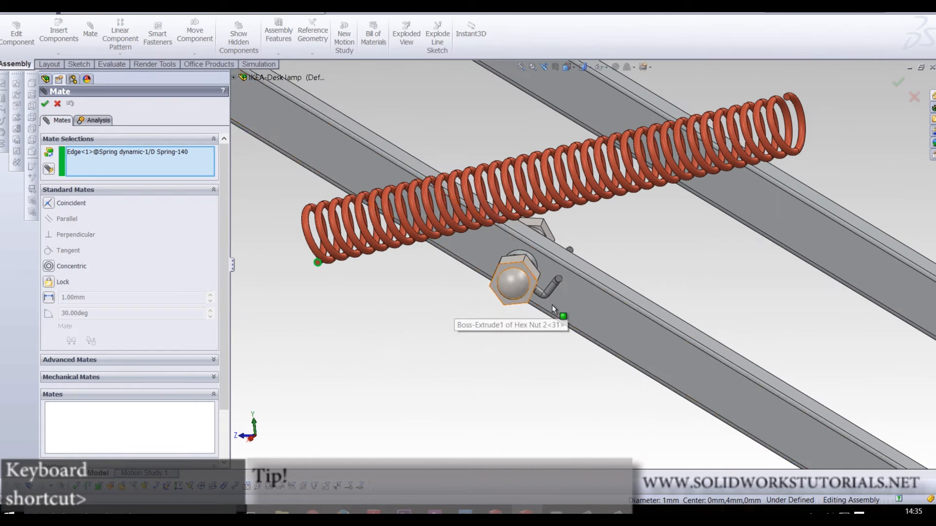
scroll(575, 286, "up", 5)
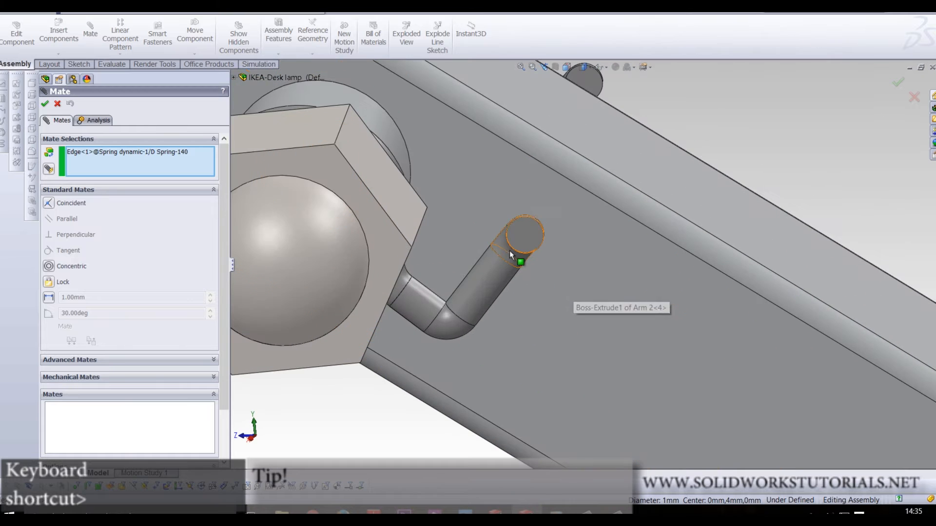
left_click(520, 254)
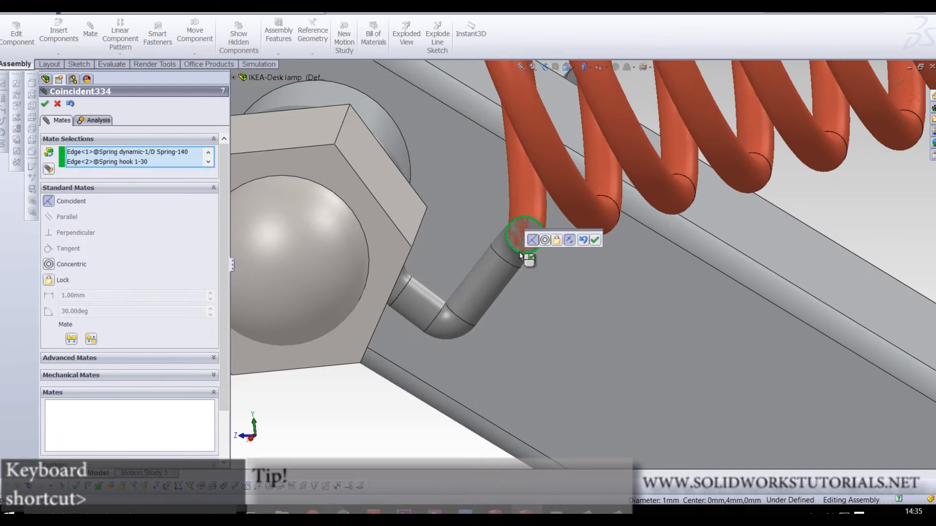
left_click(570, 240)
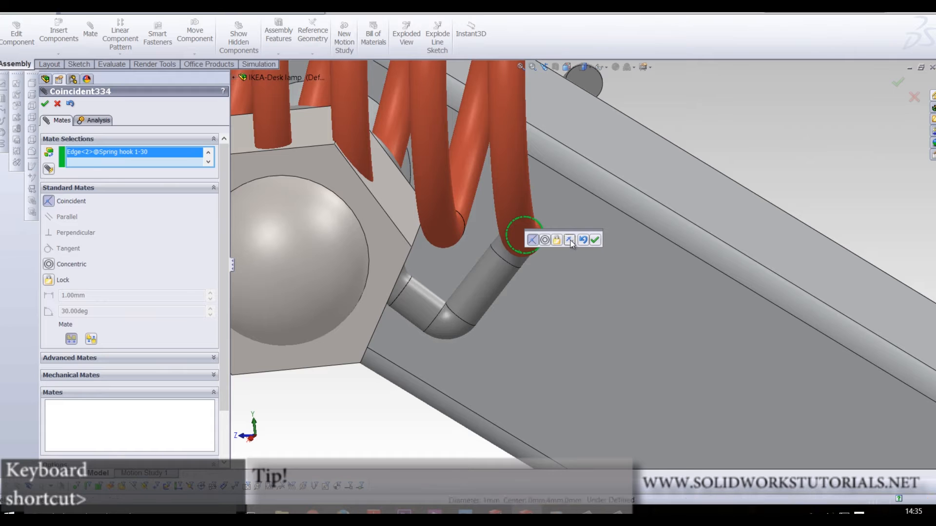
left_click(598, 243)
scroll(591, 260, "down", 10)
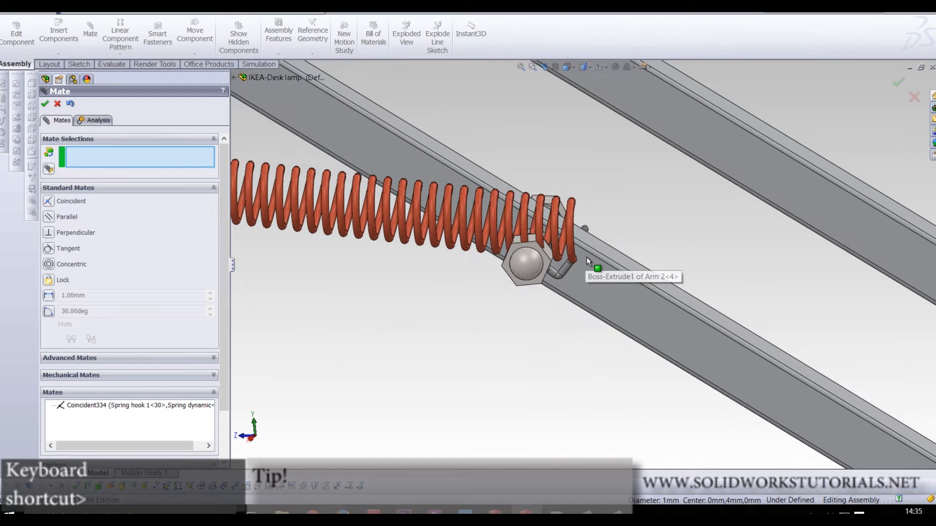
Finish mating and fix the Arm 2 component that carries the hooked spring end
mouse_move(404, 233)
left_mouse_down()
mouse_move(475, 160)
mouse_move(623, 133)
mouse_move(507, 173)
mouse_move(483, 201)
left_mouse_up()
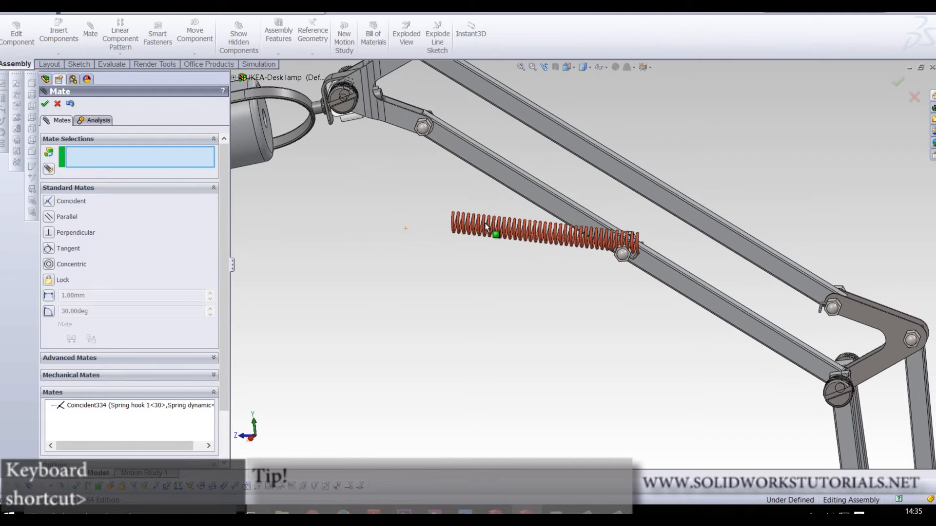
right_click(660, 270)
left_click(132, 82)
key("Escape")
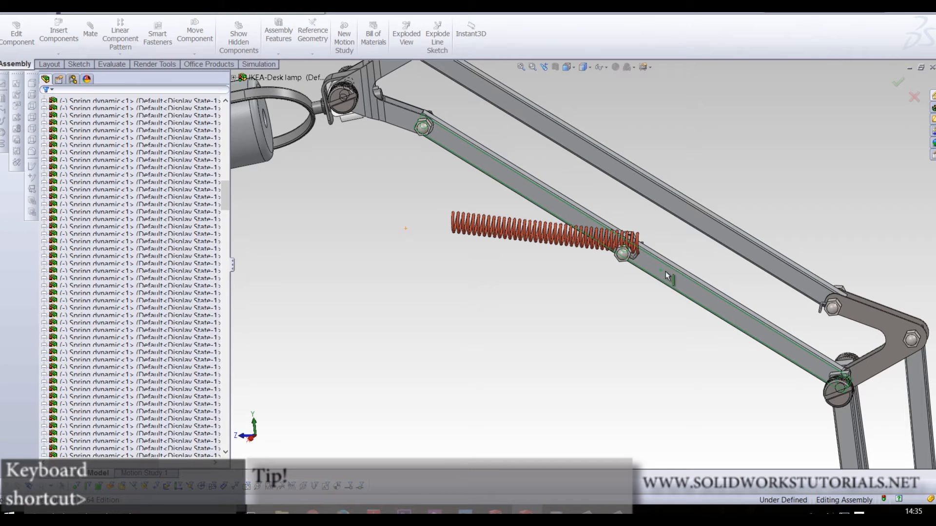
right_click(667, 274)
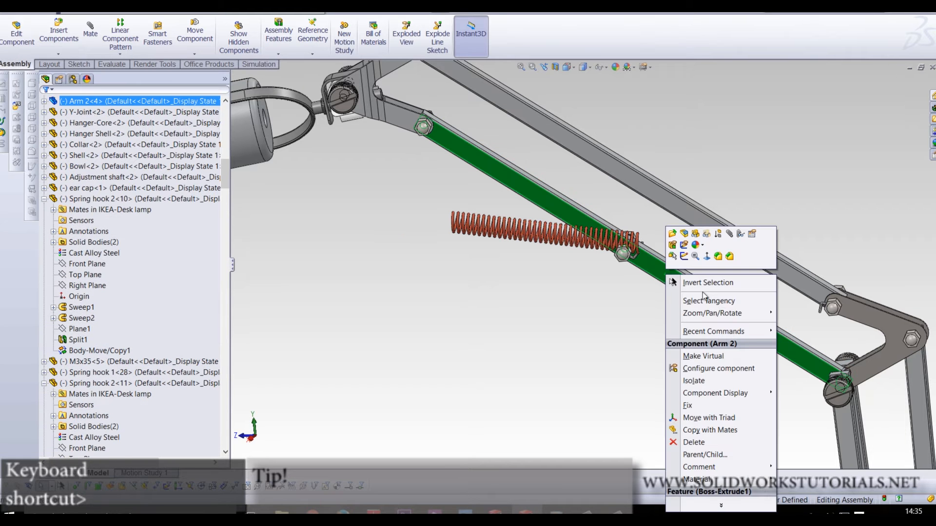
left_click(707, 408)
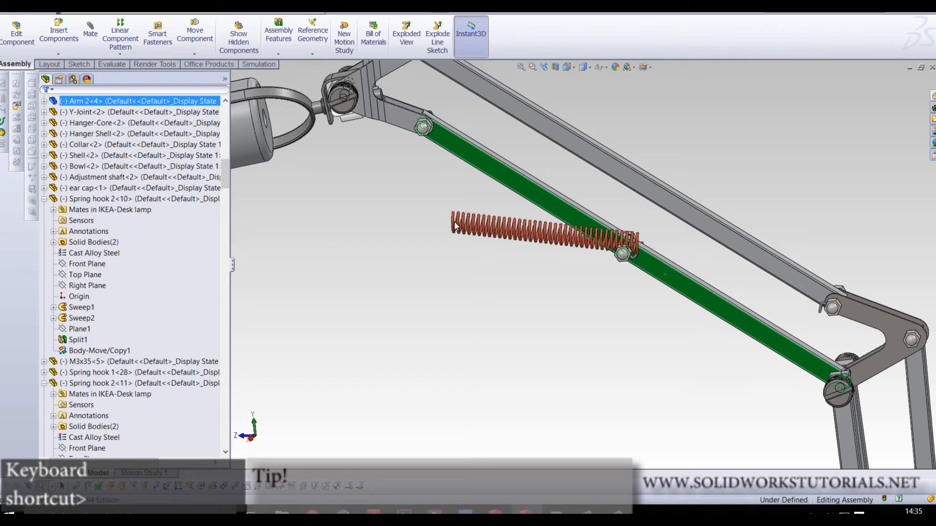
Swing the spring's free end around to the hook at the elbow bracket, and float Arm 2 again
left_click_drag(456, 223, 839, 267)
right_click(715, 300)
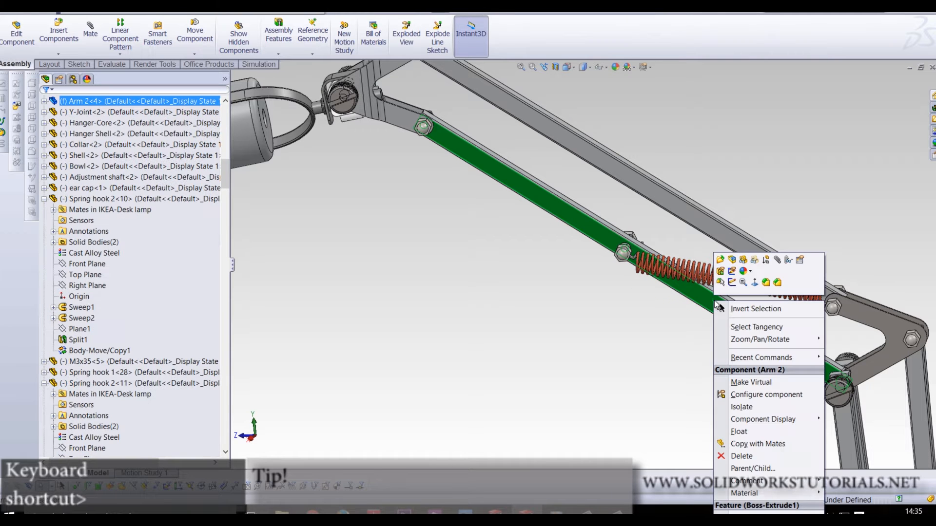
left_click(765, 432)
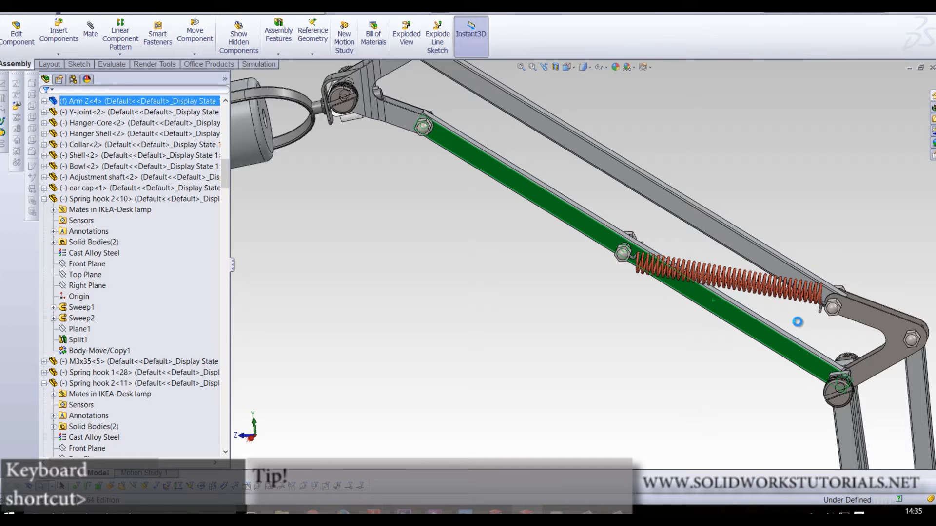
Mate the spring's free circular end edge coincident with the end edge of the hook at the elbow bracket
scroll(807, 322, "down", 6)
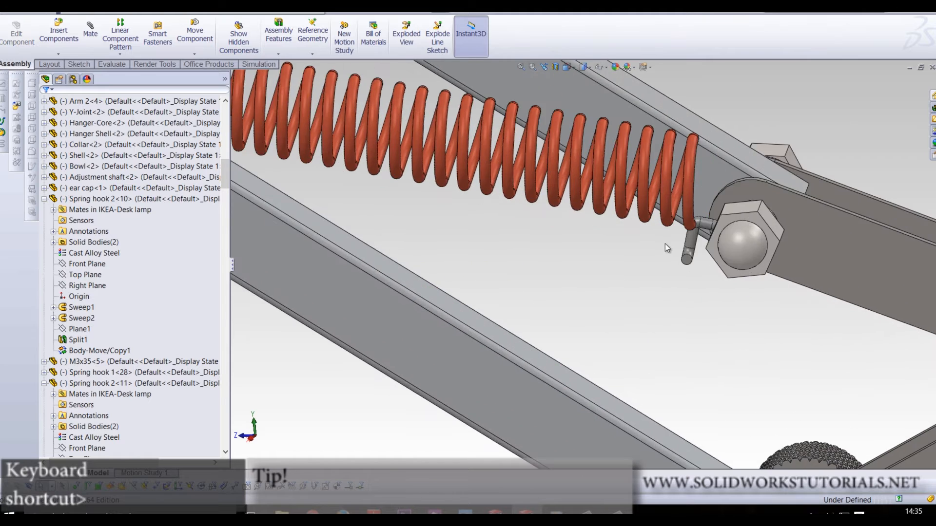
scroll(667, 248, "down", 3)
mouse_move(701, 216)
middle_mouse_down()
mouse_move(702, 244)
mouse_move(700, 232)
middle_mouse_up()
left_click(724, 173)
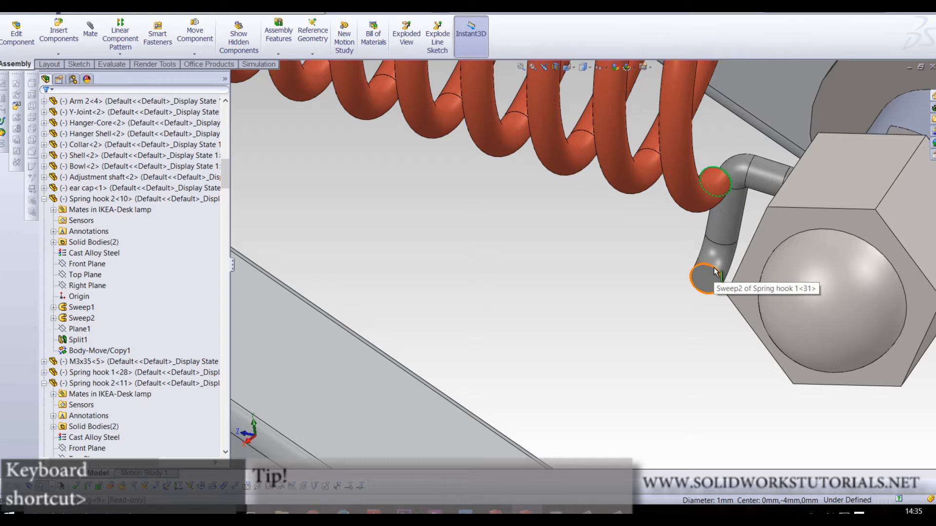
left_click(89, 29)
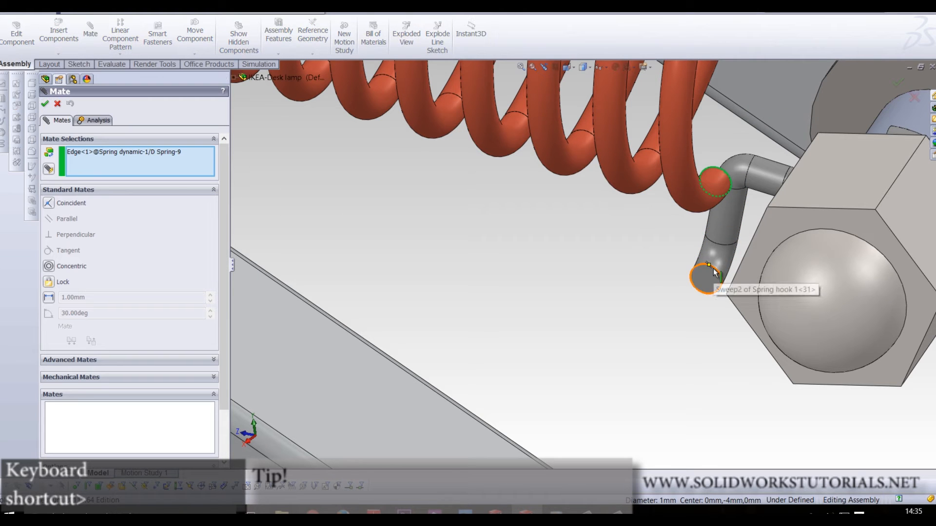
left_click(714, 271)
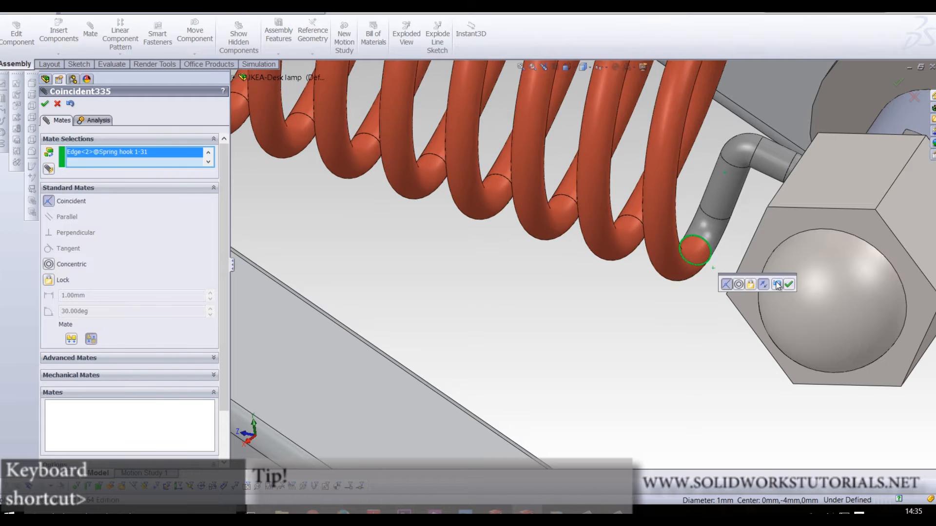
left_click(789, 284)
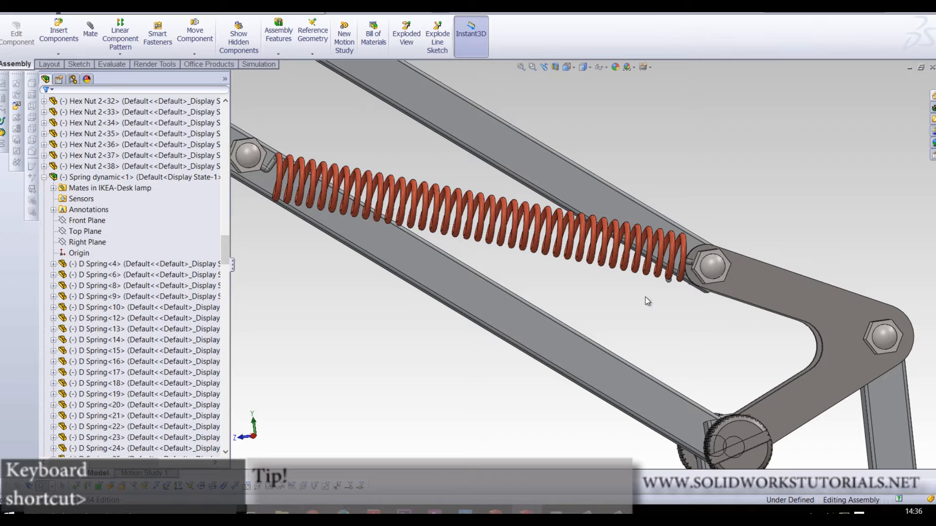
Set the Spring dynamic subassembly to solve as Flexible in its component properties
scroll(645, 298, "up", 3)
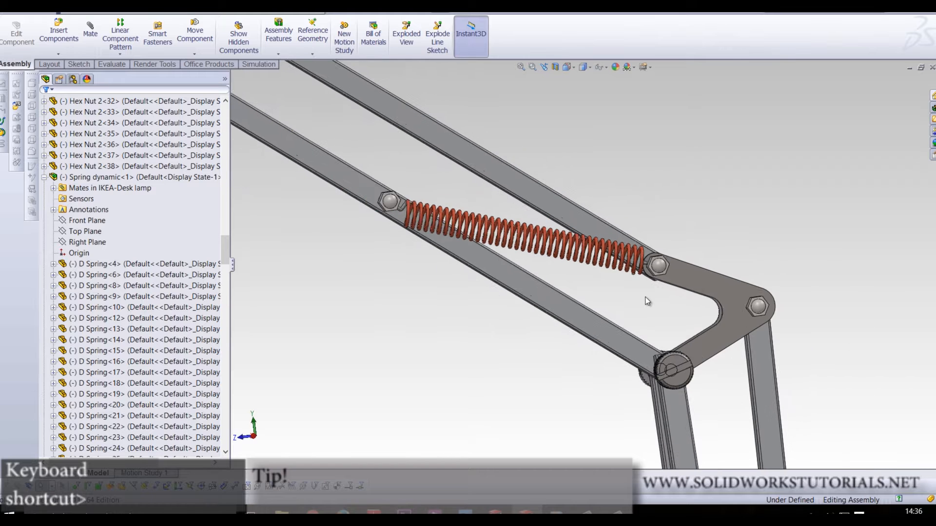
middle_click_drag(528, 301, 559, 318)
scroll(574, 264, "down", 3)
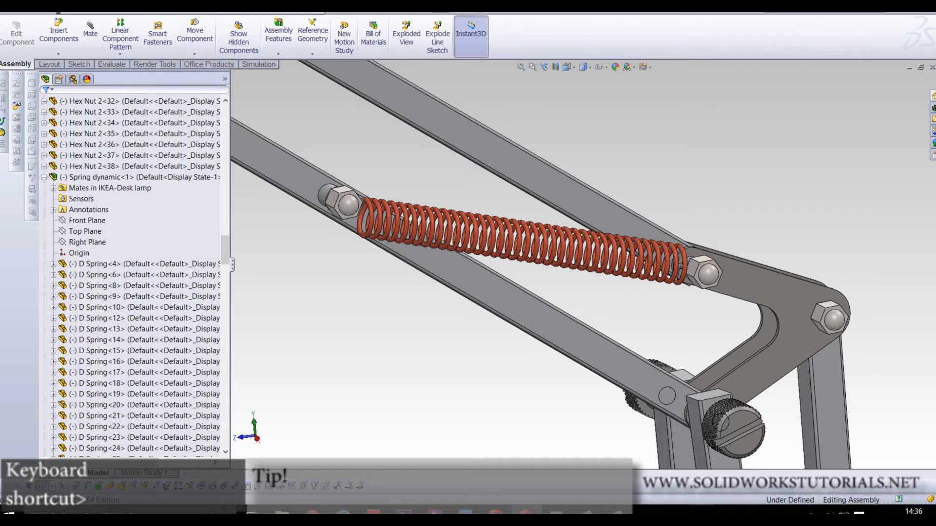
left_click(45, 178)
left_click(101, 178)
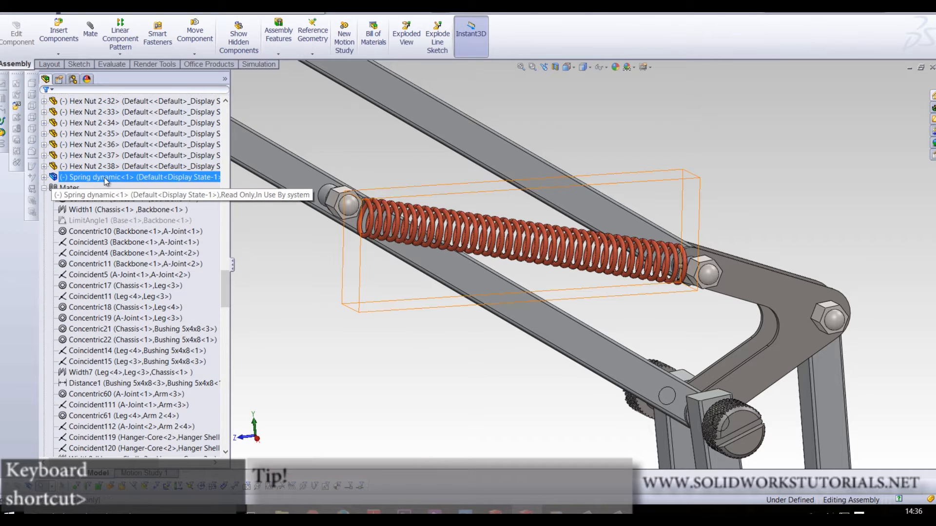
right_click(107, 180)
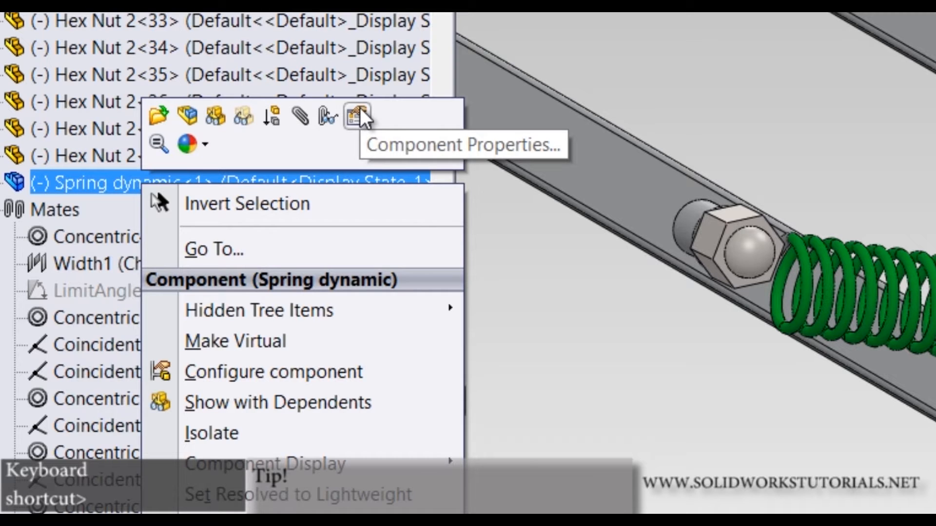
left_click(359, 116)
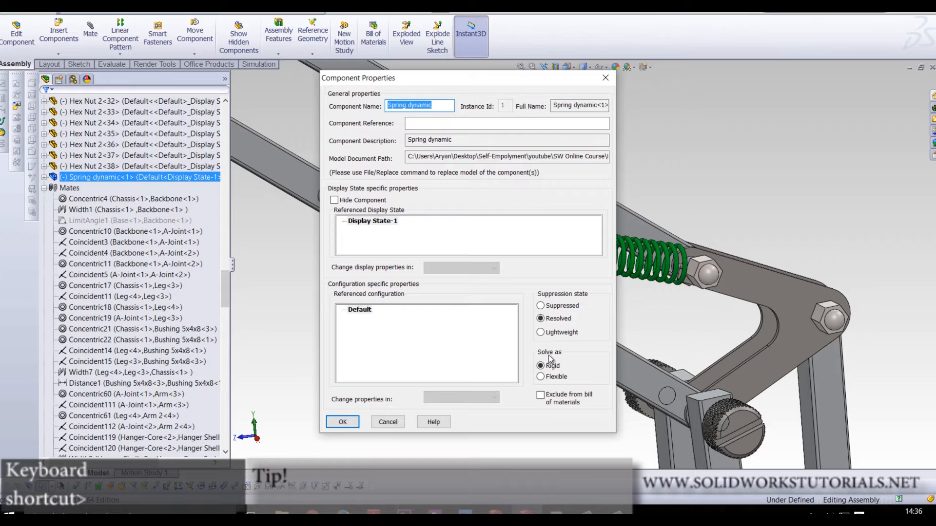
left_click(543, 379)
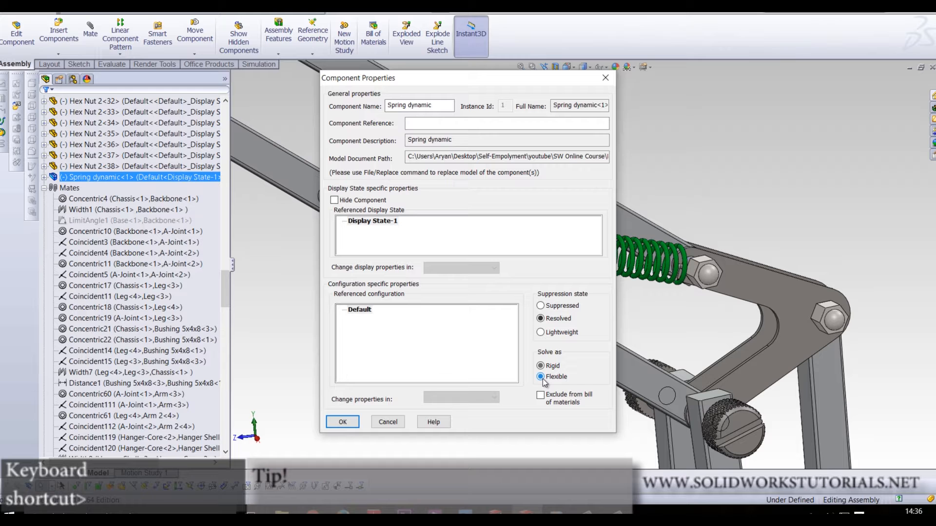
left_click(342, 422)
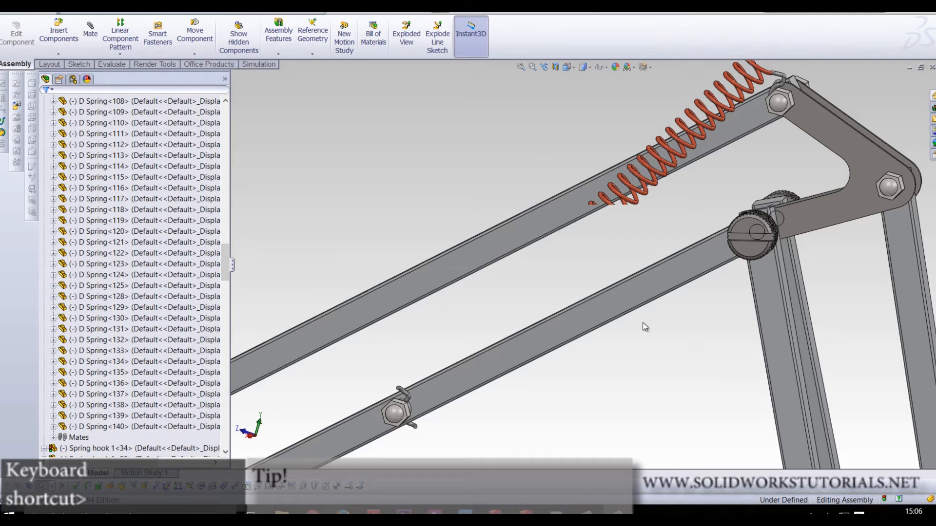
Examine how the flexible spring sits between the elbow bracket and the lower upper-arm bar
scroll(675, 336, "up", 11)
middle_click_drag(615, 339, 663, 307)
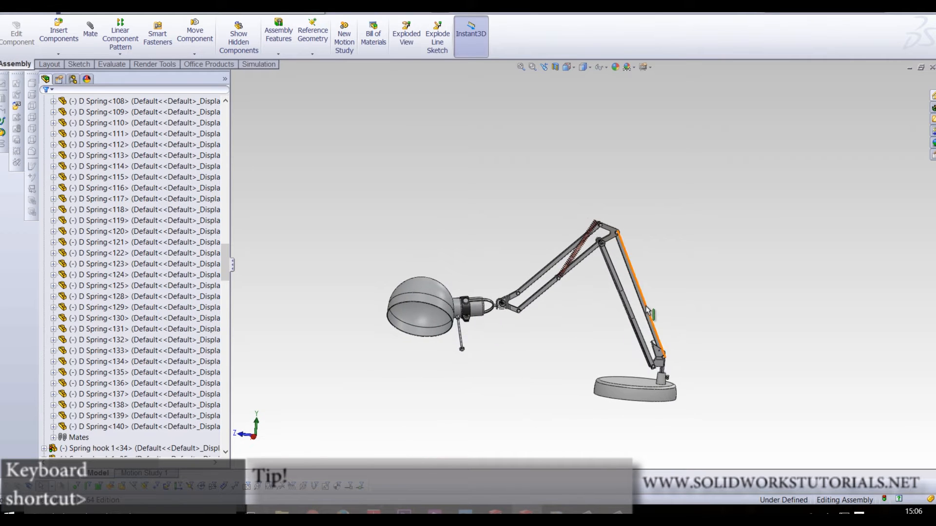
scroll(553, 324, "down", 6)
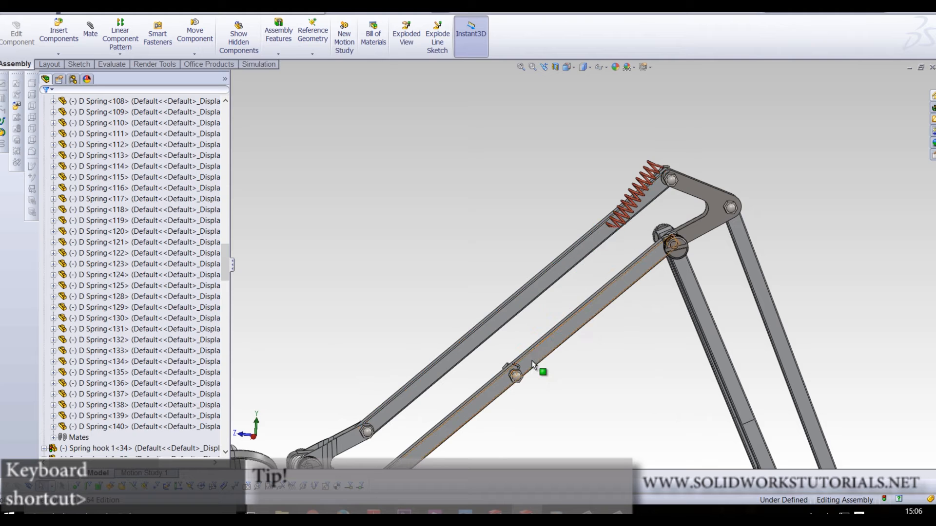
scroll(543, 372, "down", 8)
scroll(507, 366, "up", 8)
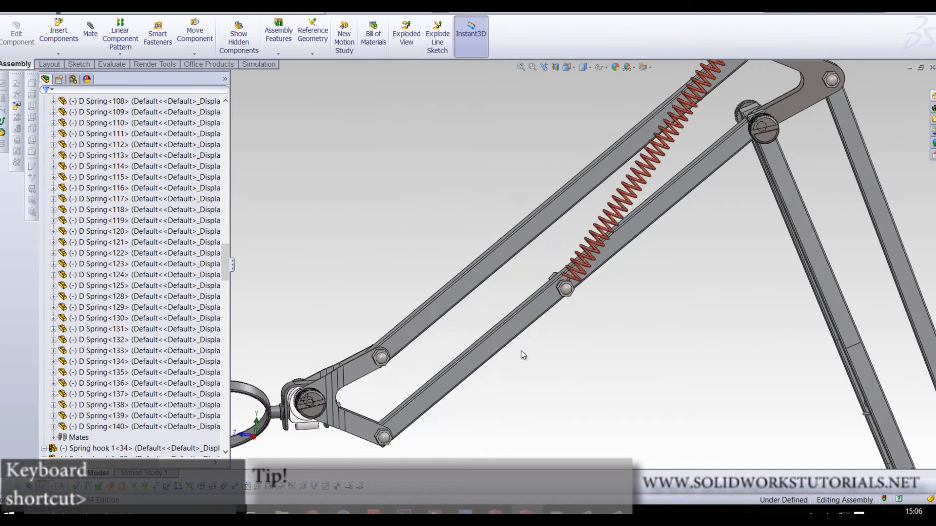
left_click(531, 259)
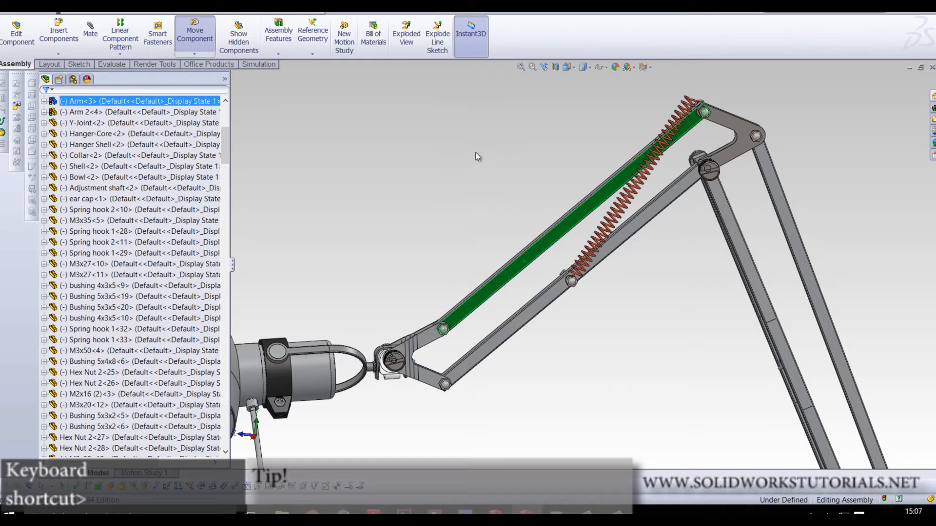
left_click(636, 296)
Swing the upper arms partway up by moving the spring hook bolted to the lower upper-arm bar
scroll(597, 278, "down", 6)
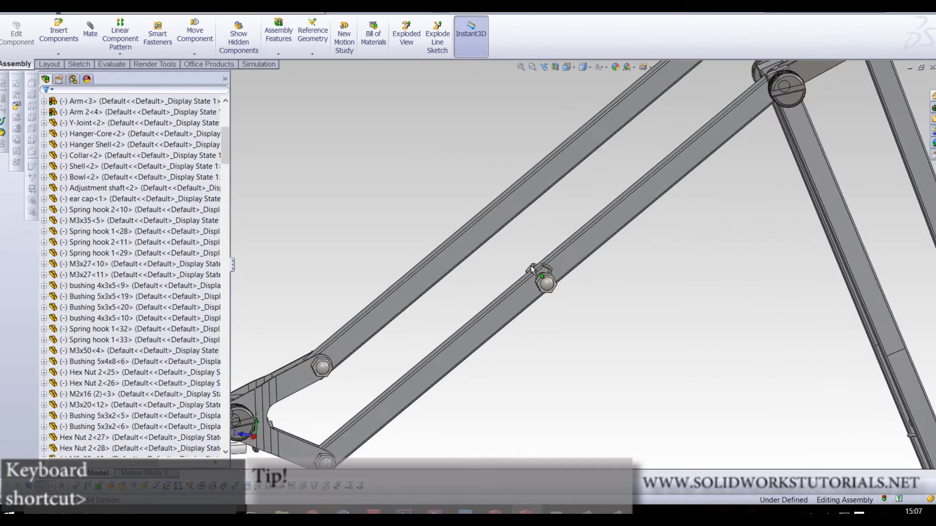
scroll(560, 287, "down", 2)
scroll(563, 312, "up", 4)
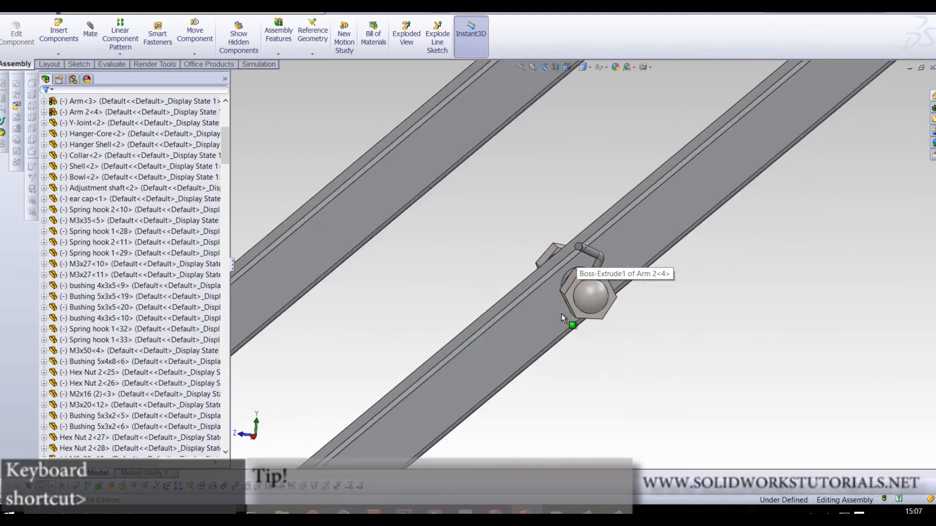
scroll(582, 148, "down", 4)
scroll(568, 302, "up", 2)
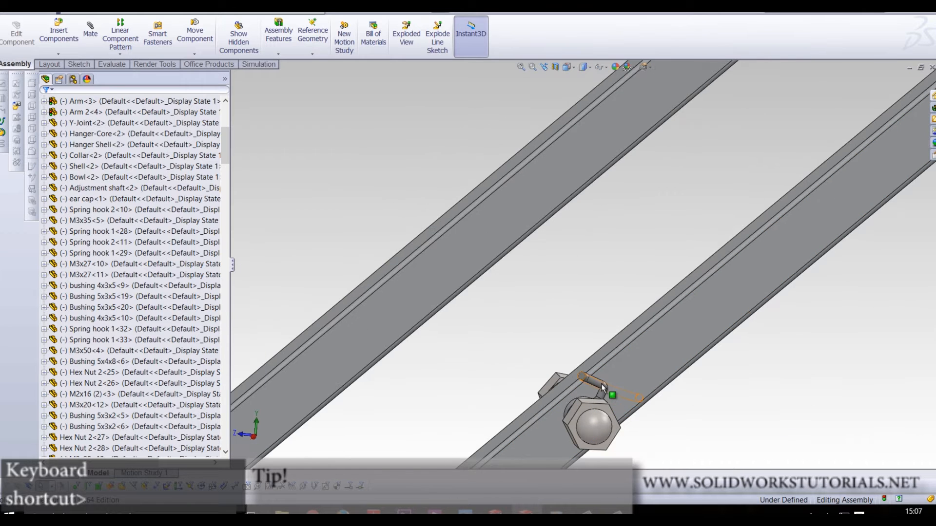
left_click(603, 387)
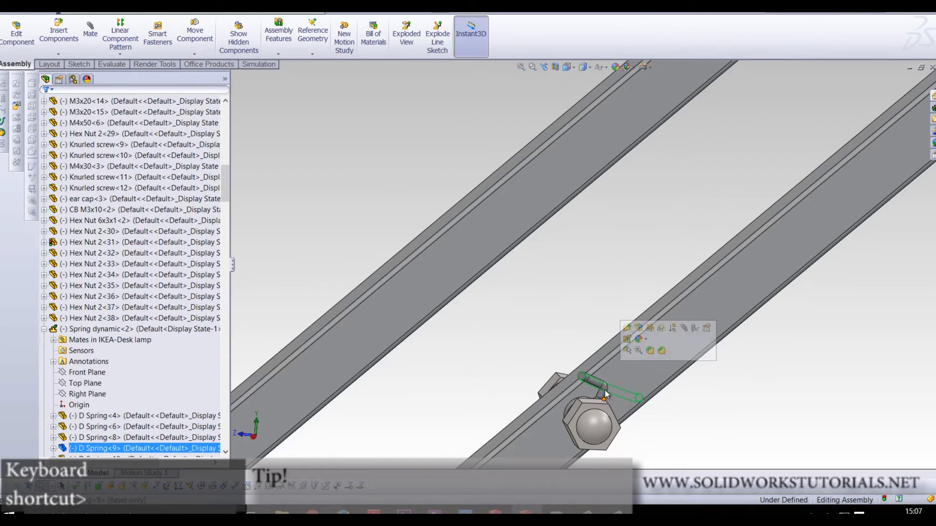
left_click(602, 386)
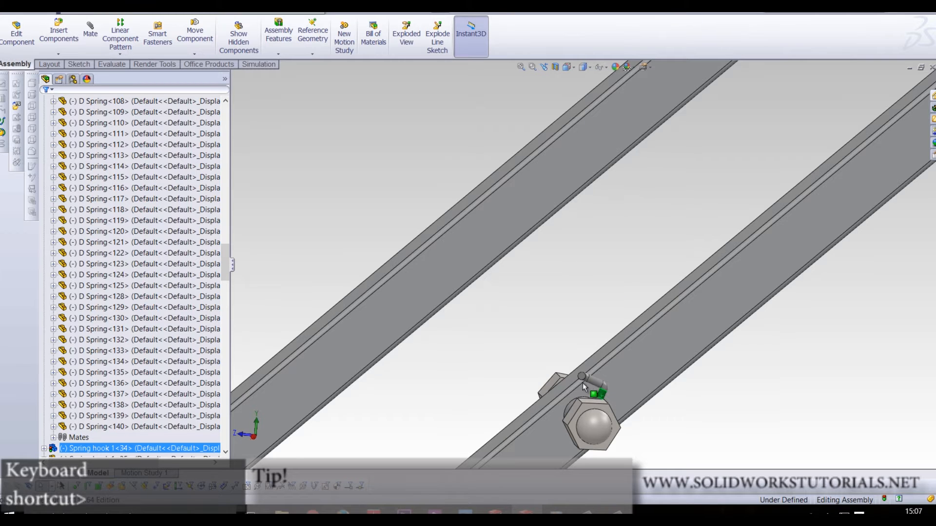
mouse_move(594, 380)
left_mouse_down()
mouse_move(607, 397)
mouse_move(599, 369)
left_mouse_up()
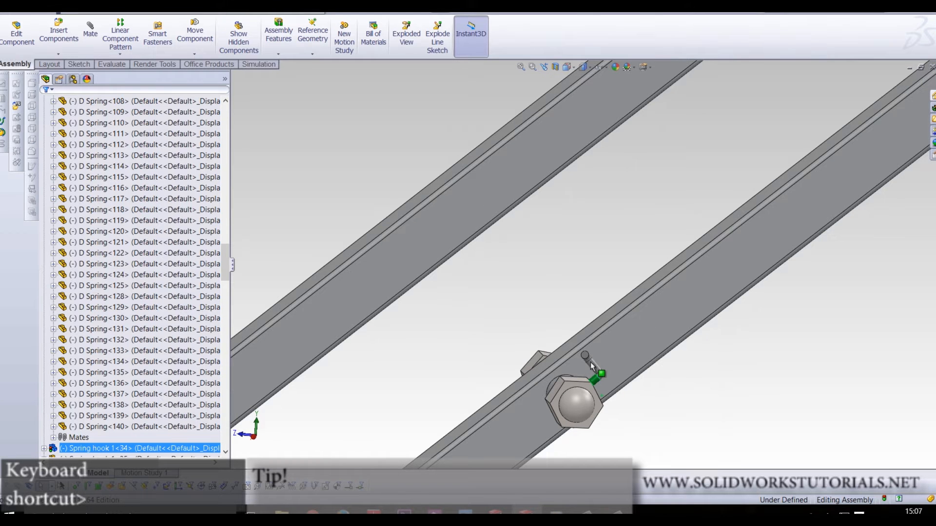
key("f")
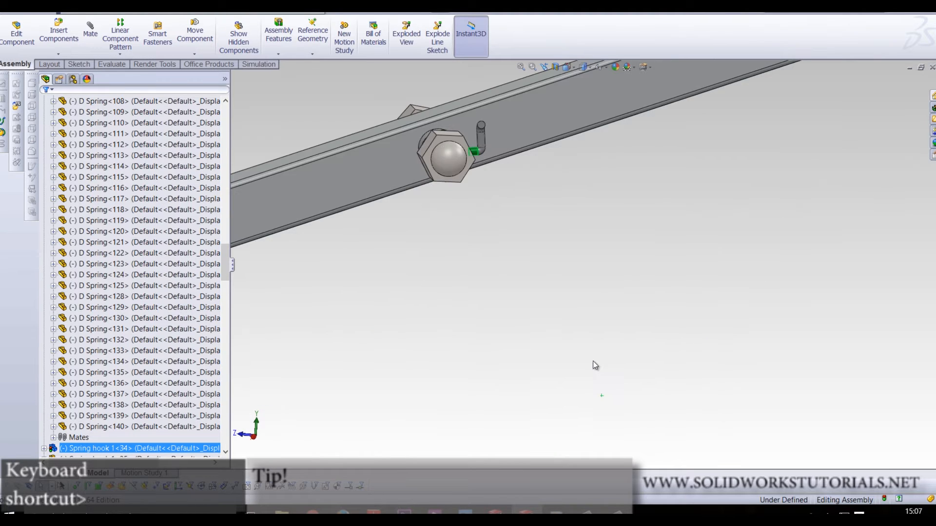
scroll(540, 314, "up", 2)
scroll(575, 203, "down", 3)
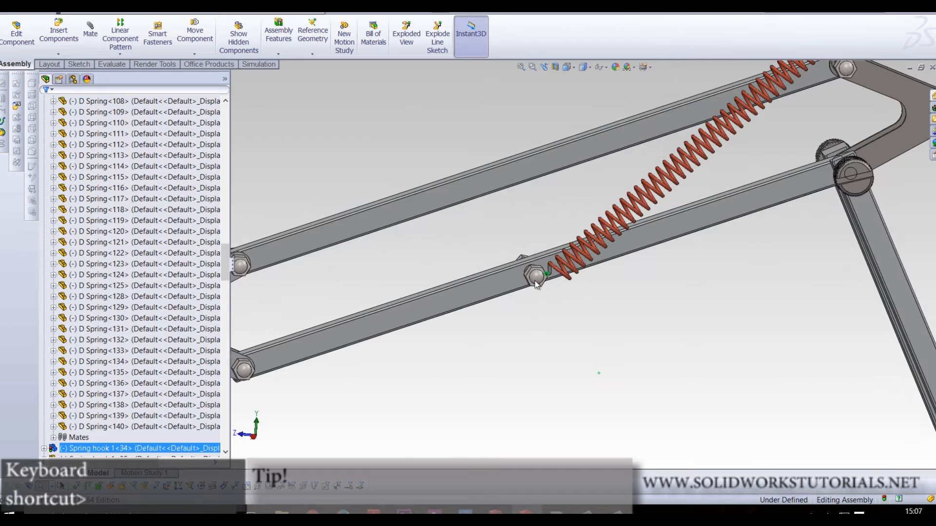
Raise the upper arms further, slightly past horizontal, by the same hook and inspect how the spring follows
scroll(535, 280, "down", 6)
scroll(558, 216, "up", 3)
scroll(599, 267, "down", 2)
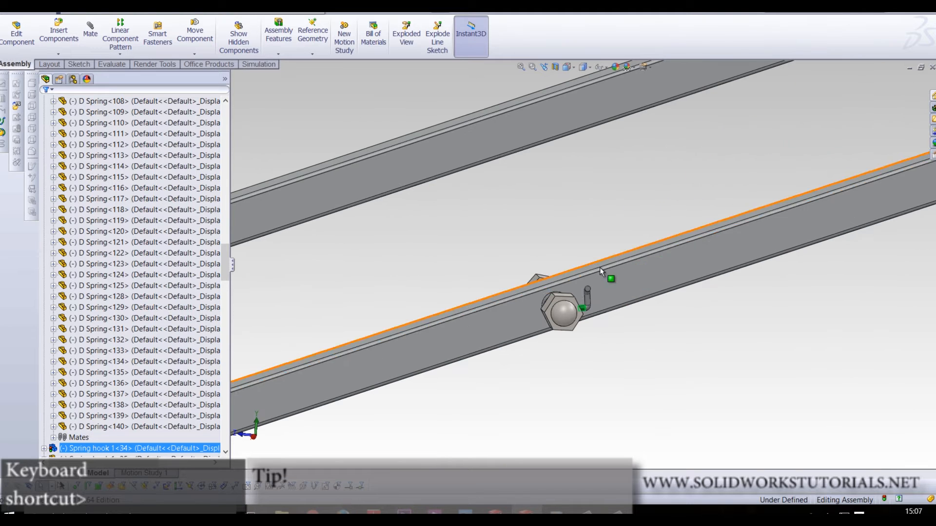
left_click(588, 299)
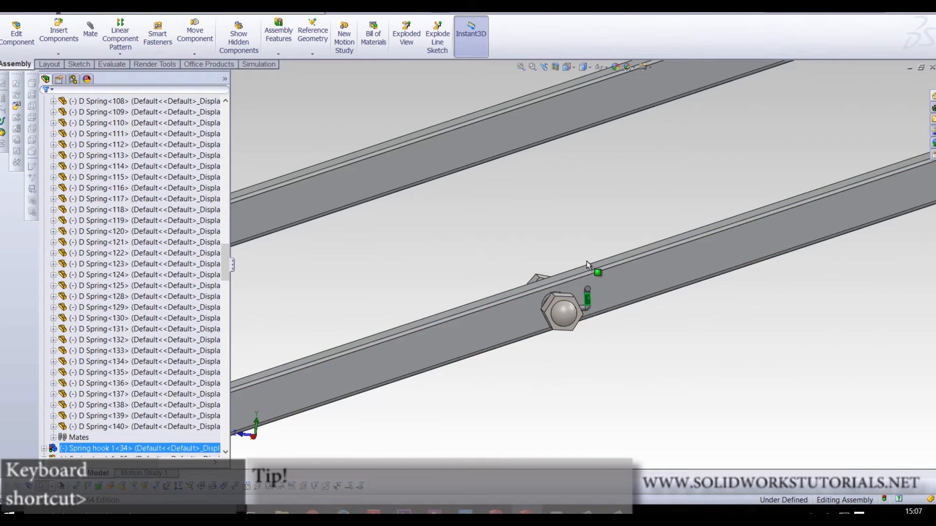
left_click_drag(579, 244, 568, 100)
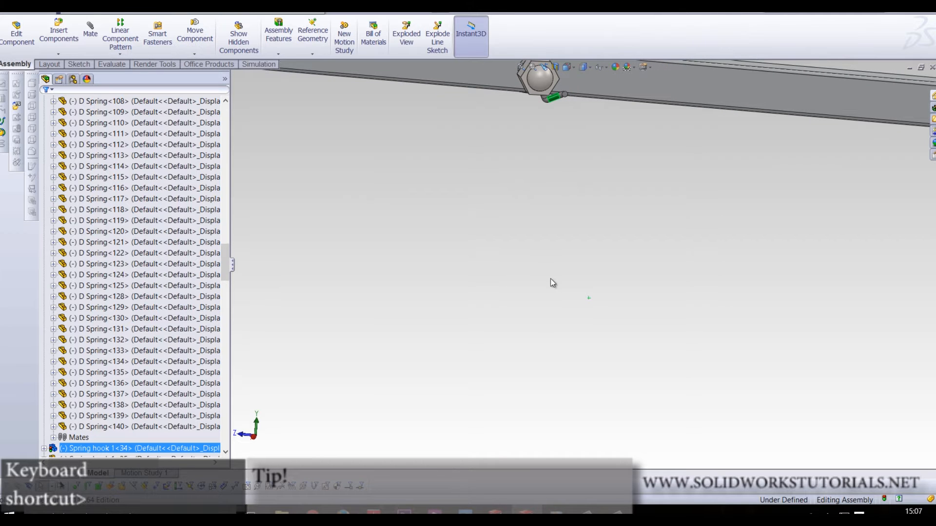
key("f")
scroll(643, 166, "down", 2)
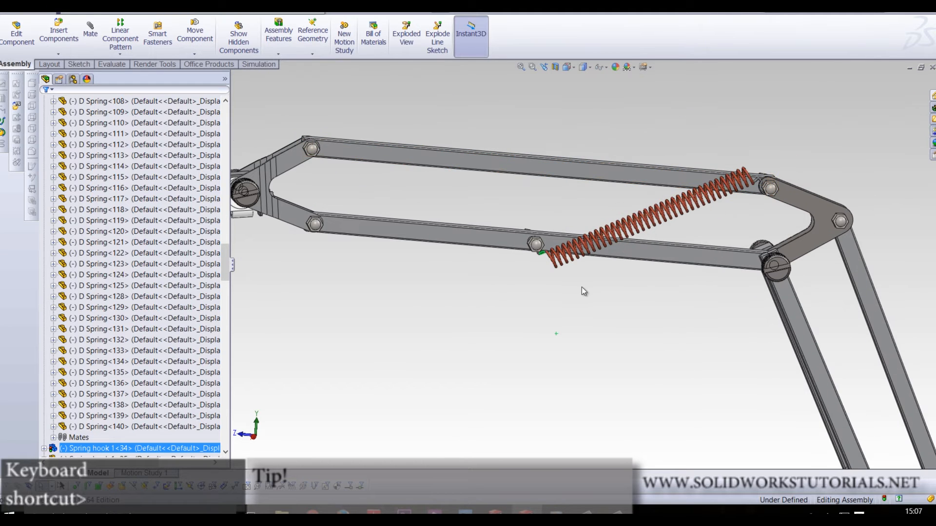
scroll(545, 266, "down", 5)
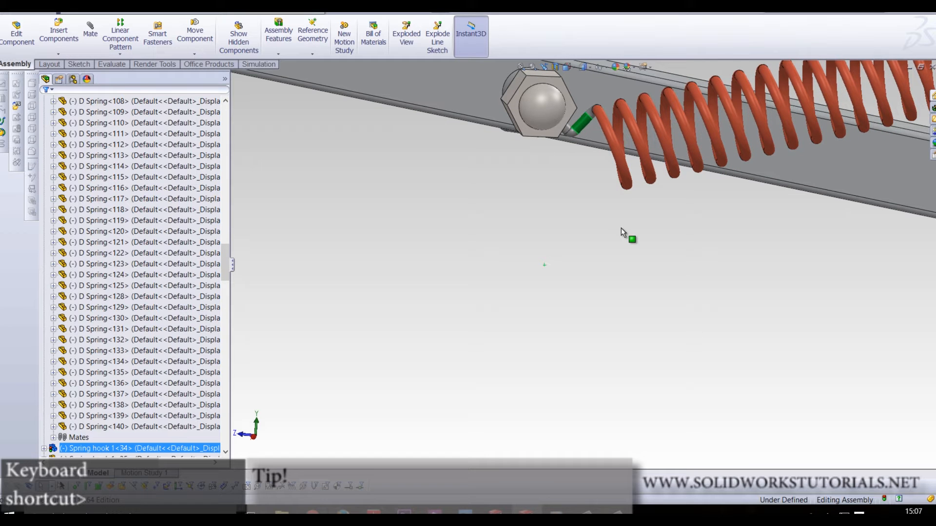
scroll(621, 227, "up", 10)
middle_click_drag(621, 227, 665, 324)
scroll(665, 324, "down", 3)
scroll(626, 280, "down", 6)
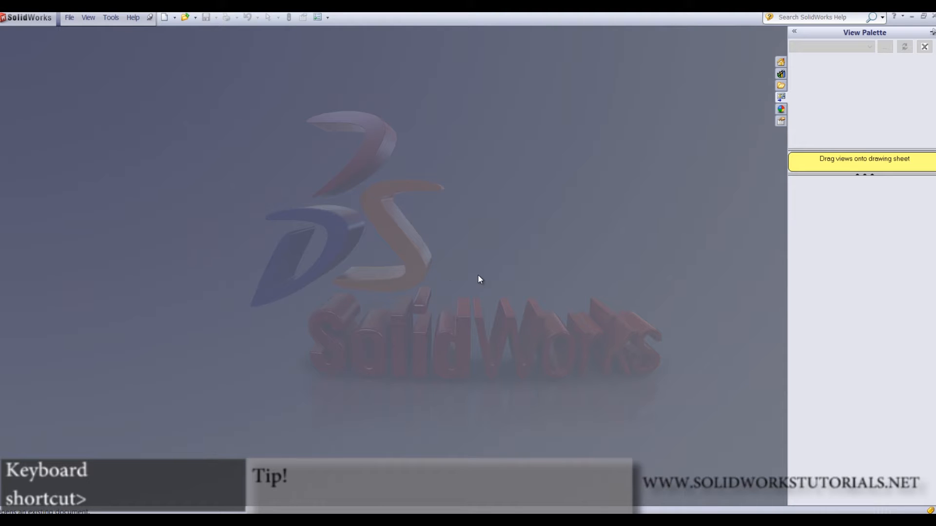
Open all part files in the Lamp folder together, from 2x16 through Y-Joint
left_click(185, 17)
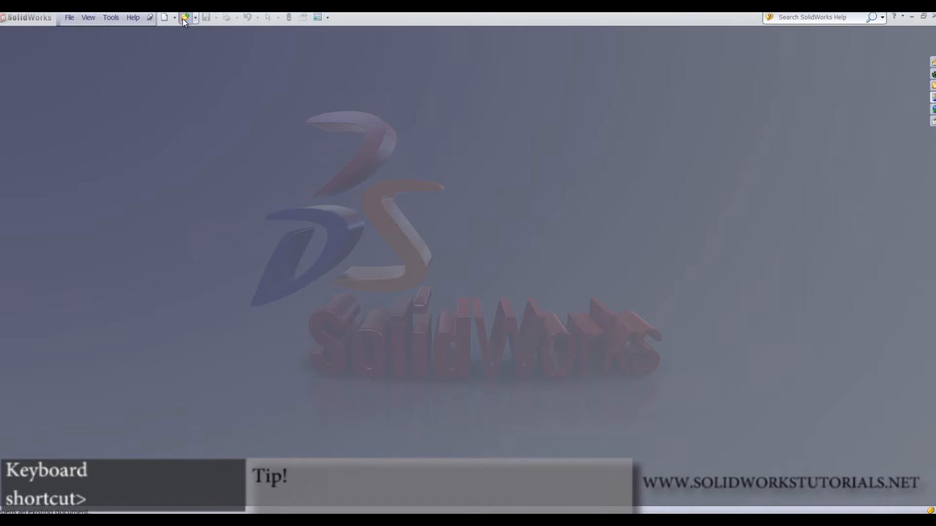
left_click(286, 105)
scroll(374, 264, "down", 5)
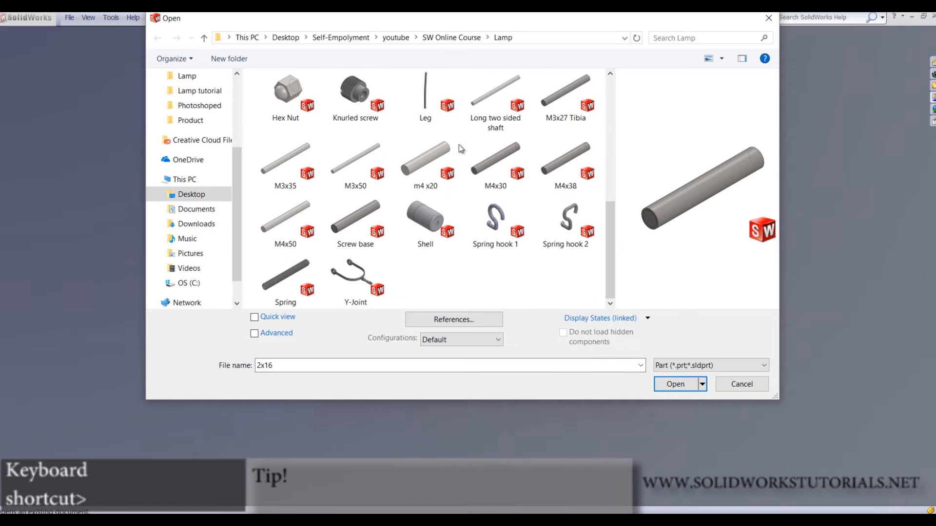
left_click(374, 264, "shift")
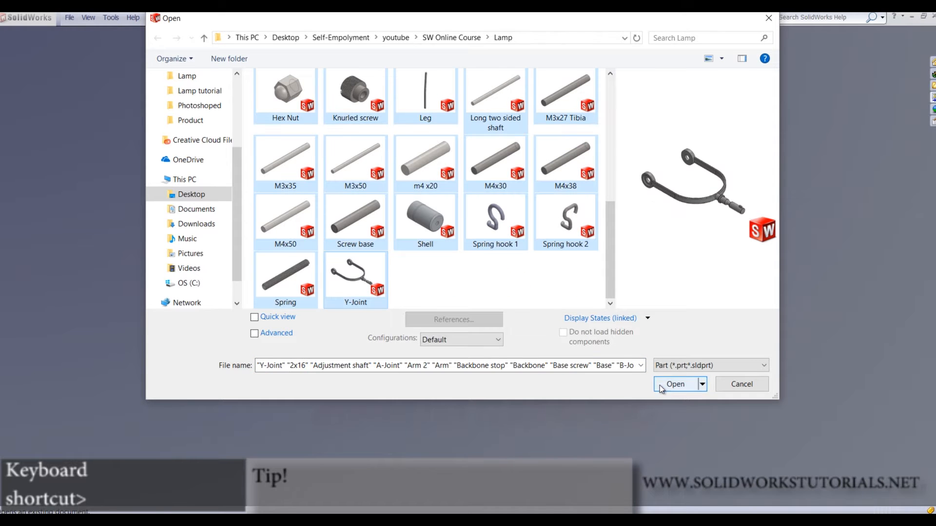
left_click(660, 386)
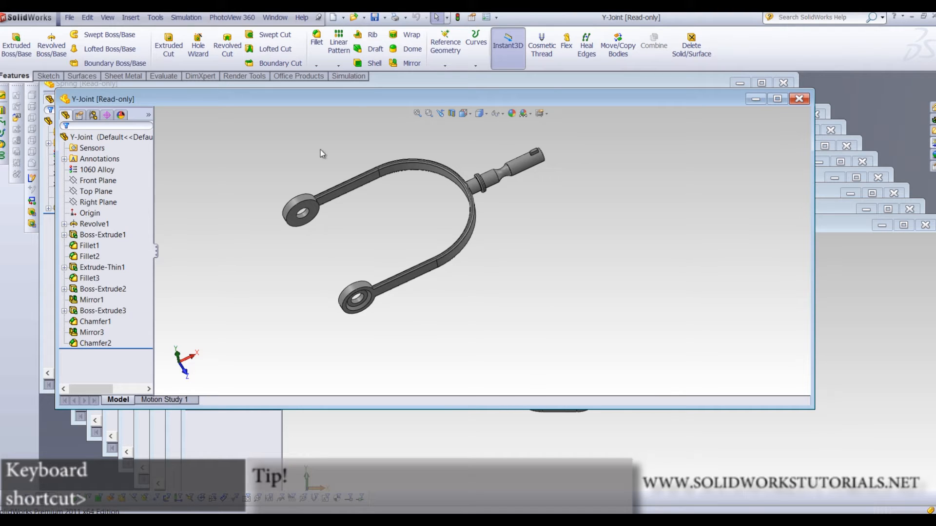
Create a new assembly document
left_click(332, 18)
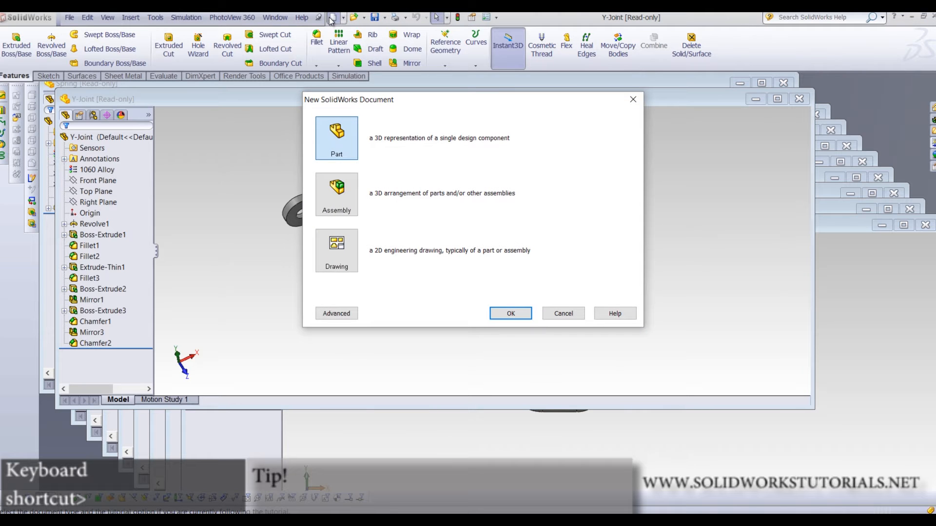
left_click(355, 197)
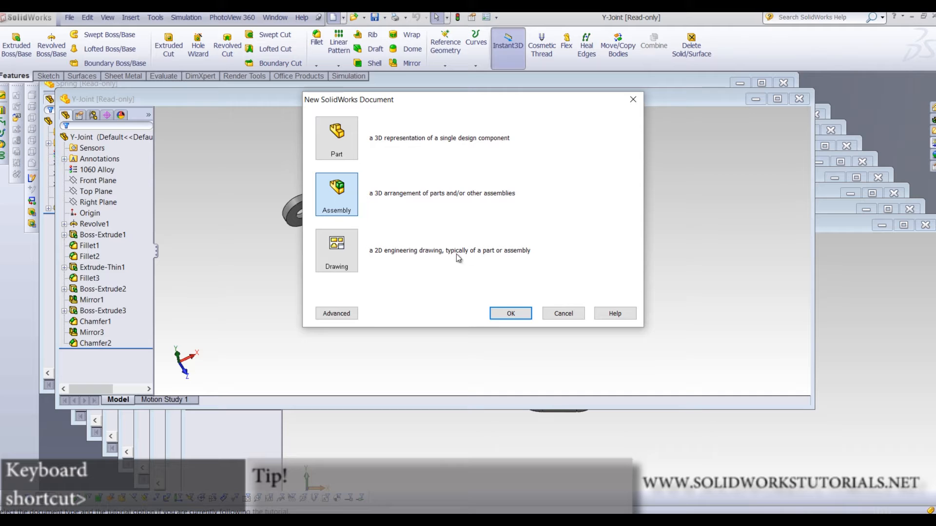
left_click(510, 314)
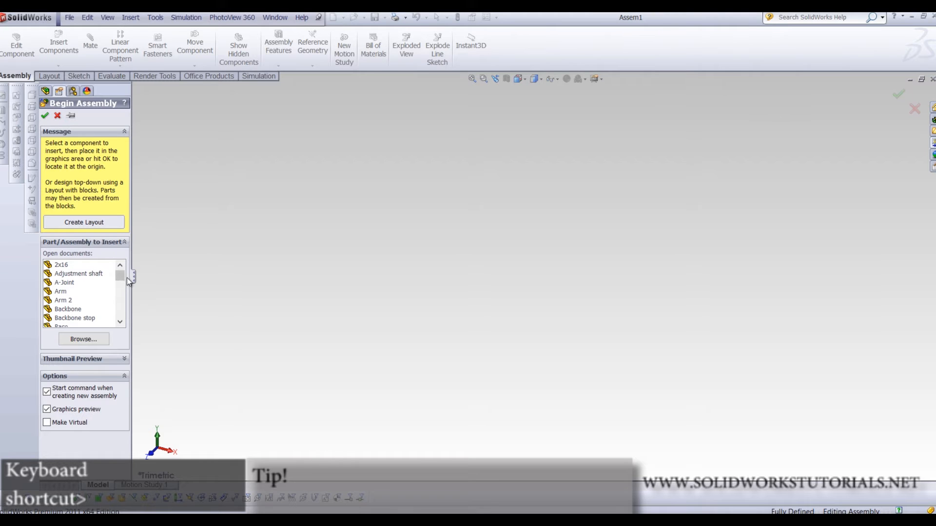
Insert the open Base part as the first component, located at the assembly origin
mouse_move(123, 274)
left_mouse_down()
mouse_move(121, 307)
mouse_move(118, 264)
mouse_move(118, 277)
left_mouse_up()
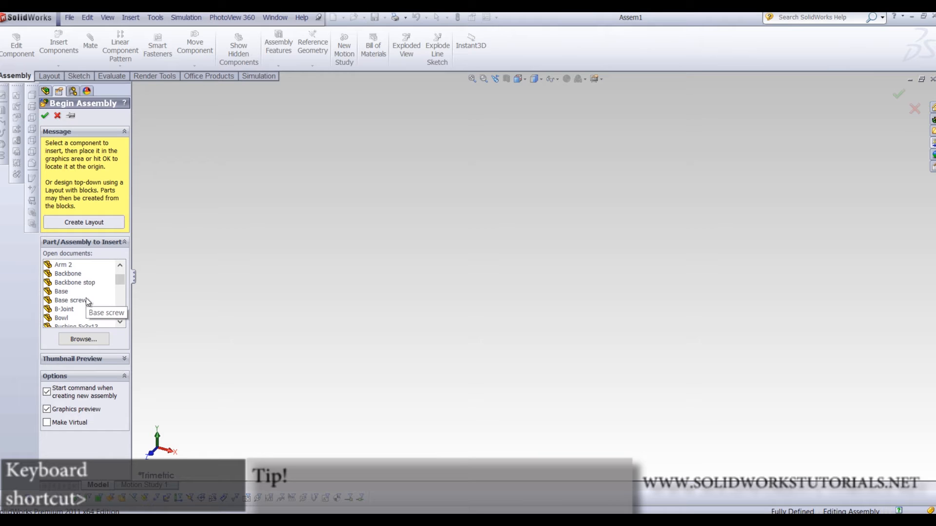
left_click(57, 293)
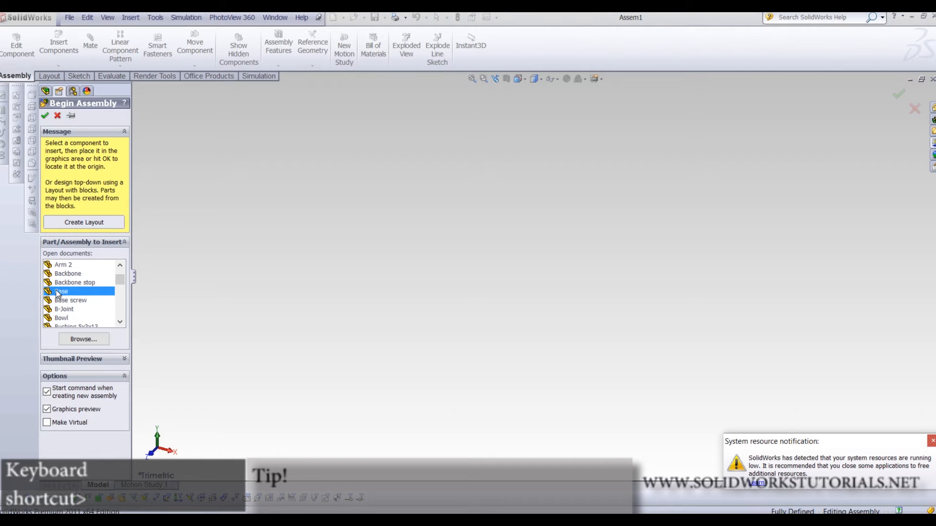
left_click(554, 320)
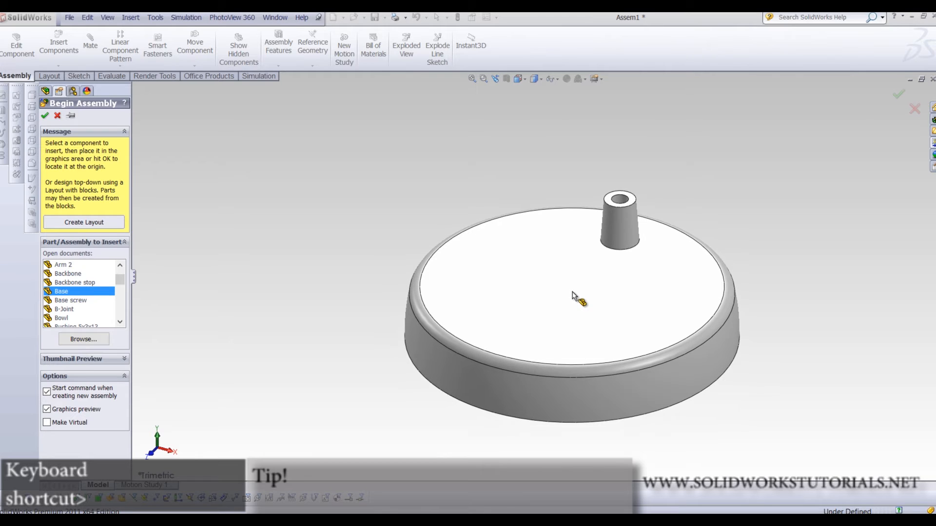
left_click(108, 18)
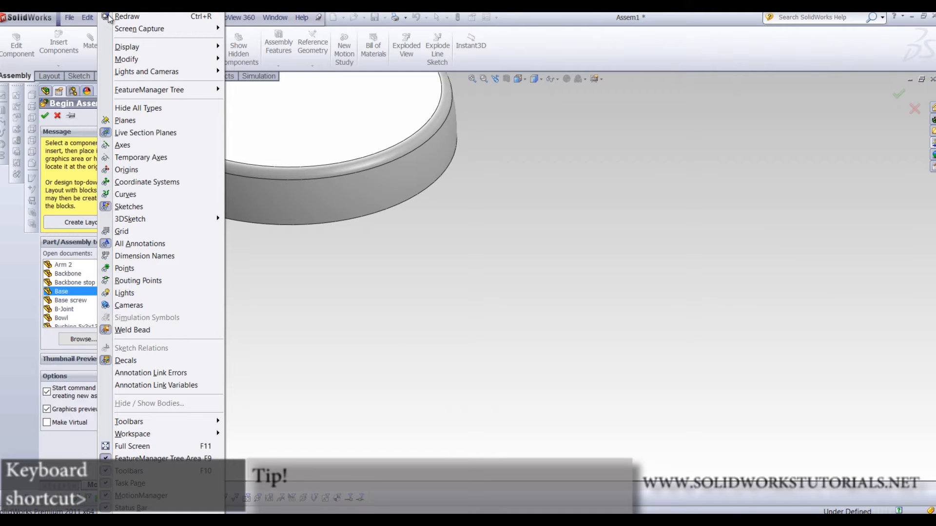
left_click(171, 172)
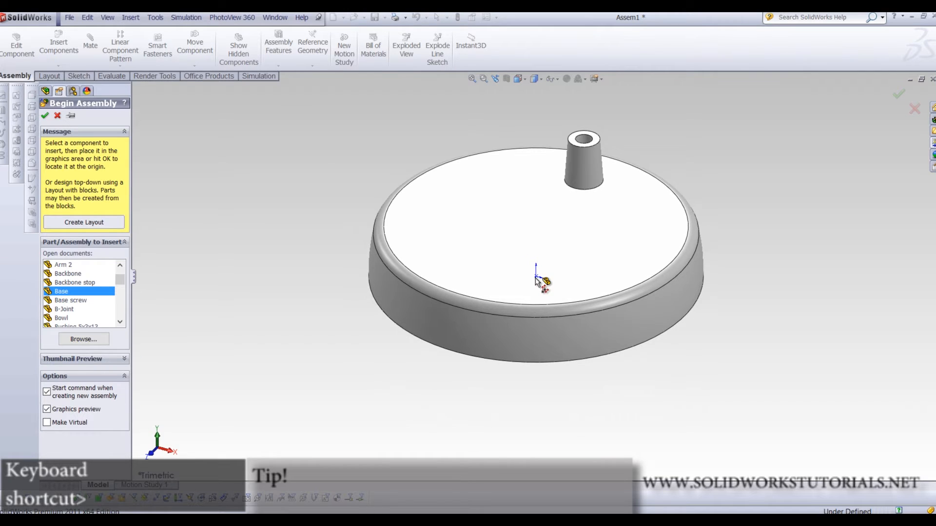
left_click(107, 17)
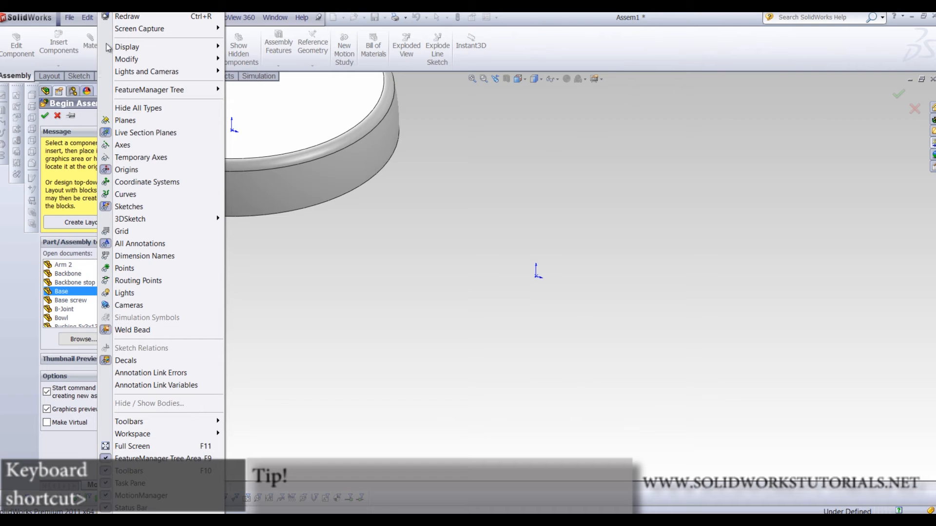
left_click(138, 171)
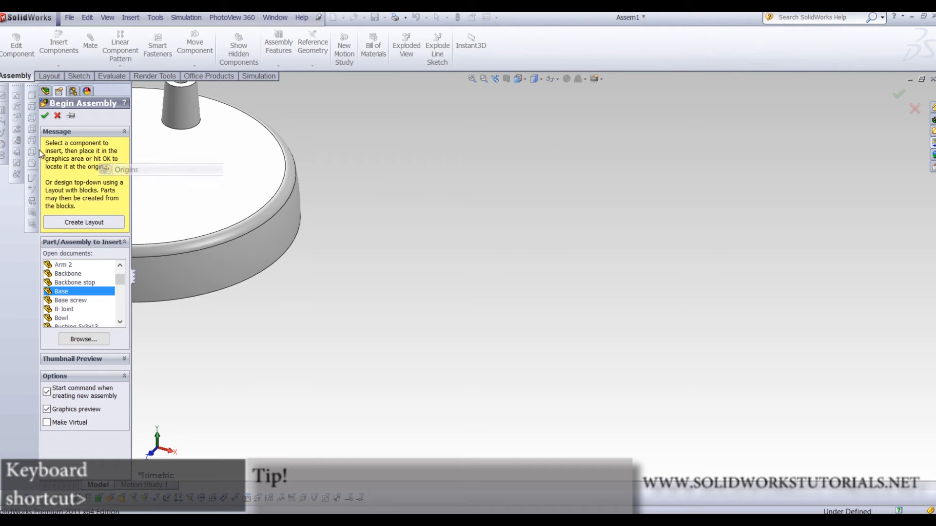
left_click(44, 116)
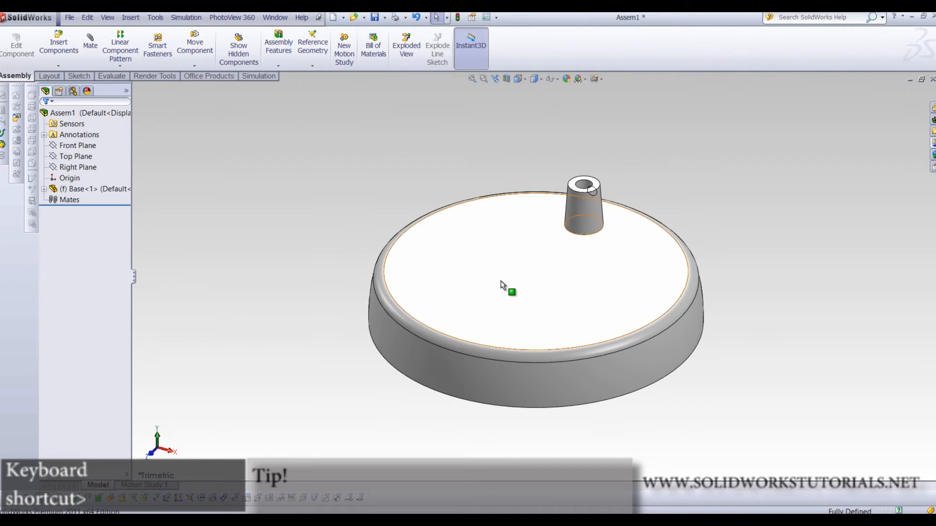
Insert the Chassis part and place it freely above the base's post
left_click(61, 51)
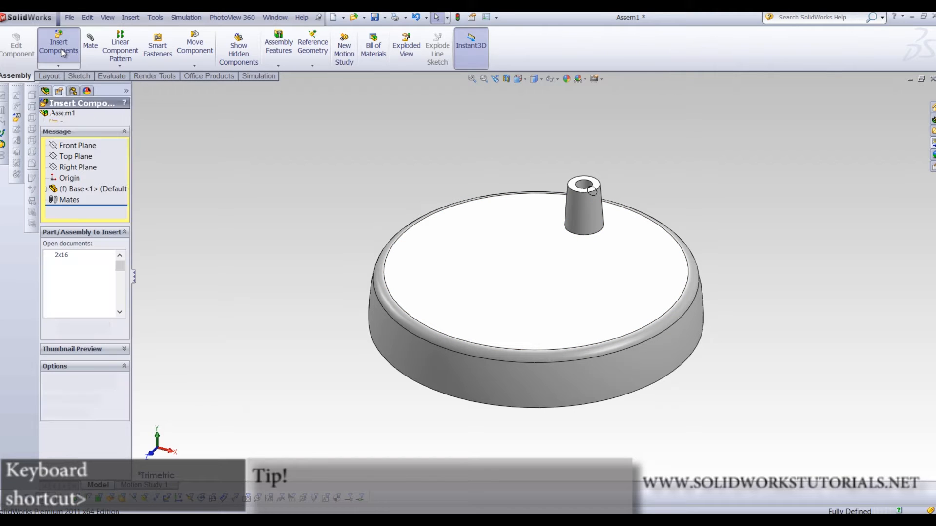
scroll(81, 271, "down", 3)
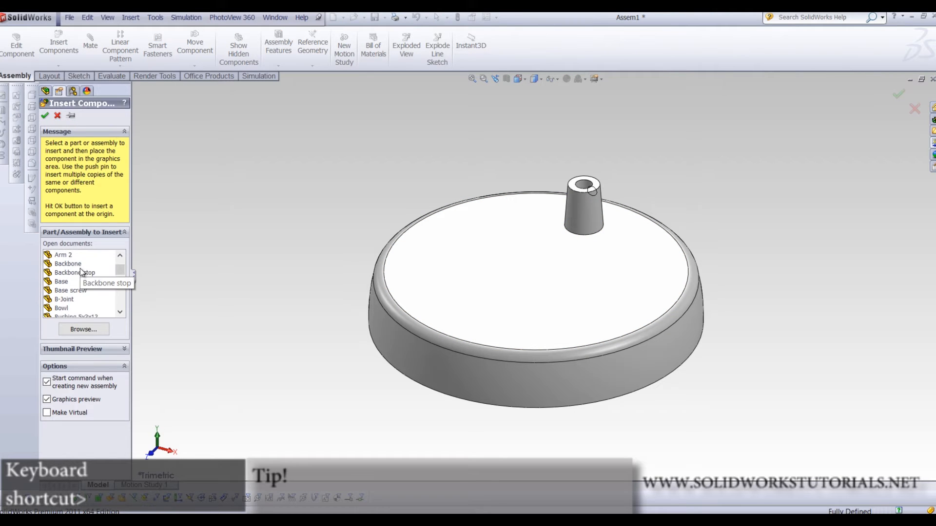
scroll(81, 277, "down", 2)
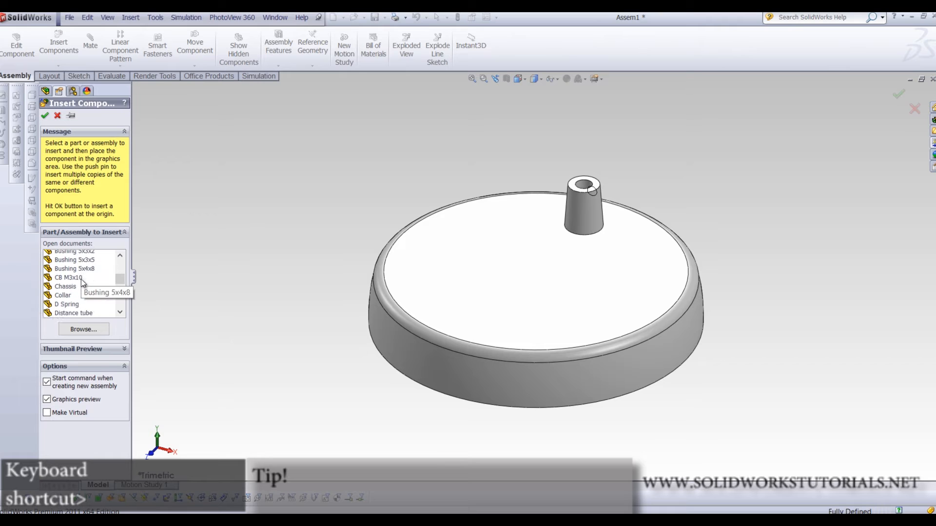
left_click(67, 282)
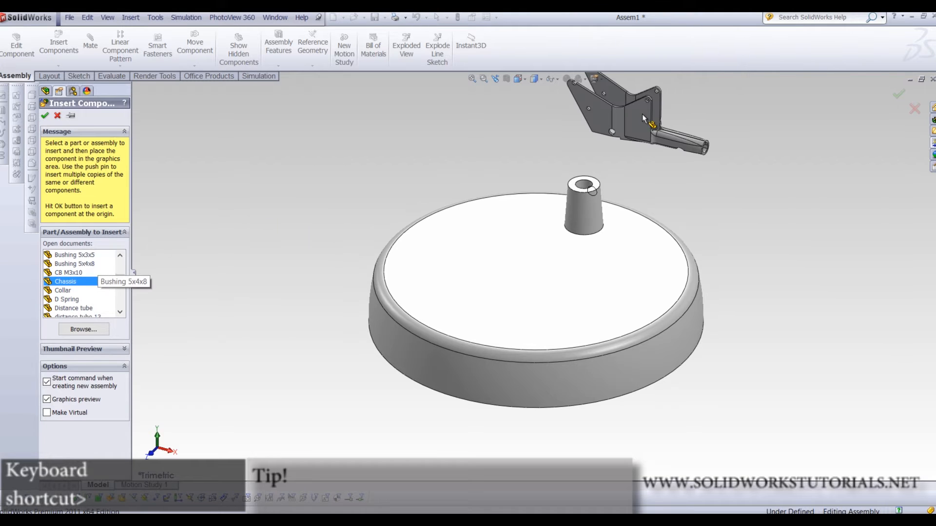
left_click(647, 128)
Add a concentric mate between the round end edge of the Chassis shaft and the bore of the base's post
scroll(629, 132, "down", 5)
scroll(591, 247, "up", 2)
scroll(605, 258, "down", 3)
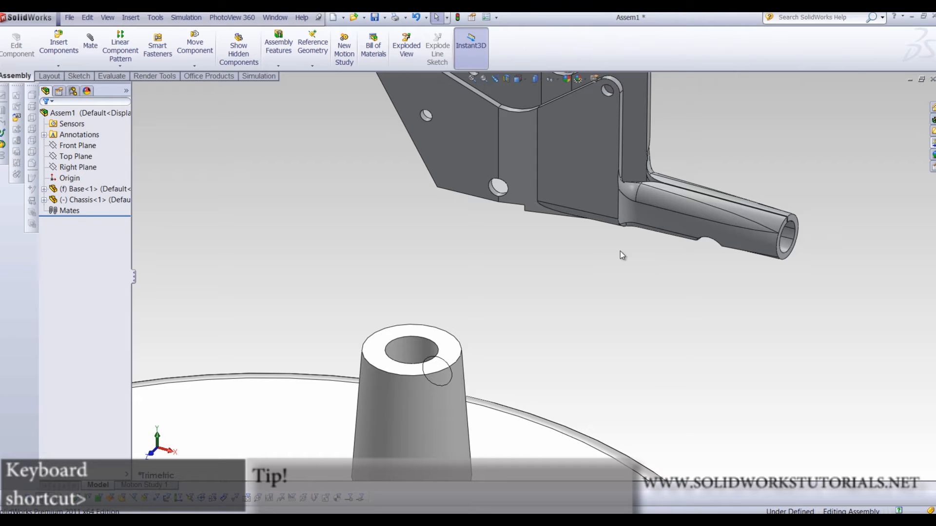
left_click(91, 44)
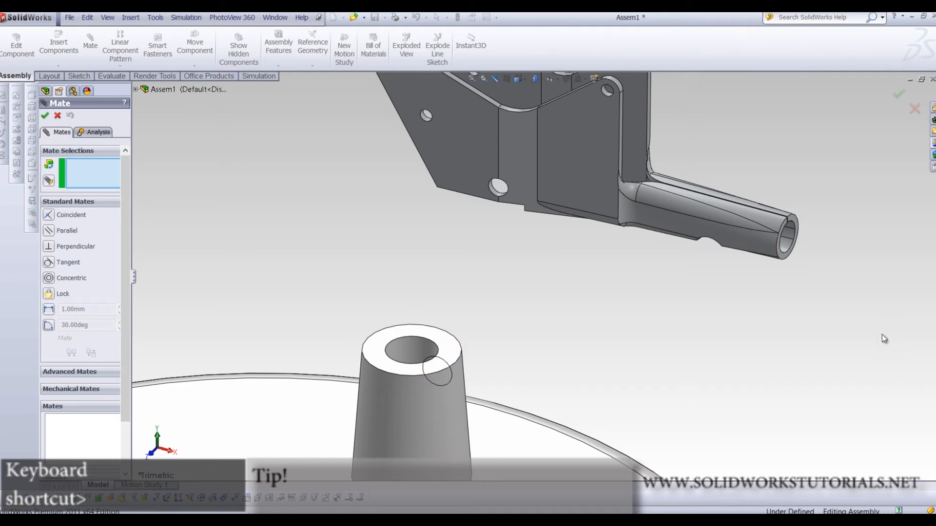
left_click(772, 249)
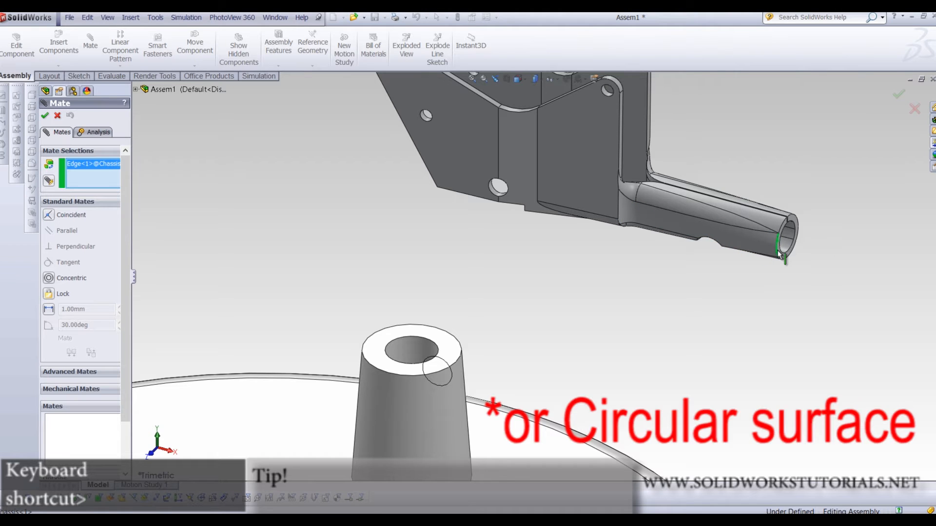
left_click(405, 341)
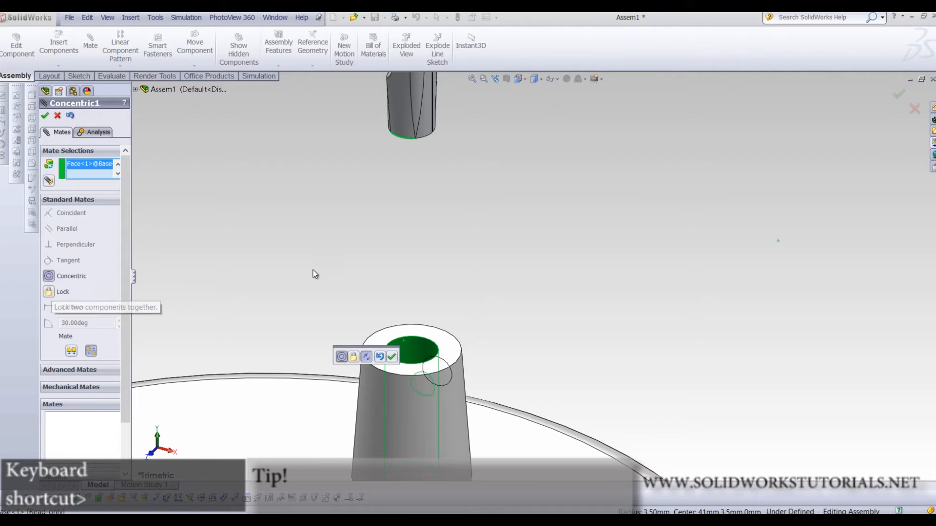
scroll(536, 275, "up", 5)
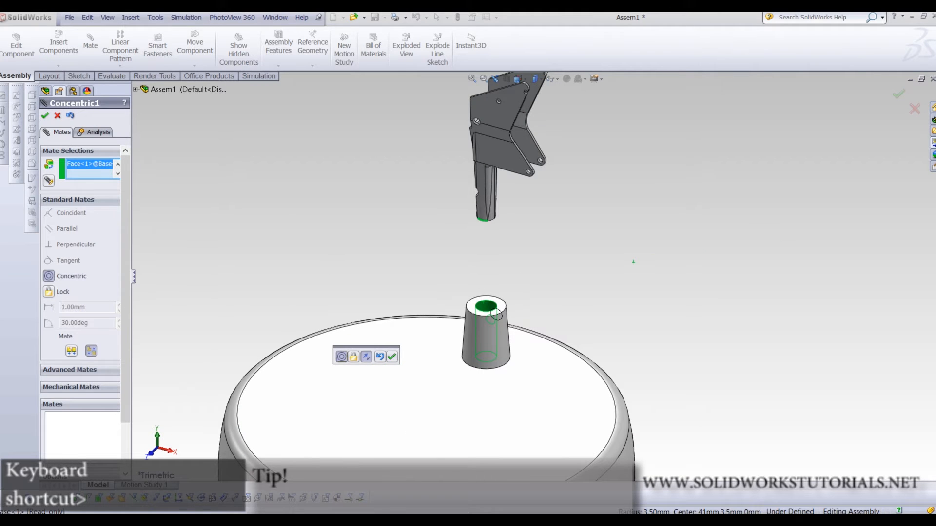
left_click(44, 117)
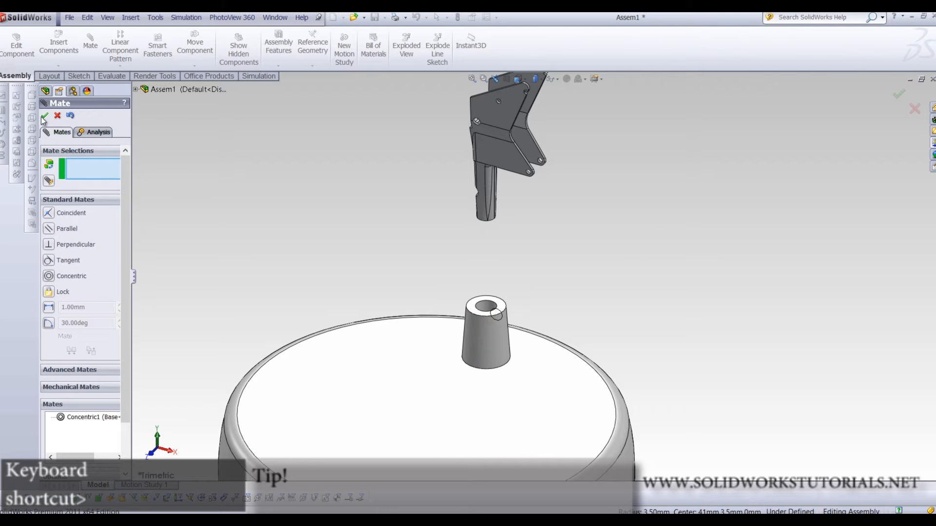
Turn the Chassis and slide its shaft down into the base's post, bringing the shaft notch in line with the post's side hole
scroll(507, 230, "down", 2)
left_click_drag(460, 213, 432, 311)
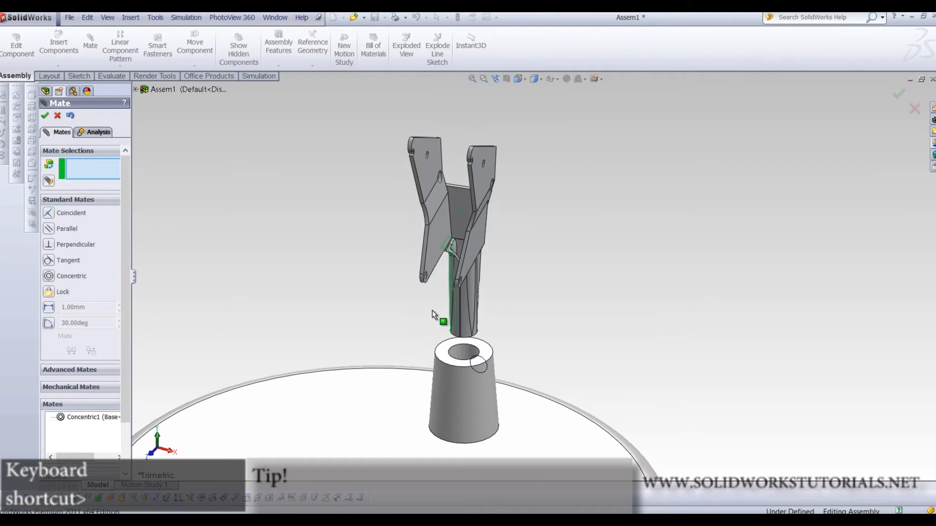
scroll(432, 310, "down", 3)
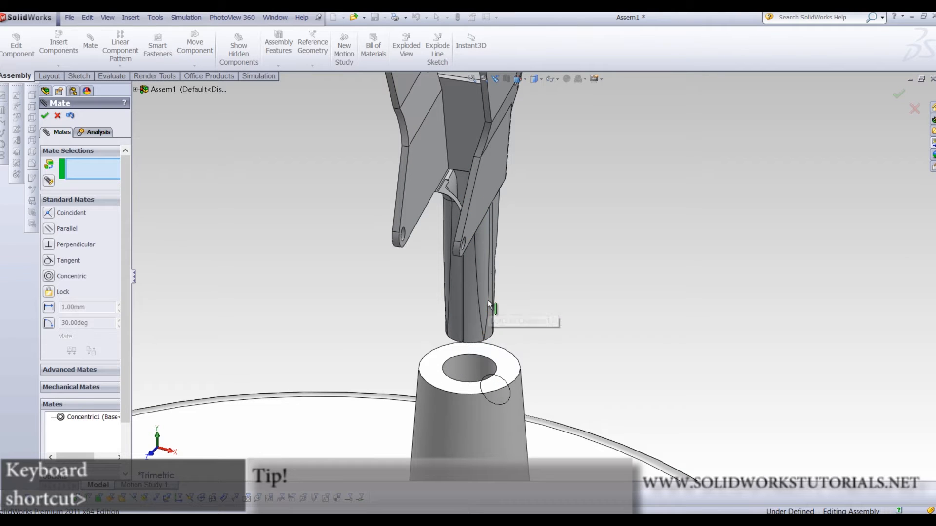
scroll(491, 296, "up", 1)
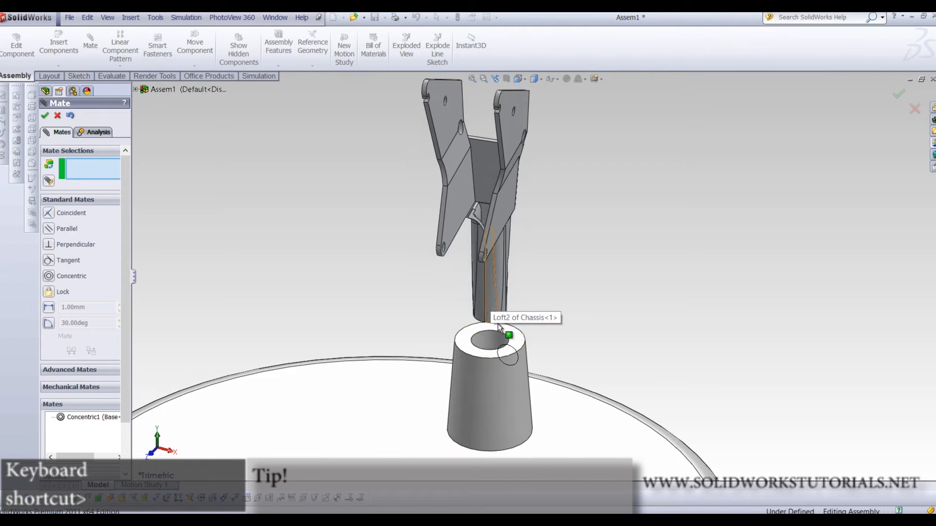
scroll(527, 304, "down", 3)
scroll(543, 283, "up", 1)
scroll(543, 282, "up", 3)
middle_click_drag(574, 262, 411, 219)
scroll(562, 177, "down", 5)
middle_click_drag(563, 177, 566, 202)
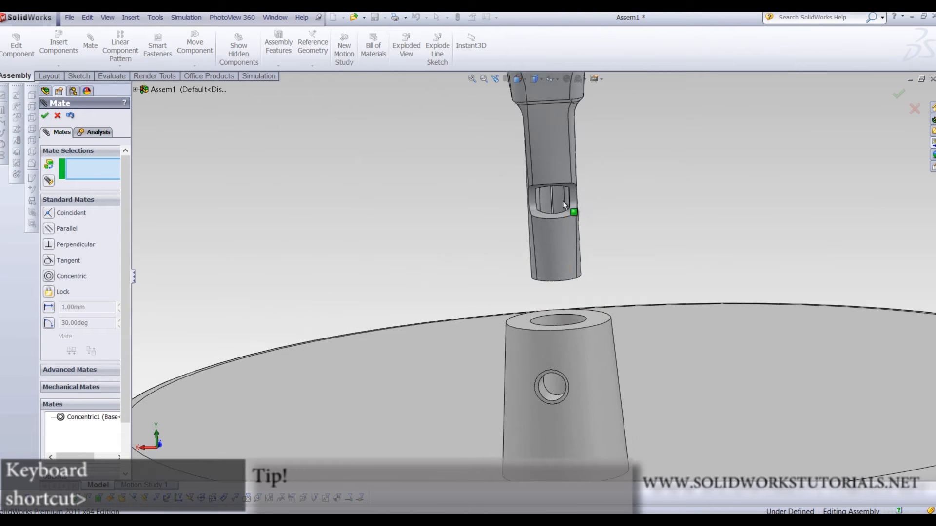
left_click_drag(553, 144, 554, 309)
left_click_drag(565, 342, 526, 319)
left_click_drag(551, 229, 561, 283)
Add a tangent mate between the Chassis shaft's notch face and the side hole in the base's post, and finish mating
scroll(586, 255, "down", 5)
scroll(586, 256, "down", 5)
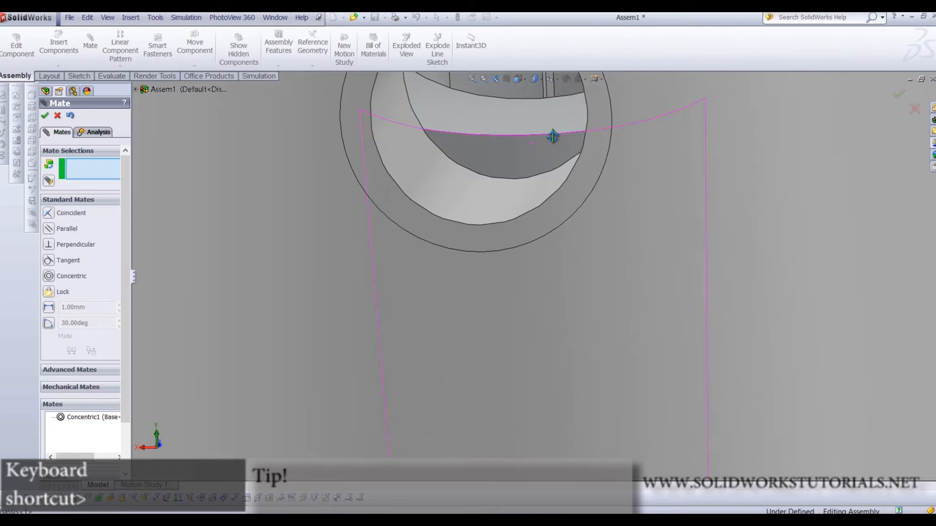
scroll(570, 195, "up", 4)
scroll(574, 193, "down", 3)
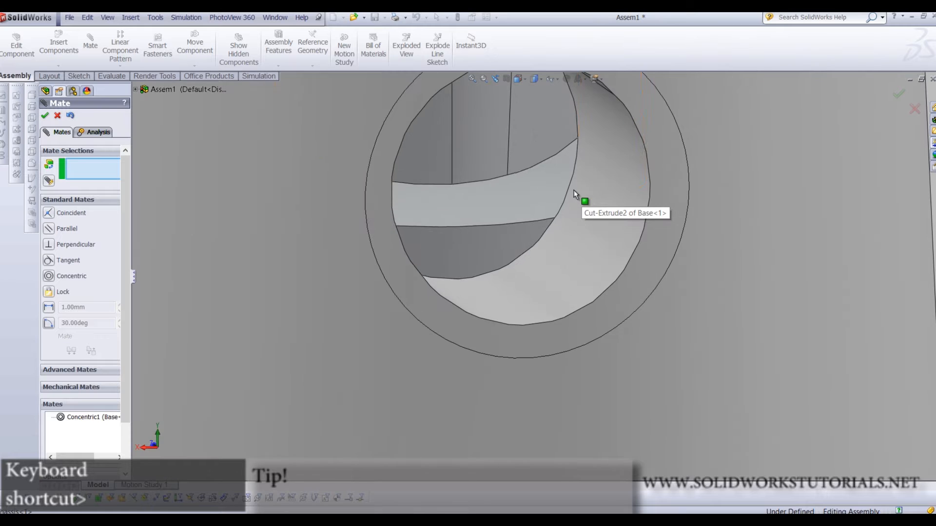
left_click(519, 202)
left_click(546, 284)
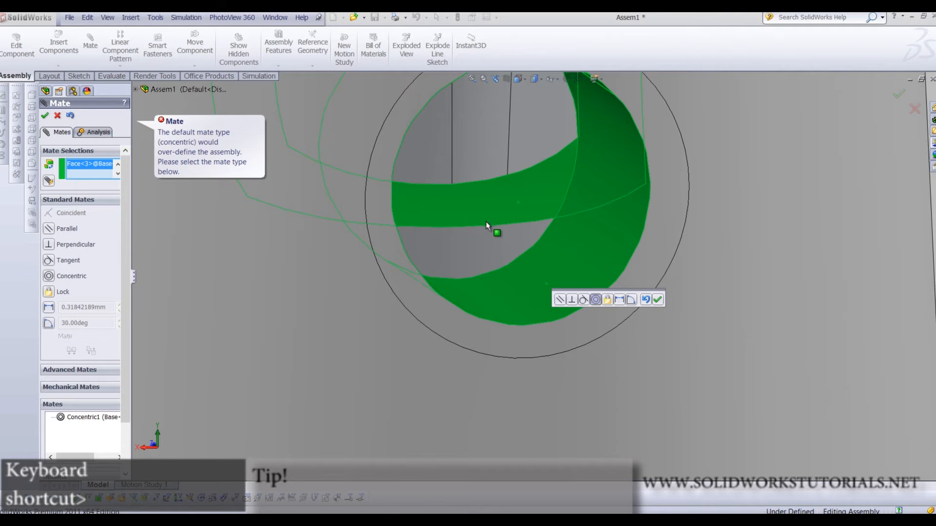
left_click(54, 261)
mouse_move(502, 294)
middle_mouse_down()
mouse_move(488, 273)
mouse_move(495, 307)
middle_mouse_up()
scroll(495, 314, "down", 5)
scroll(507, 311, "up", 5)
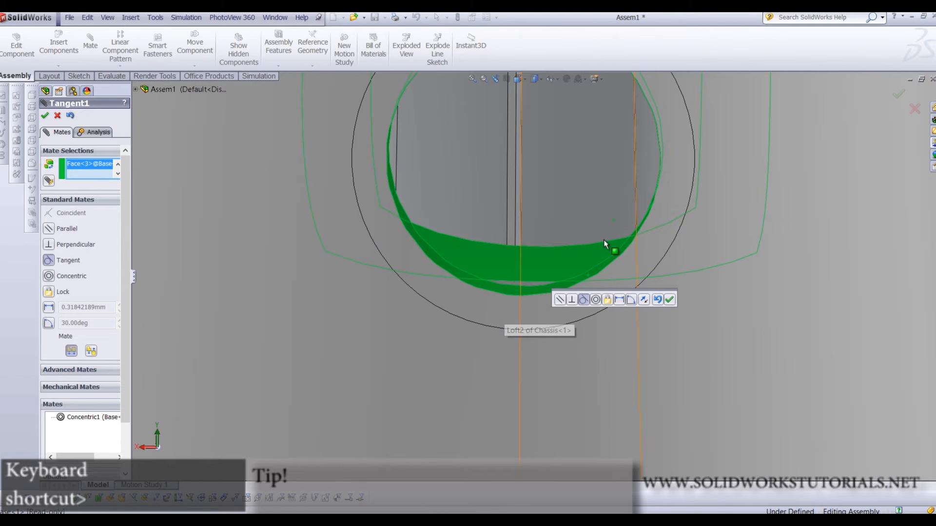
scroll(546, 288, "up", 6)
middle_click_drag(549, 288, 624, 327)
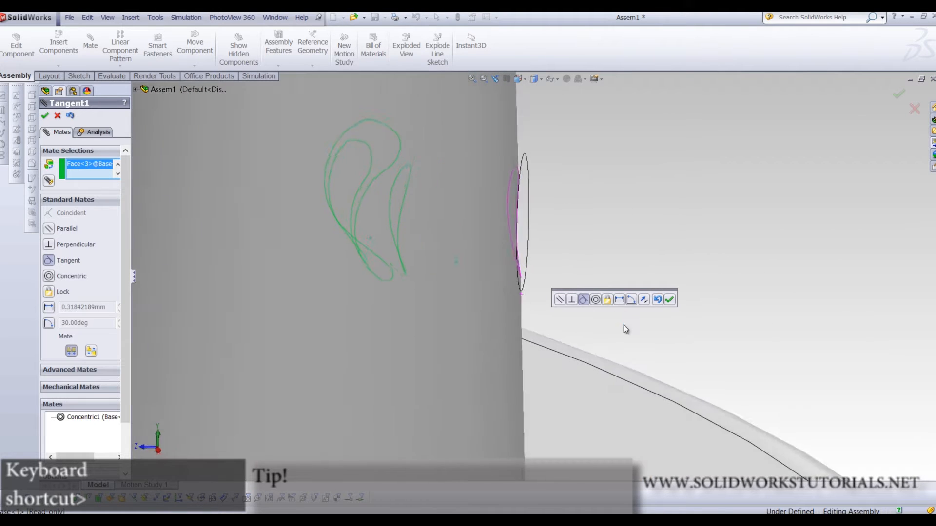
scroll(624, 326, "up", 5)
left_click(45, 116)
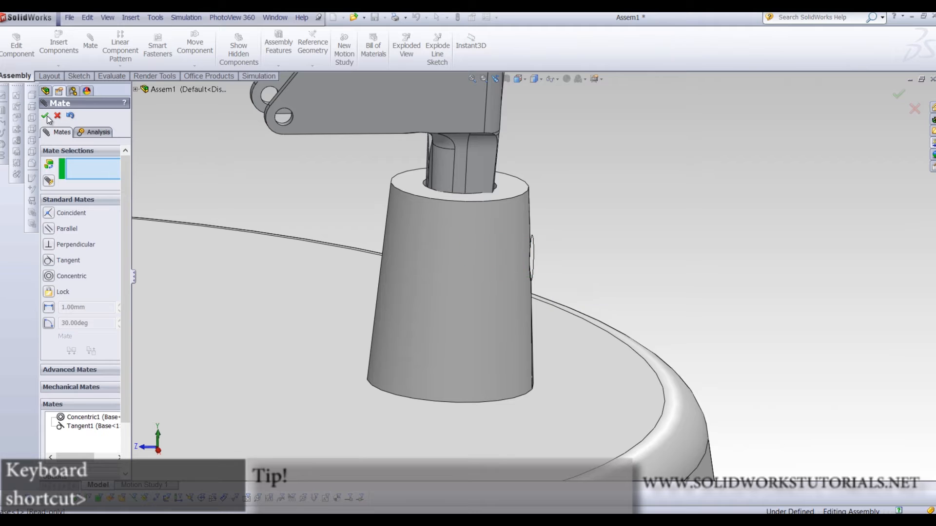
left_click(45, 116)
Inspect how the Chassis sits in the base's post and test whether it still moves
key("f")
scroll(422, 181, "down", 5)
middle_click_drag(422, 181, 471, 148)
scroll(487, 156, "up", 5)
middle_click_drag(666, 207, 637, 258)
left_click_drag(636, 260, 658, 104)
left_click(709, 183)
scroll(709, 183, "up", 7)
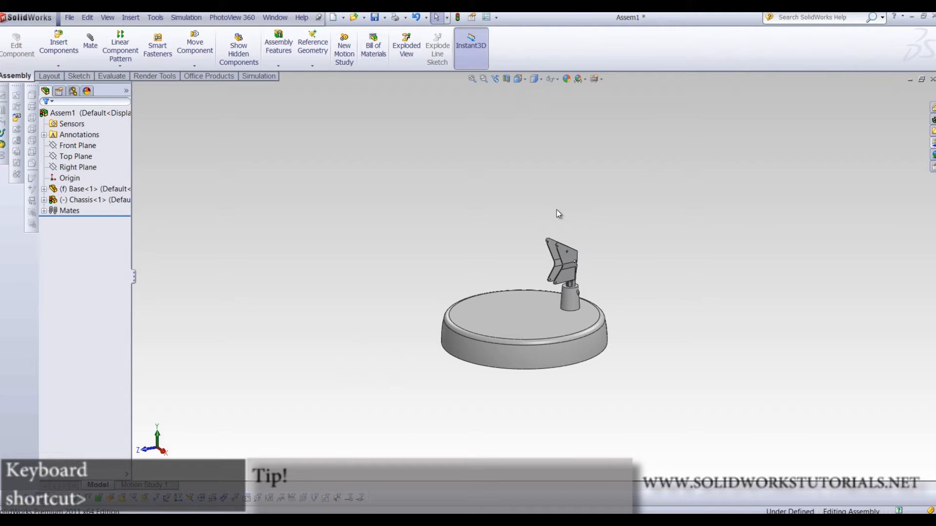
Insert the Backbone part and place it freely above the Chassis
left_click(59, 45)
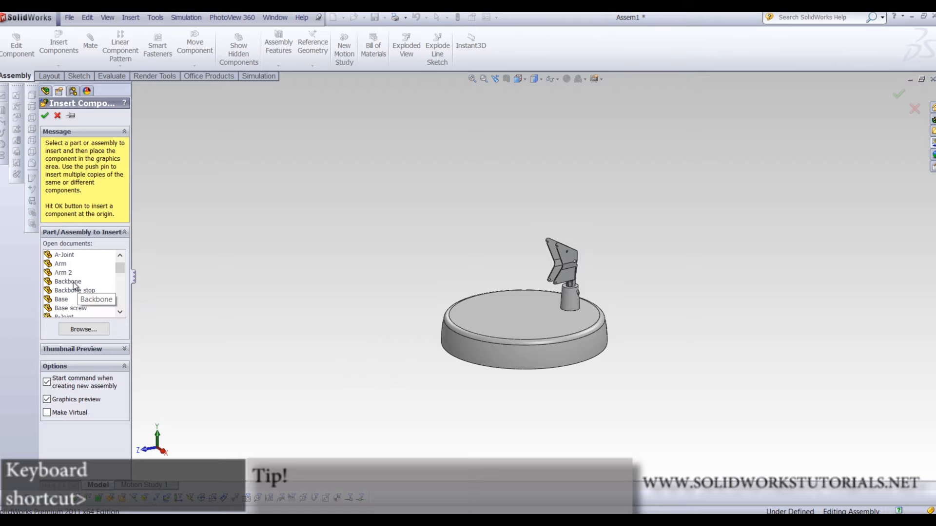
left_click(73, 282)
left_click(542, 228)
scroll(541, 230, "down", 4)
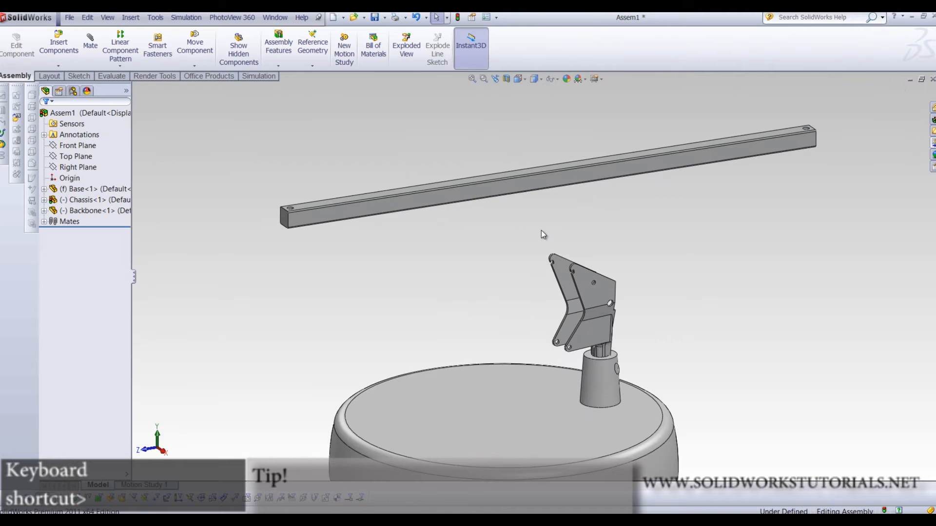
scroll(492, 254, "up", 4)
scroll(517, 319, "down", 3)
middle_click_drag(516, 201, 496, 220)
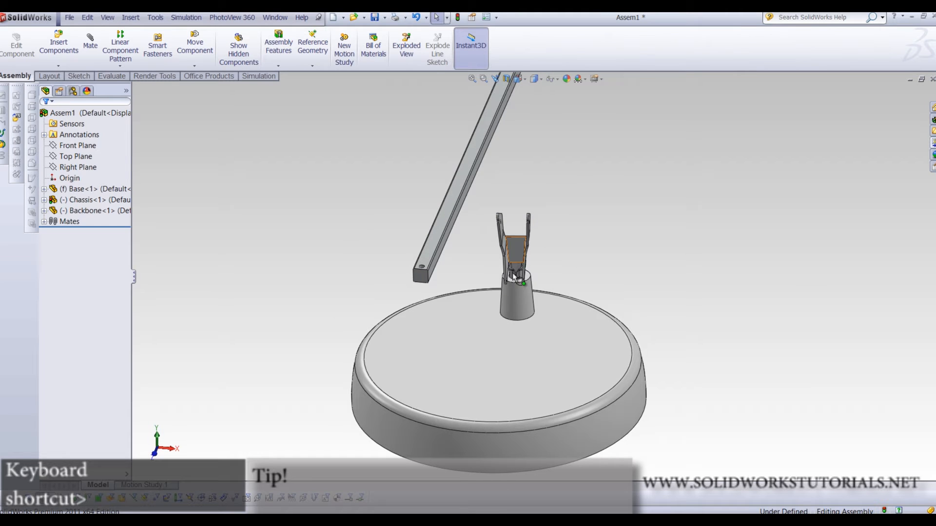
Examine the hole at the Backbone's end and the matching holes in the Chassis side plates
scroll(497, 257, "down", 3)
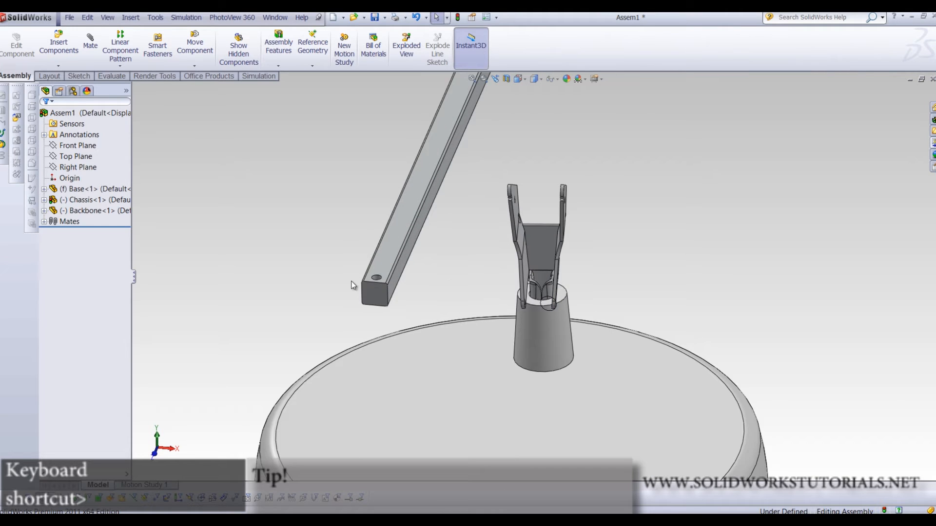
scroll(378, 283, "down", 3)
scroll(378, 284, "down", 3)
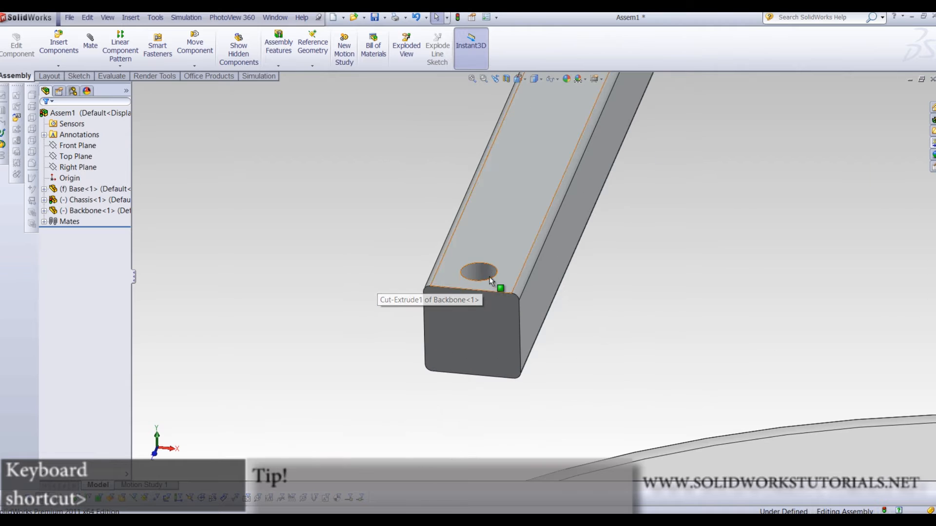
left_click(485, 274)
scroll(487, 276, "up", 7)
scroll(815, 338, "down", 5)
scroll(381, 144, "down", 5)
middle_click_drag(381, 145, 269, 171)
scroll(268, 174, "up", 7)
scroll(354, 185, "down", 5)
scroll(353, 185, "down", 2)
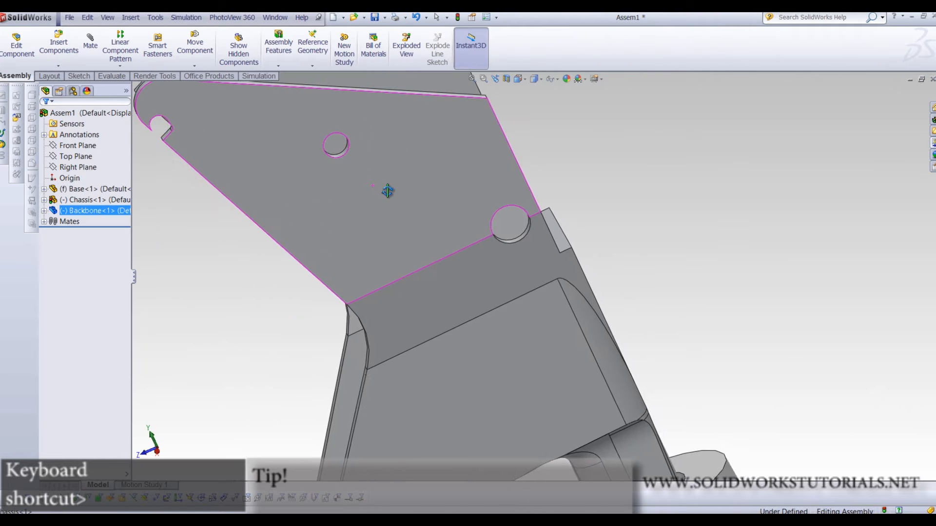
scroll(463, 228, "down", 5)
scroll(519, 235, "up", 8)
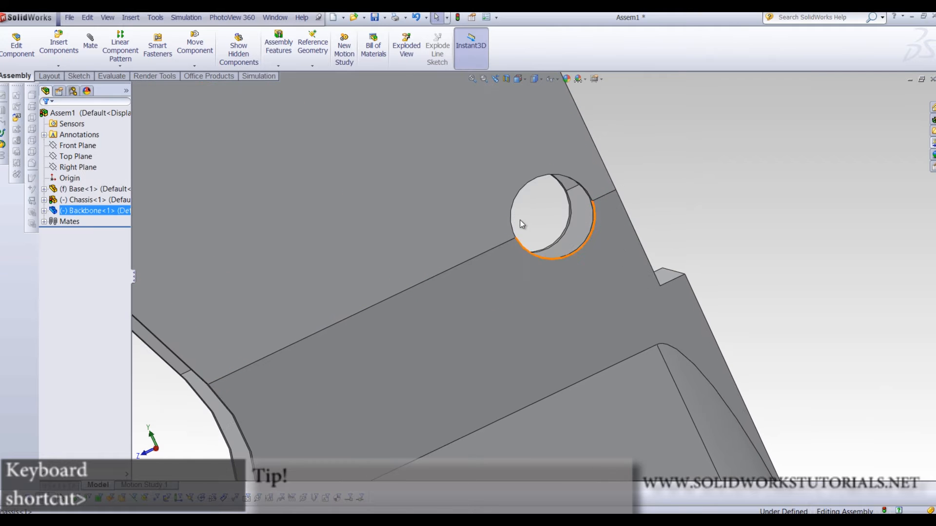
scroll(539, 238, "up", 6)
scroll(523, 303, "down", 4)
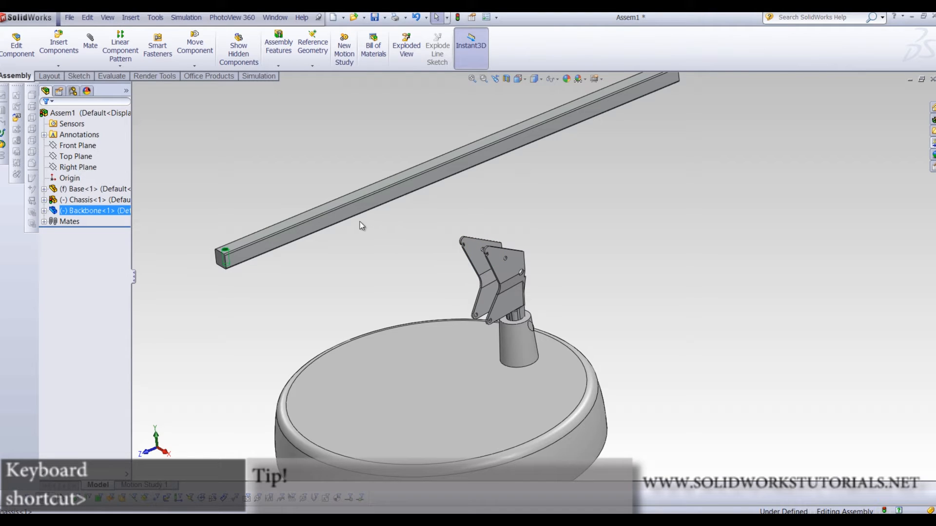
Start a Width mate, clearing the preselected hole face, and use the Backbone's two opposite faces with the holes as width selections
left_click(91, 40)
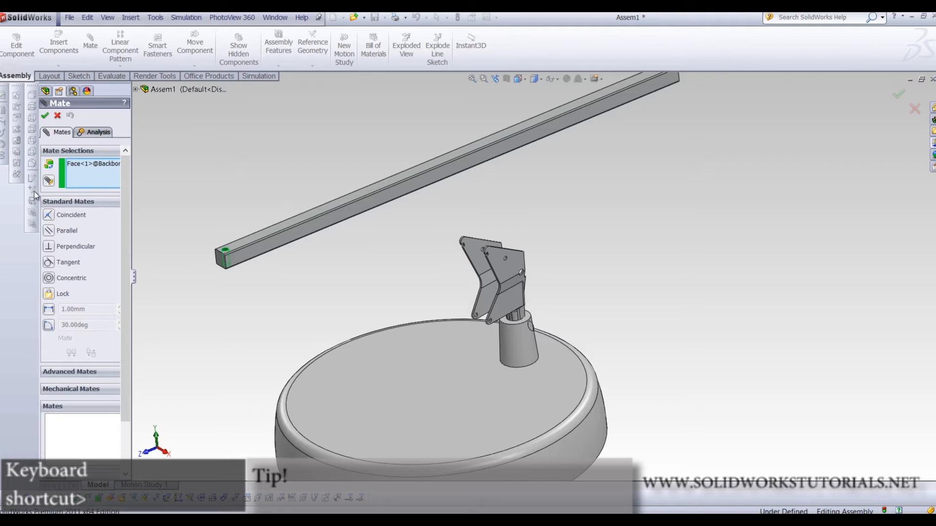
left_click(70, 373)
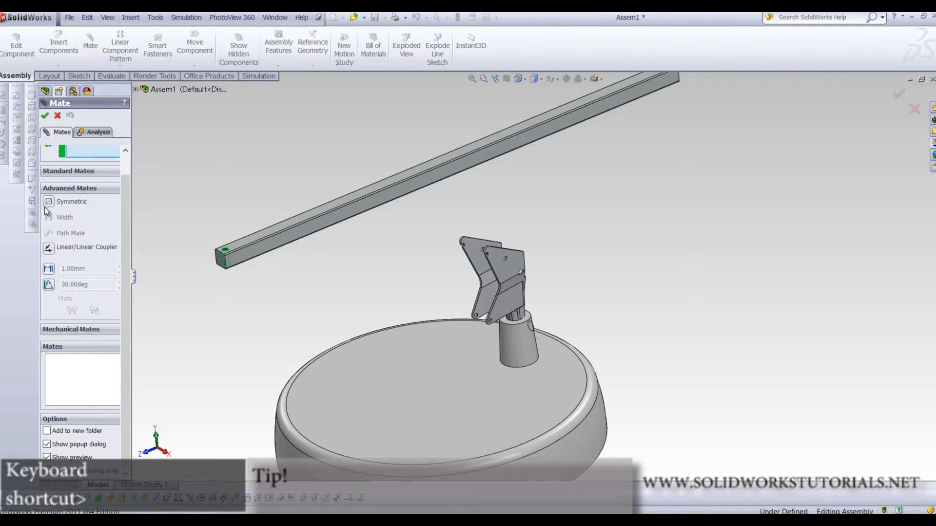
scroll(235, 255, "down", 6)
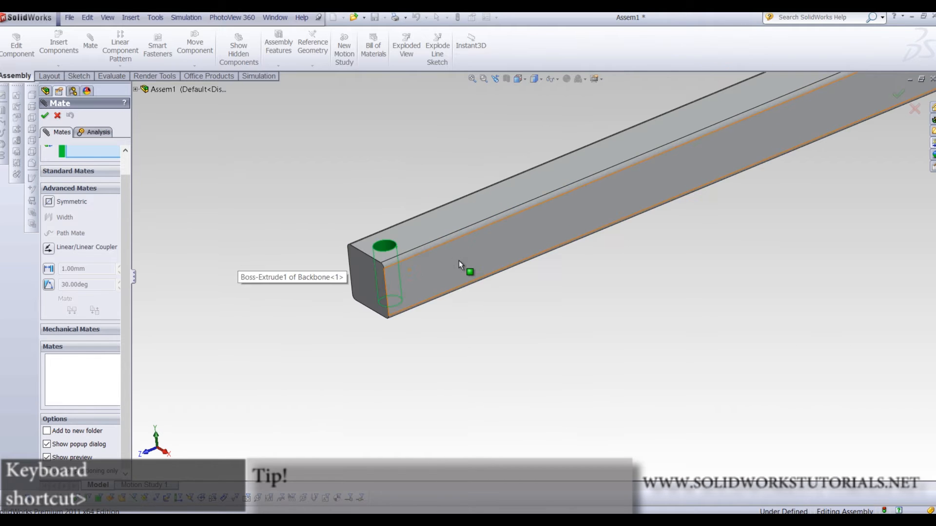
scroll(458, 261, "down", 4)
scroll(122, 188, "up", 2)
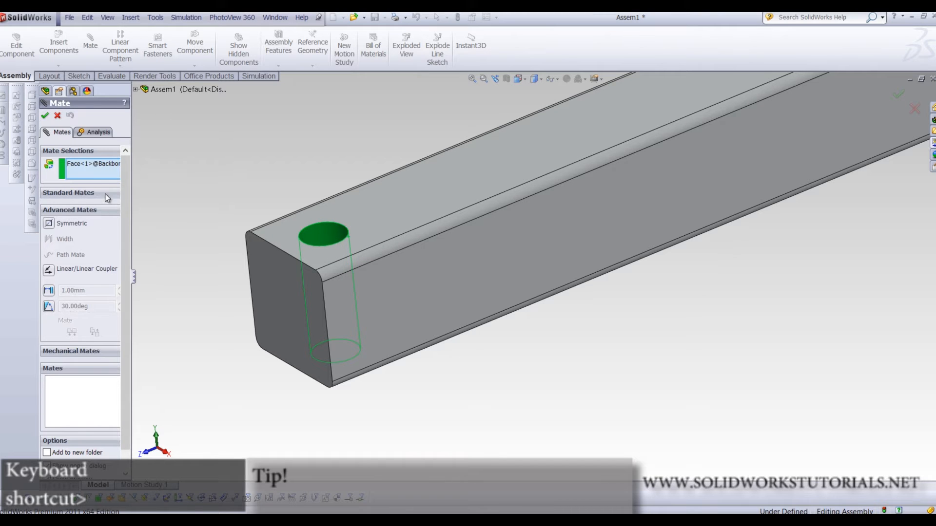
left_click(95, 164)
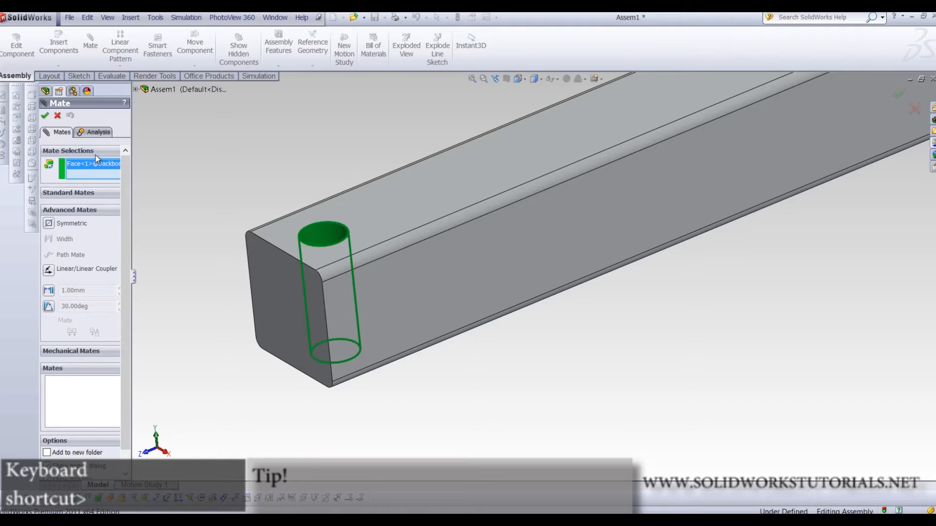
key("Delete")
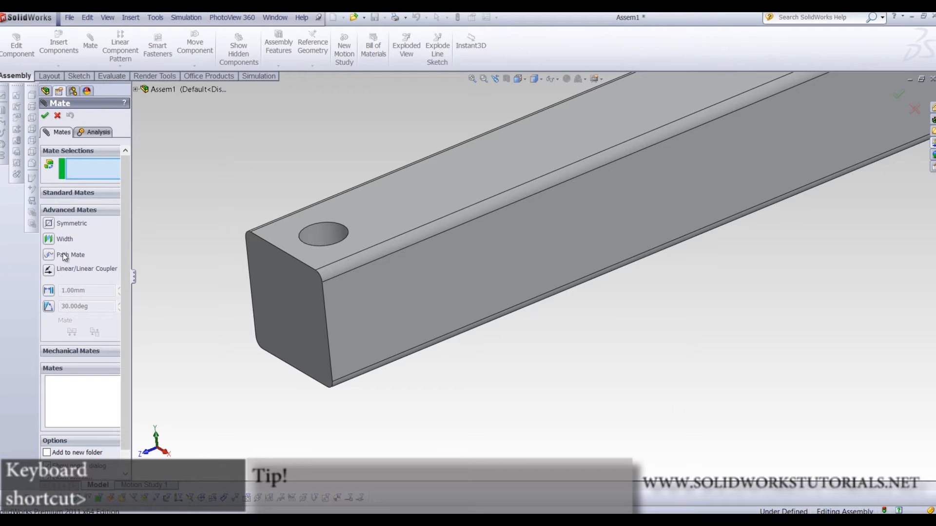
left_click(51, 239)
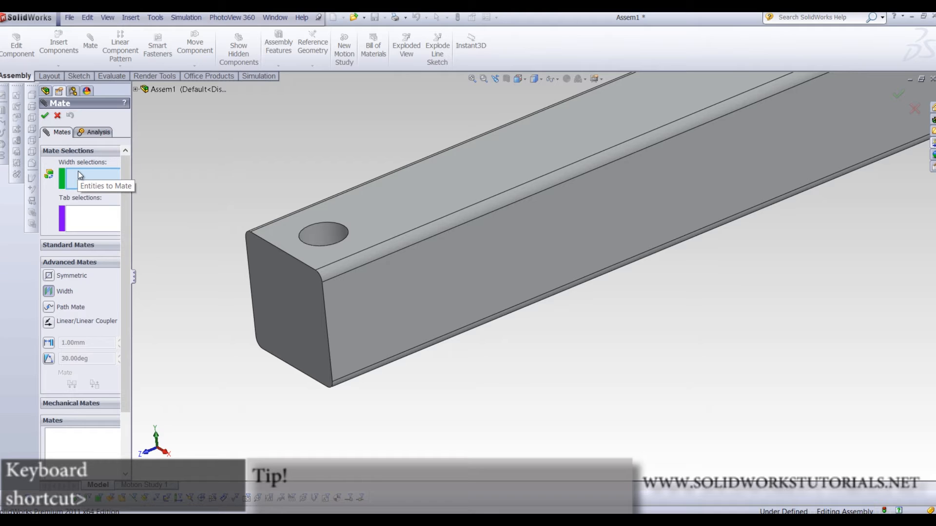
left_click(395, 212)
middle_click_drag(392, 219, 306, 276)
left_click(230, 427)
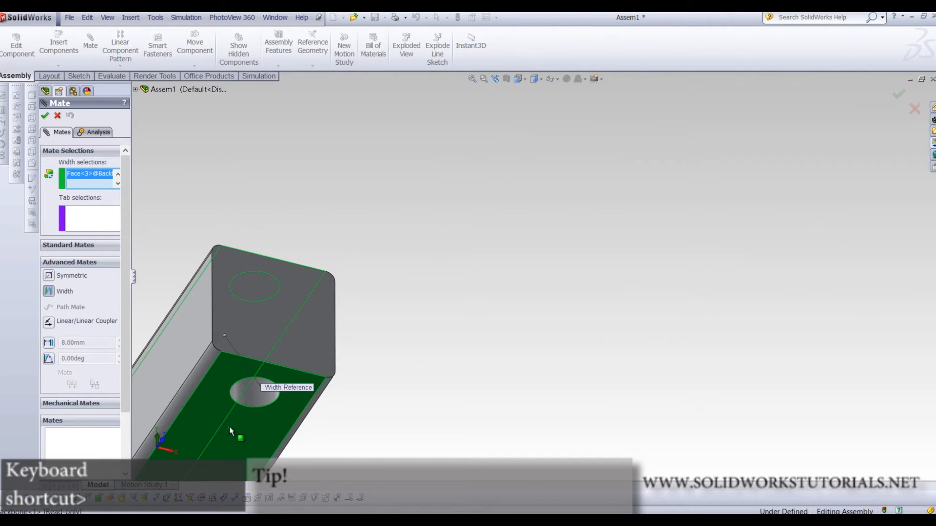
Use the lower faces of the two Chassis side plates as tab selections and confirm the Width mate
left_click(105, 231)
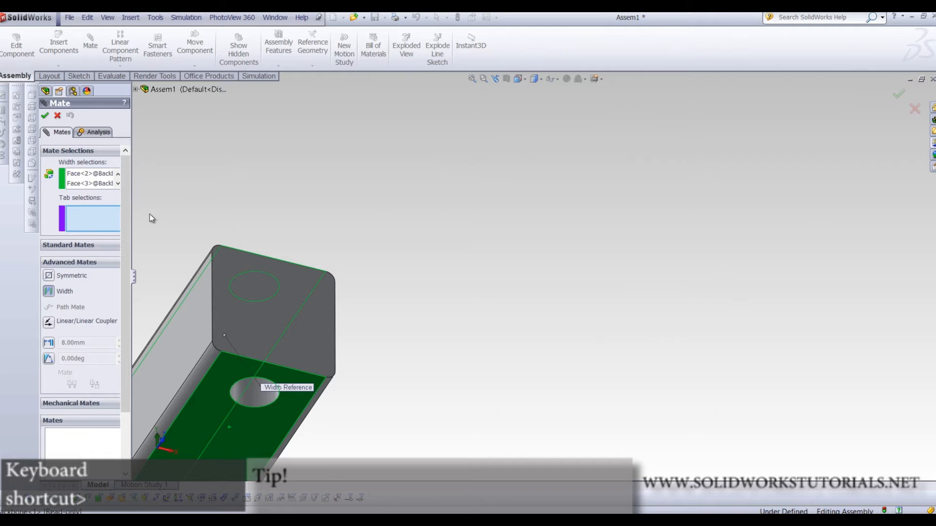
key("f")
middle_click_drag(341, 232, 574, 326)
scroll(571, 331, "down", 6)
scroll(236, 335, "down", 5)
middle_click_drag(669, 405, 766, 274)
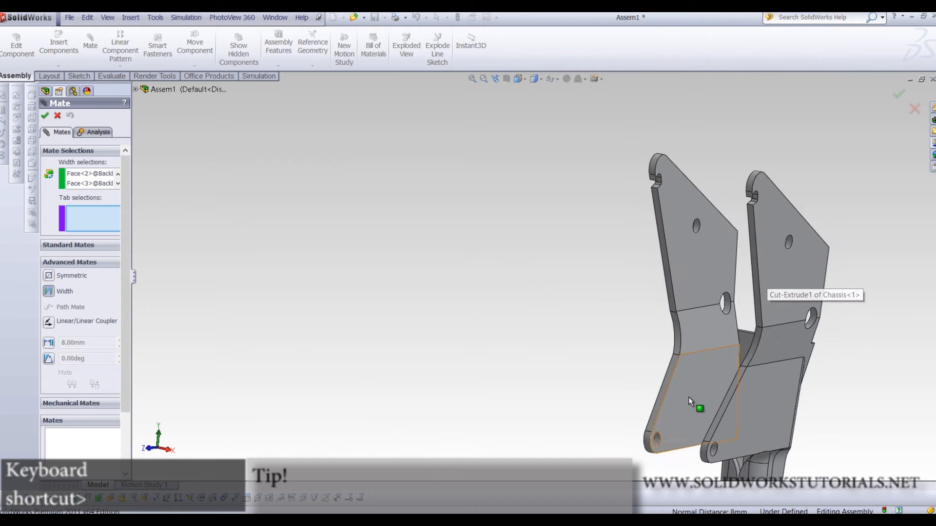
middle_click_drag(639, 389, 589, 373)
left_click(716, 390)
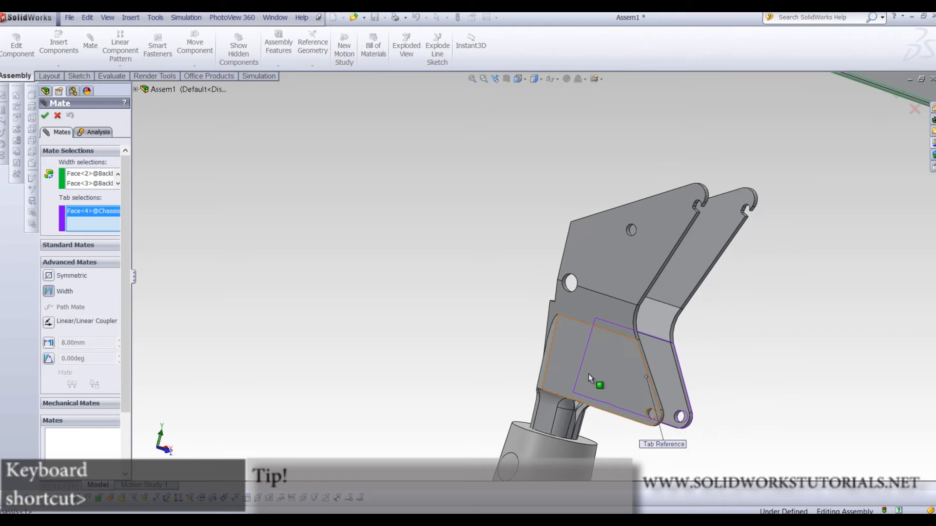
left_click(600, 374)
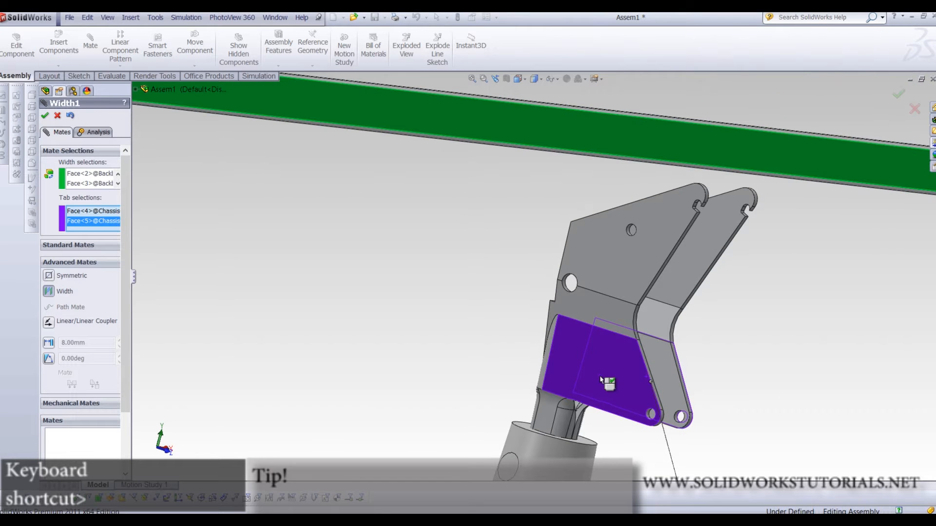
left_click(45, 116)
Add a concentric mate between the Backbone's end hole and the larger hole at the bend of the Chassis side plate
scroll(180, 230, "up", 6)
middle_click_drag(682, 358, 544, 342)
scroll(669, 213, "down", 4)
scroll(629, 251, "down", 5)
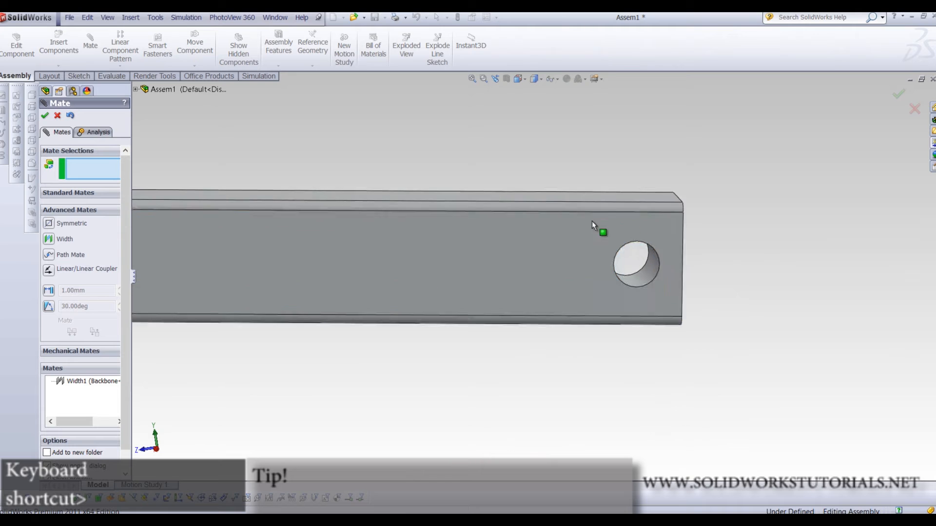
scroll(592, 222, "down", 1)
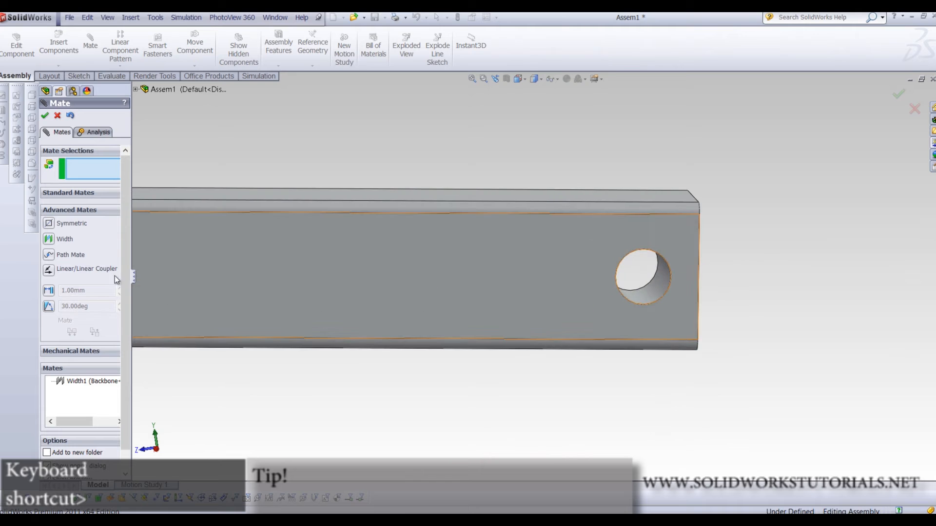
left_click(75, 197)
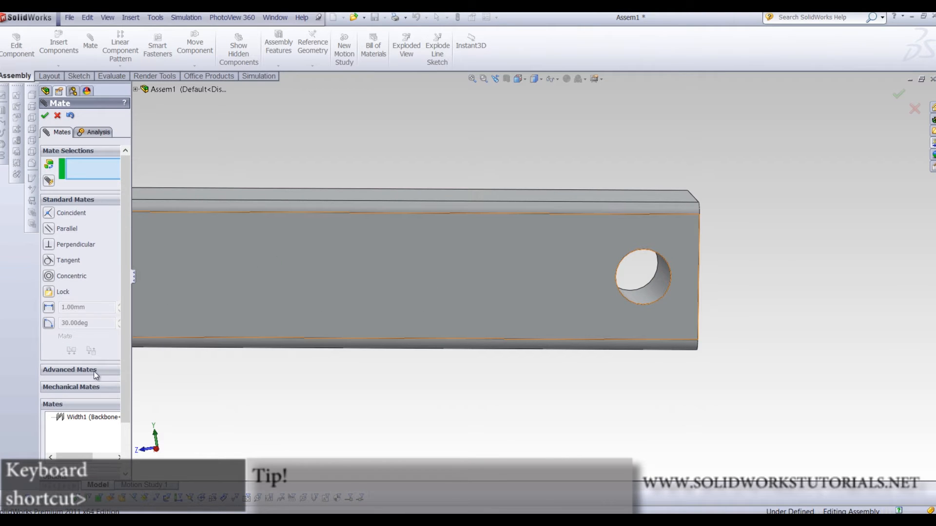
left_click(650, 296)
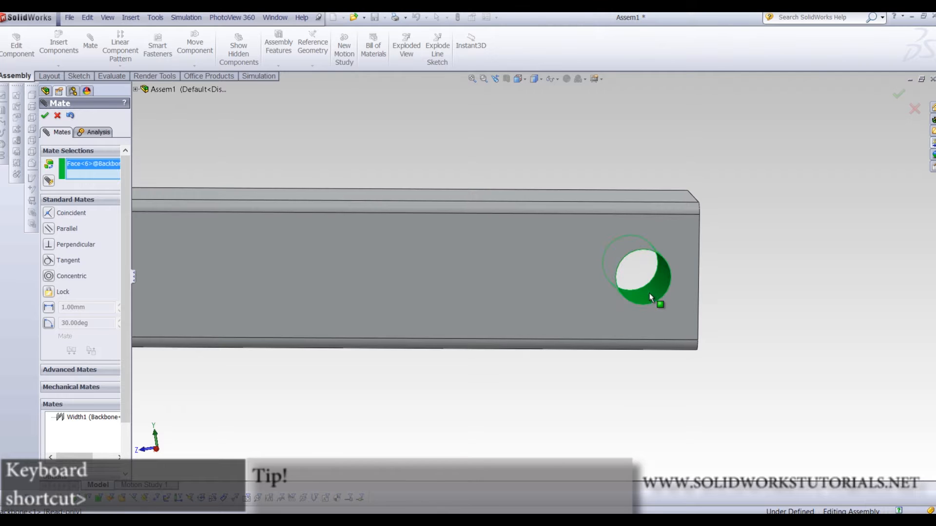
scroll(654, 295, "up", 10)
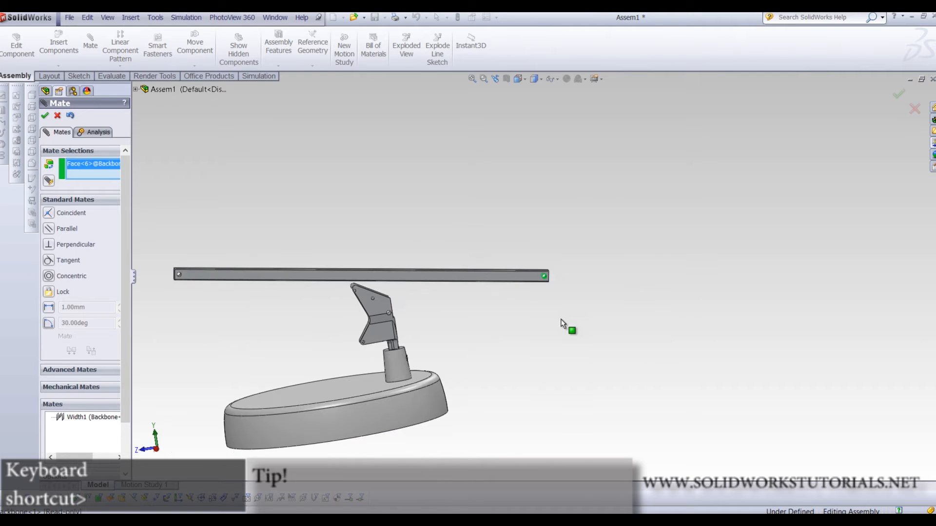
scroll(401, 317, "down", 10)
scroll(428, 300, "down", 8)
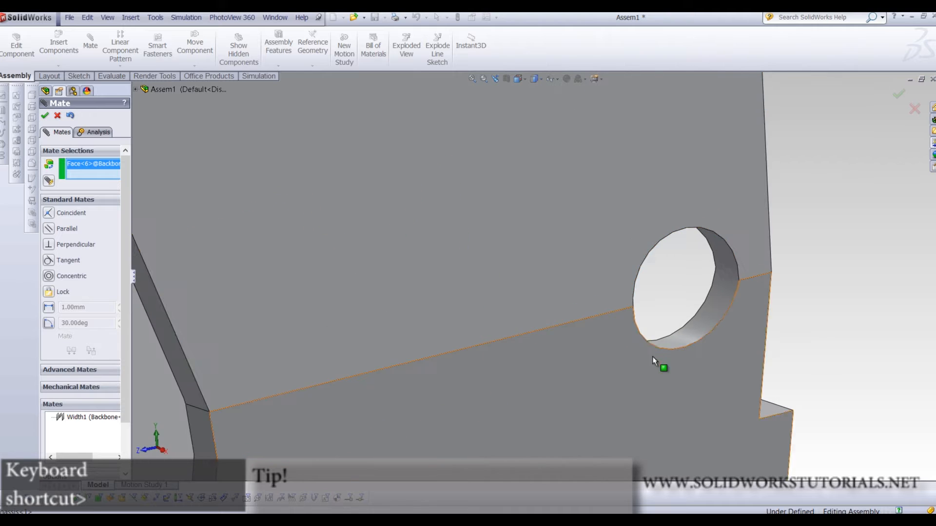
left_click(687, 299)
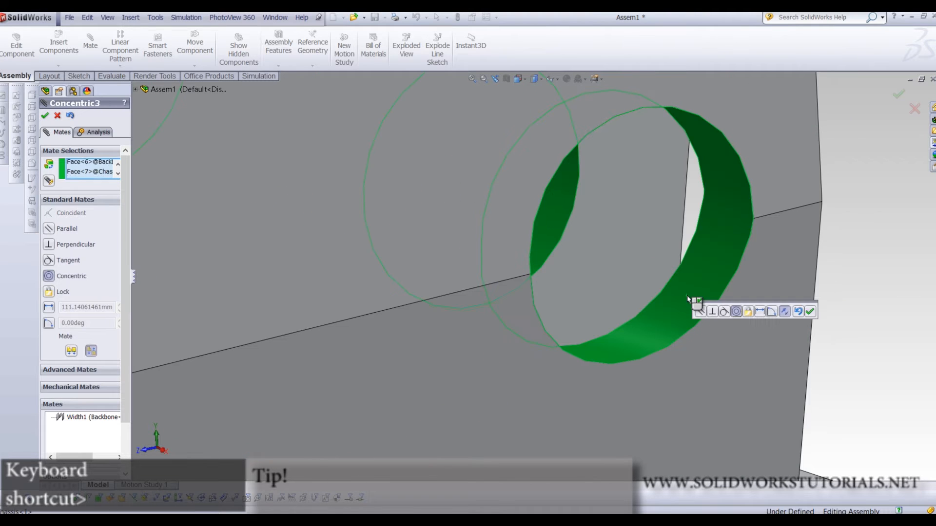
left_click(810, 311)
Swing the Backbone up to a nearly upright position about its Chassis joint and finish mating
scroll(648, 195, "up", 12)
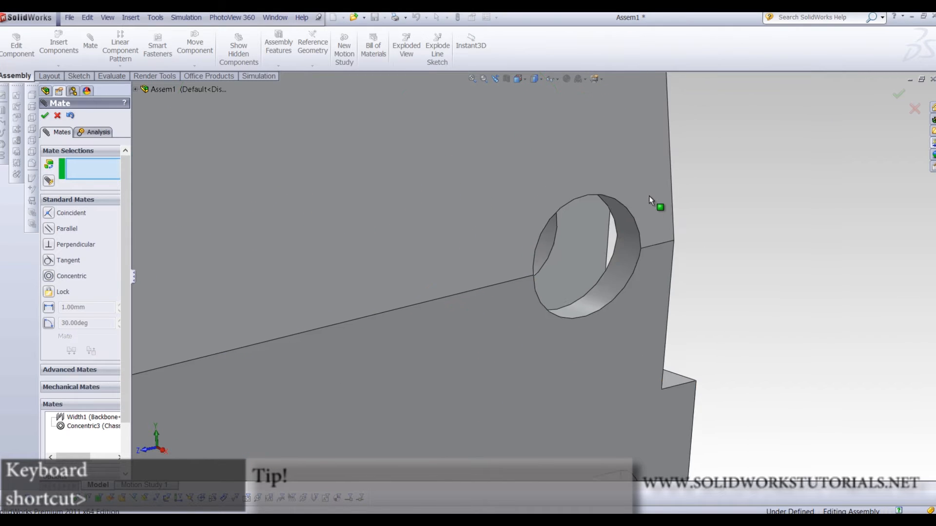
middle_click_drag(501, 325, 460, 307)
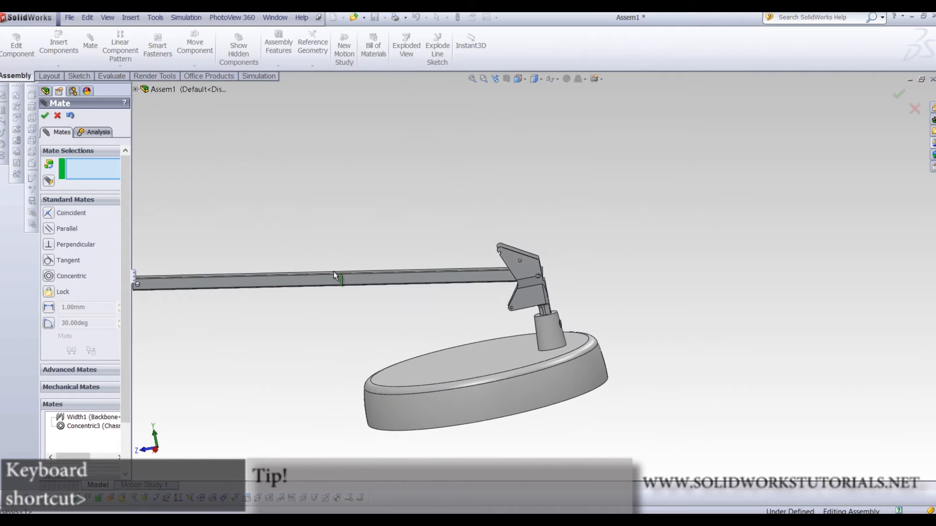
left_click_drag(332, 279, 510, 106)
scroll(505, 356, "up", 5)
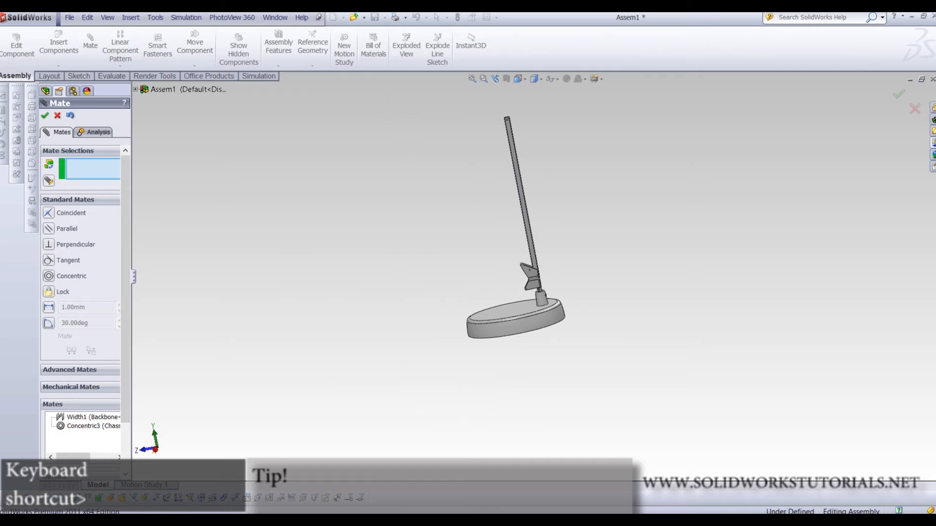
left_click(46, 116)
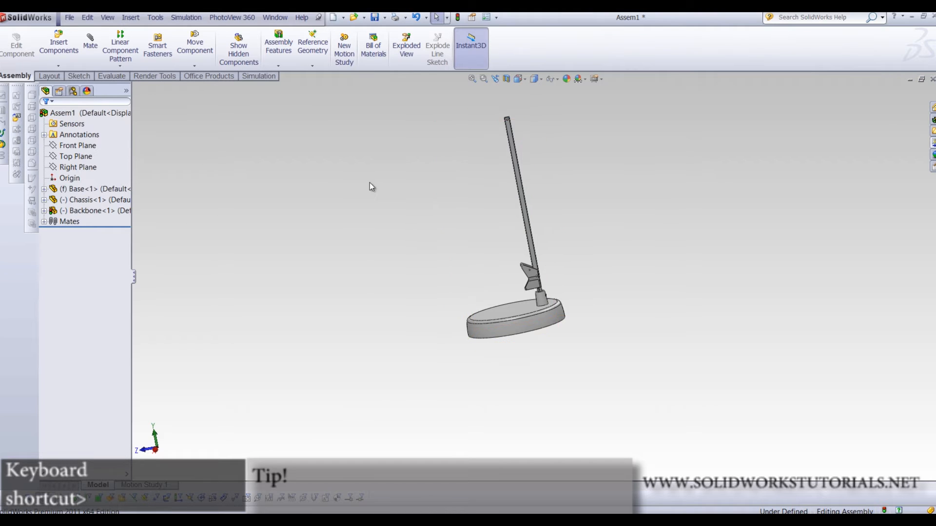
Insert the A-Joint part and place it freely near the Backbone's upper end
left_click(65, 39)
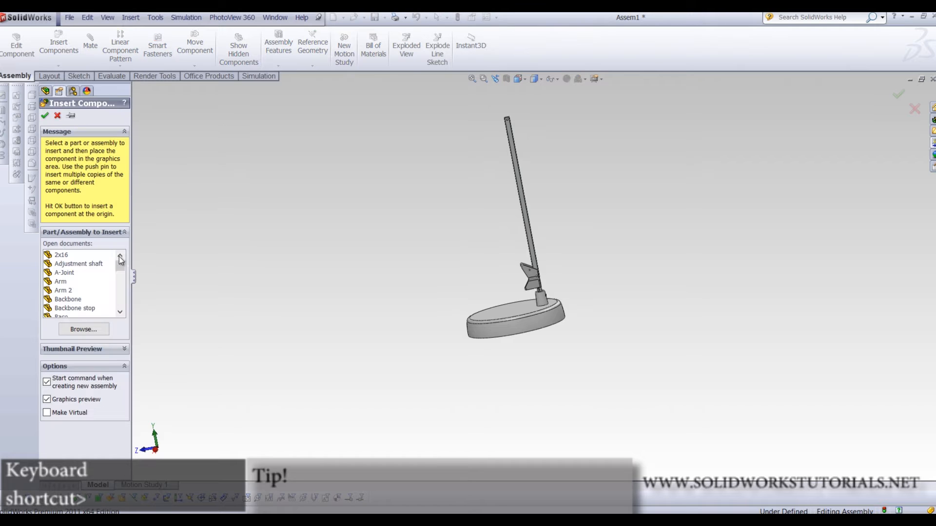
left_click(68, 273)
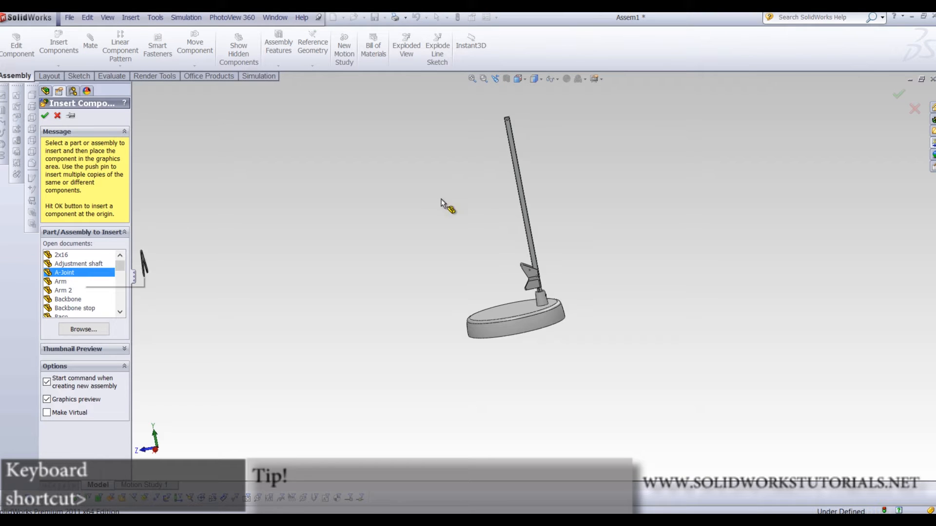
left_click(490, 104)
middle_click_drag(460, 176, 526, 167)
scroll(517, 94, "down", 6)
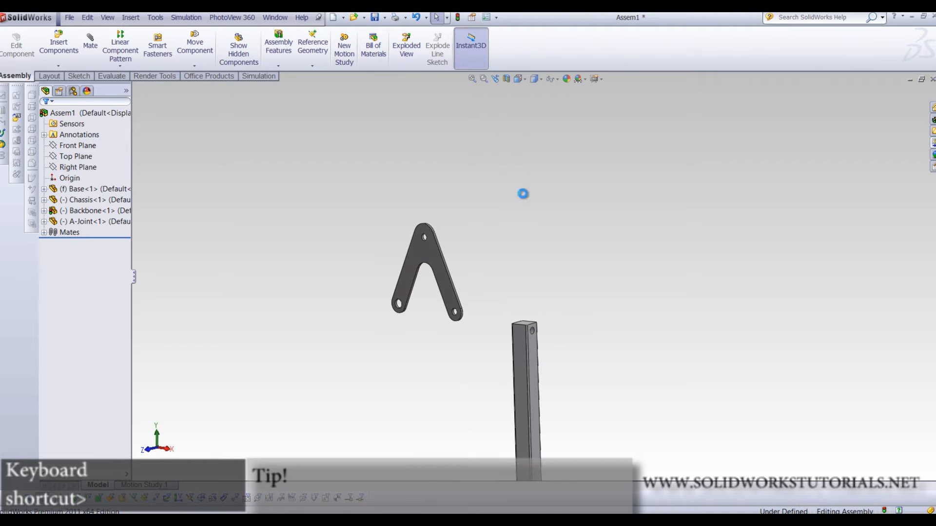
scroll(544, 283, "down", 2)
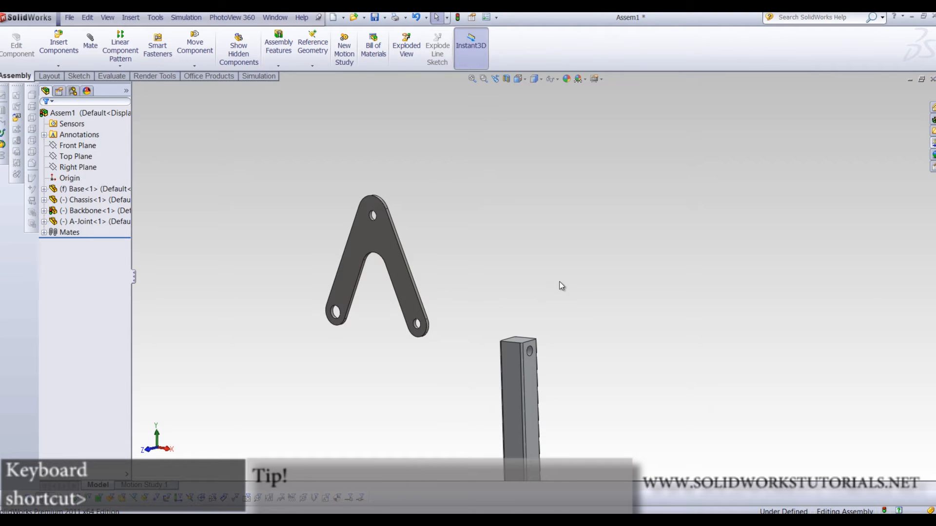
left_click(59, 43)
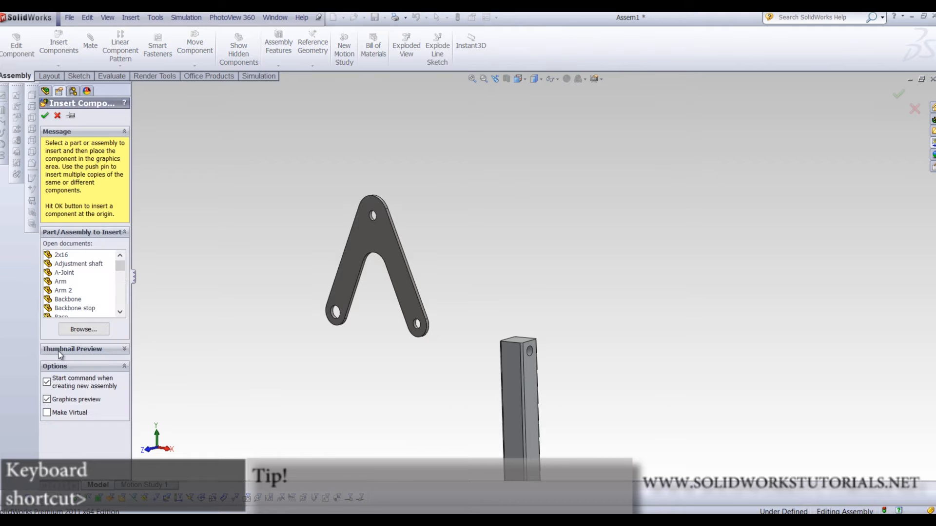
left_click(64, 273)
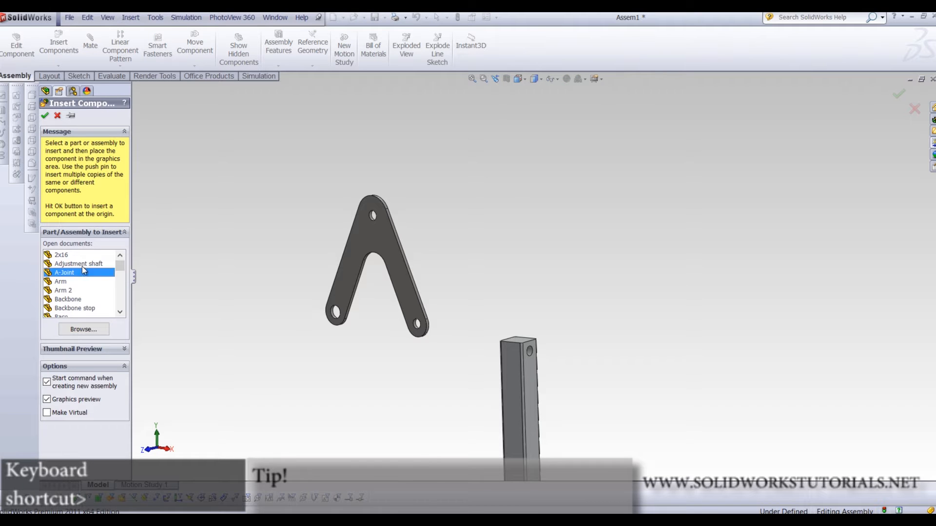
left_click(57, 116)
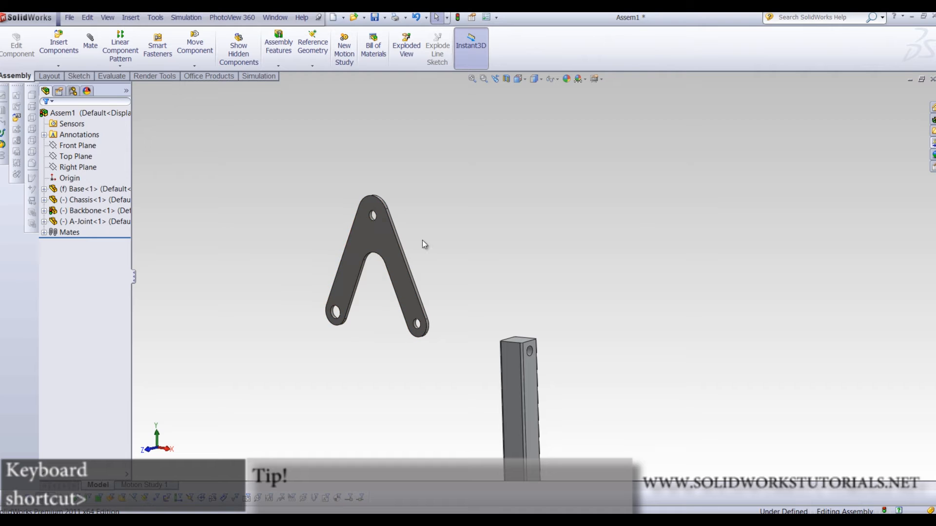
Duplicate the A-Joint and place the copy just above the Backbone's upper end
left_click(379, 235)
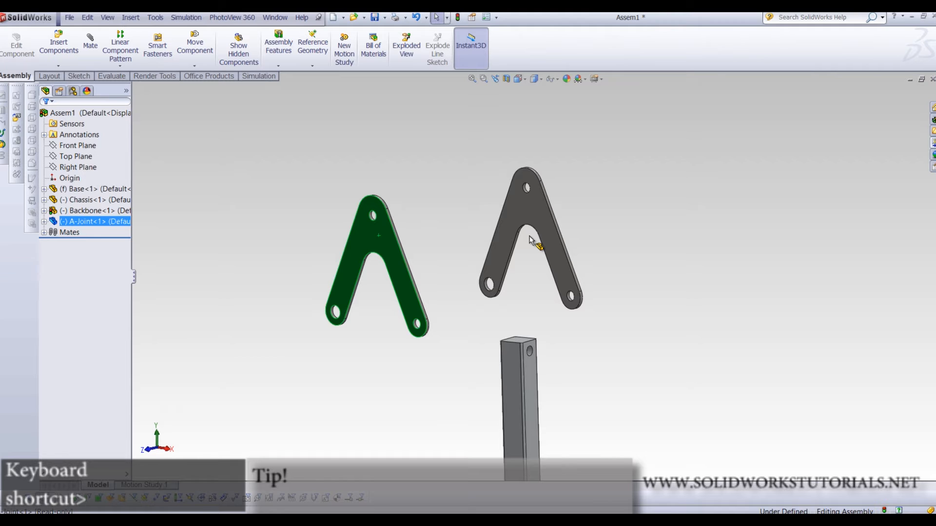
left_click(529, 236)
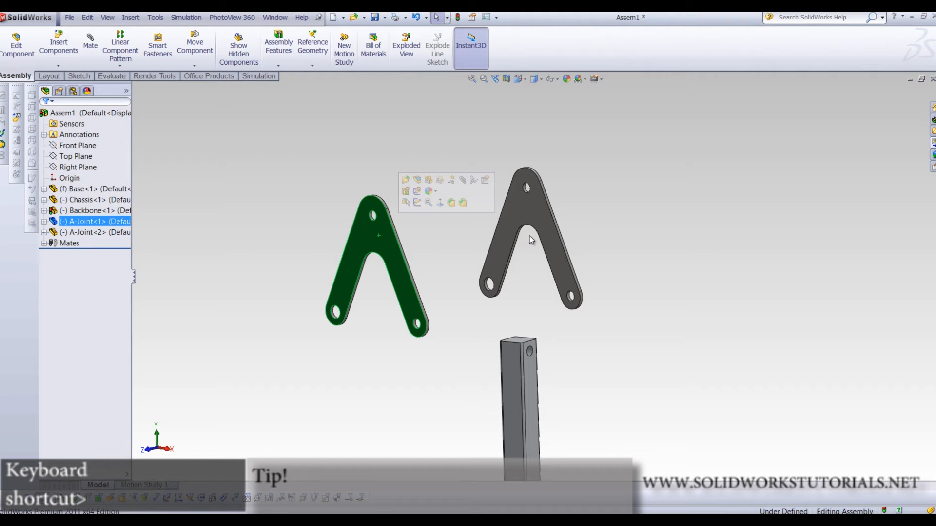
left_click(695, 242)
key("shift+Left")
key("shift+Right")
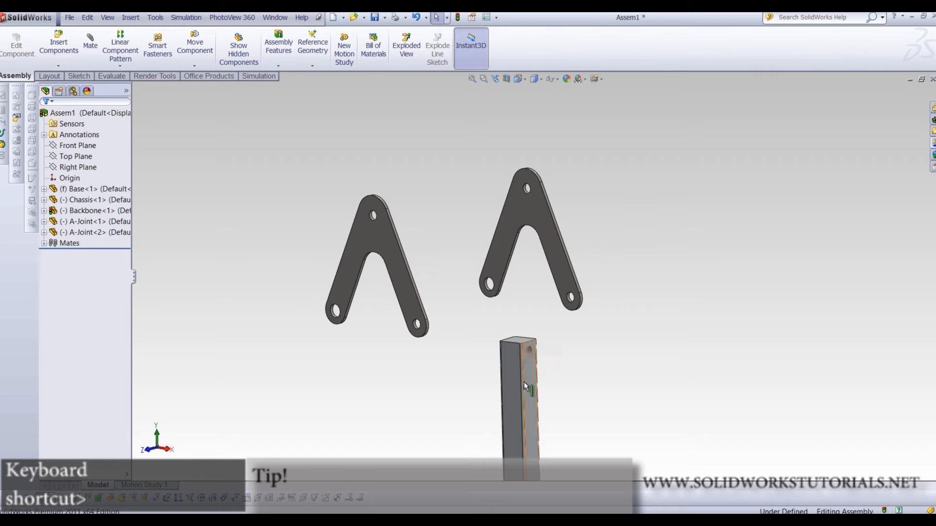
Start a mate in multiple mate mode with the Backbone's upper hole as the common reference
left_click(531, 370)
middle_click_drag(530, 362, 678, 255)
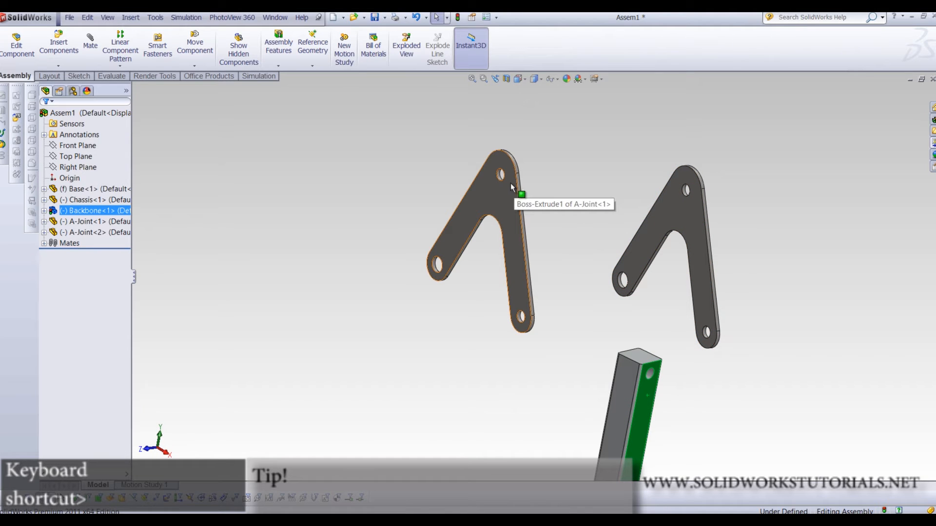
left_click(652, 375)
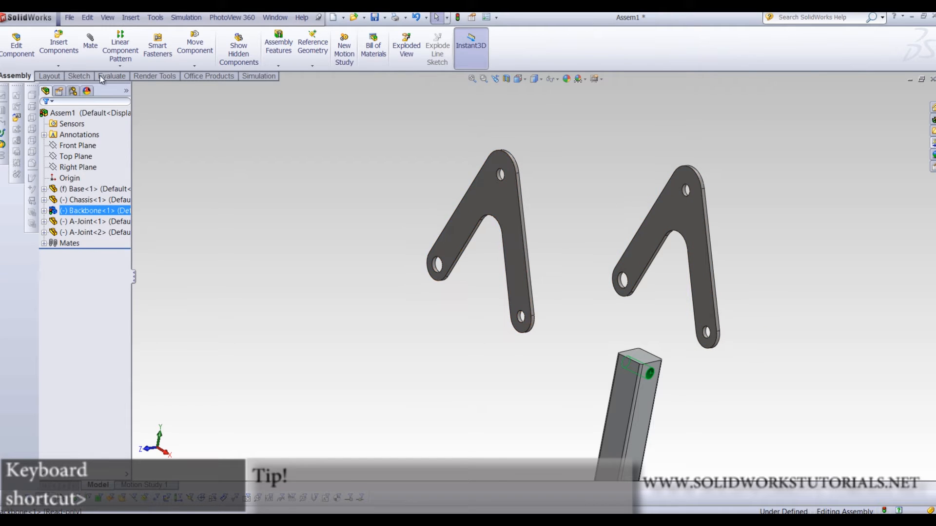
left_click(93, 46)
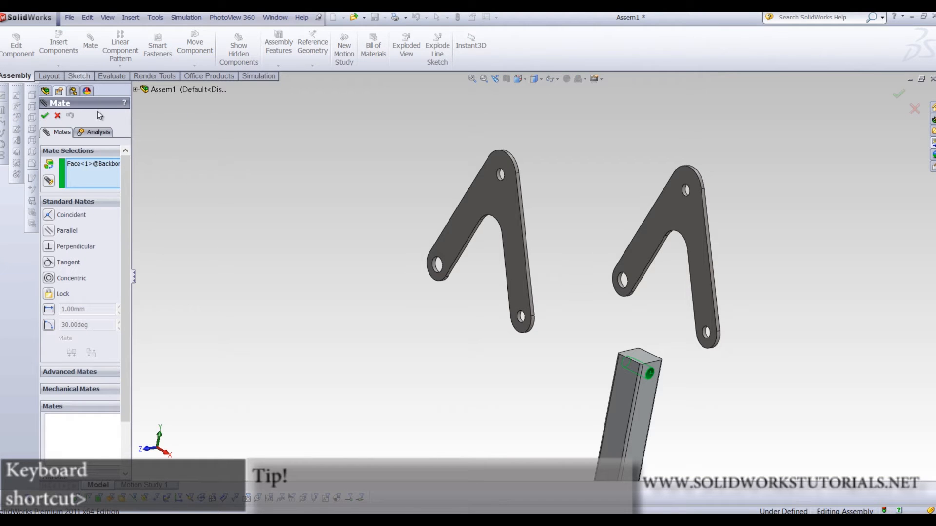
left_click(49, 182)
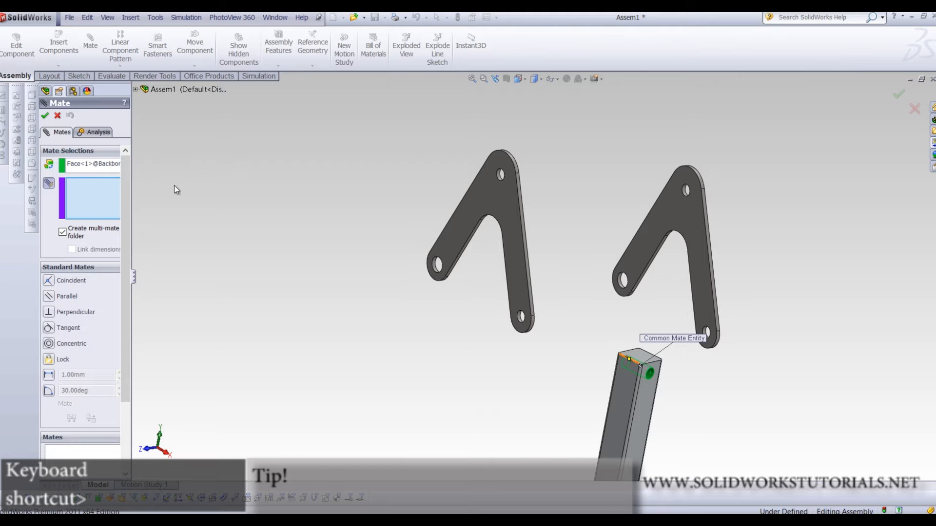
Add the apex hole of the first A-Joint to the multi-mate as a concentric mate with the Backbone hole
scroll(521, 181, "down", 5)
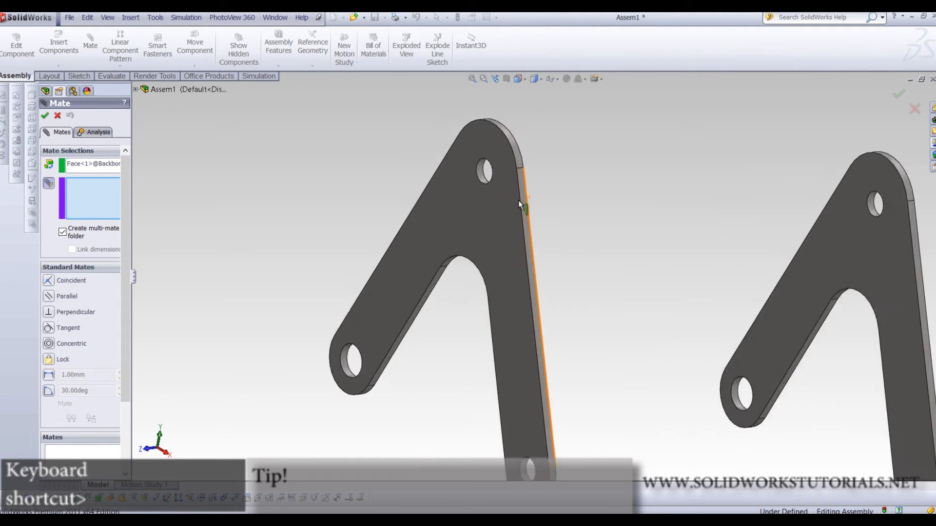
scroll(513, 167, "down", 4)
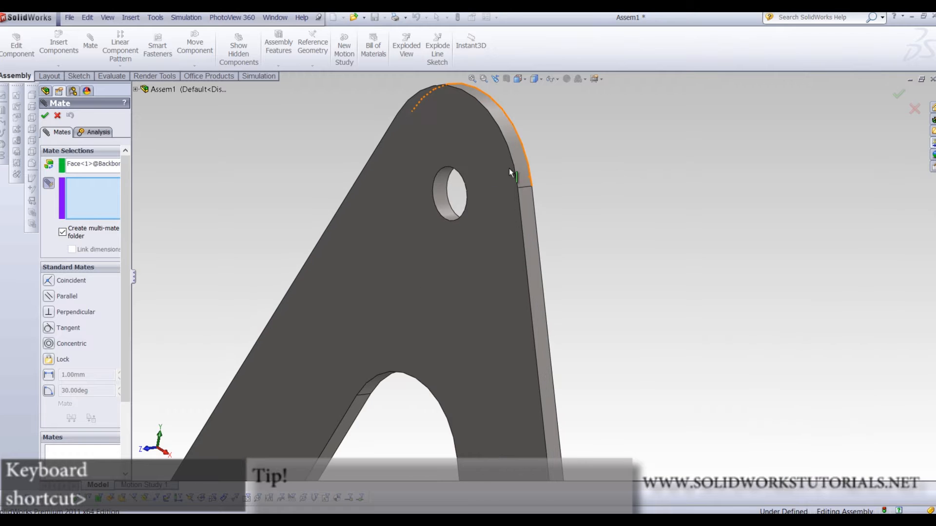
left_click(439, 192)
scroll(441, 198, "up", 6)
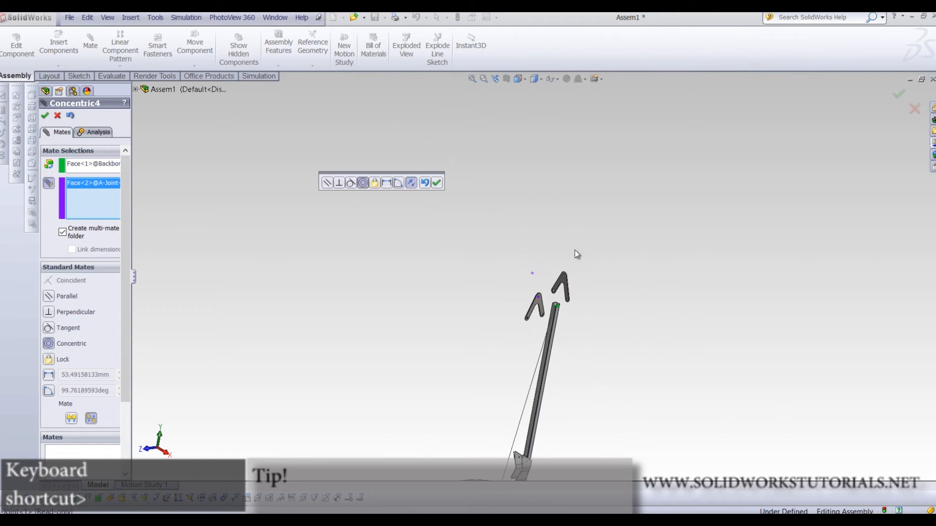
scroll(574, 251, "down", 8)
middle_click_drag(622, 300, 566, 375)
scroll(587, 251, "up", 5)
scroll(523, 280, "down", 5)
scroll(523, 280, "up", 4)
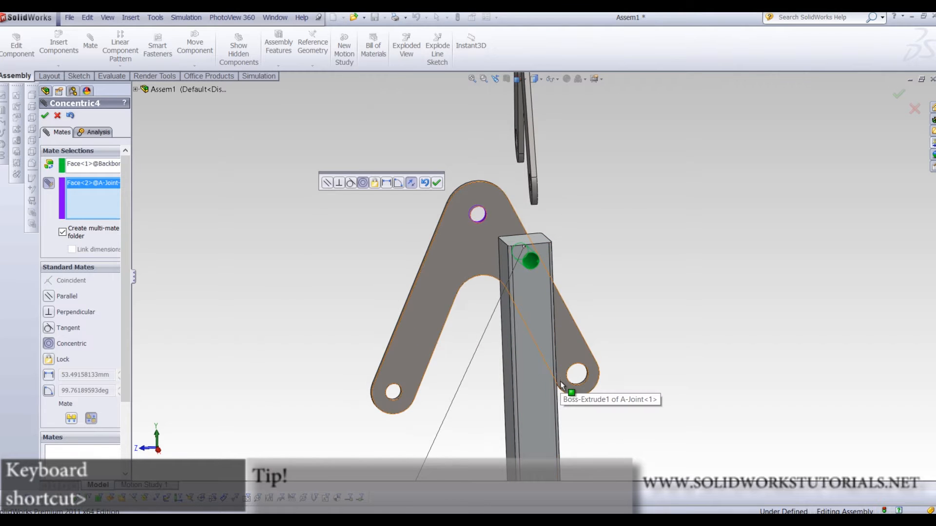
scroll(561, 381, "down", 3)
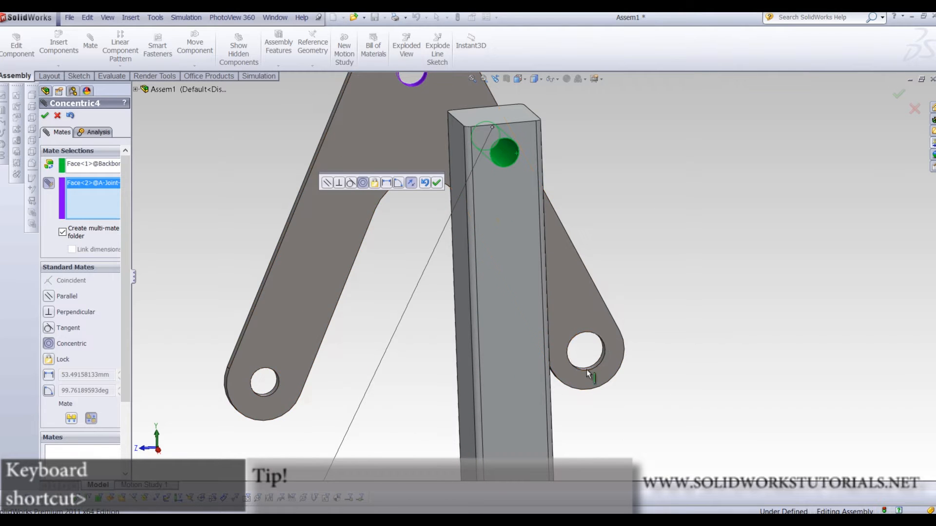
scroll(571, 372, "up", 3)
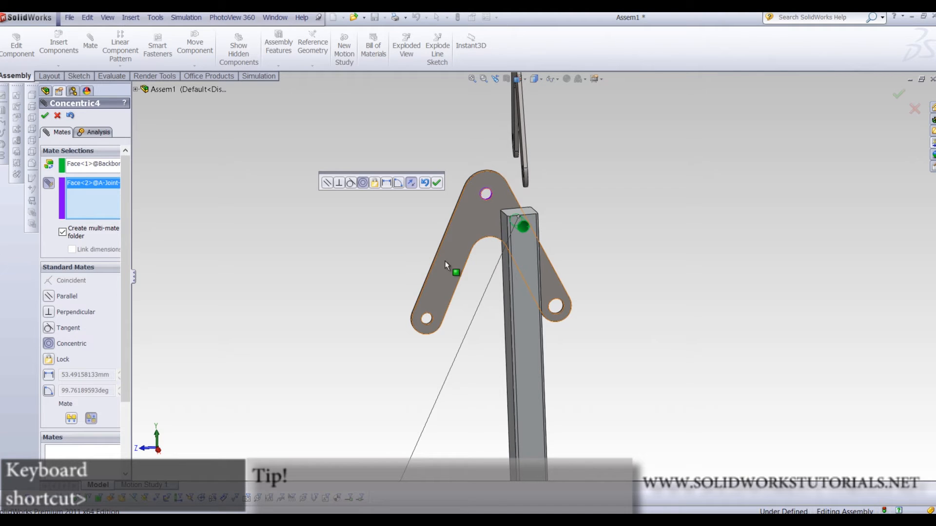
Try the aligned orientation for the first A-Joint's concentric mate and switch it back to anti-aligned
left_click(412, 184)
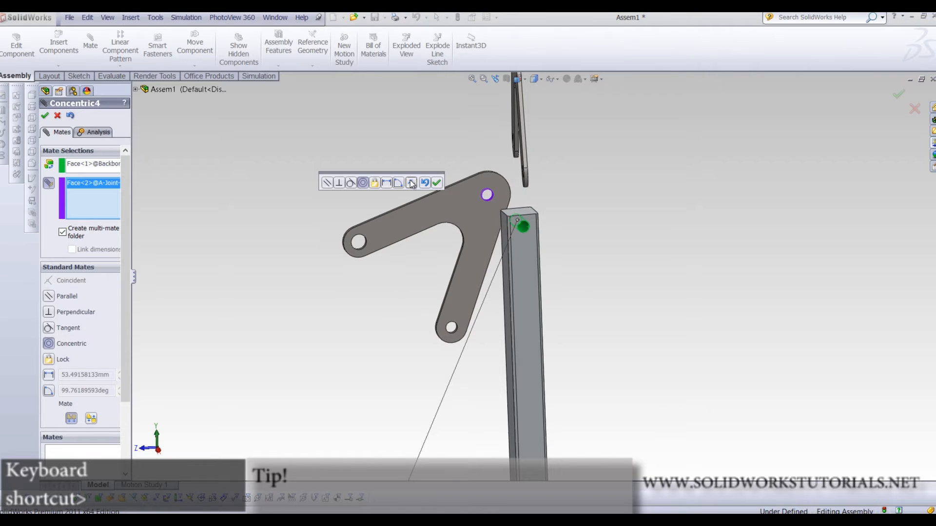
left_click(412, 183)
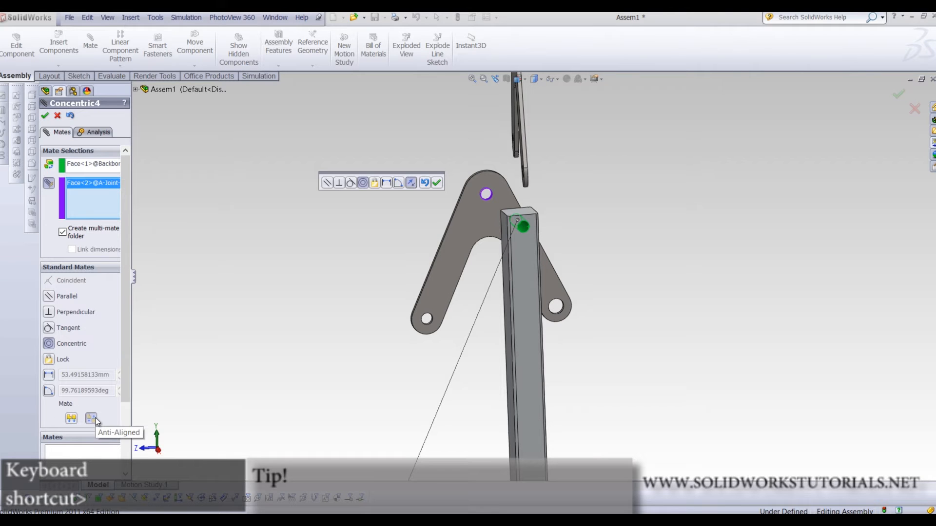
scroll(417, 279, "up", 10)
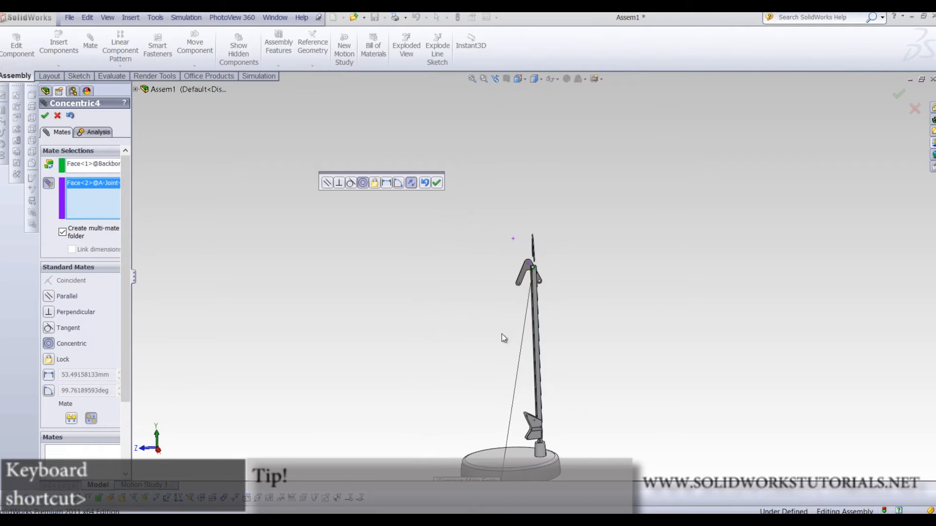
scroll(543, 374, "down", 4)
scroll(511, 155, "down", 5)
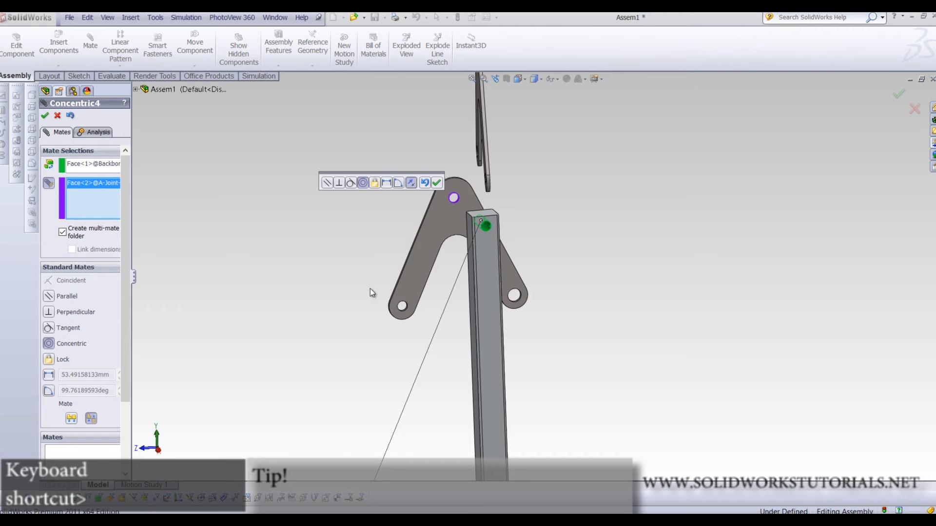
Add the second A-Joint's apex hole to the concentric multi-mate and confirm the mates
scroll(491, 215, "up", 3)
middle_click_drag(491, 215, 516, 208)
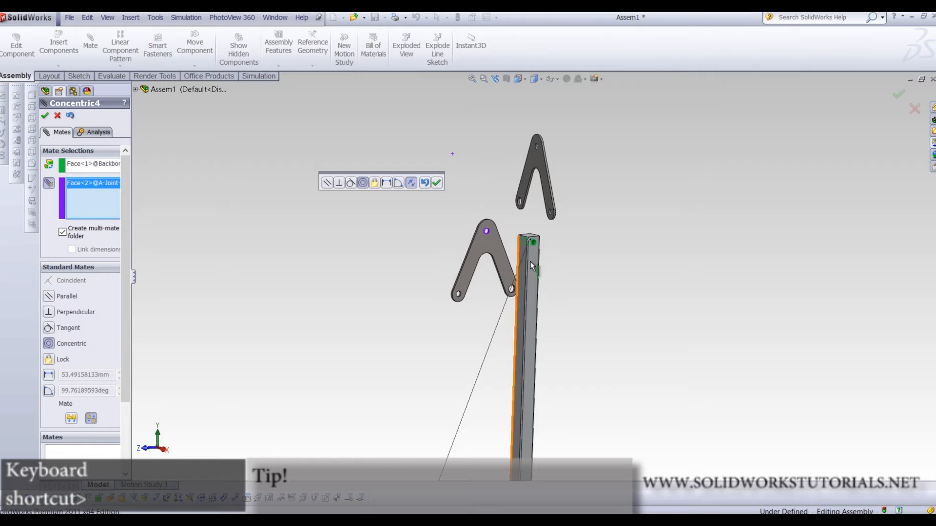
scroll(533, 205, "down", 10)
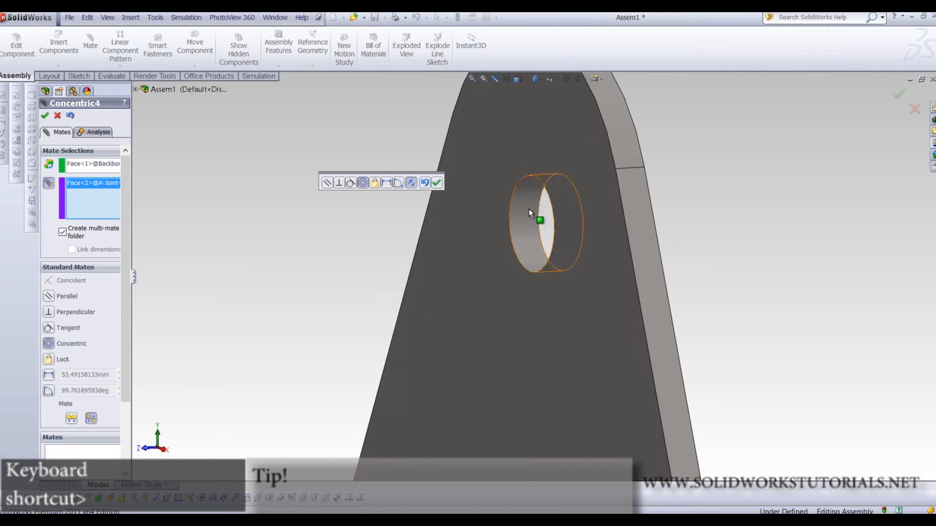
left_click(529, 208)
scroll(529, 209, "up", 10)
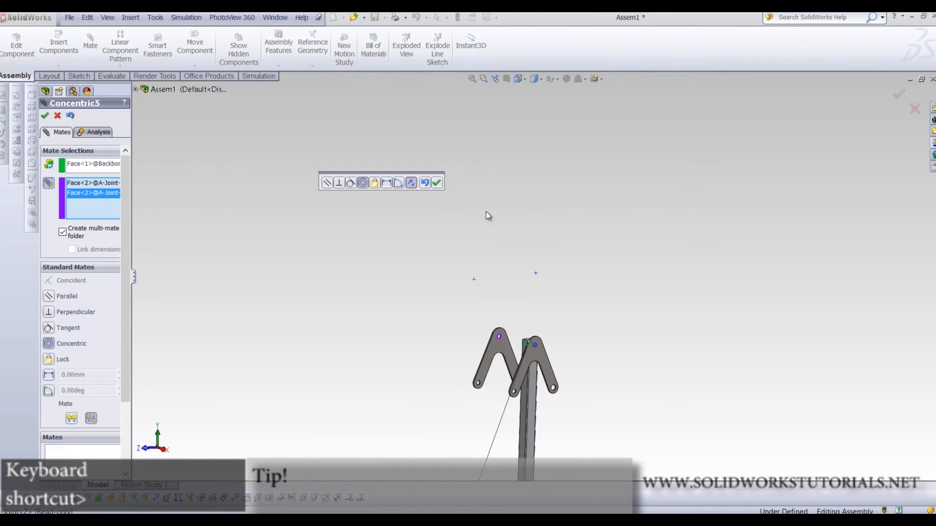
scroll(573, 380, "down", 5)
middle_click_drag(461, 355, 517, 315)
scroll(517, 315, "down", 2)
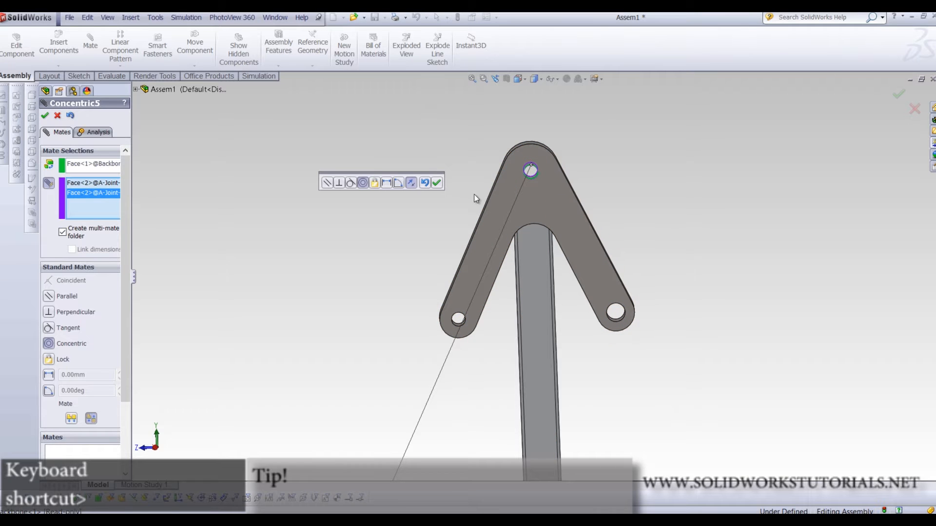
left_click(439, 183)
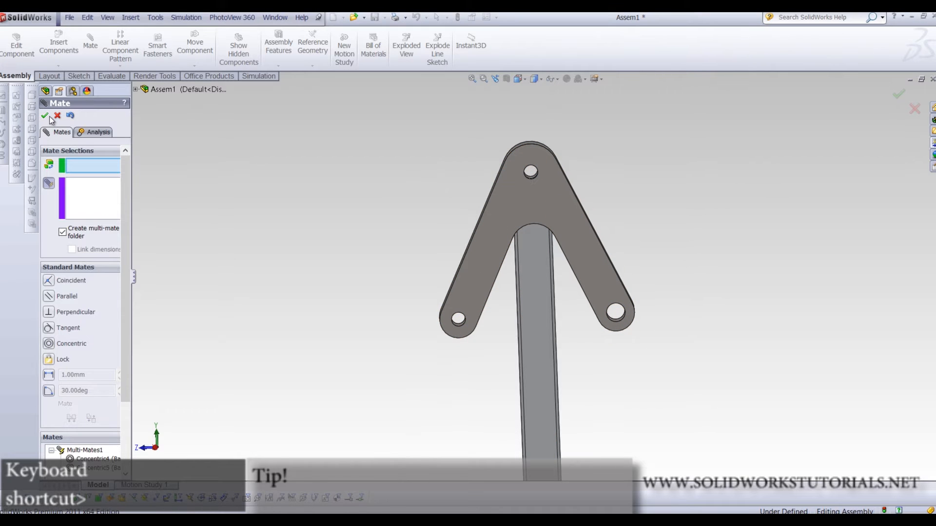
Leave multiple mate mode and add a coincident mate between the second A-Joint's inner face and the adjacent Backbone side face
left_click(53, 181)
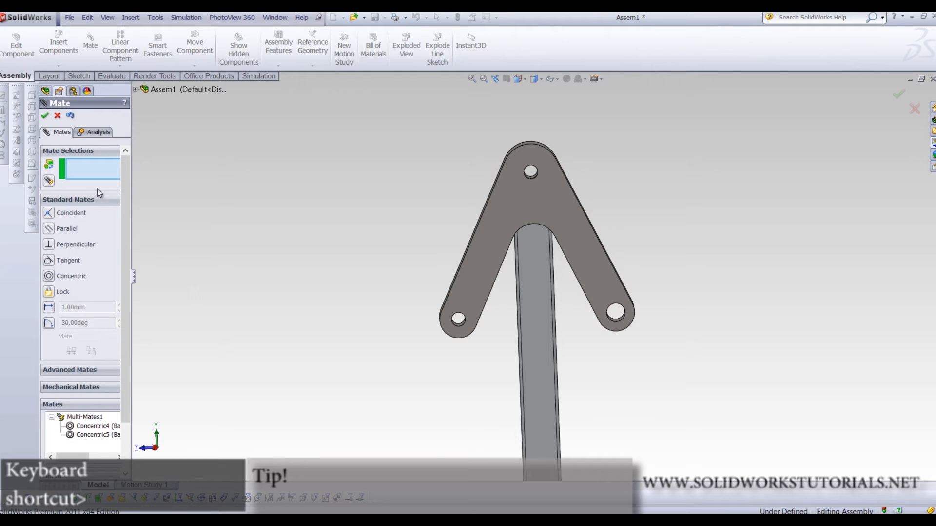
middle_click_drag(417, 219, 689, 198)
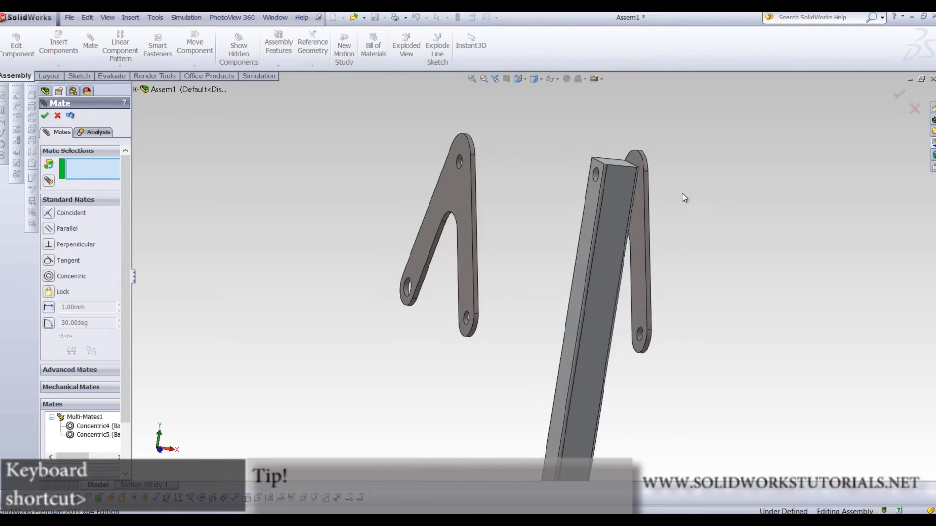
scroll(603, 204, "down", 5)
left_click(624, 202)
key("ctrl+8")
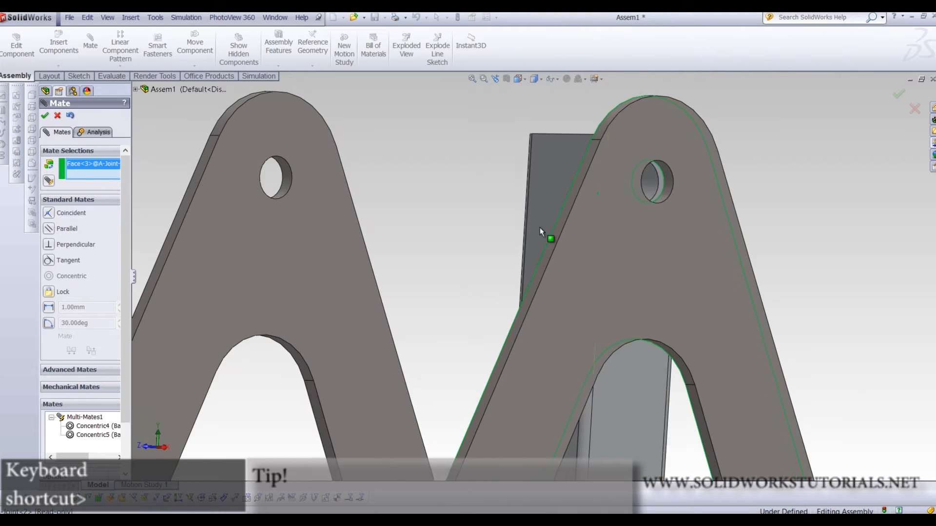
left_click(660, 371)
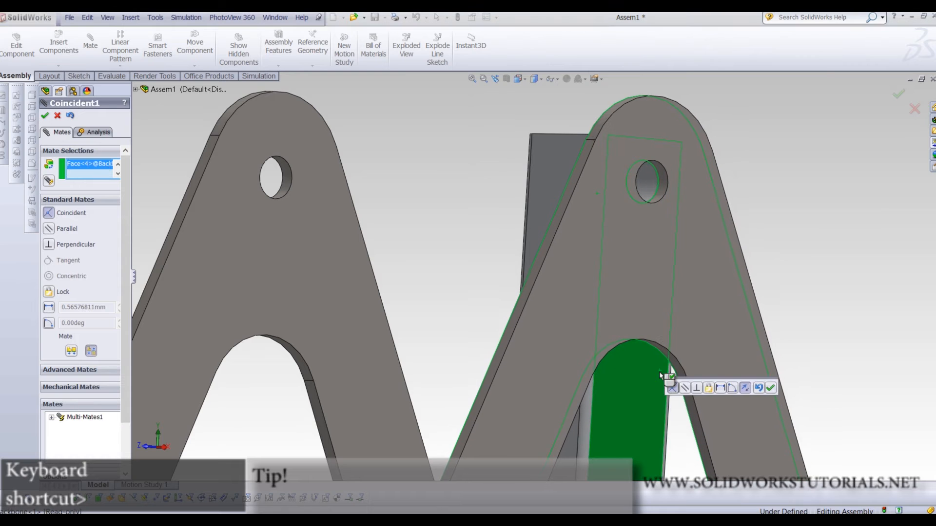
left_click(771, 388)
Add a coincident mate between the first A-Joint's inner face and the opposite side face of the Backbone
left_click(363, 268)
key("ctrl+8")
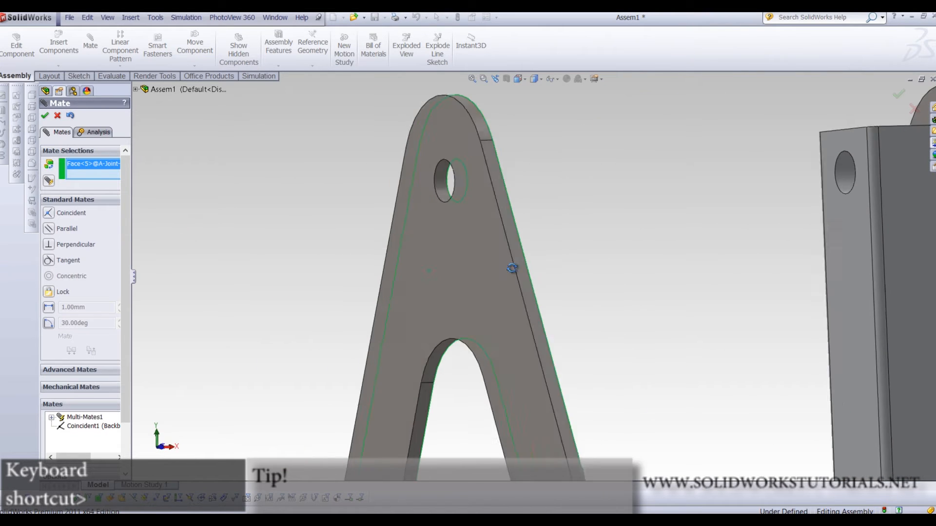
left_click(820, 229)
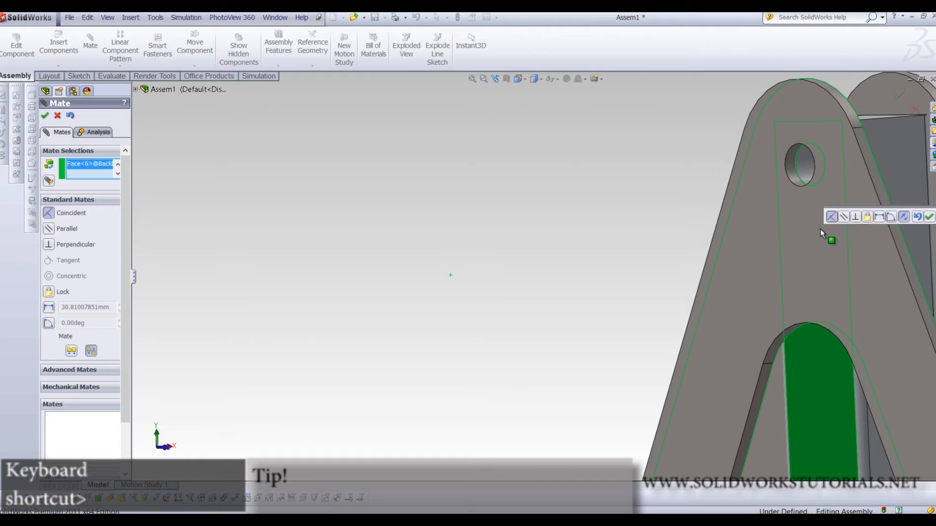
right_click(820, 230)
scroll(805, 240, "up", 5)
scroll(715, 326, "down", 4)
middle_click_drag(706, 322, 663, 329)
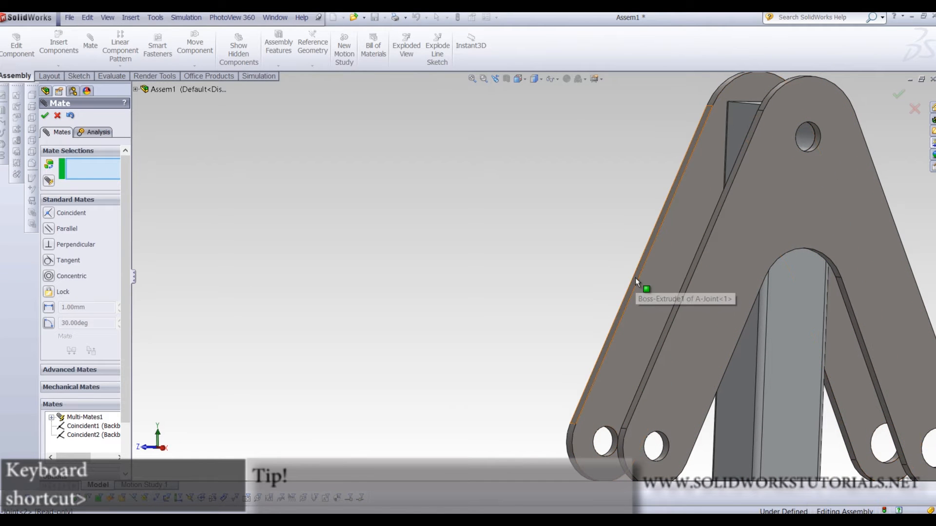
Add a parallel mate between the matching narrow edge faces of the two A-Joint plates and finish mating
left_click(50, 229)
scroll(706, 209, "down", 5)
left_click(644, 239)
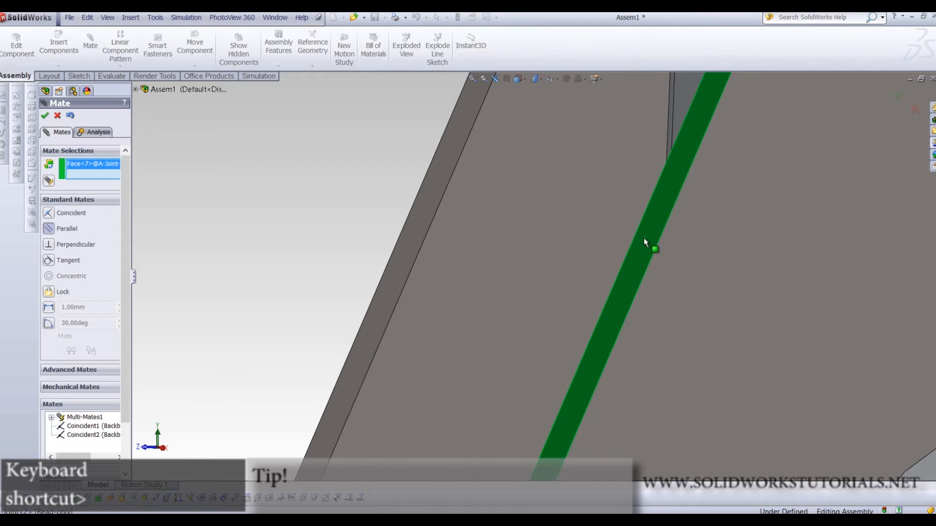
left_click(423, 220)
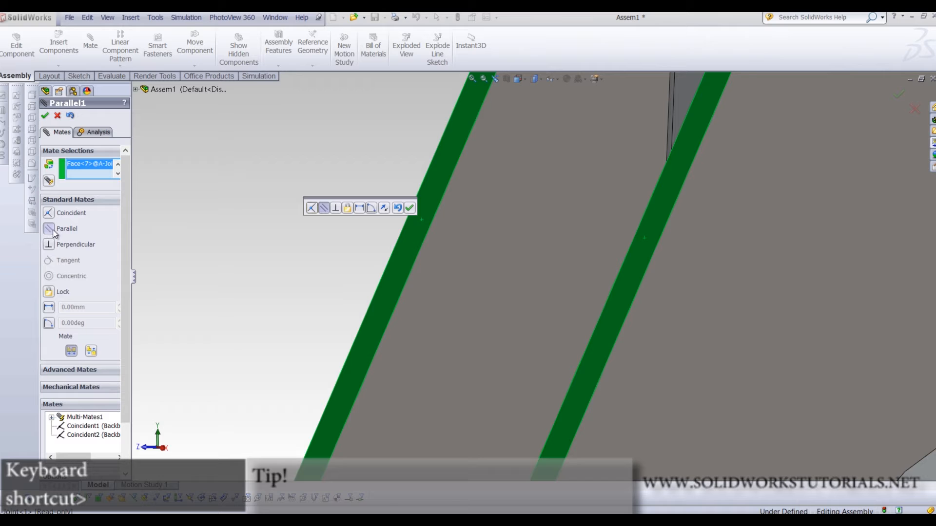
left_click(409, 208)
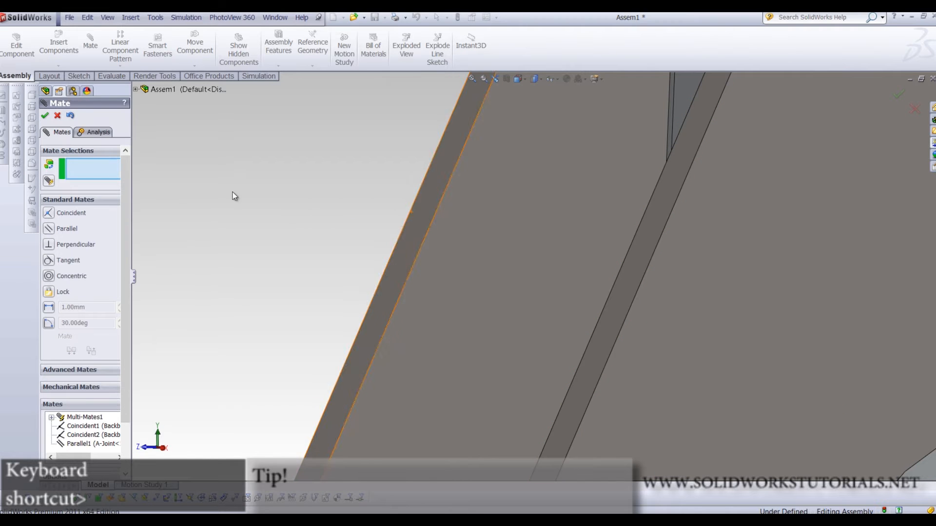
left_click(45, 117)
scroll(293, 141, "up", 8)
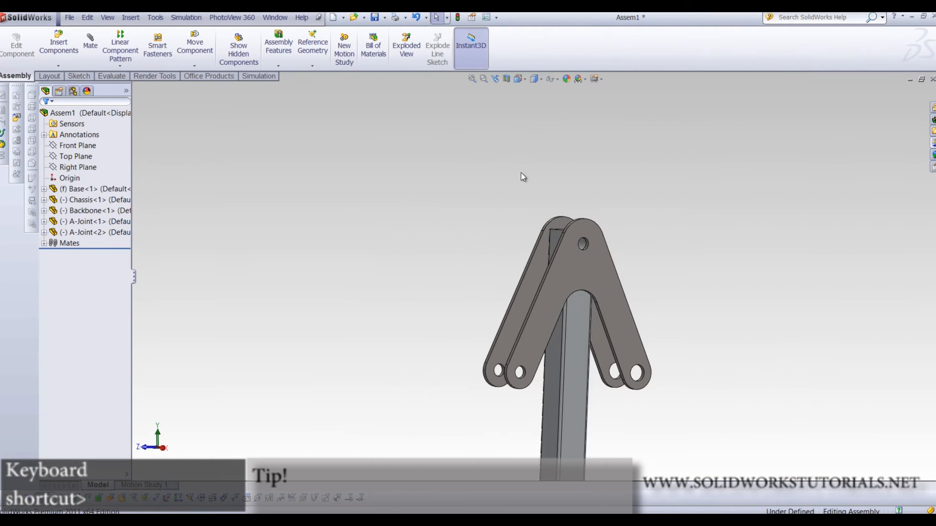
Swing the paired A-Joints about the Backbone's upper hole until their legs point sideways away from the Backbone
left_click_drag(530, 329, 454, 170)
left_click(379, 218)
Insert the M4x50 part from the open documents beside the A-Joints at the Backbone's upper end
scroll(390, 235, "up", 10)
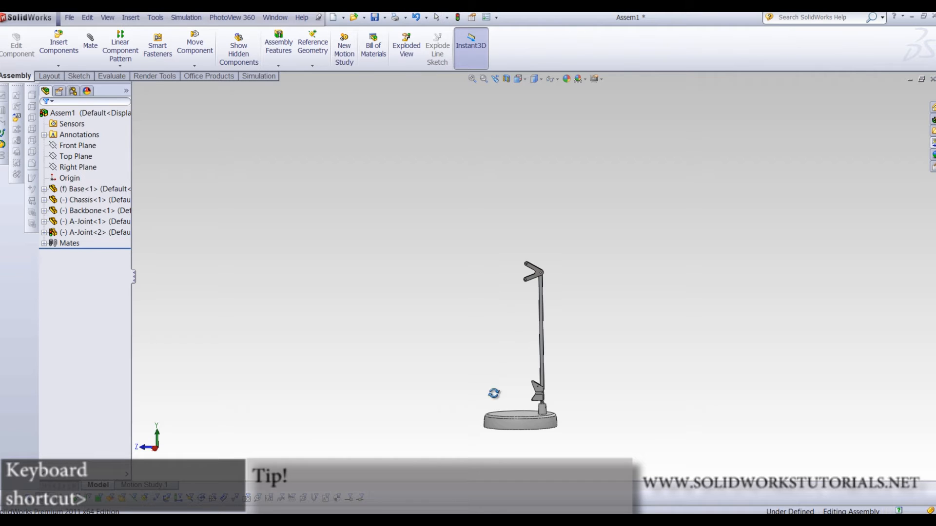
middle_click_drag(494, 394, 545, 387)
left_click(58, 44)
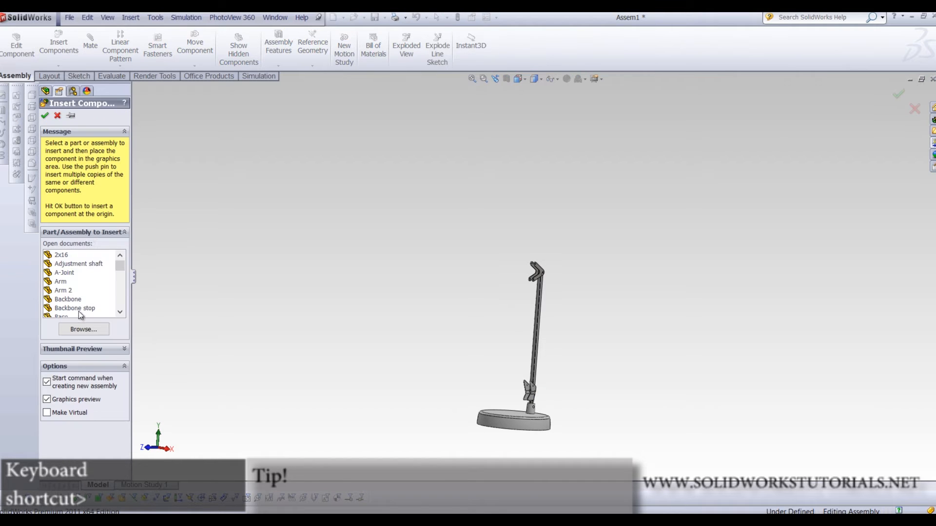
left_click_drag(118, 269, 122, 301)
left_click(75, 292)
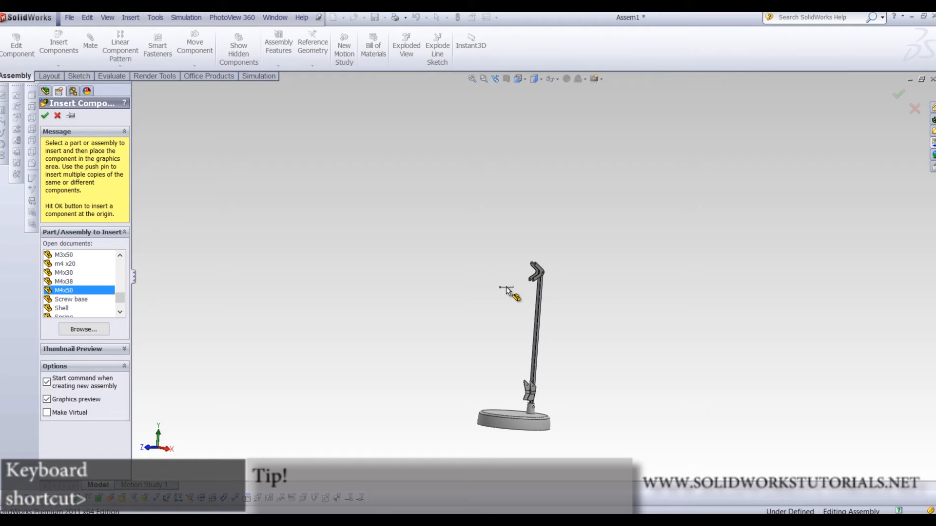
left_click(512, 259)
Add a concentric mate between the M4x50 cylinder and the A-Joints' lower end hole, and slide it through both plates
scroll(532, 277, "up", 6)
scroll(472, 211, "up", 5)
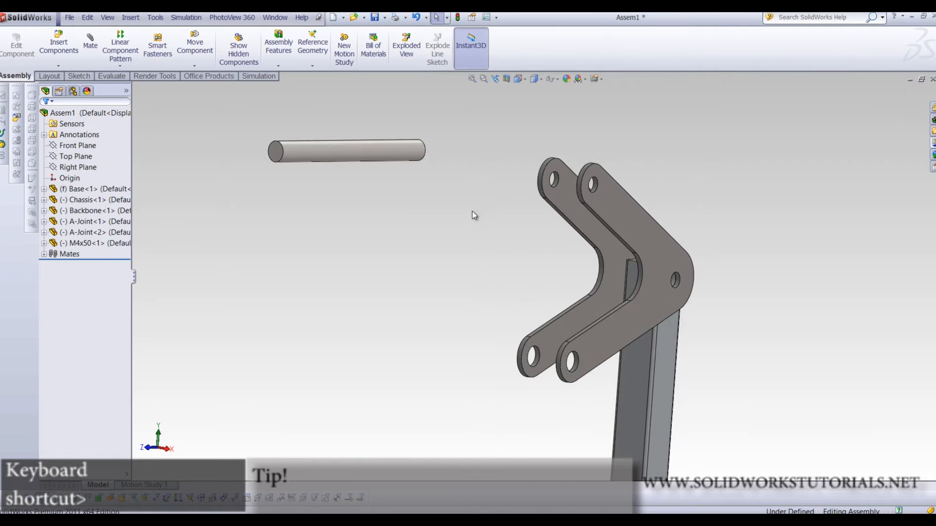
left_click(362, 146)
left_click(91, 41)
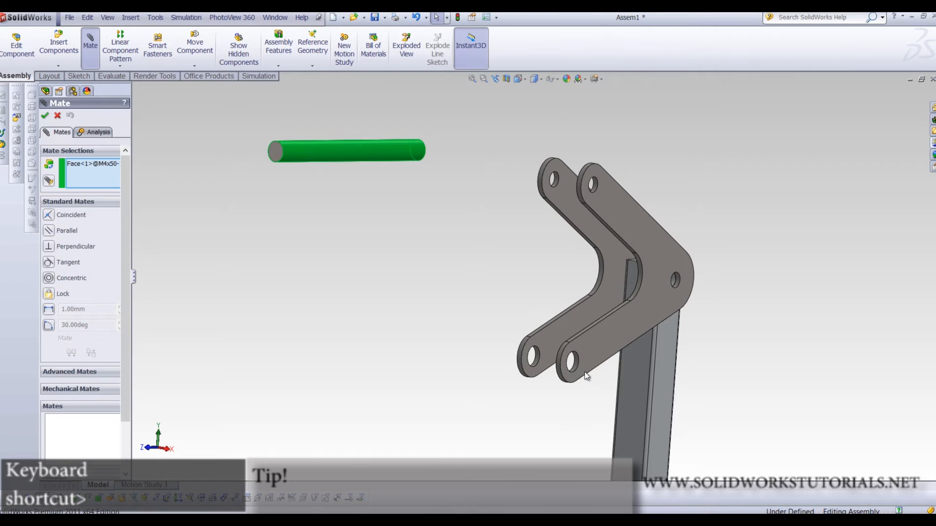
scroll(584, 373, "up", 5)
left_click(542, 283)
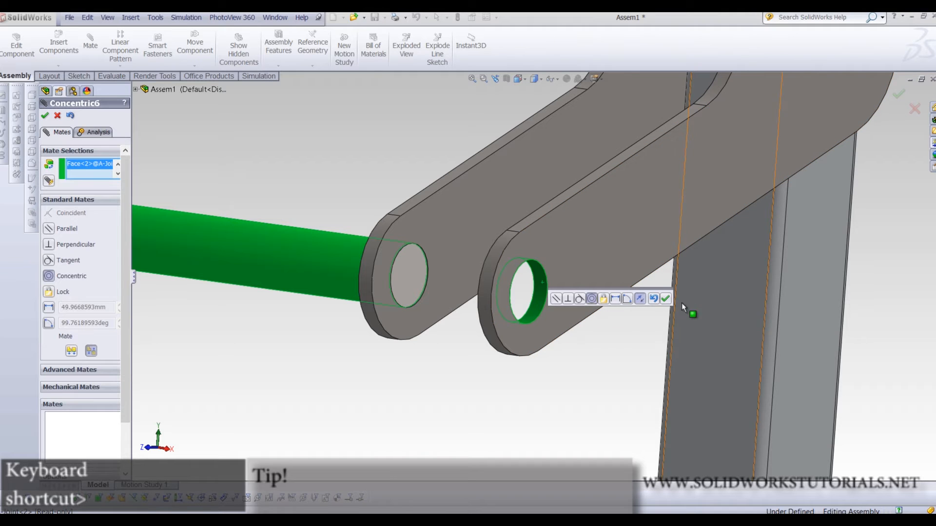
left_click(662, 298)
left_click_drag(239, 260, 710, 345)
Start an advanced width mate with the two flat end faces of the M4x50 as the width selections
key("ctrl+1")
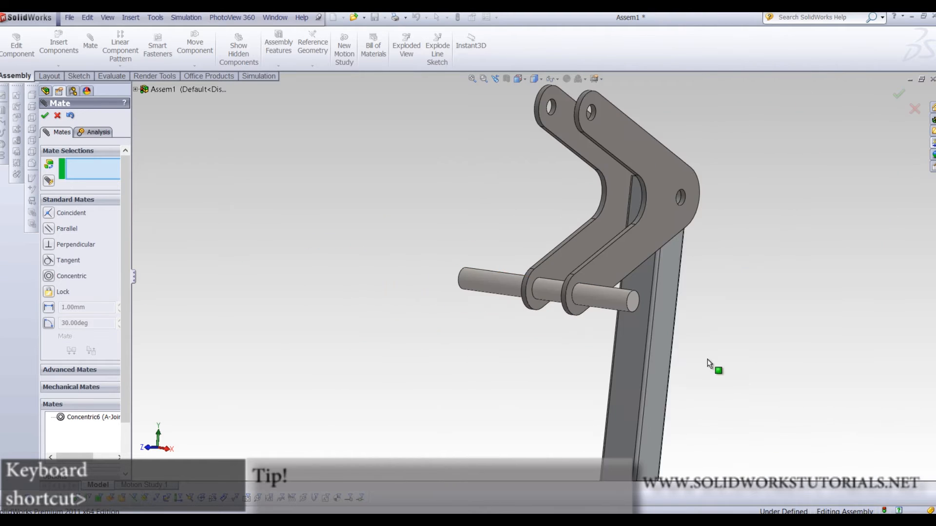
scroll(692, 288, "down", 5)
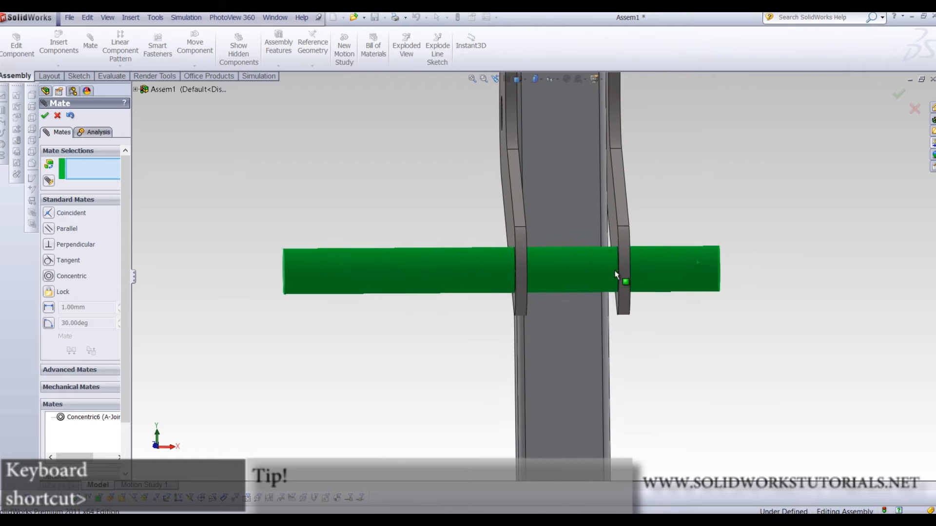
left_click(58, 371)
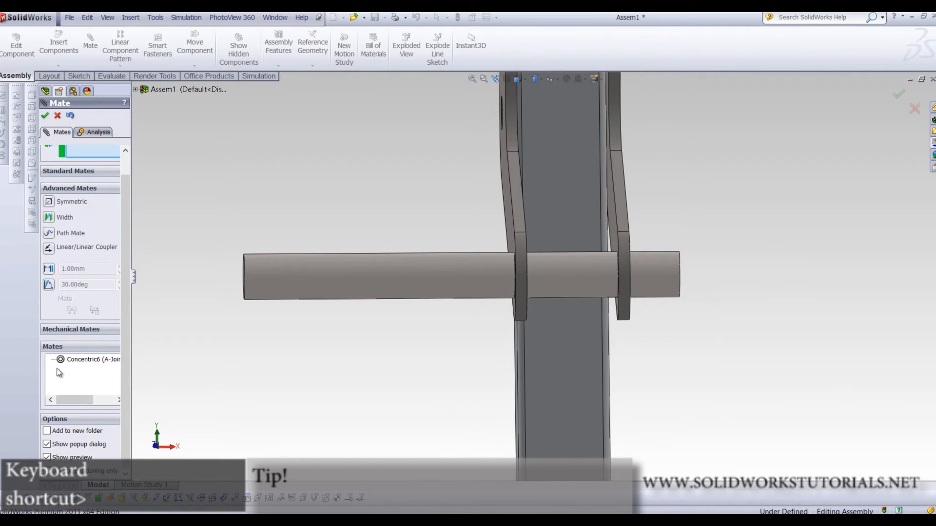
left_click(52, 218)
scroll(466, 238, "down", 1)
middle_click_drag(466, 239, 409, 253)
scroll(464, 250, "up", 2)
scroll(465, 253, "up", 2)
left_click(713, 339)
middle_click_drag(712, 343, 557, 311)
left_click(405, 284)
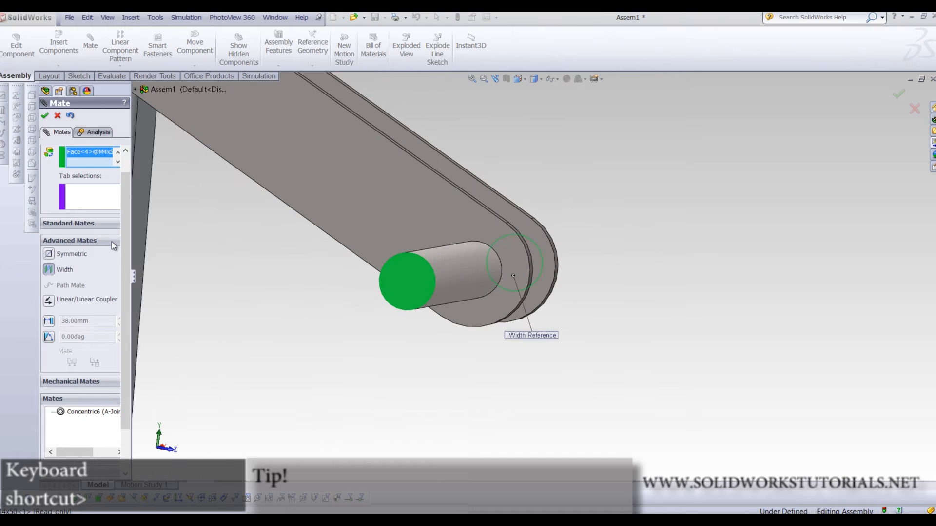
Use the outer faces of the two A-Joints as the tab selections, apply the width mate and finish mating
left_click(88, 201)
left_click(390, 224)
middle_click_drag(569, 253, 675, 191)
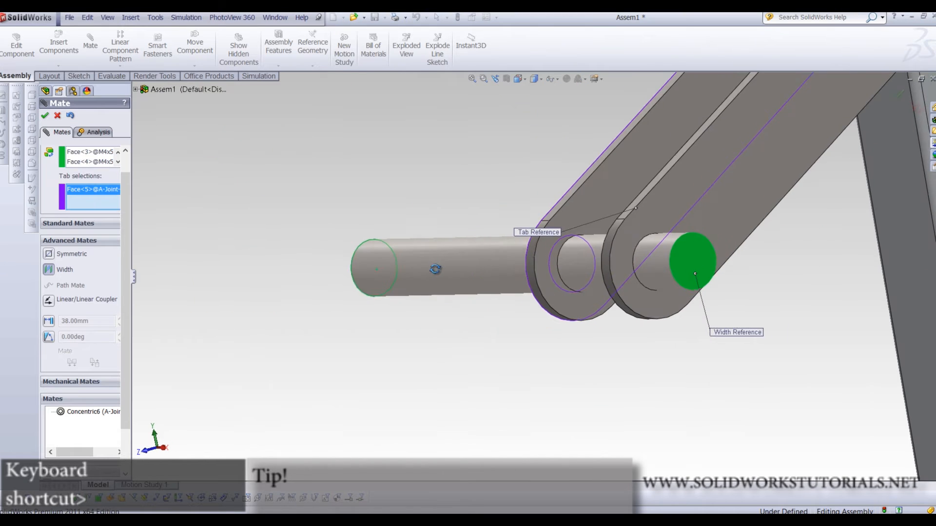
left_click(677, 190)
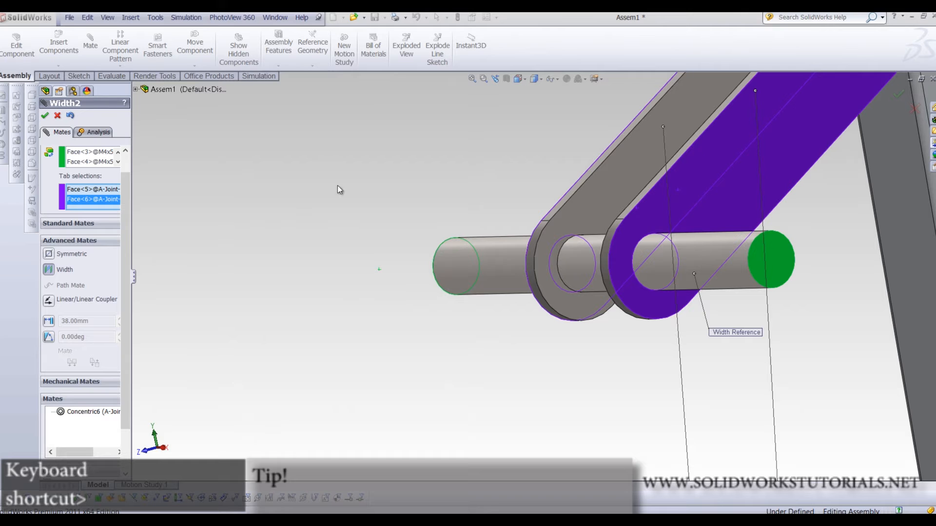
left_click(44, 116)
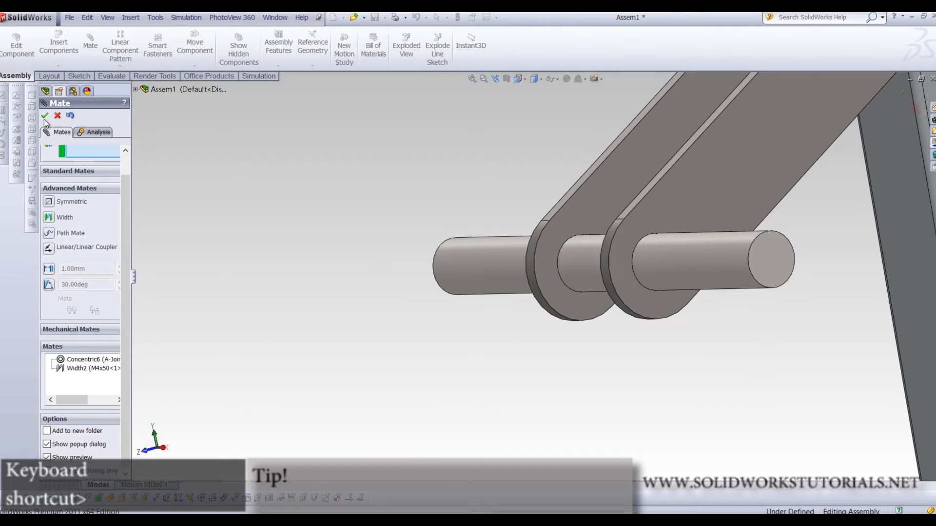
left_click(45, 116)
Insert the Leg part beside the Backbone and create a second copy of it next to the first
key("f")
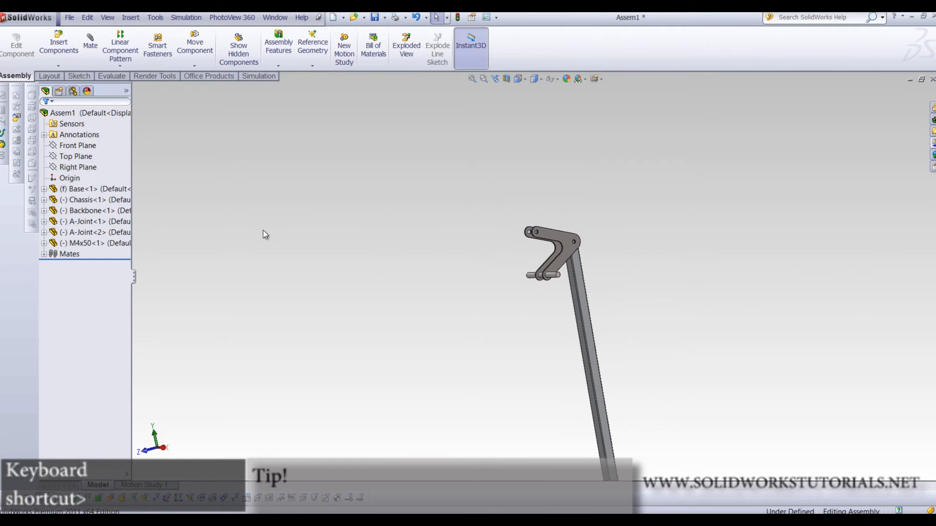
middle_click_drag(504, 276, 558, 337)
scroll(561, 342, "up", 3)
scroll(574, 403, "down", 2)
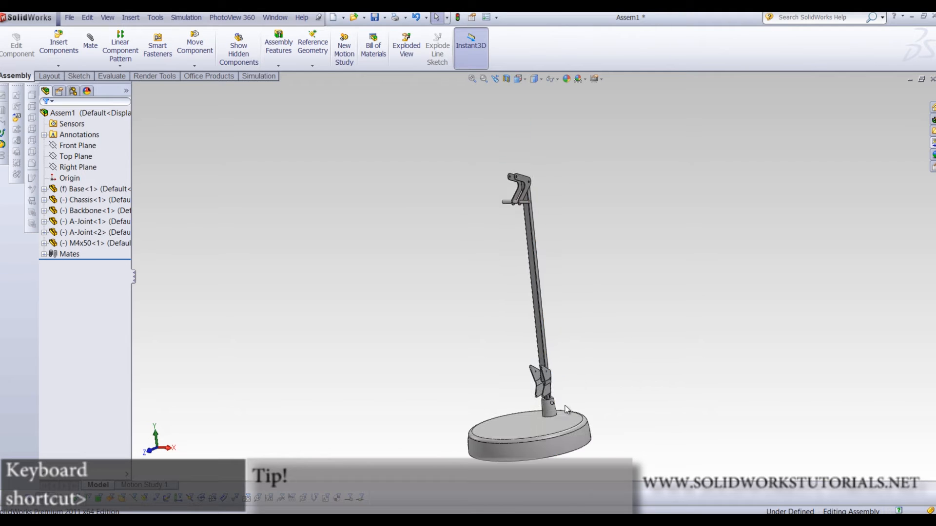
scroll(502, 291, "up", 3)
left_click(71, 39)
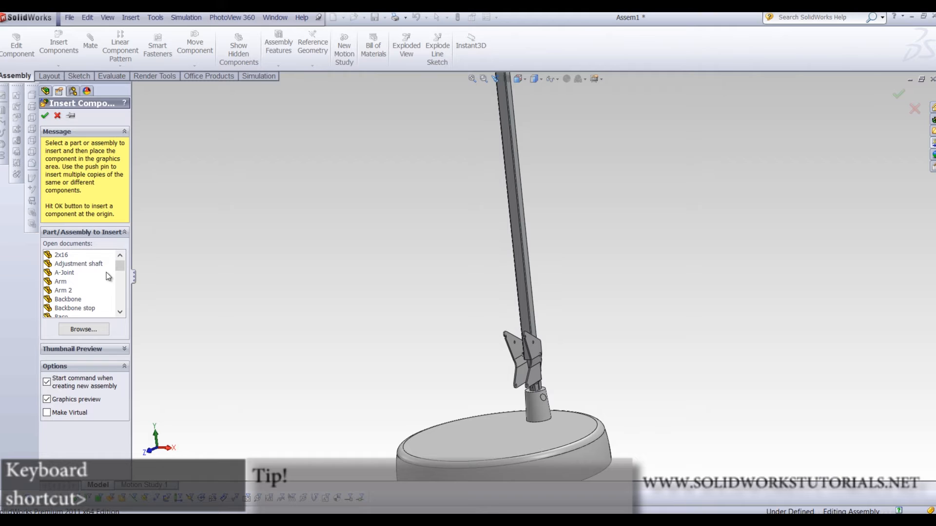
left_click_drag(119, 267, 120, 299)
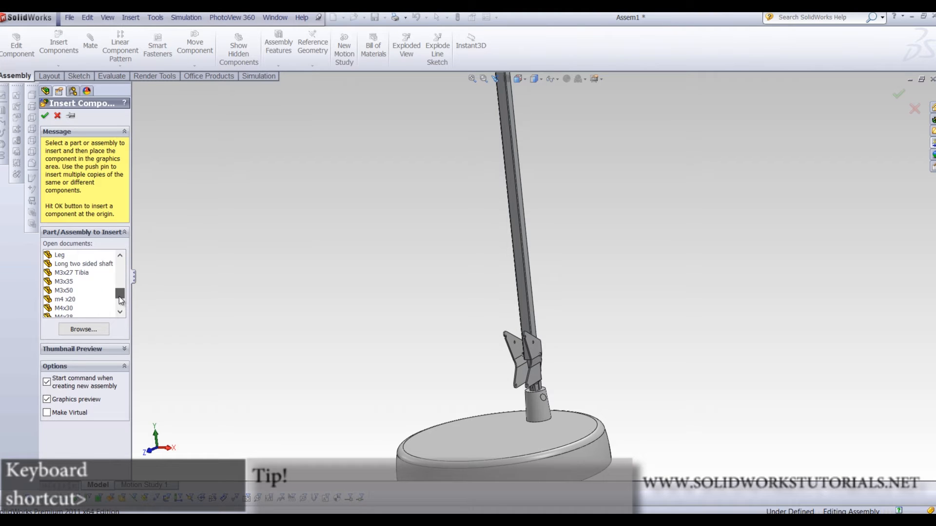
left_click_drag(121, 298, 121, 294)
left_click(59, 283)
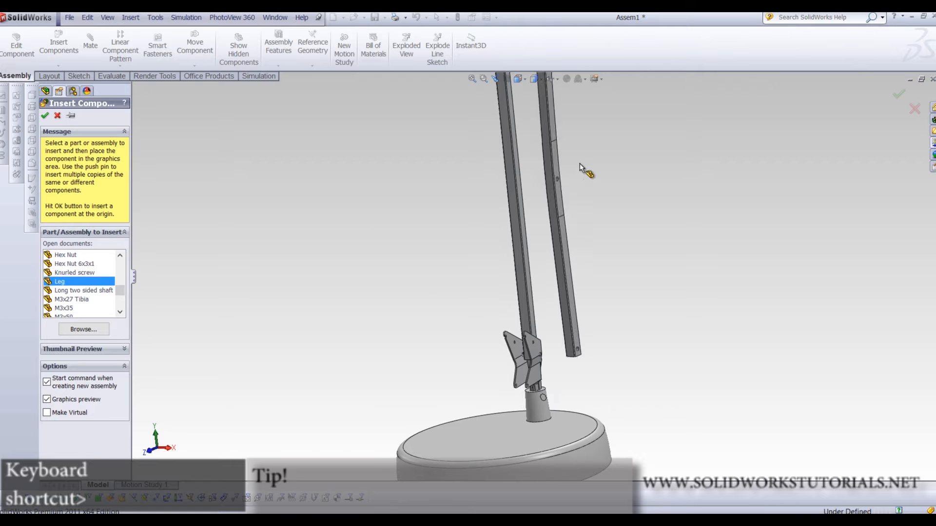
left_click(597, 164)
left_click_drag(598, 164, 688, 166, "ctrl")
left_click(585, 285)
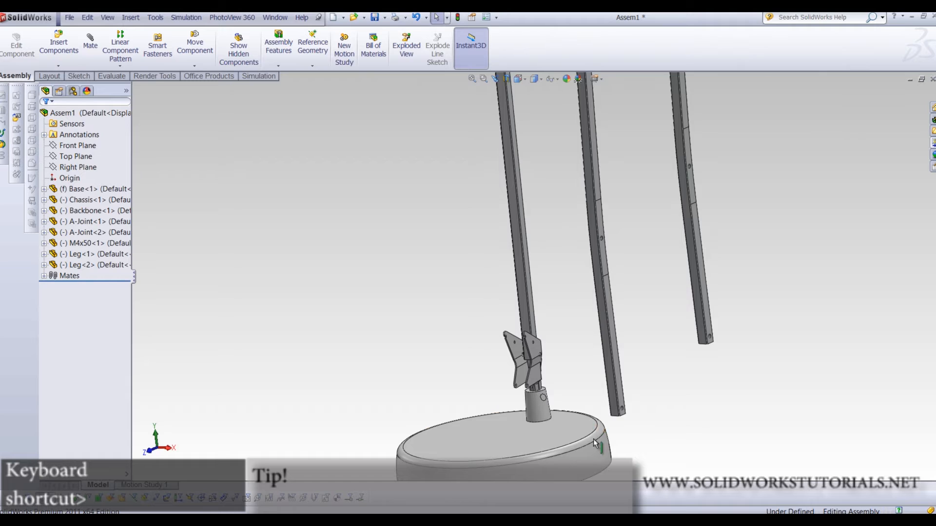
scroll(593, 405, "down", 4)
scroll(595, 382, "up", 5)
scroll(630, 268, "down", 3)
scroll(631, 244, "up", 3)
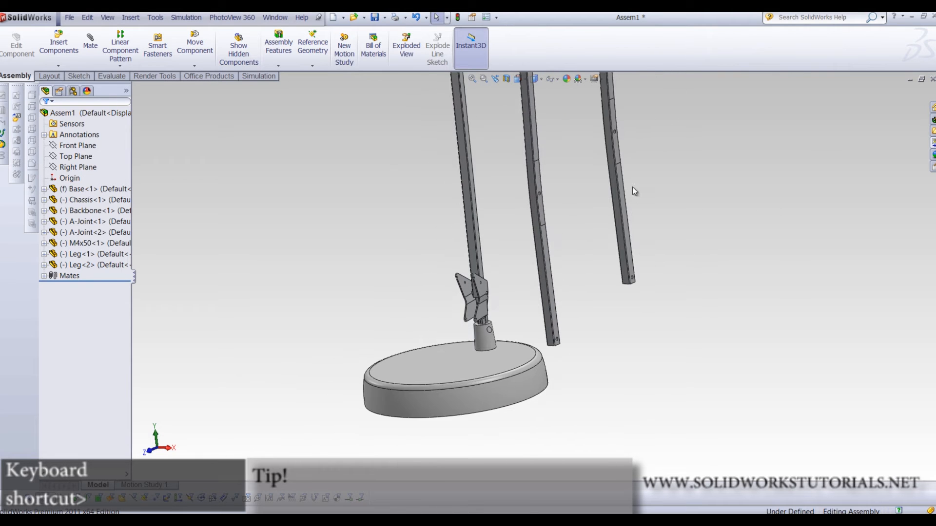
middle_click_drag(633, 186, 564, 167)
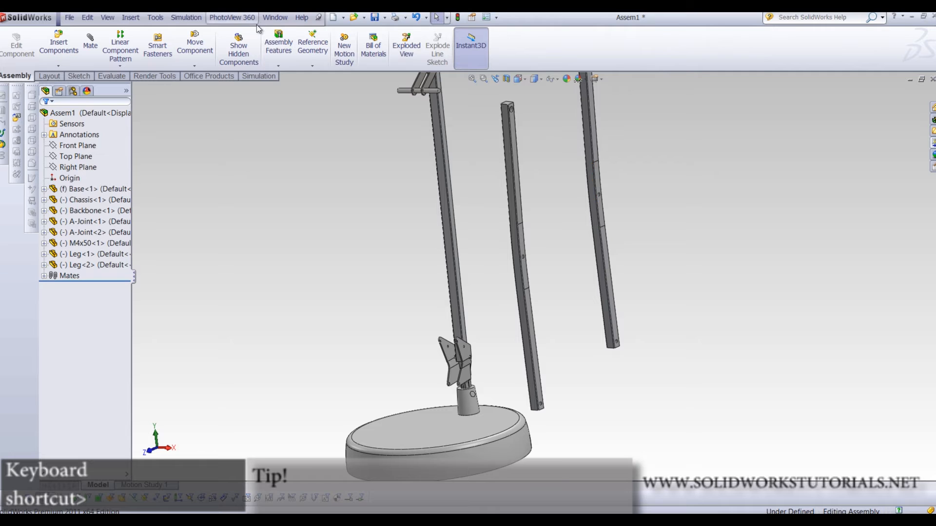
left_click(193, 67)
left_click(198, 90)
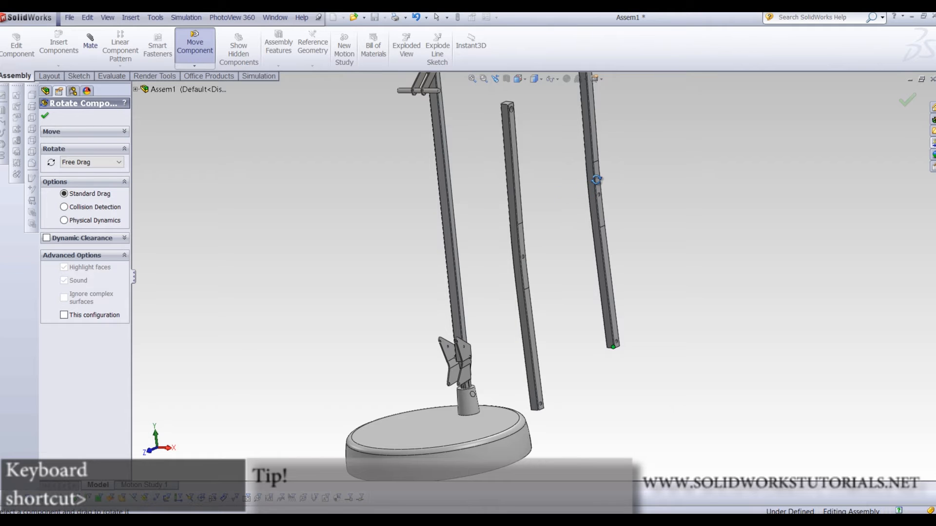
scroll(564, 179, "down", 5)
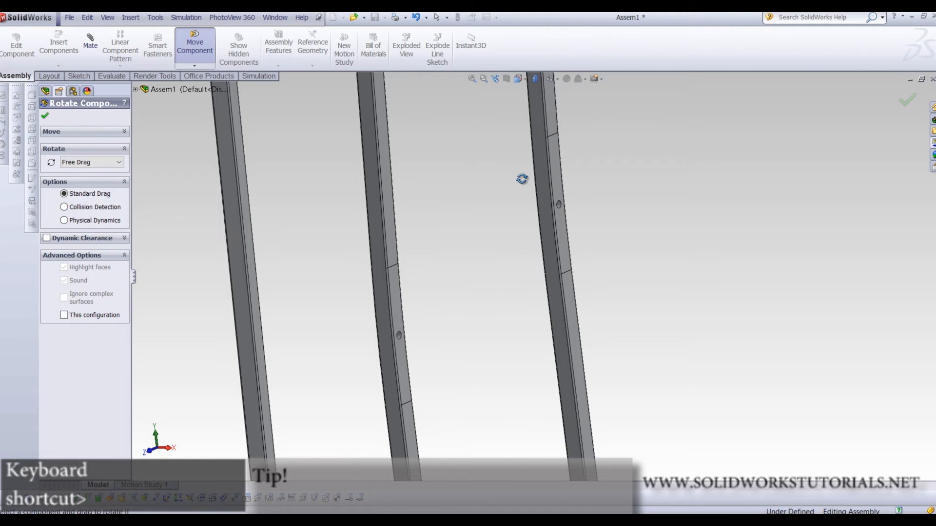
scroll(552, 164, "up", 5)
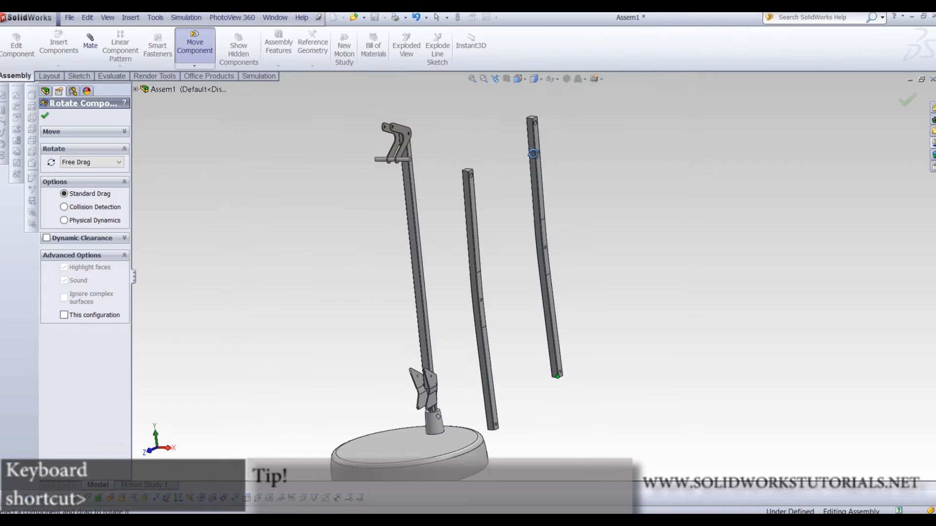
left_click(45, 117)
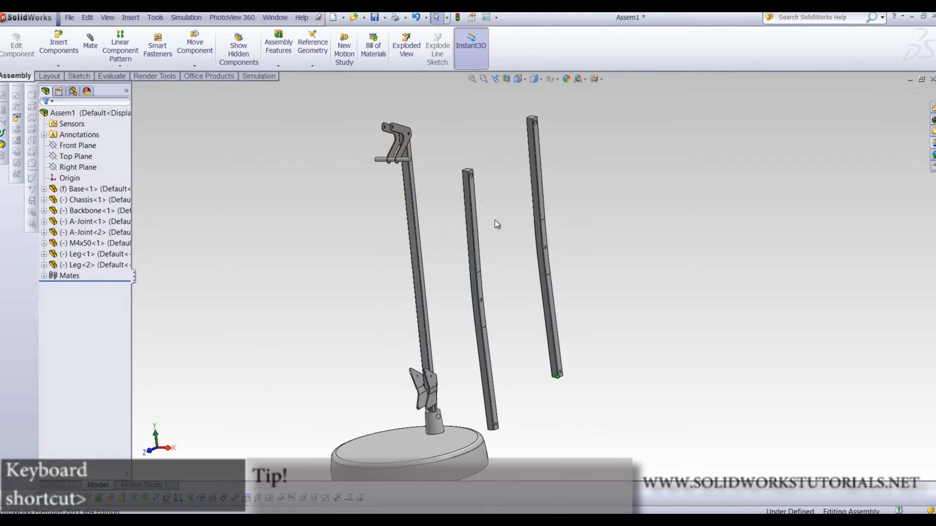
Rotate the second Leg freely with Rotate Component so that it tilts relative to the first Leg
scroll(501, 229, "down", 3)
left_click(583, 151)
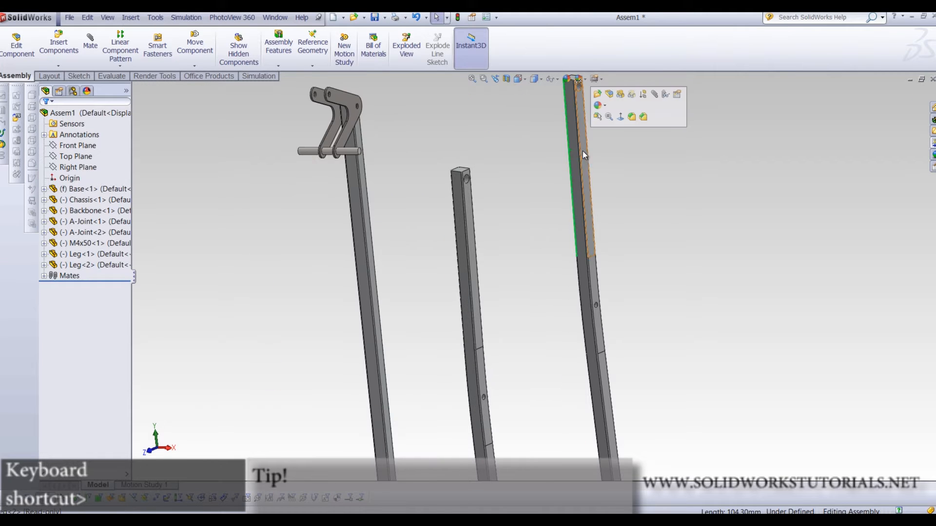
left_click(194, 66)
left_click(214, 87)
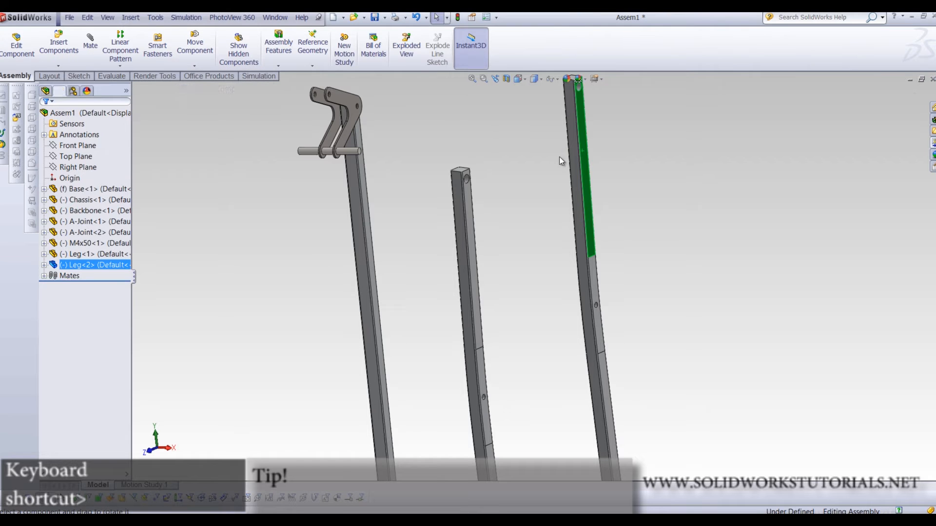
left_click_drag(585, 173, 503, 211)
left_click(44, 117)
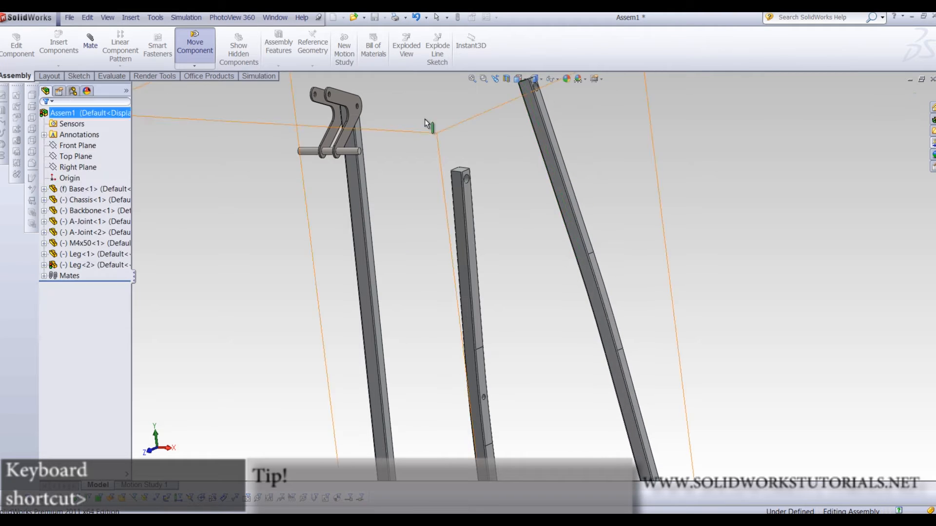
Examine the Legs' end holes, the Chassis plate holes and the M4x50 pin to see where the Legs attach
key("f")
scroll(530, 345, "down", 5)
scroll(530, 345, "up", 5)
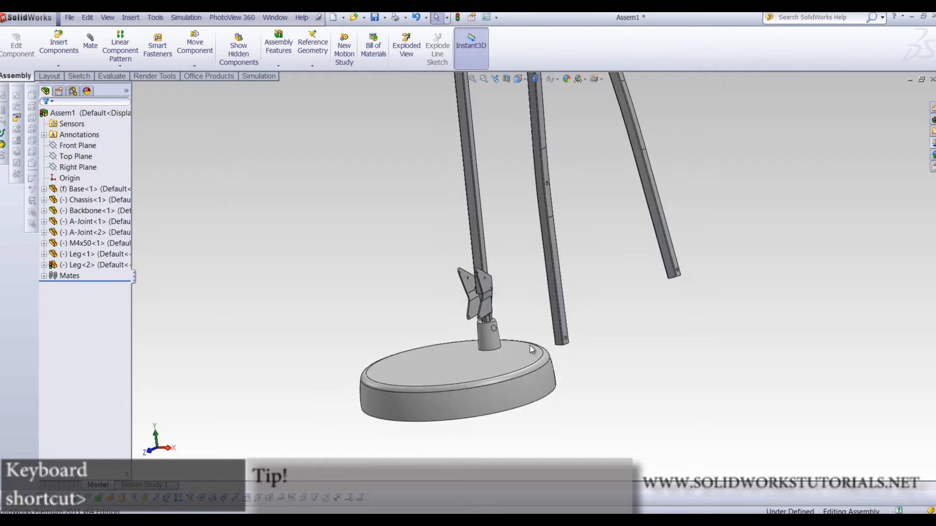
scroll(558, 270, "down", 8)
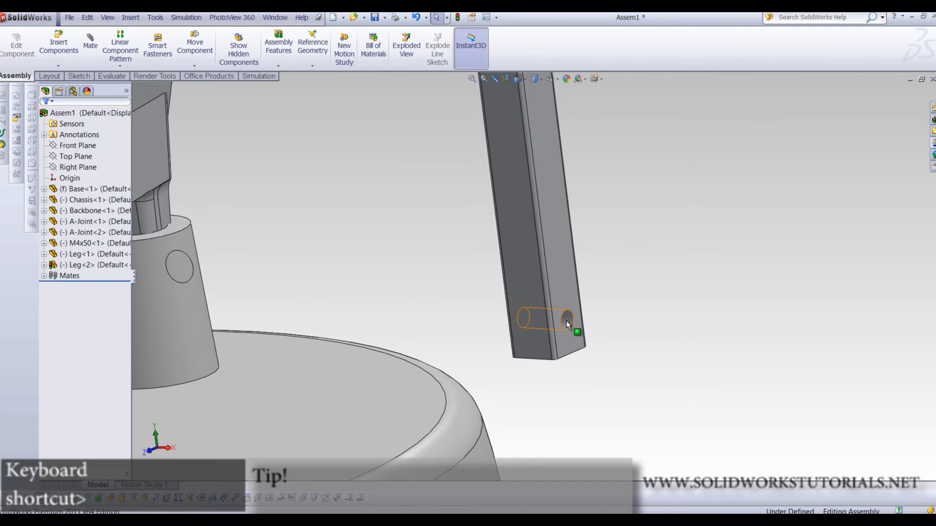
scroll(566, 321, "up", 4)
scroll(215, 267, "down", 6)
scroll(222, 271, "up", 5)
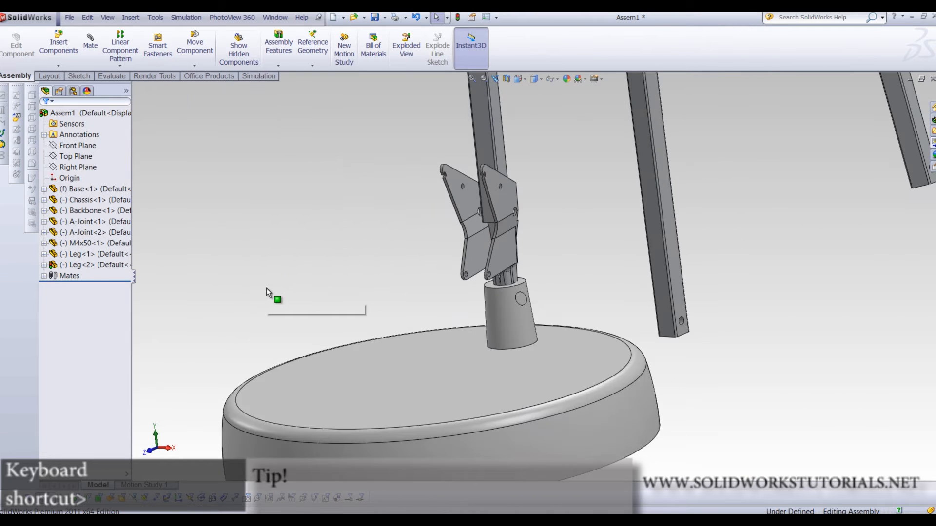
scroll(815, 204, "down", 3)
scroll(602, 259, "down", 4)
scroll(597, 292, "up", 5)
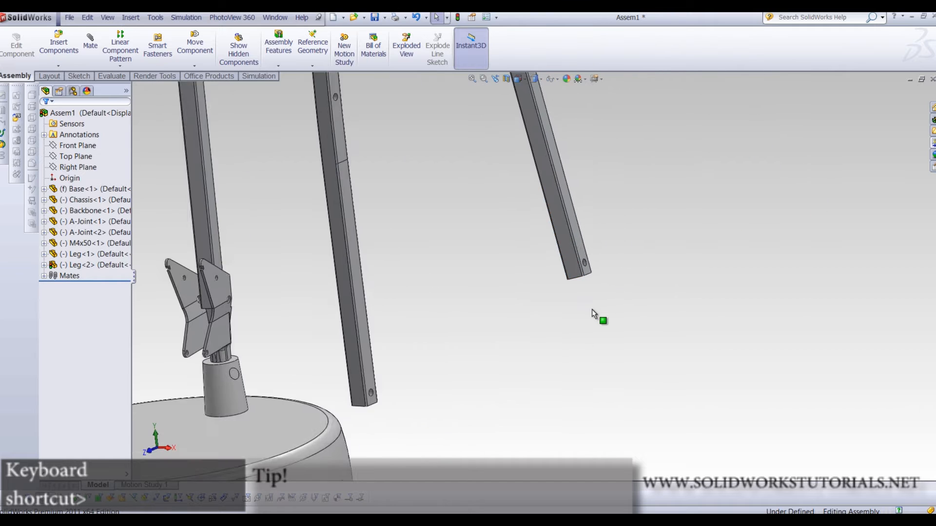
scroll(583, 215, "down", 4)
scroll(409, 170, "down", 3)
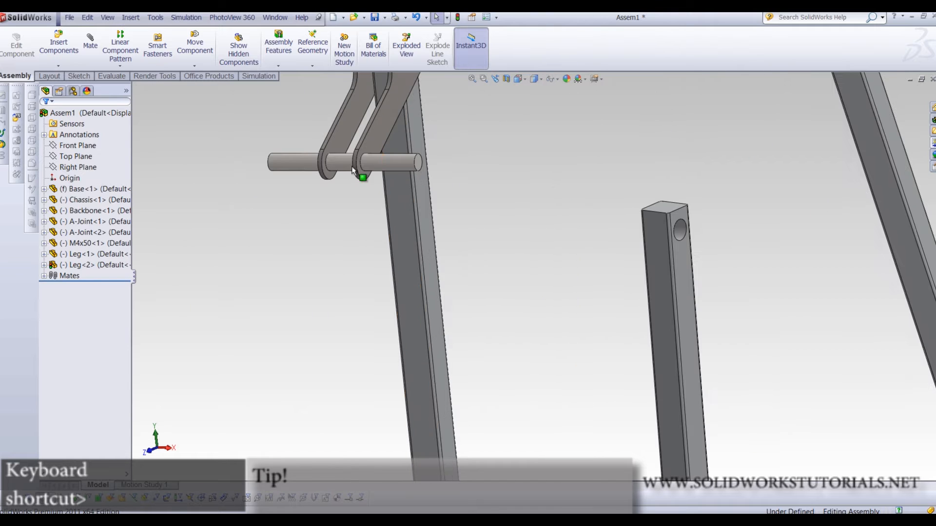
scroll(429, 235, "up", 3)
scroll(673, 131, "up", 5)
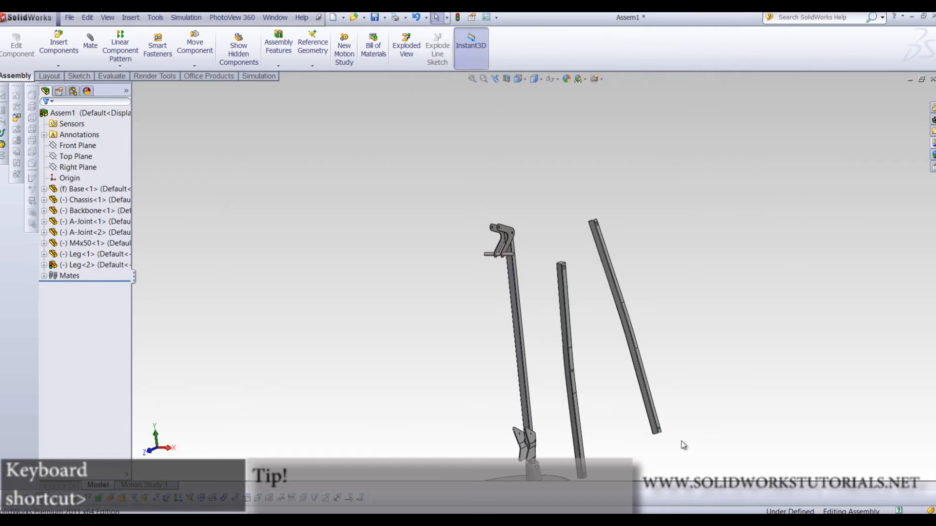
scroll(559, 397, "down", 4)
scroll(533, 341, "down", 3)
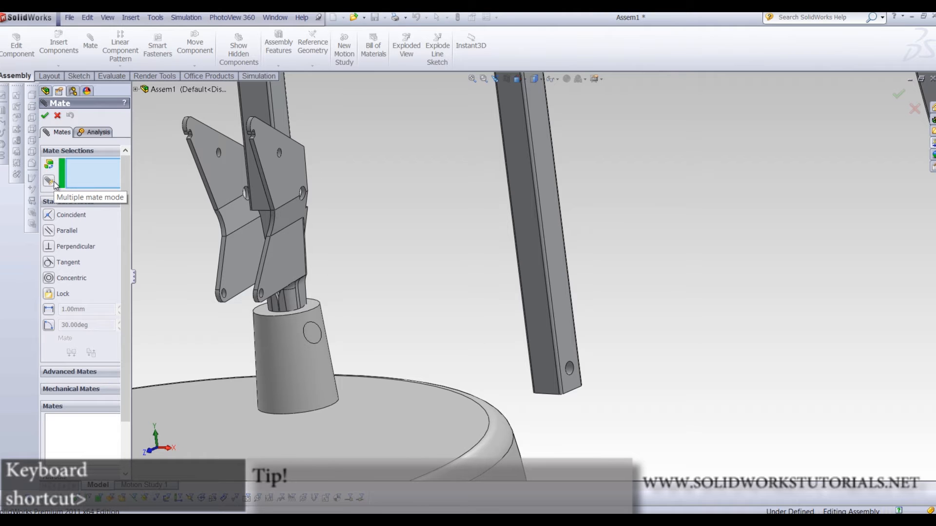
Mate the first Leg's lower end hole concentric with the lower hole of the Chassis plate
scroll(560, 320, "down", 10)
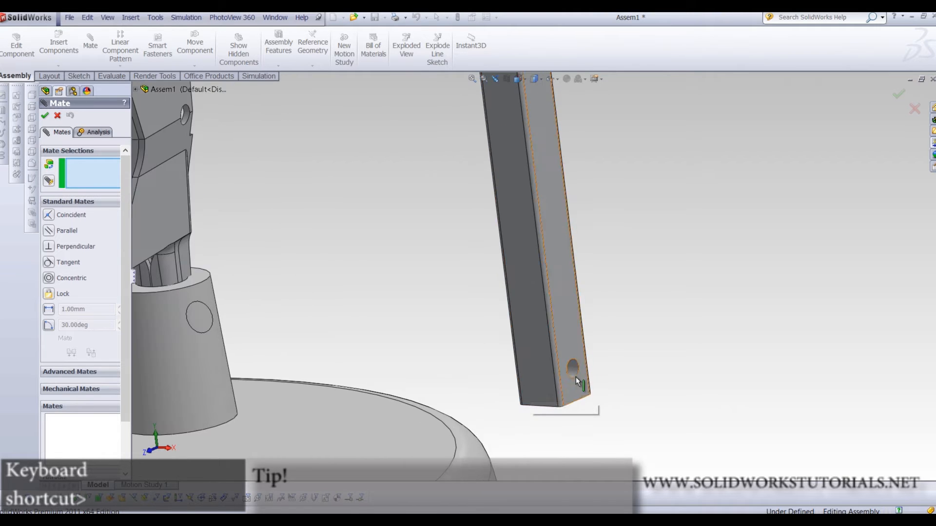
scroll(549, 279, "up", 8)
scroll(525, 273, "down", 10)
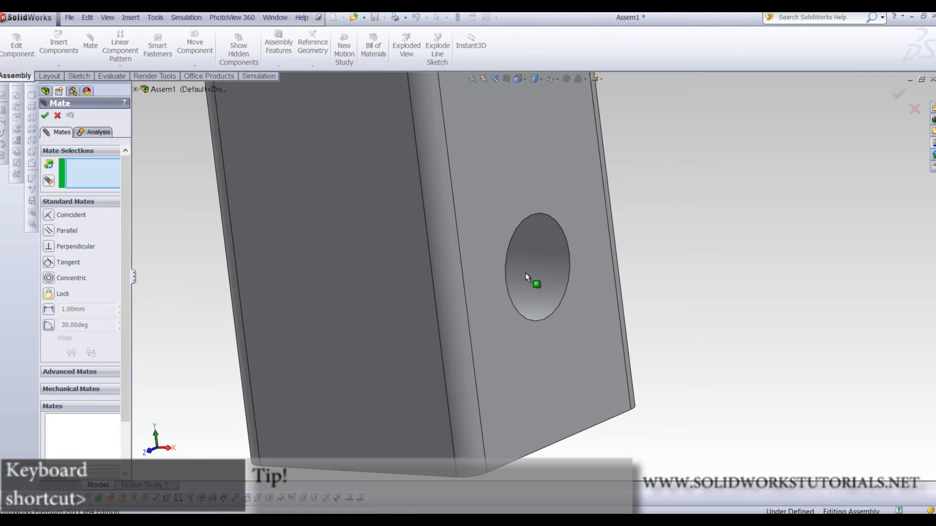
left_click(525, 269)
scroll(525, 271, "up", 6)
scroll(525, 270, "up", 8)
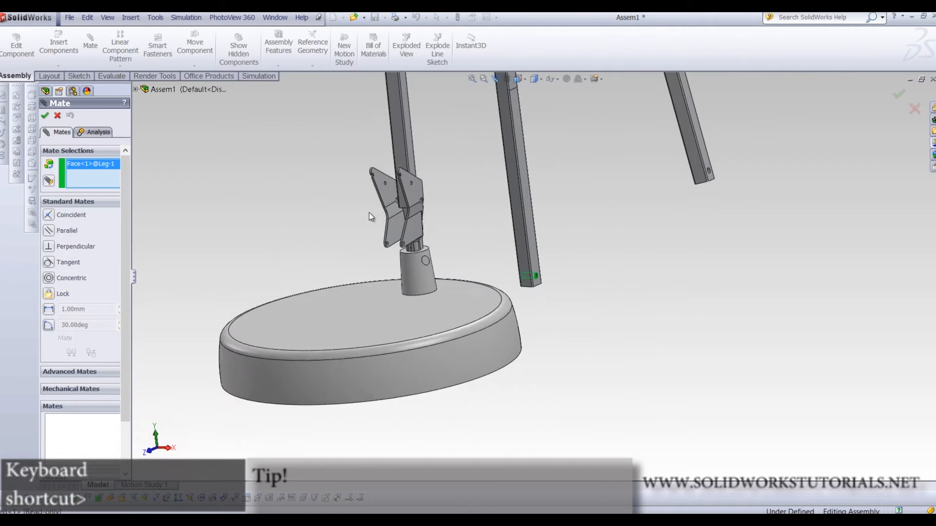
scroll(431, 286, "down", 12)
left_click(446, 276)
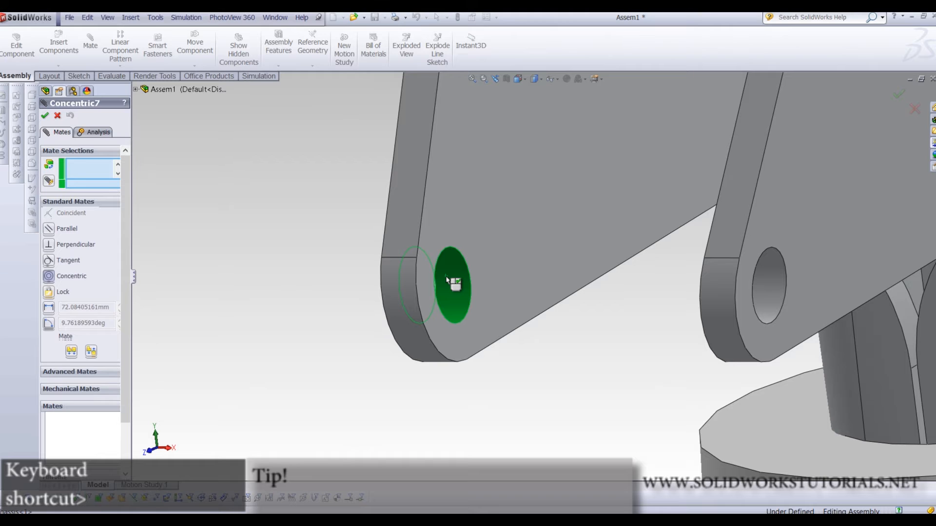
scroll(390, 283, "up", 10)
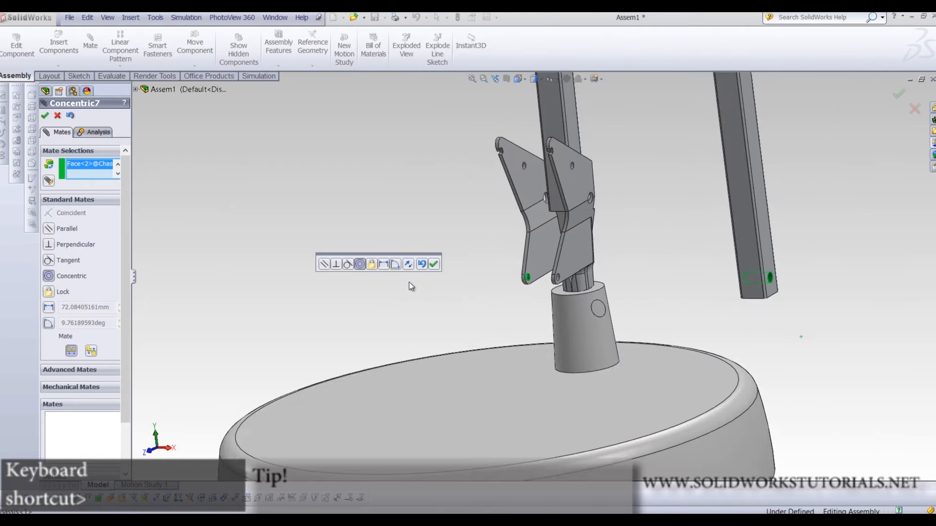
left_click(434, 265)
Mate the second Leg's lower end hole concentric with the same lower hole in the Chassis plate
scroll(691, 230, "up", 4)
scroll(665, 306, "down", 10)
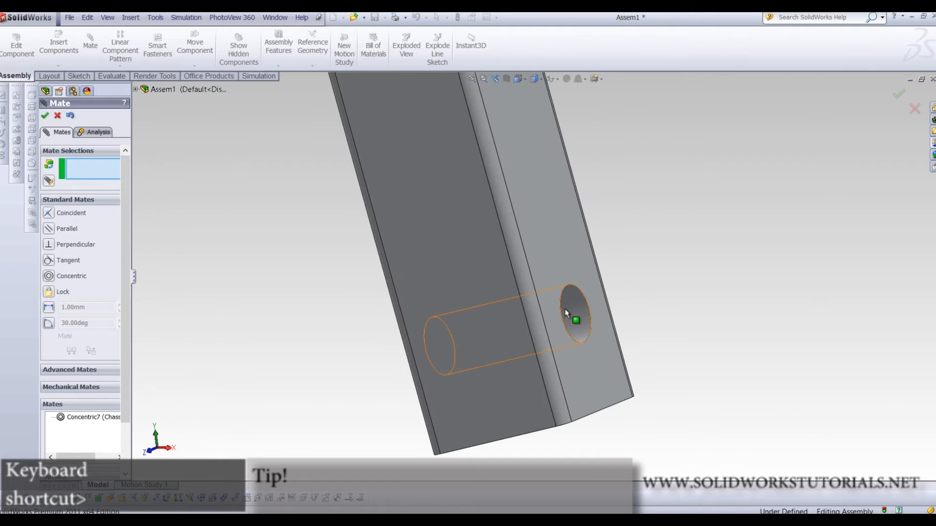
scroll(556, 298, "up", 3)
scroll(543, 280, "down", 2)
left_click(543, 279)
scroll(542, 278, "up", 5)
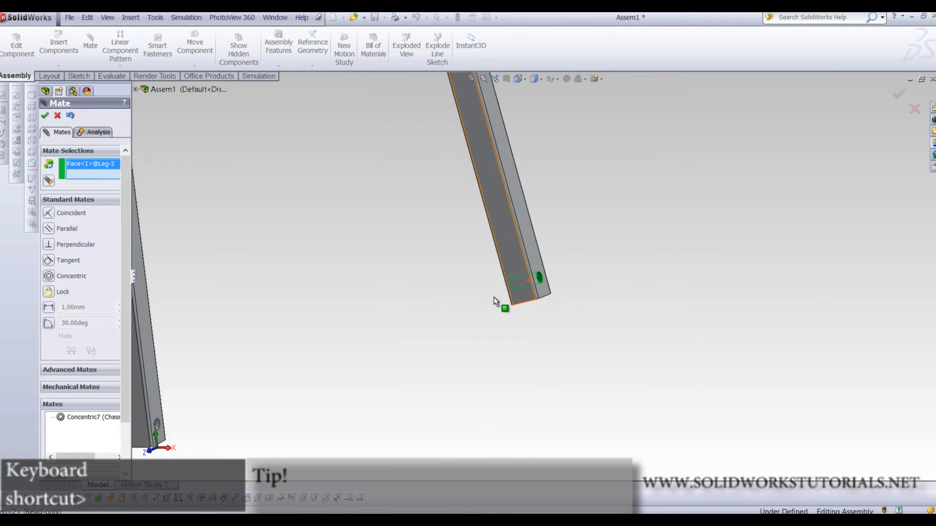
scroll(338, 326, "down", 8)
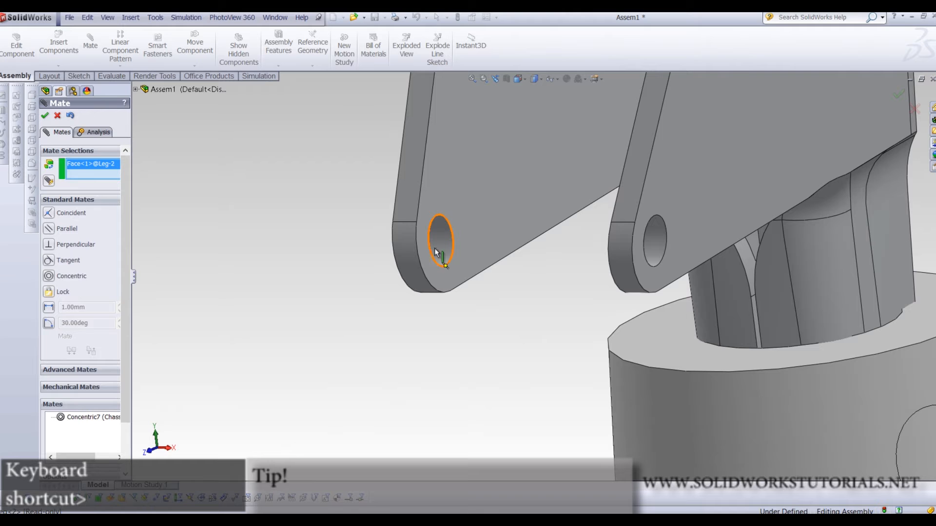
left_click(434, 253)
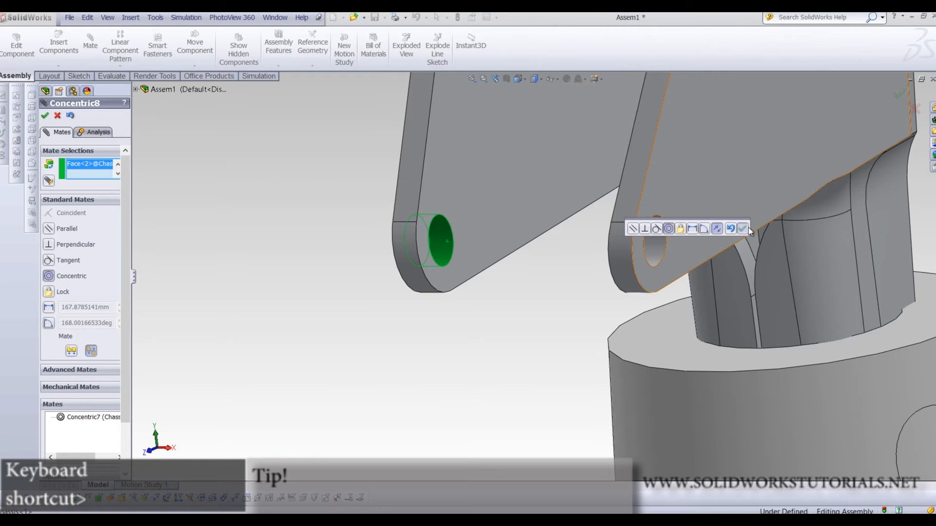
left_click(748, 227)
Move the Legs sideways so one stands on each side of the Backbone, and finish mating
scroll(717, 299, "up", 5)
scroll(712, 301, "down", 3)
left_click_drag(695, 259, 429, 270)
scroll(439, 272, "up", 5)
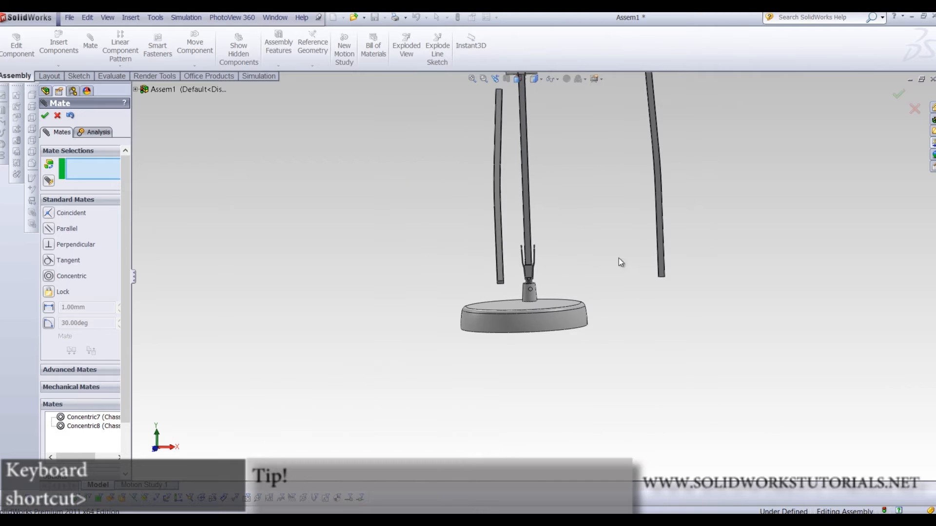
scroll(636, 263, "down", 2)
left_click_drag(675, 277, 452, 275)
scroll(514, 359, "up", 6)
key("Escape")
Try to mate the second Leg's upper hole concentric with the M4x50 pin while the A-Joint is fixed
middle_click_drag(633, 219, 495, 201)
scroll(496, 201, "down", 6)
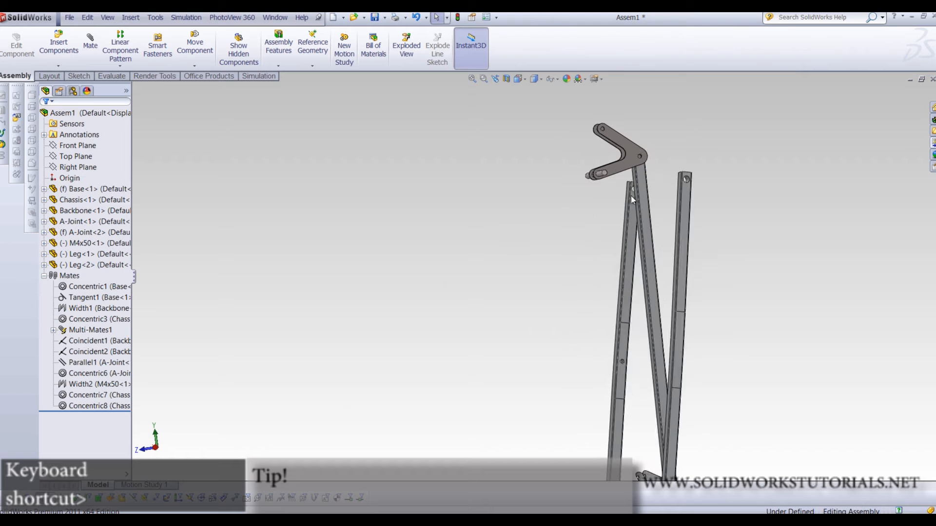
scroll(644, 164, "down", 3)
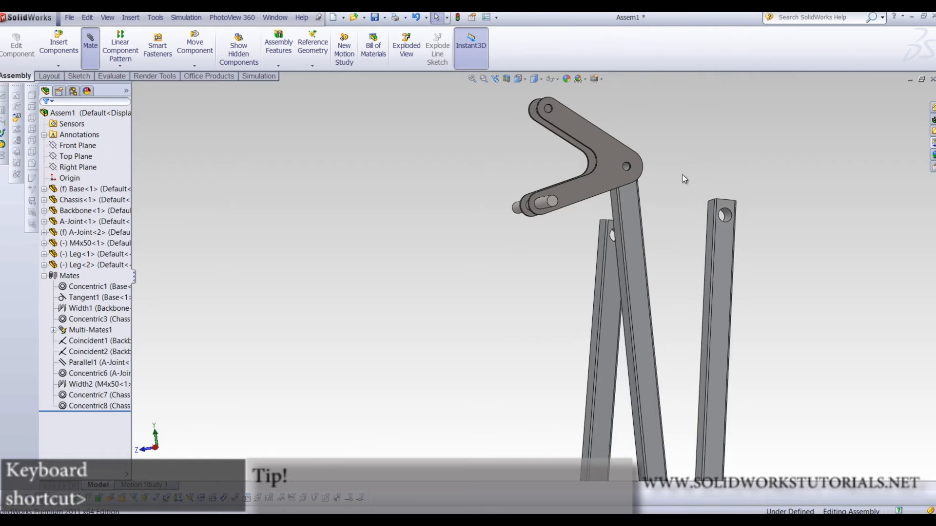
key("m")
scroll(689, 247, "down", 5)
left_click(668, 250)
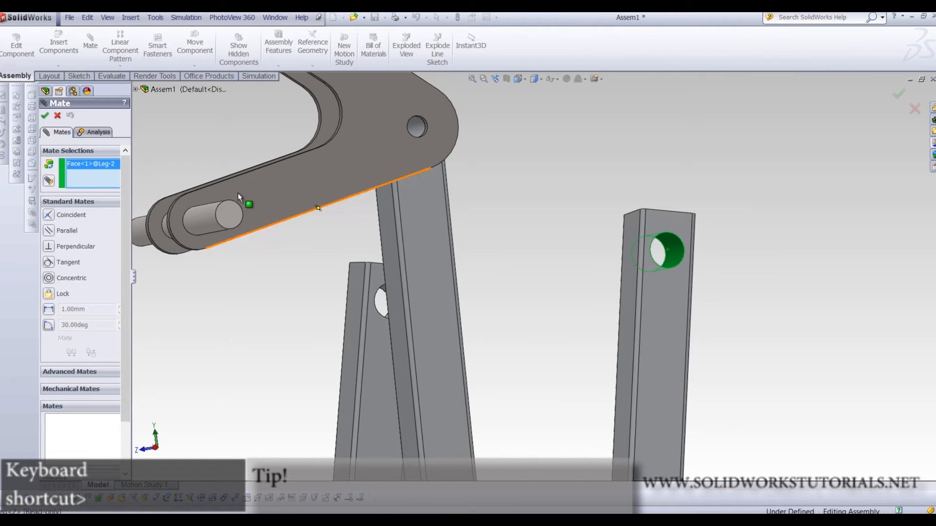
left_click(206, 218)
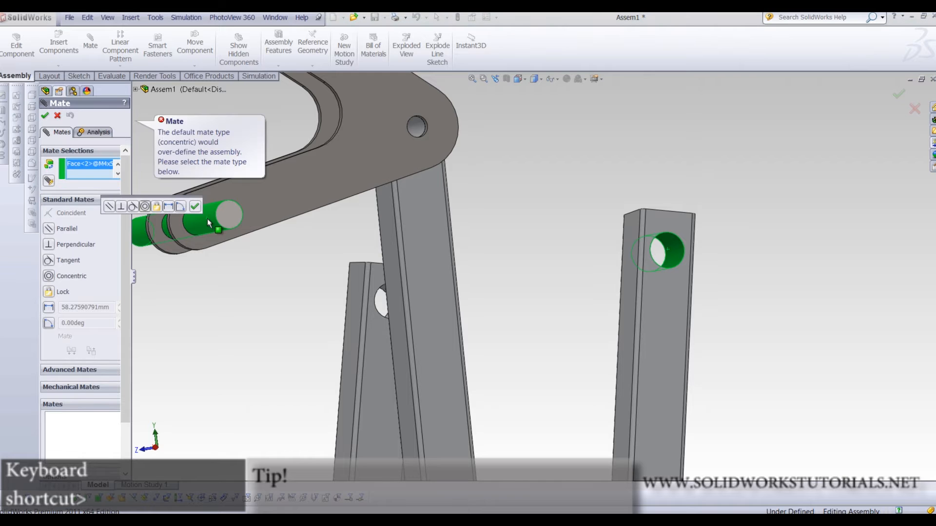
left_click(145, 207)
scroll(566, 215, "up", 7)
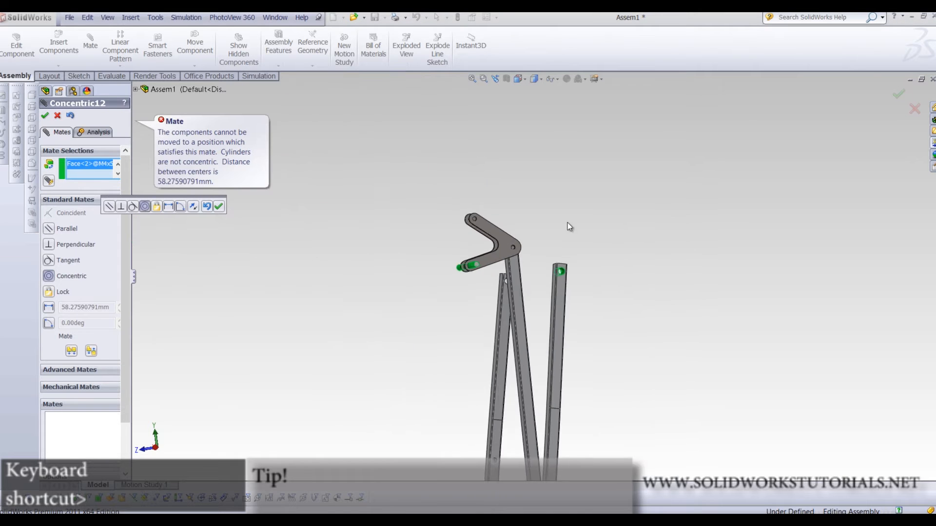
scroll(541, 293, "up", 5)
scroll(543, 338, "down", 7)
middle_click_drag(510, 319, 539, 318)
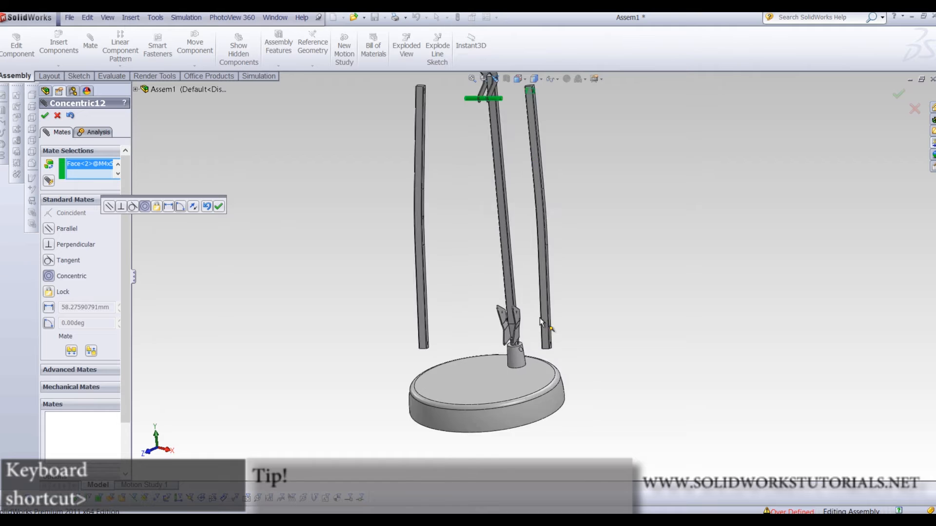
scroll(529, 303, "down", 4)
scroll(515, 297, "up", 5)
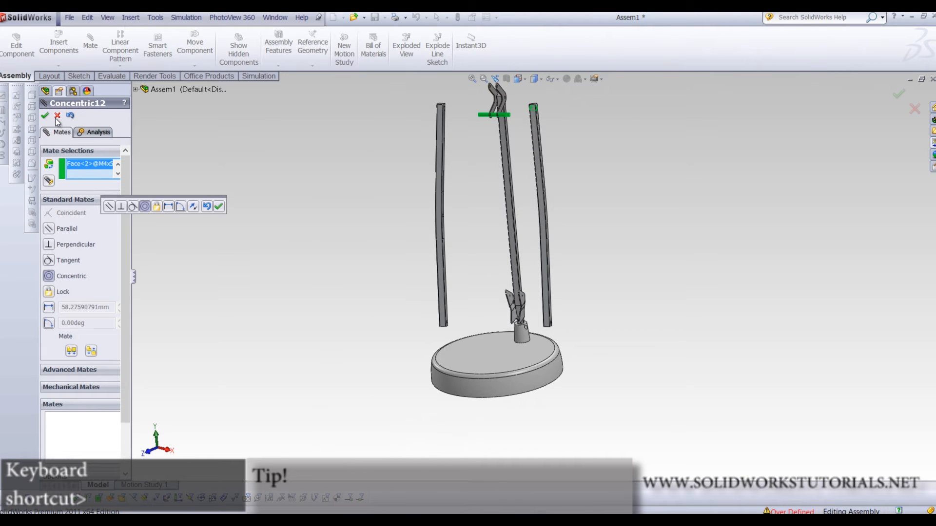
scroll(523, 100, "down", 7)
middle_click_drag(429, 146, 349, 139)
scroll(346, 137, "down", 4)
key("Escape")
key("Escape")
Float the fixed A-Joint so that it can move with its mates
right_click(338, 162)
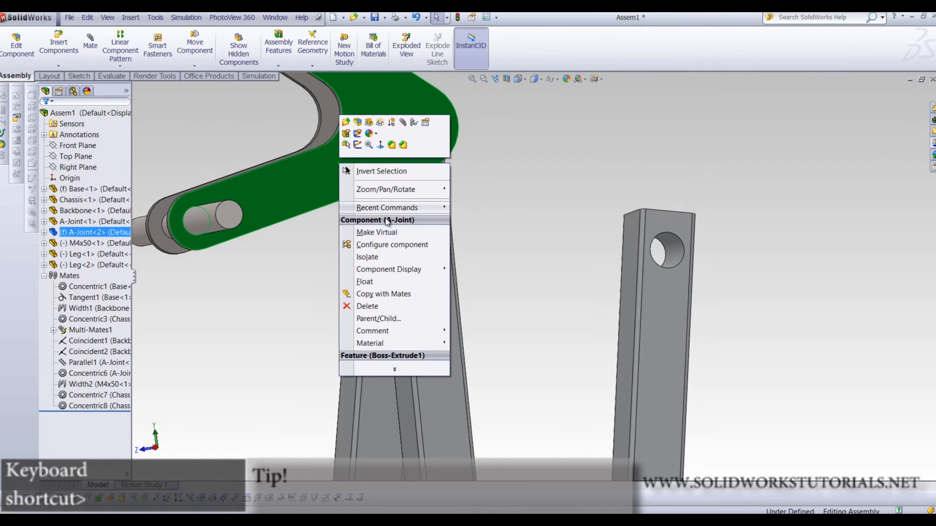
left_click(364, 282)
scroll(494, 213, "up", 4)
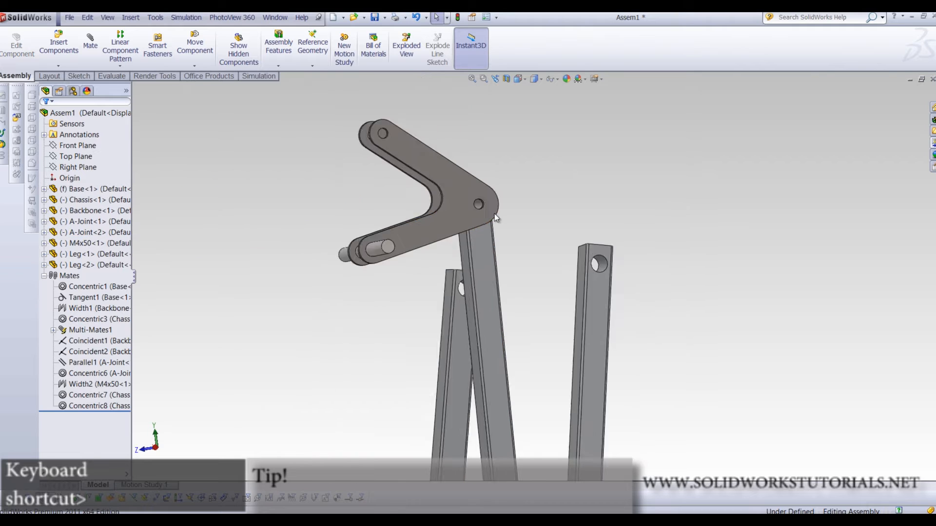
Mate the second Leg's upper hole concentric with the M4x50 pin
scroll(624, 259, "down", 6)
left_click(636, 294)
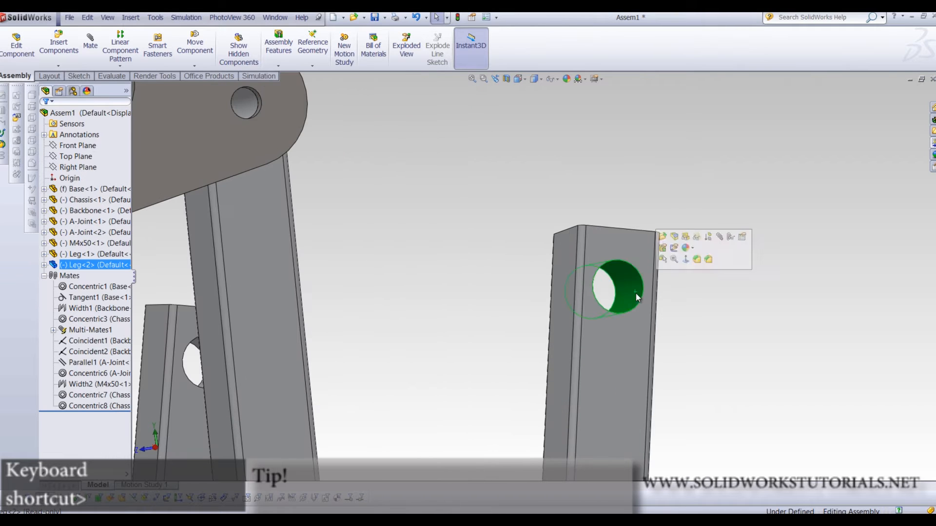
left_click(90, 39)
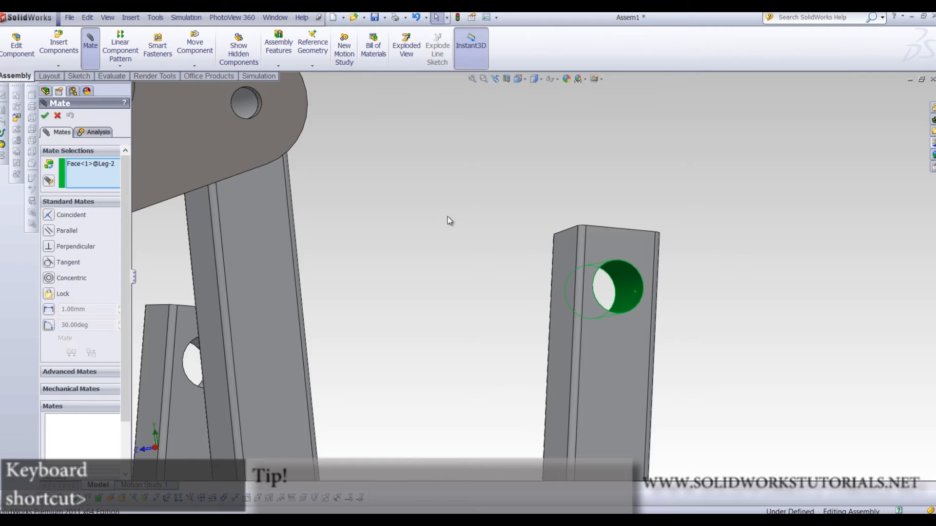
scroll(414, 231, "up", 5)
scroll(332, 256, "down", 7)
left_click(281, 259)
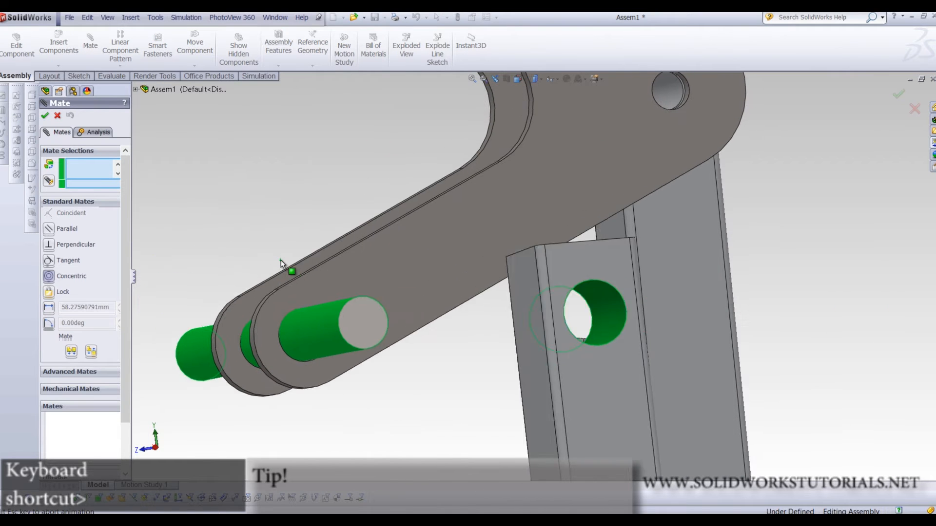
left_click(268, 248)
Mate the first Leg's upper hole concentric with the opposite end of the M4x50 pin
scroll(548, 352, "up", 3)
scroll(601, 340, "down", 6)
scroll(540, 259, "up", 4)
middle_click_drag(540, 259, 523, 219)
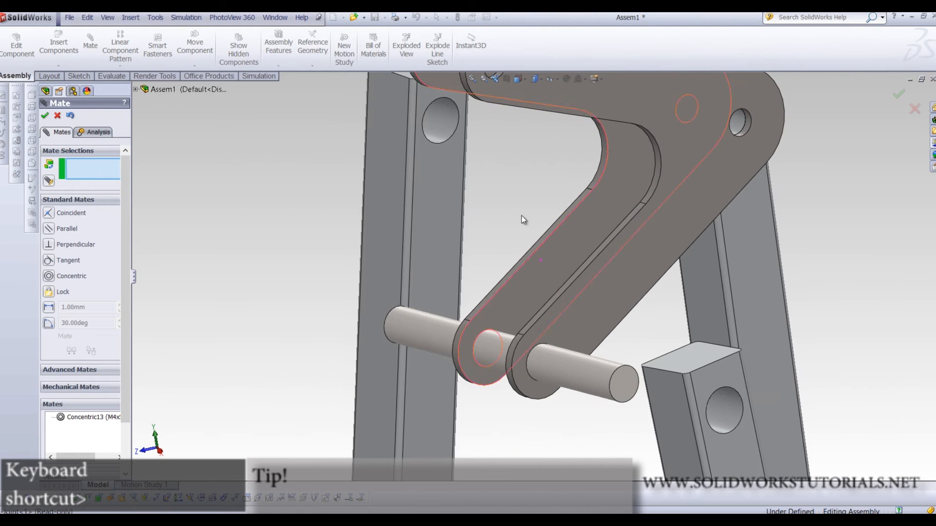
left_click(451, 125)
left_click(408, 319)
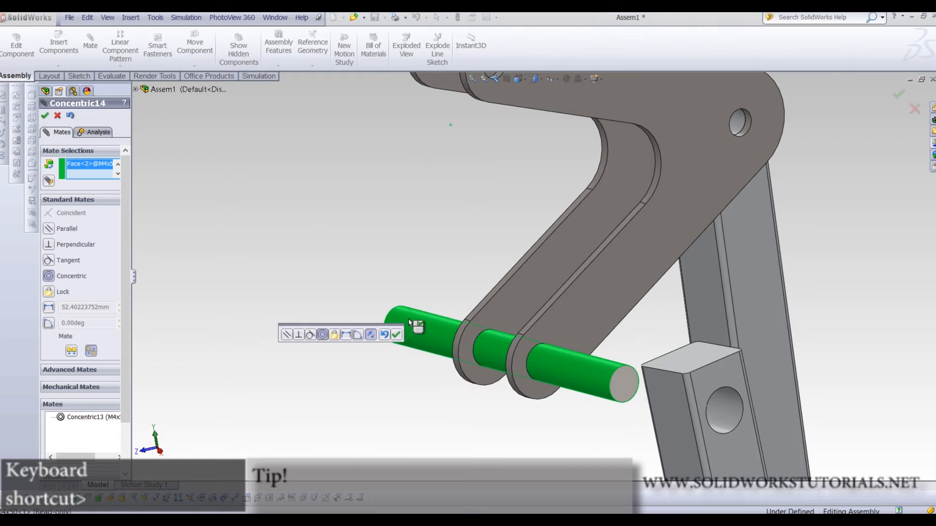
left_click(396, 334)
Set up an advanced Width mate for spacing the two Legs
scroll(417, 333, "up", 10)
scroll(543, 408, "down", 5)
middle_click_drag(502, 373, 603, 298)
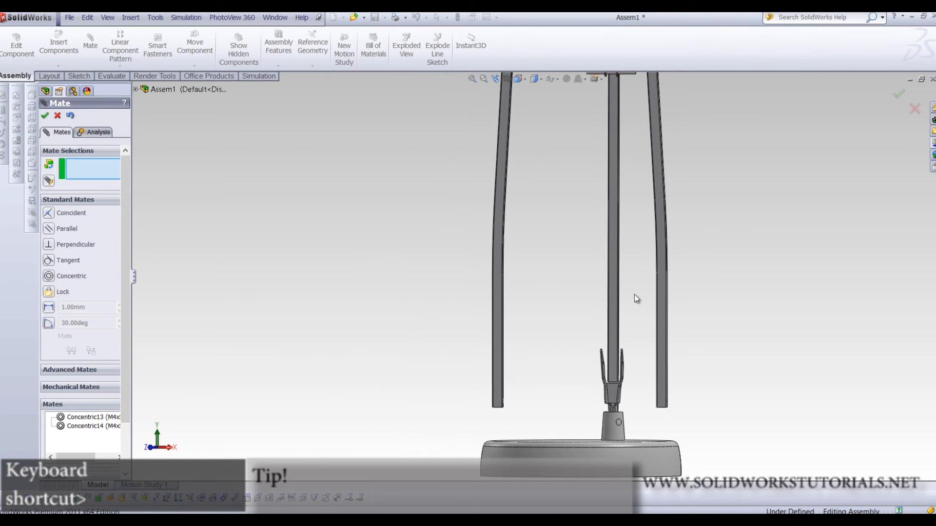
left_click(62, 373)
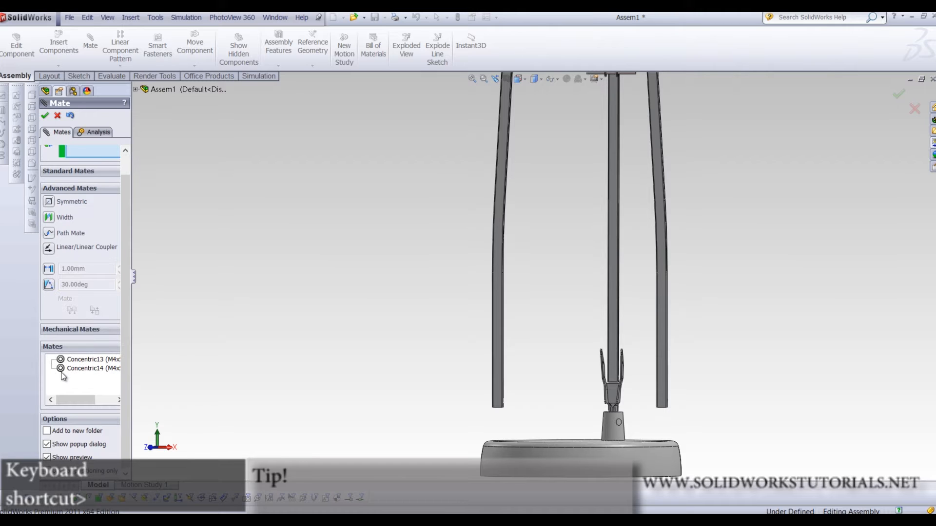
left_click(48, 218)
scroll(629, 278, "down", 5)
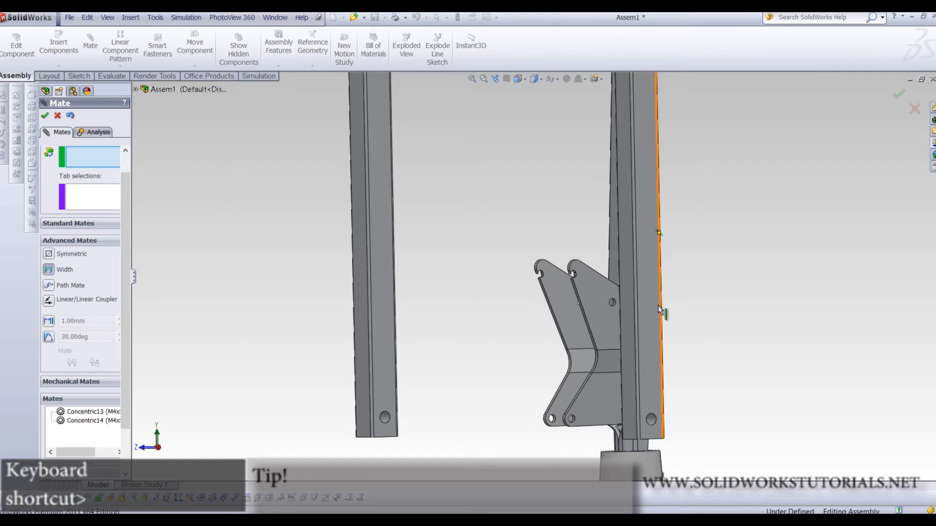
Centre the backbone between the two legs with a Width mate using the legs' side faces and the backbone's opposite side faces
left_click(643, 301)
scroll(491, 299, "down", 2)
middle_click_drag(490, 299, 350, 306)
left_click(343, 305)
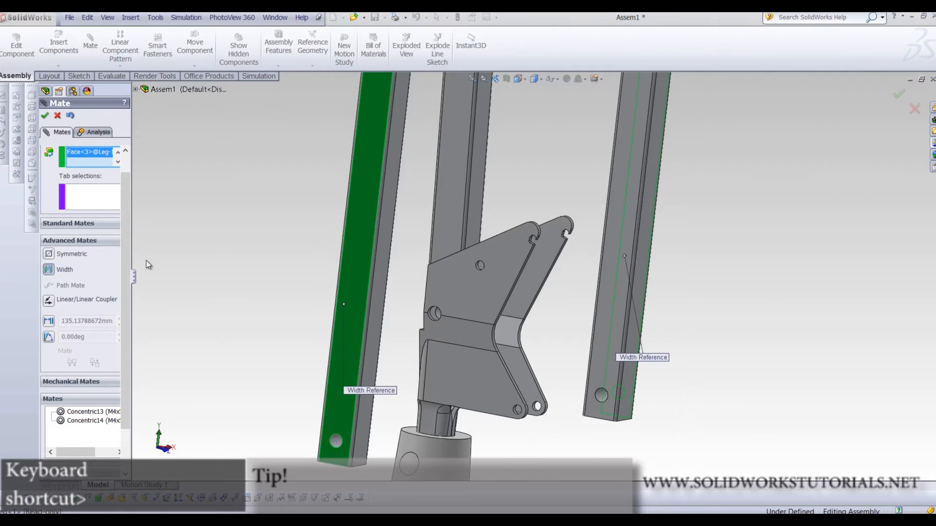
left_click(85, 200)
left_click(447, 197)
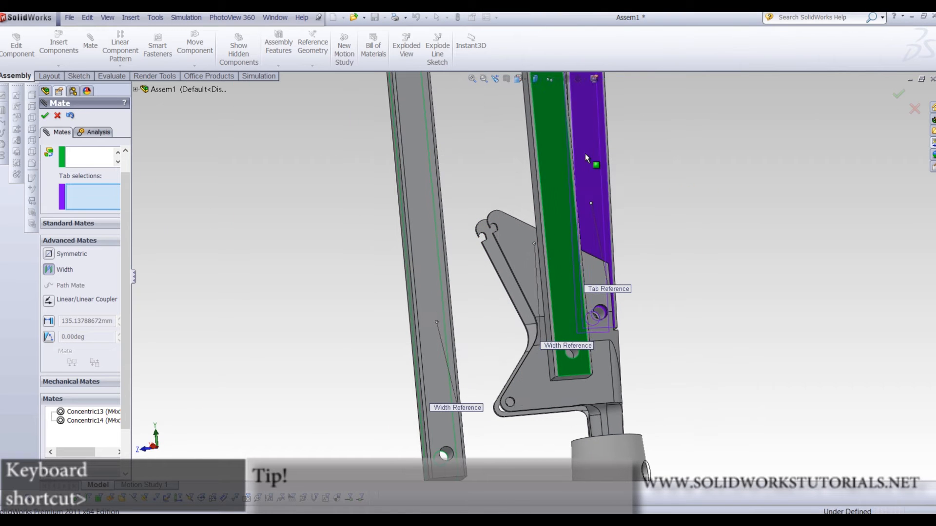
right_click(585, 154)
scroll(534, 248, "up", 5)
middle_click_drag(534, 247, 613, 275)
left_click_drag(682, 276, 555, 294)
scroll(561, 273, "up", 7)
scroll(554, 205, "down", 6)
scroll(490, 155, "up", 4)
scroll(491, 322, "down", 3)
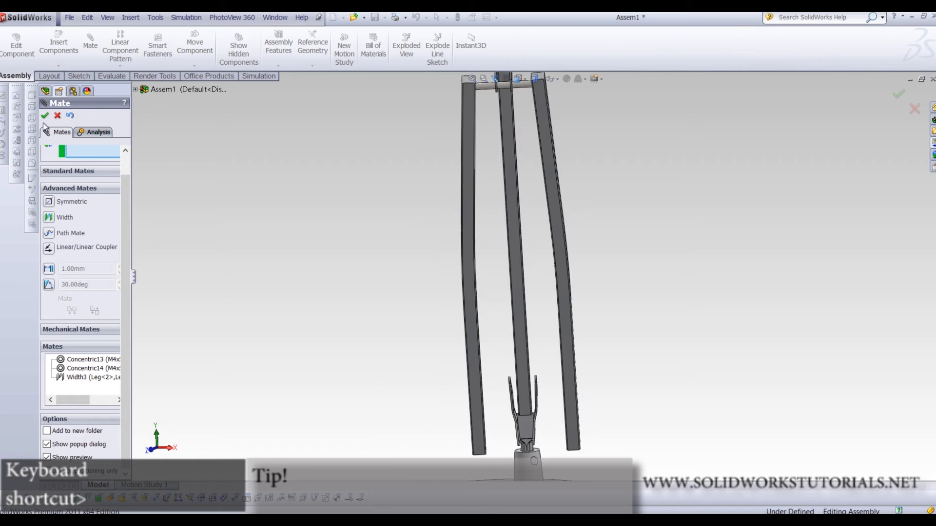
left_click(45, 116)
Insert two copies of the Bushing 5x4x8 part beside the chassis bracket
scroll(537, 434, "down", 2)
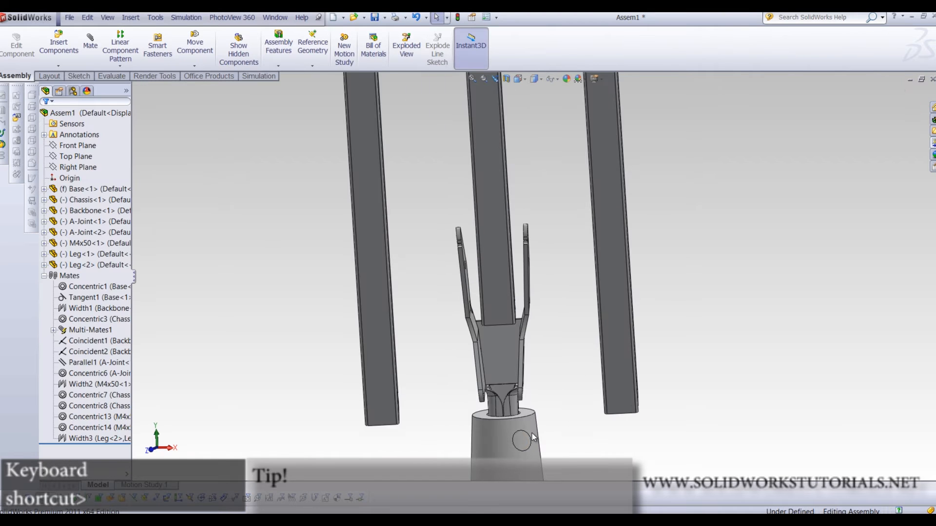
left_click(58, 44)
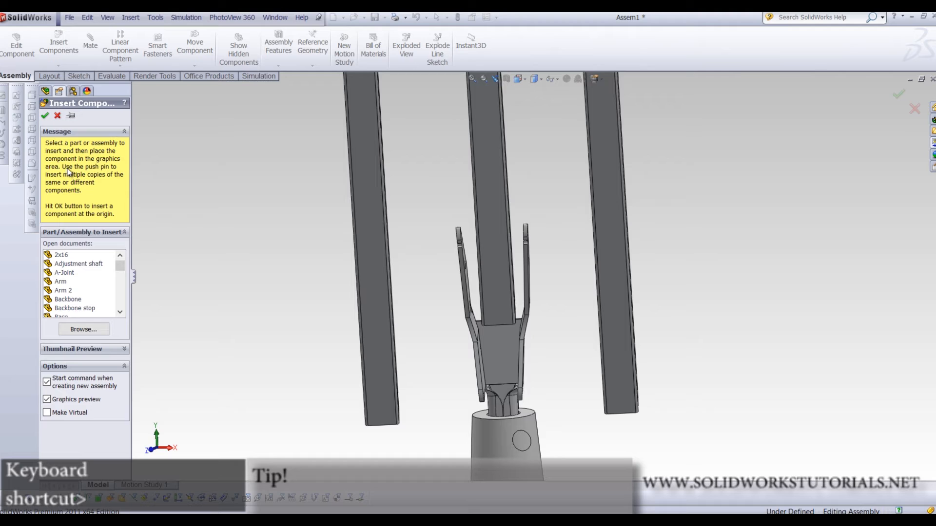
scroll(88, 277, "down", 3)
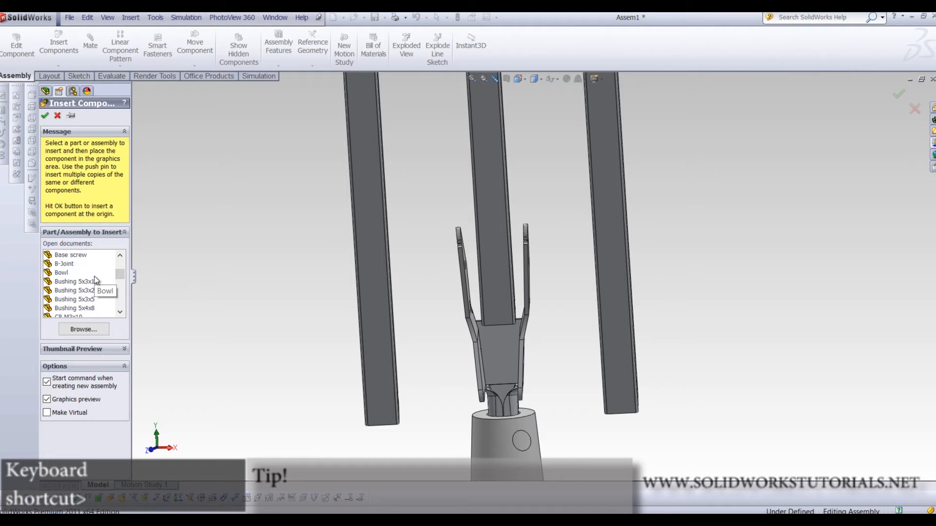
scroll(94, 280, "down", 5)
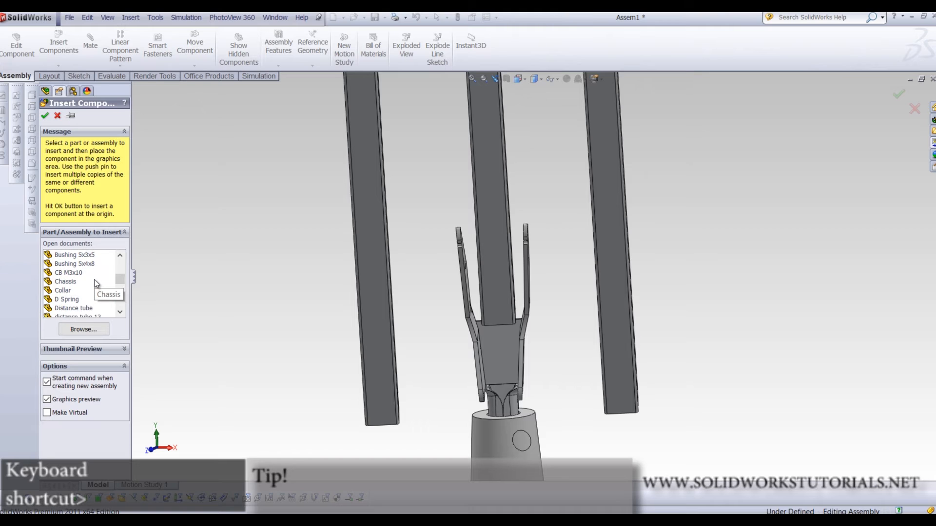
scroll(94, 280, "down", 3)
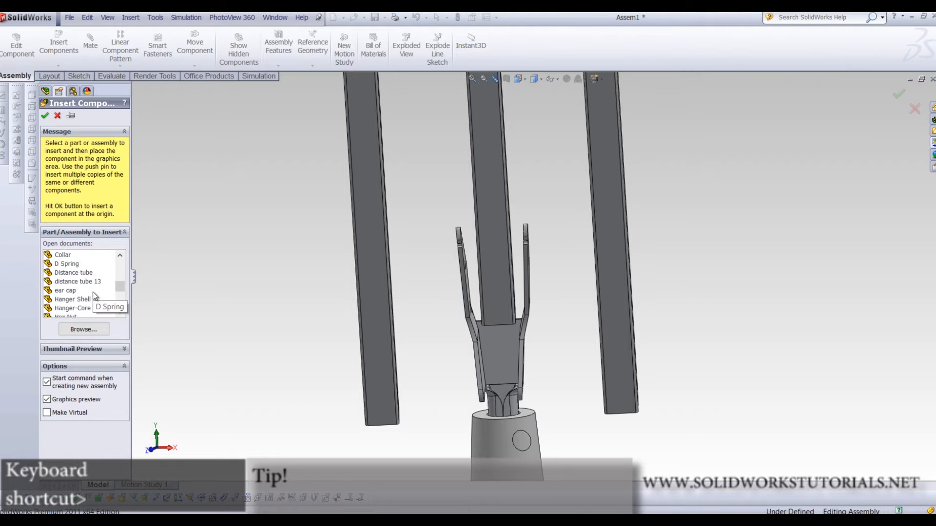
scroll(92, 295, "down", 1)
scroll(92, 297, "up", 12)
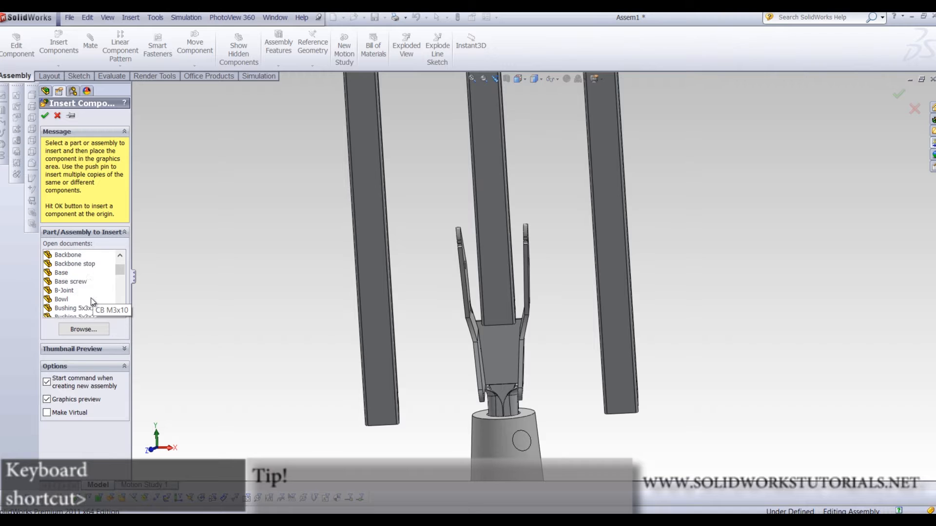
scroll(89, 299, "up", 2)
scroll(89, 299, "down", 3)
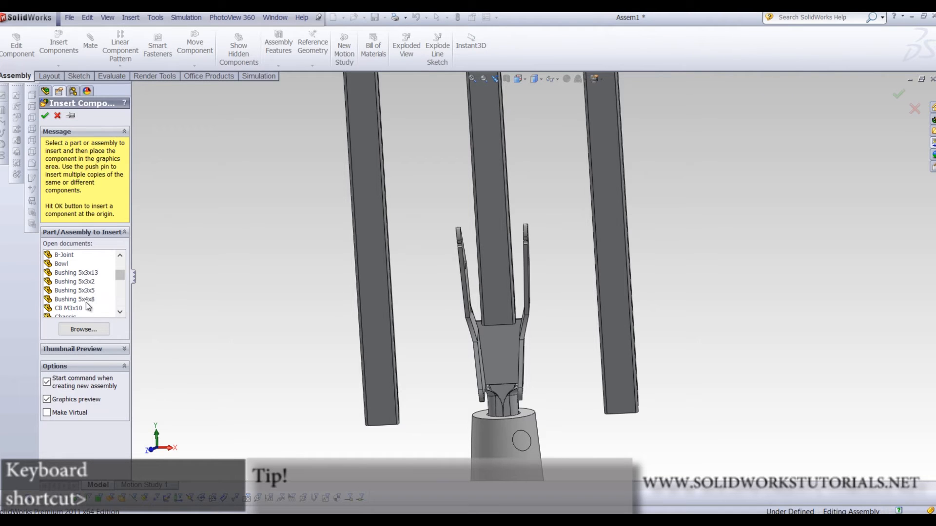
left_click(86, 300)
left_click(508, 368)
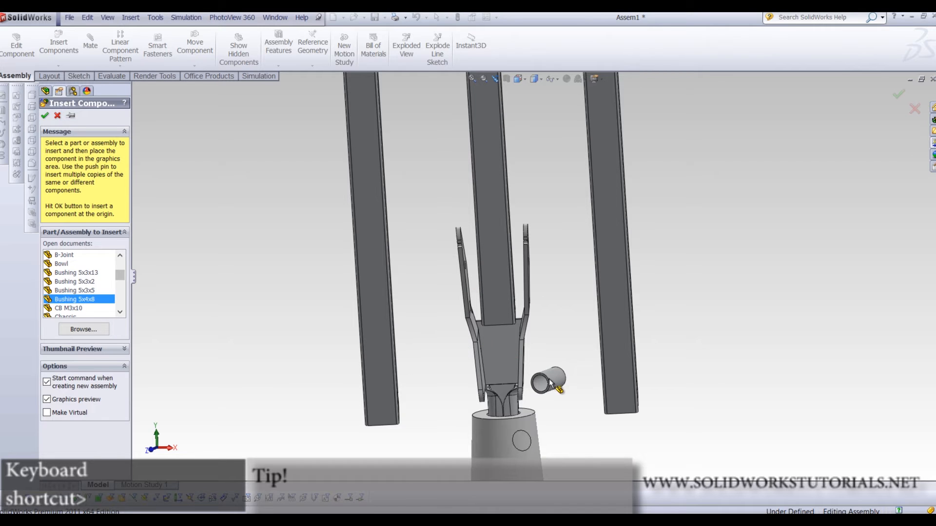
left_click(566, 365)
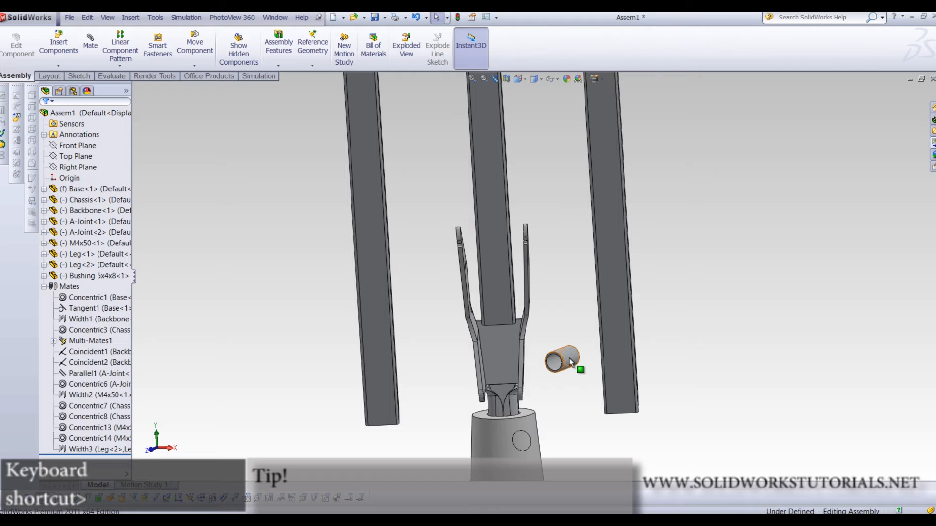
Add a Concentric mate between the inner cylindrical faces of the two bushings
scroll(560, 373, "down", 5)
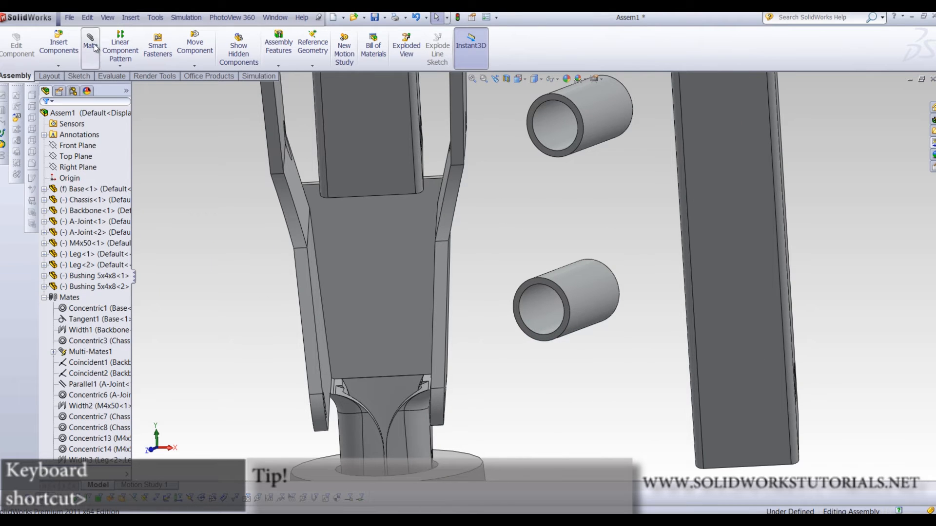
key("m")
left_click(542, 323)
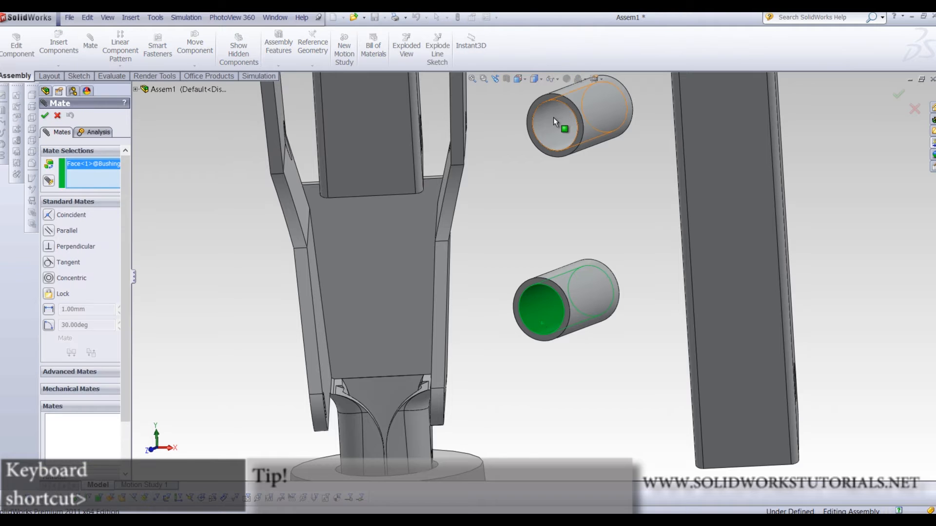
left_click(558, 136)
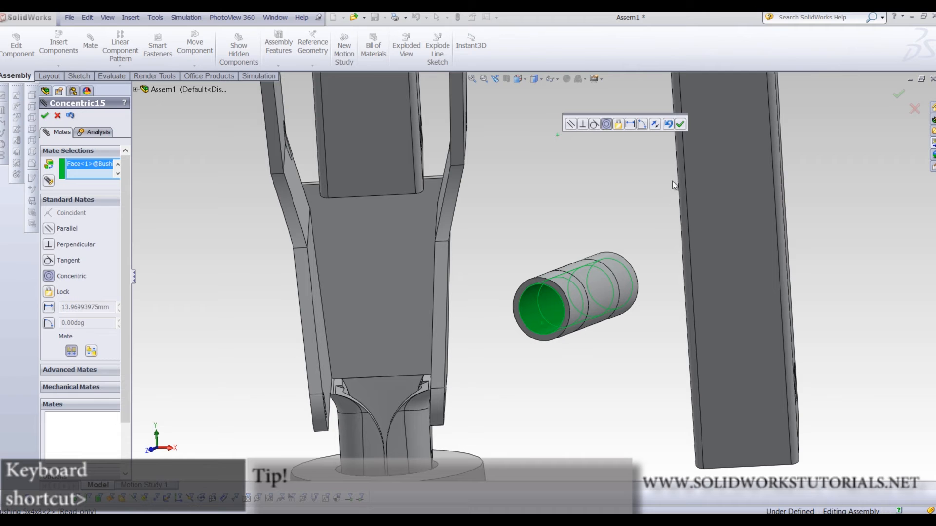
left_click(680, 126)
Add a Concentric mate between one bushing's inner face and the hole at the lower end of the chassis bracket
left_click(532, 312)
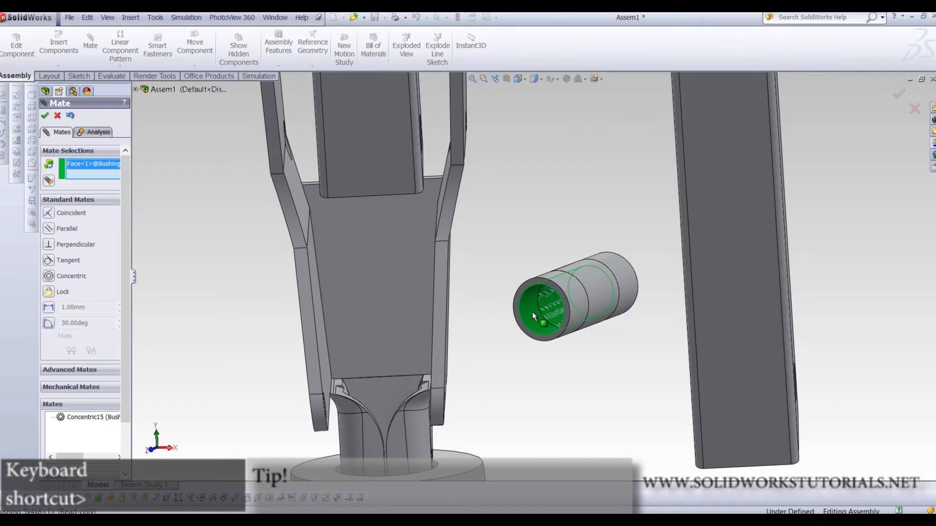
scroll(393, 370, "down", 6)
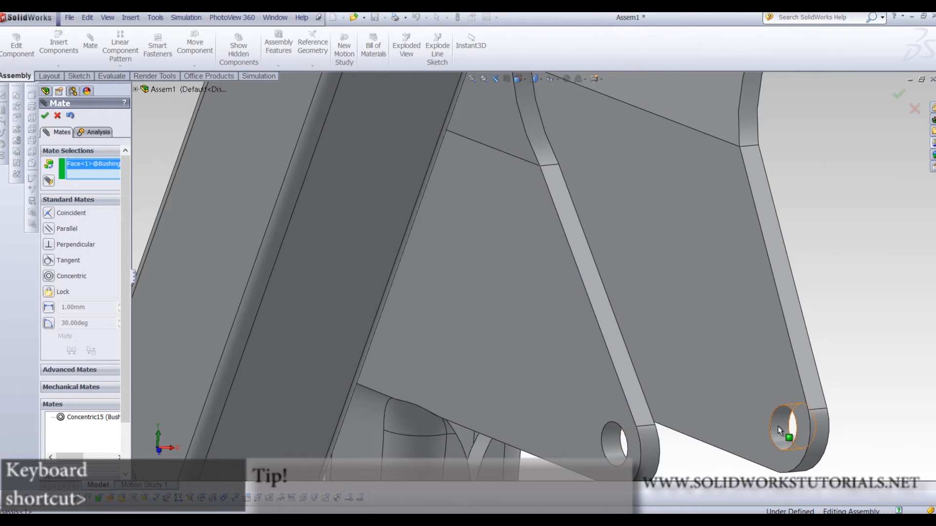
left_click(778, 429)
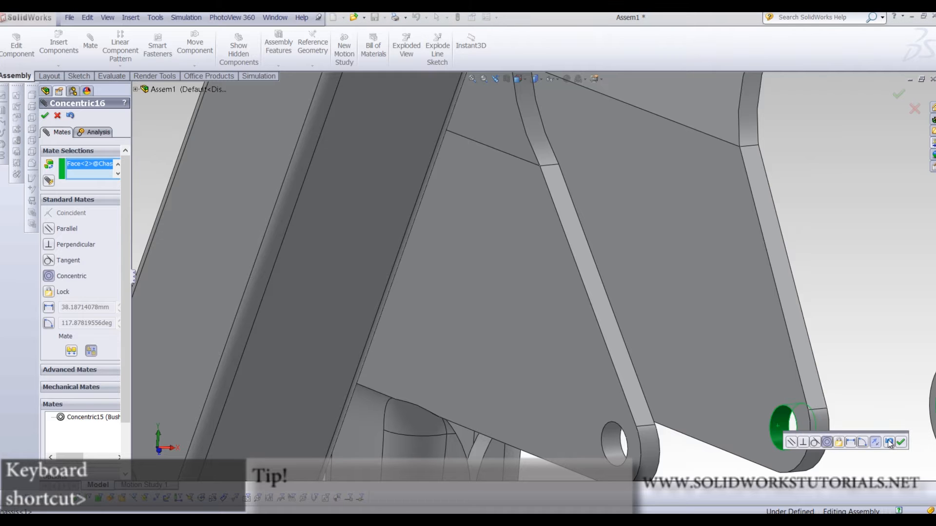
left_click(901, 443)
Move one bushing along its axis to the opposite side of the chassis bracket from the other bushing
scroll(709, 382, "up", 5)
scroll(709, 382, "down", 5)
middle_click_drag(709, 383, 661, 335)
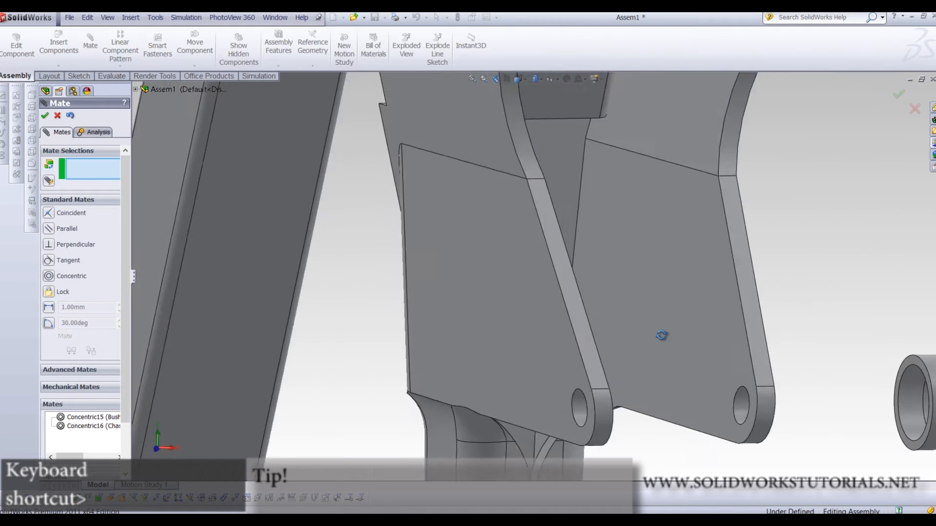
scroll(663, 342, "up", 5)
scroll(569, 294, "down", 4)
left_click_drag(472, 251, 194, 256, "ctrl")
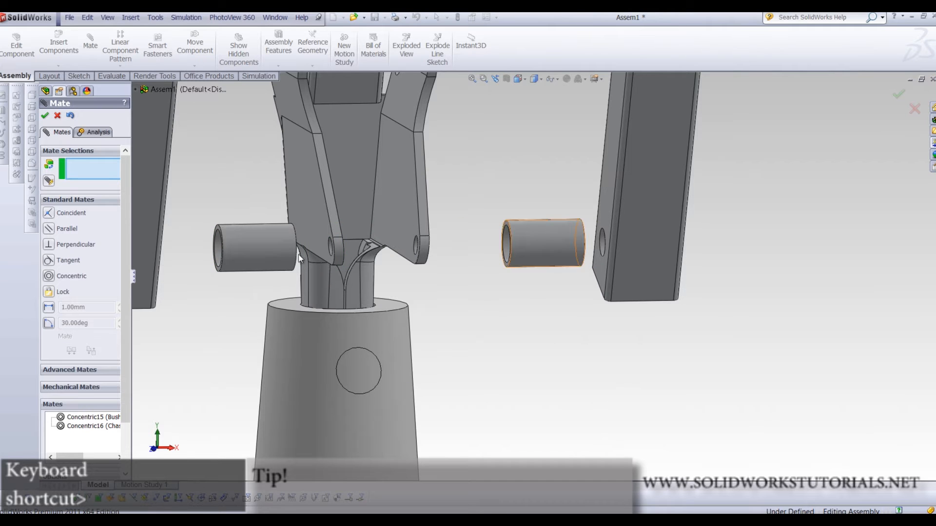
Add a 10.5 mm Distance mate between the facing end faces of the two bushings
left_click(49, 308)
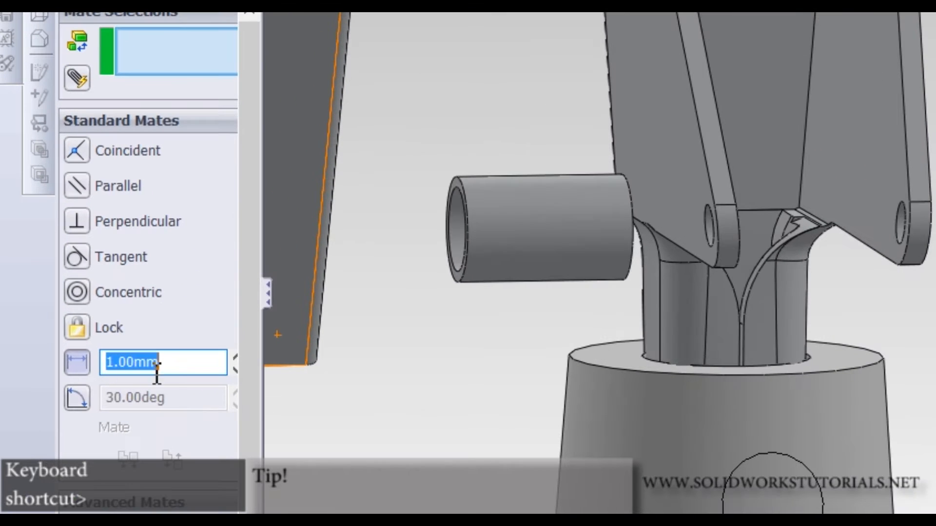
type("10.5")
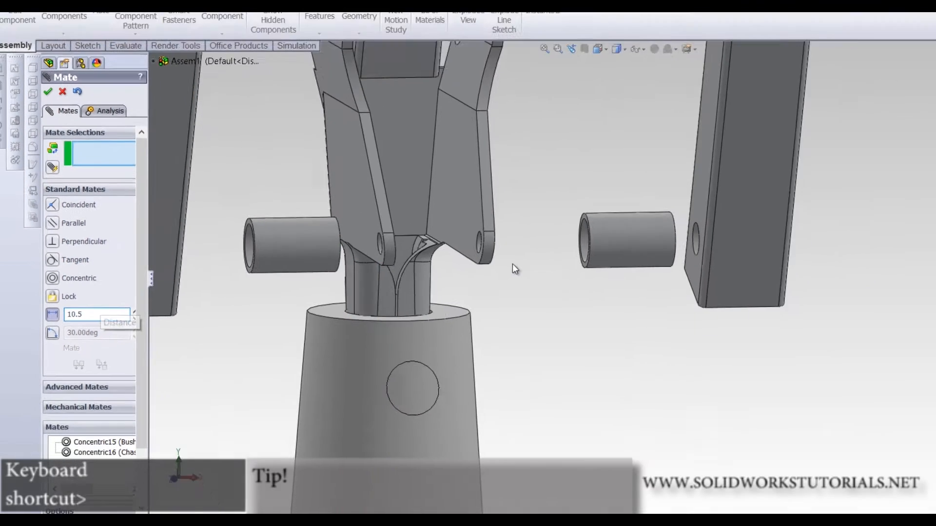
scroll(595, 180, "down", 6)
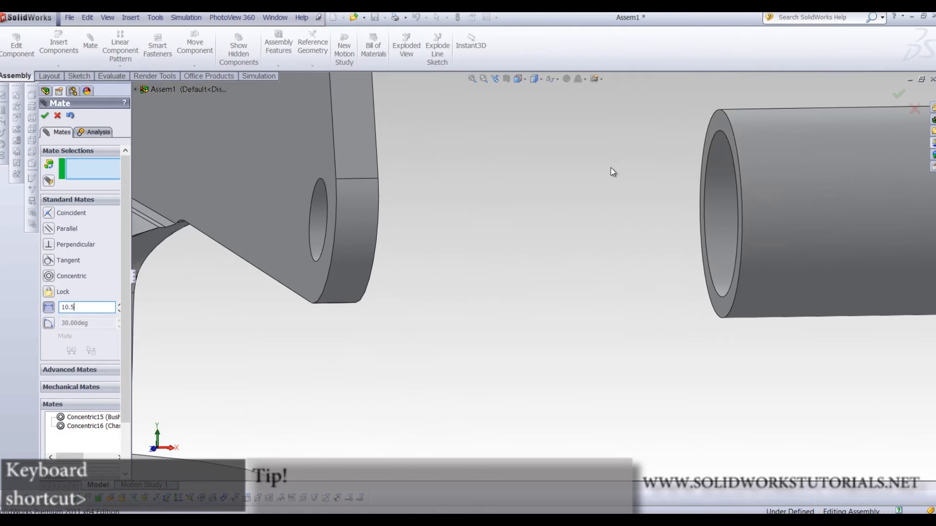
left_click(718, 126)
scroll(556, 306, "up", 5)
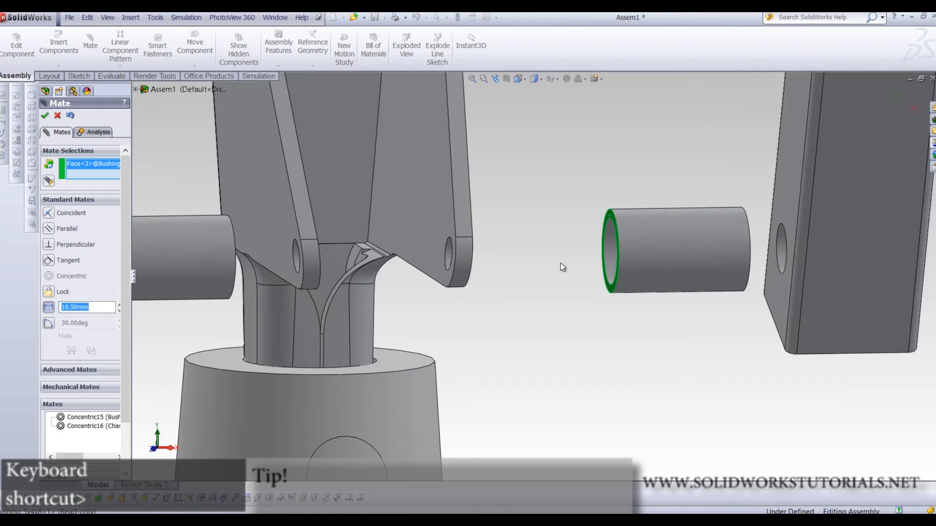
scroll(282, 220, "down", 5)
scroll(282, 220, "up", 5)
scroll(284, 251, "down", 6)
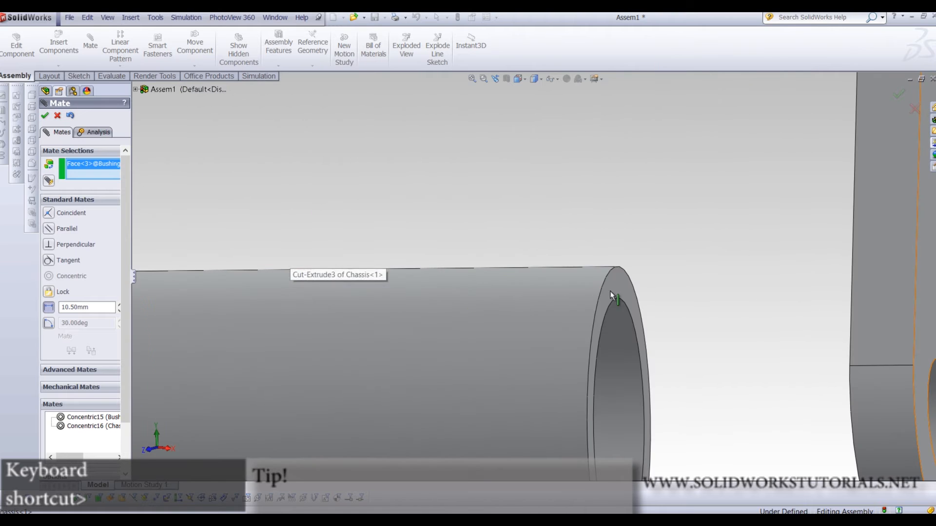
left_click(632, 291)
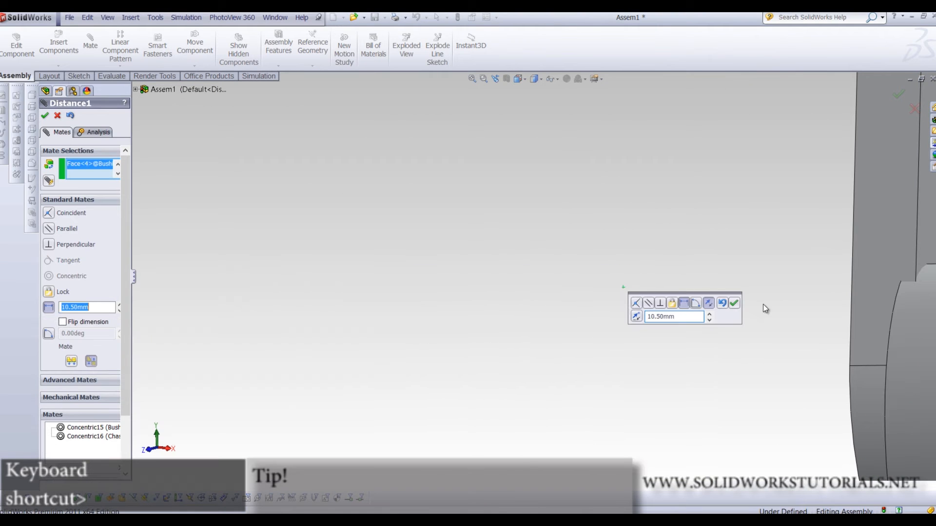
left_click(735, 304)
scroll(527, 366, "up", 6)
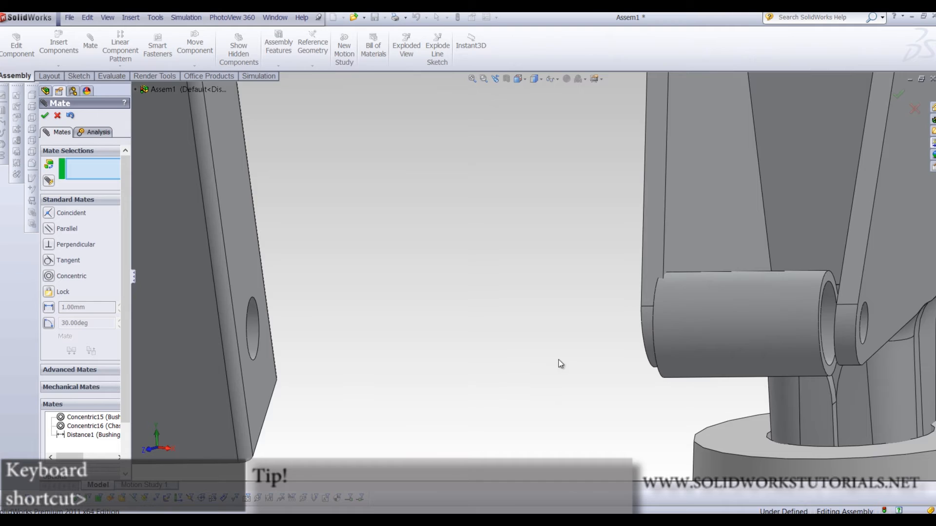
scroll(702, 297, "down", 4)
left_click_drag(780, 290, 646, 307)
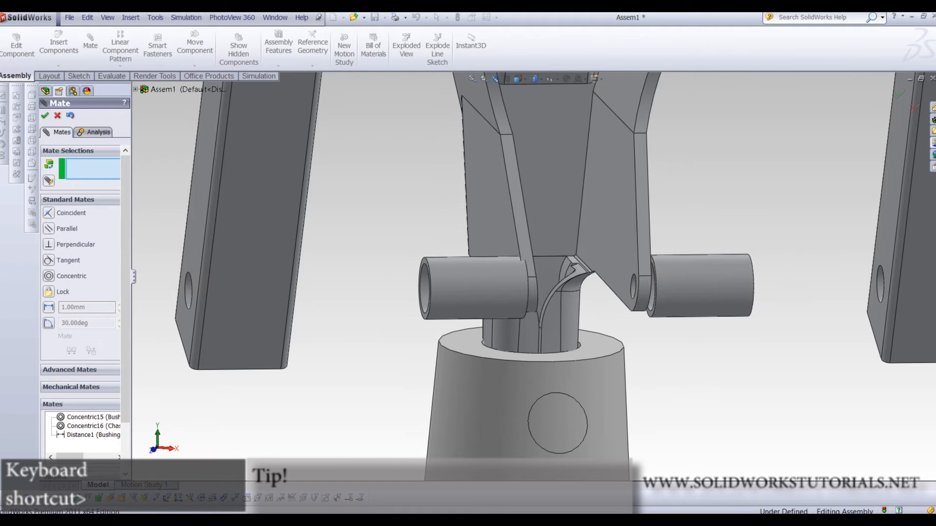
Centre the bushings on the chassis bracket with a Width mate between the bushings' end faces and the bracket's two side faces
left_click(93, 370)
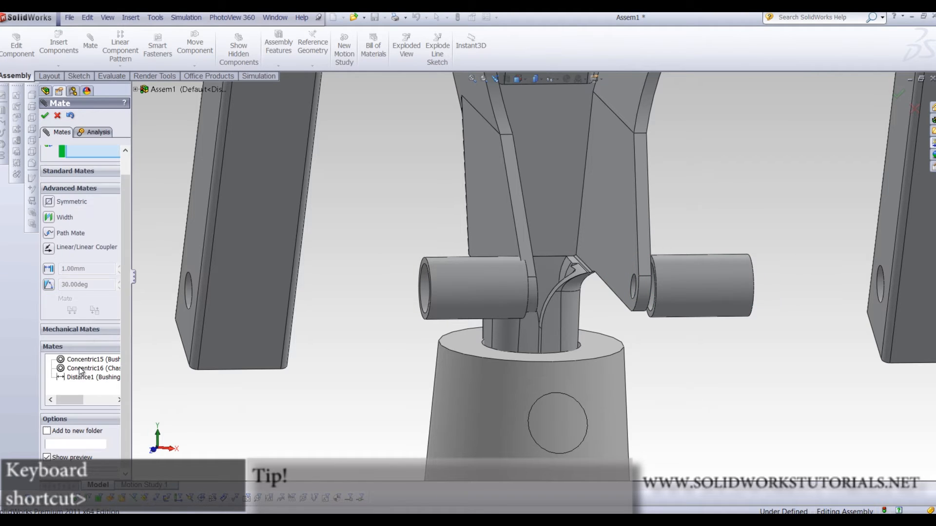
left_click(49, 218)
scroll(410, 284, "down", 3)
left_click(475, 239)
scroll(443, 322, "up", 4)
middle_click_drag(810, 280, 734, 292)
scroll(739, 288, "down", 4)
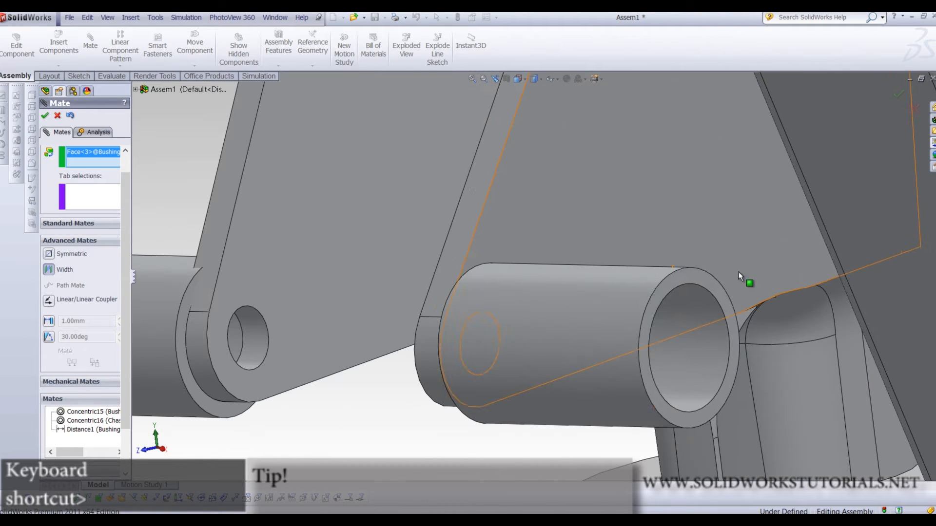
left_click(703, 282)
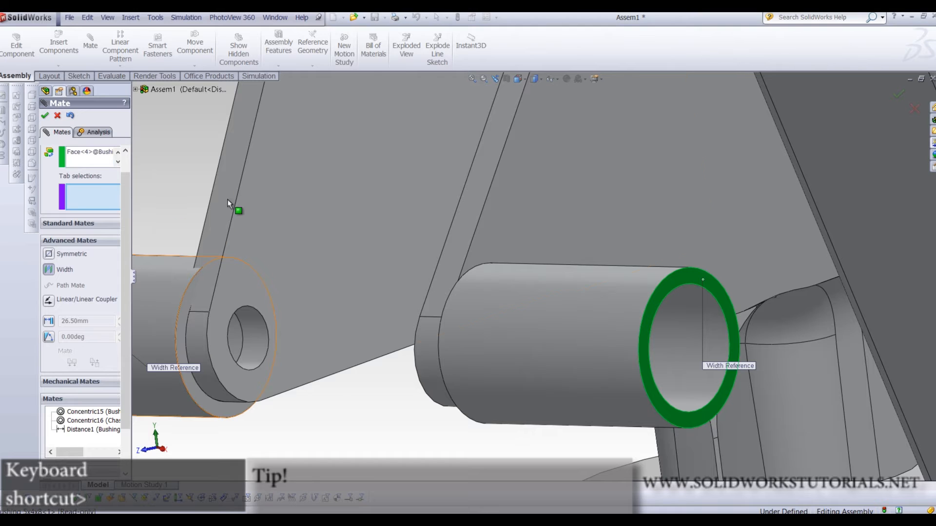
left_click(546, 219)
scroll(444, 261, "up", 2)
middle_click_drag(445, 262, 553, 258)
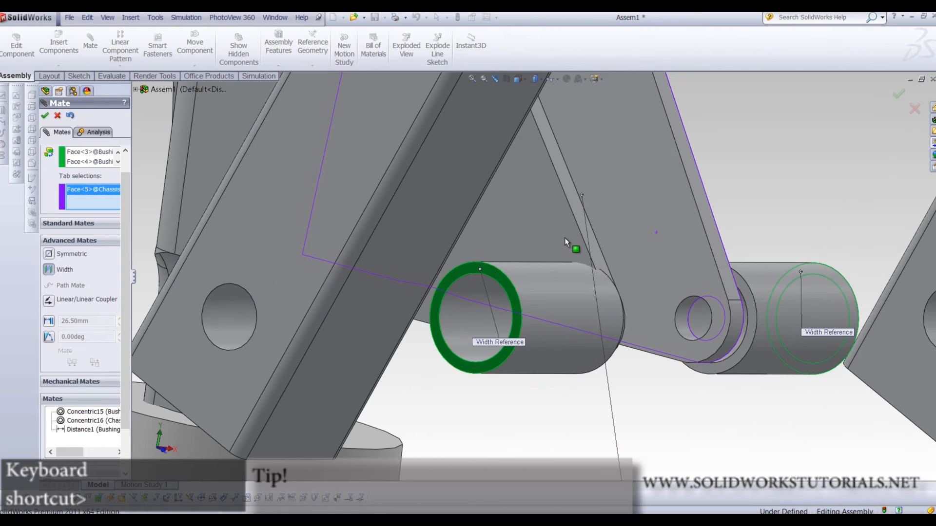
left_click(564, 238)
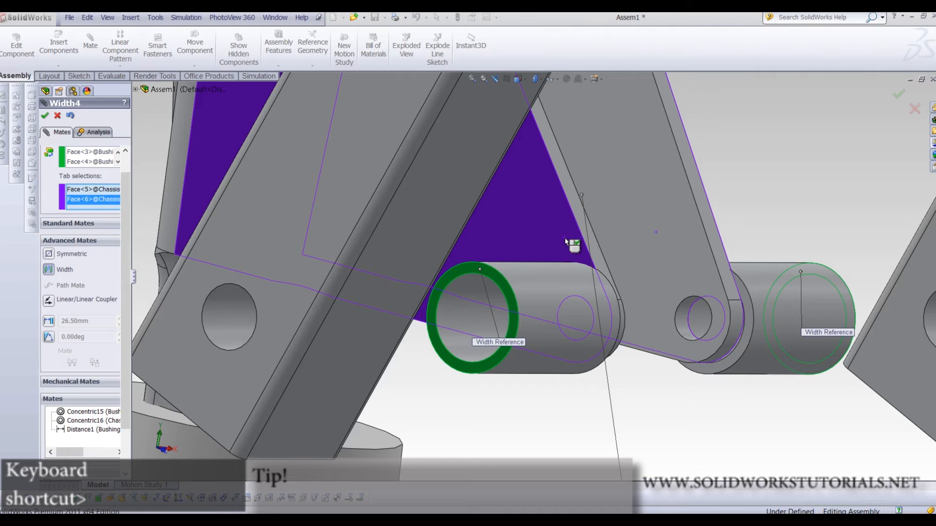
left_click(47, 119)
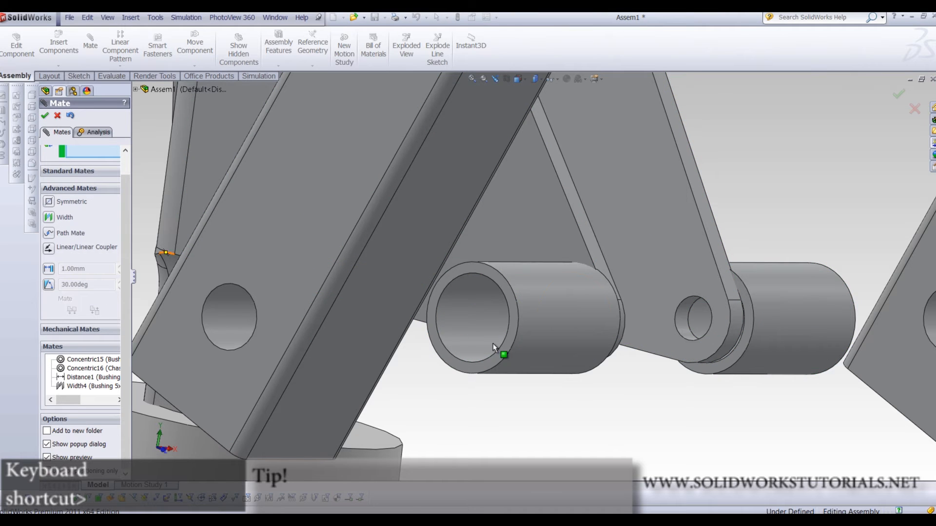
scroll(572, 356, "up", 4)
middle_click_drag(617, 347, 583, 345)
scroll(584, 342, "up", 5)
scroll(761, 281, "down", 5)
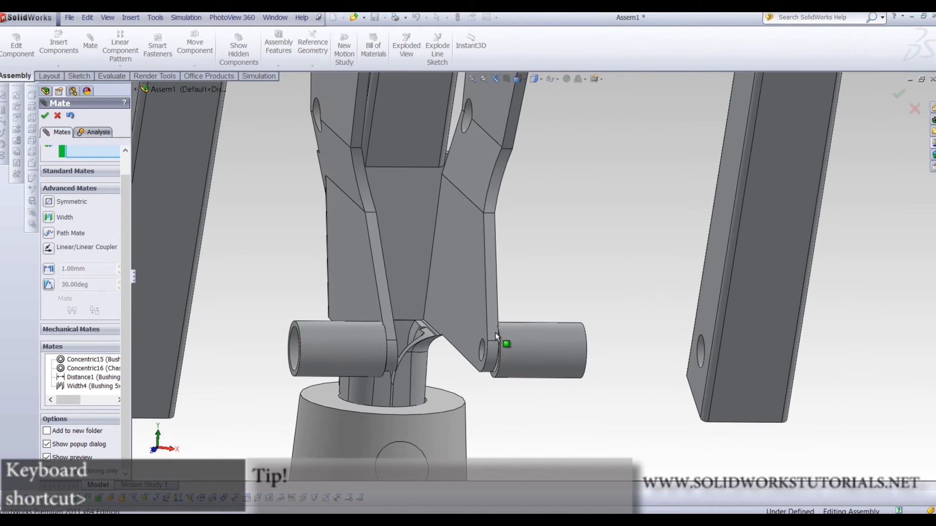
Add a Coincident mate between the leg's inner face and the outer end face of the adjacent bushing, and finish mating
left_click(62, 172)
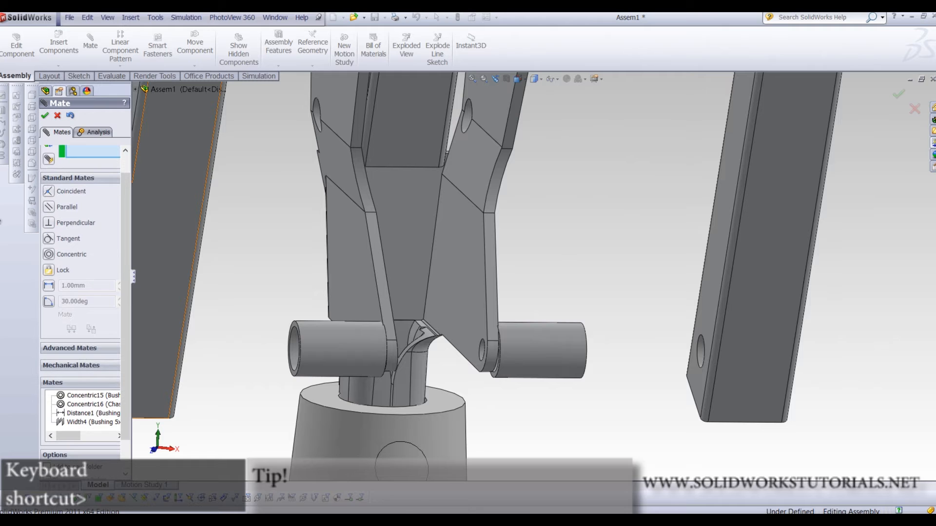
scroll(101, 231, "up", 1)
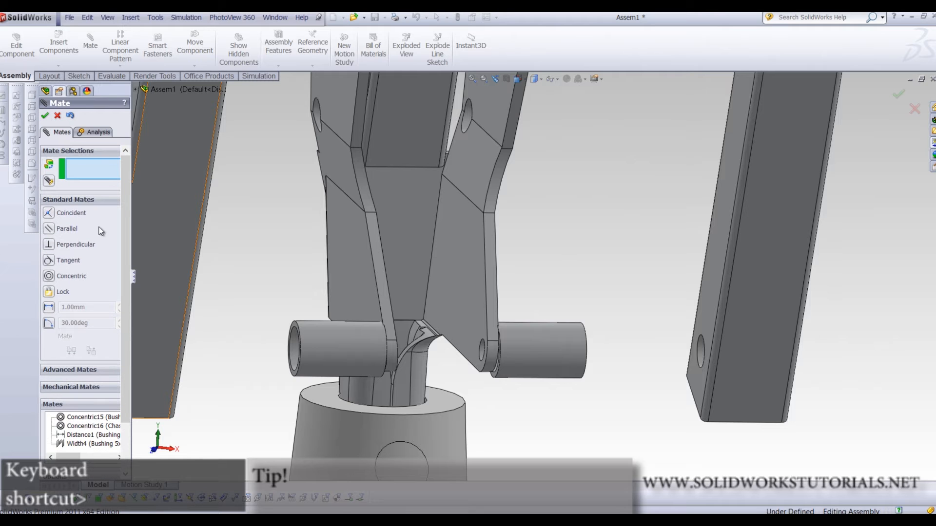
left_click(709, 279)
middle_click_drag(600, 303, 774, 340, "ctrl")
scroll(774, 335, "down", 5)
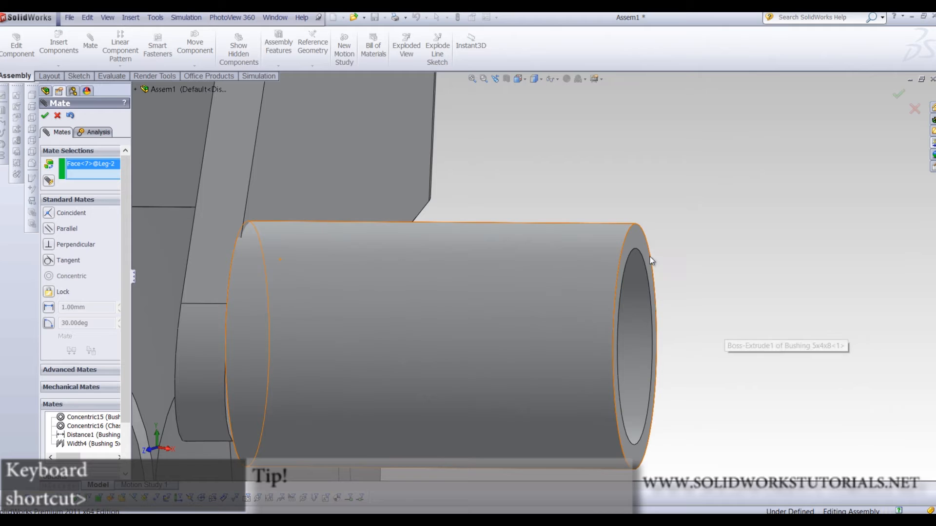
left_click(640, 239)
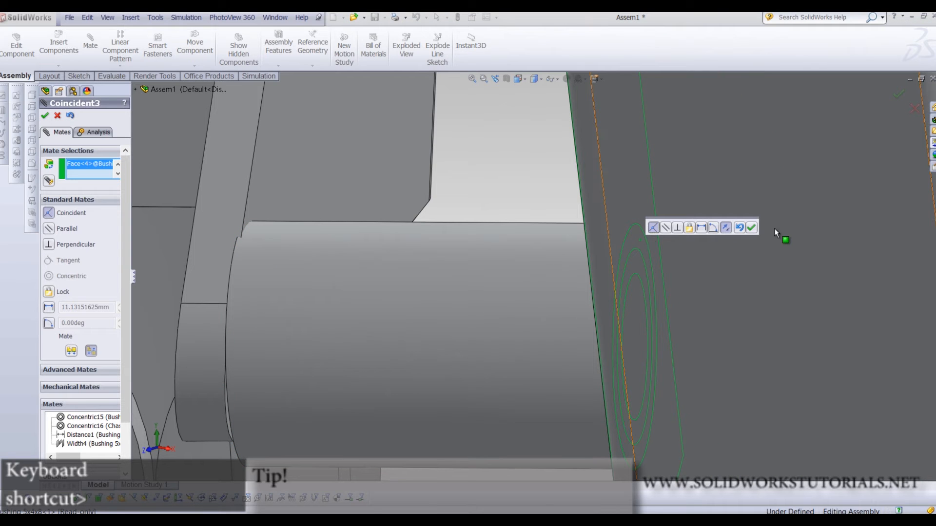
left_click(752, 228)
key("f")
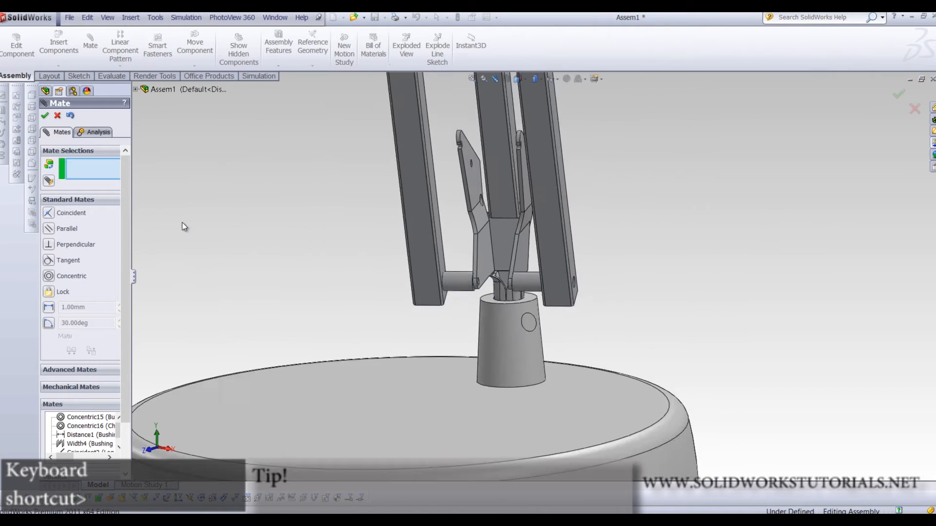
left_click(45, 116)
Swing the linked legs and backbone about the chassis pivots so they lean toward the opposite side of the base
scroll(533, 245, "up", 8)
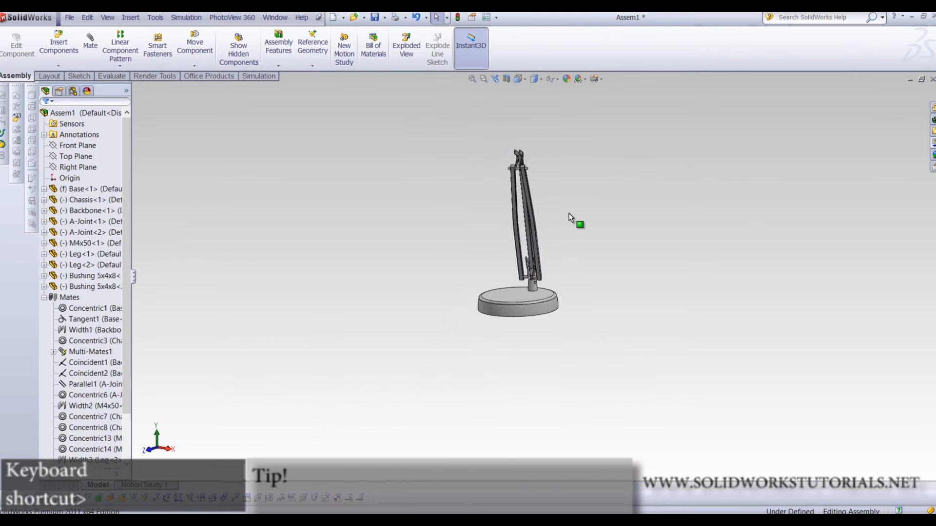
scroll(563, 157, "down", 11)
scroll(449, 280, "down", 6)
middle_click_drag(449, 280, 409, 233)
scroll(409, 232, "up", 6)
scroll(502, 287, "up", 5)
middle_click_drag(502, 286, 482, 323)
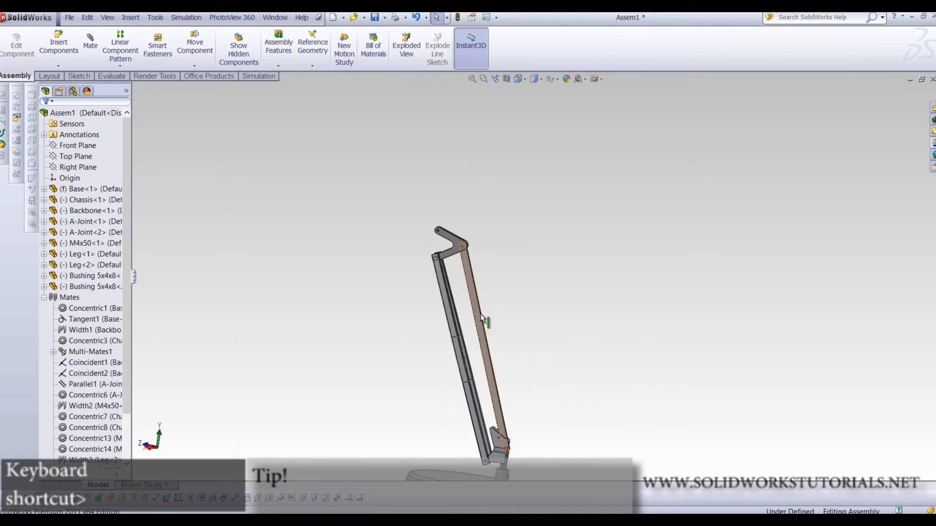
left_click_drag(470, 285, 547, 263)
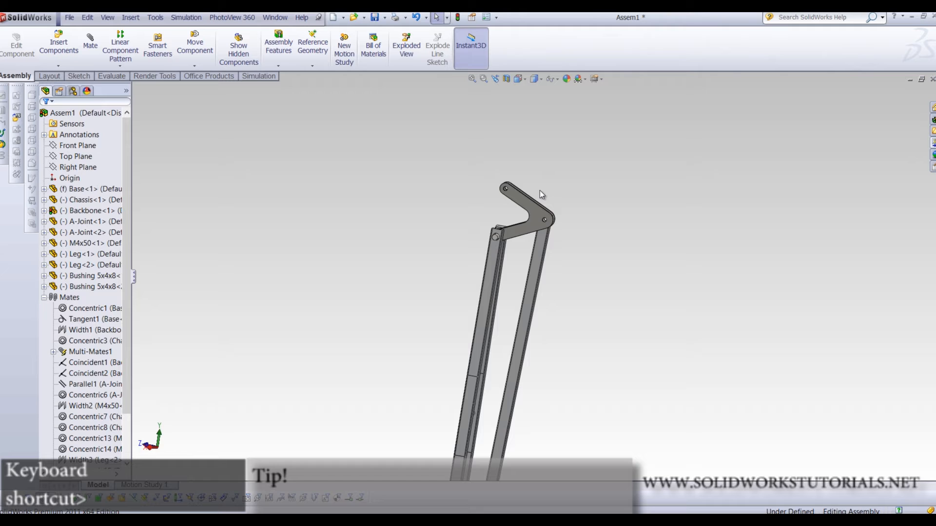
Insert the Arm and Arm 2 parts, placing them one above the other beside the A-Joints
left_click(69, 44)
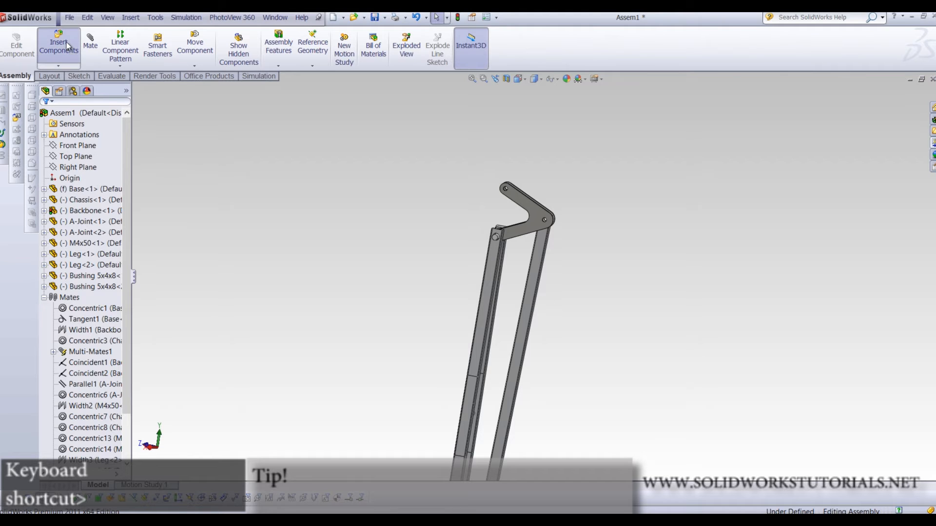
left_click(60, 282)
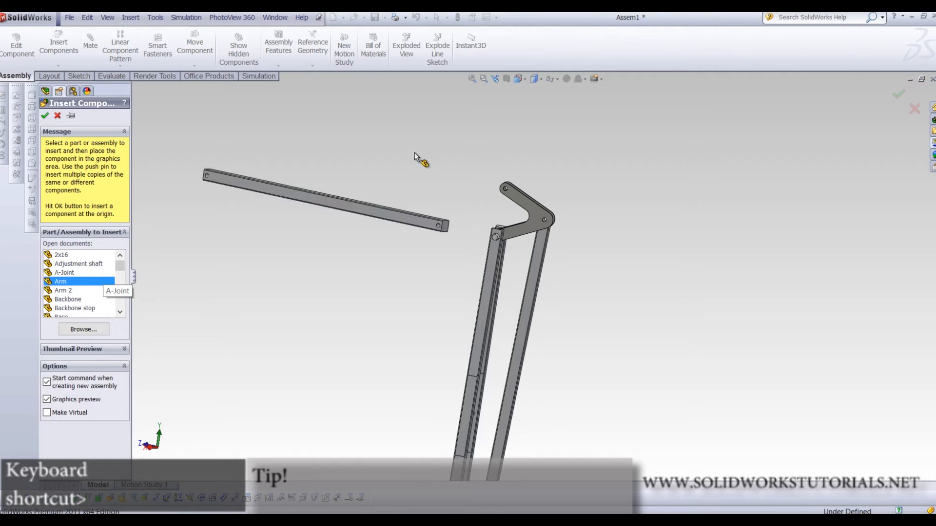
left_click(411, 156)
left_click(67, 44)
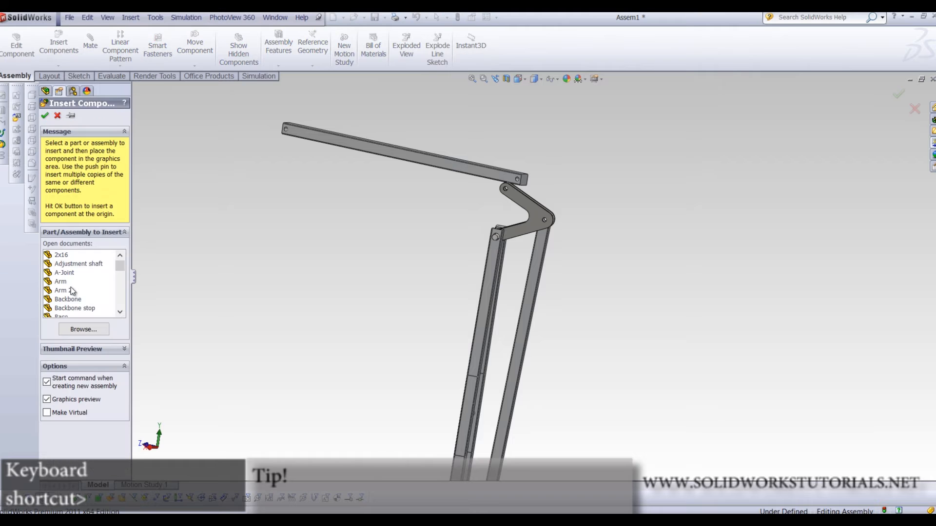
left_click(63, 290)
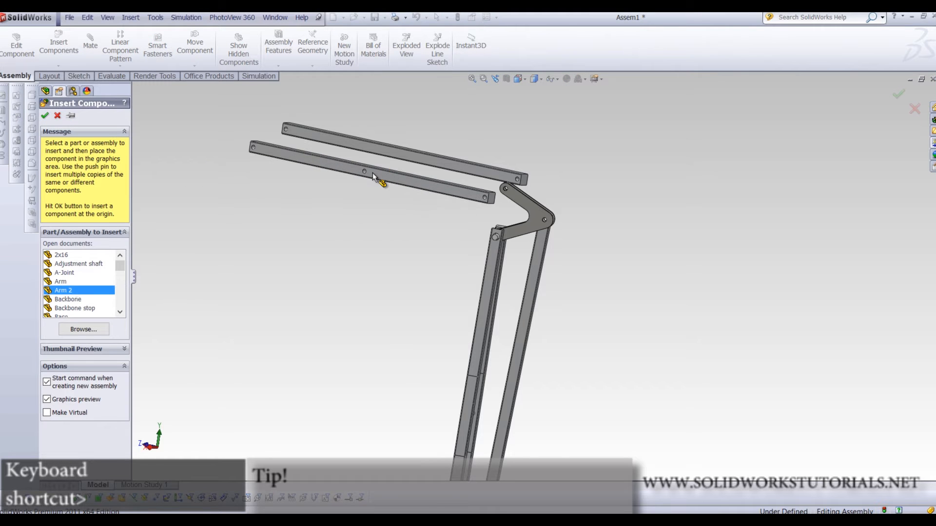
left_click(382, 180)
Add a Coincident mate between Arm 2's side face and the inner face of one A-Joint
middle_click_drag(420, 210, 459, 228)
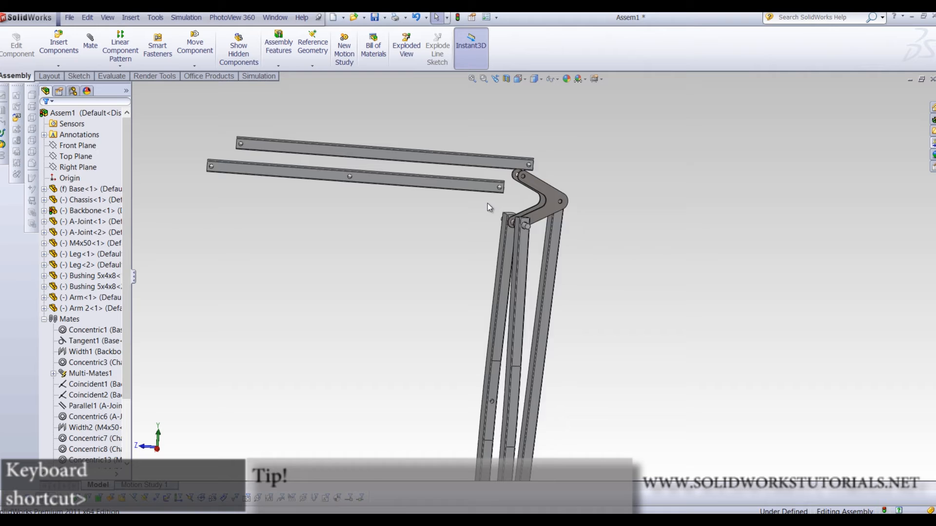
scroll(488, 203, "down", 4)
key("z")
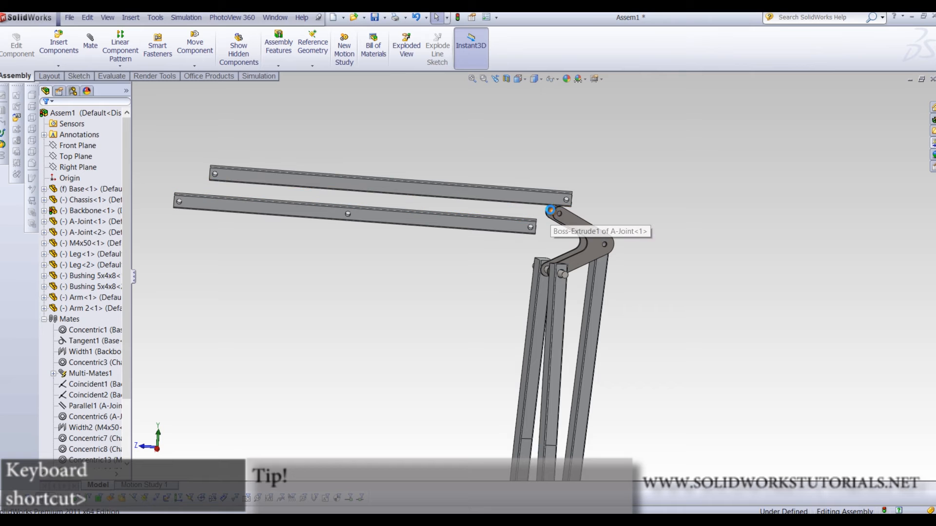
left_click(93, 45)
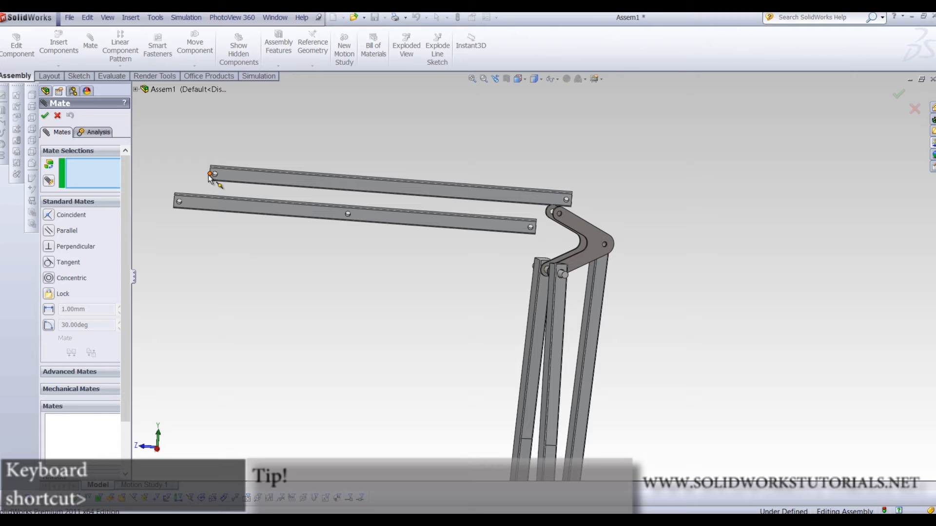
mouse_move(387, 315)
middle_mouse_down()
mouse_move(400, 303)
mouse_move(417, 309)
mouse_move(391, 324)
middle_mouse_up()
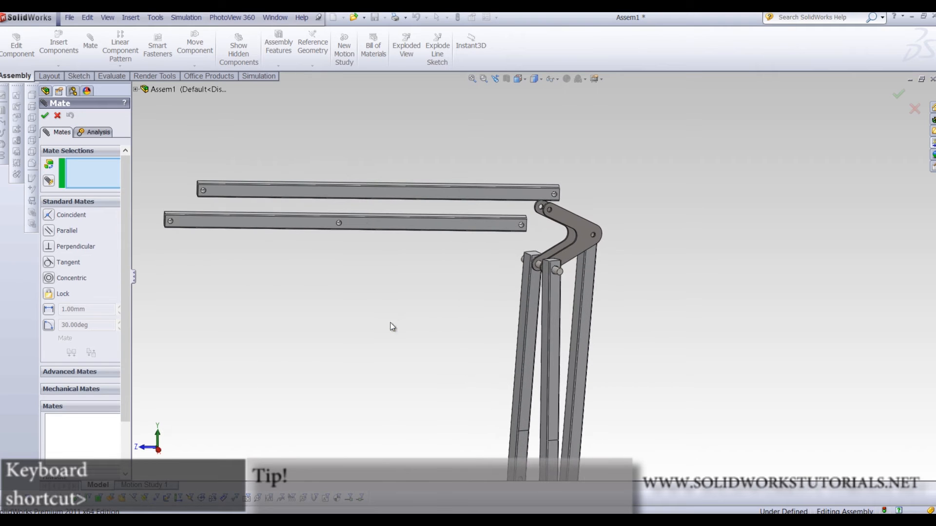
middle_click_drag(481, 253, 540, 262)
scroll(524, 245, "down", 6)
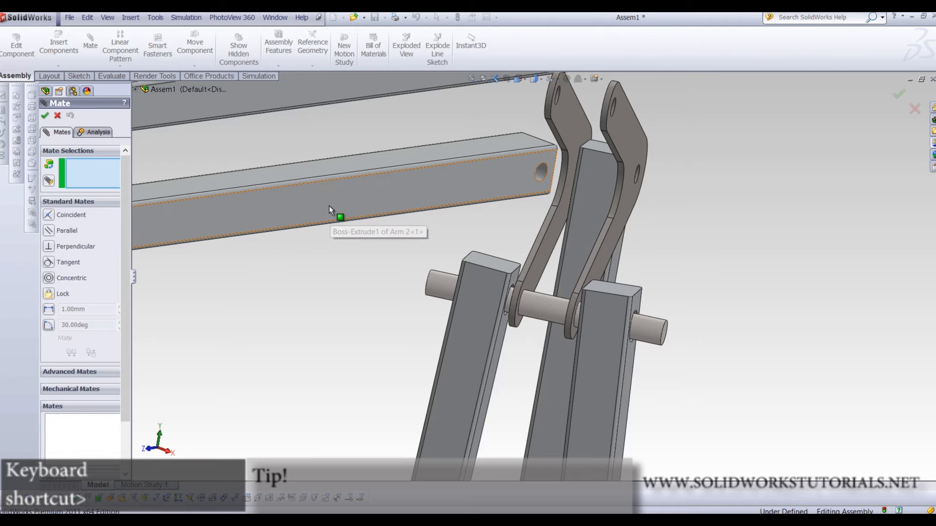
left_click(405, 194)
middle_click_drag(405, 194, 506, 116)
left_click(505, 113)
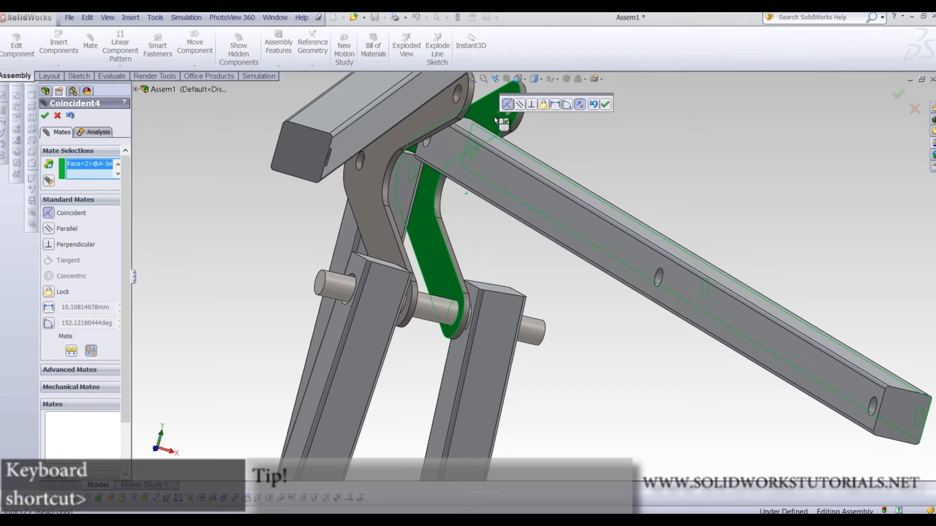
left_click(605, 105)
Add a Coincident mate between the Arm's side face and the inner face of the same A-Joint
middle_click_drag(605, 105, 561, 151)
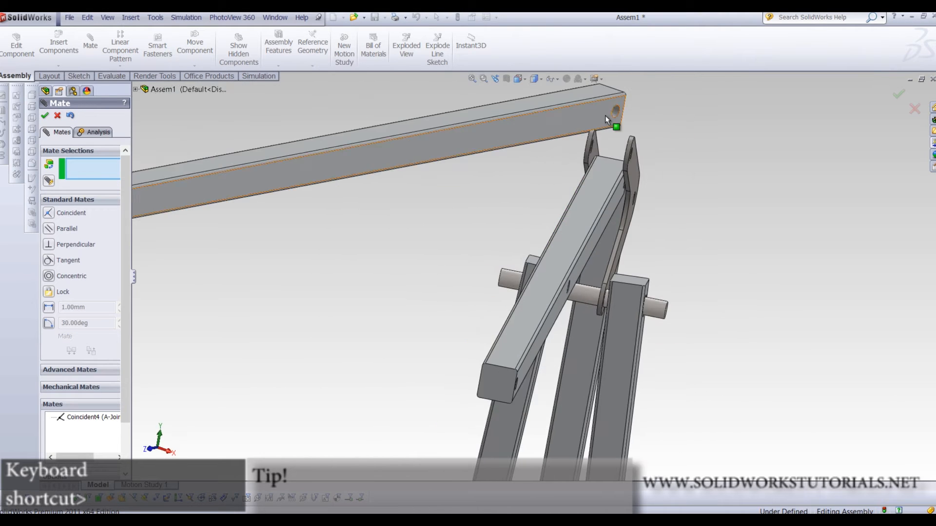
left_click(582, 120)
left_click(585, 147)
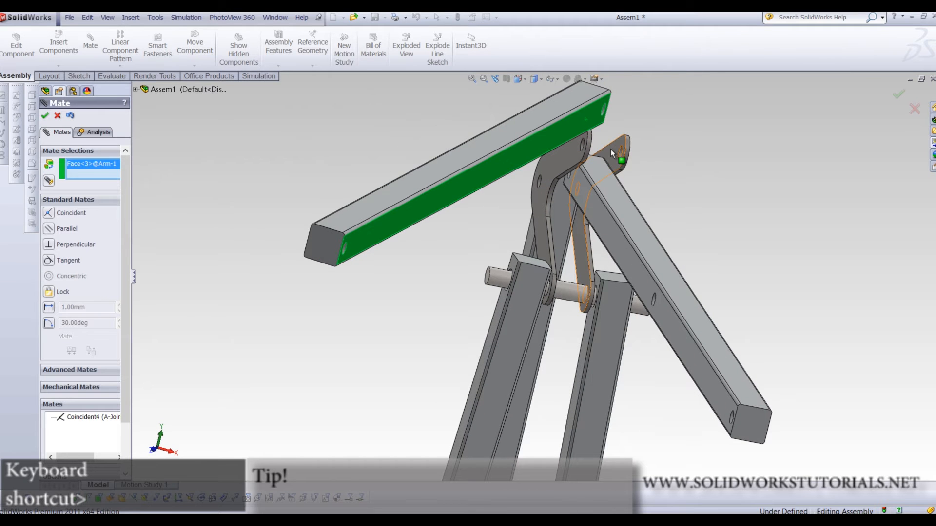
key("Return")
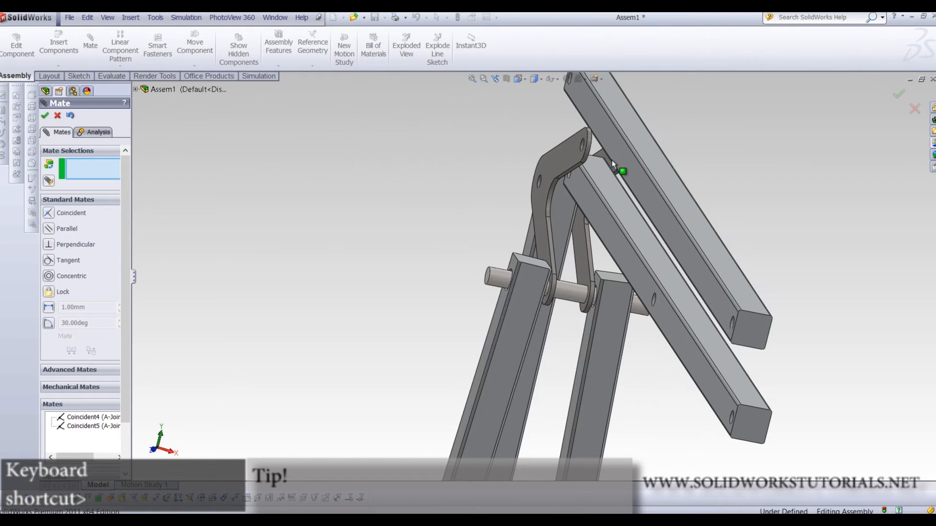
Add a Concentric mate between Arm 2's end hole and the M4x50 pin through the A-Joints' lower holes
middle_click_drag(606, 215, 527, 175)
scroll(764, 252, "down", 3)
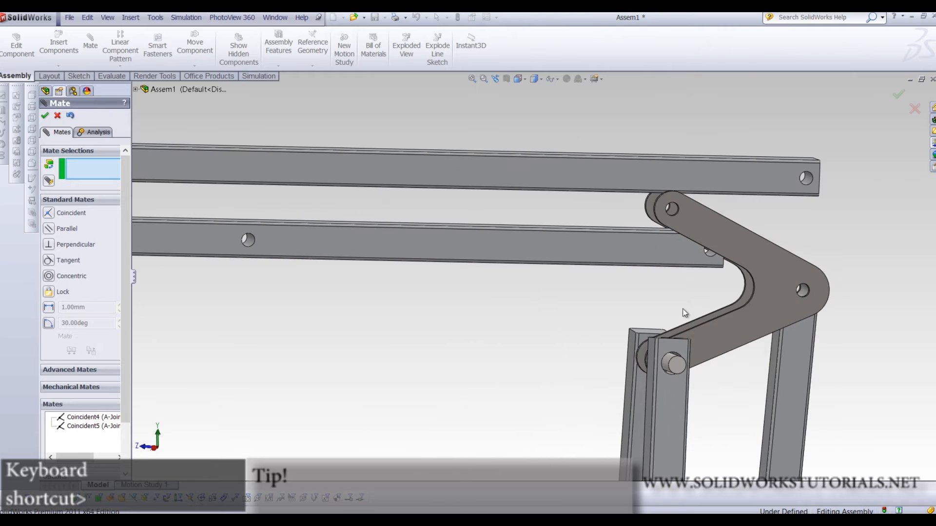
scroll(698, 280, "down", 2)
scroll(697, 280, "down", 3)
left_click(641, 174)
scroll(634, 203, "up", 3)
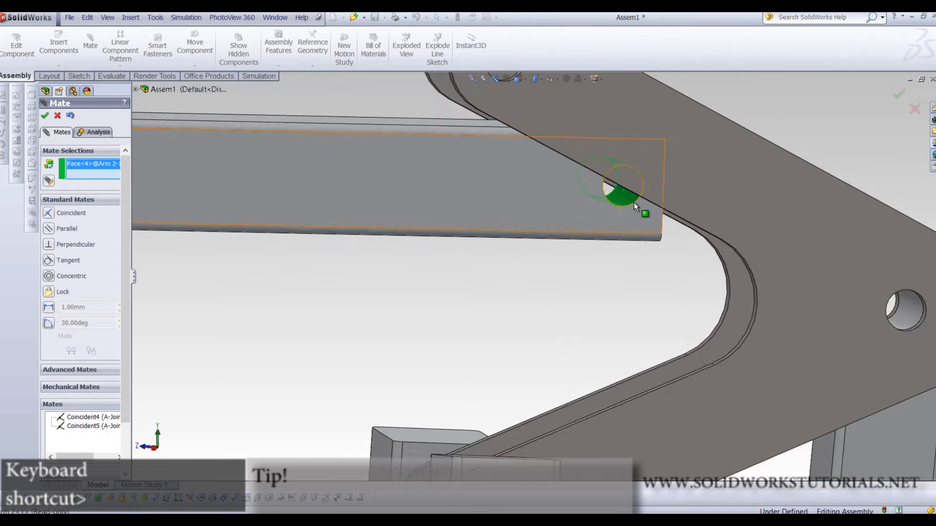
left_click(557, 377)
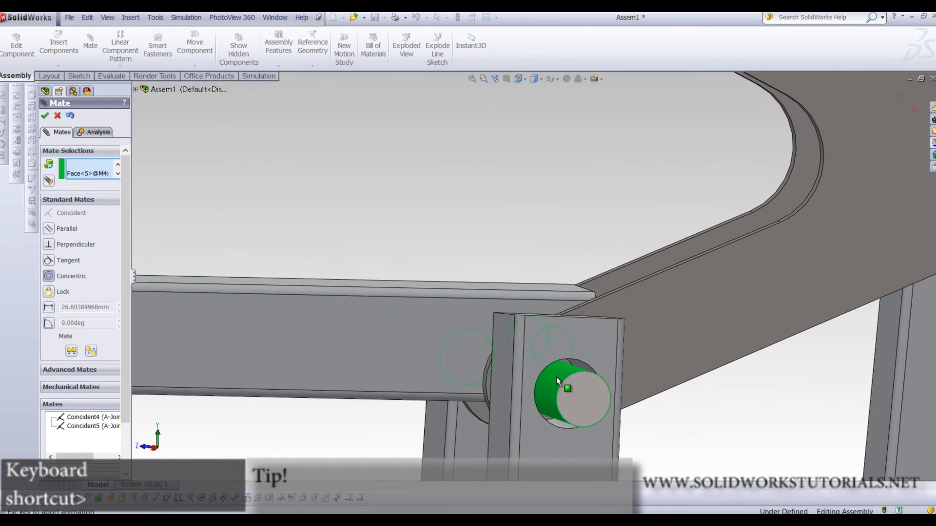
right_click(556, 377)
scroll(557, 378, "up", 4)
scroll(671, 233, "up", 3)
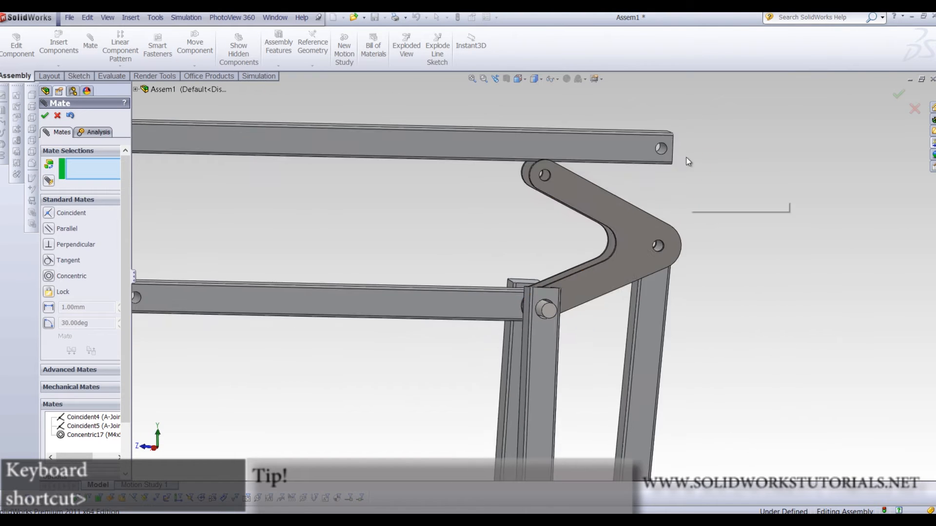
Add a Concentric mate between the Arm's end hole and the A-Joint's upper front hole
scroll(686, 157, "down", 5)
left_click(604, 179)
scroll(358, 264, "down", 6)
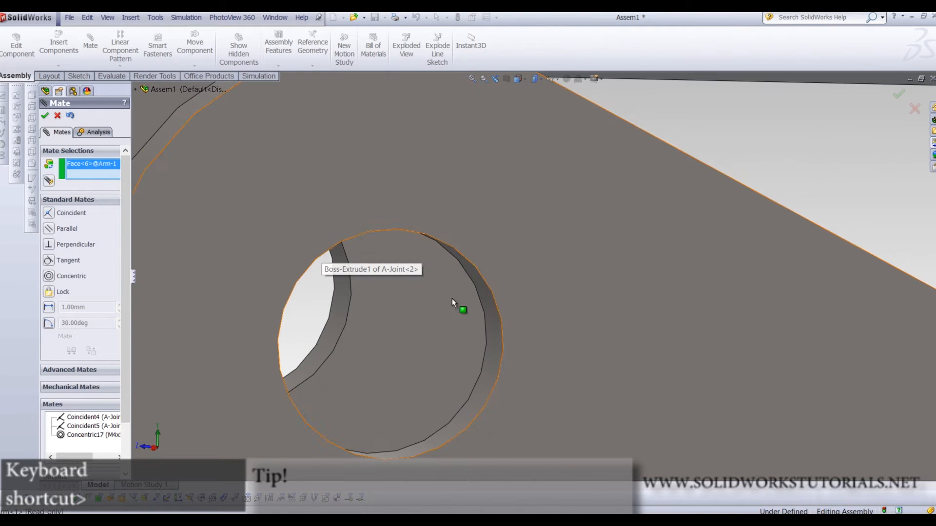
left_click(490, 332)
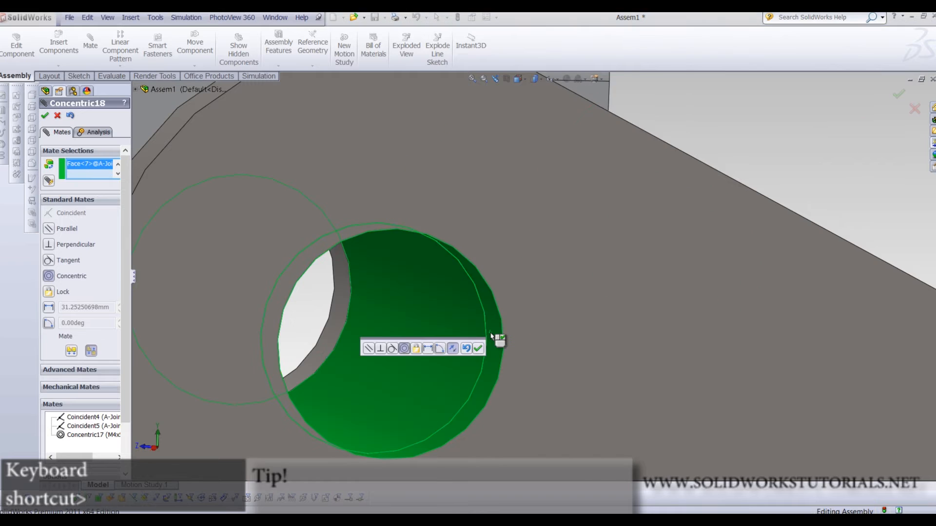
right_click(490, 333)
scroll(490, 332, "up", 3)
scroll(491, 333, "up", 6)
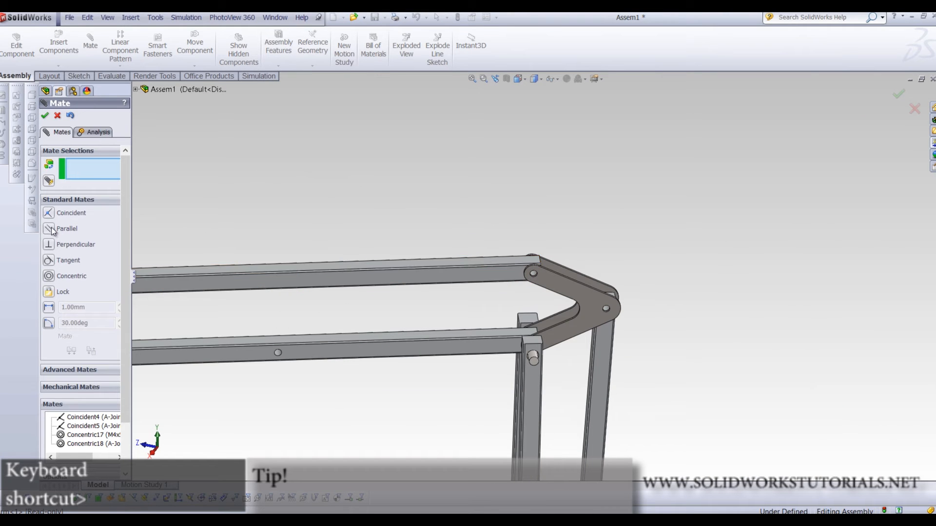
Add a Parallel mate between the top faces of Arm 2 and Arm, and finish mating
scroll(432, 278, "down", 5)
scroll(437, 227, "up", 6)
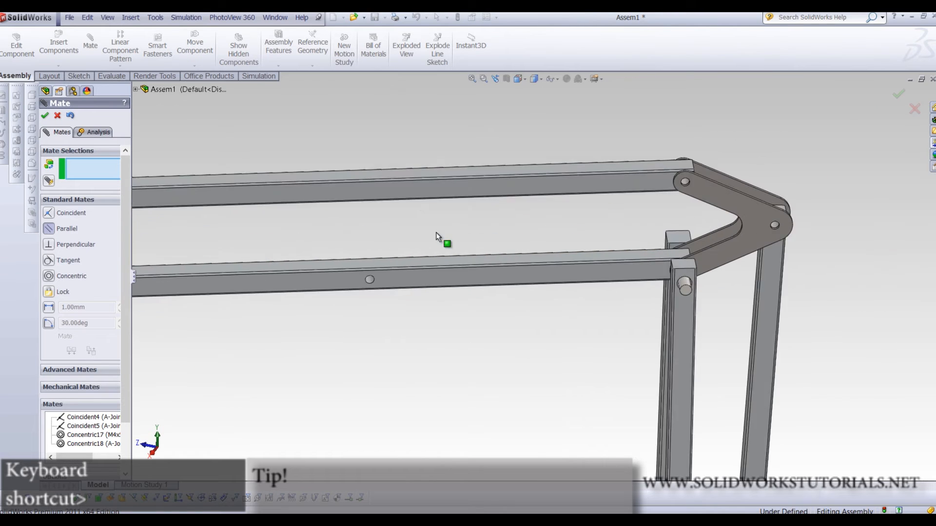
scroll(463, 231, "down", 5)
left_click(463, 233)
scroll(463, 232, "up", 5)
scroll(495, 175, "down", 3)
left_click(495, 176)
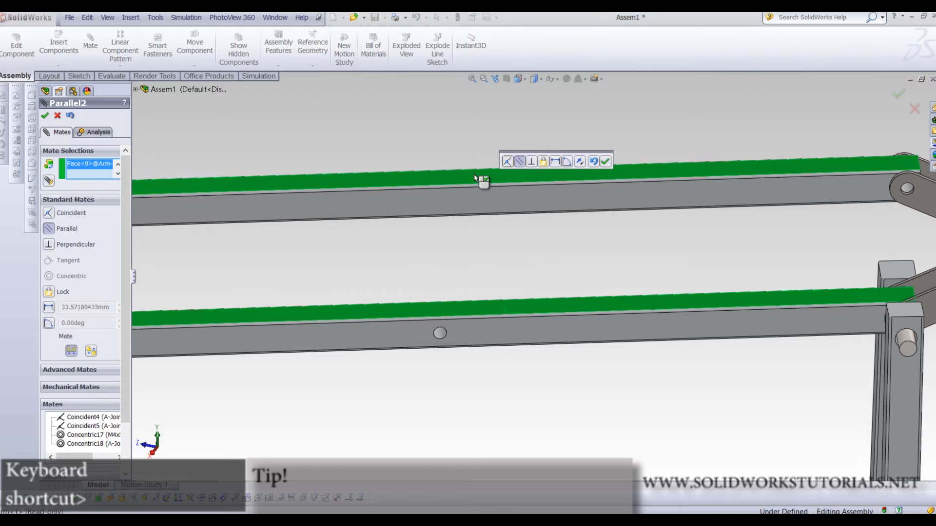
left_click(46, 116)
left_click(45, 116)
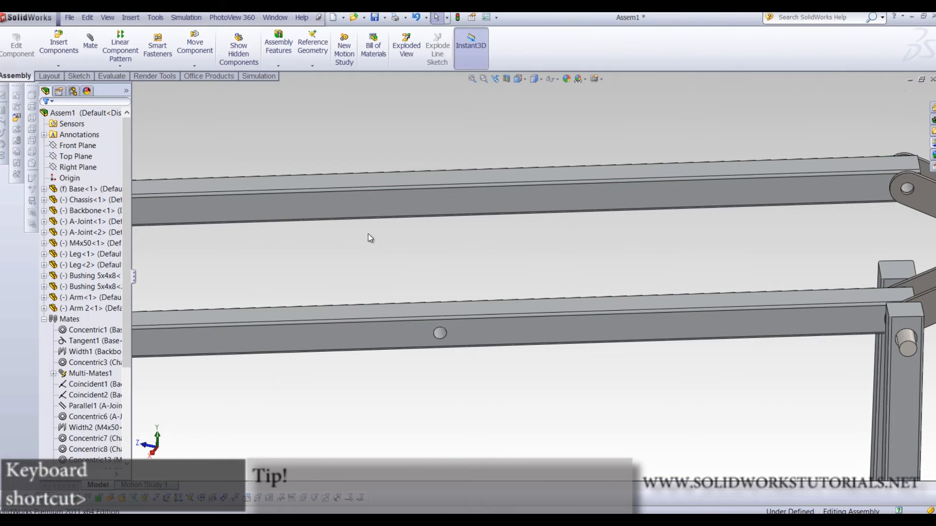
Swing the two parallel arms upward about the A-Joints so they point diagonally up
scroll(368, 218, "up", 5)
middle_click_drag(616, 337, 590, 282)
left_click_drag(470, 213, 483, 34)
scroll(540, 273, "up", 6)
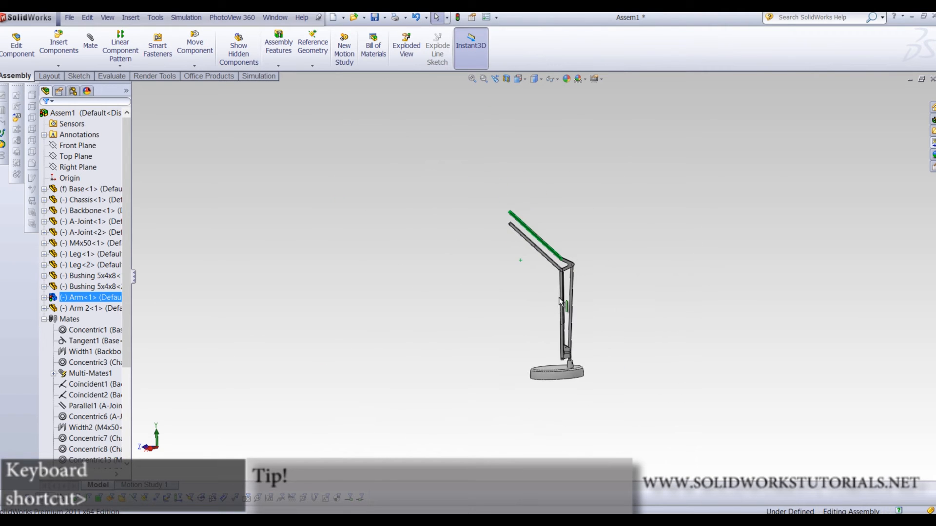
left_click(528, 262)
Insert the B-Joint near the free ends of the two arms and place a second copy of it alongside
scroll(522, 195, "down", 5)
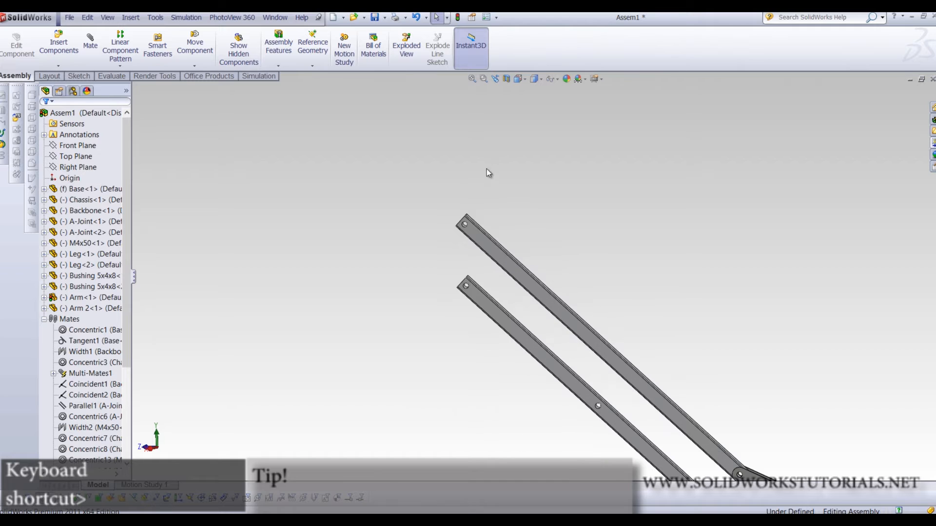
scroll(470, 256, "down", 3)
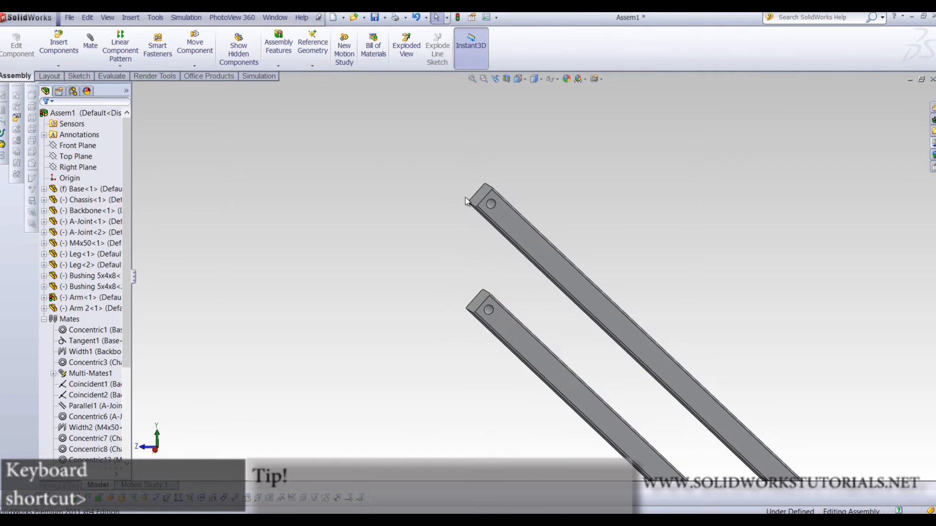
left_click(58, 45)
scroll(73, 302, "down", 2)
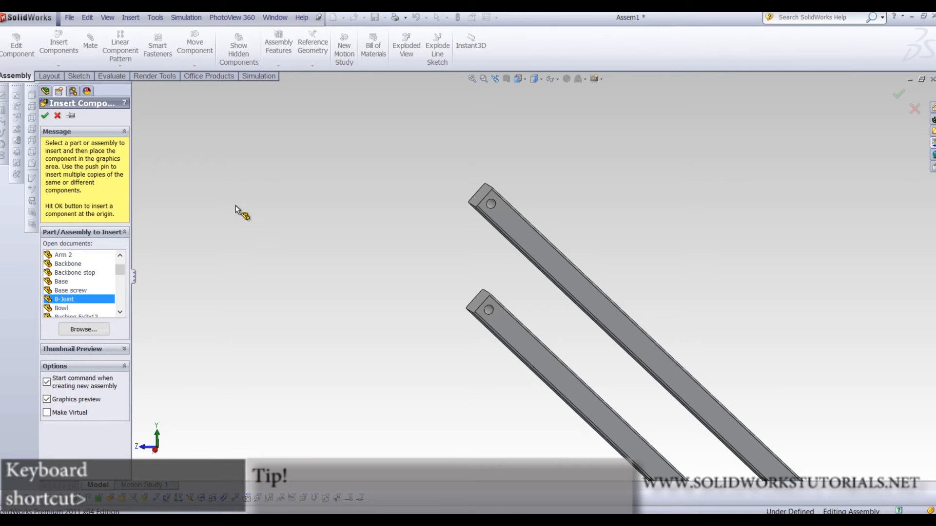
left_click(431, 161)
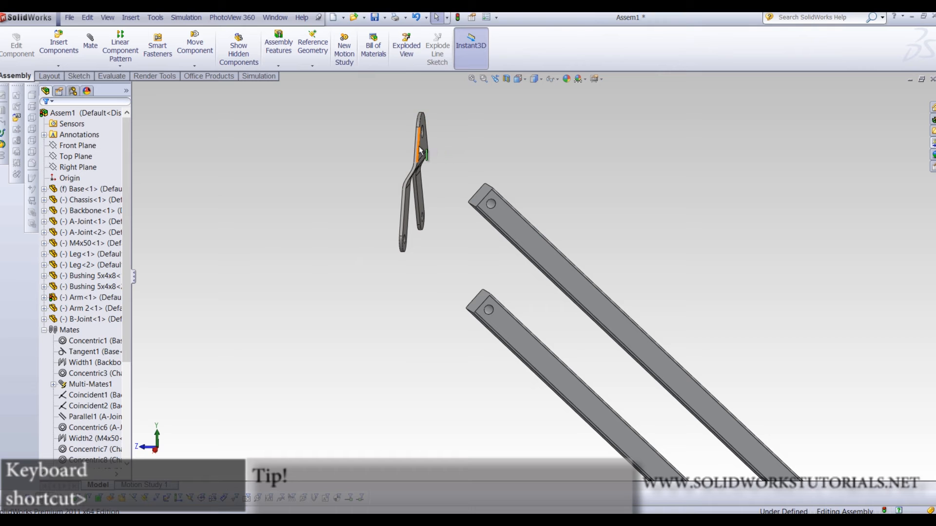
left_click_drag(422, 152, 547, 144, "ctrl")
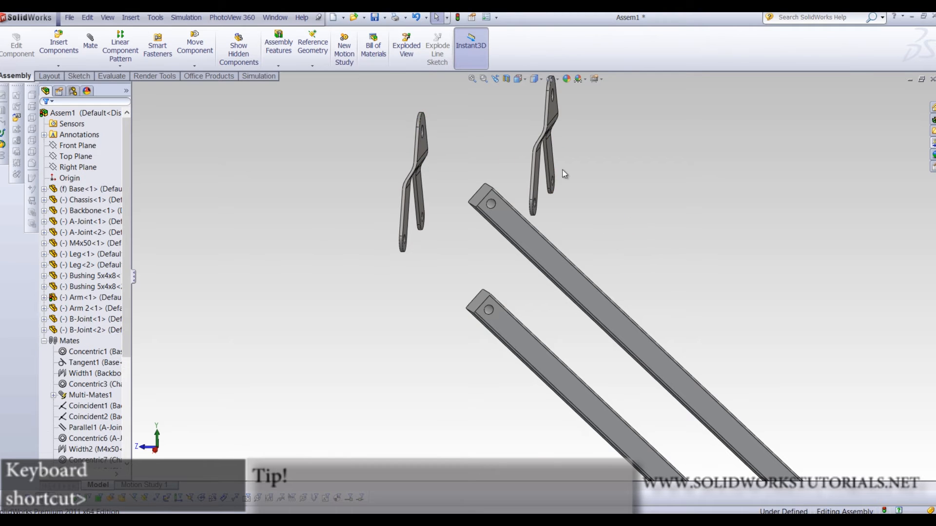
Start a multiple-mate Concentric with the Arm's end hole as common entity and one lower leg hole of the original B-Joint
scroll(501, 215, "down", 3)
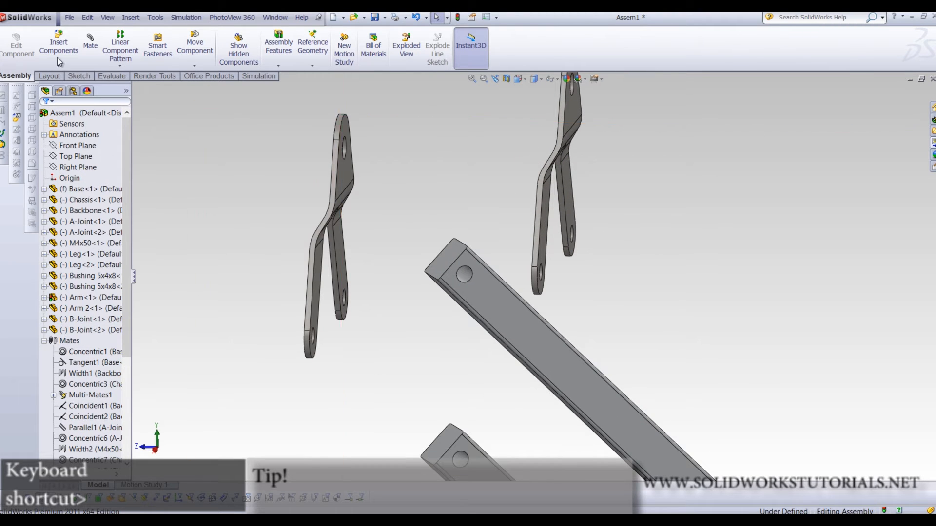
left_click(88, 49)
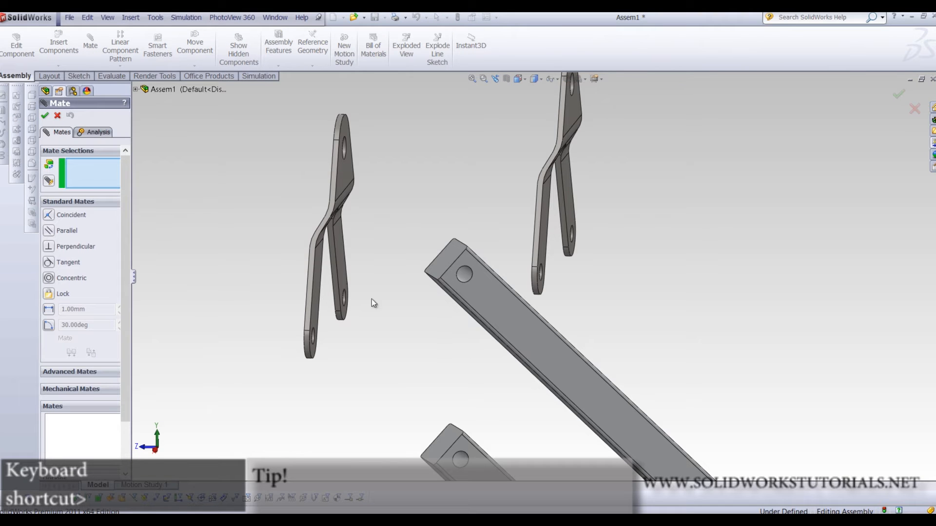
left_click(49, 182)
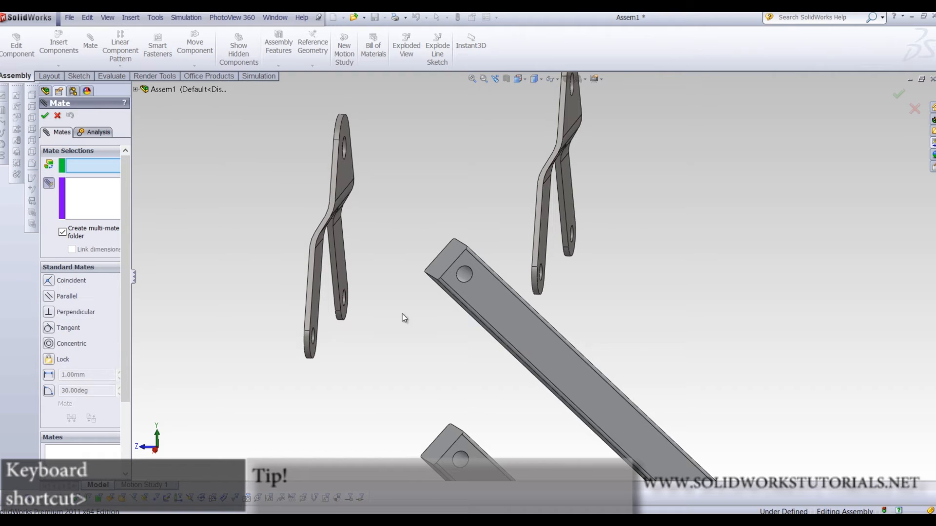
scroll(467, 270, "down", 4)
left_click(475, 289)
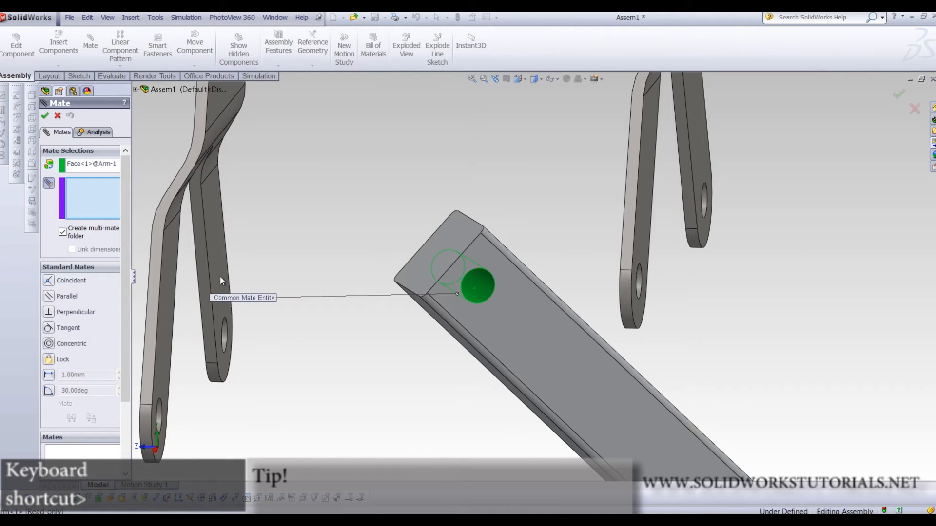
scroll(291, 348, "up", 3)
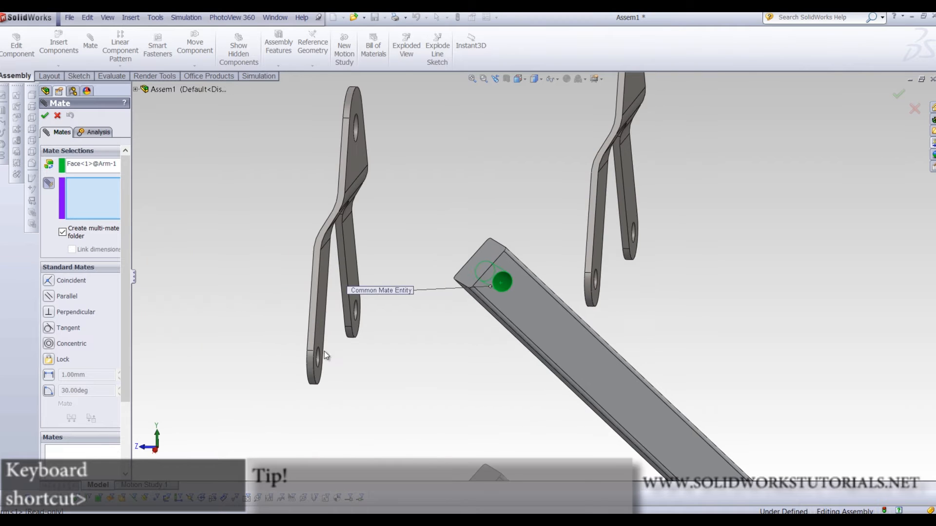
scroll(359, 318, "down", 3)
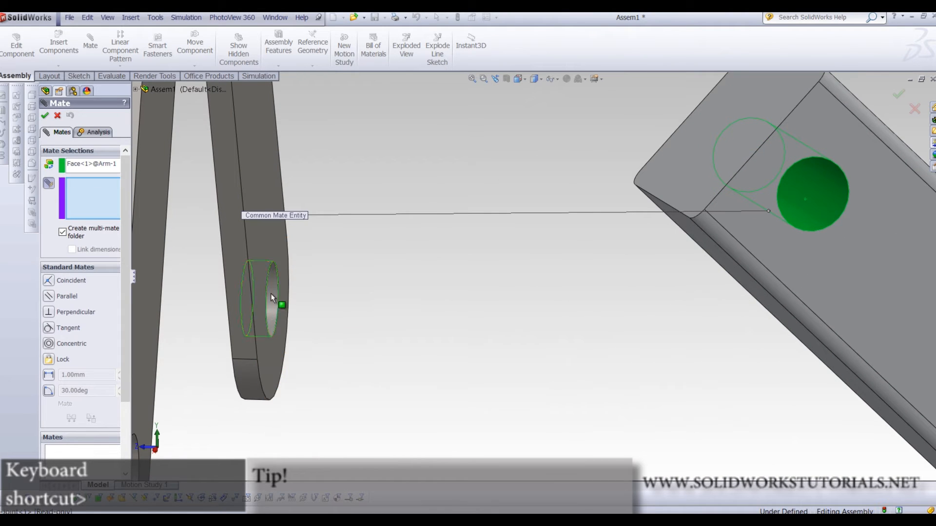
left_click(270, 294)
Add the copied B-Joint's lower leg hole to the multi-mate, flip its alignment so the B-Joints mirror each other, and apply the mates
scroll(293, 294, "up", 10)
middle_click_drag(475, 269, 541, 270)
scroll(500, 250, "down", 4)
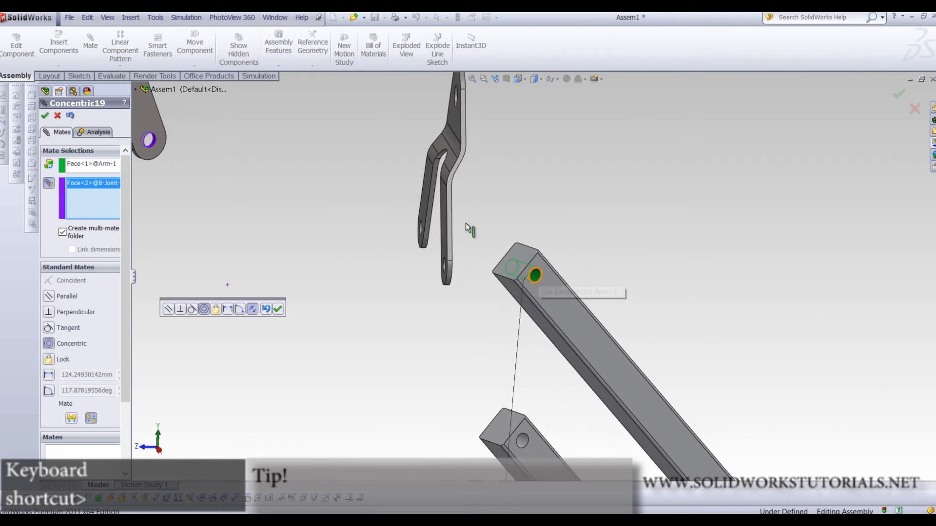
scroll(446, 221, "down", 2)
scroll(439, 236, "up", 5)
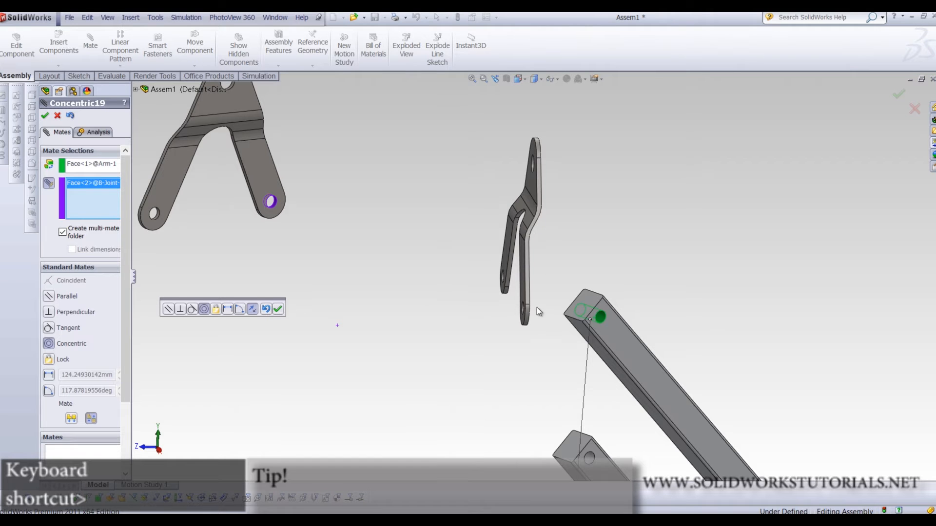
scroll(495, 303, "down", 6)
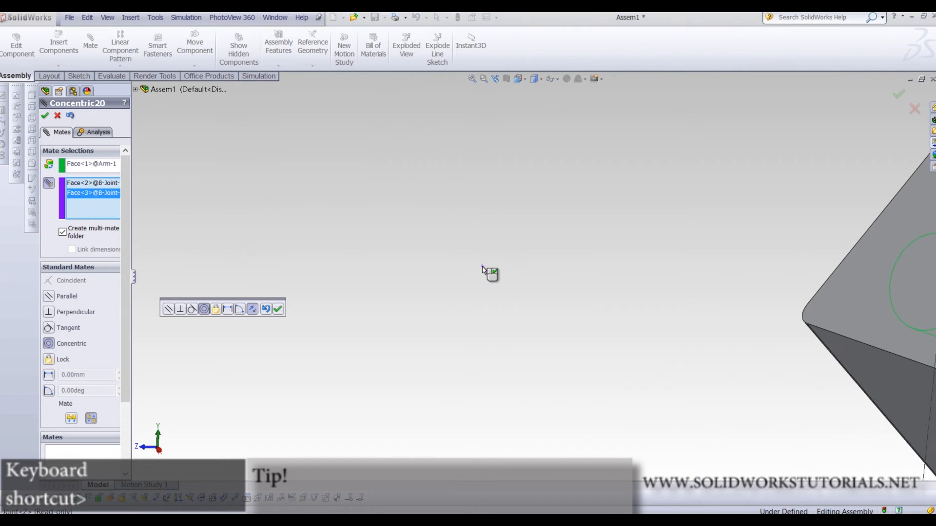
scroll(479, 268, "up", 7)
middle_click_drag(487, 262, 520, 269)
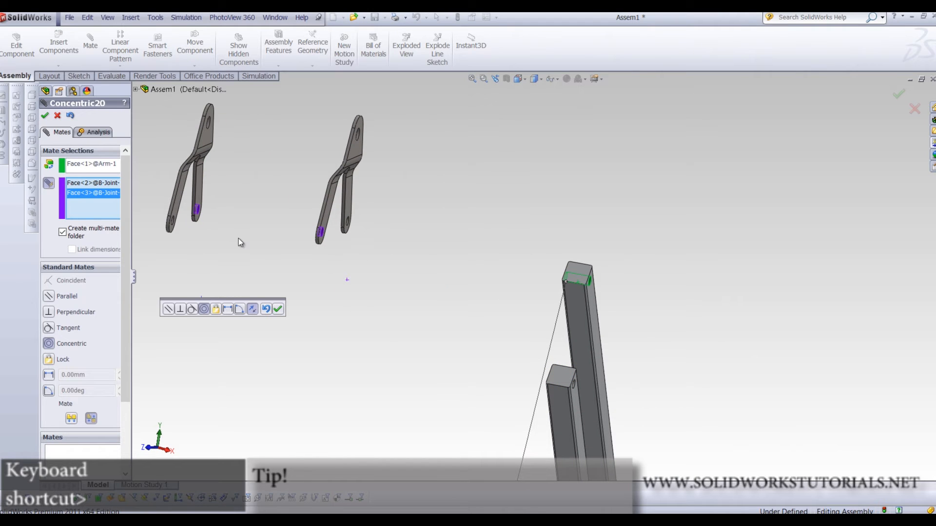
left_click(256, 308)
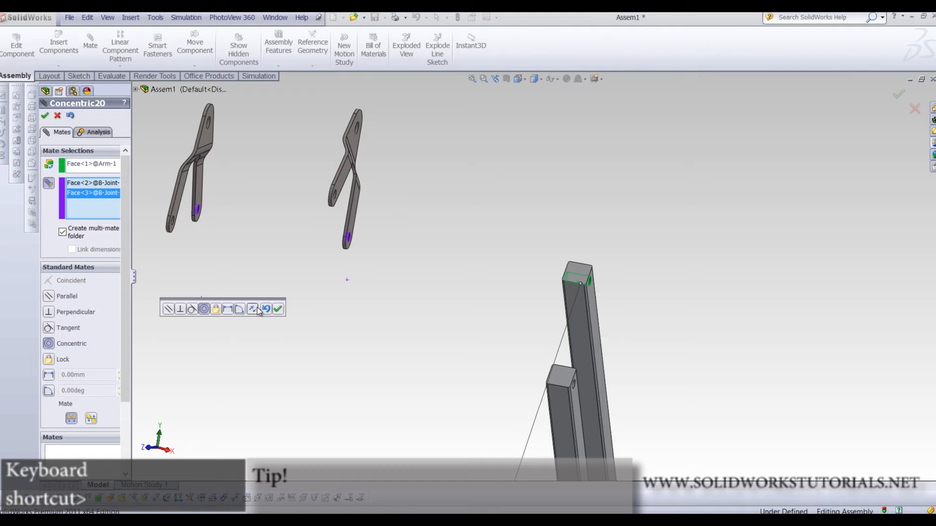
left_click(277, 309)
Start another Concentric multi-mate with Arm 2's end hole as common entity and the free leg hole of the copied B-Joint
middle_click_drag(444, 302, 369, 265)
scroll(277, 162, "down", 5)
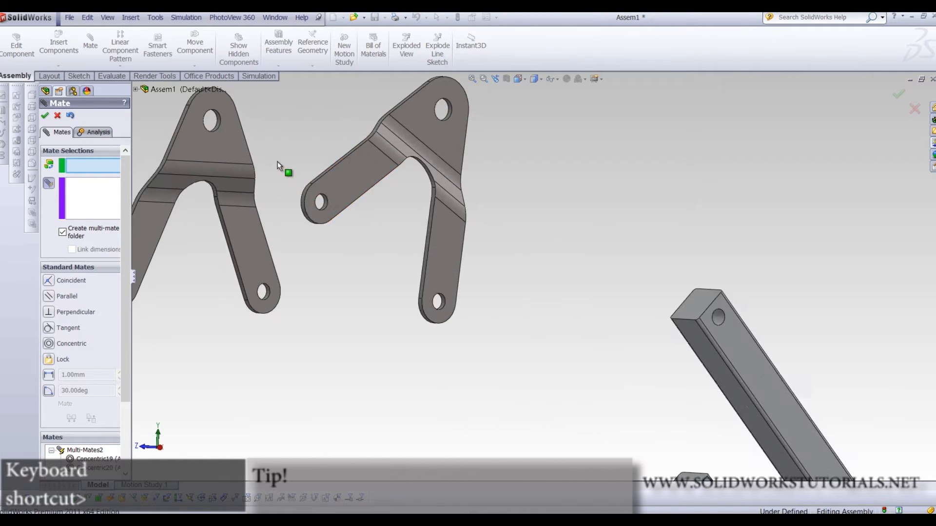
scroll(402, 230, "down", 3)
scroll(416, 239, "up", 5)
scroll(668, 370, "up", 2)
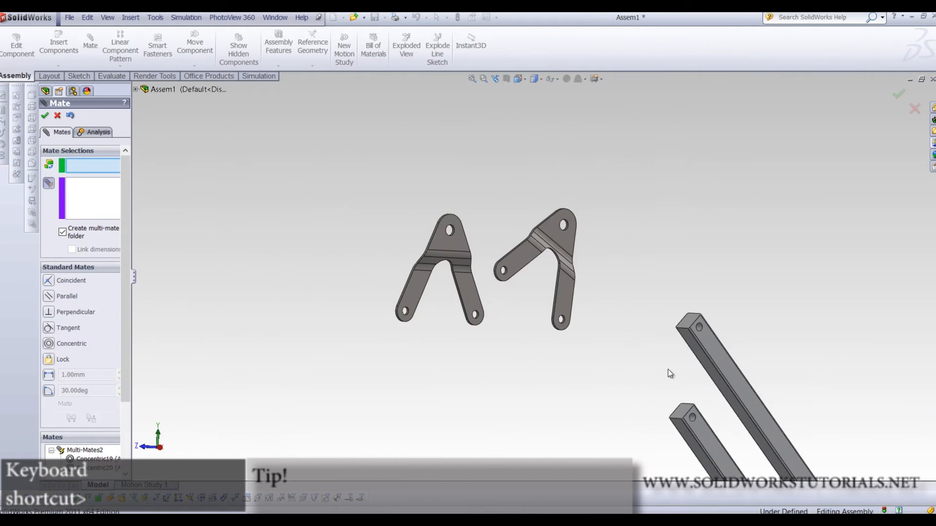
scroll(675, 390, "down", 5)
left_click(620, 391)
scroll(612, 374, "down", 2)
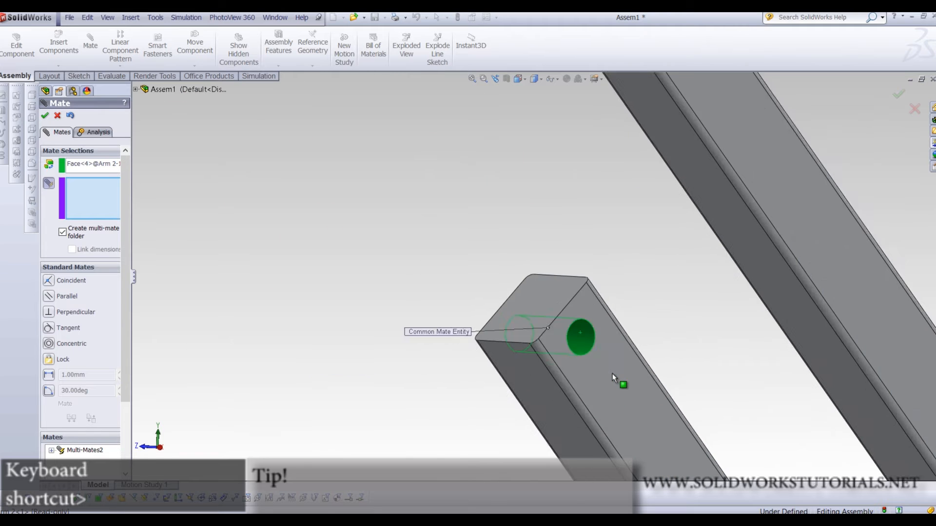
scroll(612, 374, "up", 4)
scroll(370, 137, "down", 3)
scroll(304, 125, "down", 4)
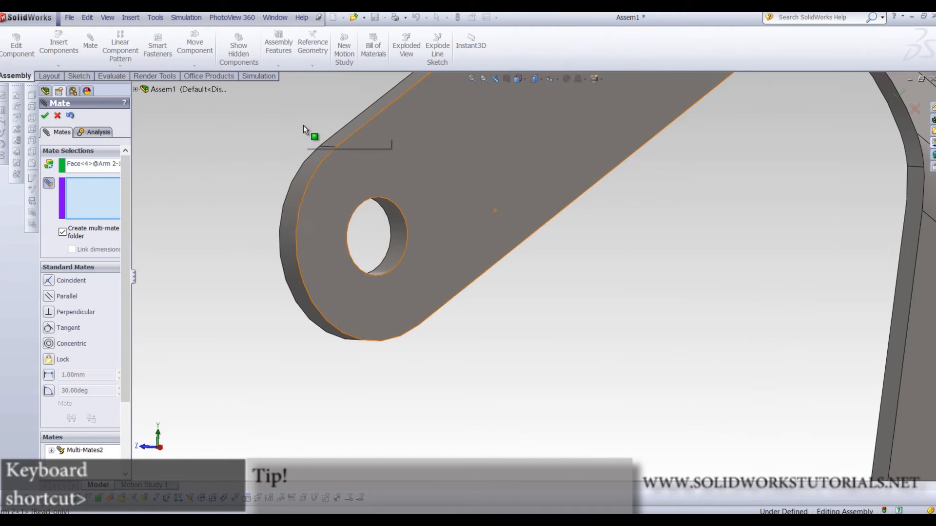
left_click(400, 236)
Add the original B-Joint's free leg hole to the Arm 2 multi-mate and apply the Concentric mates
scroll(399, 235, "up", 4)
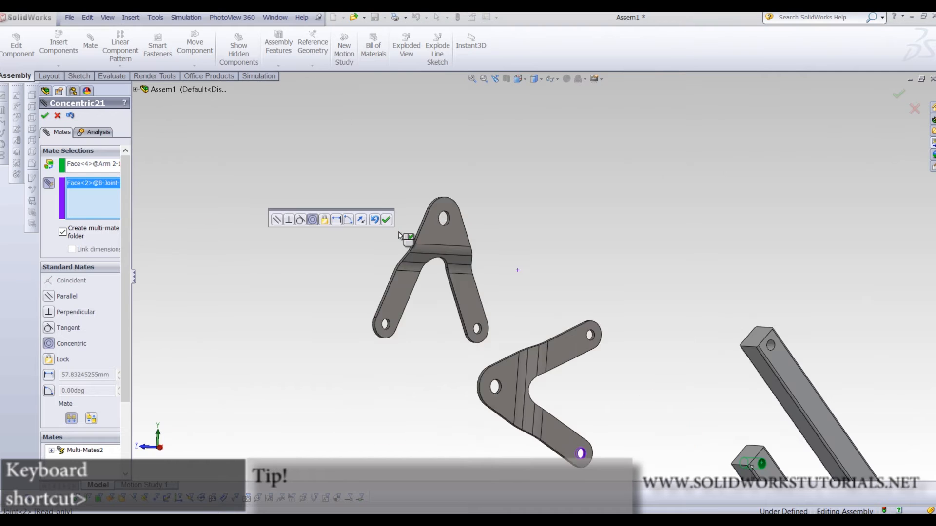
scroll(436, 313, "down", 3)
scroll(441, 314, "up", 5)
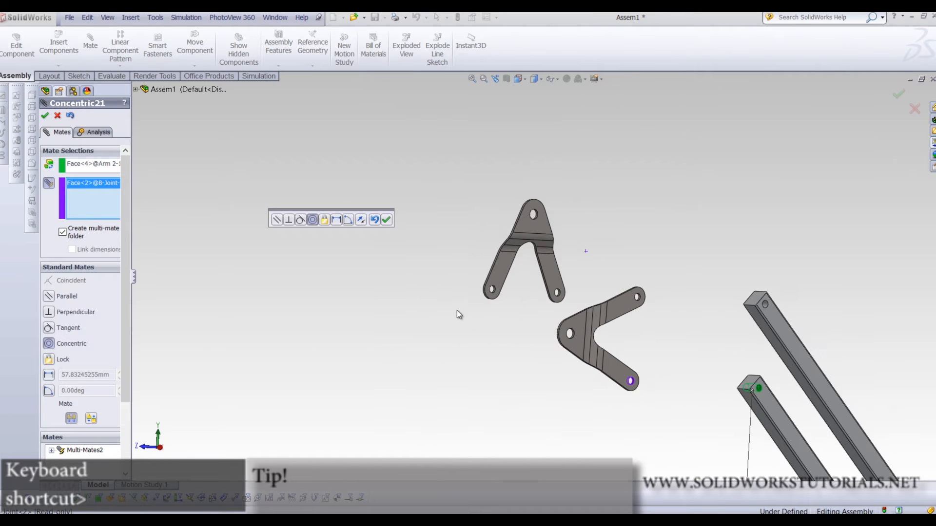
scroll(536, 283, "down", 6)
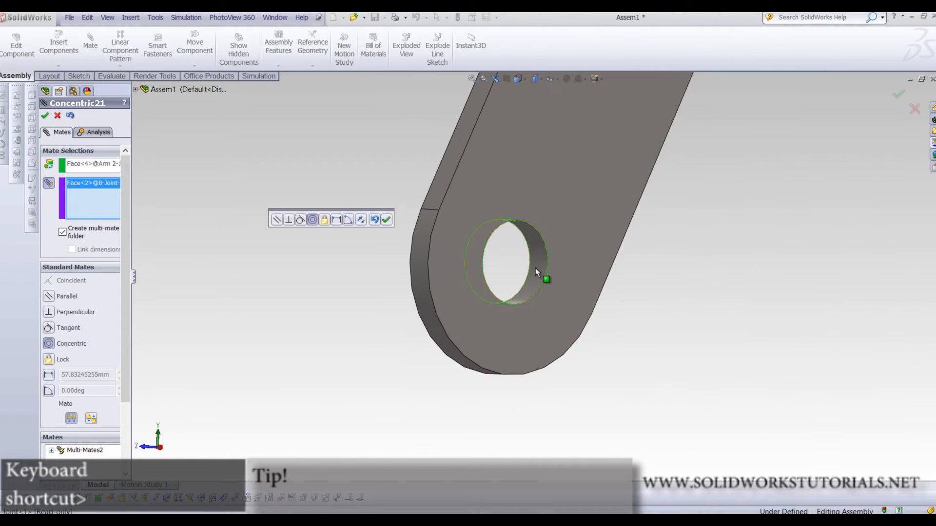
left_click(535, 269)
right_click(535, 270)
Move the two B-Joints along their hole axes so that one sits on each side of the arms
scroll(536, 271, "up", 8)
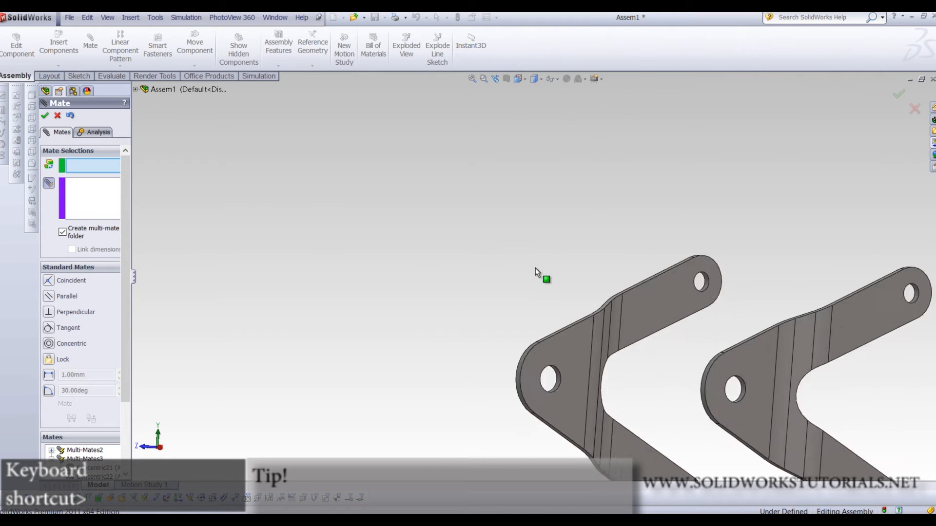
middle_click_drag(544, 279, 630, 300)
scroll(723, 331, "down", 3)
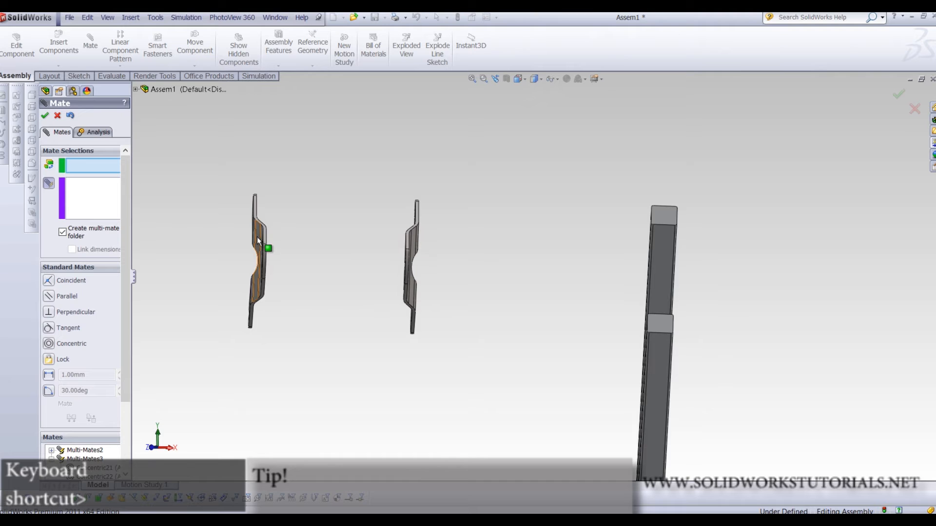
left_click_drag(256, 237, 757, 270)
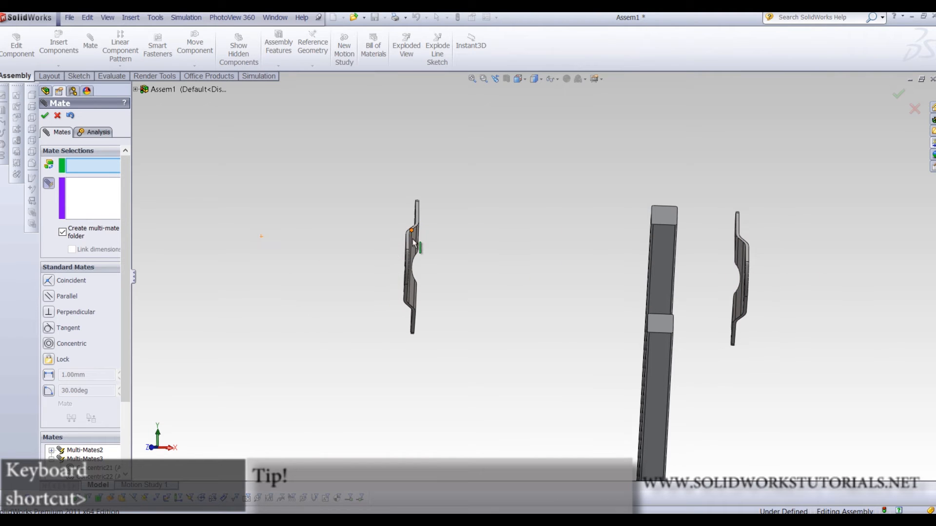
left_click_drag(414, 241, 627, 254)
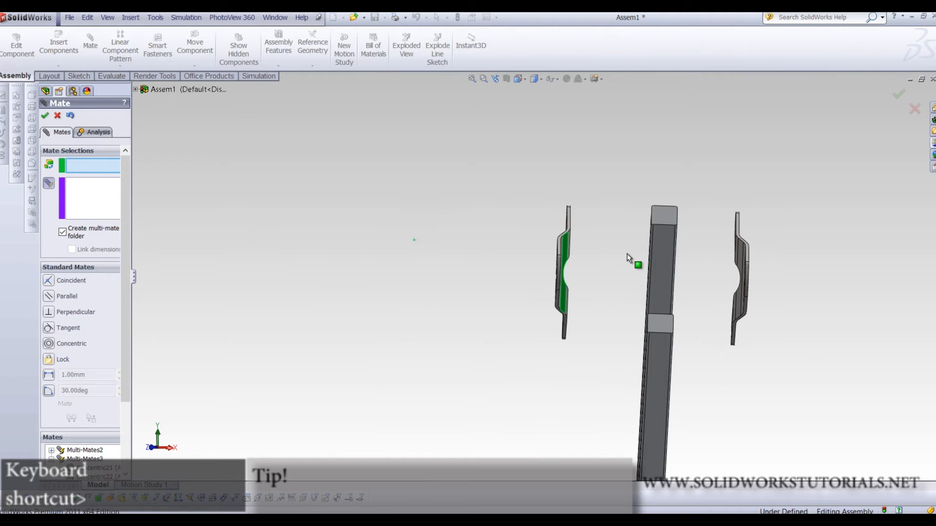
Turn off multiple mate mode and add a Coincident mate between the original B-Joint's inner leg face and the Arm's side face
left_click(48, 184)
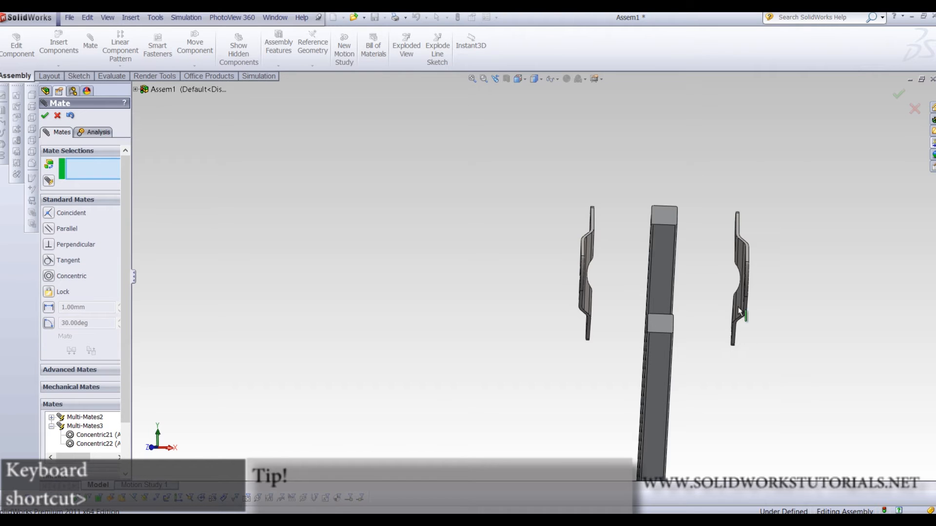
scroll(707, 210, "down", 4)
middle_click_drag(722, 229, 697, 281)
left_click(801, 279)
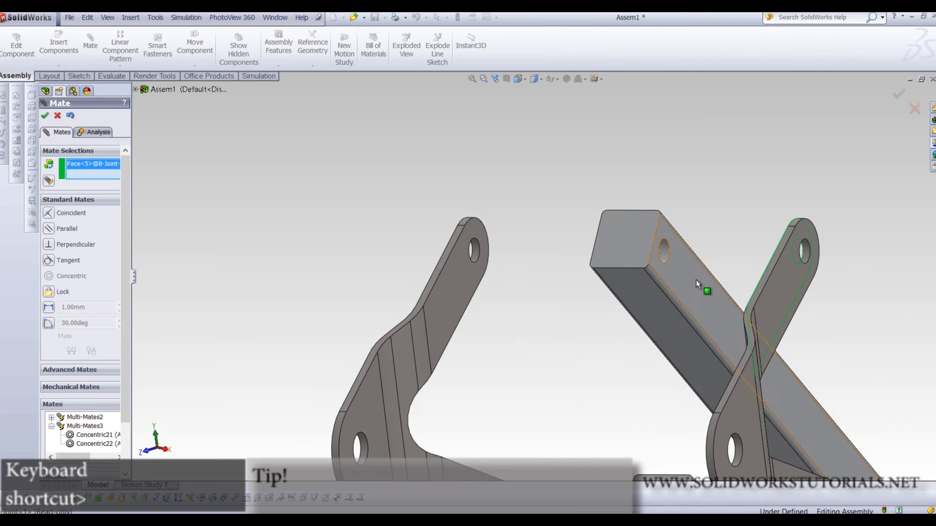
left_click(696, 279)
key("Return")
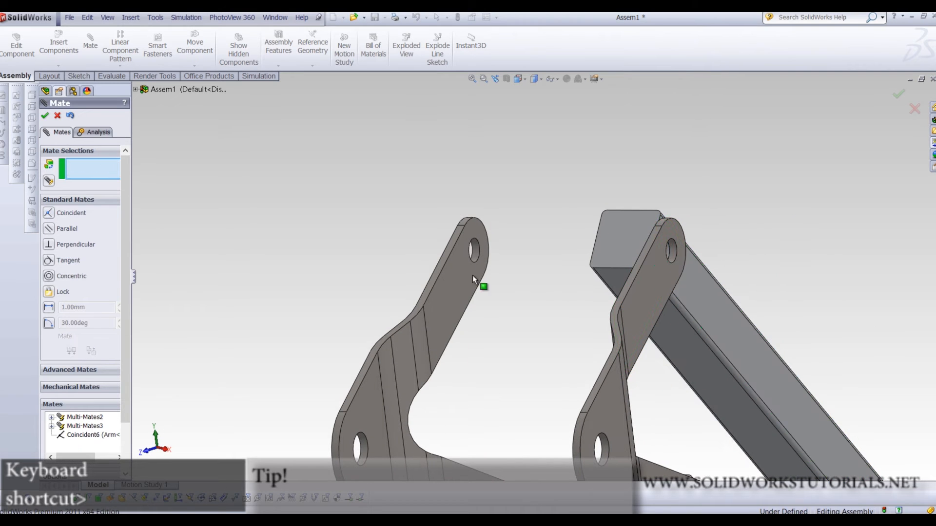
Add a Coincident mate between the other B-Joint's inner leg face and the opposite side face of the Arm
middle_click_drag(516, 293, 651, 297)
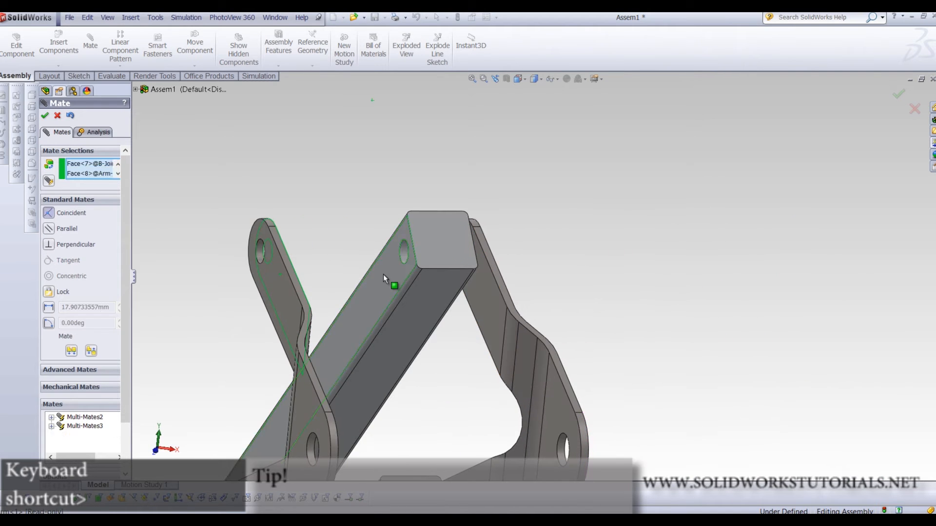
left_click(383, 274)
key("Return")
Examine the fit of the B-Joints on both sides of the arm ends, finish mating, and review the arm linkage
middle_click_drag(389, 278, 465, 355)
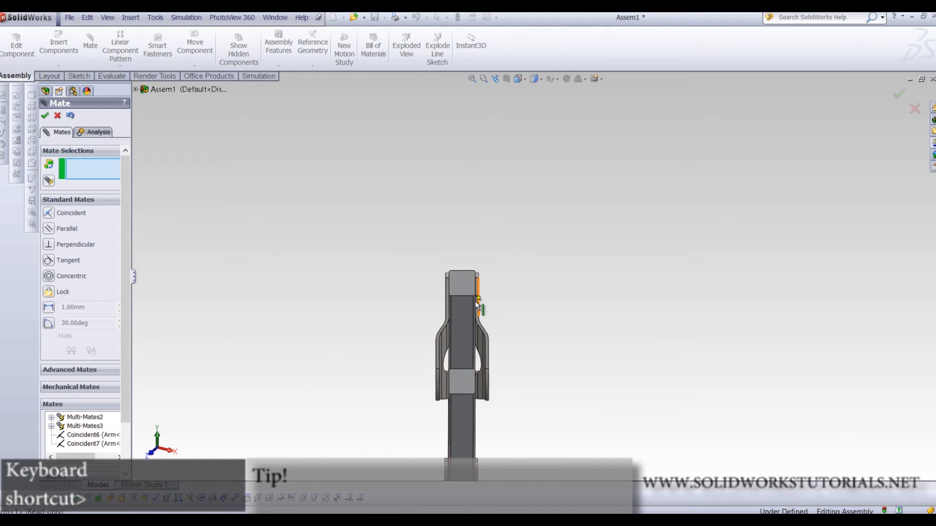
scroll(479, 300, "down", 5)
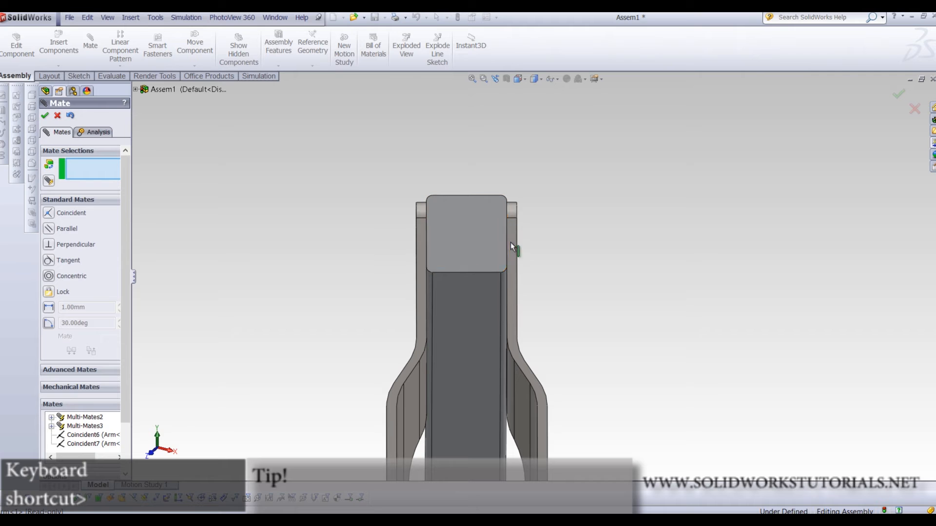
middle_click_drag(460, 255, 434, 502)
middle_click_drag(487, 360, 490, 355)
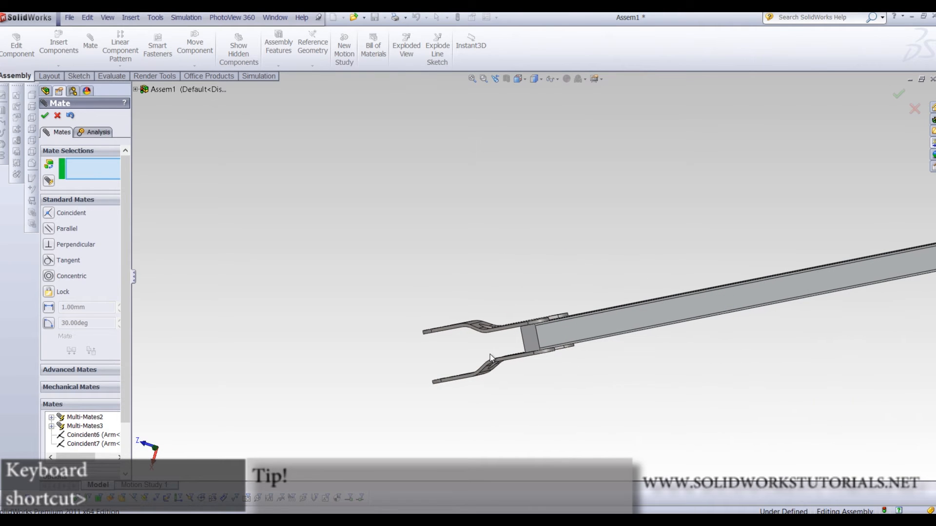
left_click(46, 117)
scroll(582, 344, "up", 2)
middle_click_drag(582, 341, 567, 191)
scroll(567, 191, "up", 3)
scroll(616, 386, "down", 4)
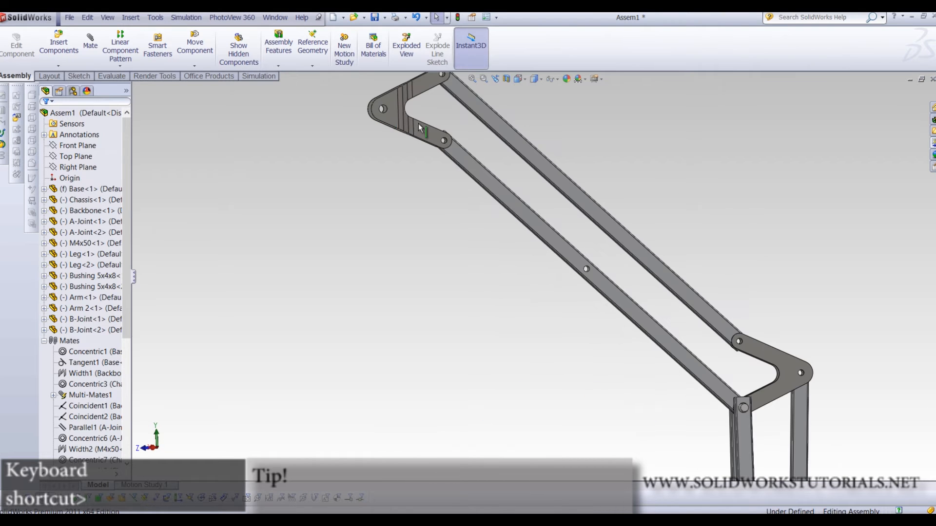
Insert one Hanger-Core component and place it beside the free end of the two B-Joints
mouse_move(378, 134)
left_mouse_down()
mouse_move(338, 402)
mouse_move(269, 255)
mouse_move(319, 177)
mouse_move(389, 104)
mouse_move(396, 147)
mouse_move(299, 419)
mouse_move(288, 314)
mouse_move(329, 178)
mouse_move(384, 91)
mouse_move(381, 131)
left_mouse_up()
key("Escape")
key("f")
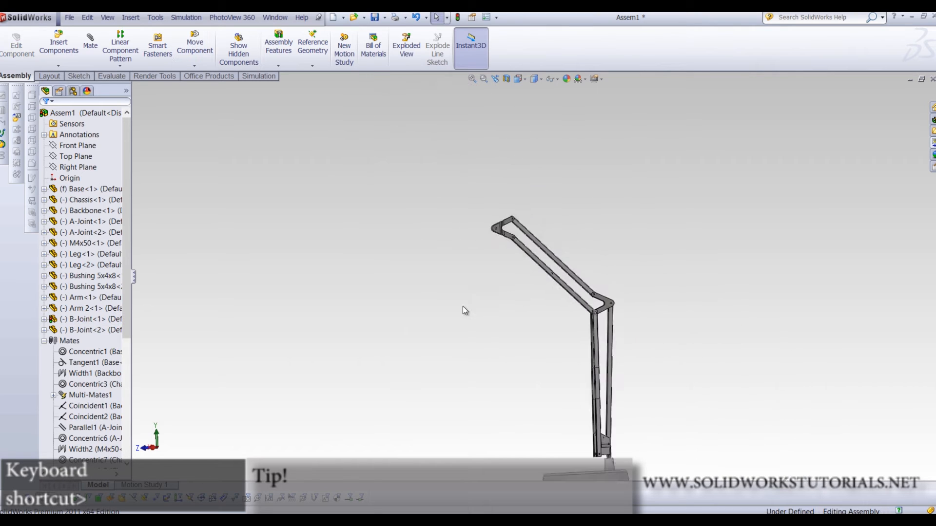
scroll(564, 263, "down", 3)
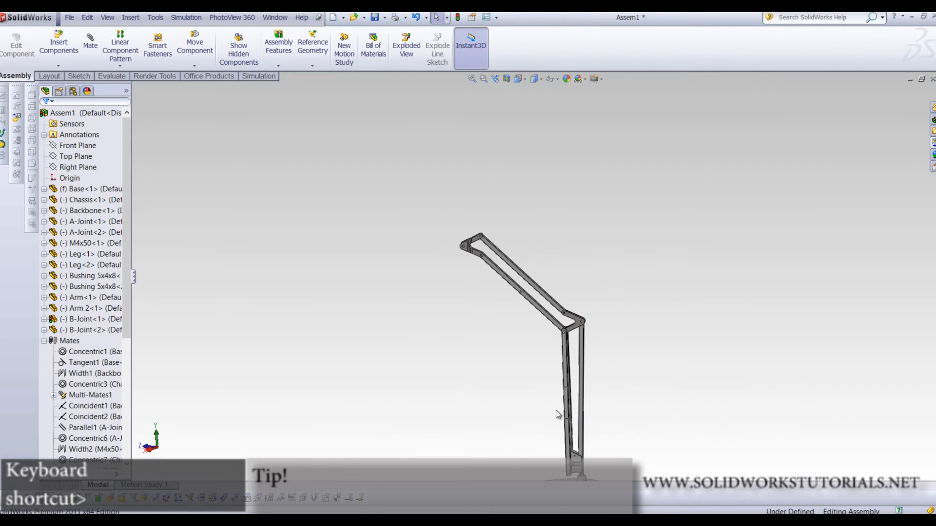
scroll(558, 416, "up", 3)
scroll(469, 234, "down", 5)
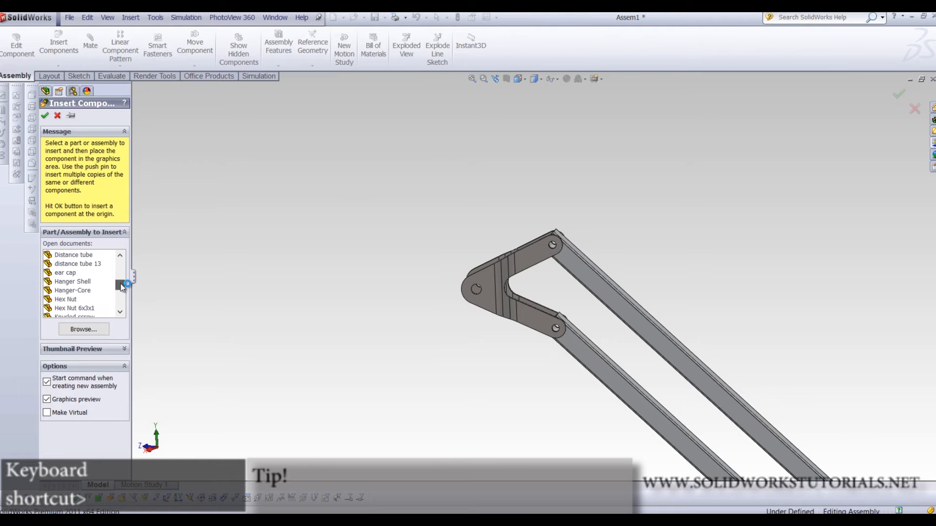
left_click(441, 256)
scroll(476, 280, "down", 5)
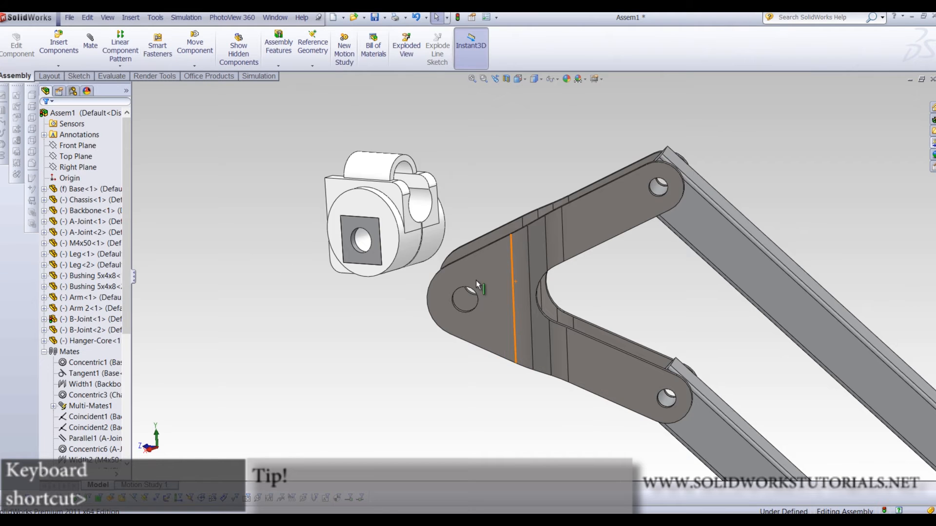
Add a Width mate with the Hanger-Core's two outer circular faces as width selections and the two B-Joints' inner faces as tab selections
left_click(72, 374)
left_click(53, 221)
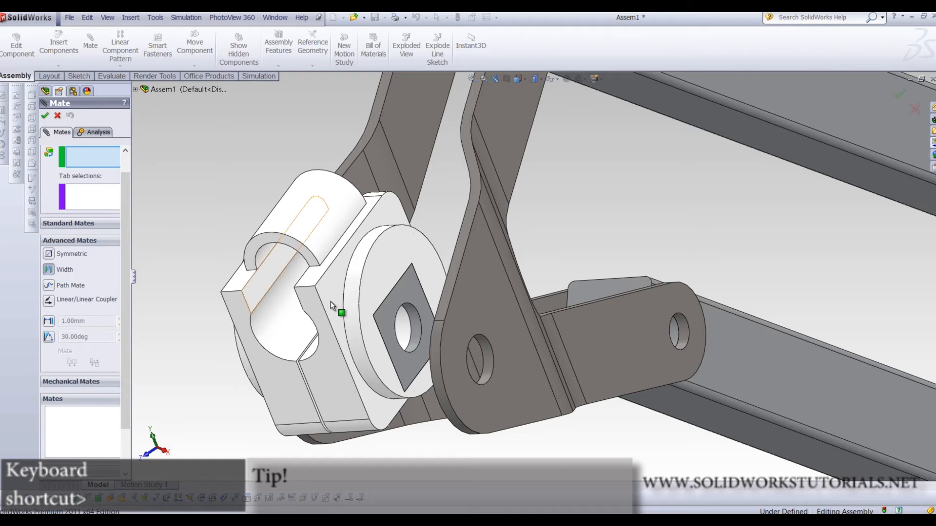
left_click(394, 265)
middle_click_drag(382, 267, 456, 253)
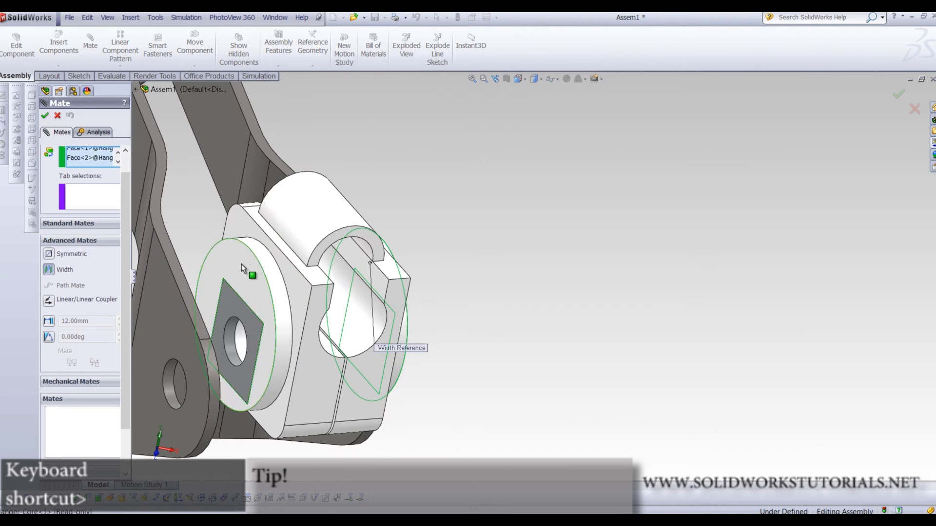
left_click(241, 266)
left_click(178, 326)
mouse_move(323, 353)
middle_mouse_down()
mouse_move(390, 359)
mouse_move(326, 349)
middle_mouse_up()
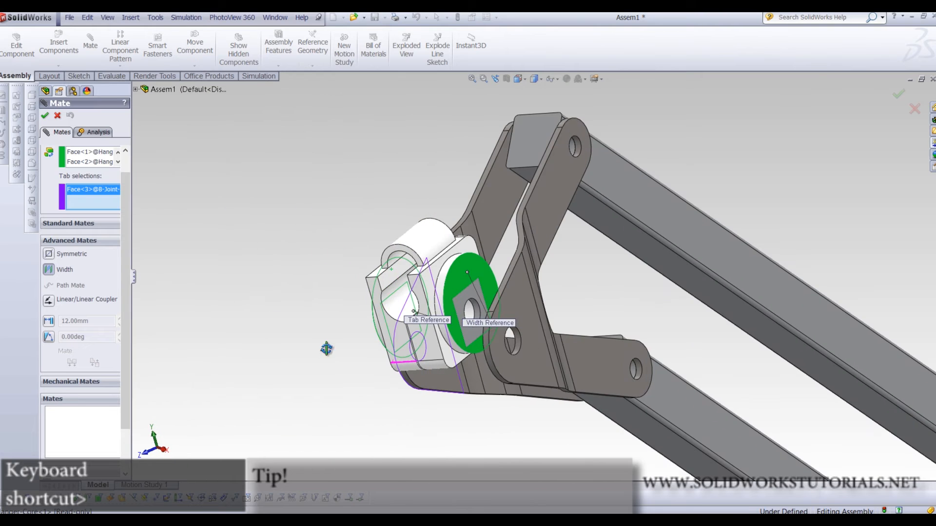
left_click(534, 306)
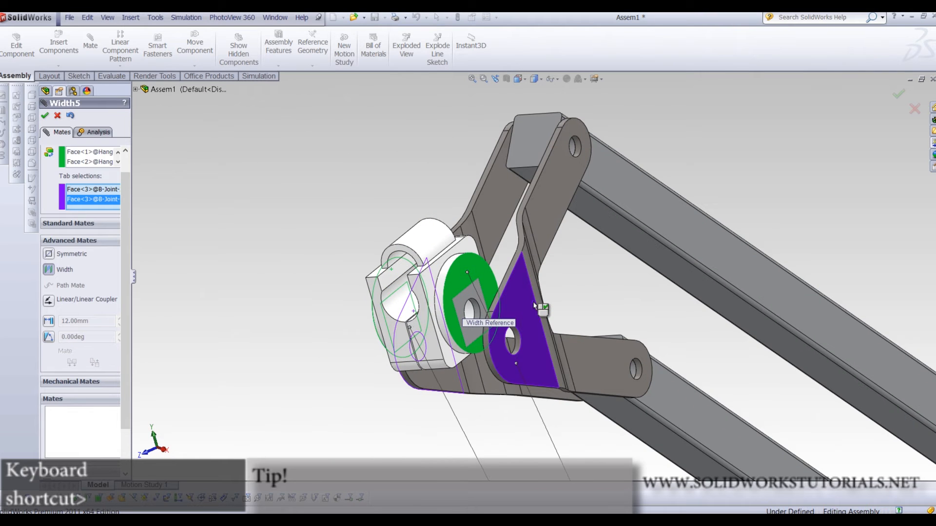
left_click(44, 117)
left_click(45, 117)
Add a Concentric mate between the Hanger-Core's through hole and the hole at the B-Joint's pointed end
scroll(489, 338, "down", 5)
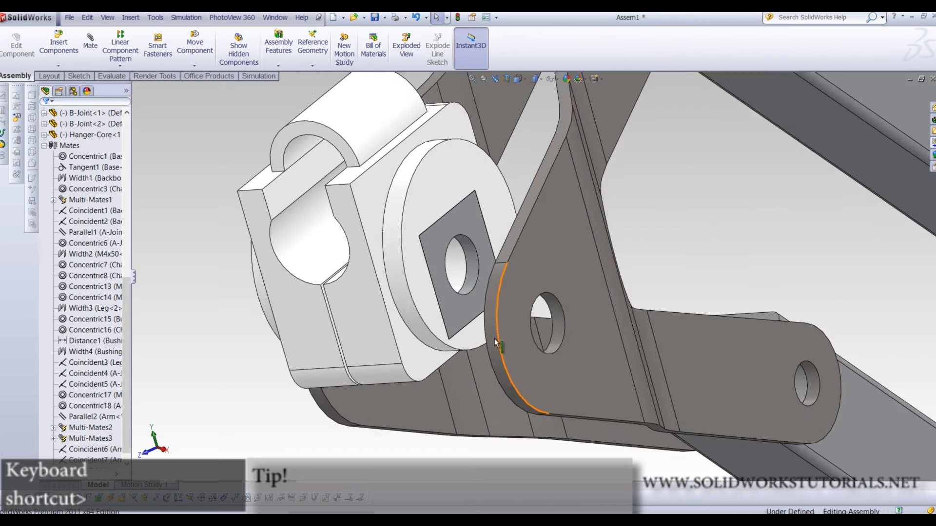
scroll(559, 287, "up", 6)
middle_click_drag(560, 287, 523, 300)
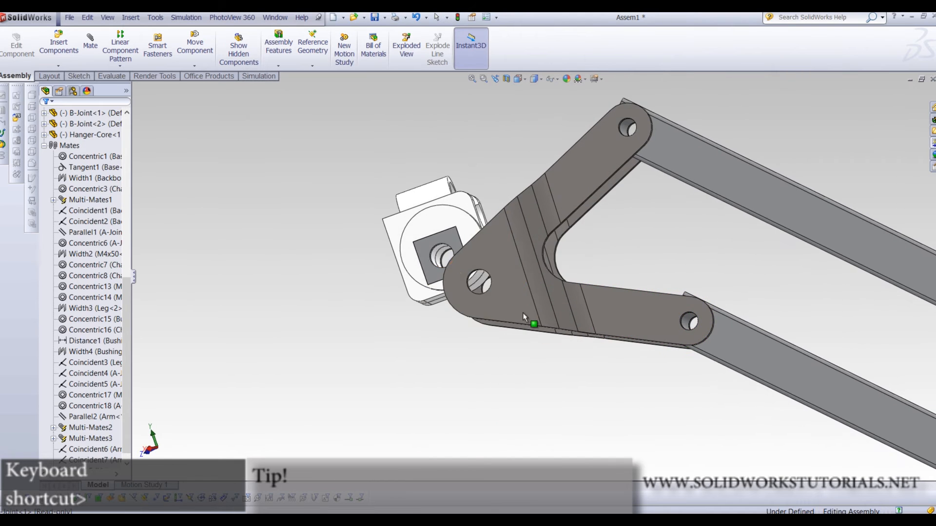
scroll(471, 235, "down", 3)
middle_click_drag(511, 261, 533, 299)
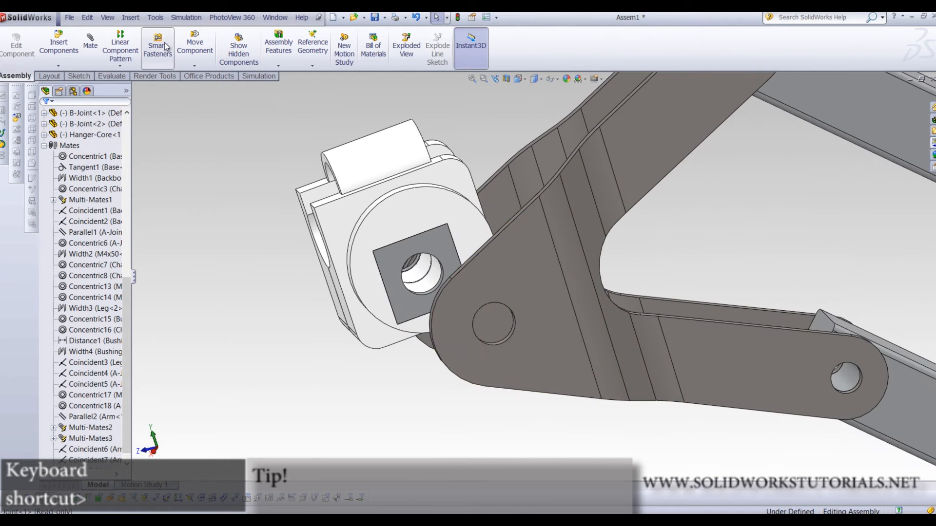
scroll(449, 292, "down", 5)
left_click(449, 301)
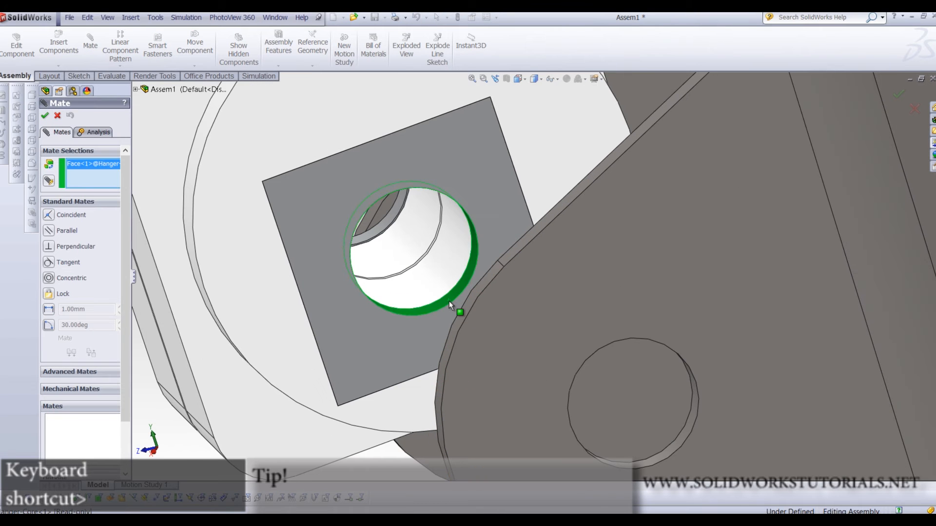
left_click(674, 451)
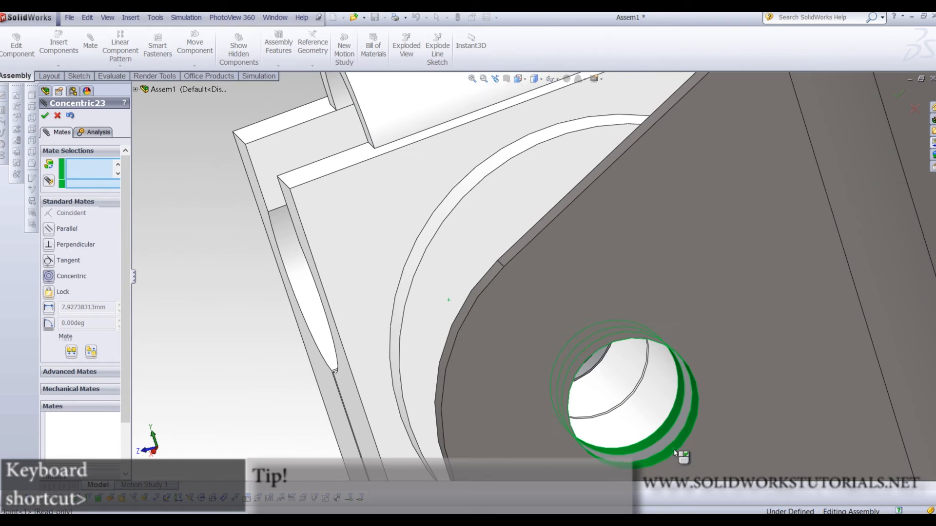
left_click(797, 466)
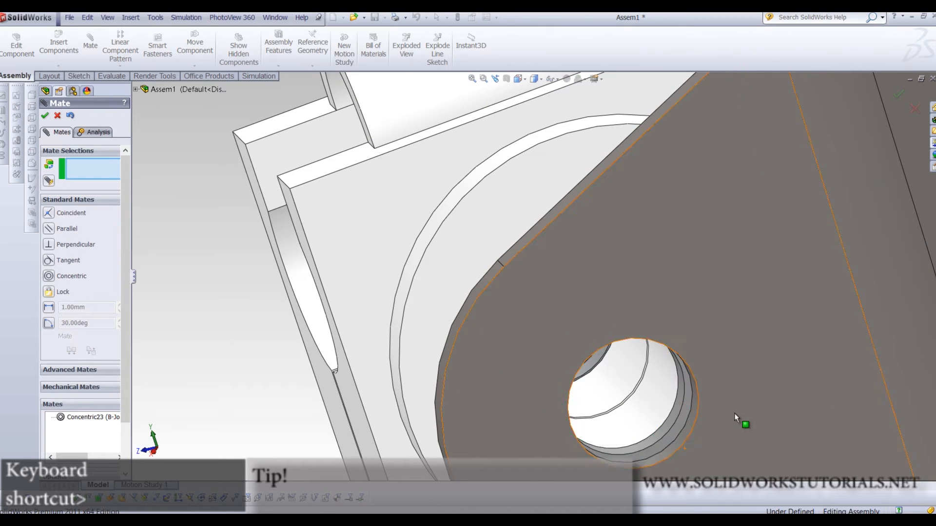
Rotate the Hanger-Core about its hole so that its clamp lug points downward, and finish mating
scroll(736, 412, "up", 5)
left_click_drag(533, 187, 547, 433)
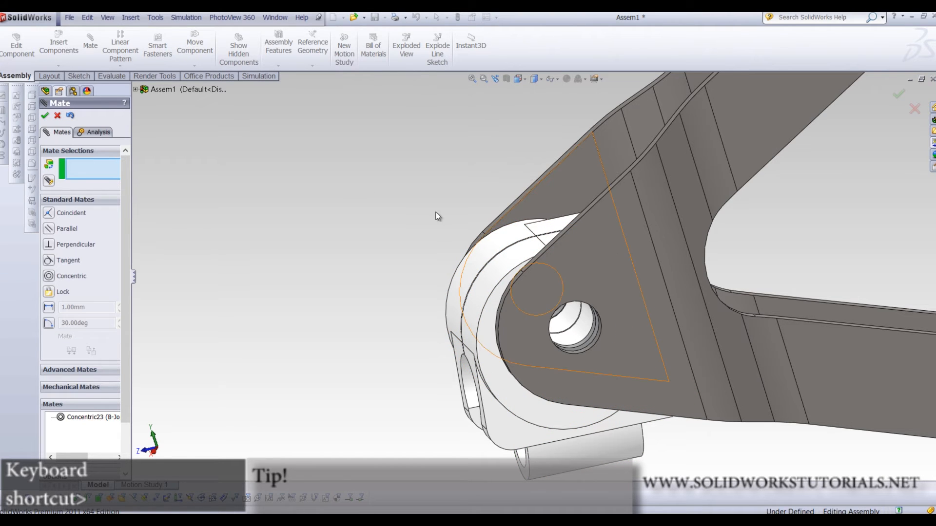
scroll(487, 219, "up", 6)
scroll(558, 274, "down", 5)
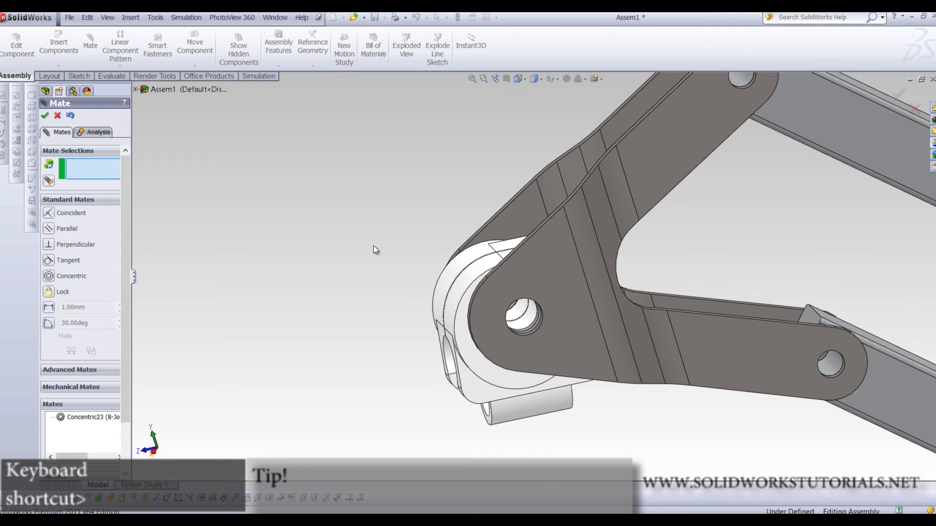
left_click(42, 116)
Insert one Hanger Shell component and place it in free space beside the Hanger-Core
left_click(45, 48)
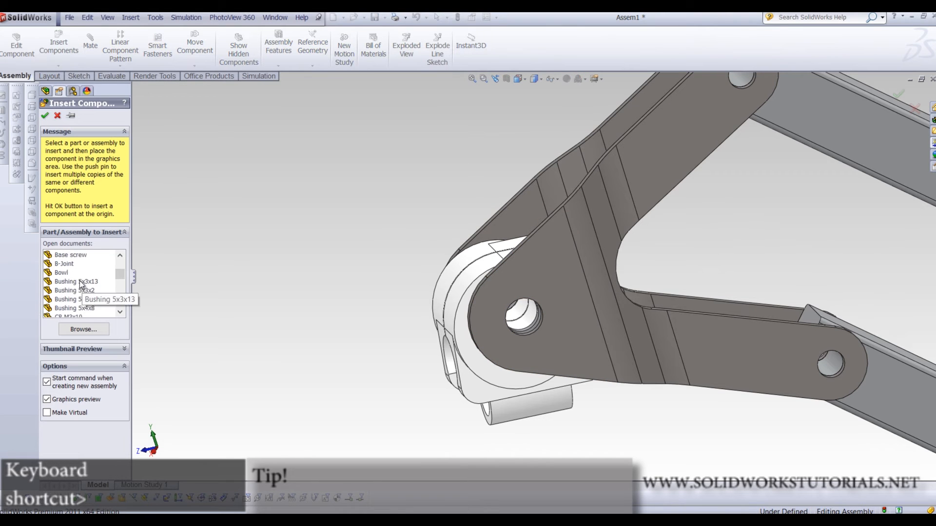
scroll(83, 290, "down", 4)
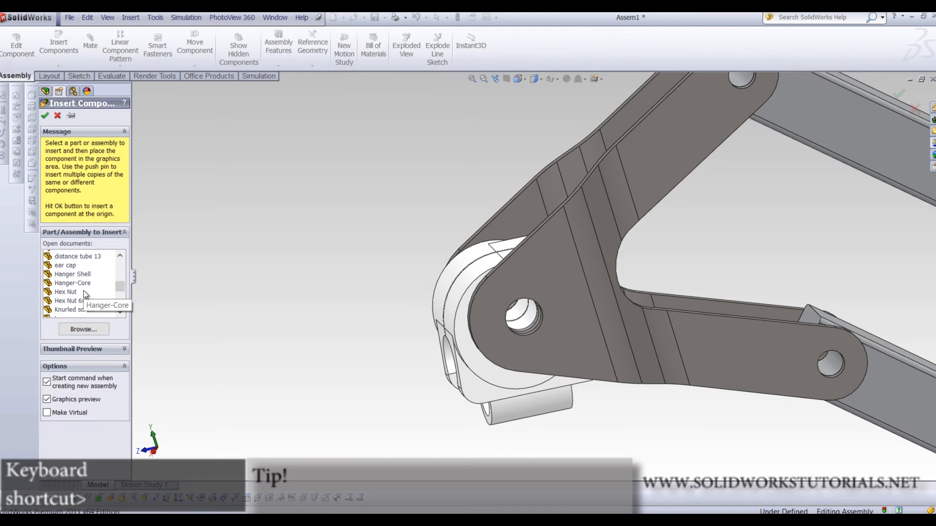
left_click(73, 274)
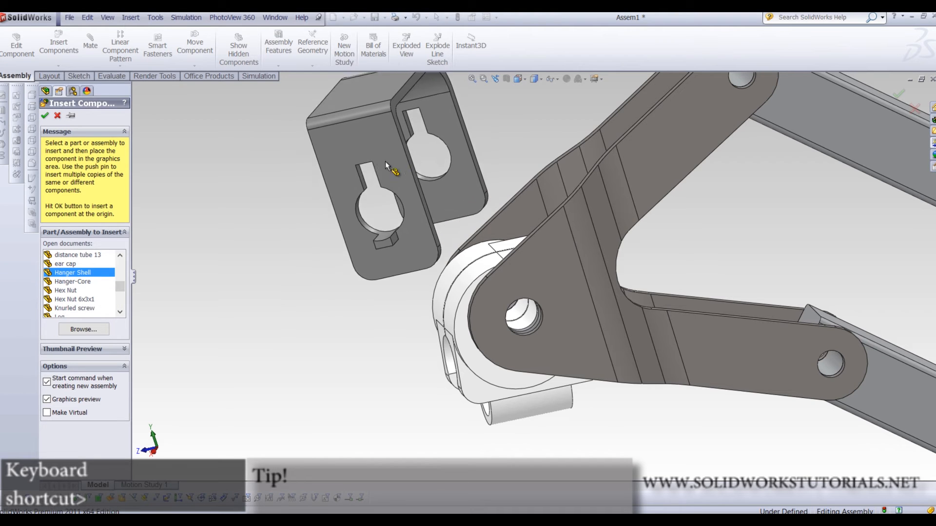
left_click(364, 178)
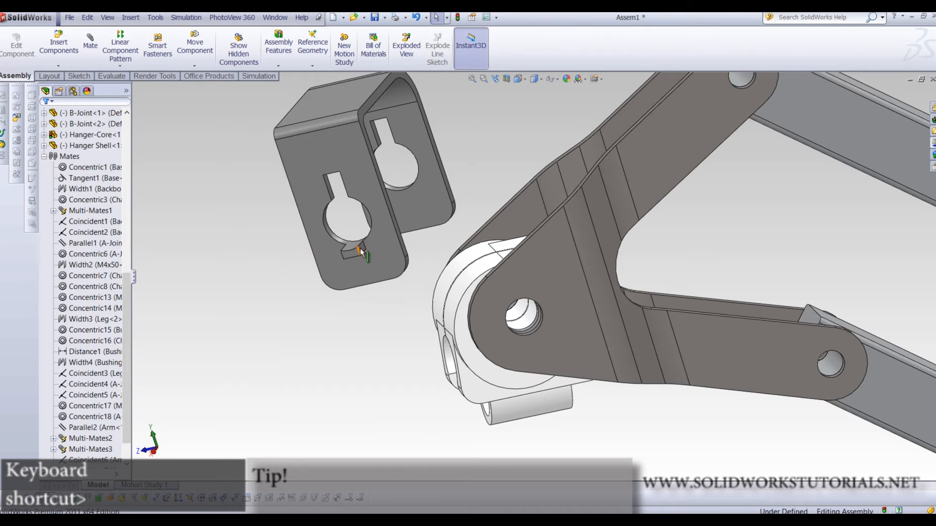
mouse_move(354, 286)
middle_mouse_down()
mouse_move(374, 221)
mouse_move(360, 285)
middle_mouse_up()
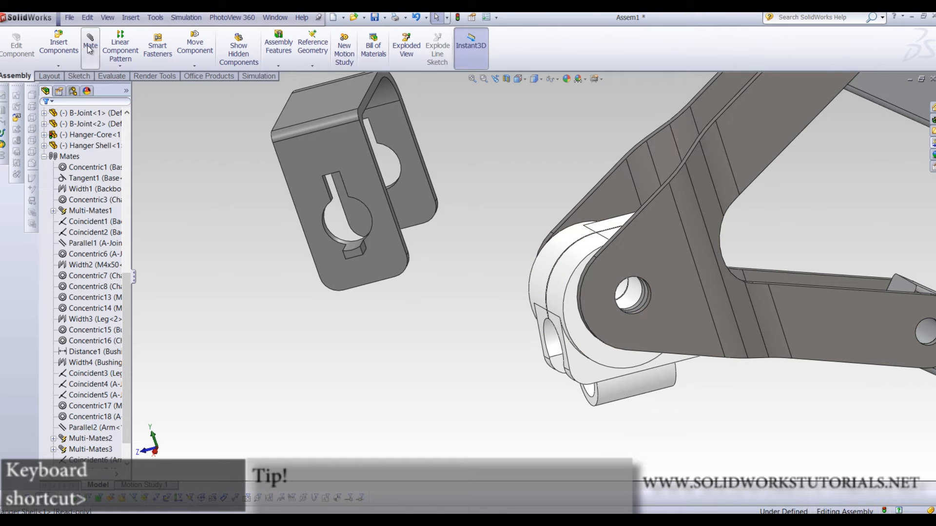
Add a Coincident mate between a flat Hanger Shell face and a flat Hanger-Core face, with the mate alignment reversed
scroll(360, 195, "up", 2)
middle_click_drag(390, 202, 351, 208)
left_click(479, 177)
scroll(540, 264, "up", 3)
key("f")
scroll(359, 297, "down", 5)
middle_click_drag(324, 293, 388, 247)
left_click(389, 249)
middle_click_drag(572, 265, 676, 225)
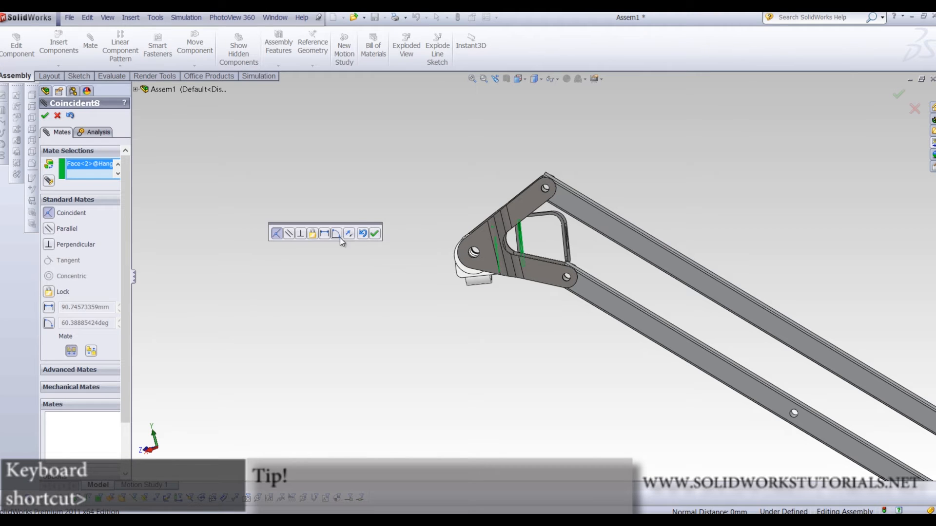
left_click(91, 353)
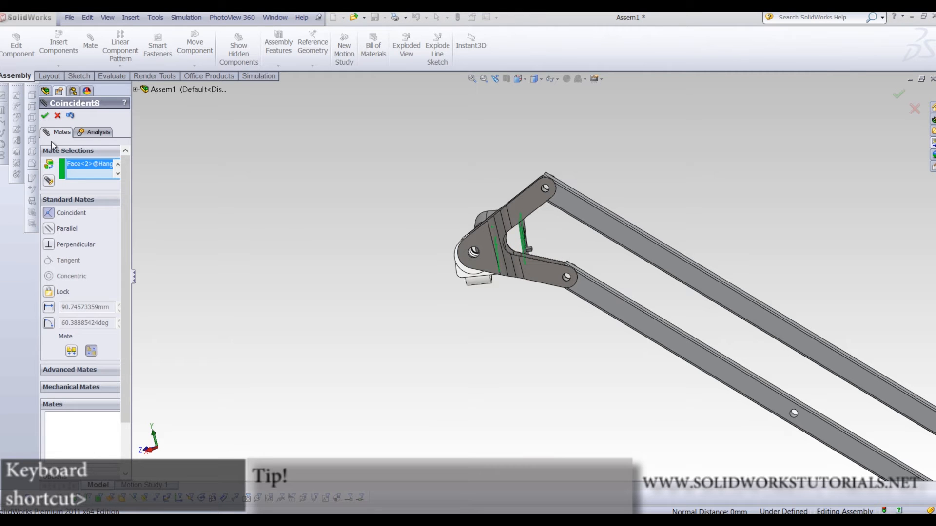
left_click(45, 116)
Add a Coincident mate between the inner face of the Hanger Shell's bridge and the rectangular flat on the Hanger-Core
scroll(496, 270, "down", 5)
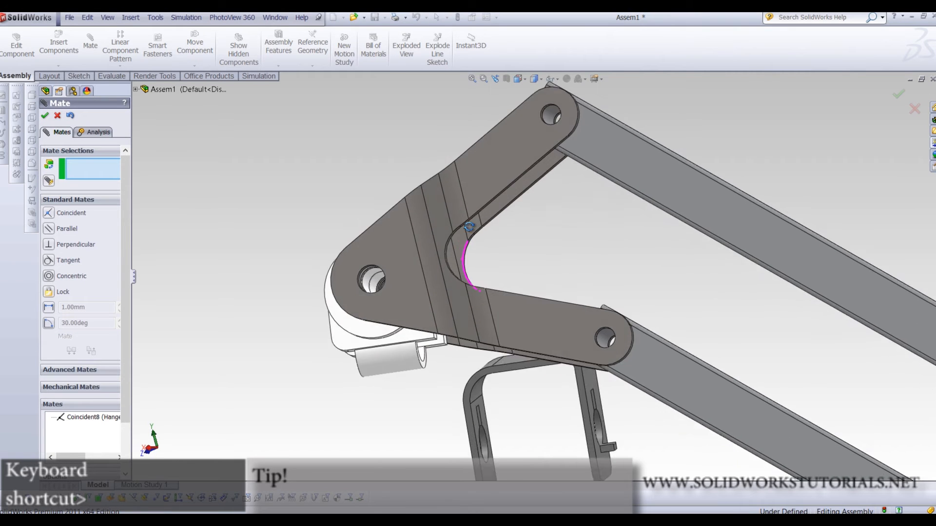
scroll(493, 306, "up", 3)
scroll(542, 396, "down", 5)
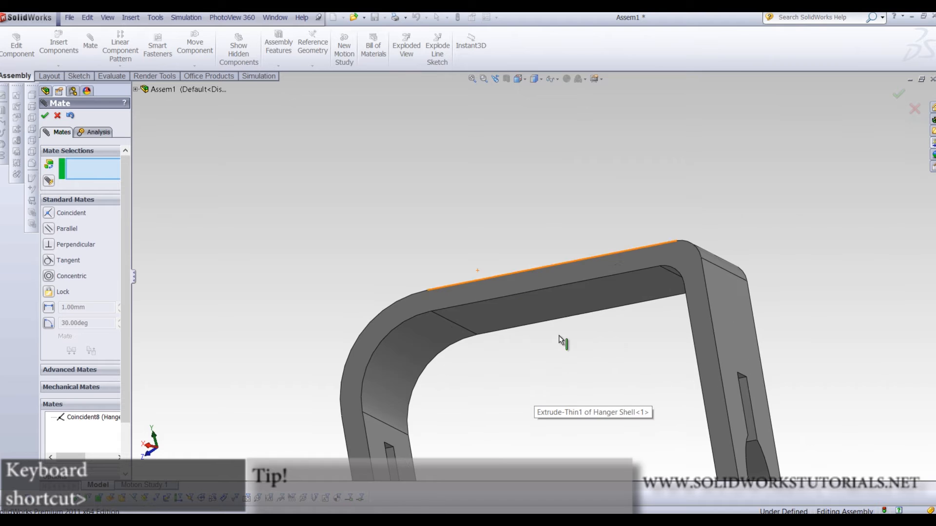
left_click(578, 302)
scroll(577, 302, "up", 5)
middle_click_drag(577, 302, 527, 289)
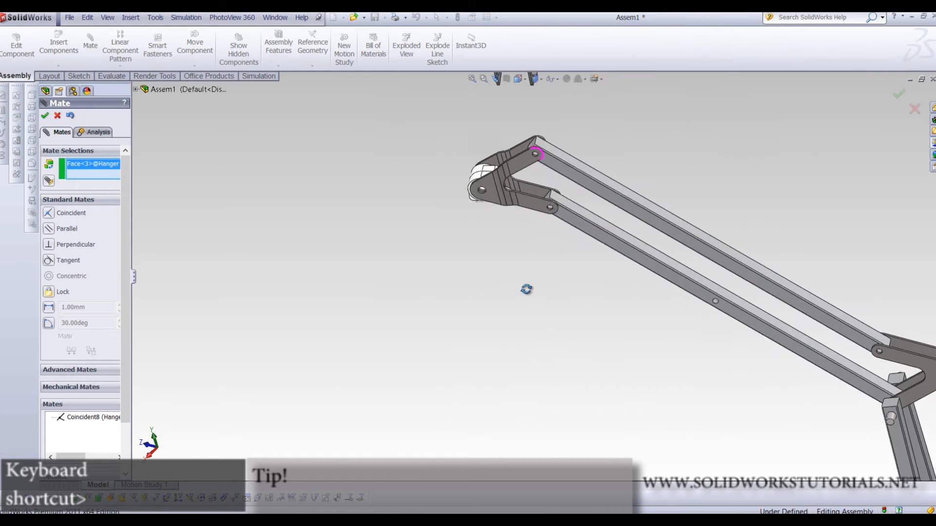
scroll(496, 165, "down", 2)
scroll(572, 274, "down", 5)
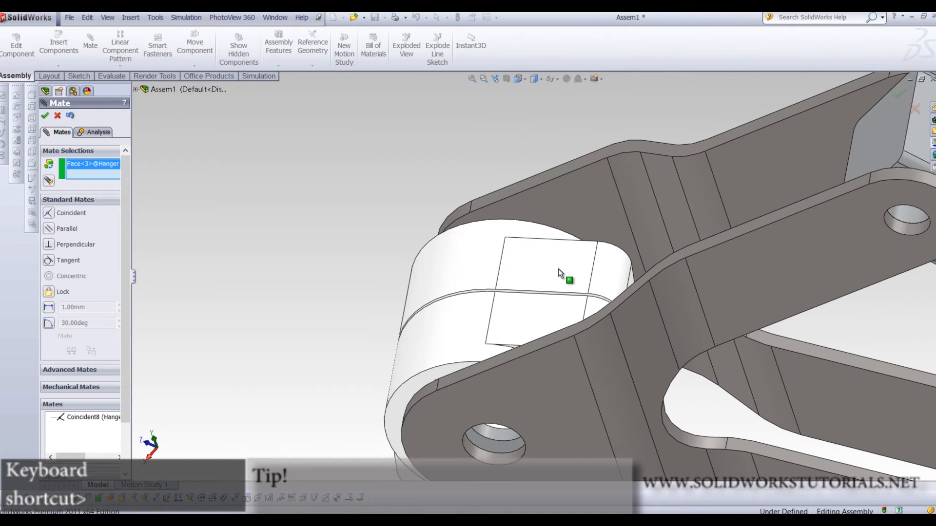
left_click(557, 271)
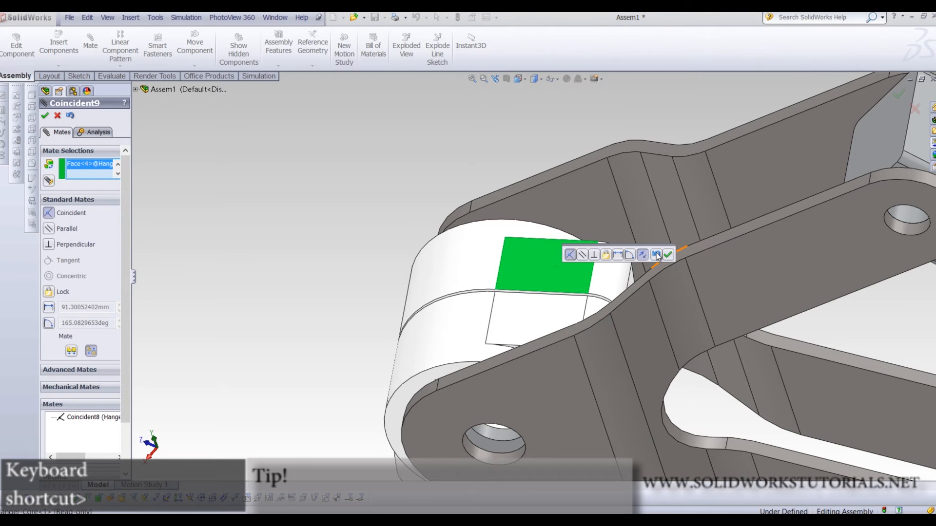
left_click(669, 256)
Move the Hanger Shell sideways so that it sits over the Hanger-Core between the two B-Joints
scroll(661, 266, "up", 6)
middle_click_drag(555, 240, 259, 189)
left_click_drag(185, 189, 556, 328, "alt")
scroll(544, 294, "down", 4)
middle_click_drag(617, 338, 527, 295)
Add a Width mate with the Hanger Shell's two side edge faces as width selections and the B-Joints' inner faces as tab selections
left_click(57, 370)
left_click(53, 219)
scroll(517, 266, "down", 5)
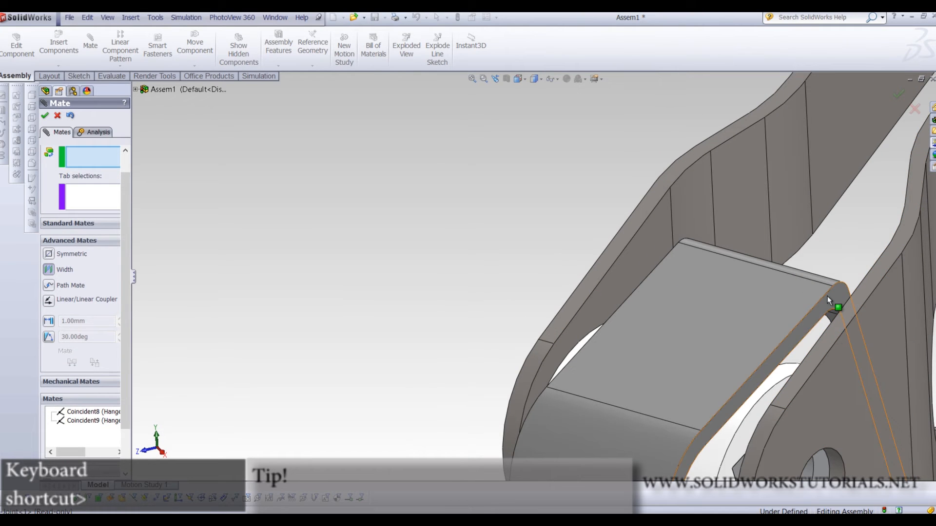
left_click(841, 299)
middle_click_drag(689, 287, 722, 308)
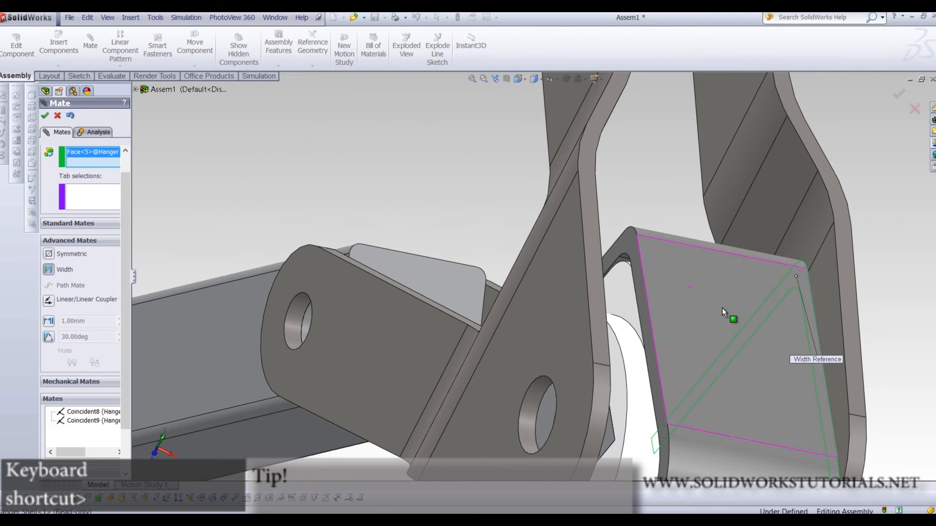
left_click(628, 241)
middle_click_drag(621, 317, 590, 256)
left_click(591, 256)
middle_click_drag(776, 291, 807, 282)
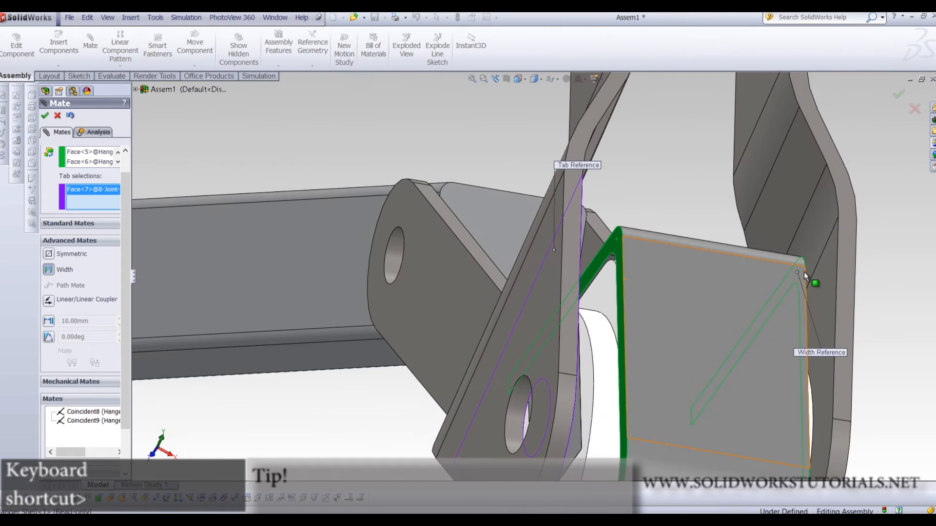
left_click(824, 275)
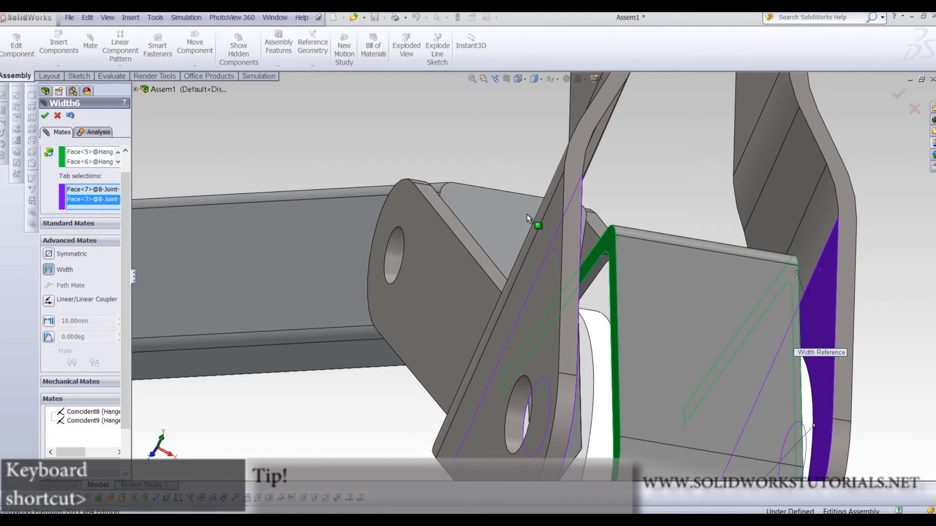
left_click(46, 115)
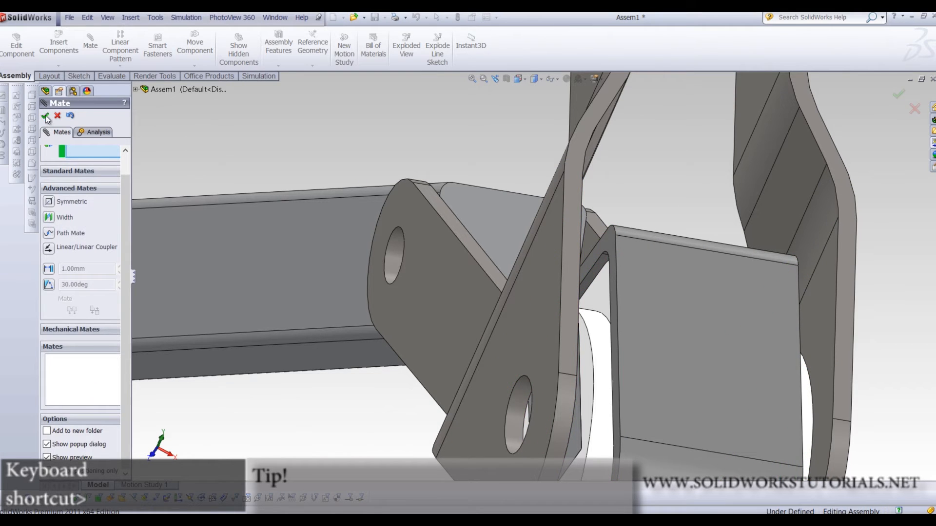
Finish mating and swing the Hanger Shell with the Hanger-Core about the B-Joints' pivot hole to test its movement
scroll(495, 259, "up", 5)
middle_click_drag(683, 363, 627, 305)
scroll(627, 305, "up", 7)
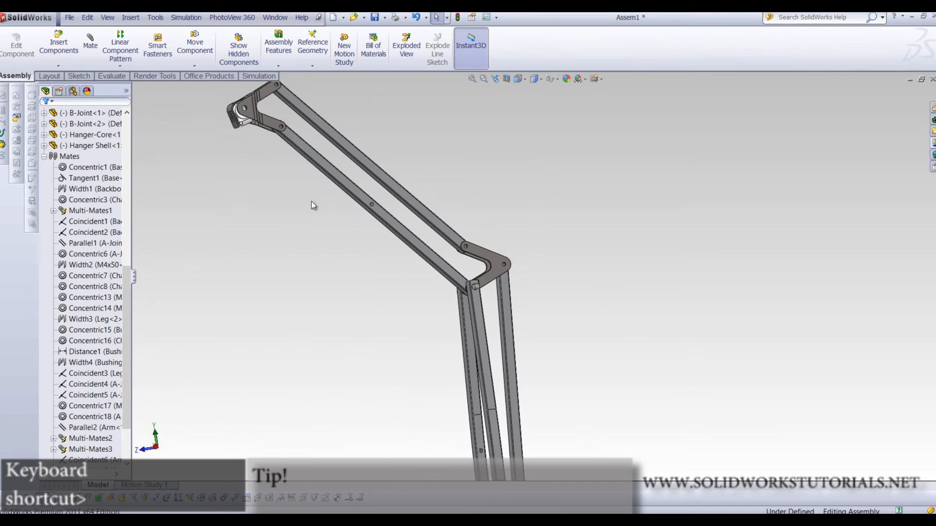
scroll(320, 207, "up", 3)
scroll(353, 199, "down", 10)
left_click_drag(317, 267, 221, 162)
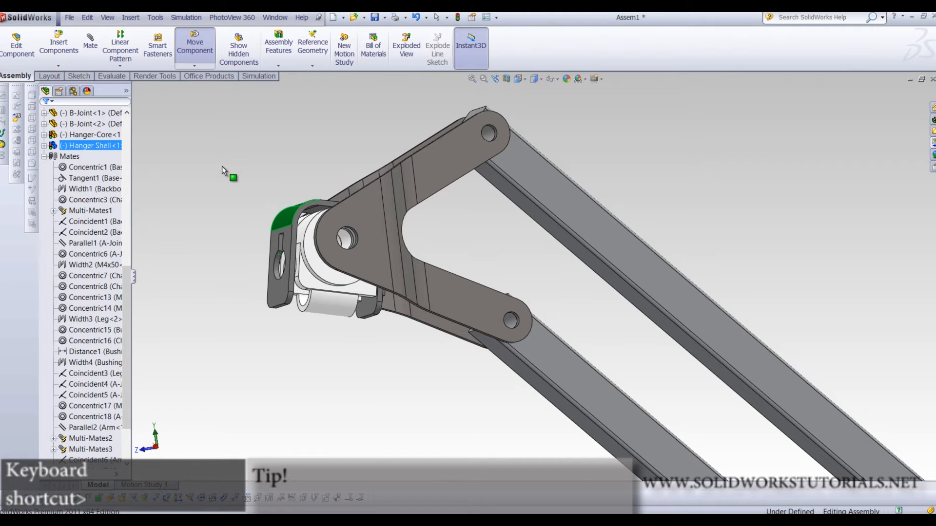
Insert the Y-Joint part into the assembly and place it beside the Hanger Shell
key("Escape")
key("Escape")
key("f")
middle_click_drag(272, 314, 411, 357)
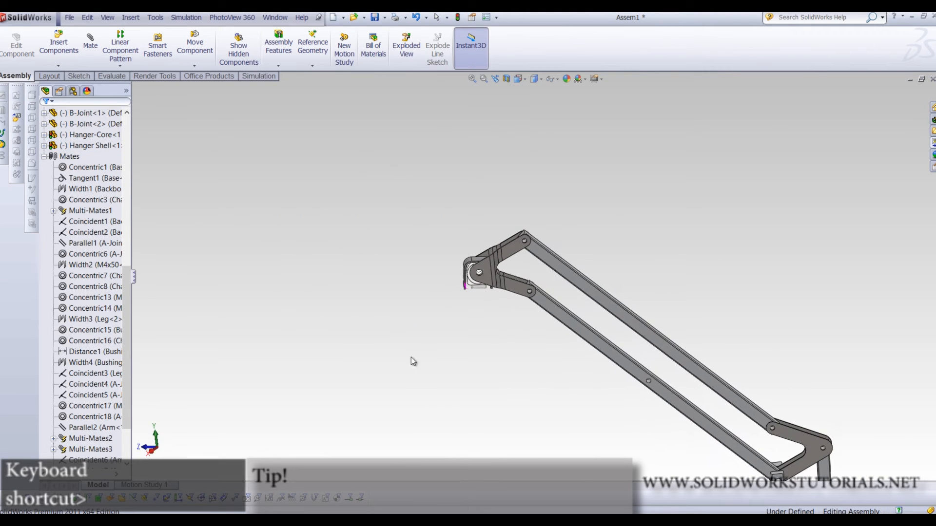
left_click(58, 45)
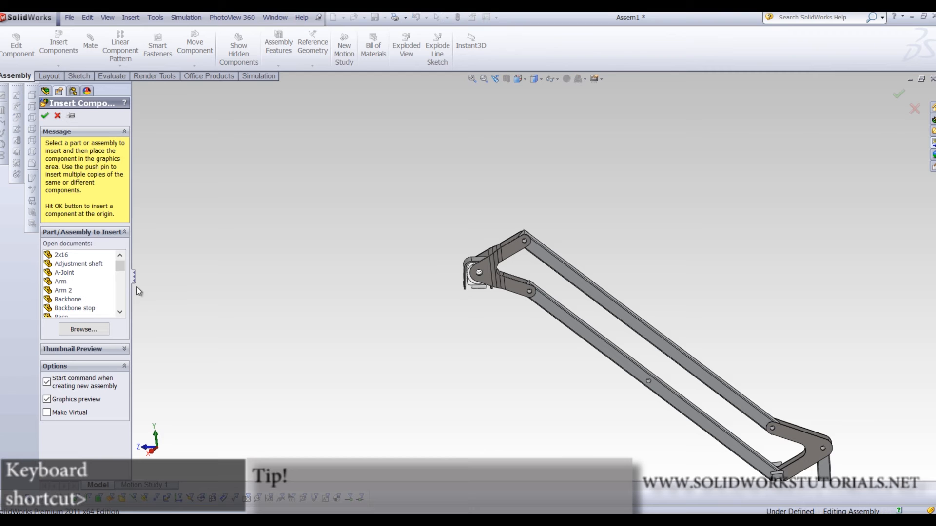
left_click_drag(121, 269, 121, 329)
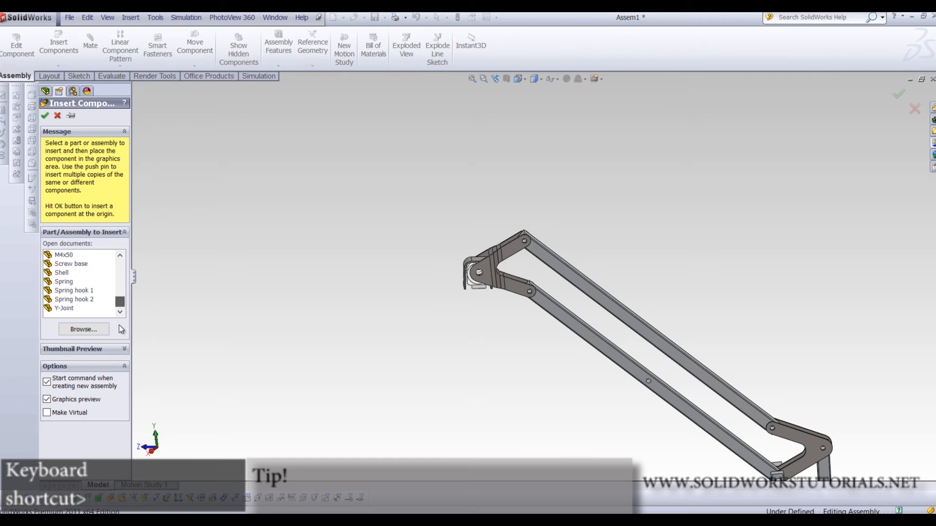
left_click(62, 308)
left_click(418, 269)
scroll(439, 272, "up", 3)
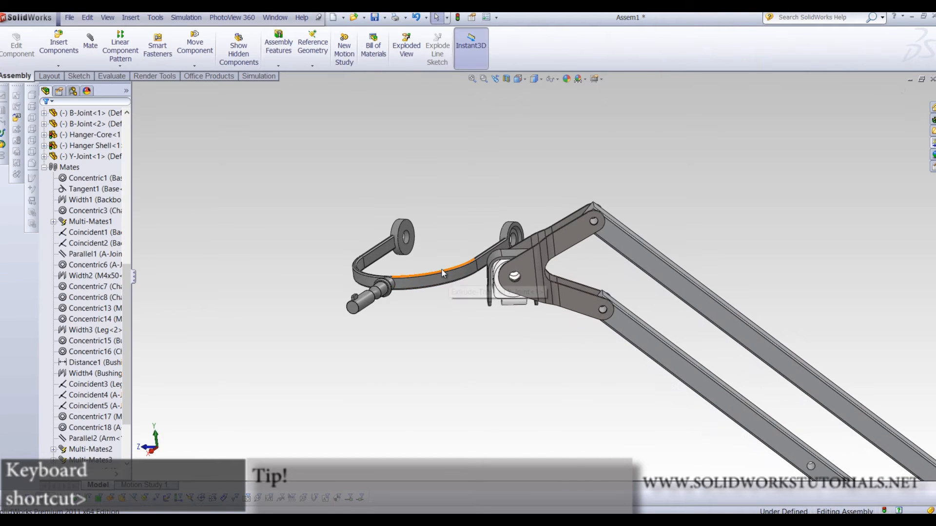
Rotate the Y-Joint freely so that its cylindrical shaft points toward the Hanger Shell and its fork faces away from the arms
scroll(443, 273, "up", 2)
left_click(202, 65)
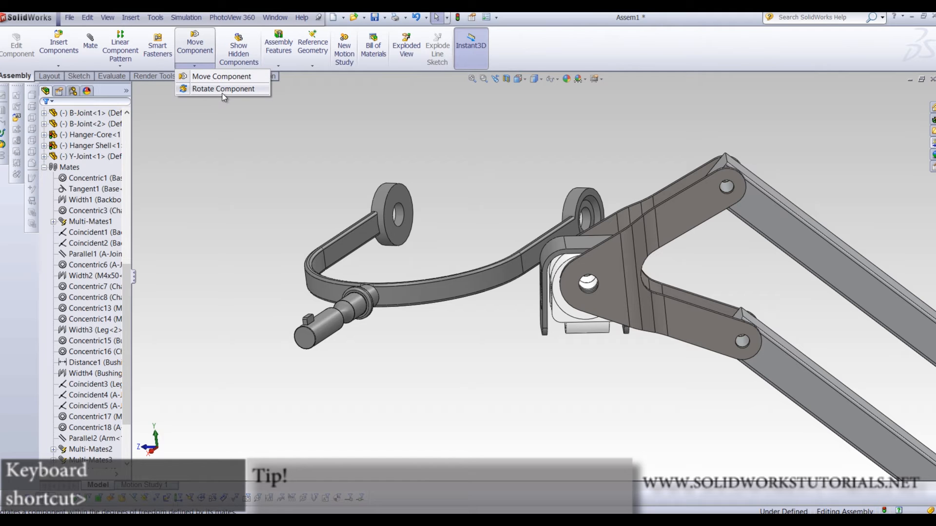
left_click(222, 89)
left_click_drag(371, 273, 389, 393)
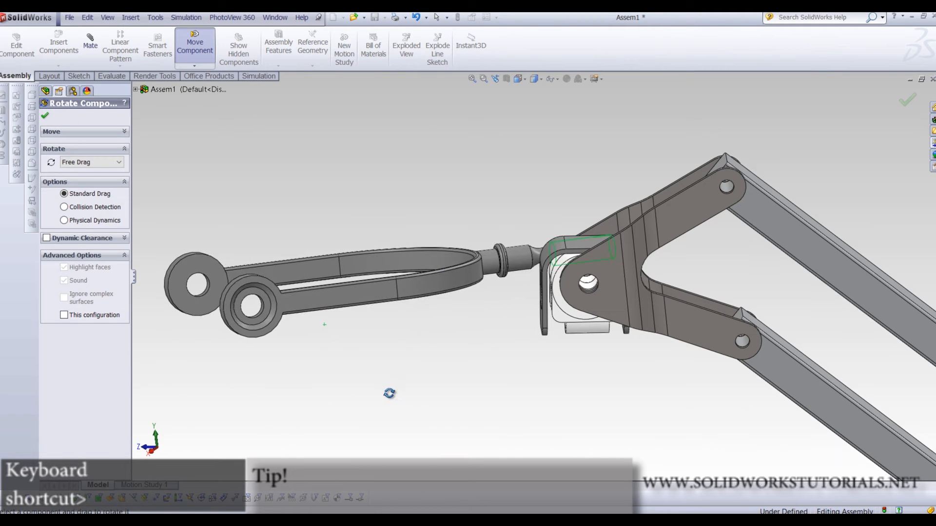
left_click(46, 117)
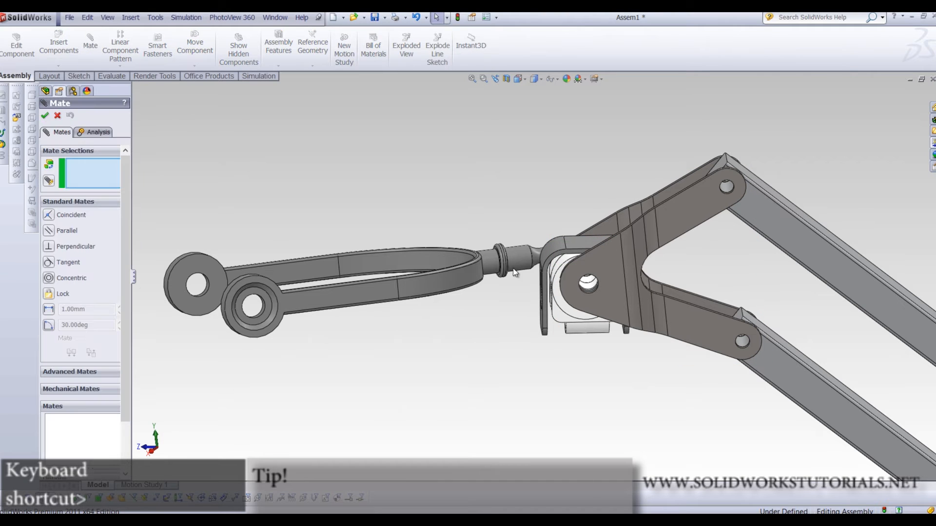
Add a Concentric mate between the Y-Joint's cylindrical shaft and the round hole in the Hanger Shell's front plate
scroll(507, 320, "down", 2)
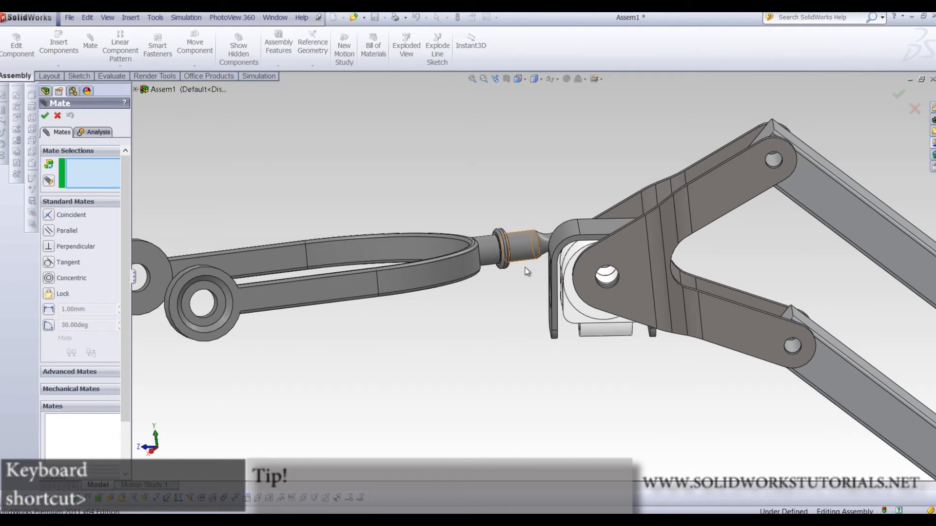
left_click(523, 247)
scroll(531, 317, "down", 3)
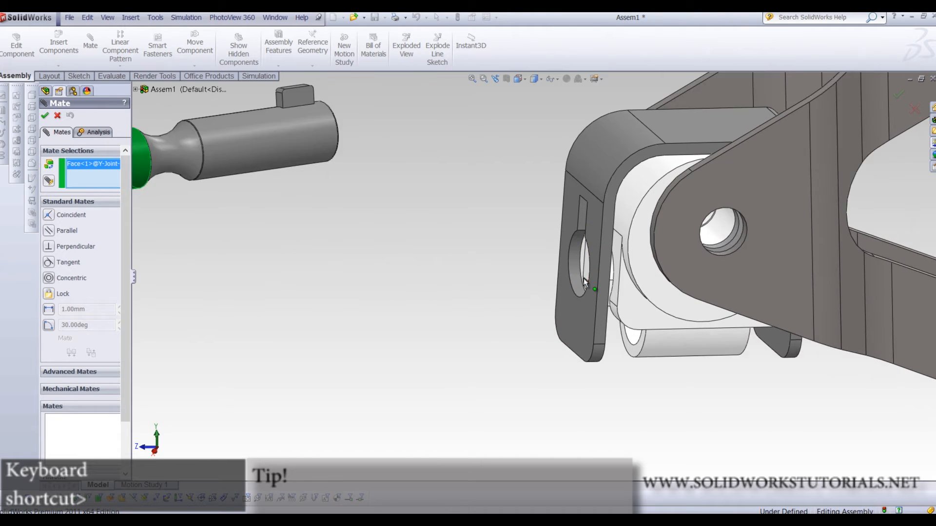
scroll(584, 279, "down", 2)
left_click(561, 238)
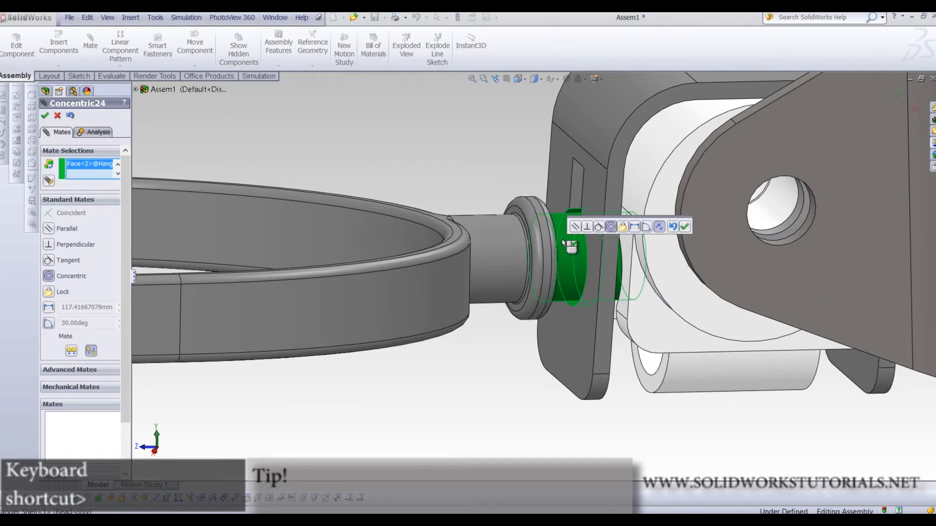
left_click(685, 226)
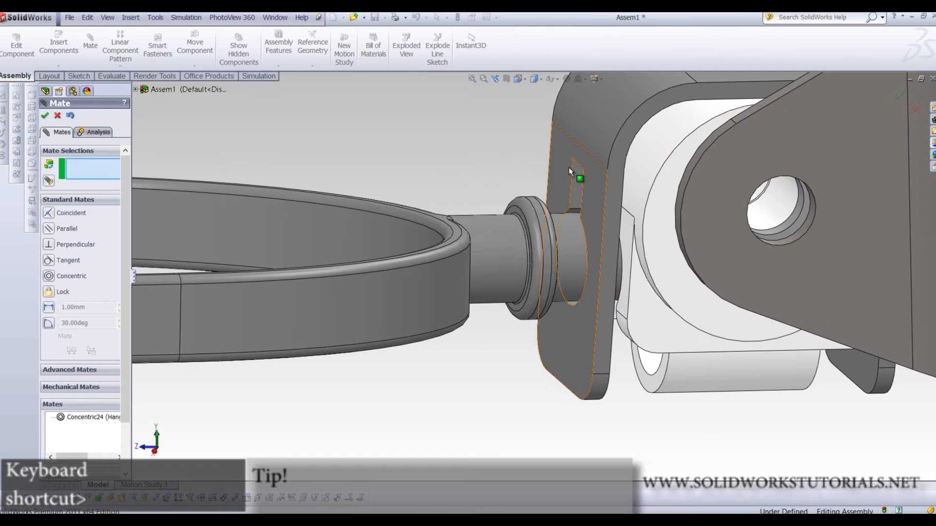
Add a Coincident mate between the Hanger Shell's outer front face and the flat face of the Y-Joint's collar
left_click(553, 195)
middle_click_drag(553, 195, 576, 219)
scroll(560, 225, "down", 3)
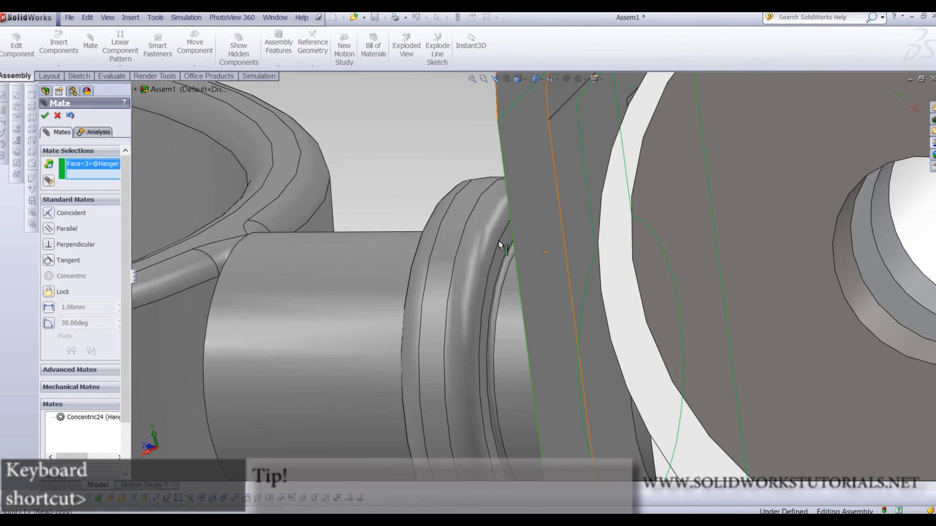
left_click(505, 247)
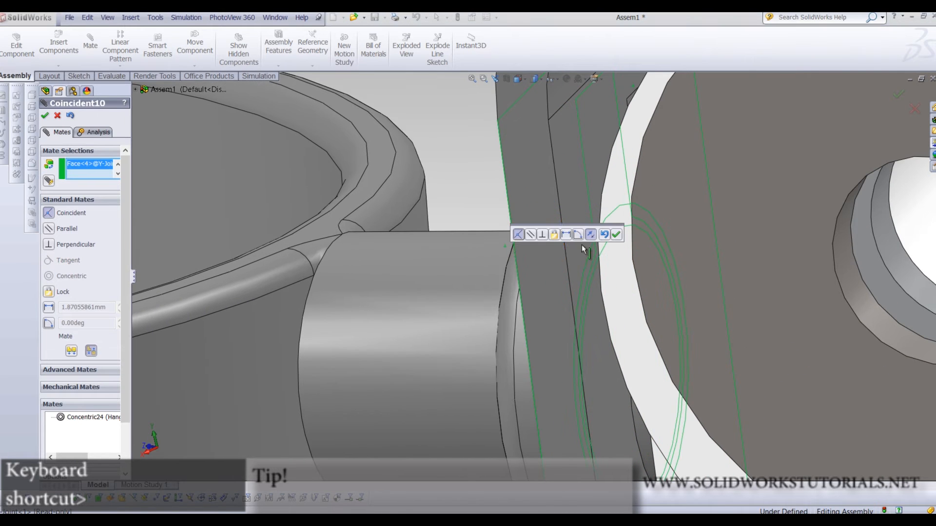
left_click(617, 234)
Turn the Y-Joint about its shaft to examine how its peg moves relative to the Hanger Shell's stop
scroll(590, 252, "up", 6)
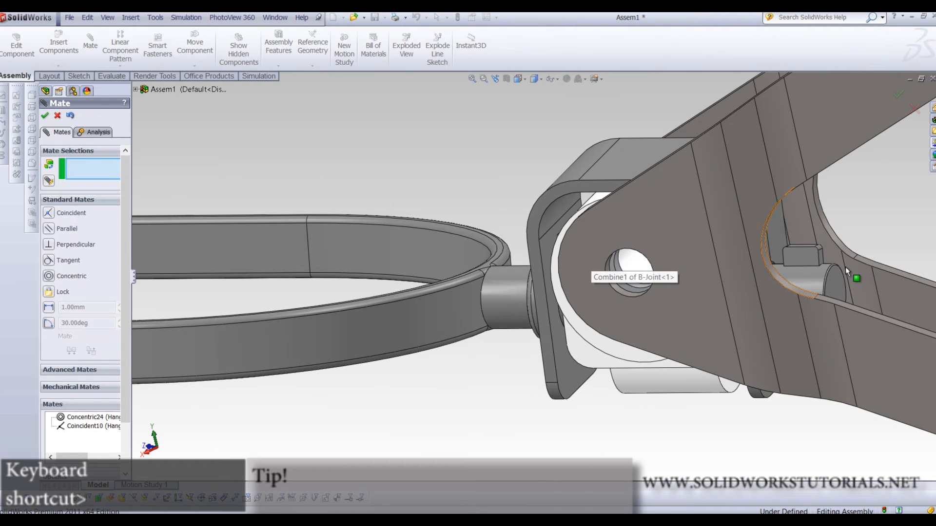
scroll(889, 263, "down", 5)
middle_click_drag(889, 263, 822, 295)
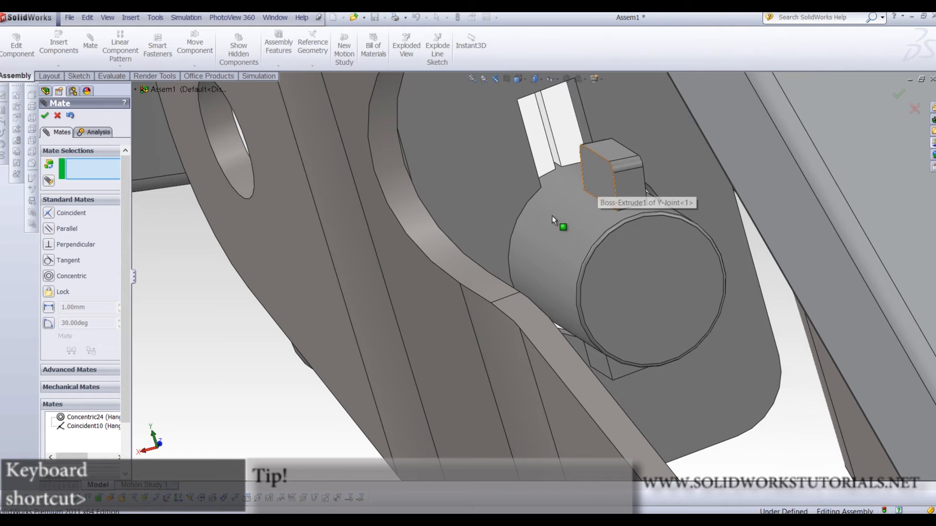
key("Tab")
left_click_drag(581, 399, 528, 110)
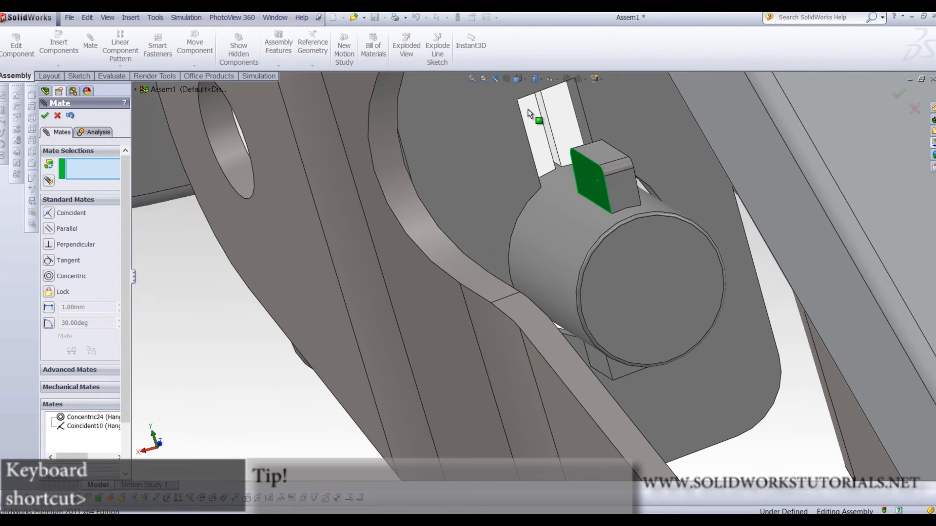
left_click(603, 360)
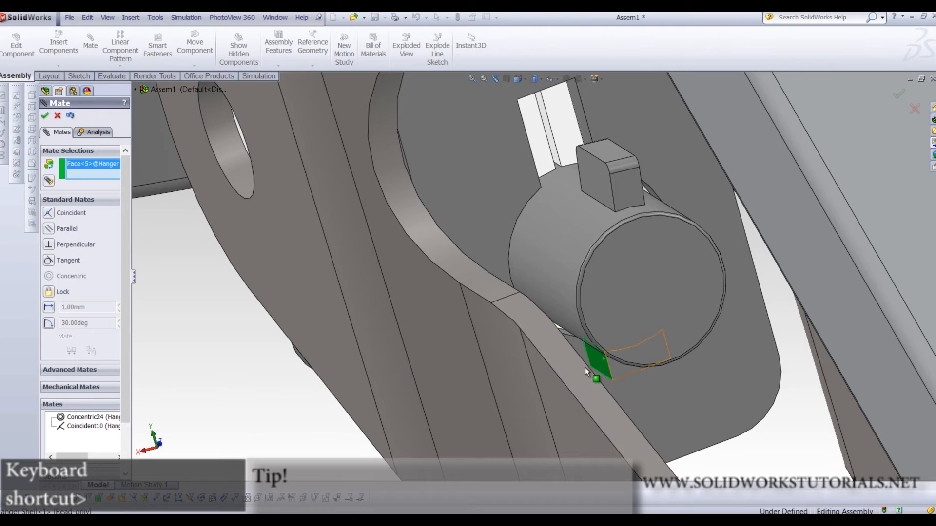
left_click(588, 181)
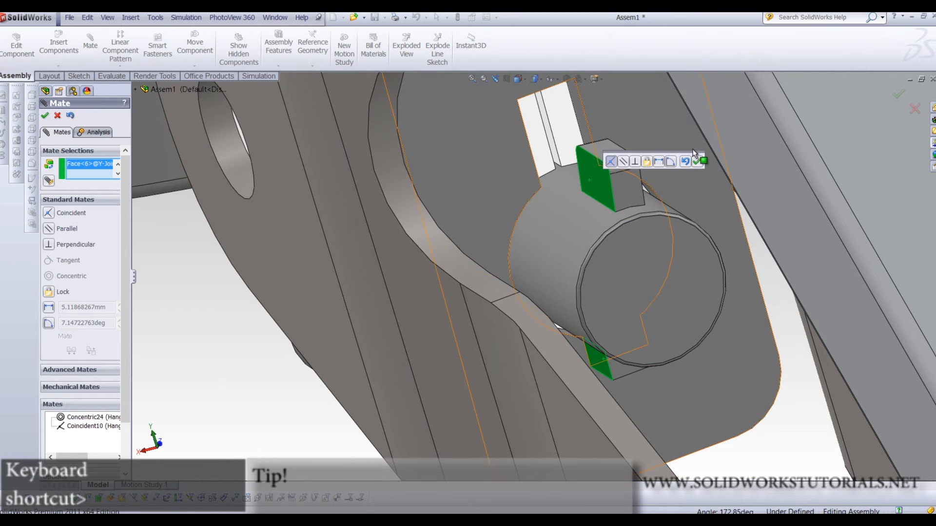
key("Delete")
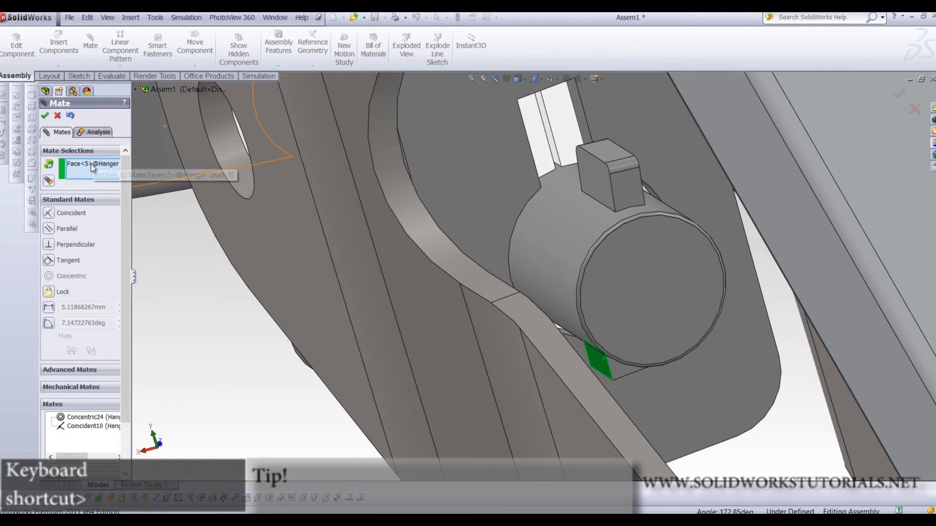
key("Delete")
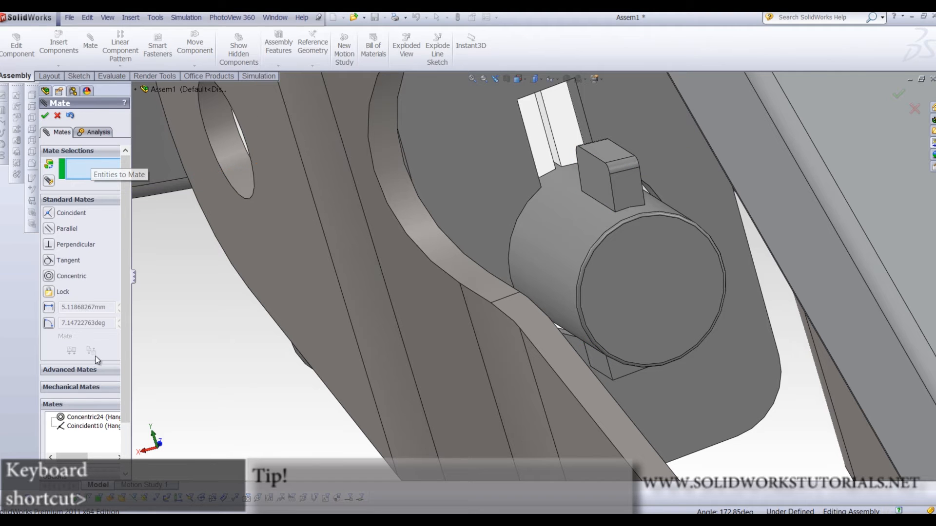
Try to set up a limit Angle mate with a maximum of 144° and a minimum of -144°
left_click(68, 371)
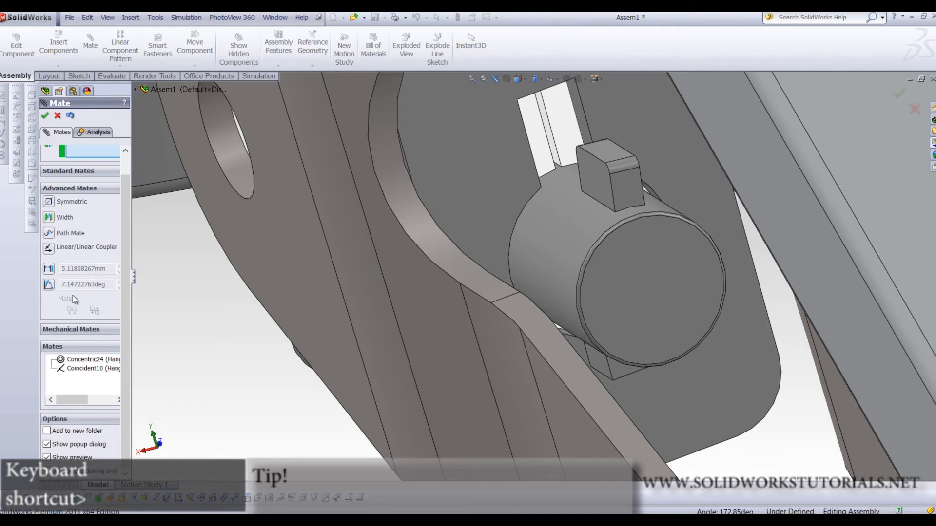
left_click(49, 286)
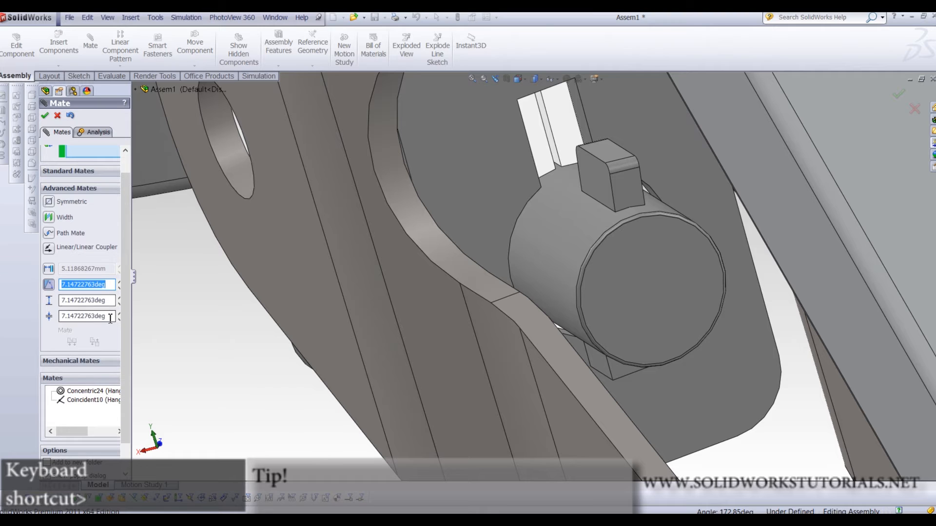
type("-")
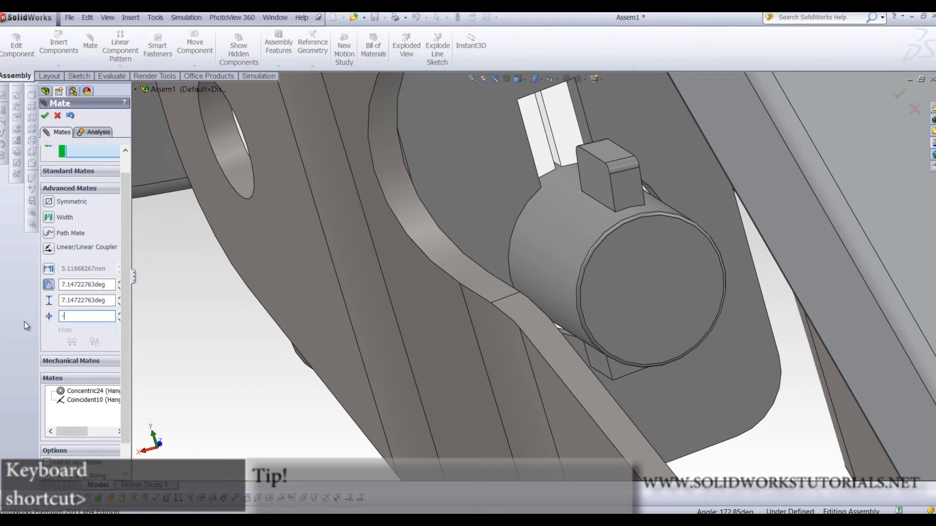
type("144")
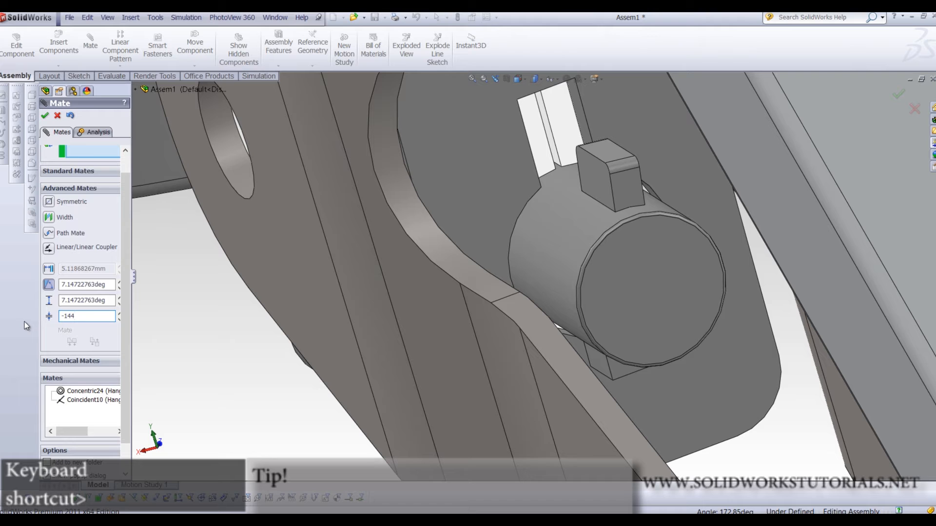
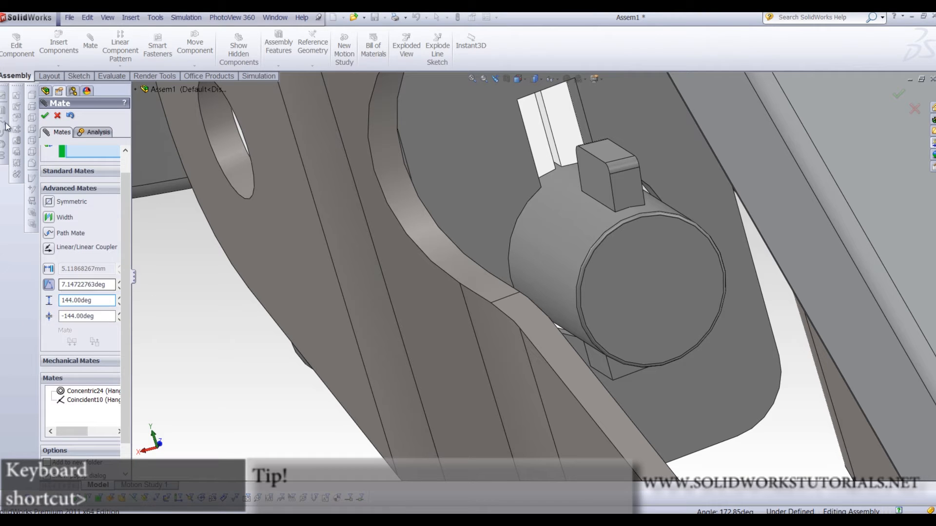
left_click(47, 115)
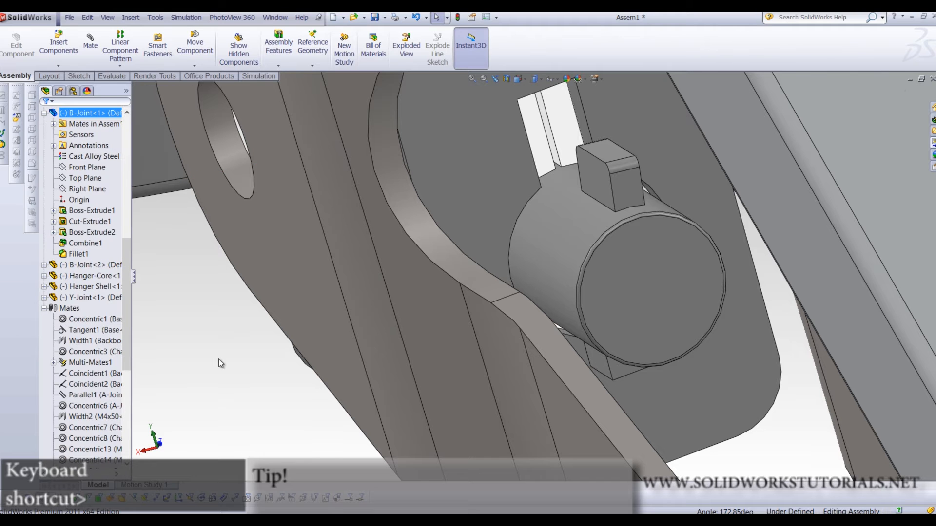
Turn the Y-Joint's peg toward the B-Joint to test its rotation and check the mates list for the angle limit
left_click_drag(576, 184, 469, 360)
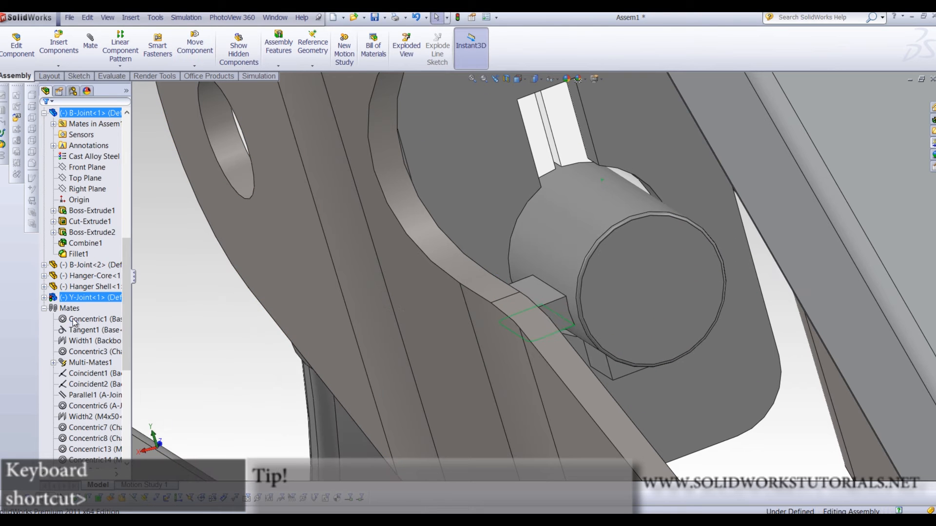
scroll(76, 324, "down", 6)
scroll(78, 352, "down", 1)
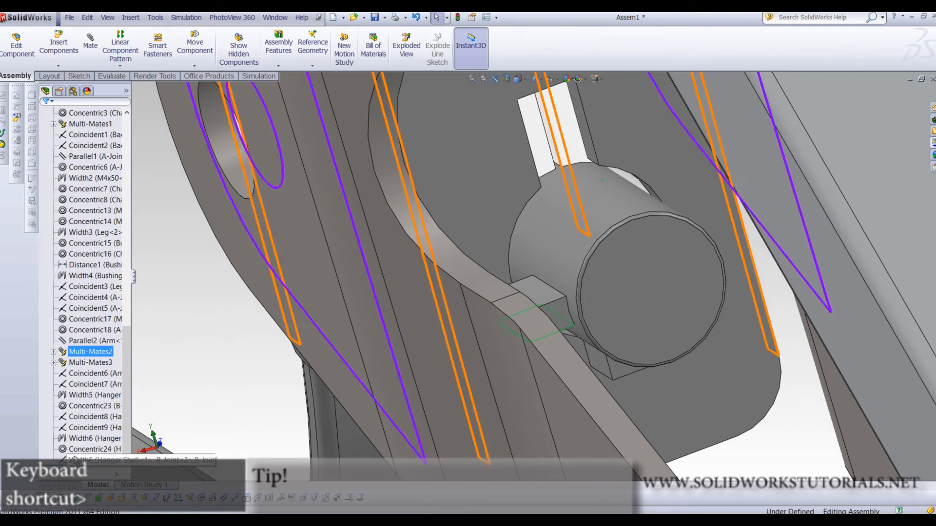
left_click(216, 383)
Add a limit Angle mate between the Y-Joint peg's lower edge and the Hanger Shell stop's edge, entering 180° as a limit value
left_click(90, 45)
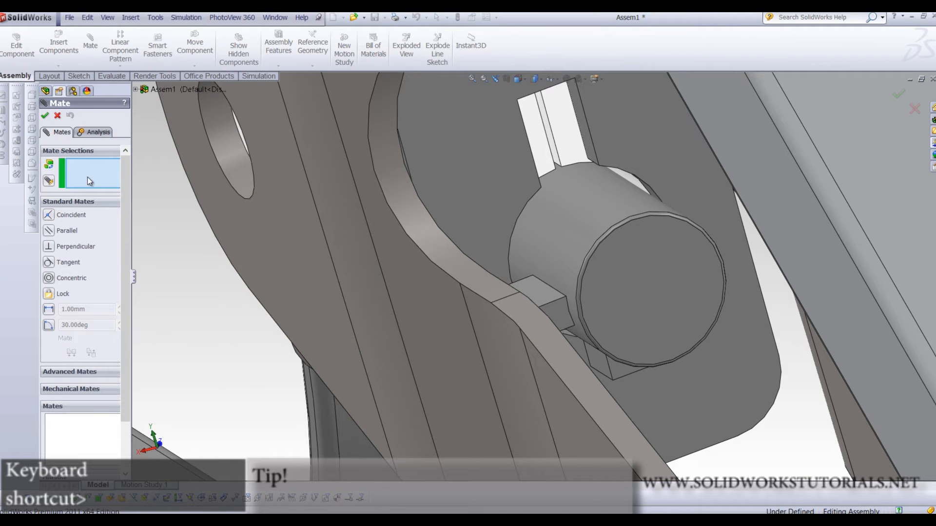
left_click(570, 332)
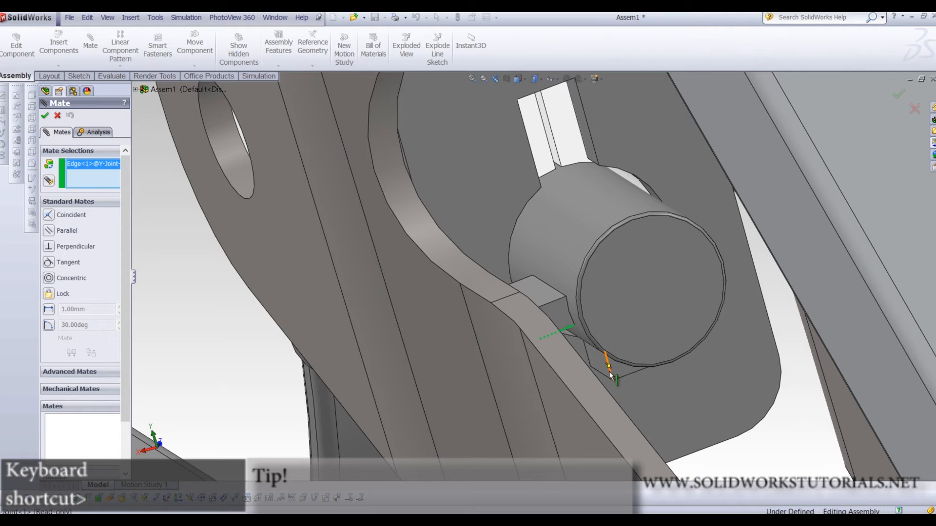
left_click(72, 371)
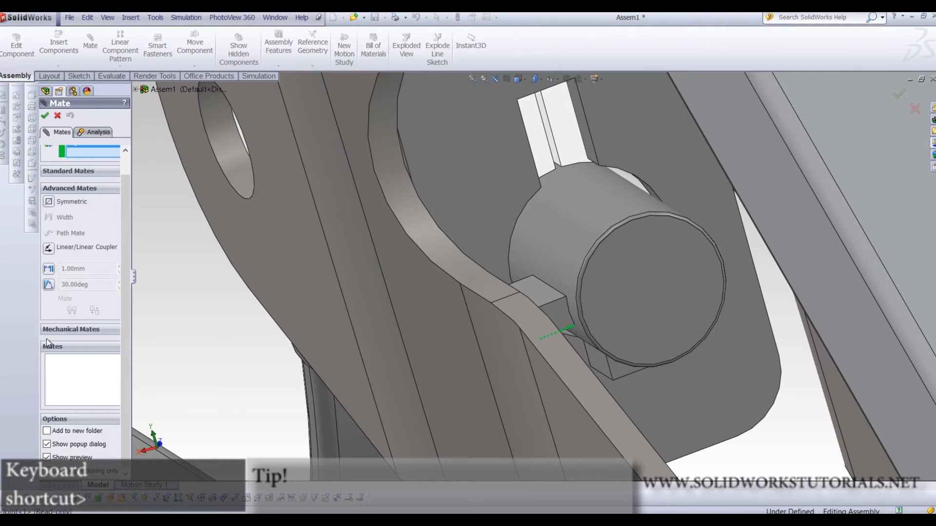
left_click(83, 267)
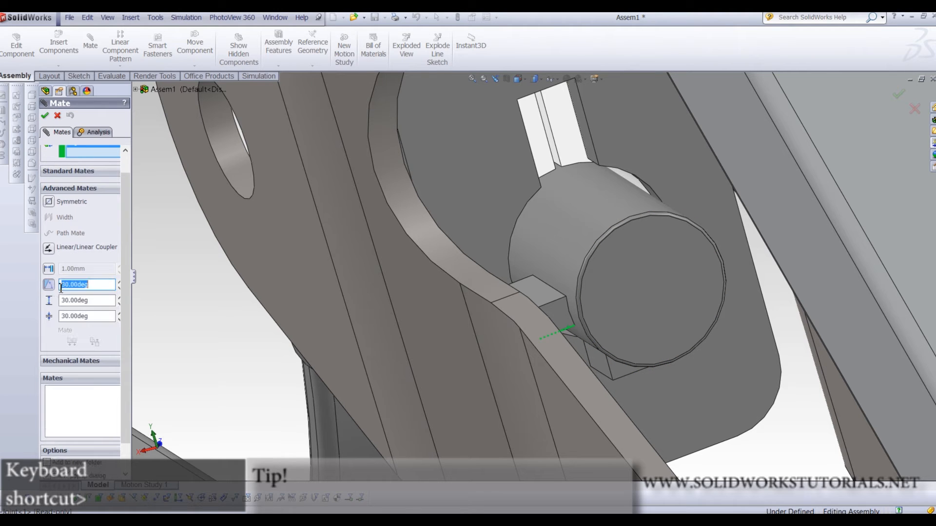
left_click(608, 368)
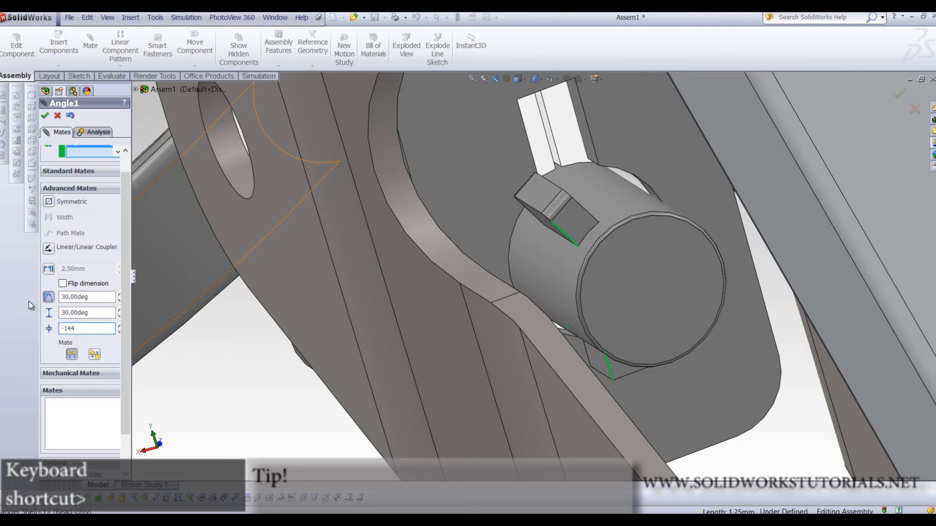
key("ctrl+a")
type("180")
key("Return")
key("Return")
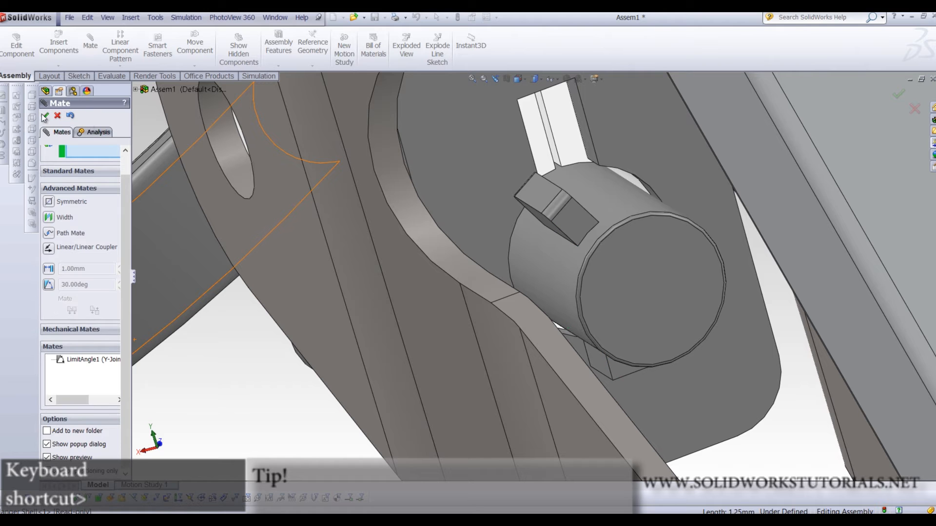
left_click(45, 116)
Swing the Y-Joint back and forth about its shaft to test the limited rotation
left_click_drag(562, 205, 564, 167)
left_click_drag(481, 165, 627, 272)
left_click_drag(739, 233, 585, 101)
scroll(544, 232, "up", 13)
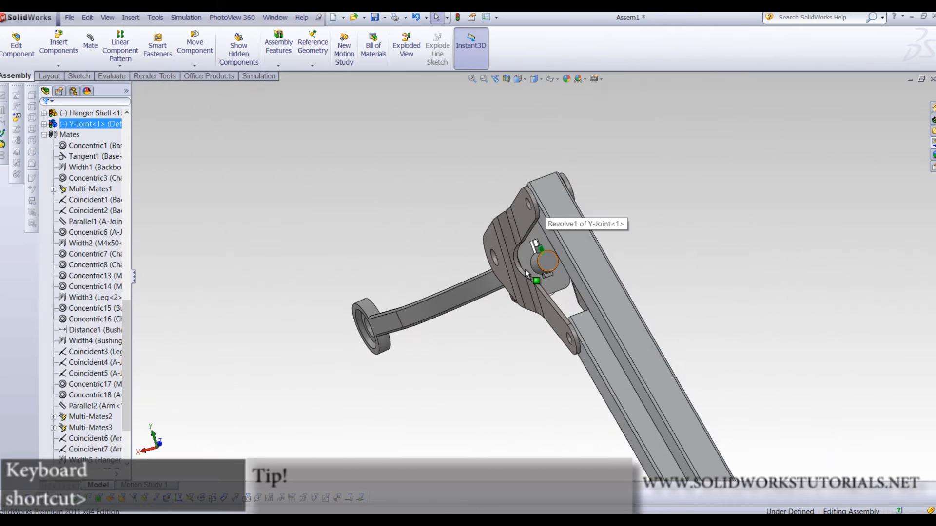
Insert the Collar part into the assembly and place it beside the Y-Joint's forked end
left_click(478, 336)
middle_click_drag(479, 360, 580, 288)
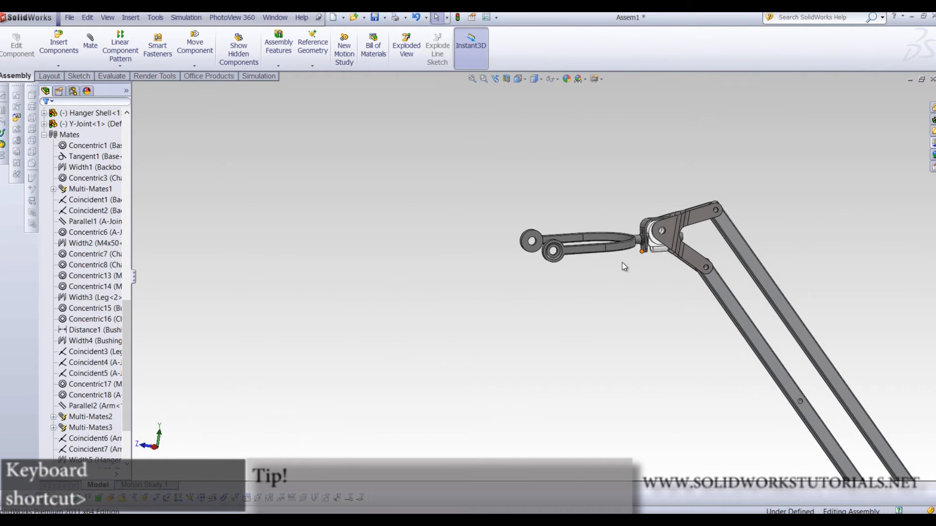
scroll(624, 256, "down", 4)
left_click(44, 39)
scroll(82, 287, "down", 3)
scroll(81, 286, "down", 2)
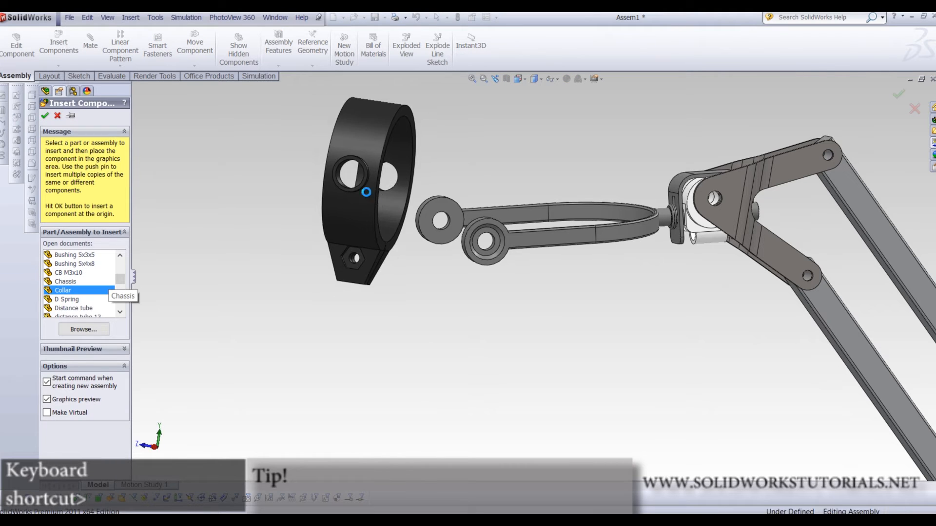
left_click(365, 195)
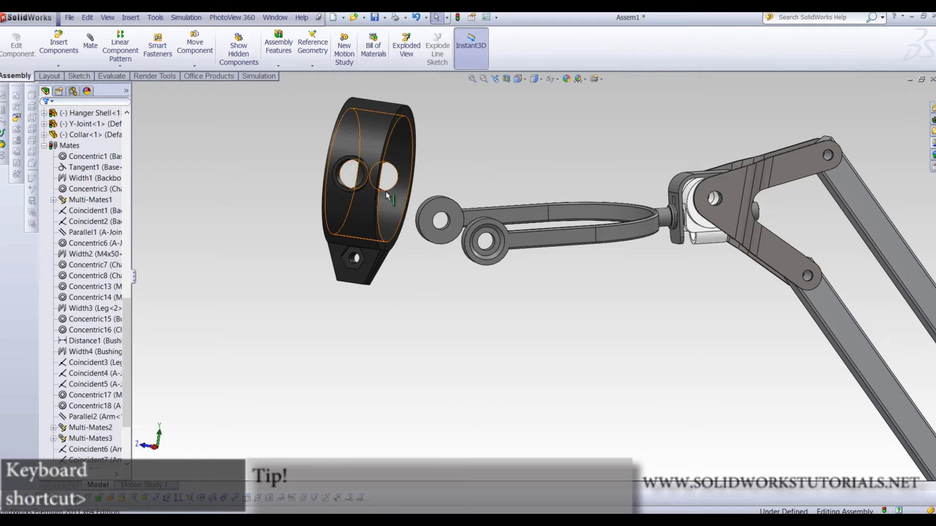
Add a Concentric mate between the Collar's side hole and the hole in the Y-Joint's end ring
scroll(345, 180, "down", 5)
left_click(325, 176)
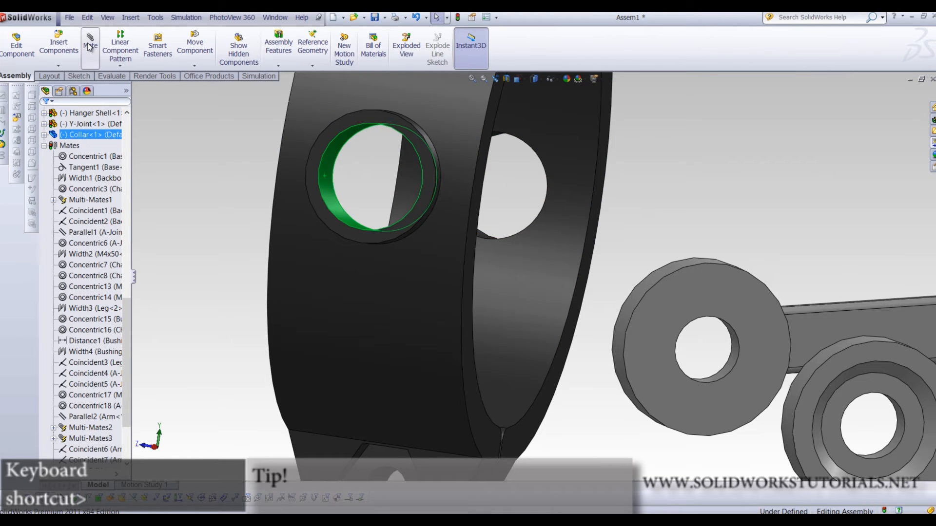
scroll(467, 135, "up", 1)
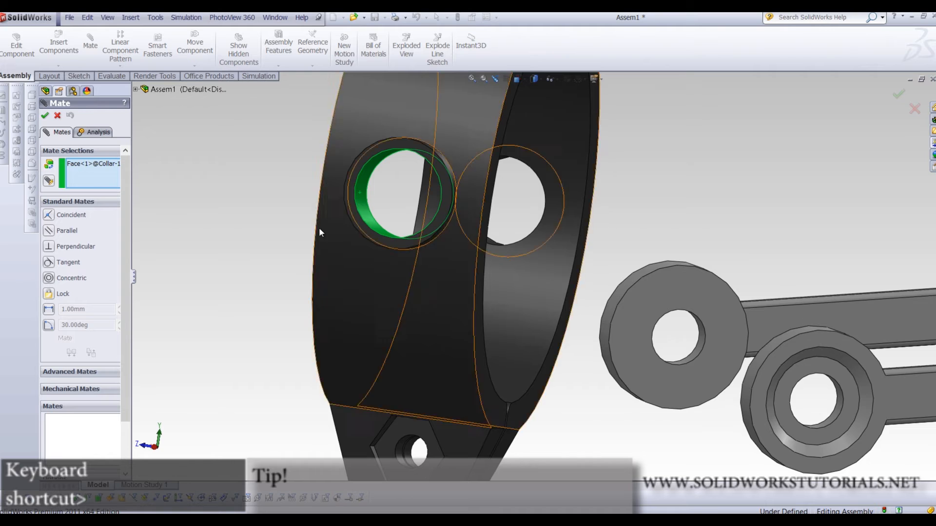
scroll(519, 258, "up", 2)
scroll(675, 346, "down", 5)
scroll(493, 265, "down", 3)
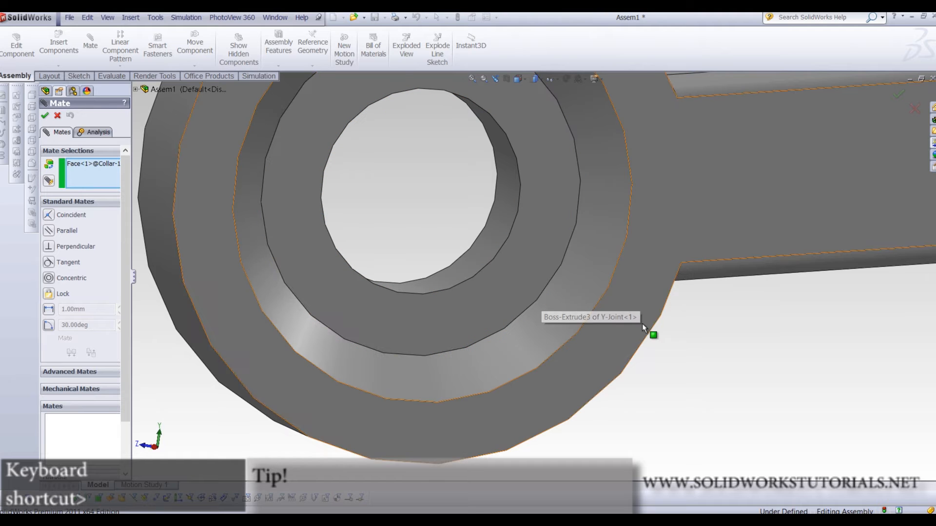
left_click(481, 259)
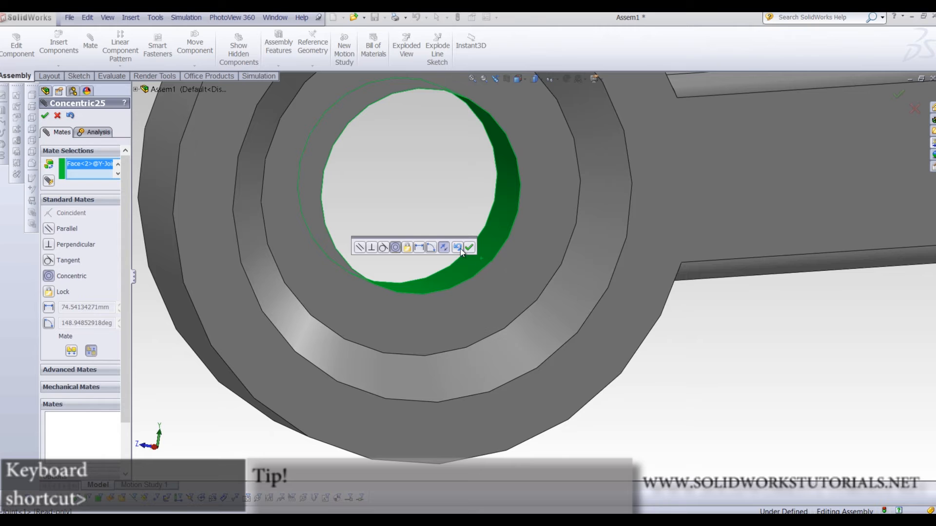
left_click(469, 249)
scroll(472, 256, "up", 10)
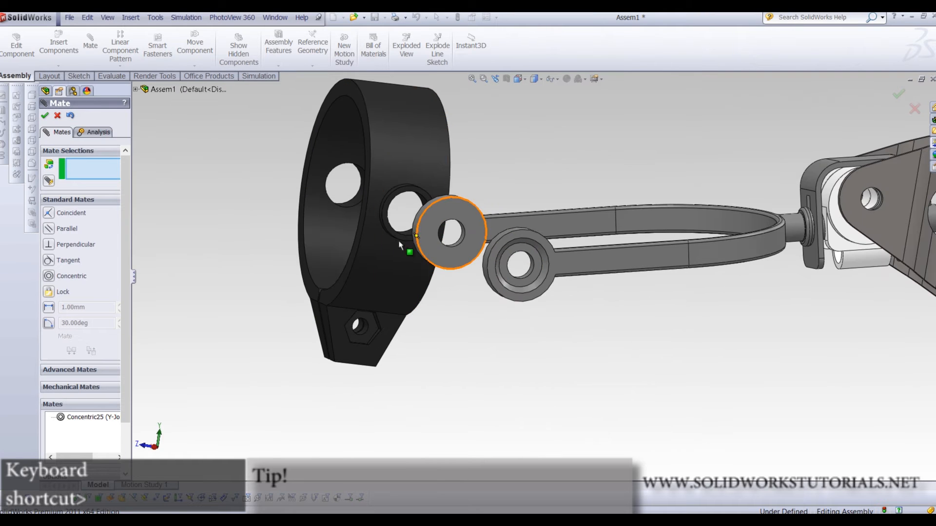
Add a Concentric mate between the Collar's inner cylindrical face and the Y-Joint's shaft to center the Collar in the fork
left_click(338, 235)
scroll(788, 225, "down", 5)
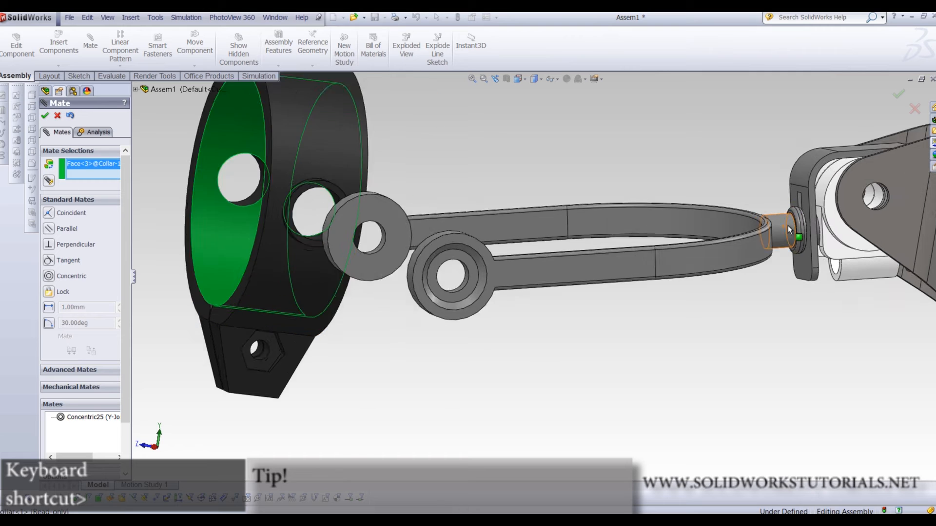
left_click(700, 253)
left_click(700, 253)
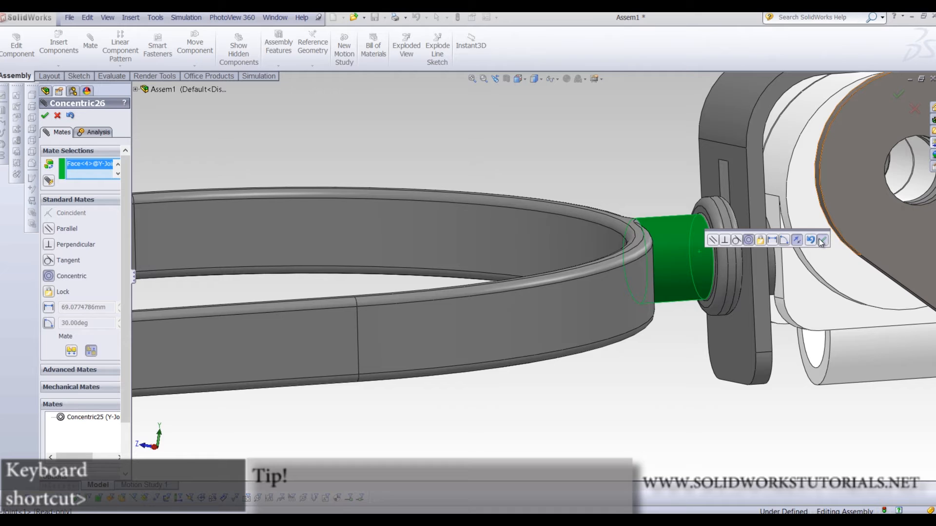
left_click(822, 241)
scroll(722, 256, "up", 5)
mouse_move(458, 302)
middle_mouse_down()
mouse_move(531, 308)
mouse_move(507, 293)
mouse_move(521, 286)
mouse_move(461, 285)
mouse_move(446, 298)
middle_mouse_up()
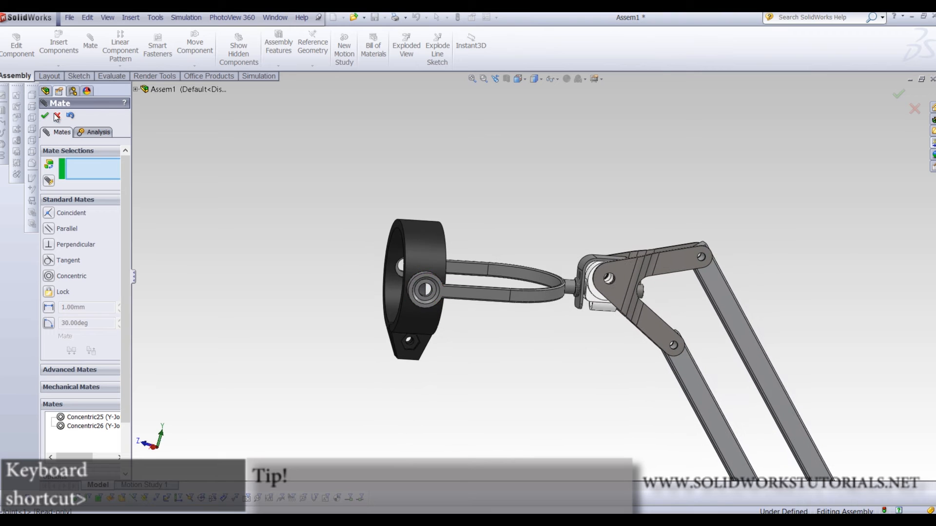
Insert the Shell part and place it just above the Collar
left_click(53, 43)
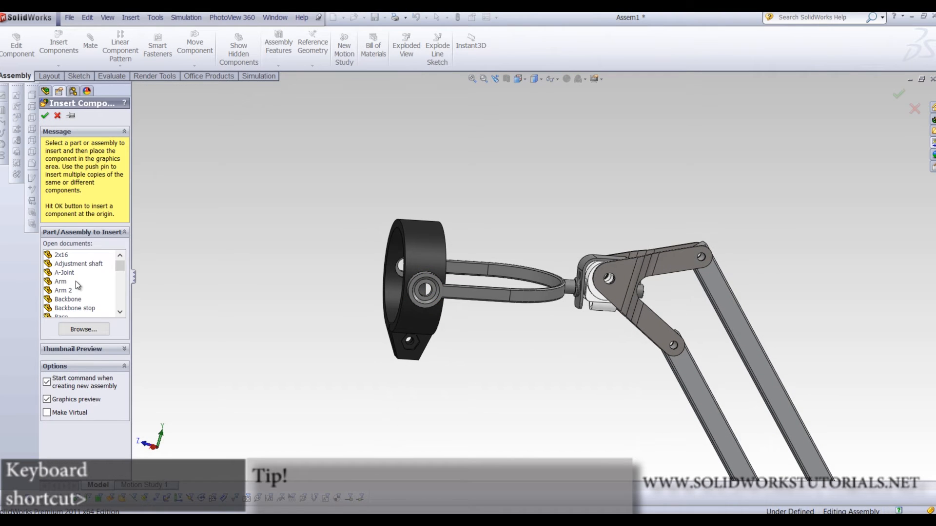
scroll(75, 281, "down", 5)
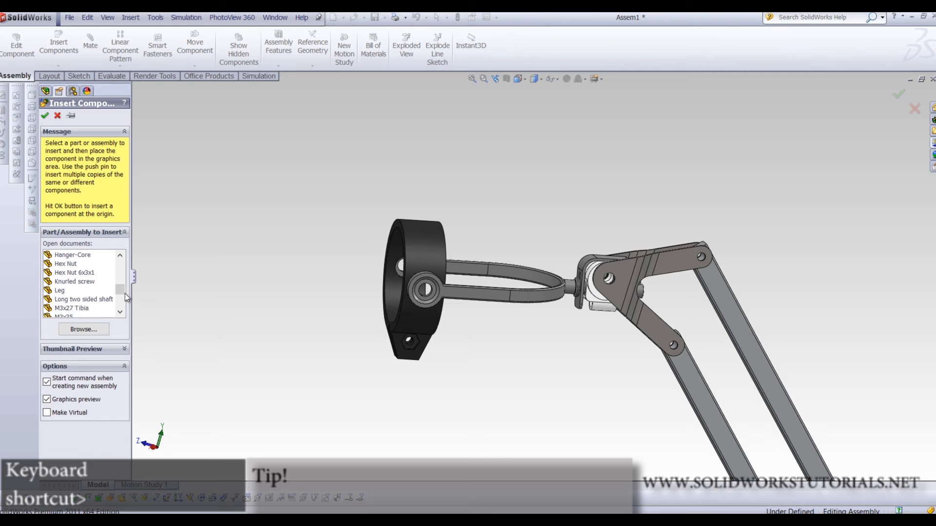
left_click_drag(121, 292, 119, 311)
left_click(68, 272)
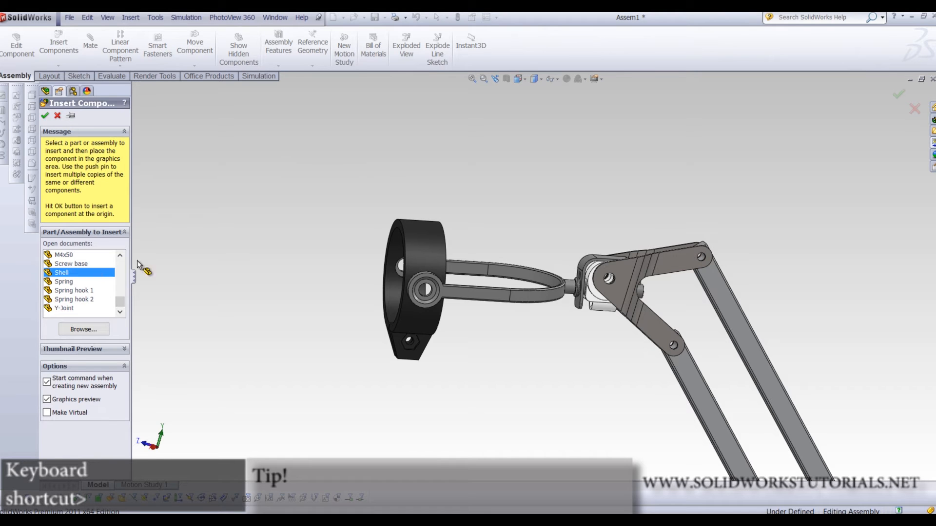
left_click(350, 191)
Add a Concentric mate between the Shell's outer cylindrical face and the Collar's inner face, with the mate alignment flipped
left_click(387, 177)
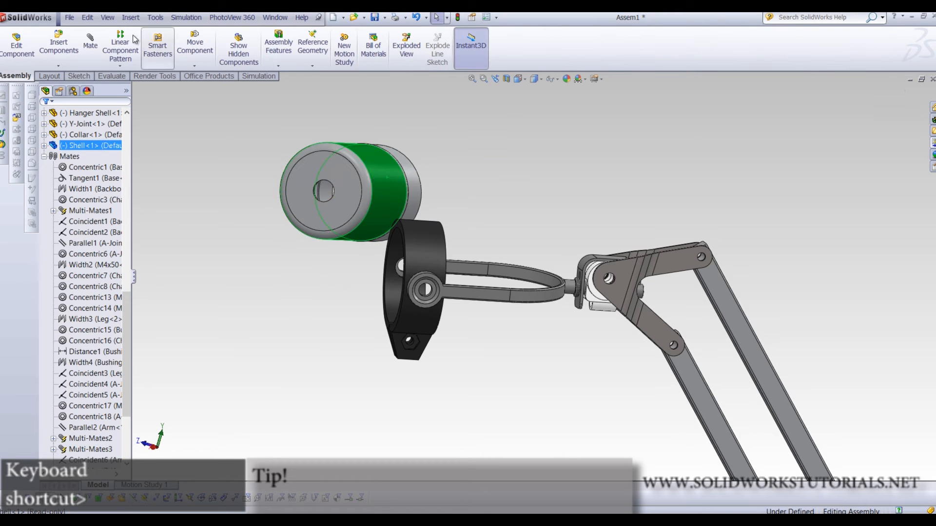
left_click(394, 294)
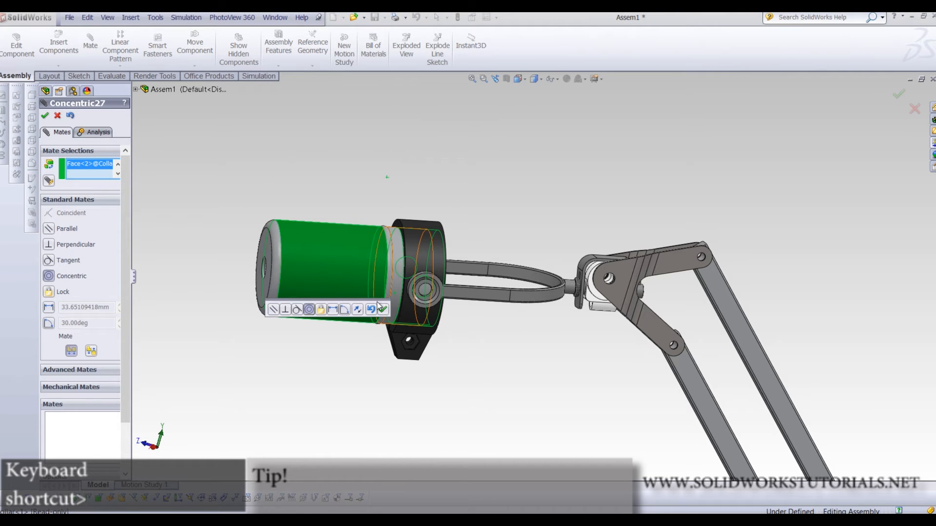
left_click(359, 313)
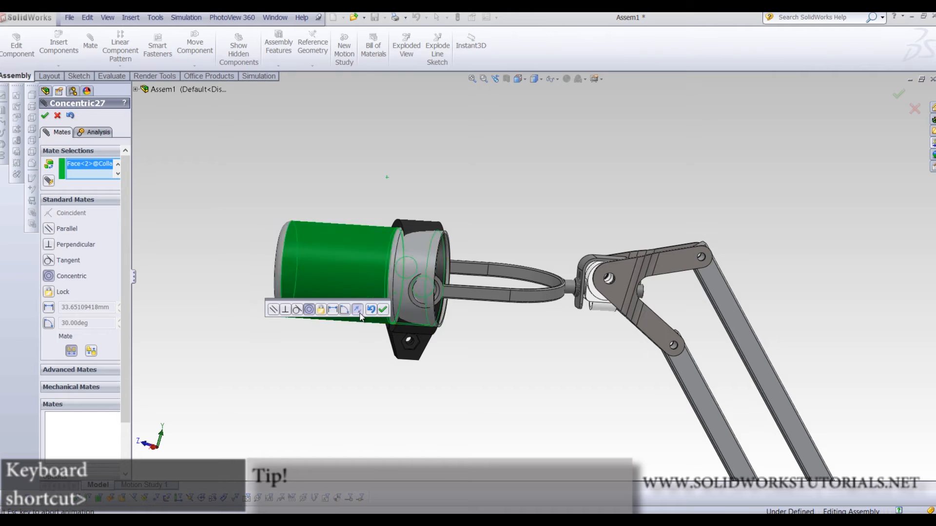
left_click(385, 314)
left_click_drag(569, 270, 372, 362)
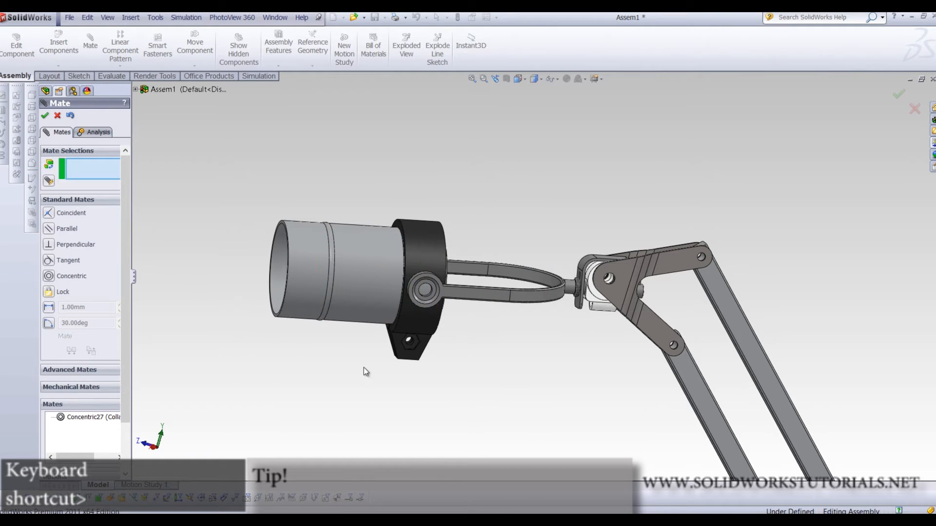
Add a Coincident mate between the Collar's flat side face and the circular edge around the Shell's body
scroll(439, 219, "down", 10)
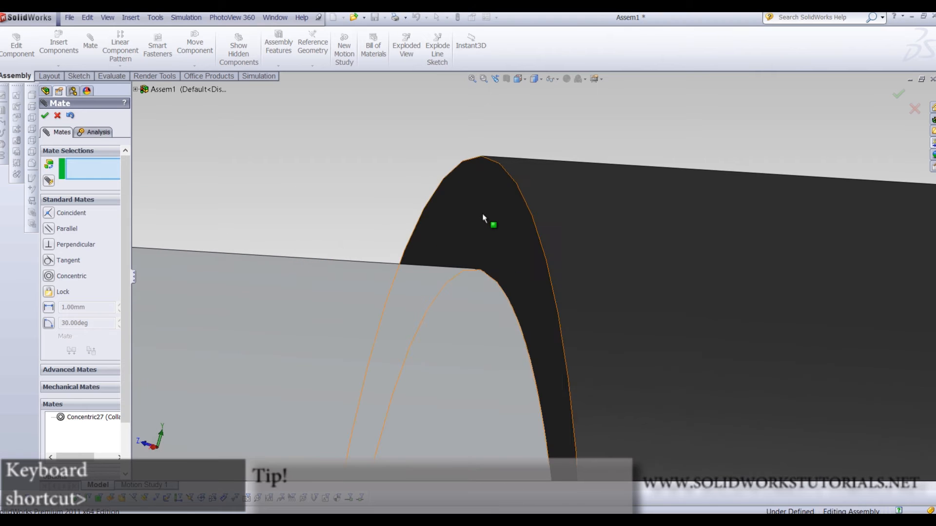
left_click(475, 230)
scroll(373, 280, "up", 6)
scroll(317, 272, "down", 8)
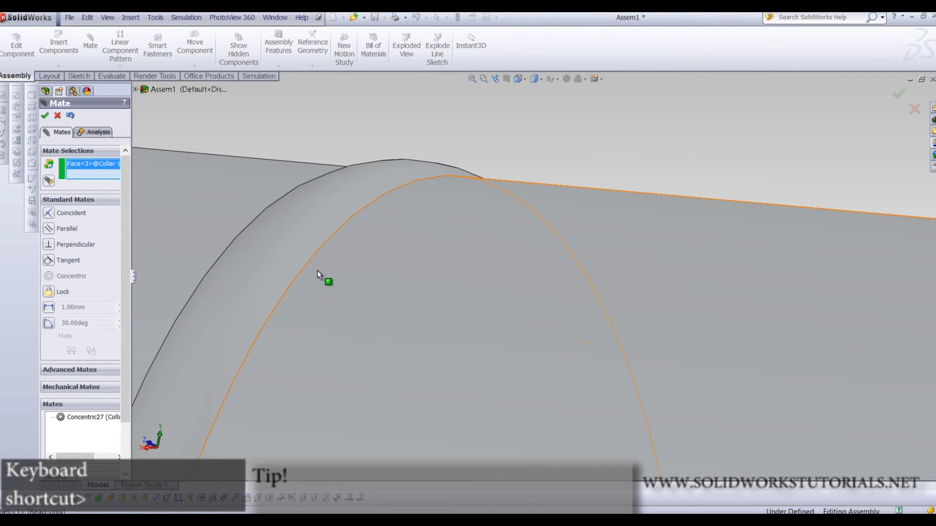
left_click(325, 244)
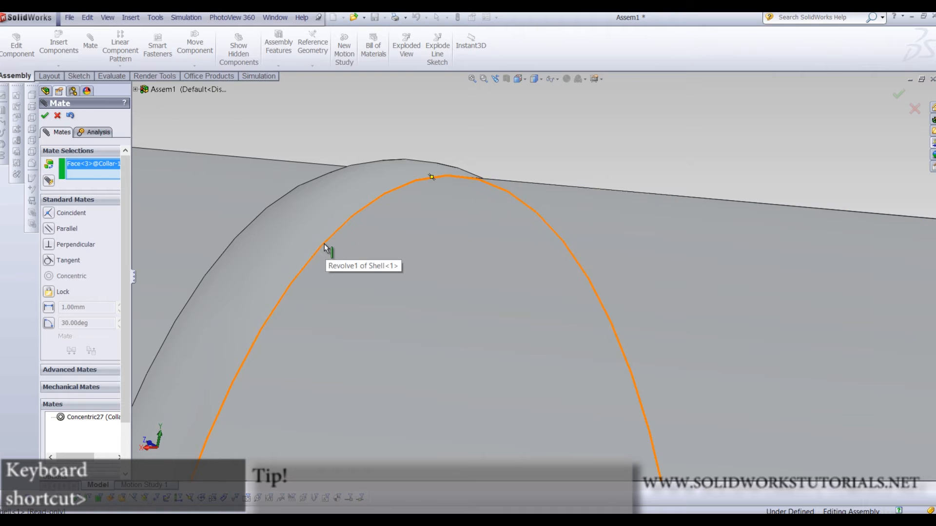
left_click(317, 231)
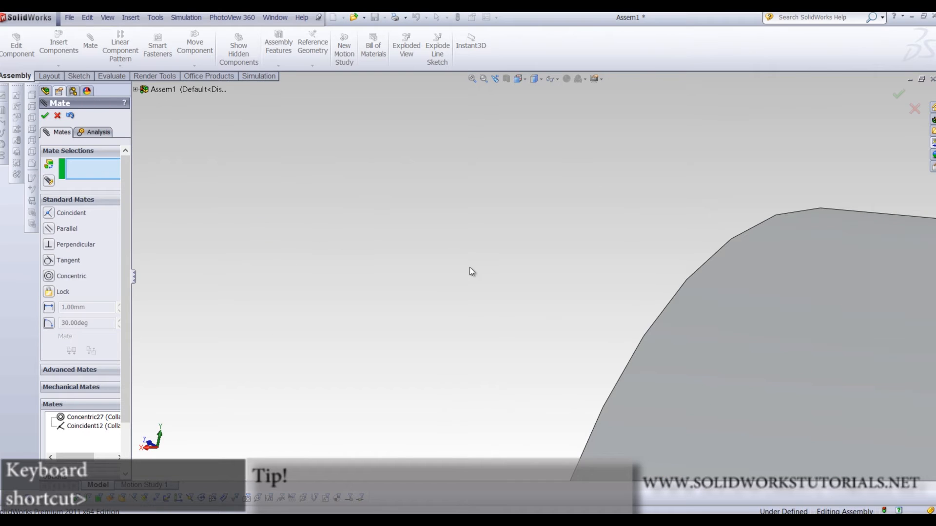
Examine the Shell's fit inside the Collar and the hole in its closed end, and finish mating
scroll(520, 225, "up", 3)
left_click_drag(829, 346, 780, 338)
scroll(390, 320, "up", 3)
scroll(682, 313, "down", 4)
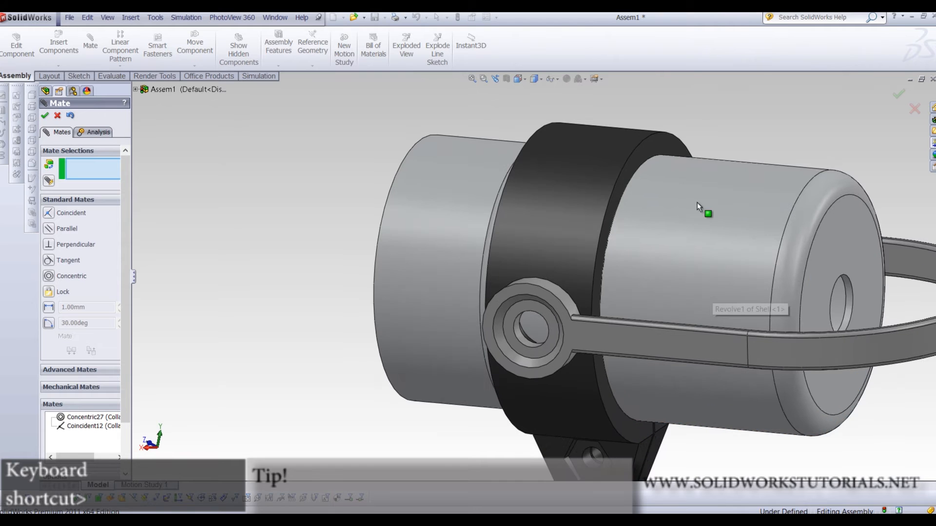
left_click_drag(697, 203, 711, 181)
scroll(873, 323, "down", 6)
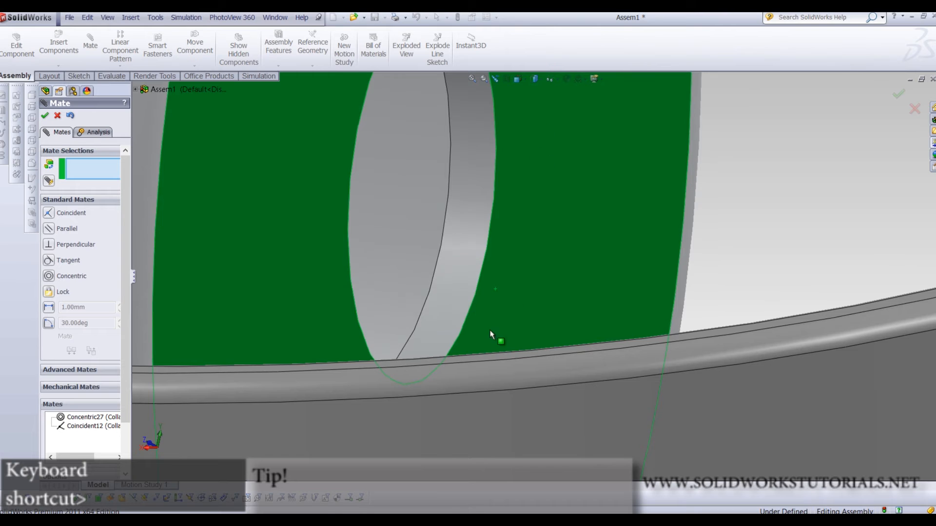
scroll(585, 238, "up", 10)
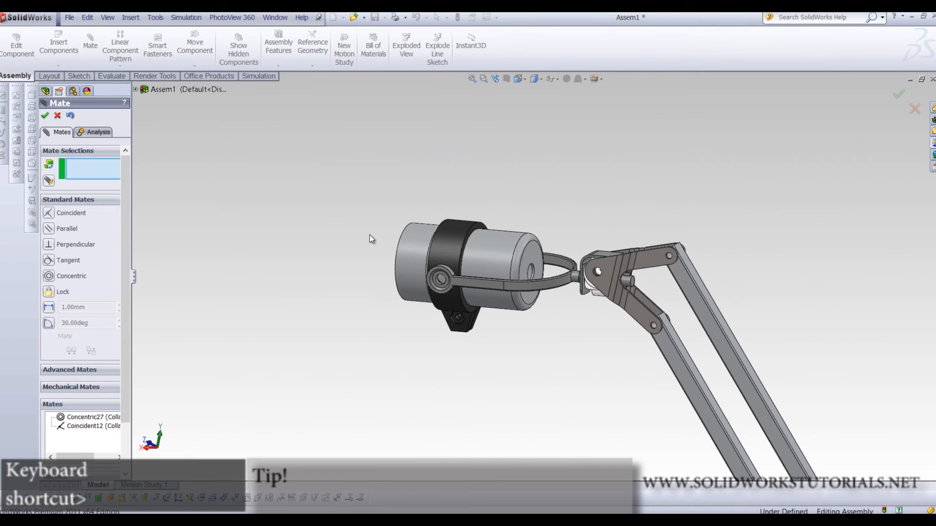
left_click(45, 117)
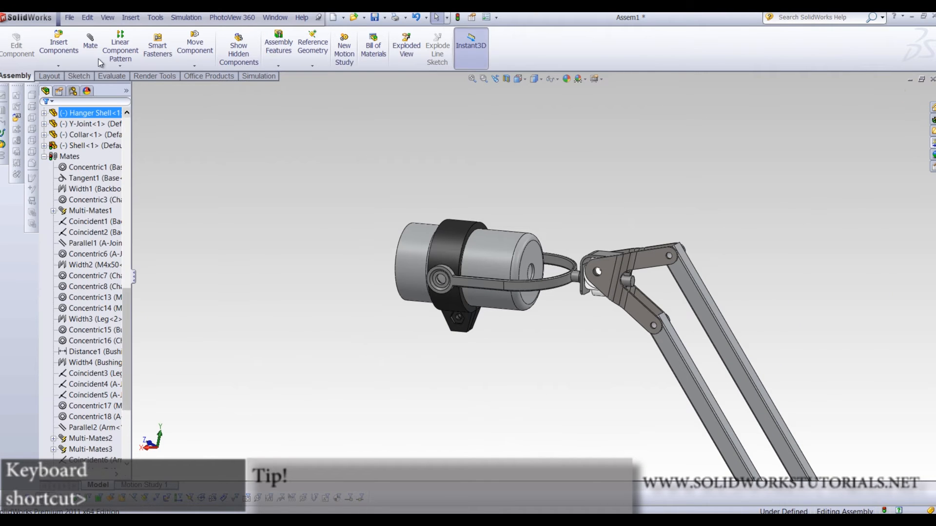
Insert the Bowl part and mate its cylindrical neck concentric with the Shell's outer cylindrical face
left_click(62, 52)
scroll(76, 293, "down", 3)
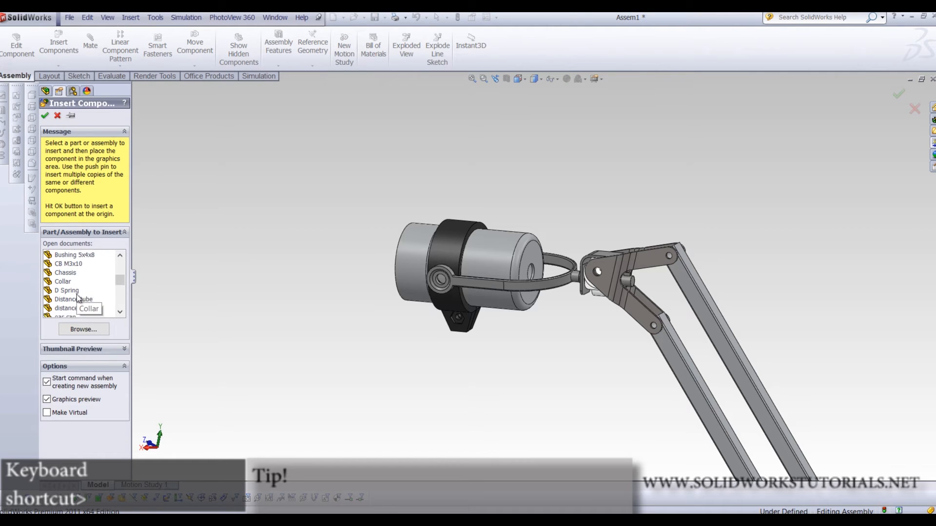
scroll(93, 295, "up", 3)
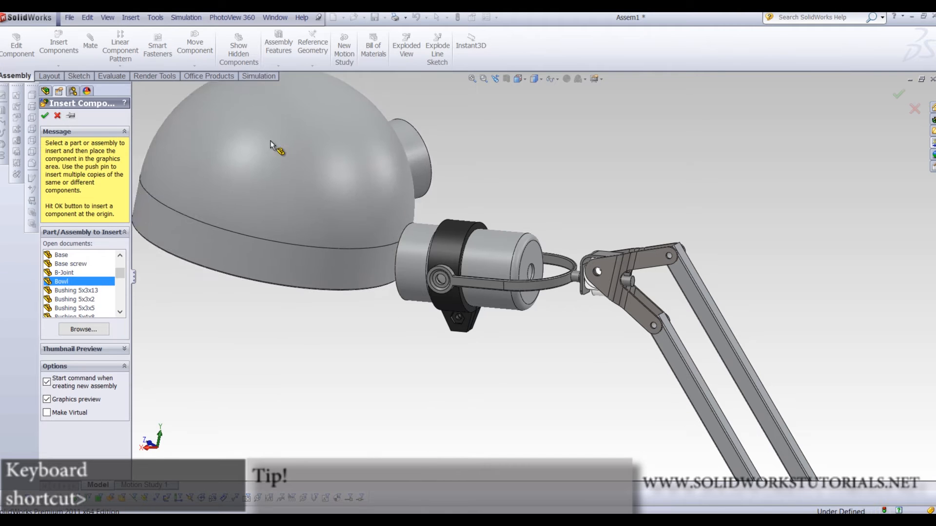
left_click(284, 165)
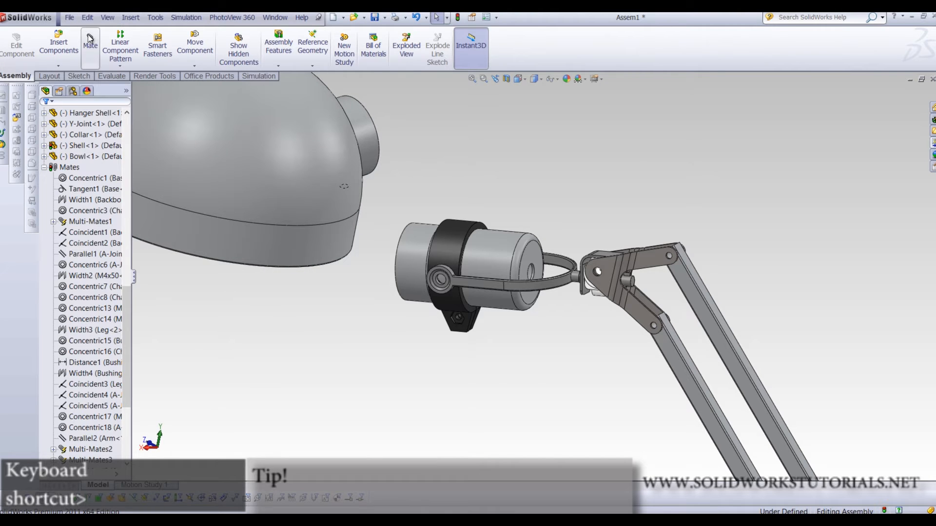
left_click(422, 235)
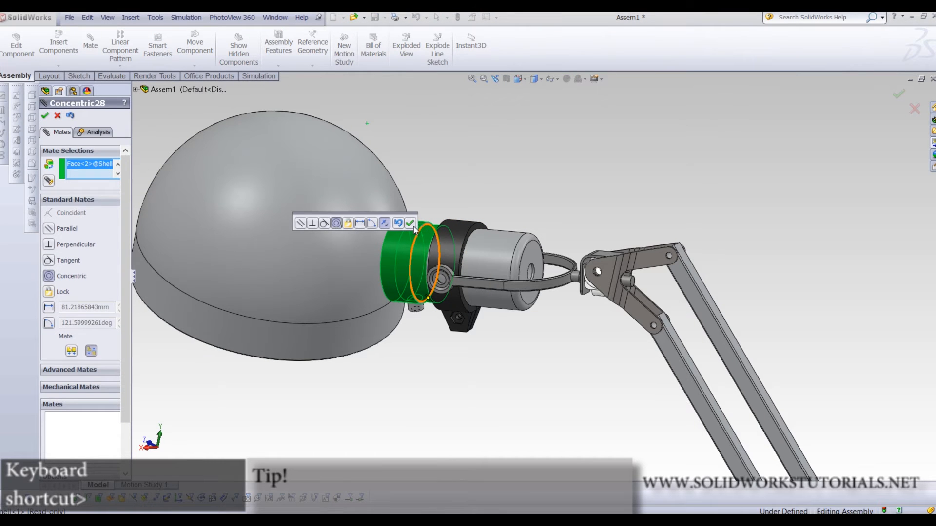
left_click(413, 226)
Add a Coincident mate between the end face of the Bowl's neck and the Shell's circular edge near the Collar
scroll(419, 239, "down", 10)
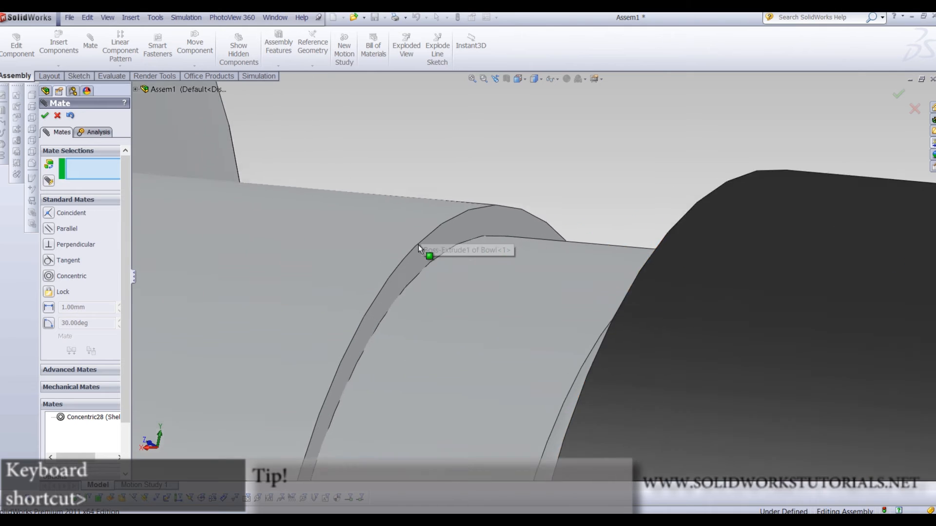
scroll(526, 255, "up", 3)
left_click(533, 220)
middle_click_drag(534, 236, 739, 273)
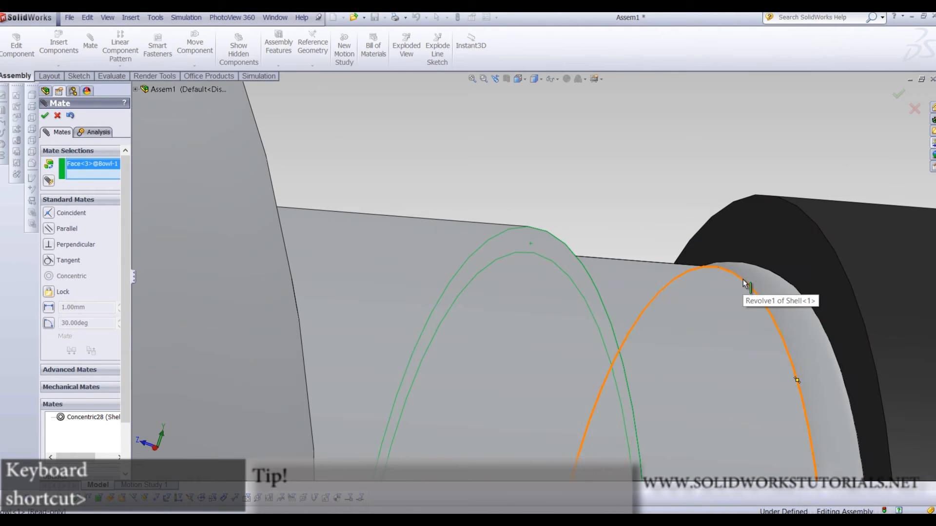
left_click(743, 281)
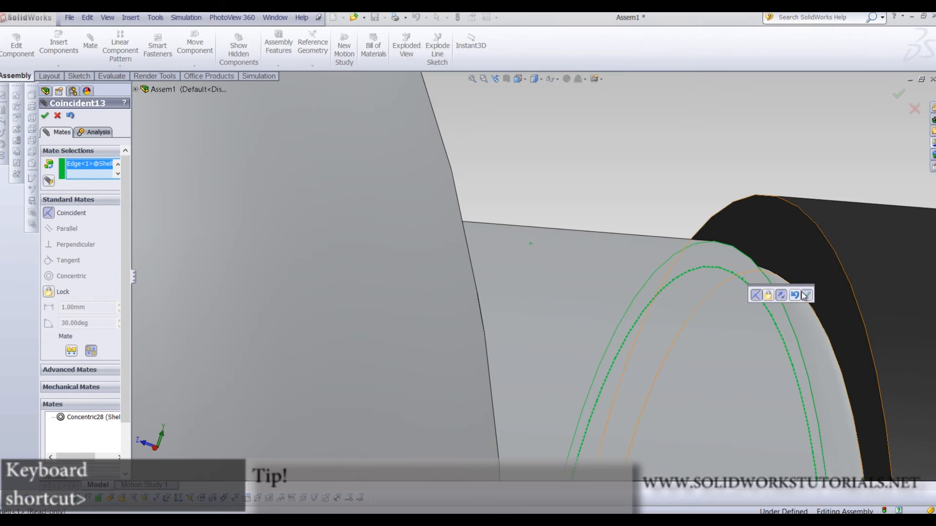
left_click(805, 295)
scroll(619, 221, "up", 6)
middle_click_drag(549, 296, 497, 337)
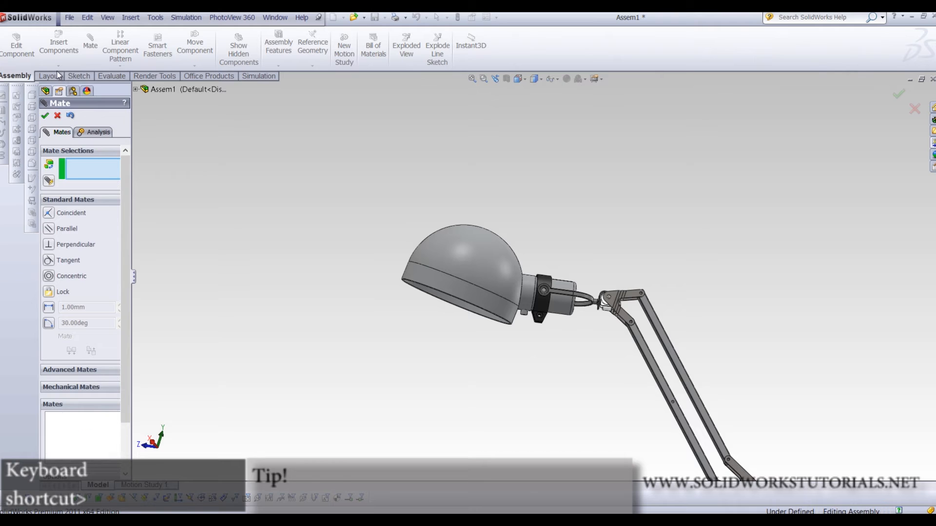
Insert the Adjustment shaft part and mate its cylindrical face concentric with the small boss under the Bowl's neck
left_click(59, 45)
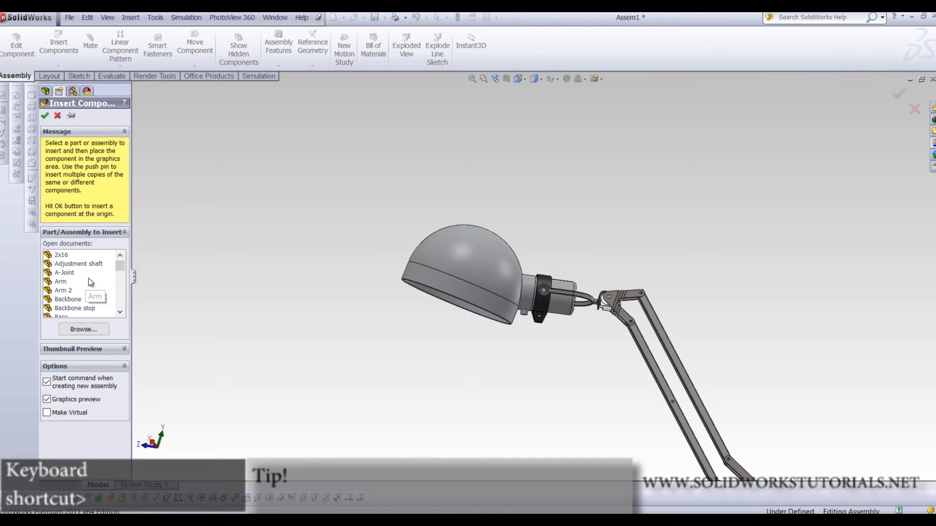
left_click(78, 263)
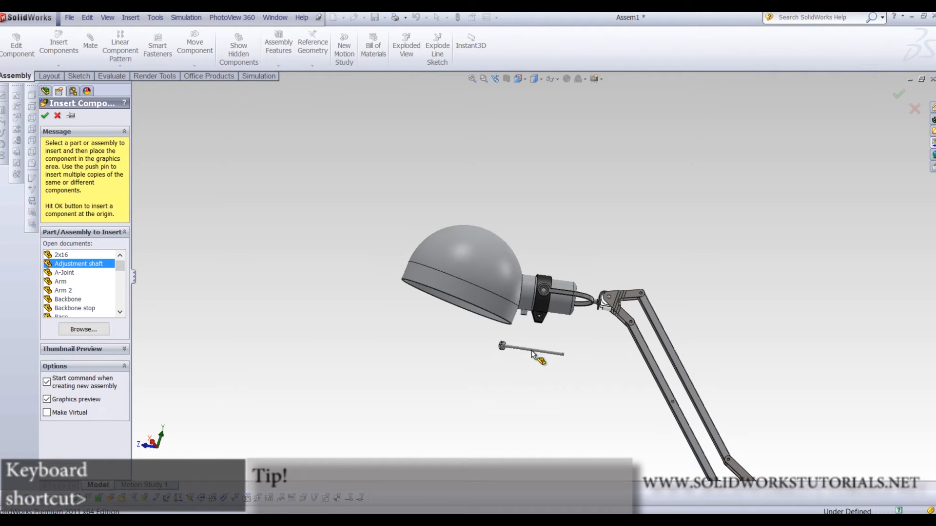
left_click(518, 332)
scroll(521, 334, "down", 8)
scroll(574, 307, "down", 3)
left_click(570, 358)
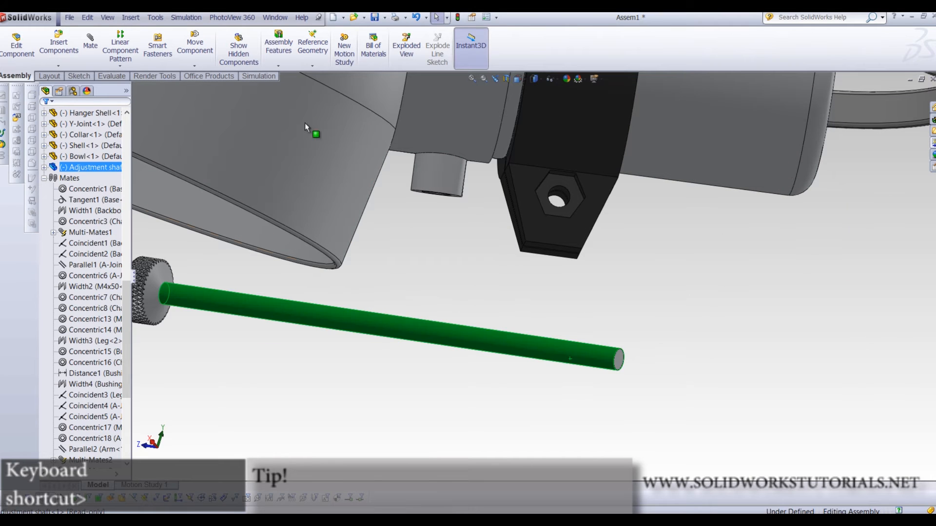
left_click(443, 175)
left_click(404, 163)
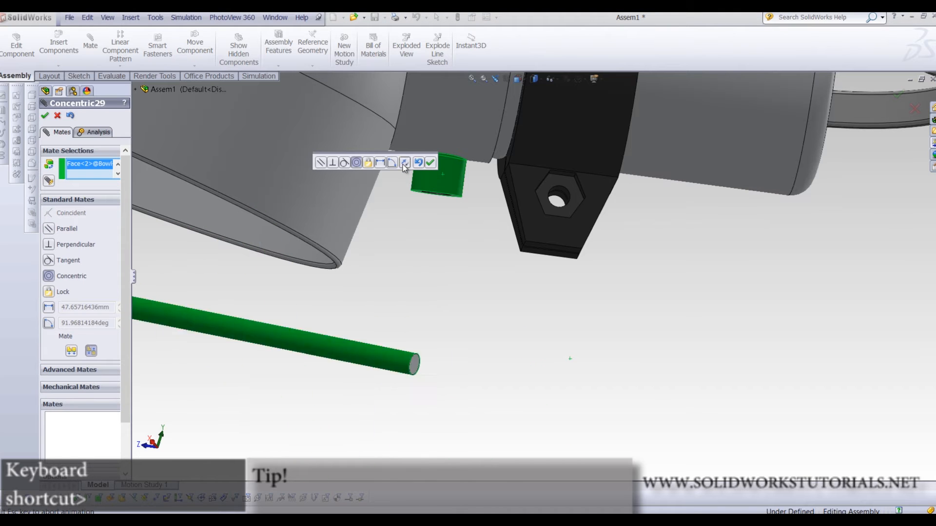
left_click(430, 163)
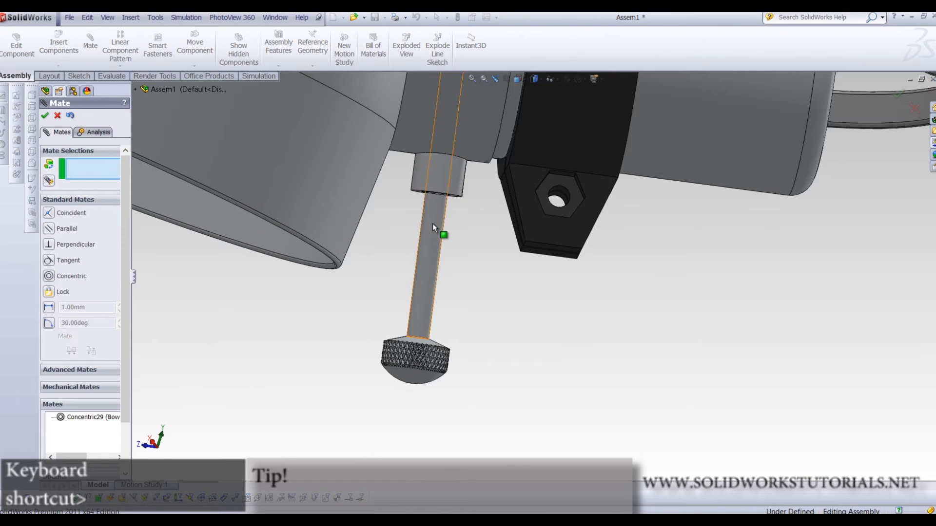
Slide the Adjustment shaft out of the Bowl's small boss to expose the Shell surface through its hole
left_click_drag(430, 256, 406, 402)
scroll(455, 224, "down", 4)
middle_click_drag(453, 202, 470, 318)
scroll(471, 318, "up", 5)
scroll(557, 361, "down", 5)
middle_click_drag(526, 429, 553, 298)
scroll(555, 305, "up", 8)
scroll(542, 355, "down", 6)
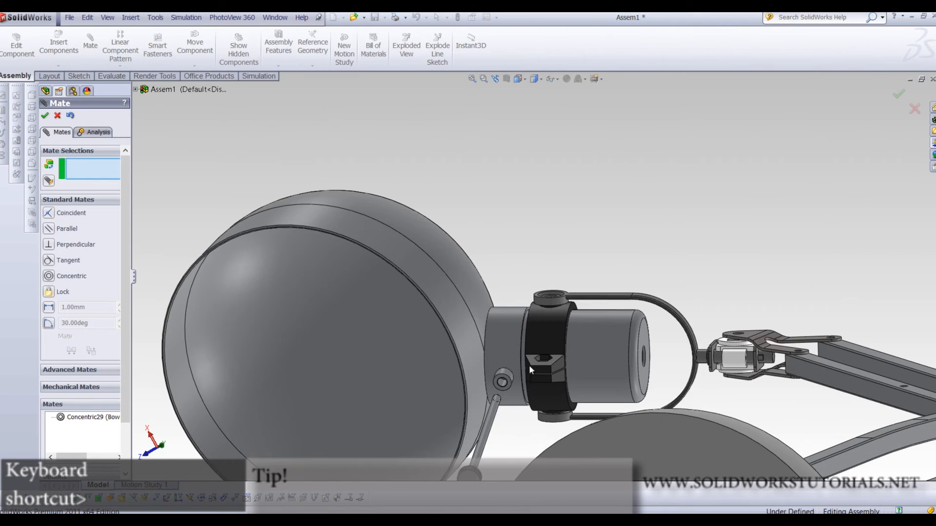
scroll(531, 354, "down", 3)
scroll(504, 310, "down", 5)
Add a Tangent mate between the Shell's outer cylindrical face and the tip of the Adjustment shaft, and finish mating
left_click(516, 274)
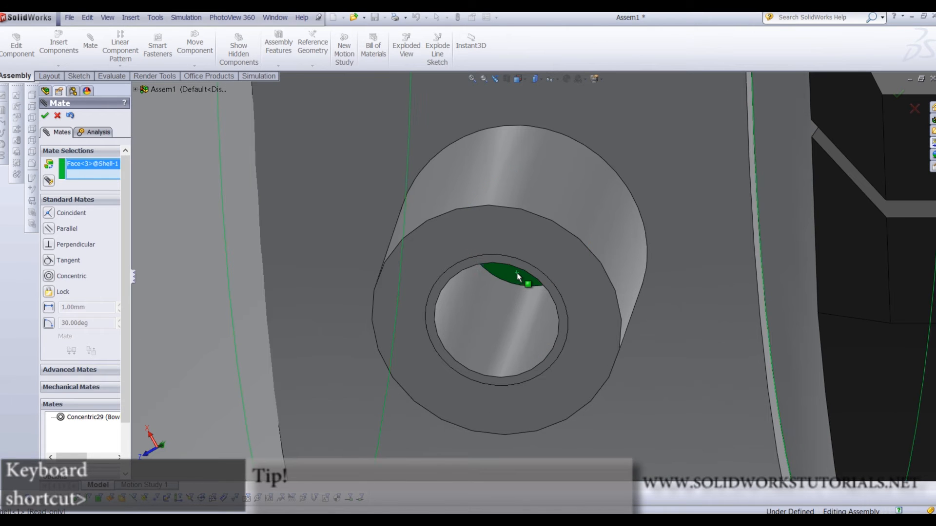
scroll(508, 288, "up", 4)
middle_click_drag(508, 289, 457, 347)
scroll(457, 348, "down", 5)
left_click(470, 288)
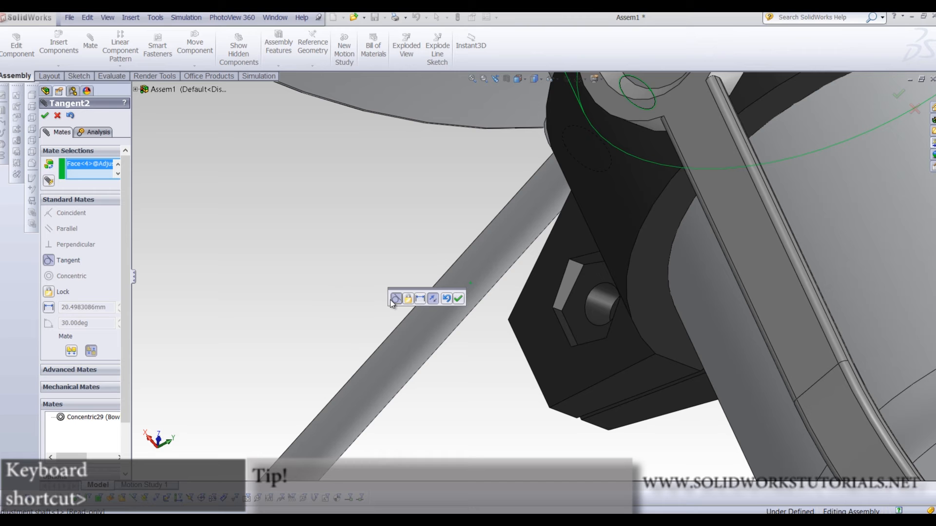
scroll(427, 304, "up", 5)
scroll(509, 311, "down", 3)
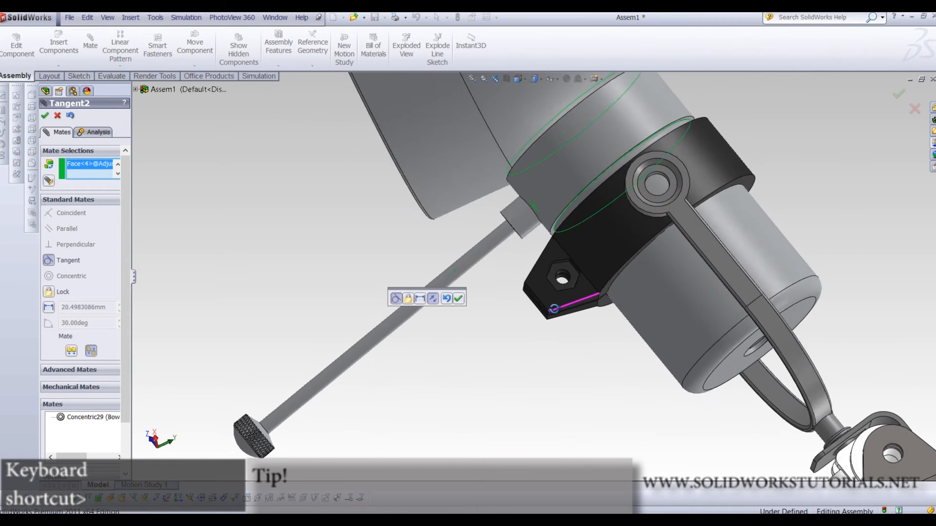
scroll(539, 205, "down", 3)
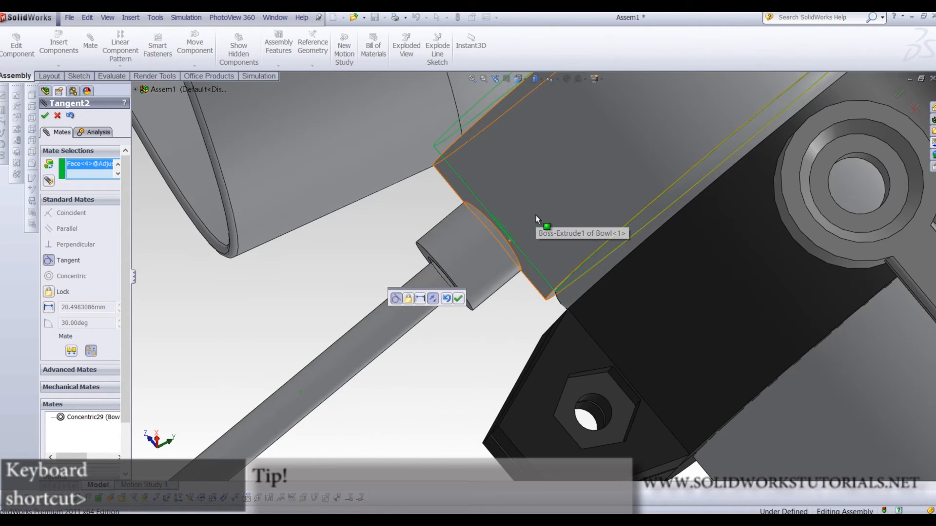
left_click(459, 299)
scroll(456, 297, "up", 5)
middle_click_drag(455, 297, 531, 449)
scroll(472, 400, "up", 5)
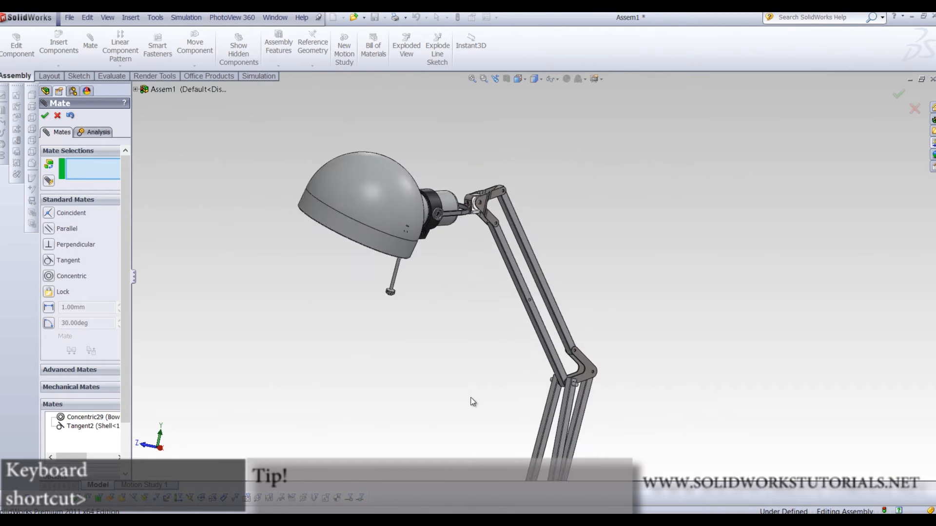
left_click(46, 116)
Move the Bowl, the upper joint and the Y-Joint to test how the lamp head and arms swing
scroll(550, 317, "up", 5)
scroll(551, 309, "down", 5)
middle_click_drag(551, 309, 500, 288)
scroll(341, 139, "down", 2)
left_click(335, 132)
left_click_drag(336, 132, 394, 117)
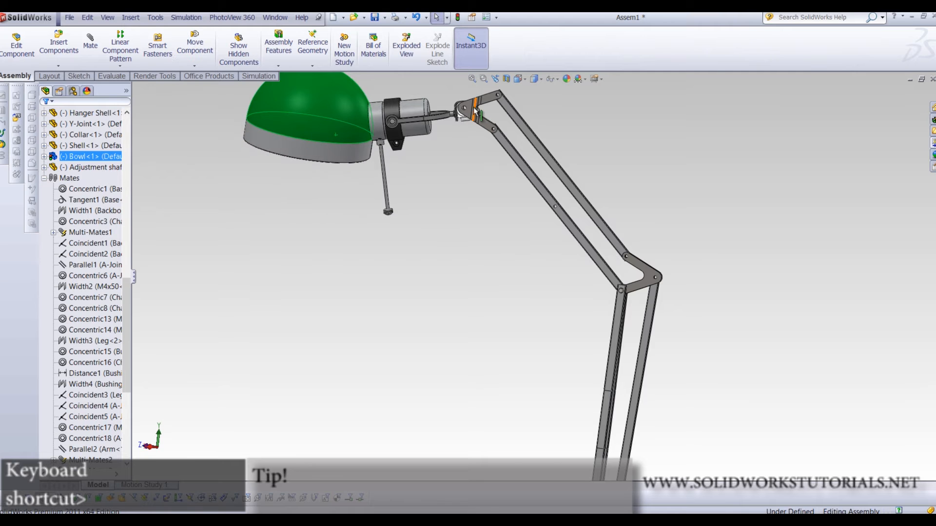
left_click_drag(471, 111, 387, 143)
middle_click_drag(344, 157, 324, 170)
scroll(346, 150, "down", 5)
left_click_drag(368, 178, 345, 153)
key("Escape")
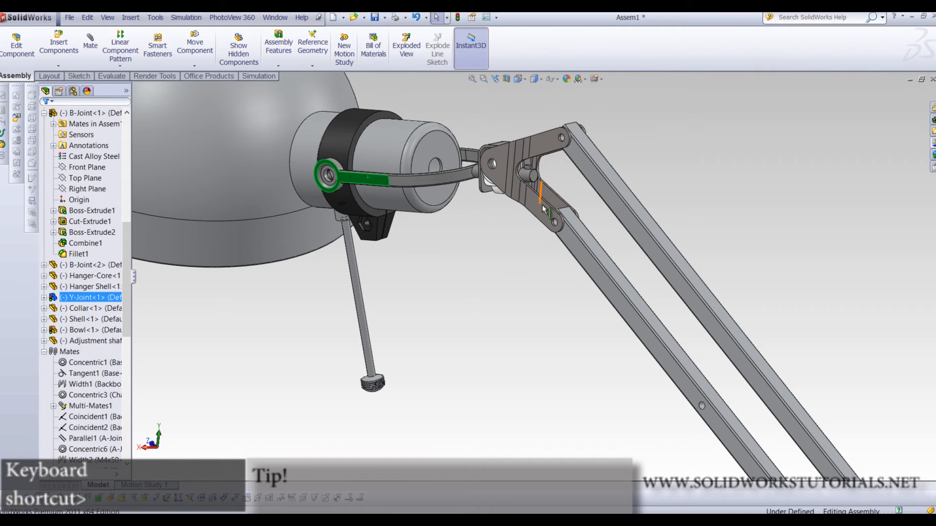
Switch to the Front view and swing the legs, arms and Bowl until the lamp faces straight forward
key("space")
left_click(563, 253)
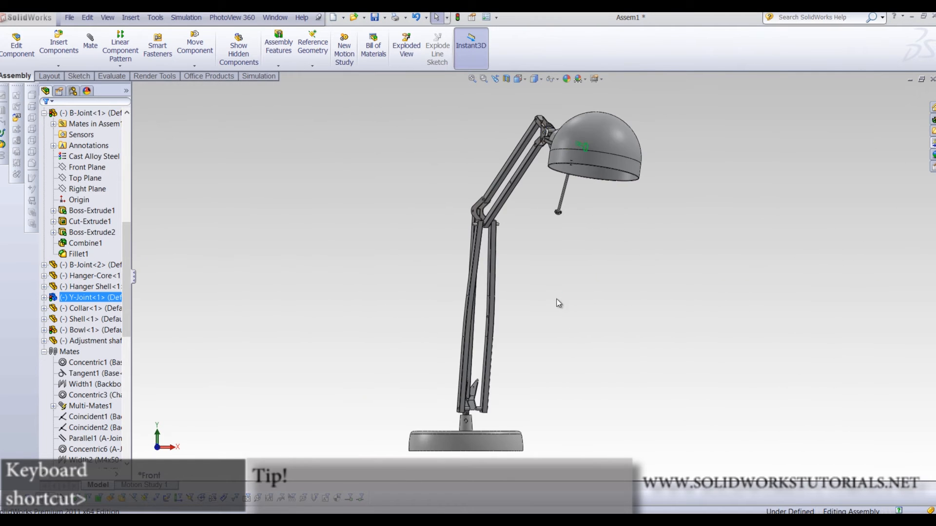
scroll(525, 347, "down", 5)
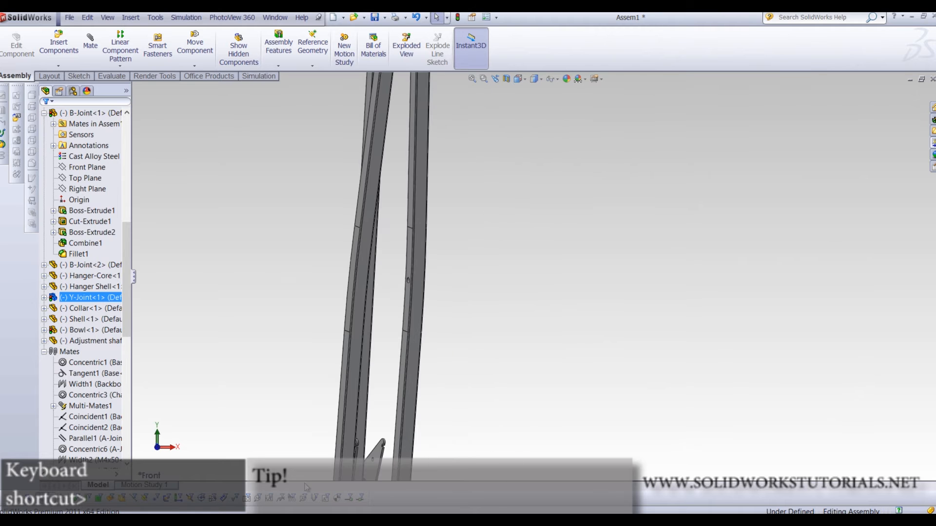
scroll(419, 375, "up", 4)
scroll(438, 424, "down", 6)
scroll(492, 278, "down", 2)
left_click_drag(498, 252, 478, 291)
scroll(475, 340, "up", 8)
scroll(536, 278, "up", 3)
scroll(519, 136, "down", 5)
scroll(585, 306, "down", 3)
left_click_drag(470, 282, 538, 380)
key("Escape")
left_click_drag(671, 118, 683, 143)
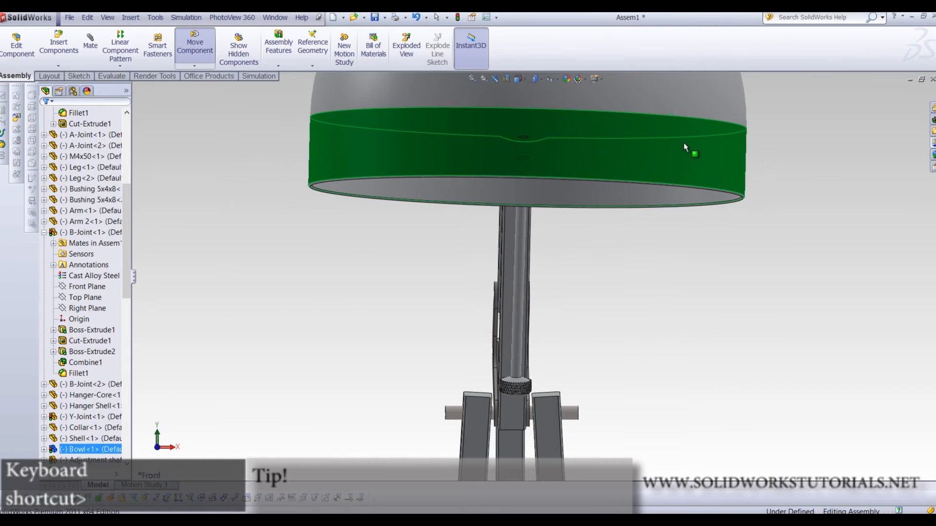
left_click(689, 262)
Add a Lock mate between the flat face of the Collar's clamp lug and the Bowl's domed face, and finish mating
scroll(639, 285, "up", 5)
middle_click_drag(639, 284, 499, 285)
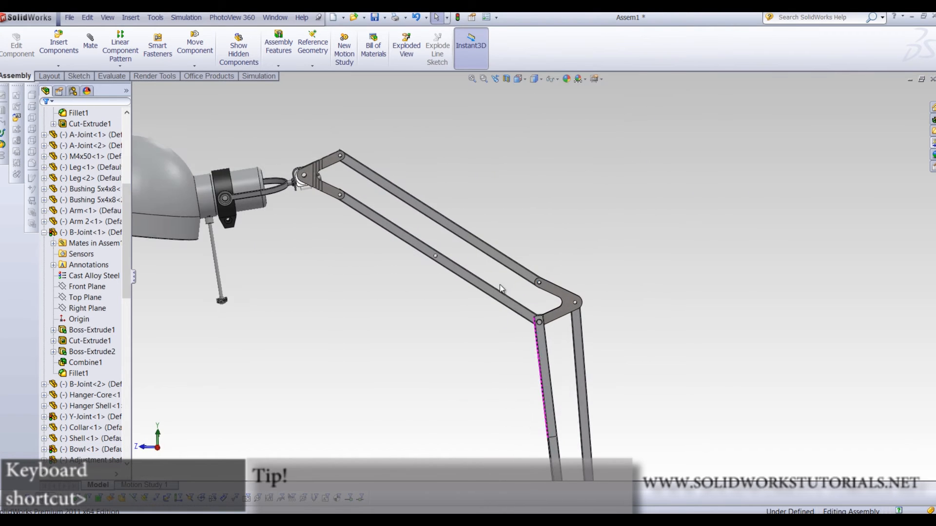
scroll(195, 237, "down", 6)
middle_click_drag(306, 140, 187, 165)
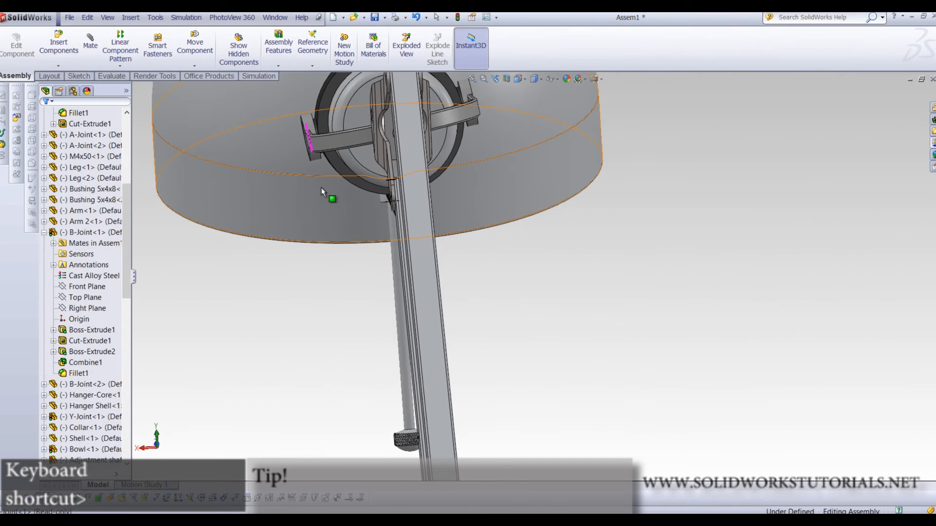
scroll(507, 304, "down", 10)
left_click(605, 281)
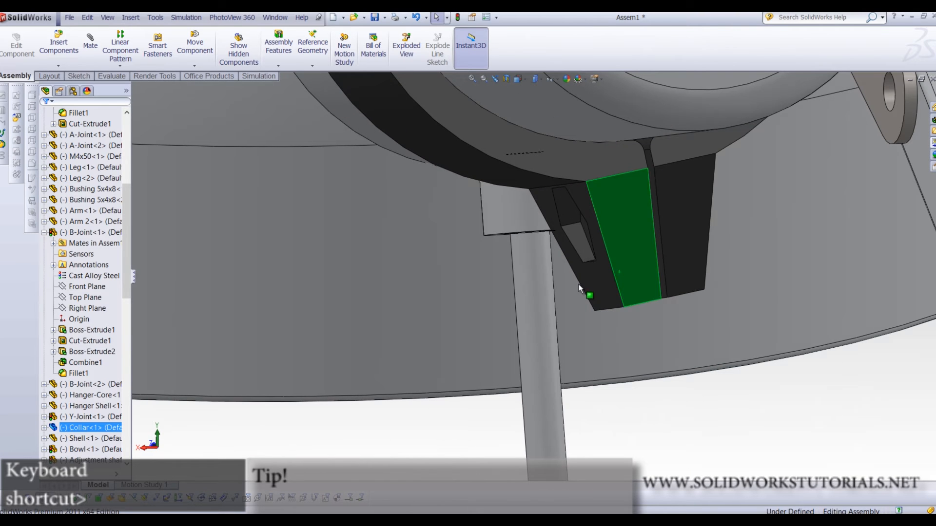
scroll(579, 285, "up", 6)
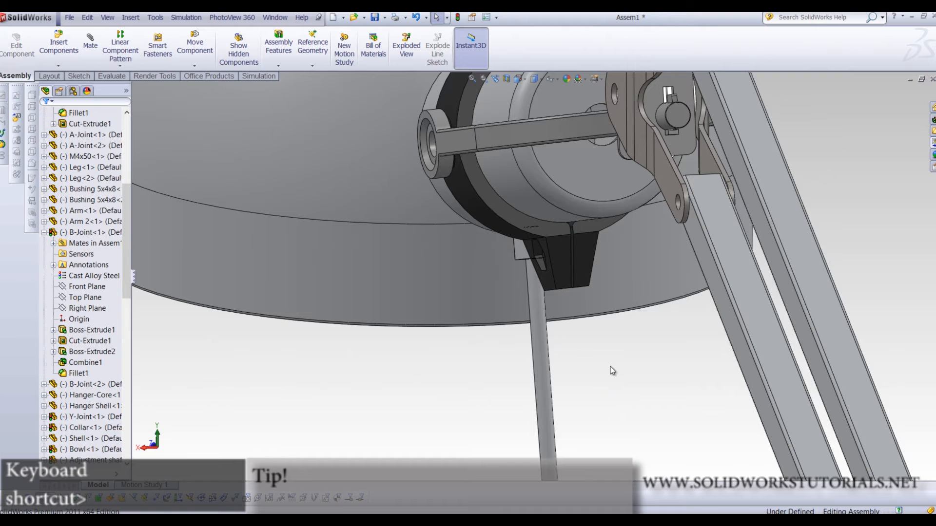
left_click(93, 60)
left_click(564, 262)
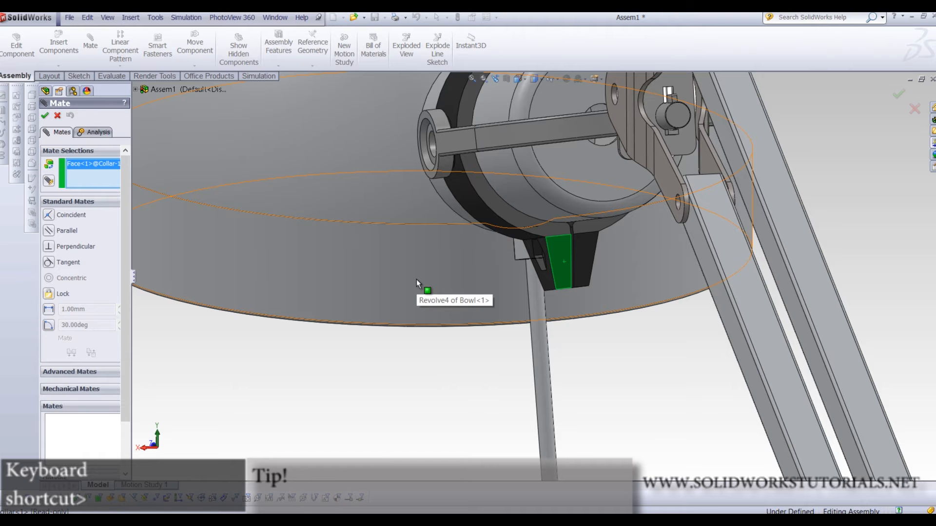
middle_click_drag(490, 277, 547, 287)
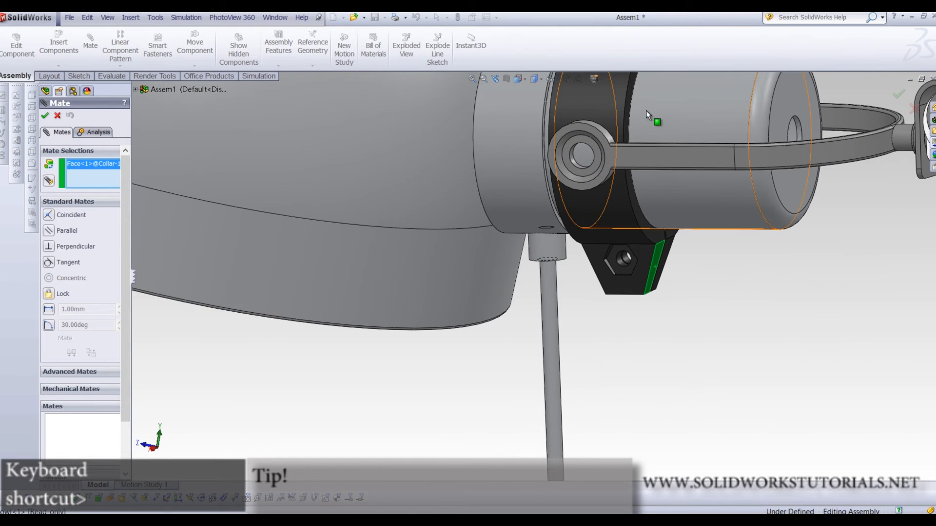
left_click(397, 209)
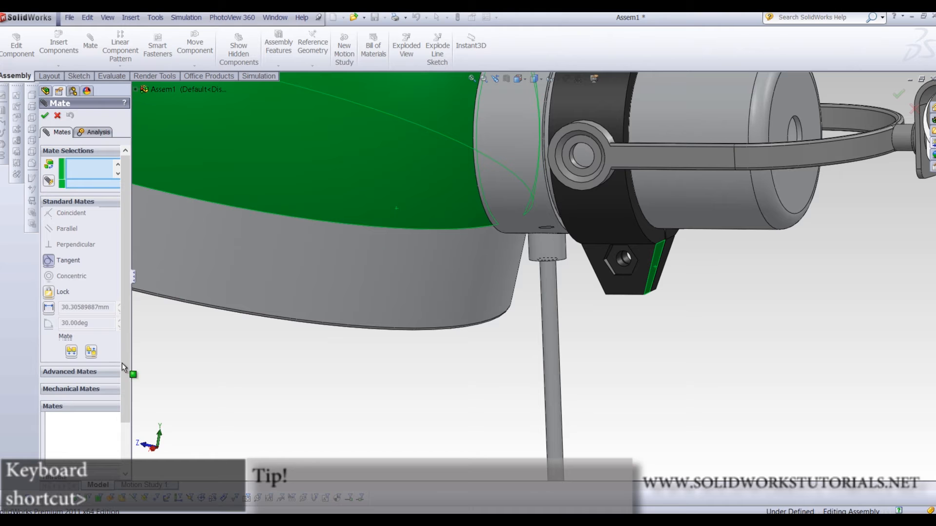
left_click(51, 293)
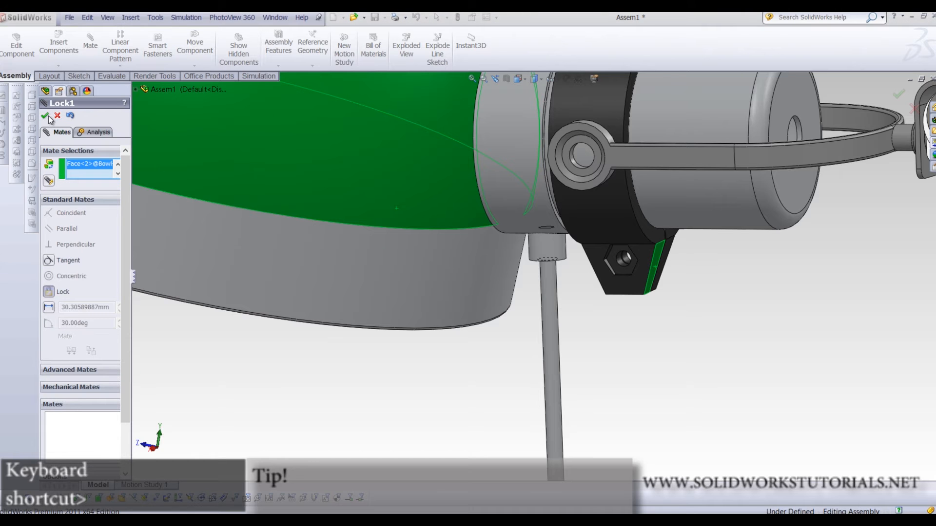
left_click(46, 116)
left_click(46, 116)
Swing the locked lamp head around its joints to test its movement together with the Collar
scroll(431, 258, "up", 5)
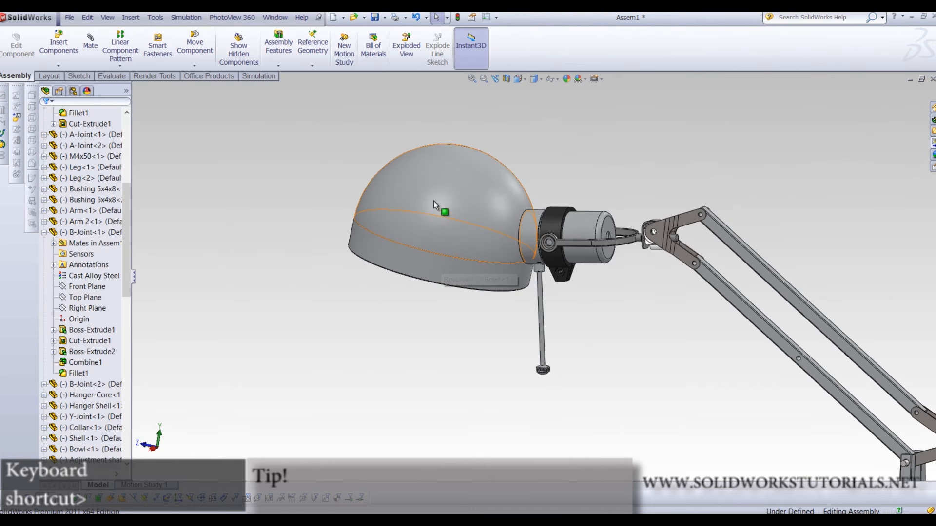
left_click_drag(434, 201, 516, 66)
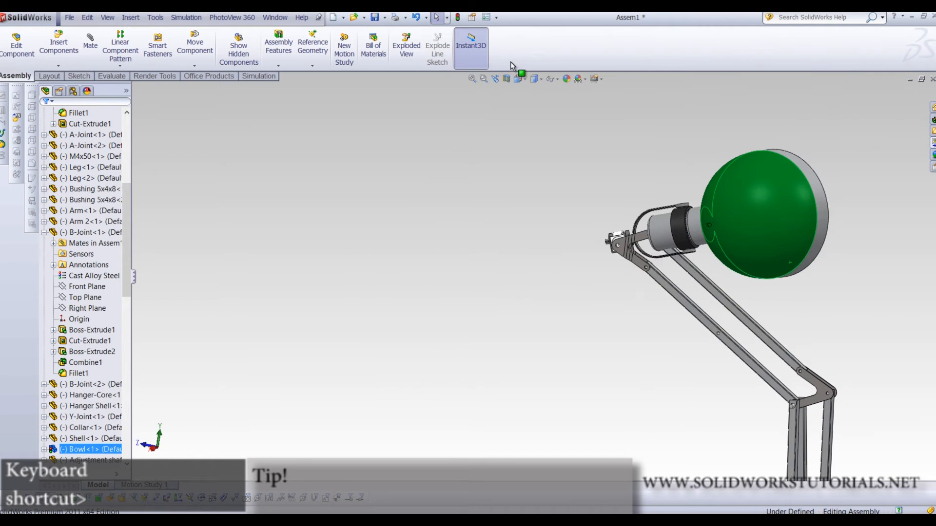
middle_click_drag(705, 236, 747, 239)
scroll(722, 226, "down", 4)
left_click_drag(645, 237, 361, 267)
middle_click_drag(358, 264, 239, 292)
left_click_drag(452, 228, 306, 104)
Reposition the lamp head so the upper arms stand more steeply above the legs
scroll(573, 276, "up", 6)
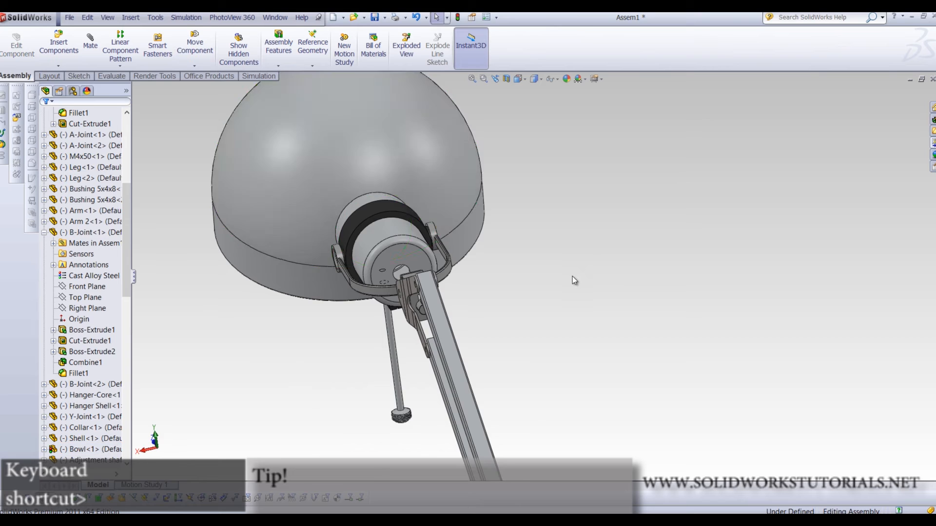
scroll(554, 266, "up", 6)
middle_click_drag(523, 320, 581, 336)
scroll(560, 342, "down", 7)
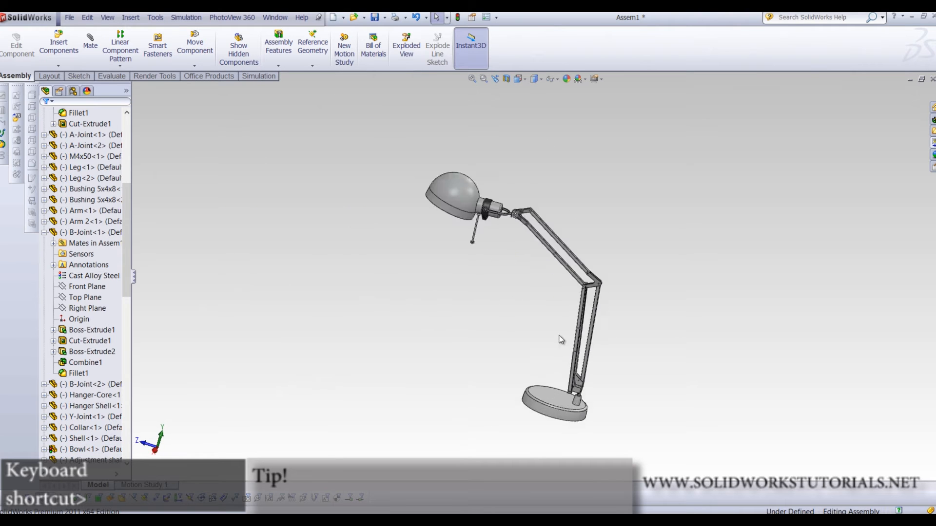
scroll(540, 281, "up", 3)
scroll(531, 166, "down", 4)
left_click_drag(467, 166, 507, 115)
scroll(599, 336, "up", 5)
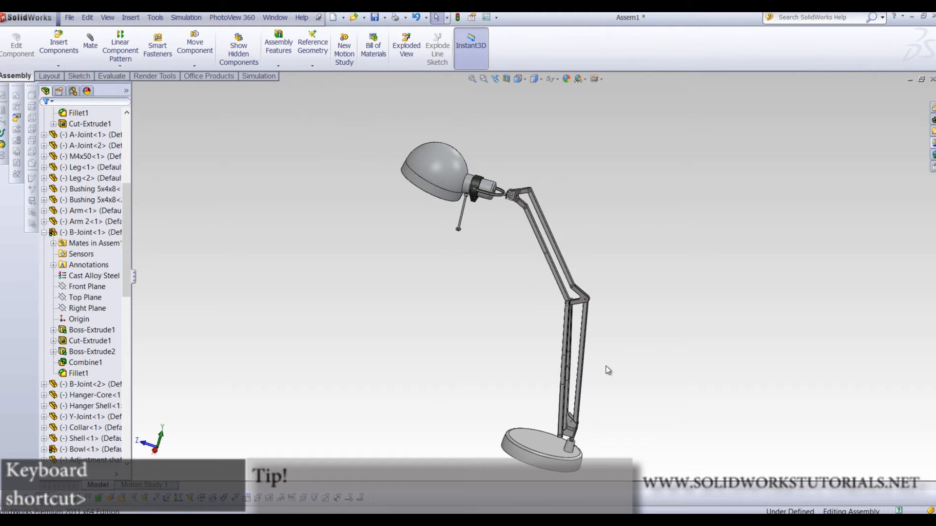
Examine the A-Joint plates and the lower leg ends where they meet the Chassis above the base
scroll(607, 364, "down", 6)
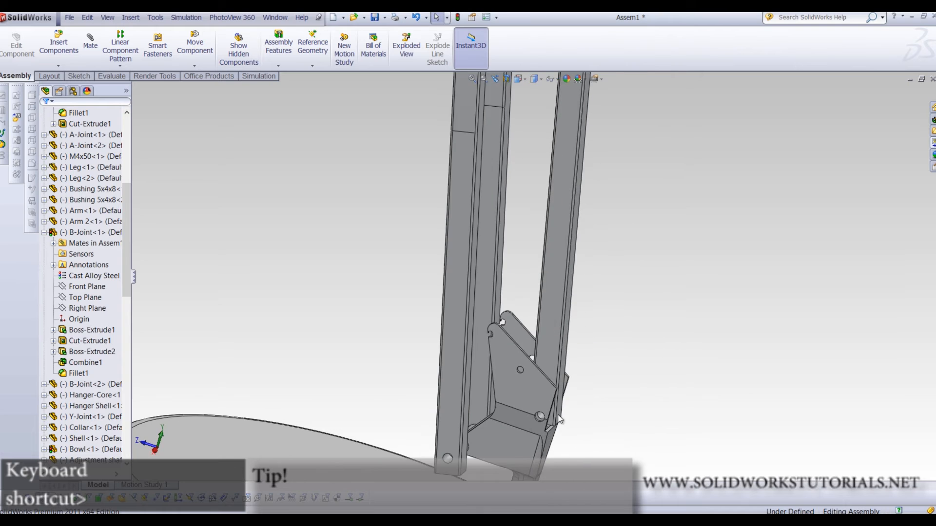
scroll(497, 382, "up", 1)
middle_click_drag(504, 341, 556, 444)
scroll(470, 270, "down", 4)
scroll(470, 270, "down", 2)
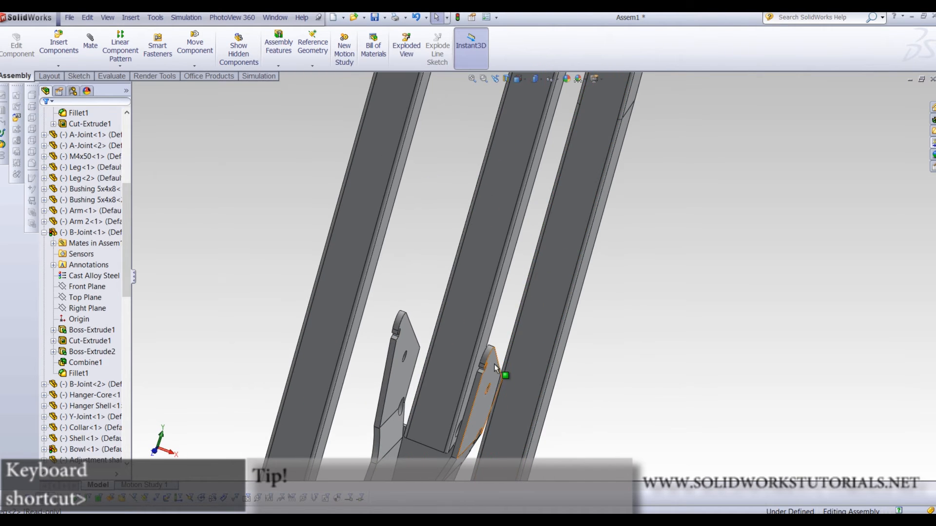
scroll(490, 371, "up", 5)
scroll(476, 383, "down", 6)
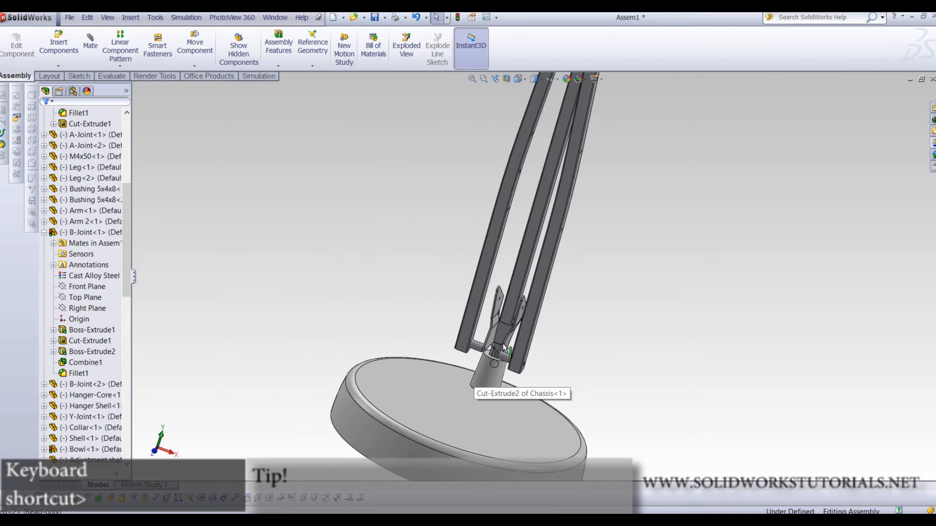
middle_click_drag(508, 339, 441, 292)
scroll(444, 295, "up", 3)
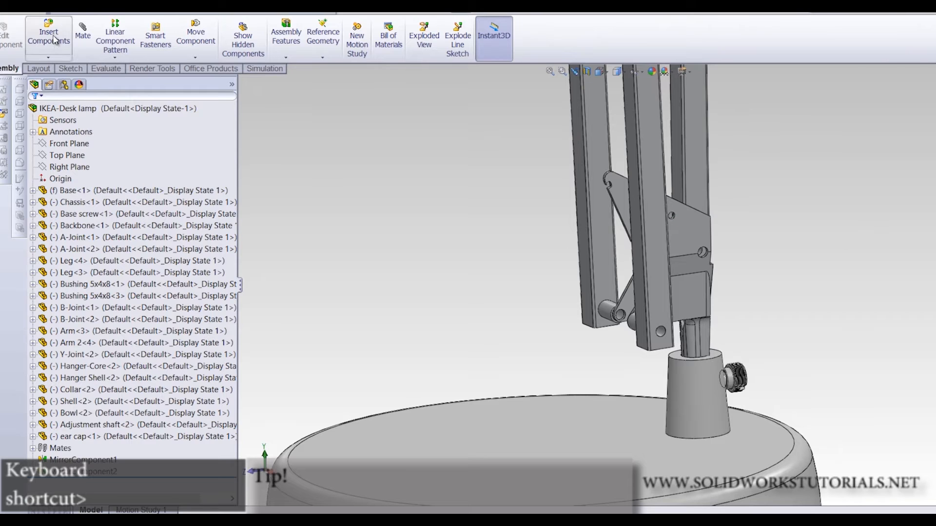
Insert the Spring hook 2 part and place it in open space beside the lamp's legs
left_click(55, 40)
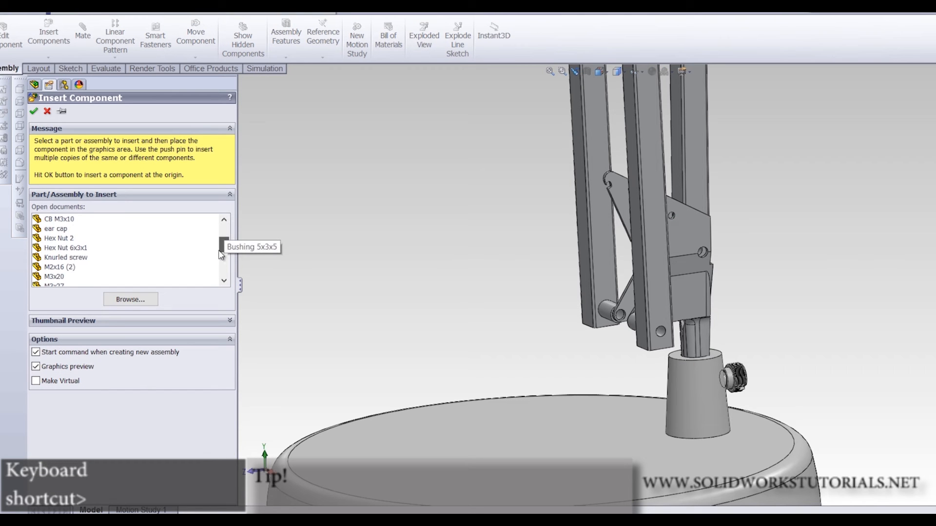
left_click(71, 277)
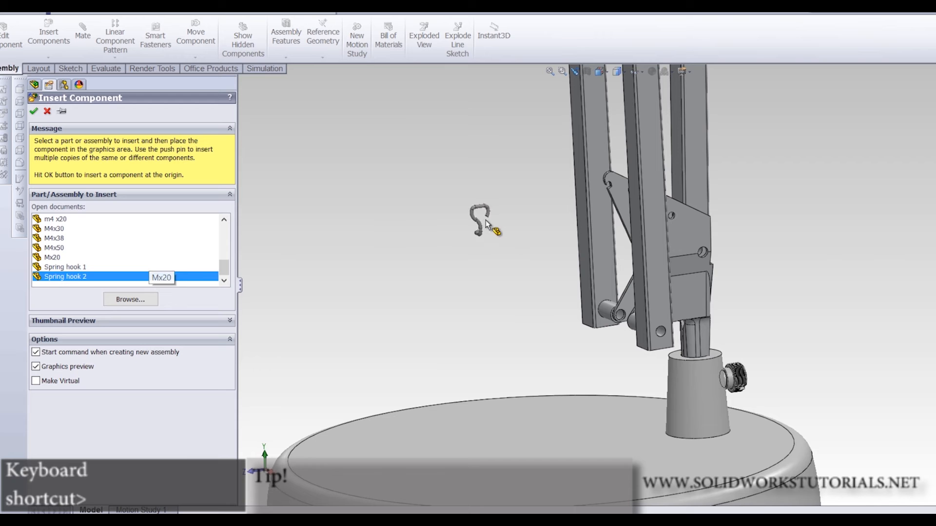
left_click(528, 218)
Add a Concentric mate between the spring hook's straight cylindrical section and the rounded notch in one of the Chassis plates
scroll(594, 219, "down", 6)
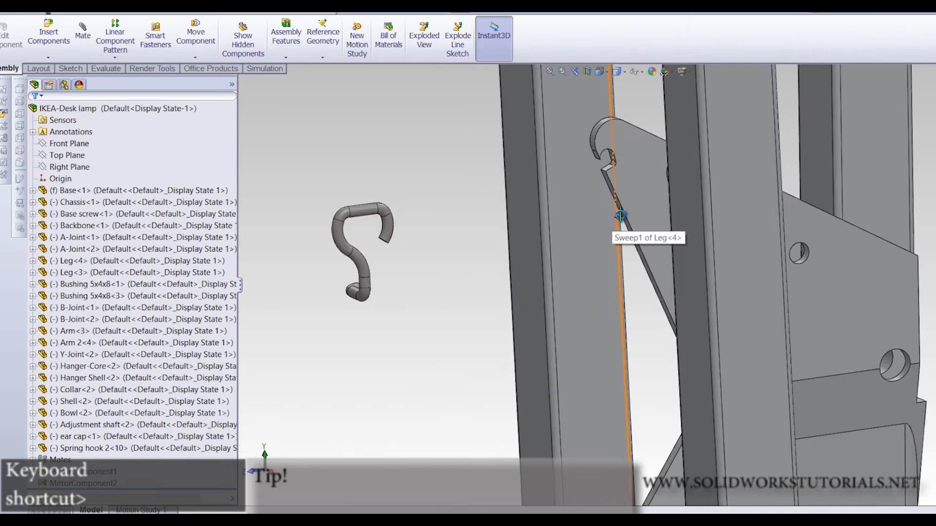
scroll(850, 224, "down", 3)
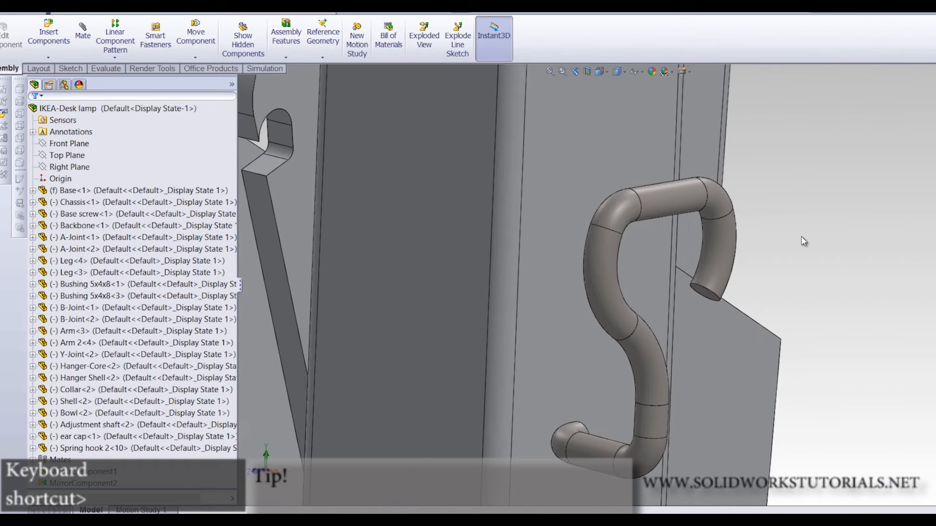
left_click(672, 197)
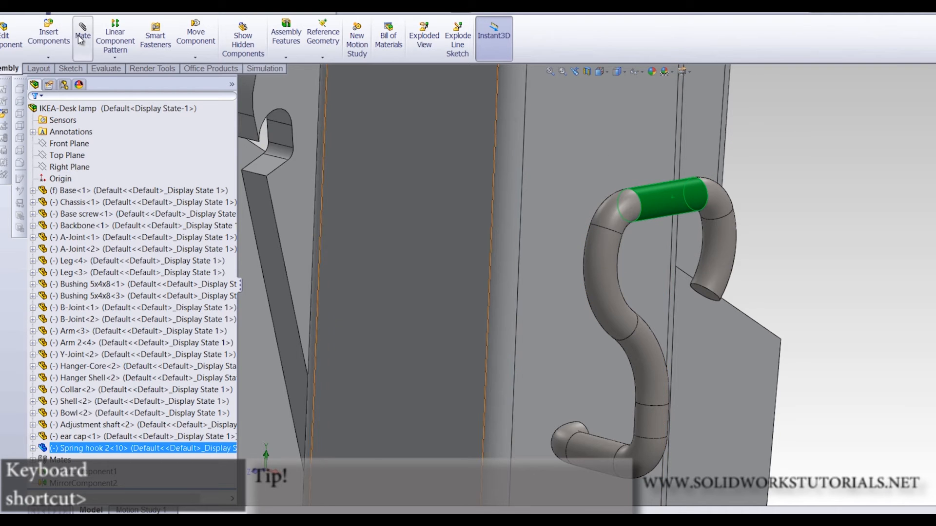
scroll(541, 253, "up", 4)
middle_click_drag(496, 249, 493, 197)
scroll(515, 243, "down", 5)
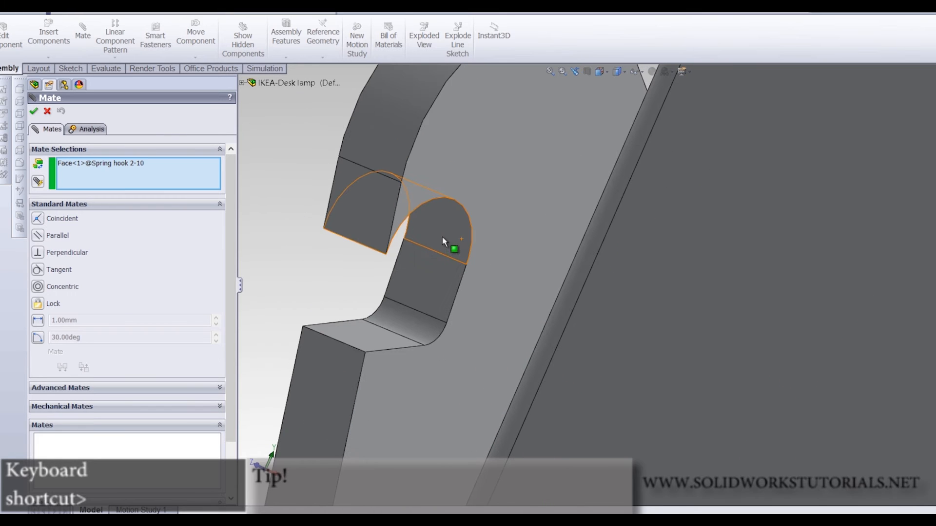
left_click(442, 225)
scroll(446, 227, "up", 5)
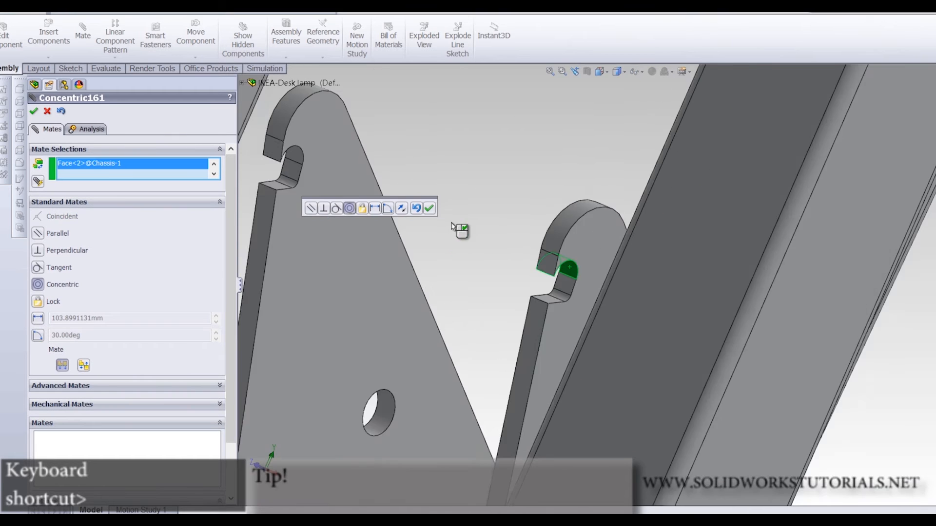
scroll(619, 288, "up", 5)
scroll(753, 351, "down", 5)
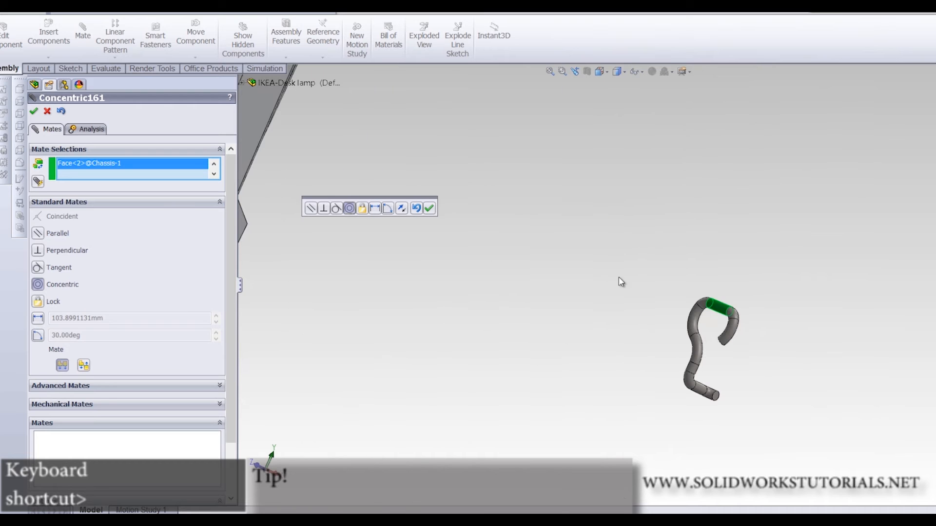
left_click(428, 212)
Slide the spring hook along its axis into the Chassis notch, swing its free end upward, and finish mating
scroll(480, 287, "up", 5)
middle_click(479, 302)
middle_click_drag(492, 306, 518, 409)
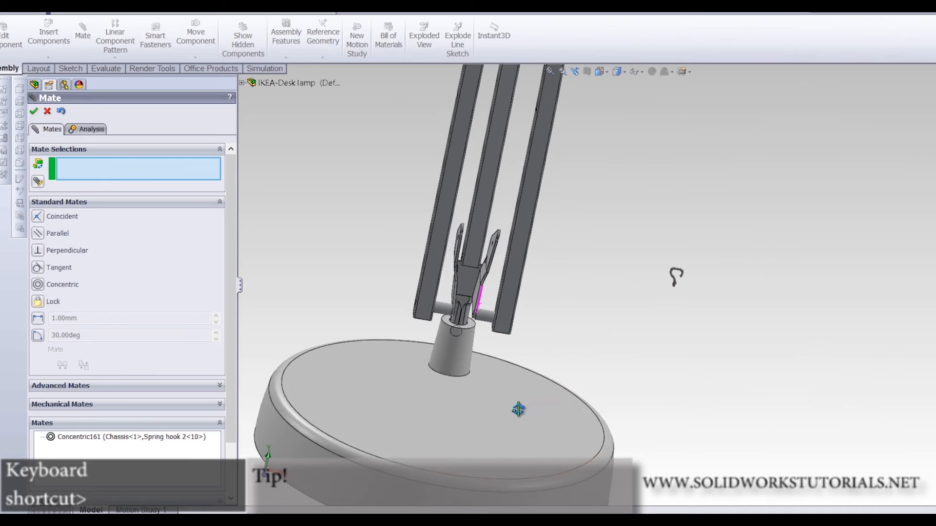
scroll(503, 264, "down", 6)
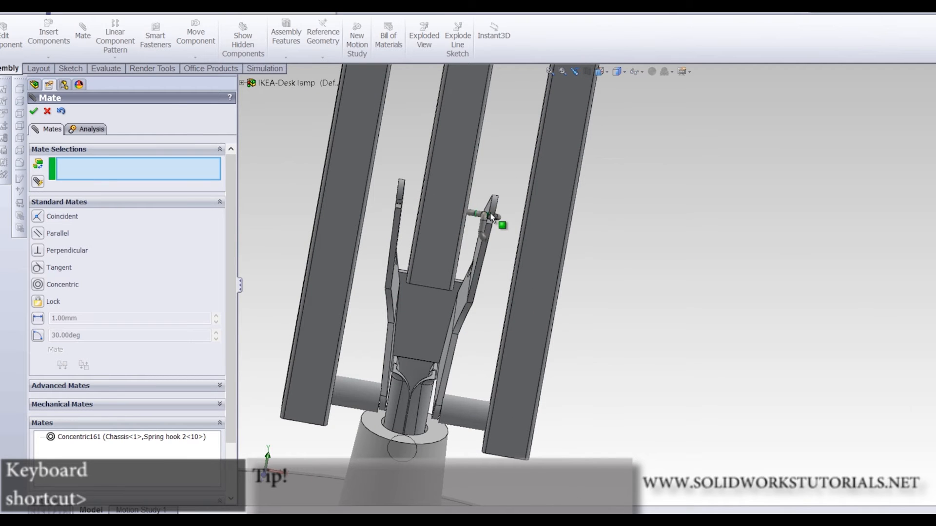
scroll(492, 218, "down", 6)
left_click_drag(582, 329, 706, 11)
scroll(672, 228, "up", 6)
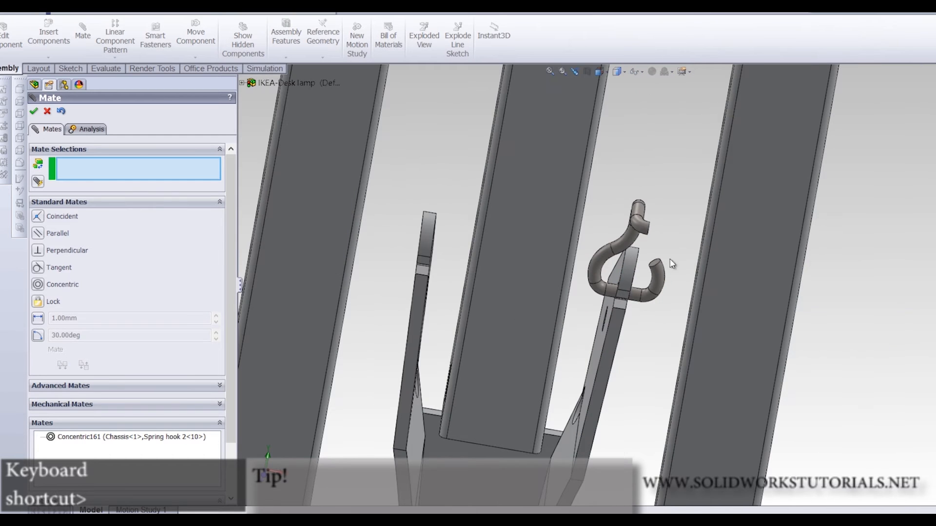
scroll(626, 265, "down", 6)
left_click_drag(662, 393, 657, 373)
scroll(657, 374, "up", 5)
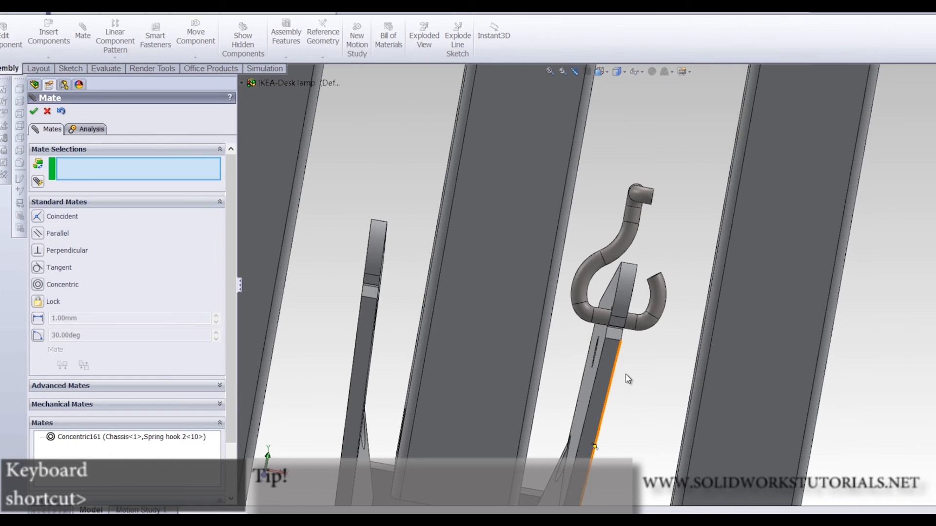
key("Escape")
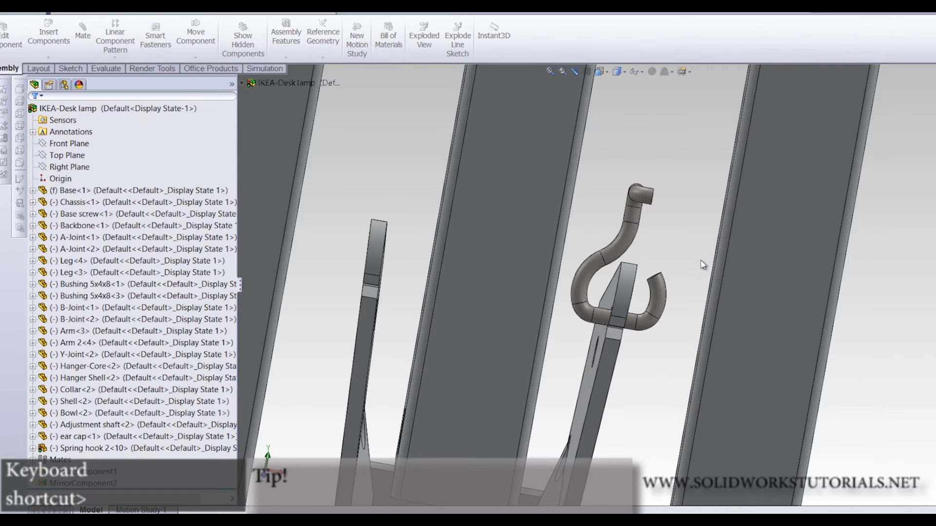
Add a Coincident mate between the spring hook's Front Plane and the midpoint of the Chassis notch edge, and finish mating
left_click(622, 236)
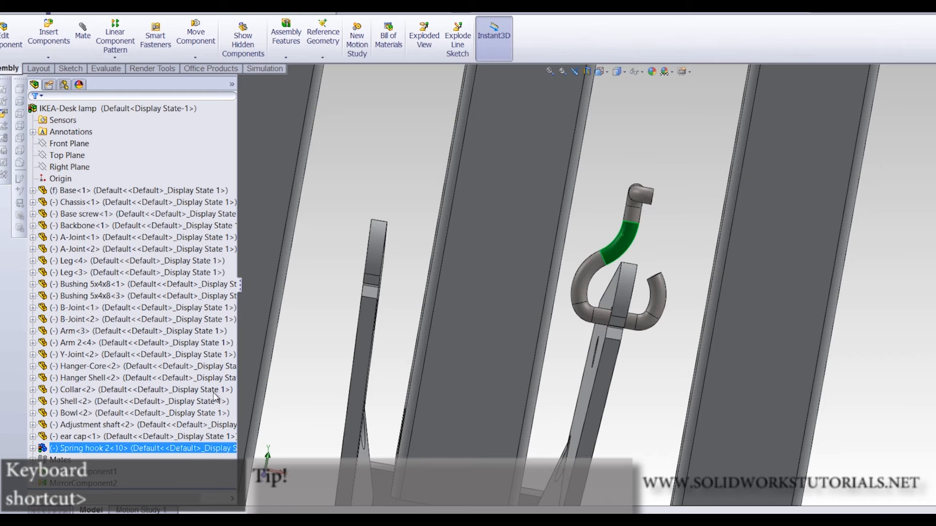
left_click(34, 448)
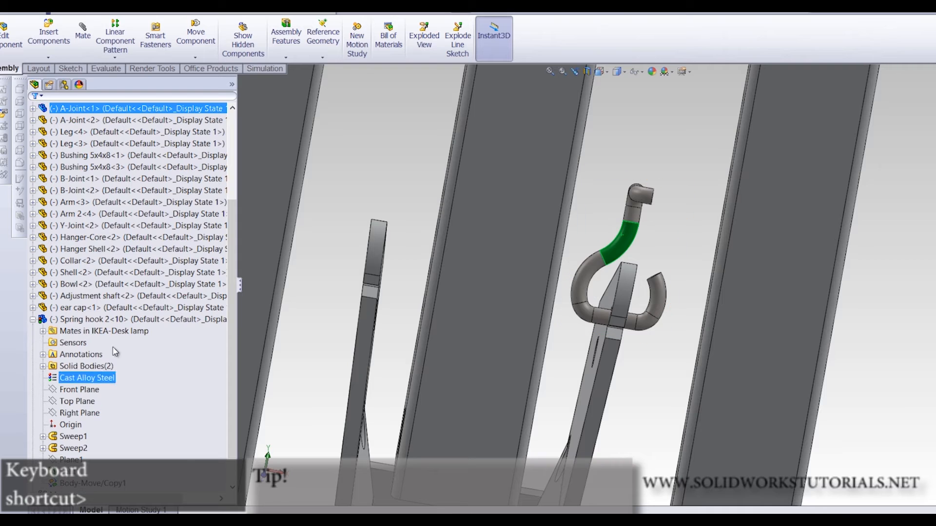
left_click(84, 391)
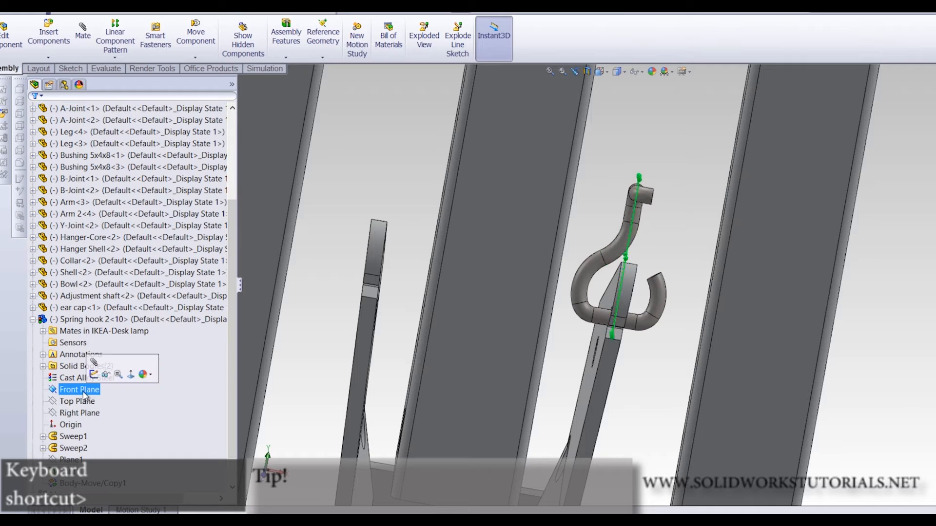
left_click(82, 38)
scroll(639, 343, "down", 5)
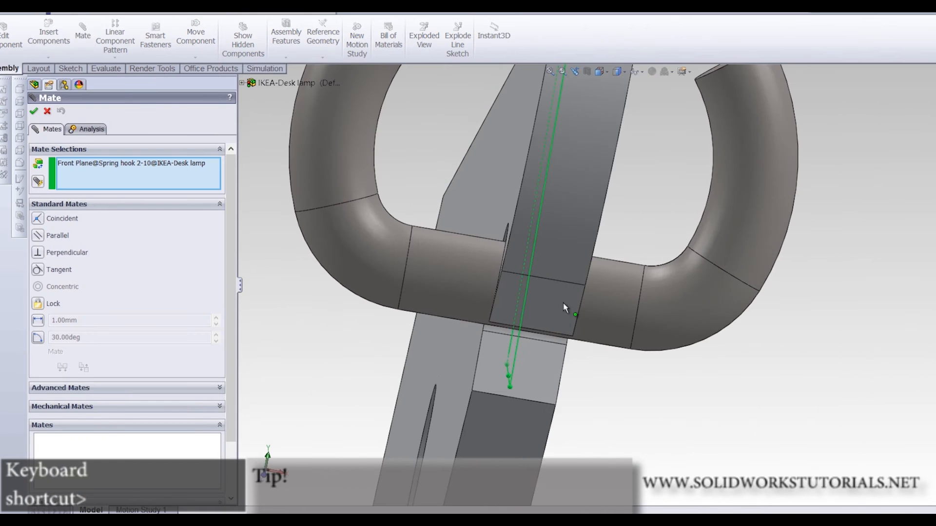
middle_click_drag(562, 355, 547, 328)
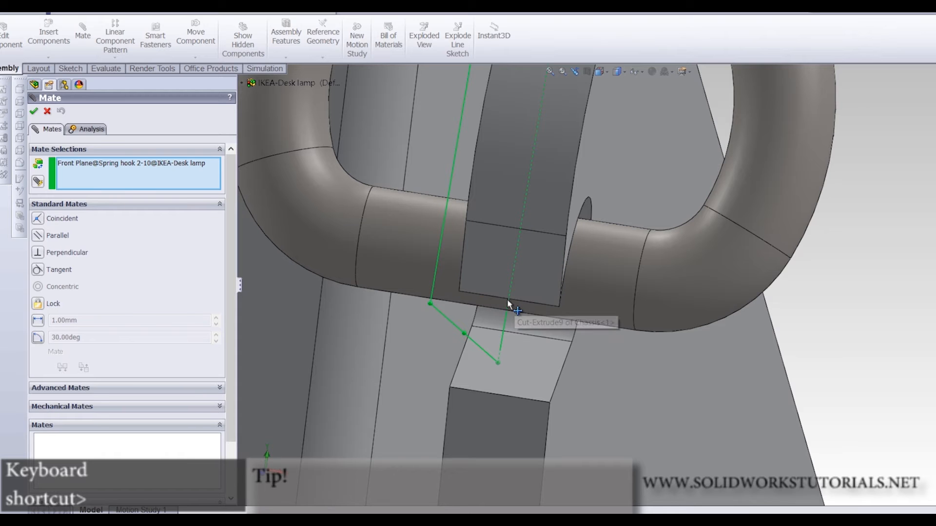
scroll(510, 303, "down", 5)
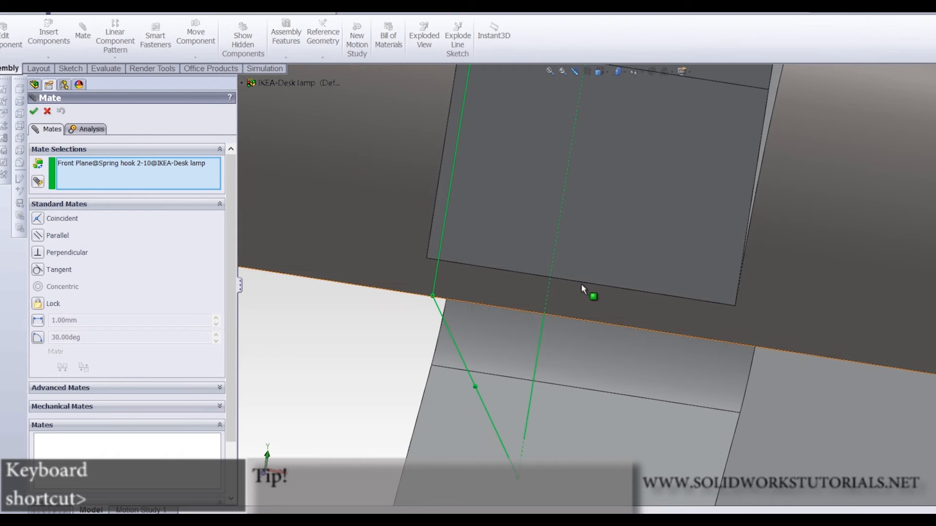
left_click(581, 283)
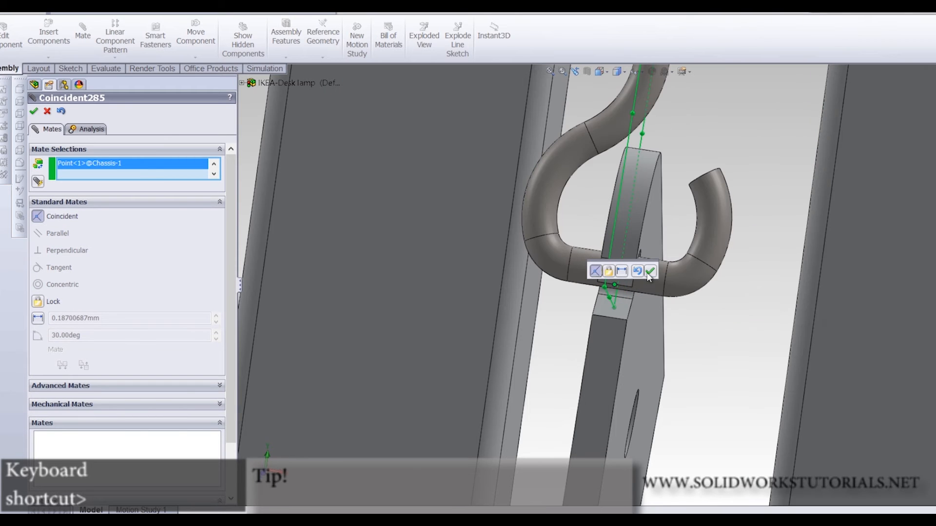
left_click(650, 272)
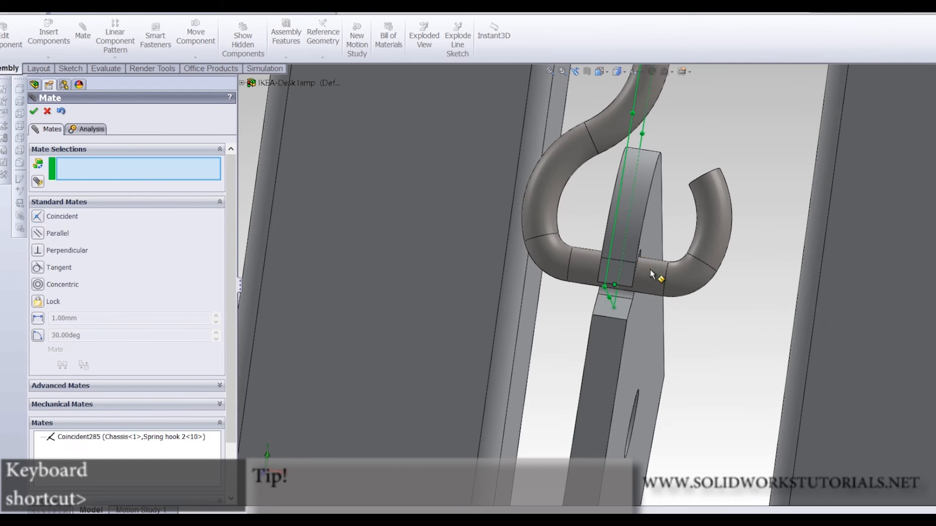
left_click(35, 112)
Display the Select Midpoint option for the Chassis notch edge without applying it
scroll(582, 235, "up", 5)
scroll(621, 228, "down", 3)
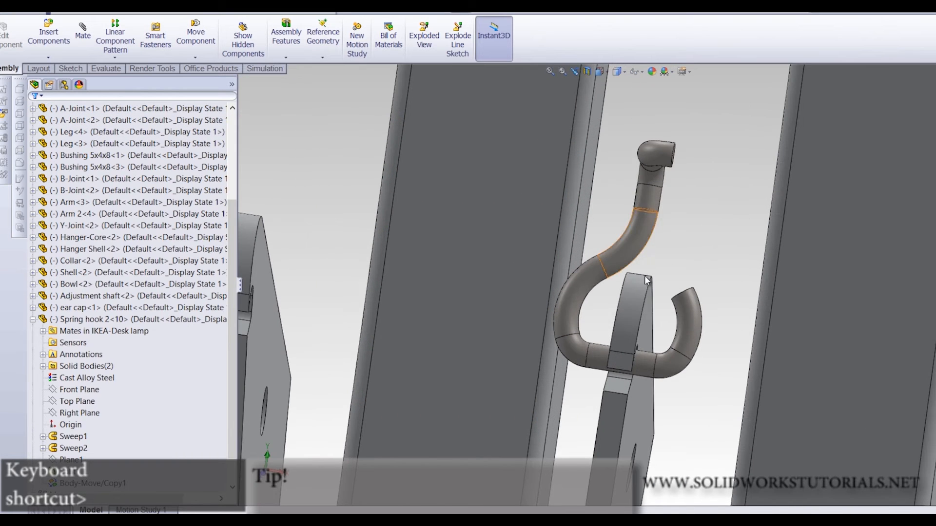
scroll(630, 376, "down", 2)
scroll(629, 376, "down", 2)
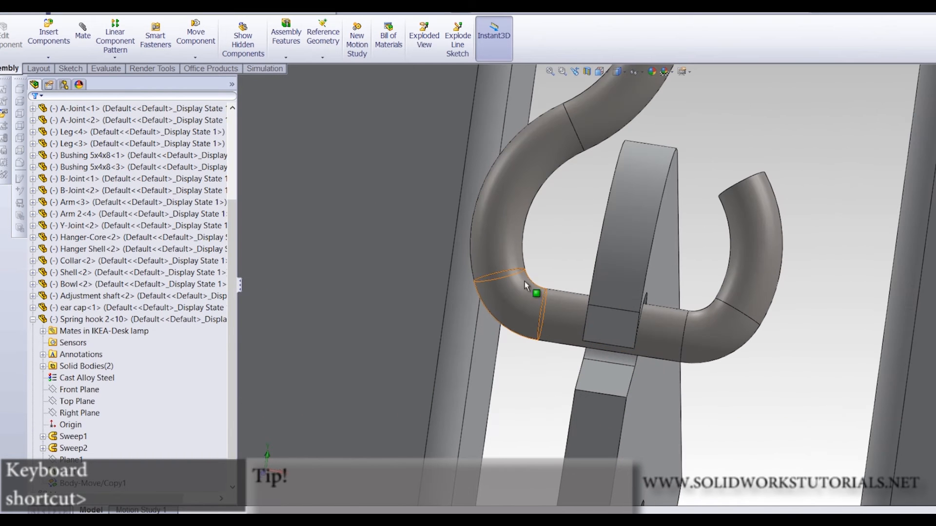
right_click(614, 348)
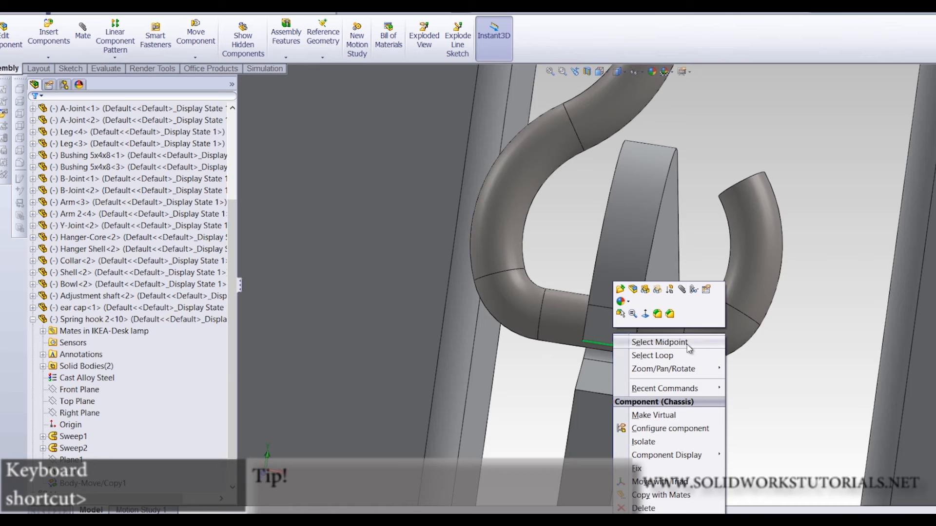
left_click(738, 163)
Swing the spring hook in the Chassis notch to test its movement, and deselect it
scroll(677, 344, "up", 3)
left_click_drag(607, 206, 624, 163)
scroll(655, 250, "up", 5)
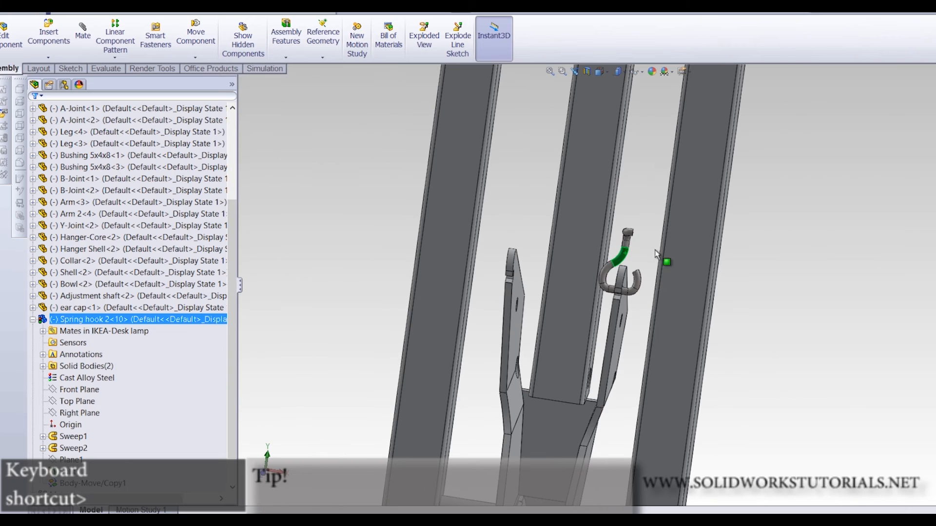
left_click(809, 376)
Browse the Lamp folder for a component to insert, showing only Part (*.prt;*.sldprt) files
left_click(59, 59)
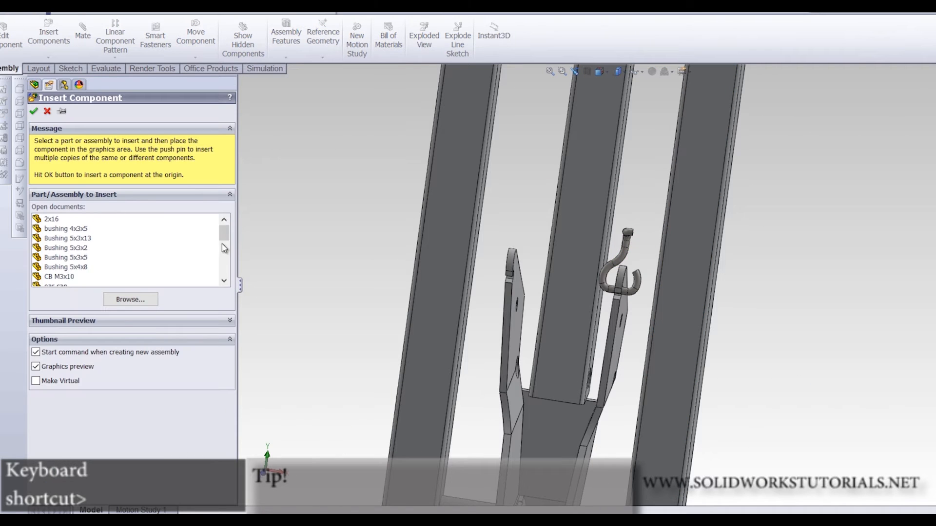
scroll(209, 284, "down", 6)
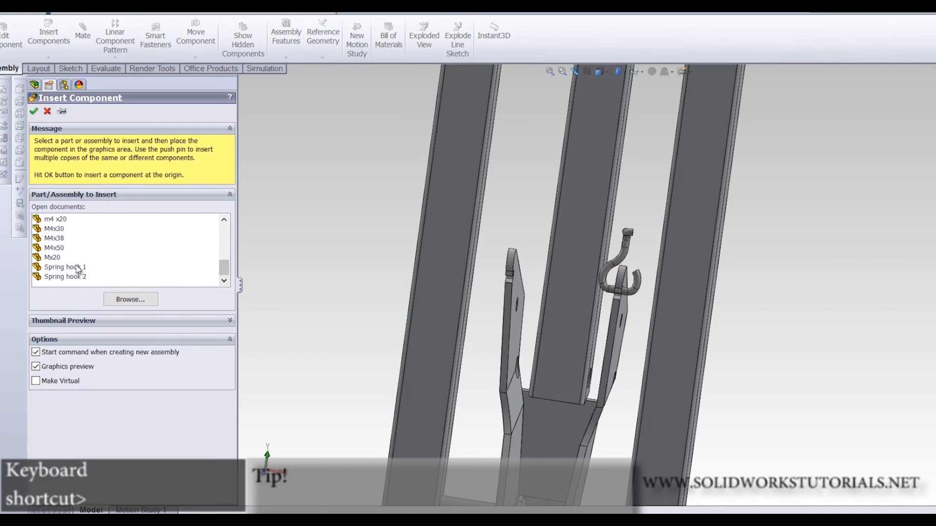
scroll(99, 272, "up", 4)
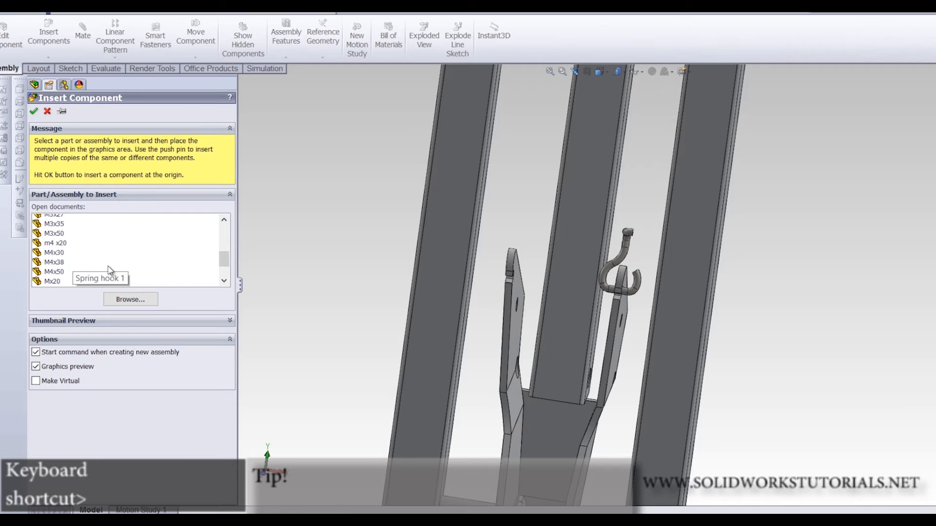
scroll(141, 269, "up", 3)
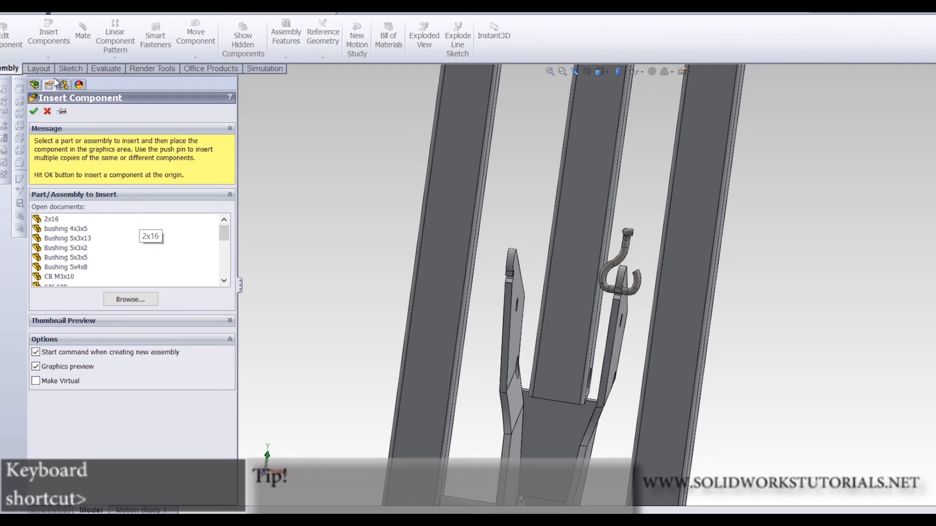
left_click(137, 300)
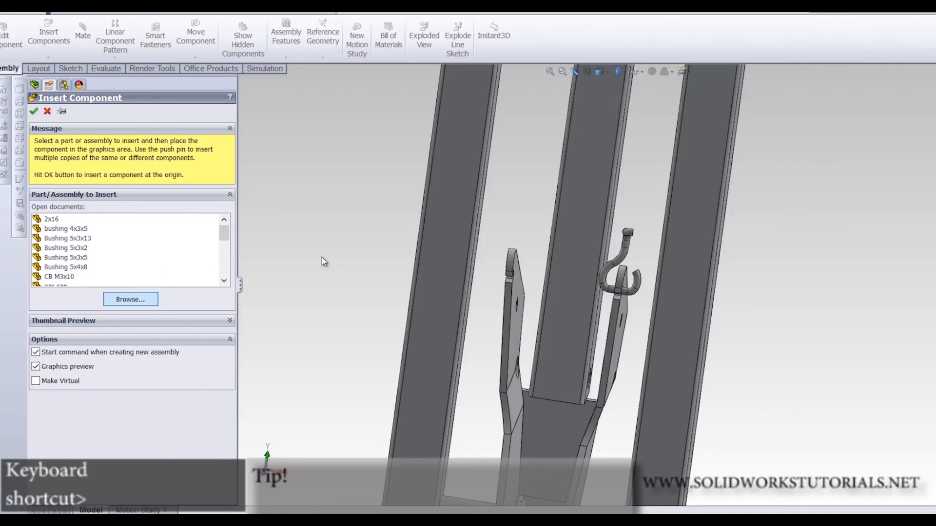
left_click(620, 100)
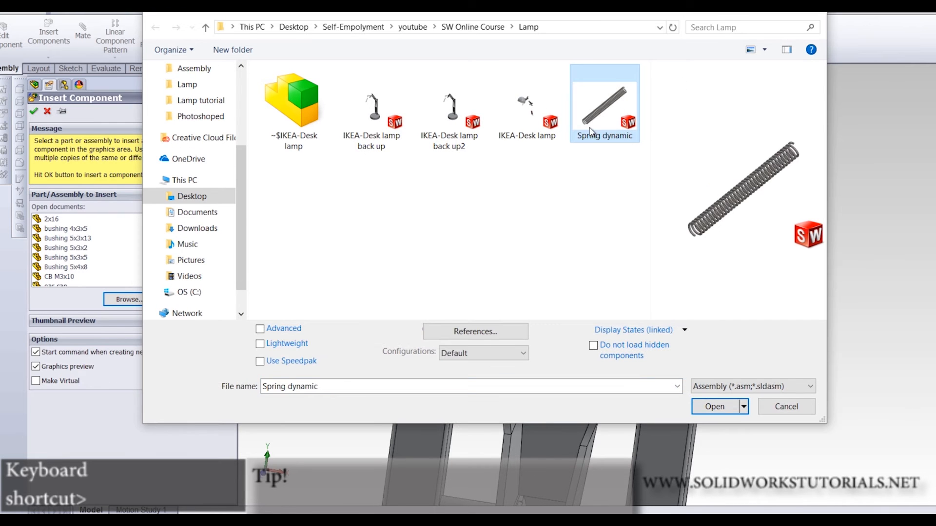
left_click(747, 388)
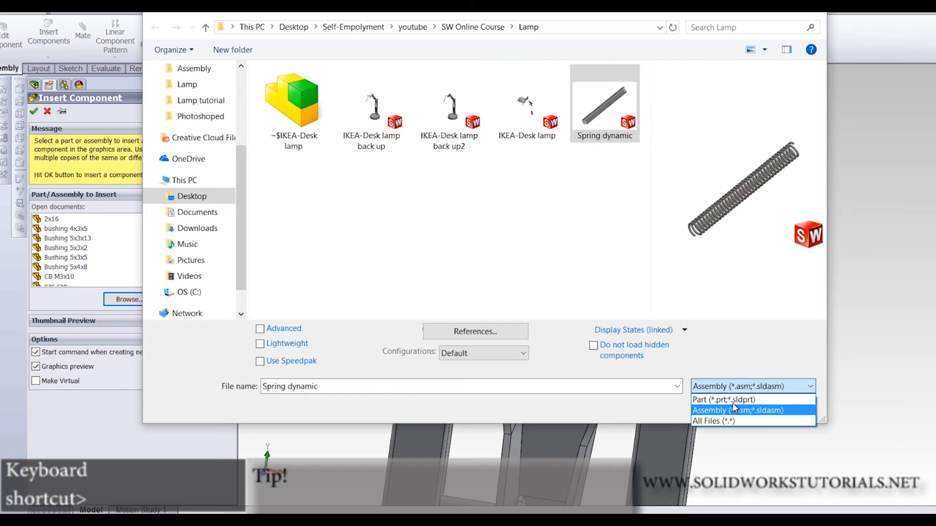
left_click(731, 400)
Insert the Spring part from the Lamp folder and place it in open space beside the legs
left_click_drag(644, 163, 645, 307)
left_click(466, 285)
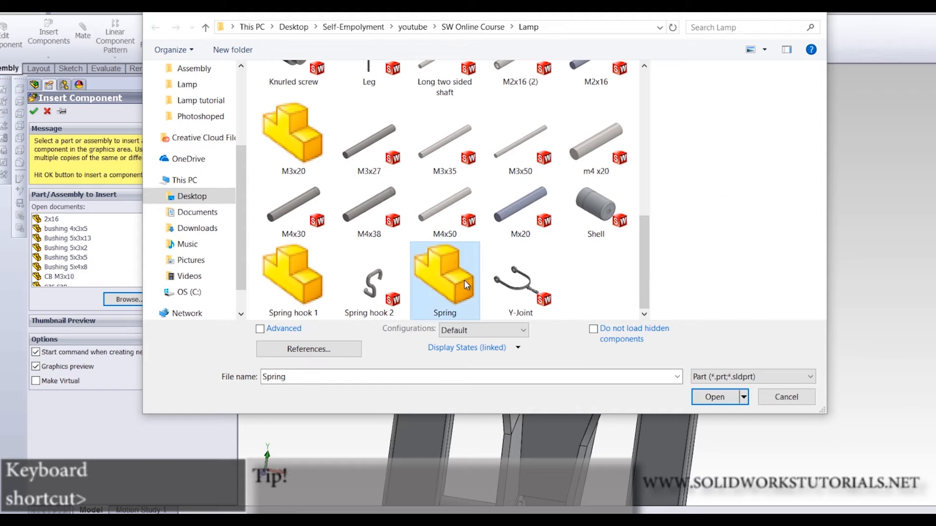
double_click(464, 279)
left_click(334, 255)
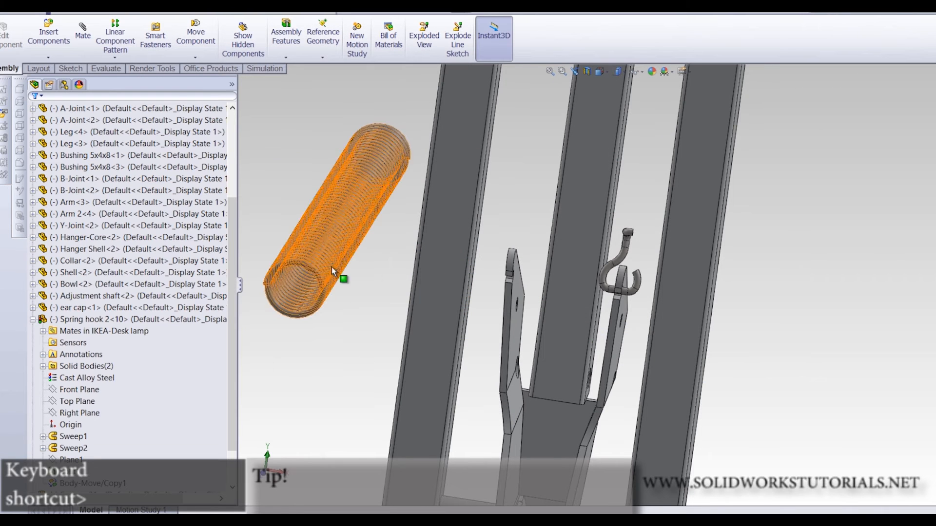
scroll(278, 307, "down", 5)
scroll(472, 303, "down", 5)
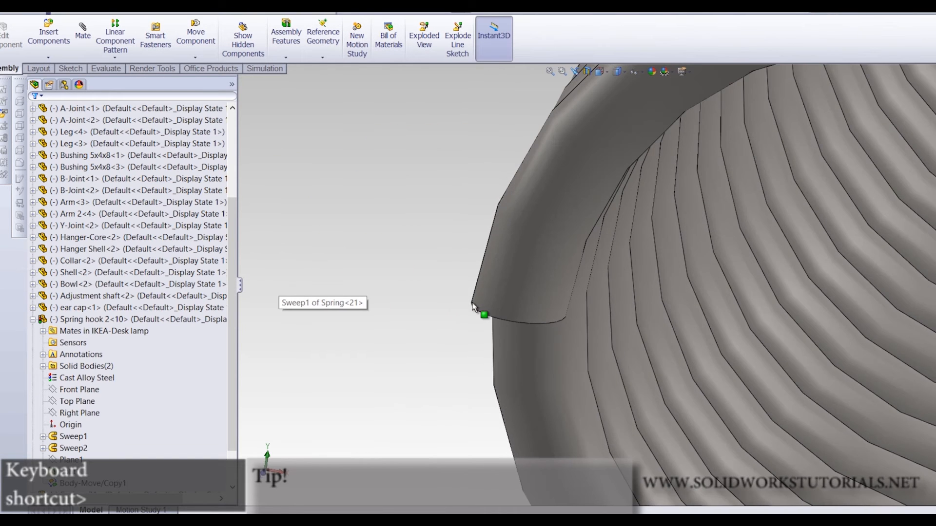
Mate the spring's lower end edge coincident with the end edge of Spring hook 2, using the flipped alignment
scroll(444, 321, "up", 5)
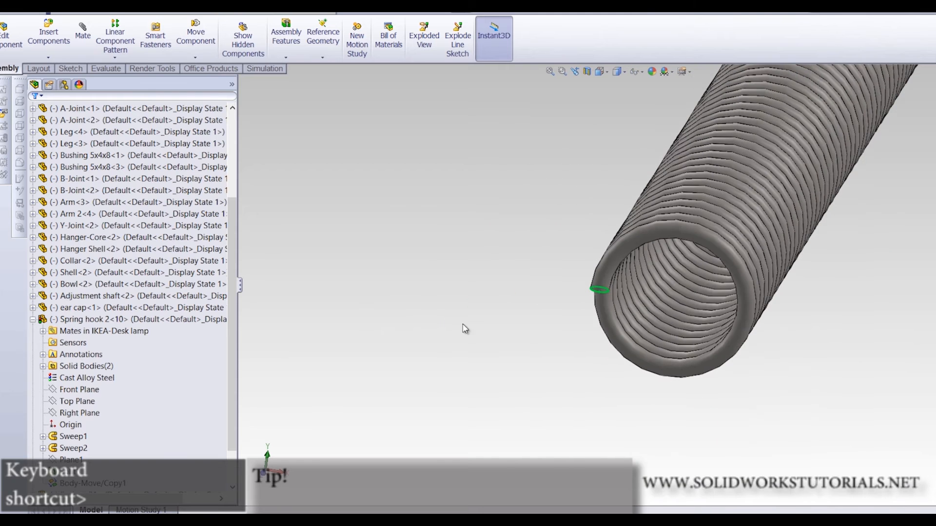
middle_click_drag(658, 347, 638, 427)
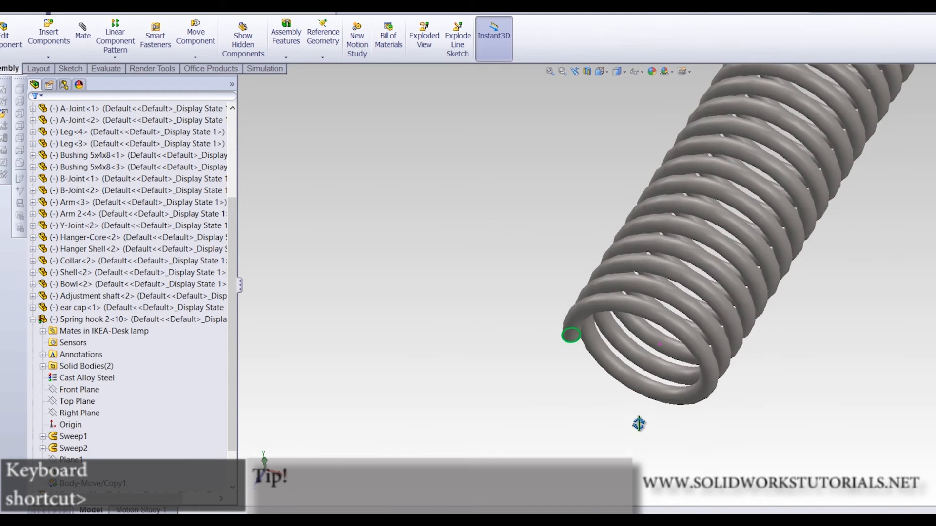
scroll(648, 398, "up", 6)
scroll(646, 172, "down", 3)
scroll(646, 172, "down", 4)
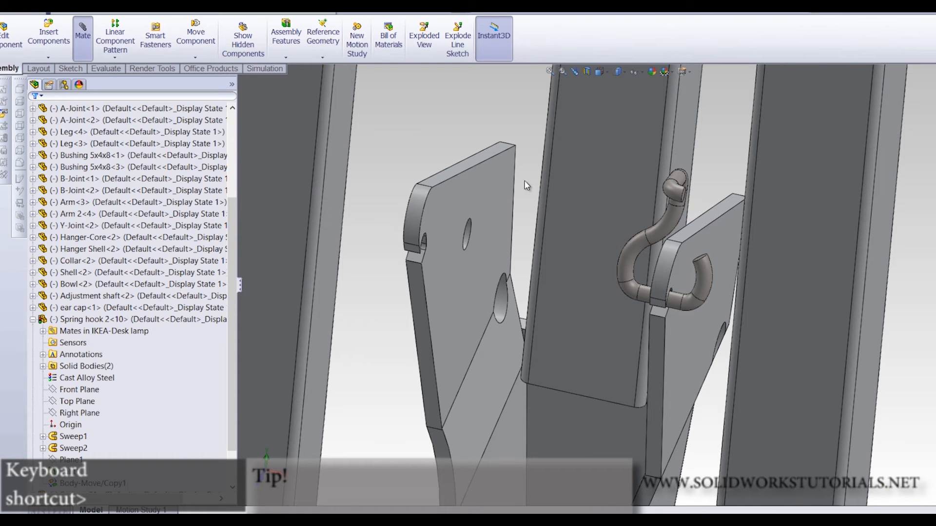
scroll(695, 225, "down", 5)
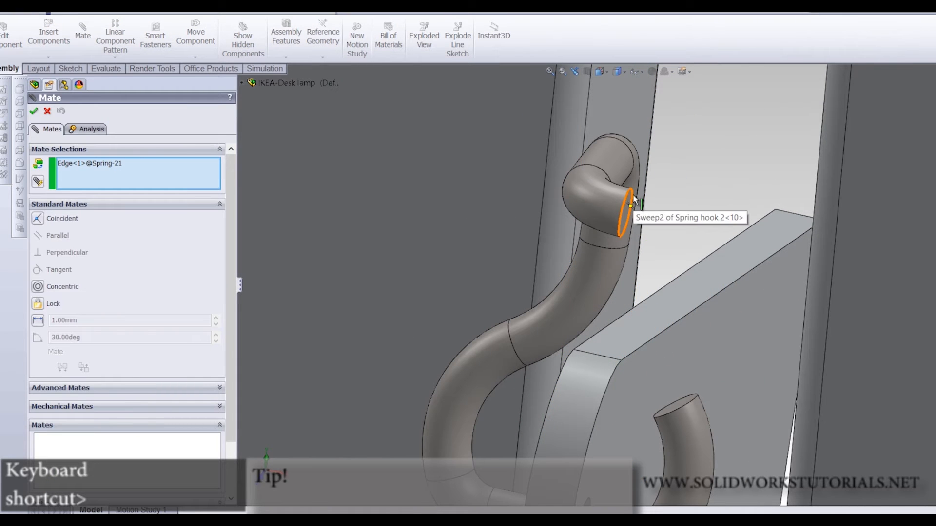
left_click(633, 196)
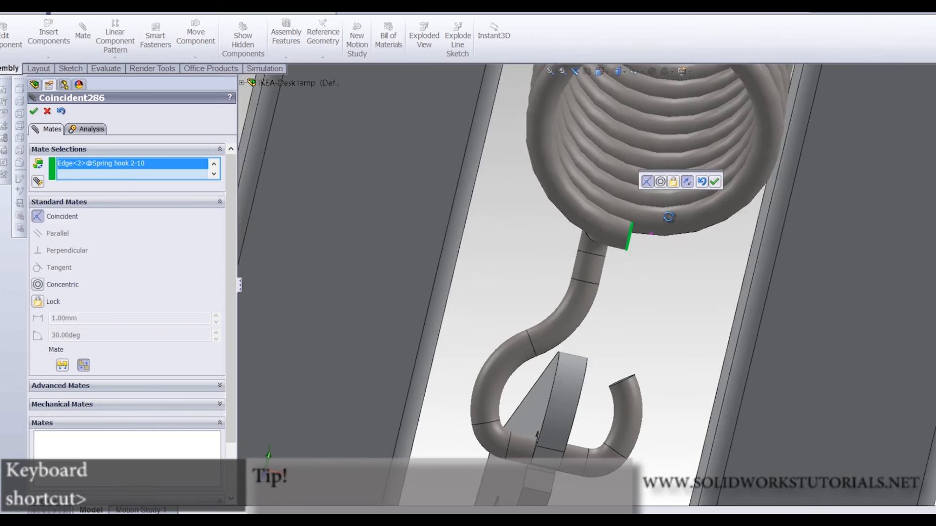
middle_click_drag(669, 217, 689, 194)
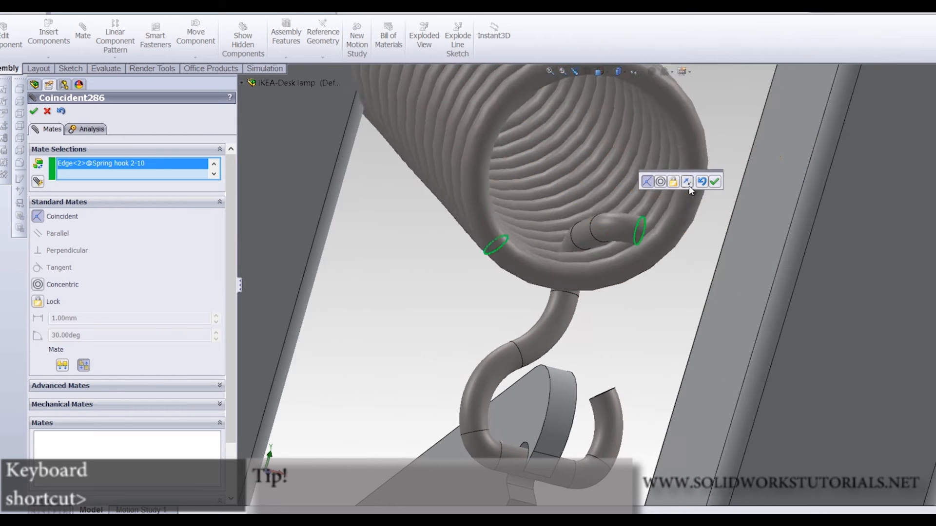
left_click(688, 185)
left_click(717, 185)
Swing the spring upright between the legs above its hook, and finish mating
scroll(636, 246, "up", 5)
middle_click_drag(636, 245, 568, 262)
left_click_drag(845, 392, 828, 19)
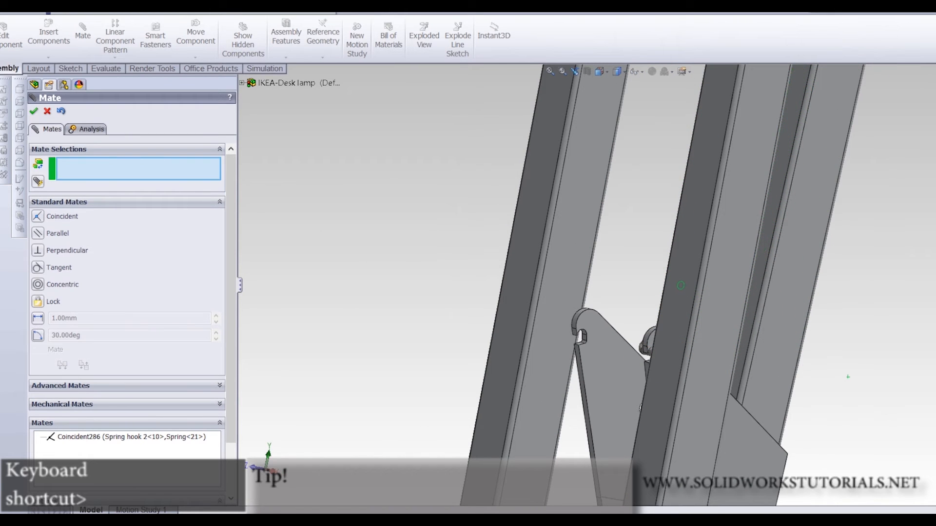
scroll(639, 322, "up", 3)
middle_click_drag(640, 322, 680, 335)
scroll(641, 312, "down", 6)
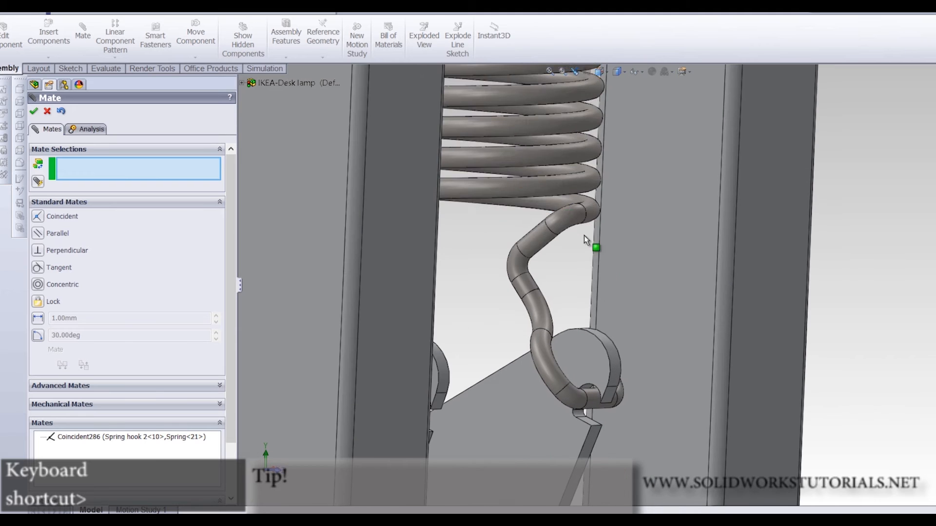
left_click_drag(578, 171, 669, 196)
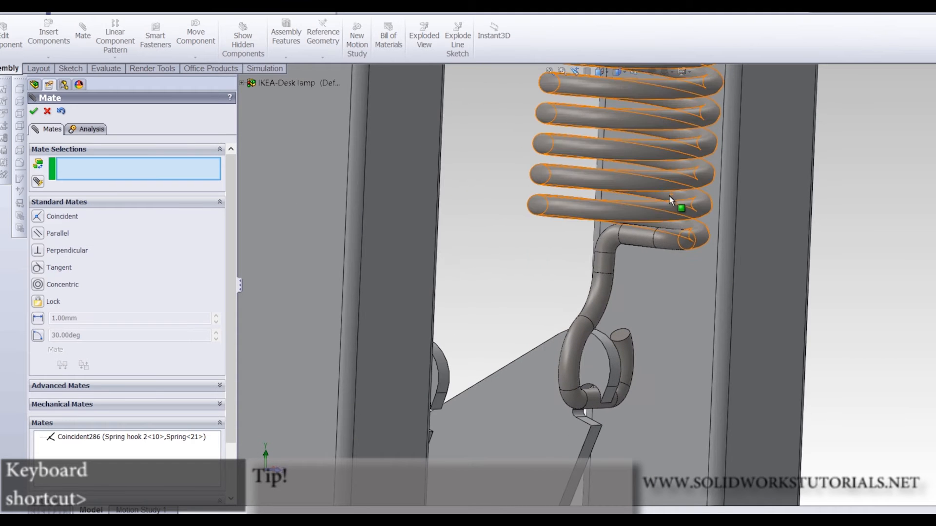
left_click_drag(625, 159, 582, 160)
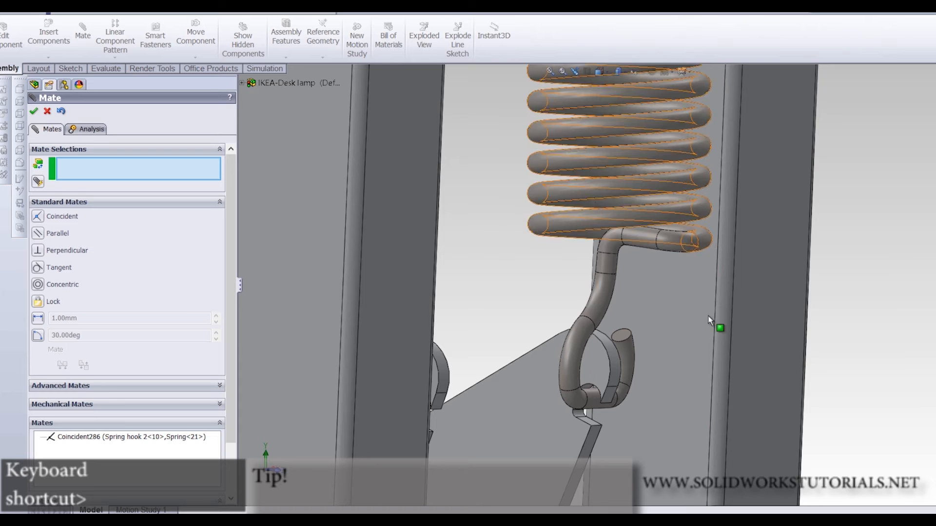
scroll(828, 334, "up", 5)
scroll(614, 126, "down", 5)
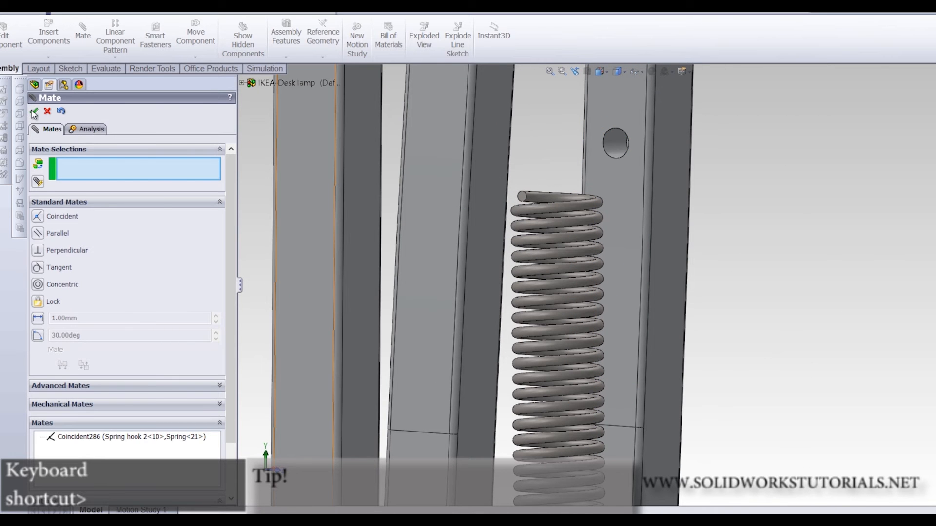
left_click(34, 113)
Insert the M3x35 part and place it just above the spring's upper end
key("i")
scroll(158, 245, "down", 3)
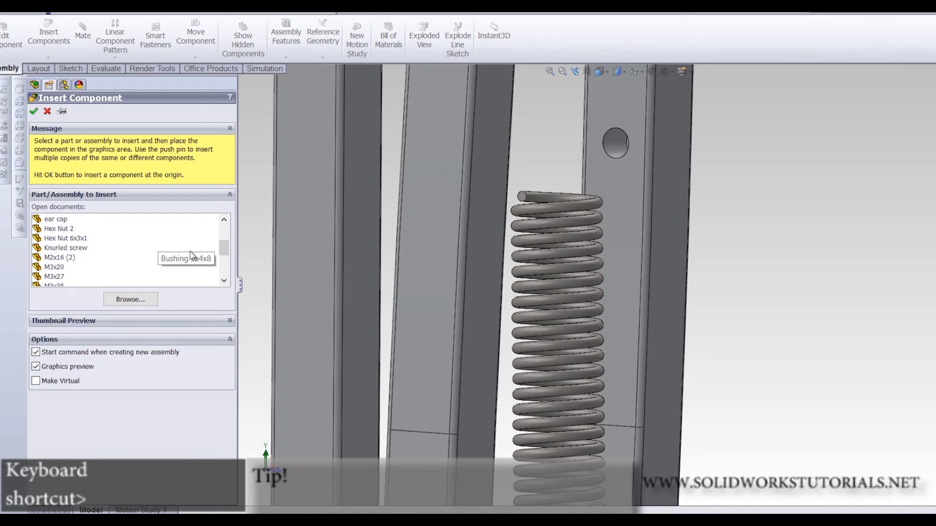
scroll(185, 255, "down", 2)
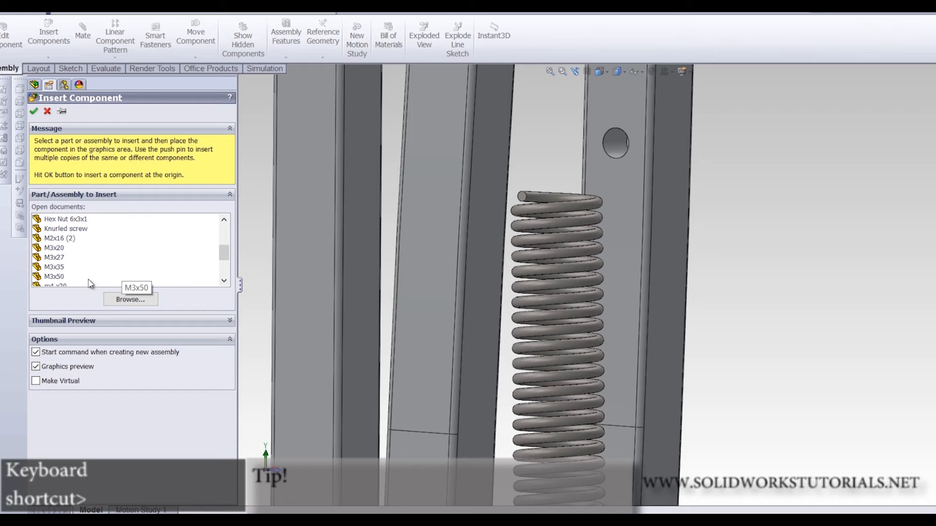
left_click(57, 267)
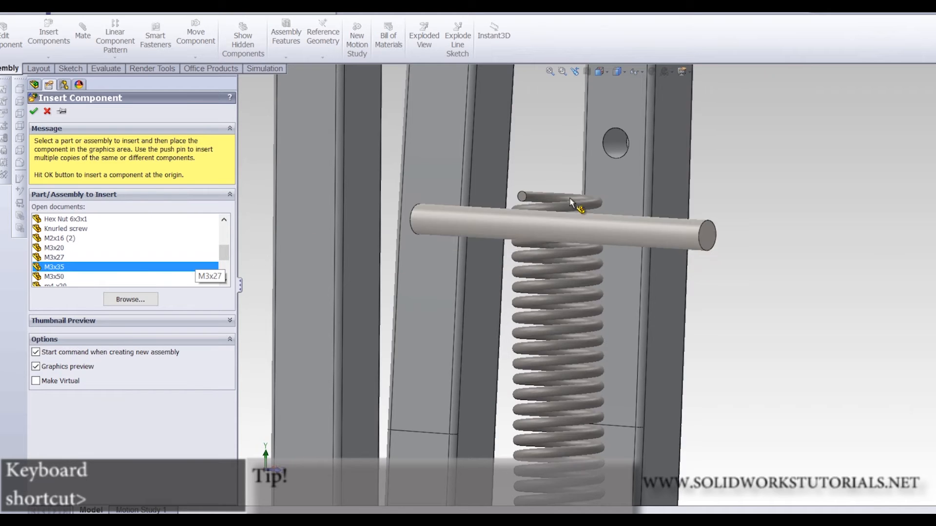
left_click(534, 156)
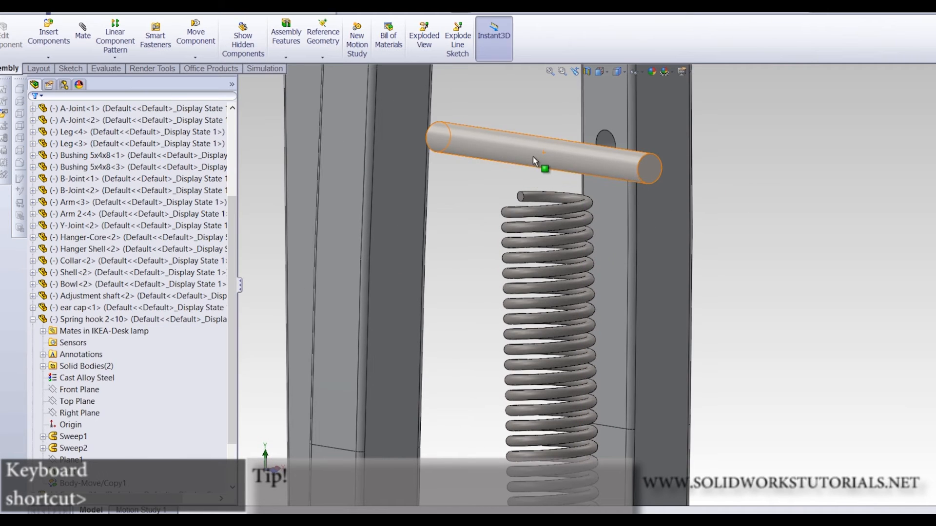
Mate the M3x35 cylindrical face concentric with the hole in the leg beside the spring
left_click(533, 157)
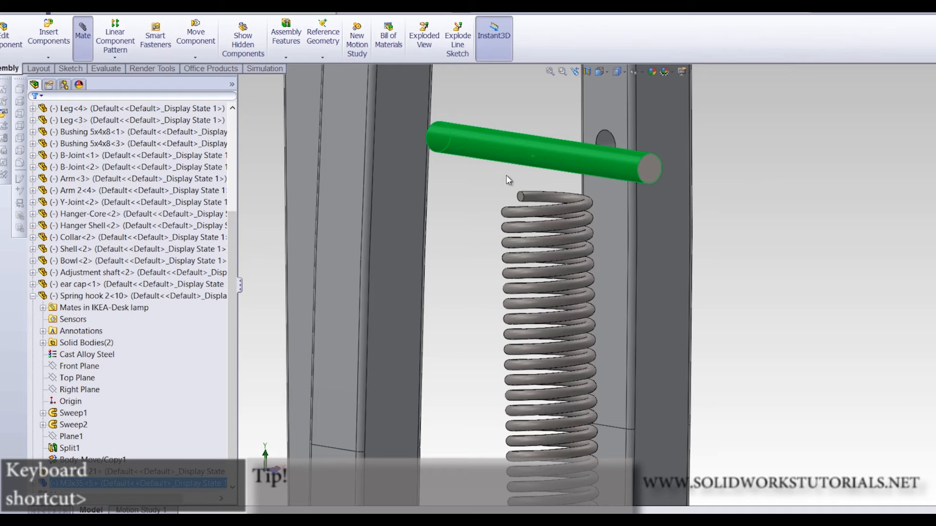
scroll(578, 171, "down", 3)
left_click(695, 133)
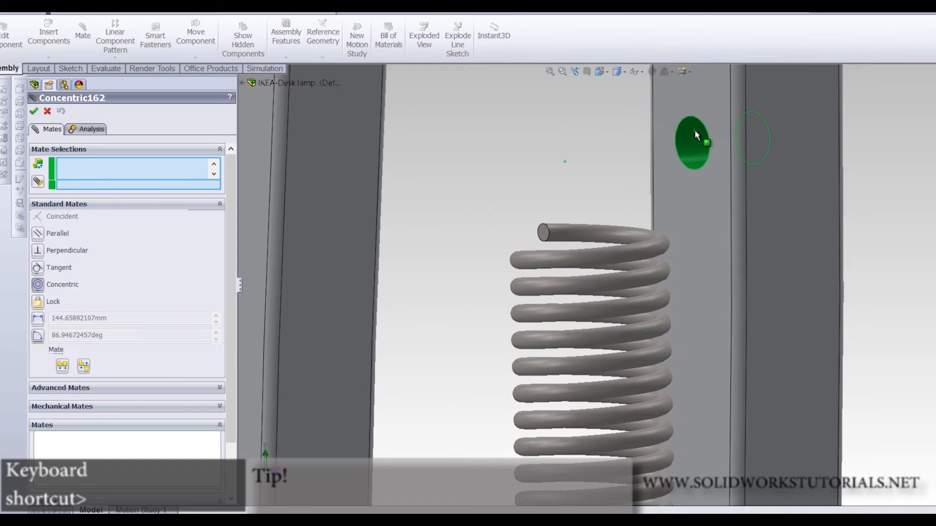
left_click(828, 121)
scroll(758, 181, "up", 3)
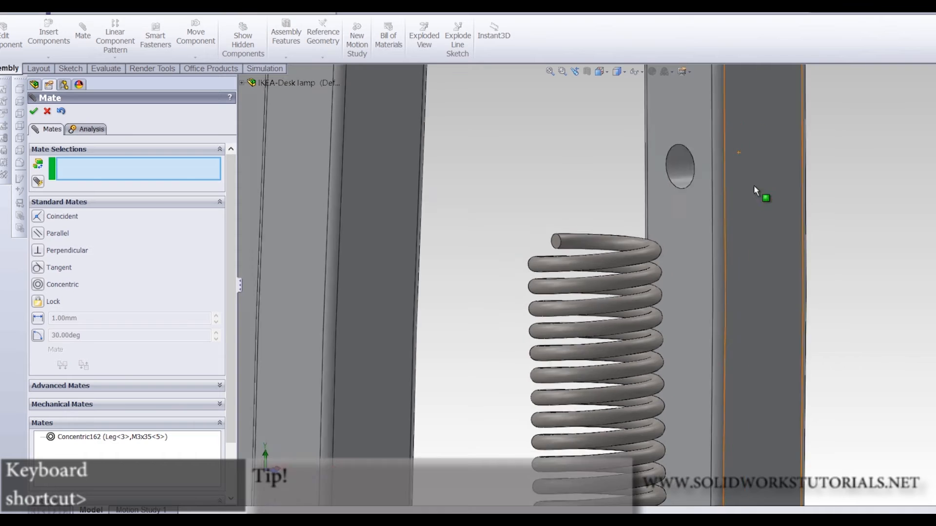
Mate the M3x35 end face coincident with the face of the leg so the shaft spans both legs, and finish mating
scroll(643, 239, "down", 2)
middle_click_drag(649, 241, 721, 225)
left_click(642, 241)
middle_click_drag(642, 242, 490, 262)
scroll(490, 262, "down", 4)
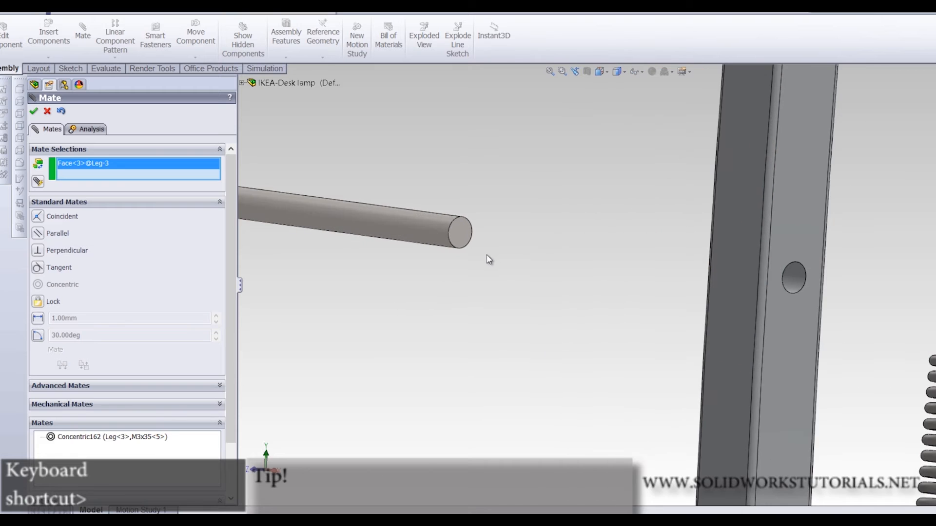
left_click(468, 237)
scroll(547, 297, "up", 4)
middle_click_drag(679, 287, 720, 318)
scroll(741, 282, "down", 4)
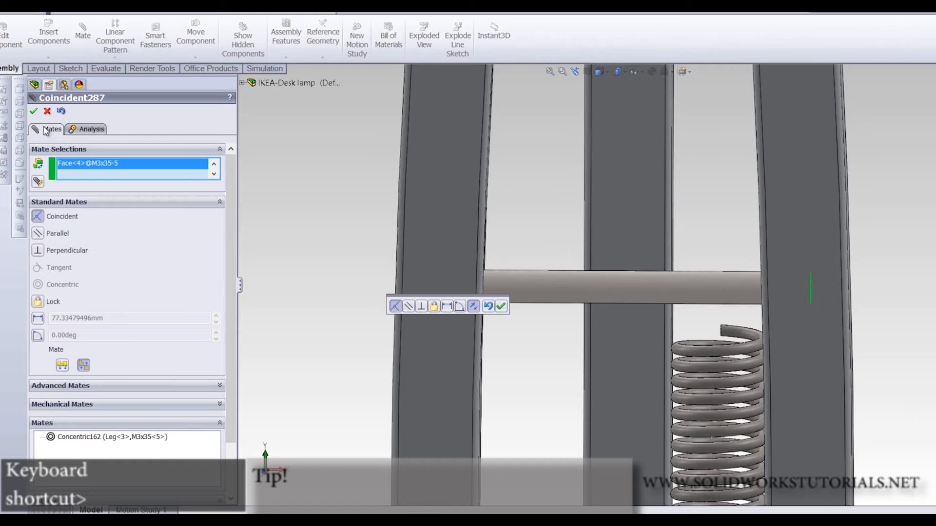
left_click(37, 112)
middle_click_drag(517, 294, 561, 278)
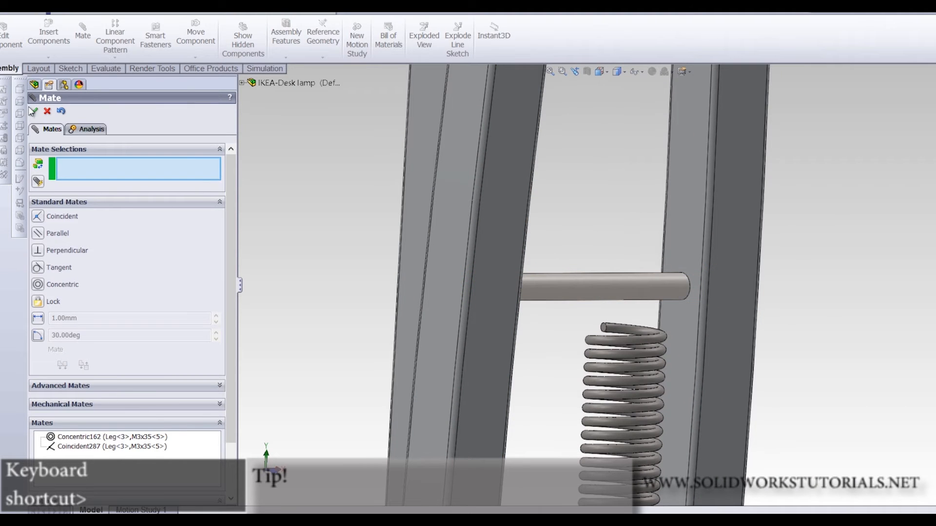
left_click(32, 113)
Insert the Spring hook 1 part and place it above the M3x35 shaft
left_click(48, 43)
left_click_drag(225, 231, 226, 269)
left_click(86, 267)
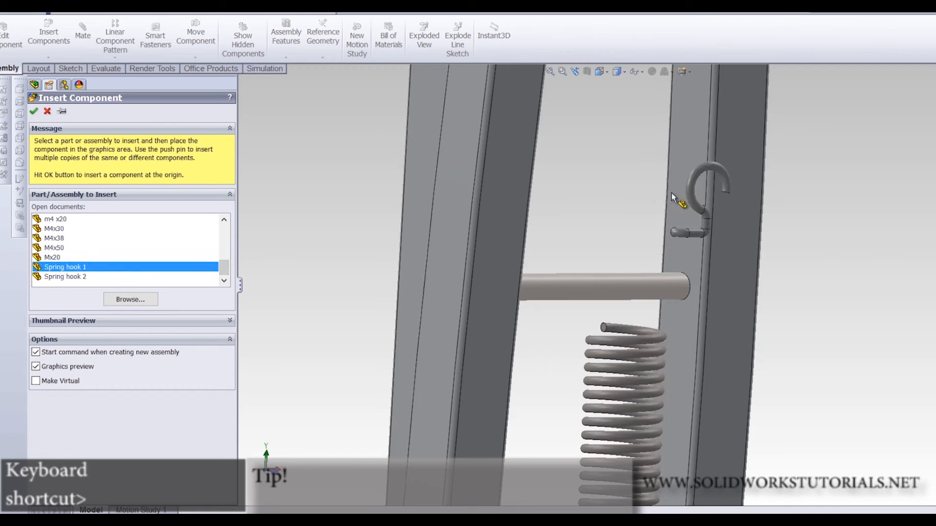
left_click(581, 215)
Mate the end edge of Spring hook 1 coincident with the spring's upper end edge
scroll(627, 276, "down", 3)
scroll(533, 148, "down", 2)
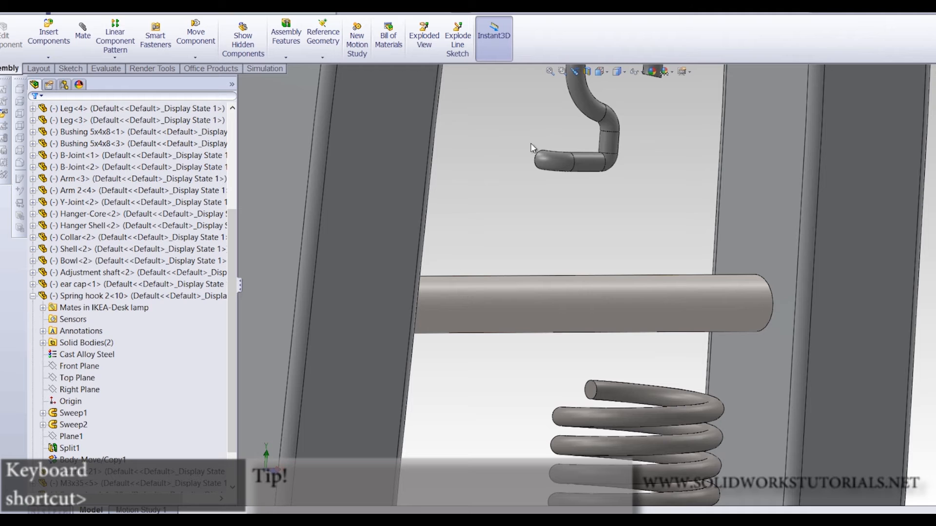
left_click(89, 34)
left_click(597, 385)
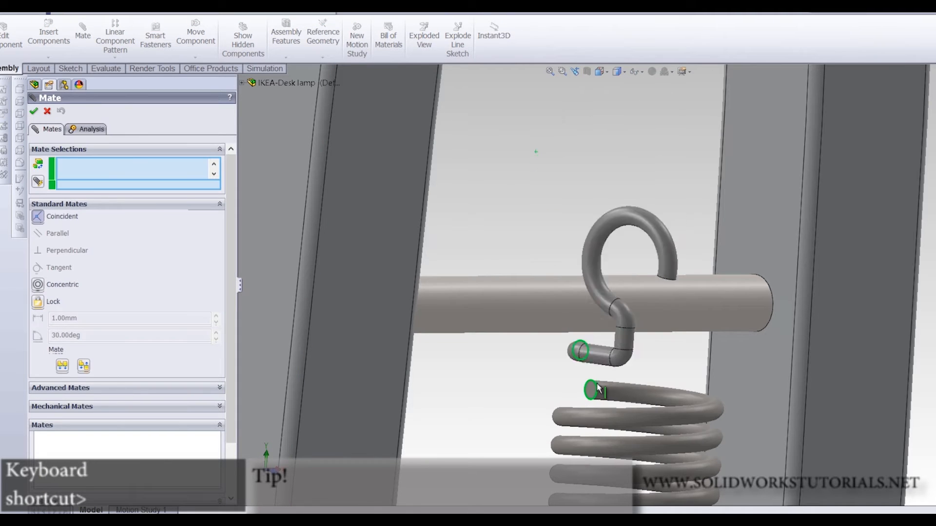
left_click(679, 393)
Show the temporary axes around the upper hook and the M3x35 shaft
middle_click_drag(638, 313, 663, 324)
scroll(694, 302, "down", 3)
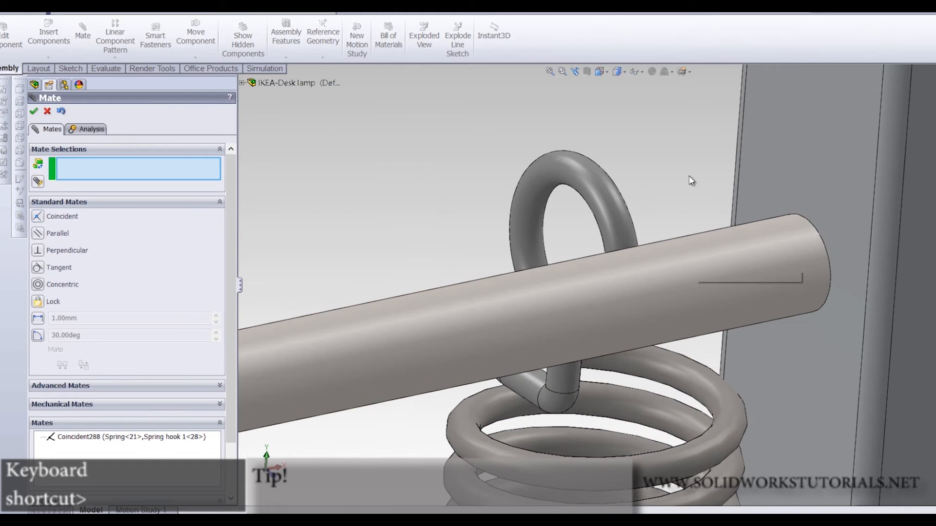
left_click(640, 73)
left_click(113, 11)
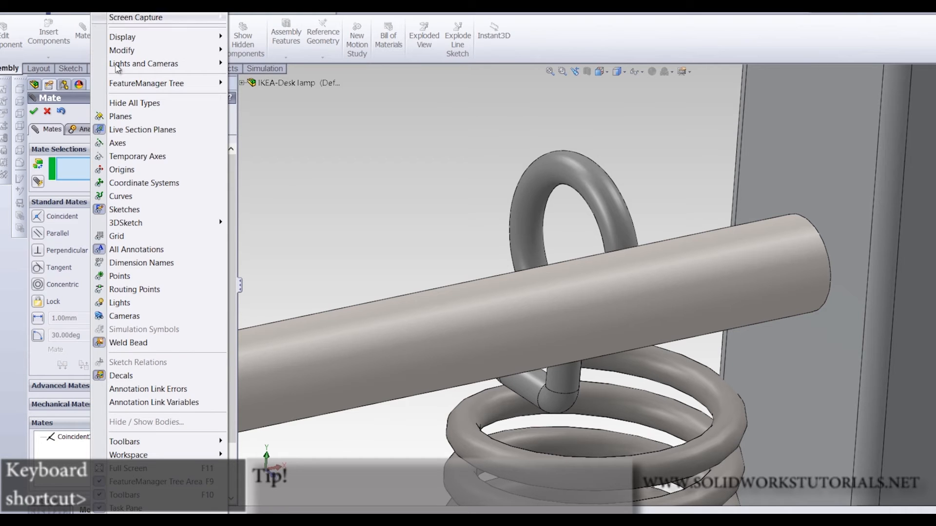
left_click(157, 157)
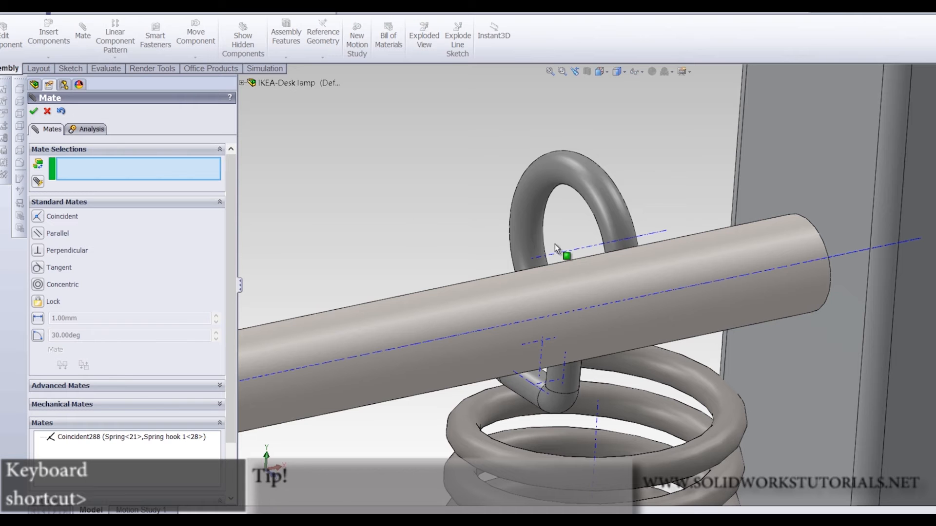
Mate the loop axis of Spring hook 1 coincident with the M3x35 shaft axis, and hide the temporary axes
left_click(596, 248)
left_click(665, 299)
left_click(695, 298)
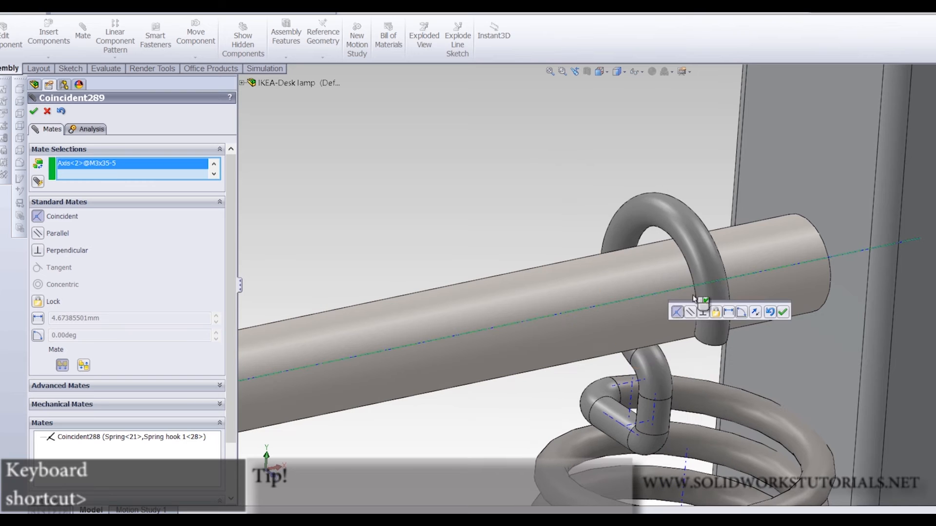
left_click(783, 313)
scroll(624, 327, "up", 5)
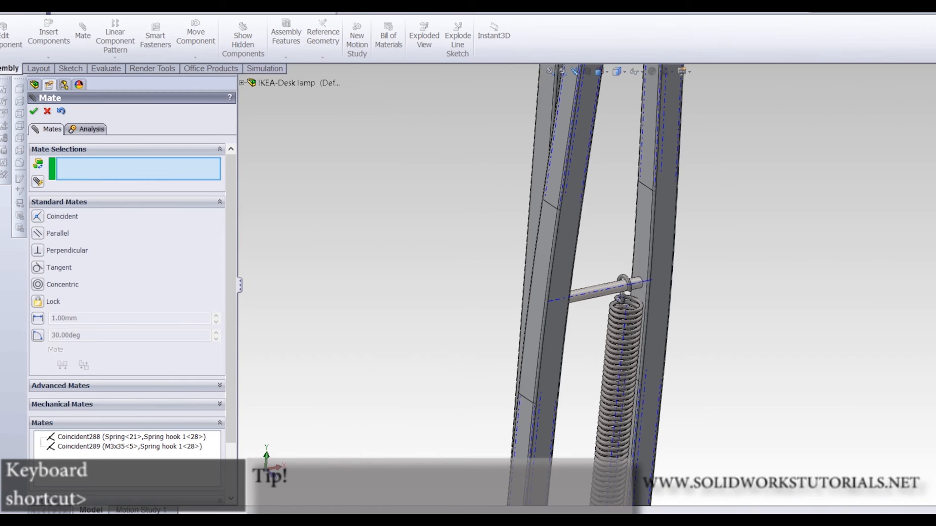
left_click(34, 112)
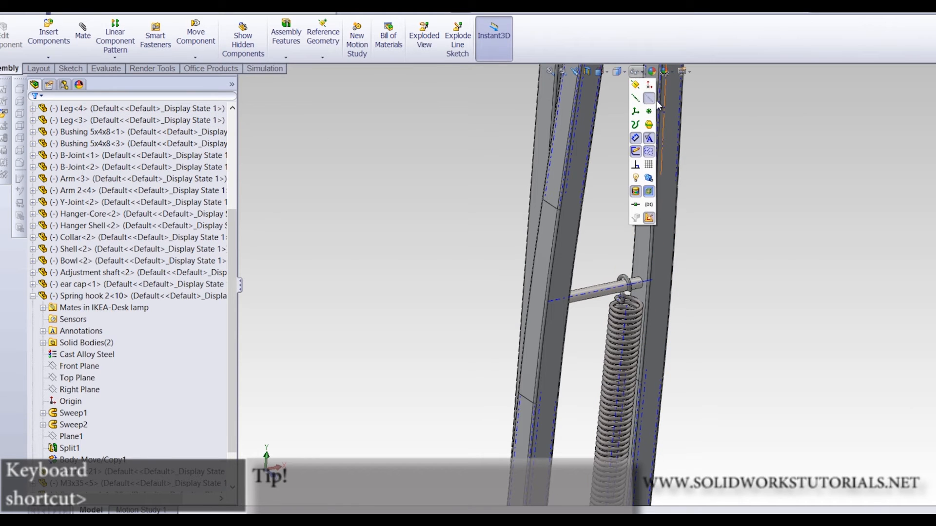
left_click(641, 71)
left_click(741, 197)
Copy Spring hook 2 and place the duplicate above the other Chassis notch
scroll(708, 298, "up", 4)
scroll(608, 341, "down", 4)
scroll(614, 336, "up", 2)
middle_click_drag(623, 360, 588, 347)
scroll(629, 390, "down", 4)
scroll(673, 418, "up", 3)
scroll(628, 397, "down", 3)
scroll(624, 361, "down", 1)
scroll(624, 361, "down", 2)
left_click_drag(629, 325, 461, 253, "ctrl")
scroll(469, 344, "down", 1)
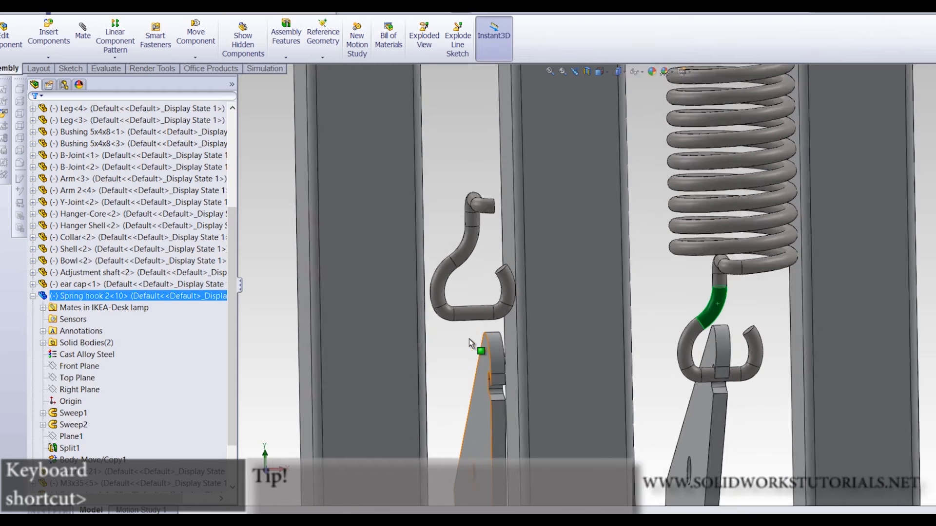
scroll(469, 344, "down", 1)
left_click(499, 277)
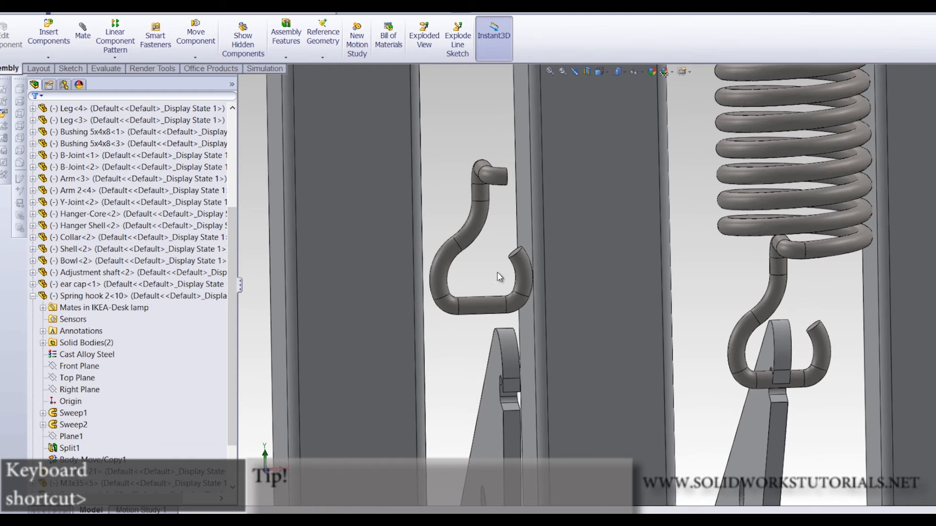
Mate the straight section of the duplicate Spring hook 2 concentric with the Chassis notch in flipped alignment, and move the hook onto the notch
left_click(466, 309)
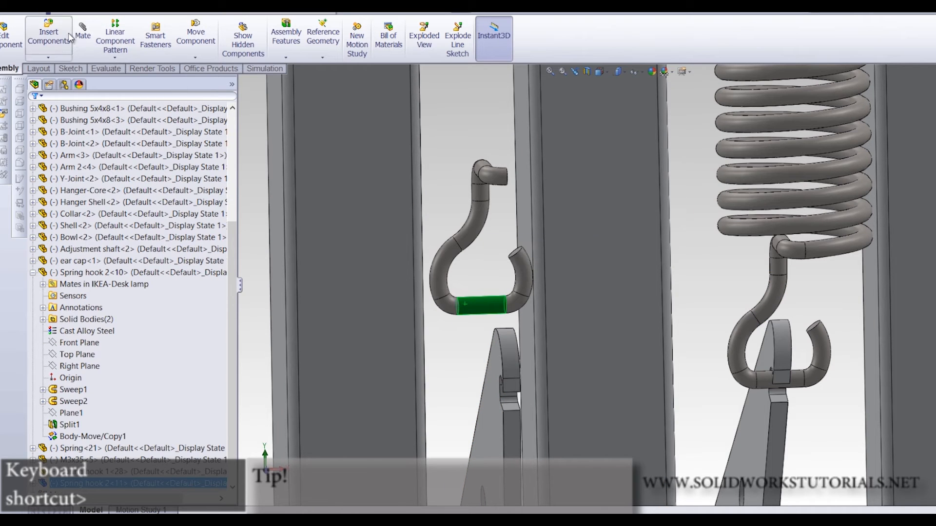
scroll(621, 333, "down", 5)
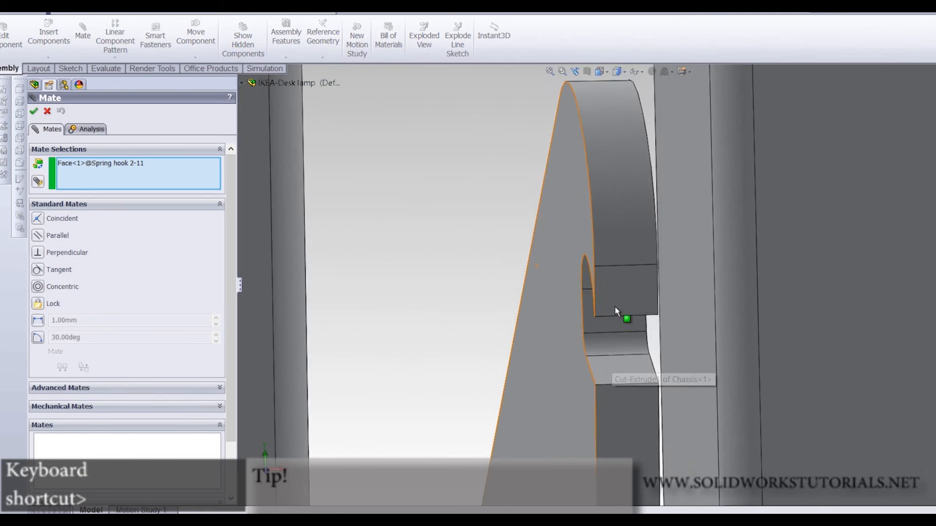
left_click(556, 244)
scroll(561, 249, "up", 5)
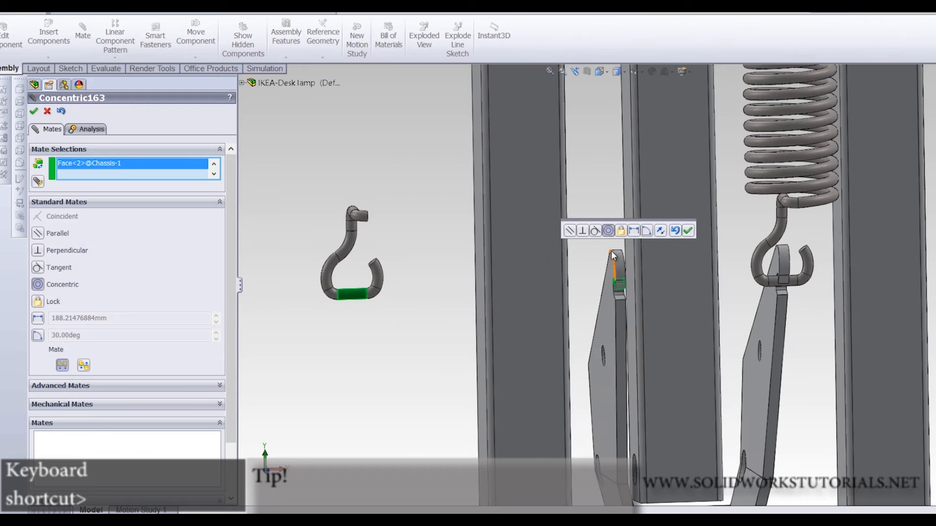
left_click(665, 229)
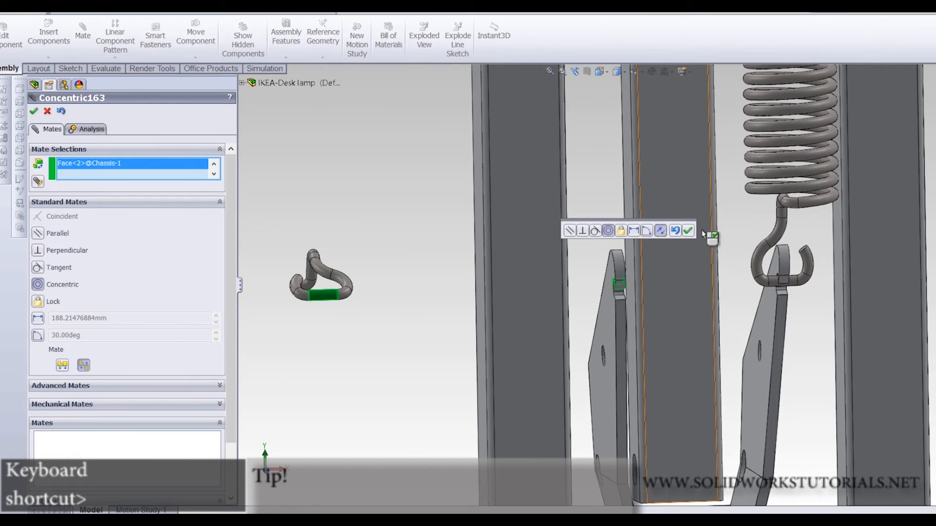
left_click(688, 231)
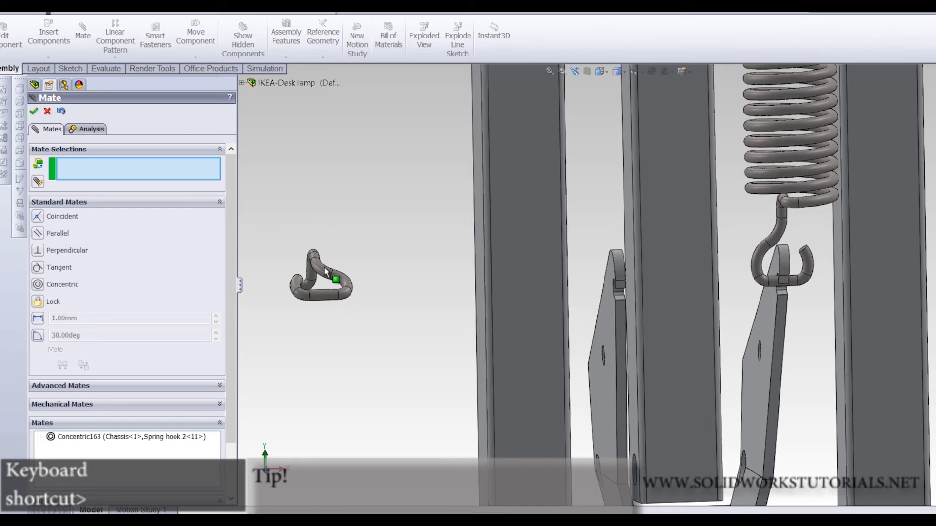
left_click_drag(367, 253, 630, 236)
key("Escape")
Mate the Front Plane of the duplicate Spring hook 2 coincident with the midpoint of the Chassis notch edge
scroll(632, 277, "down", 3)
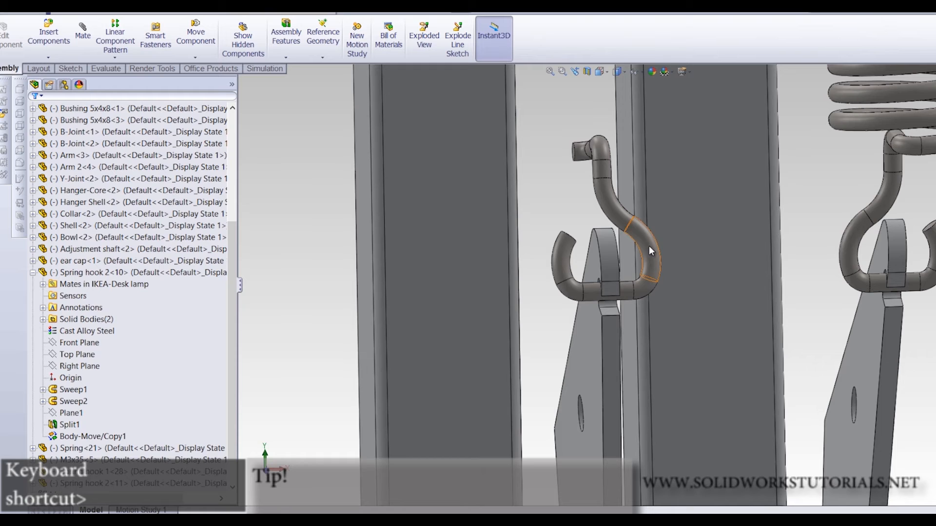
left_click(649, 246)
scroll(61, 461, "down", 1)
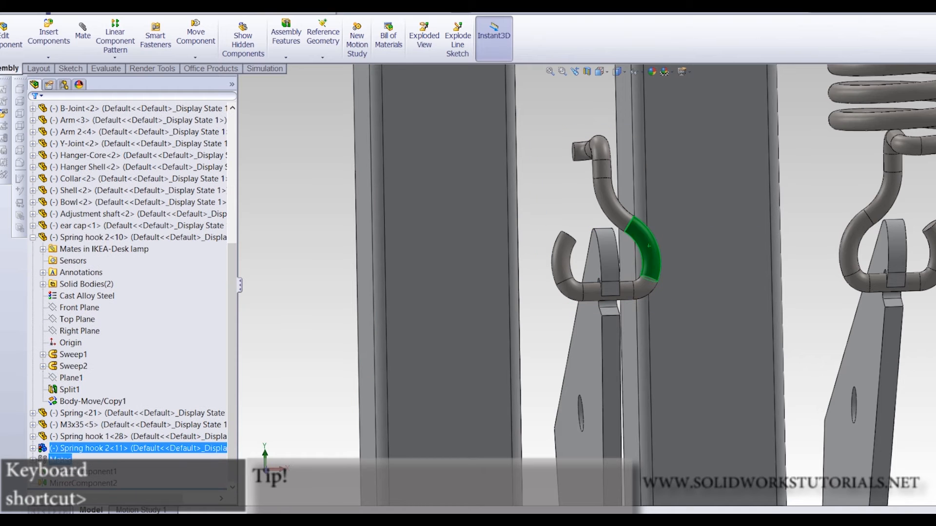
left_click(32, 449)
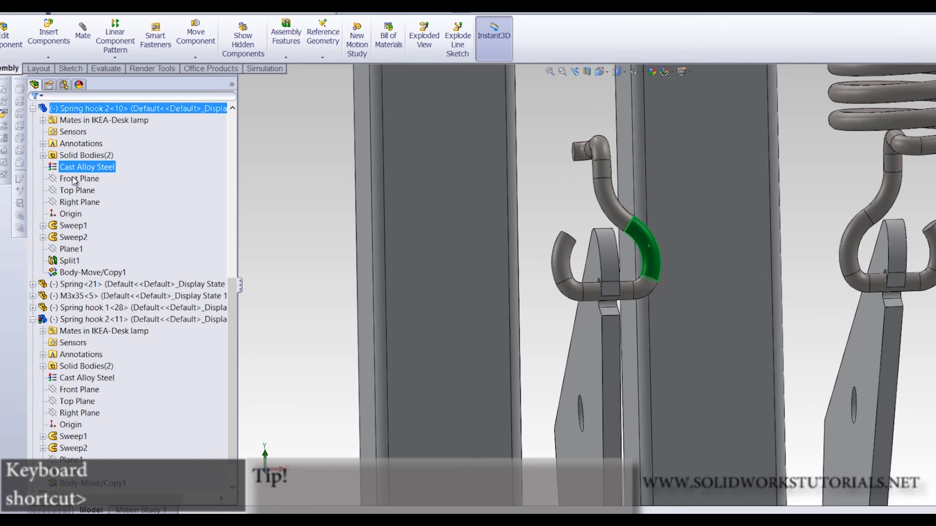
left_click(274, 203)
left_click(73, 390)
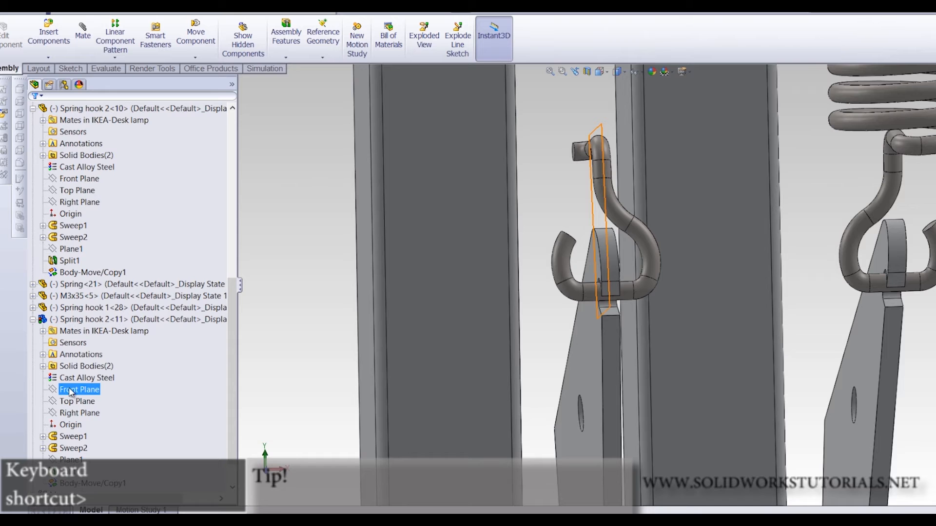
left_click(89, 43)
scroll(590, 295, "down", 8)
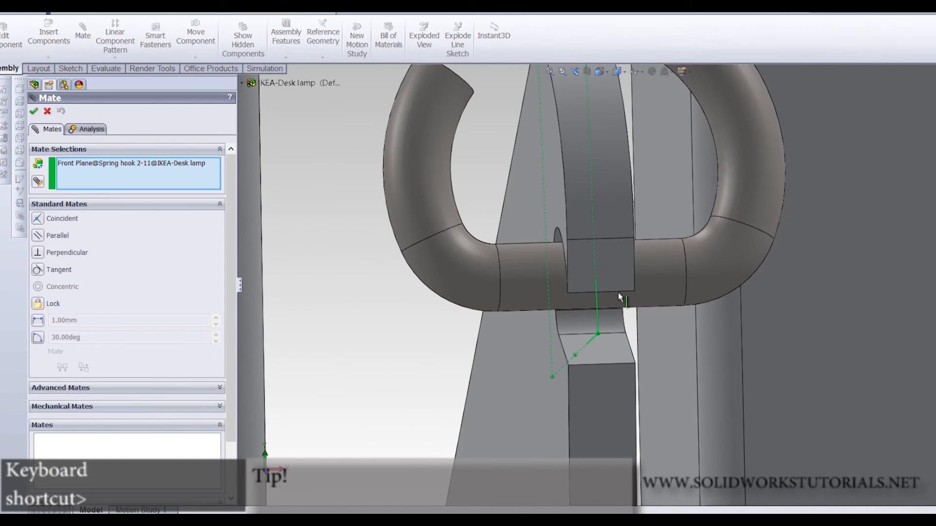
left_click(602, 293)
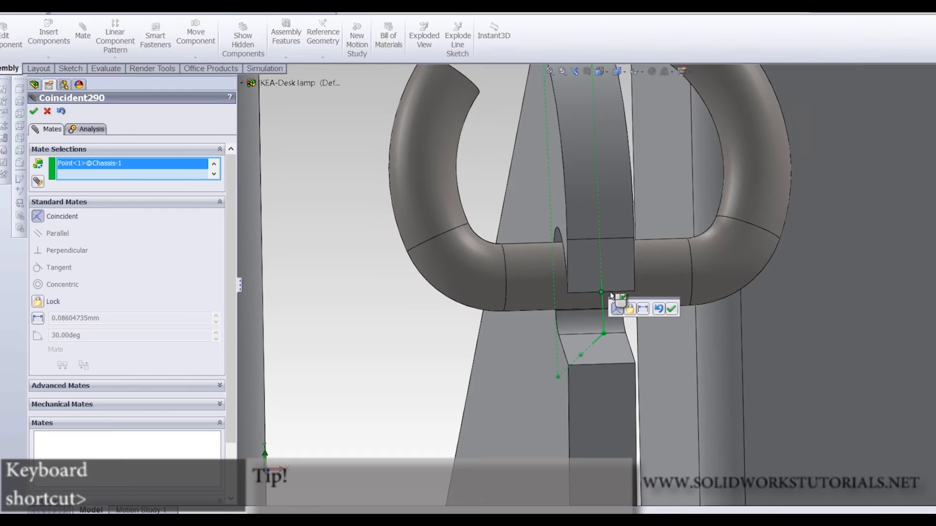
left_click(675, 310)
scroll(635, 326, "up", 8)
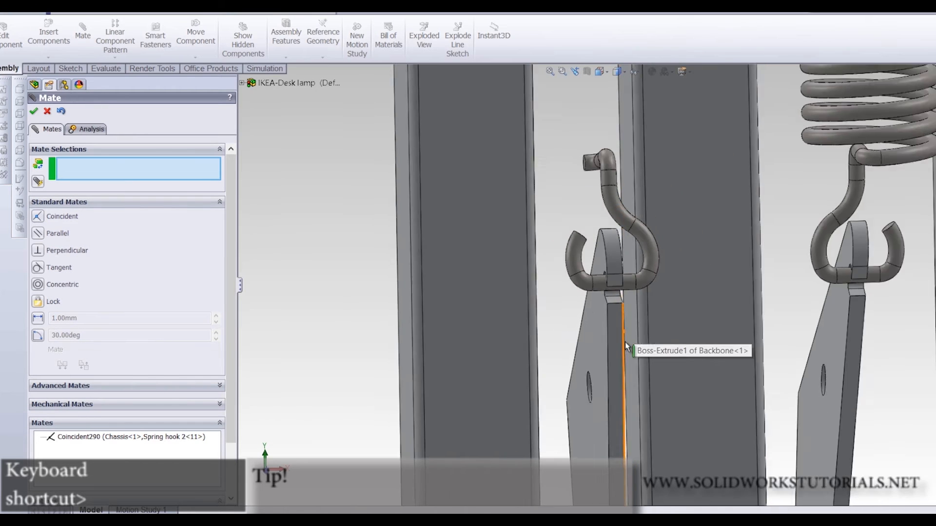
left_click(34, 111)
Copy the mounted spring and place the duplicate in the free space beside the legs
scroll(527, 288, "up", 3)
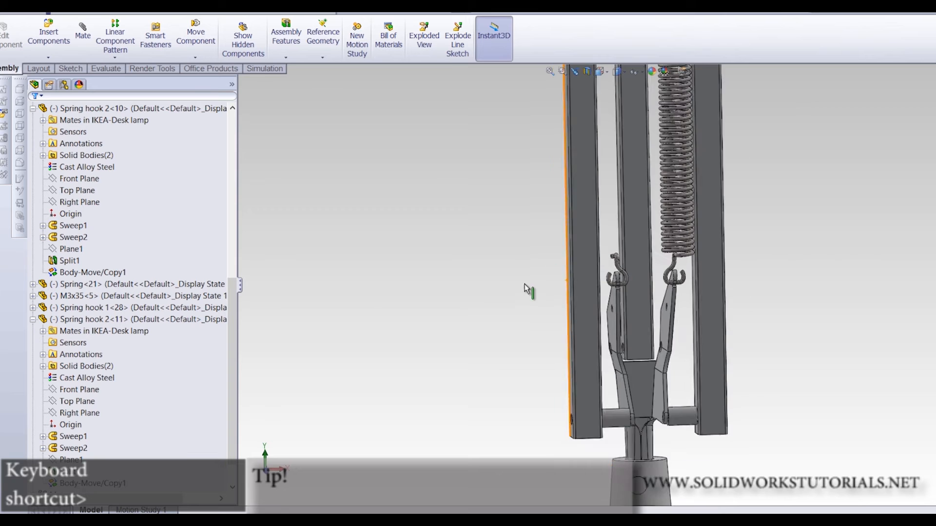
scroll(735, 190, "down", 2)
left_click_drag(673, 219, 439, 180, "ctrl")
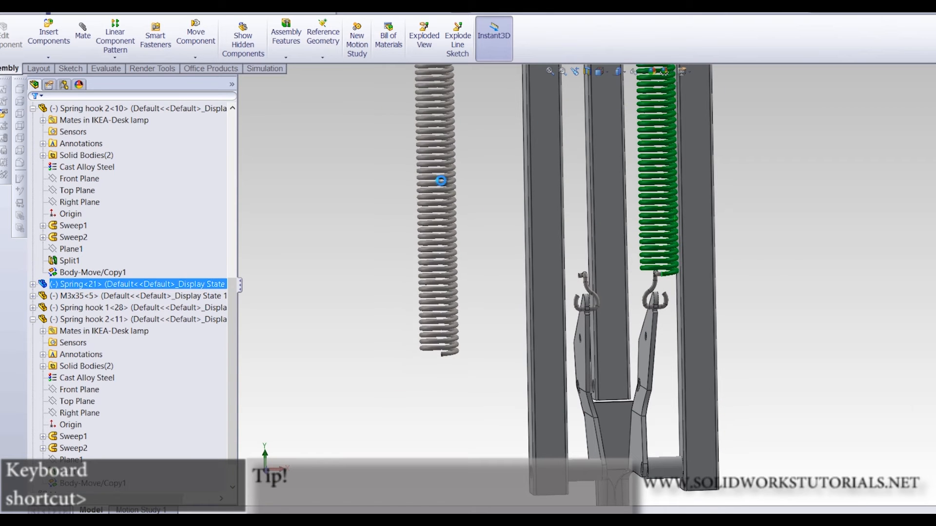
Mate the lower end edge of the duplicate spring coincident with the end edge of the duplicate Spring hook 2, in flipped alignment
scroll(470, 374, "down", 5)
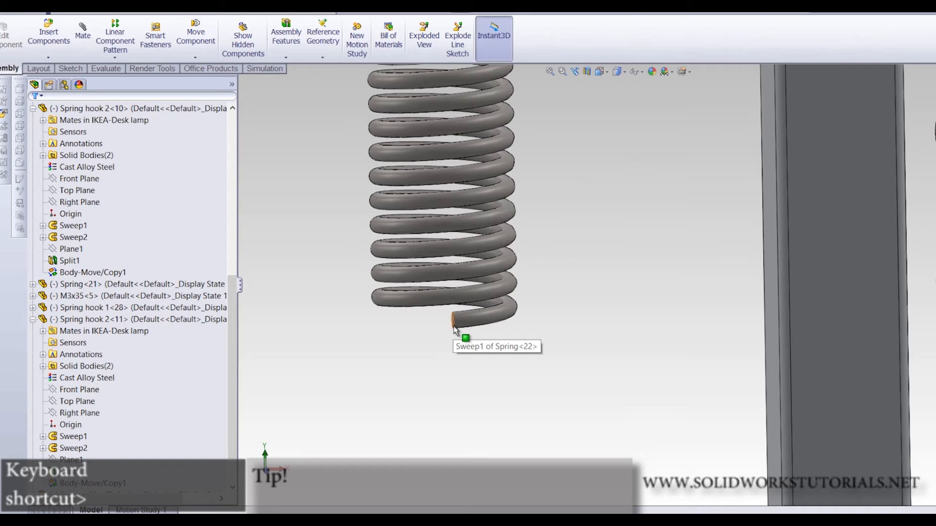
left_click(455, 322)
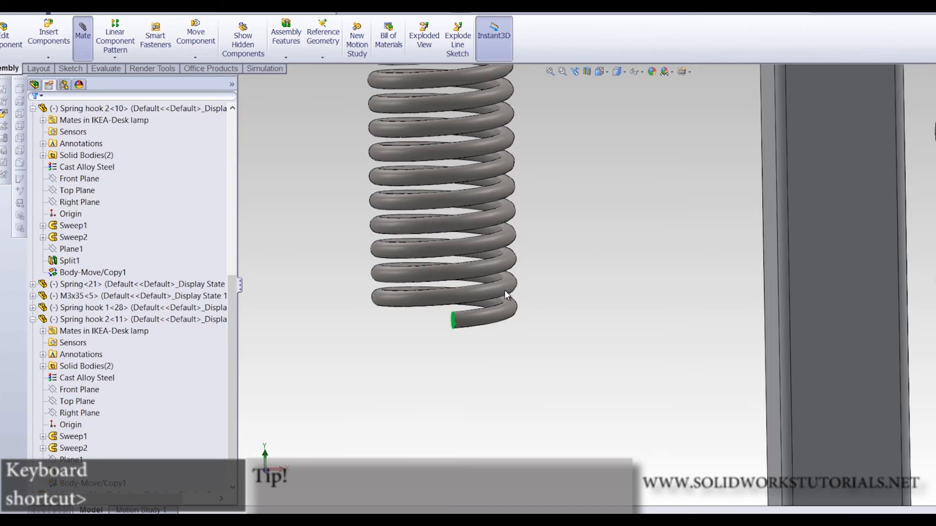
key("m")
scroll(601, 263, "up", 3)
scroll(703, 216, "down", 8)
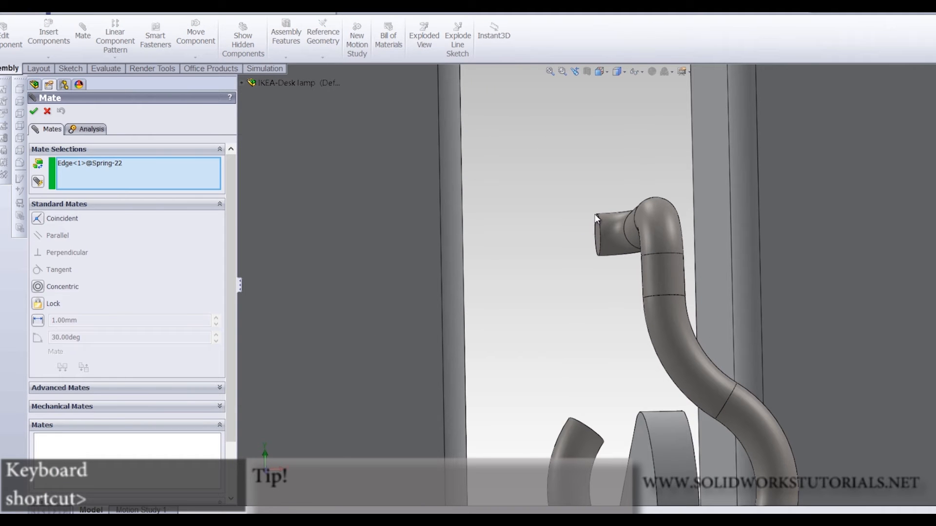
left_click(597, 216)
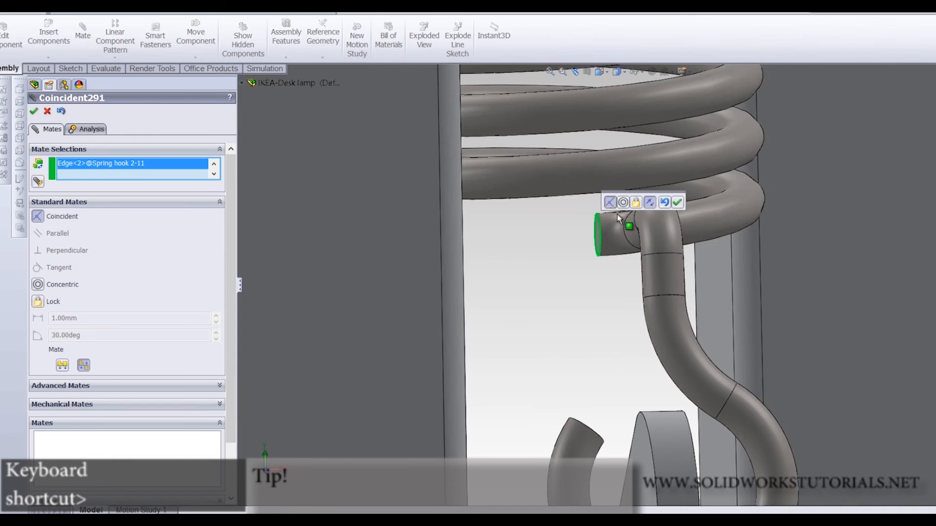
left_click(652, 203)
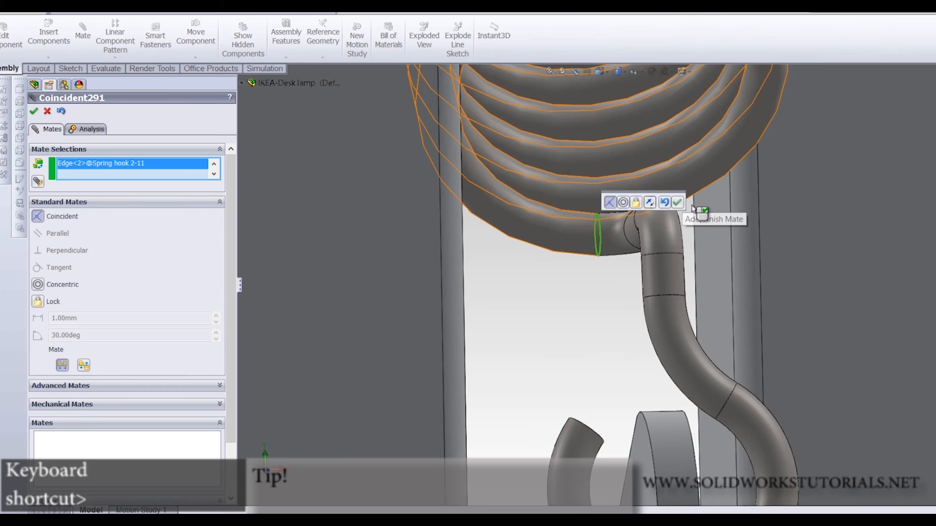
left_click(679, 203)
Mate the upper straight sections of the two Spring hook 2 parts parallel to each other
scroll(732, 261, "up", 3)
middle_click_drag(731, 261, 720, 295)
scroll(712, 289, "down", 5)
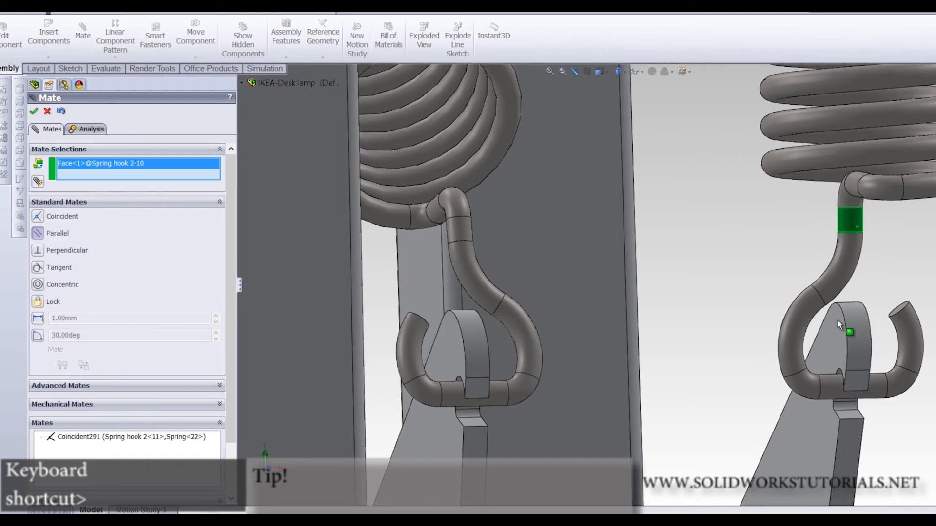
left_click(458, 229)
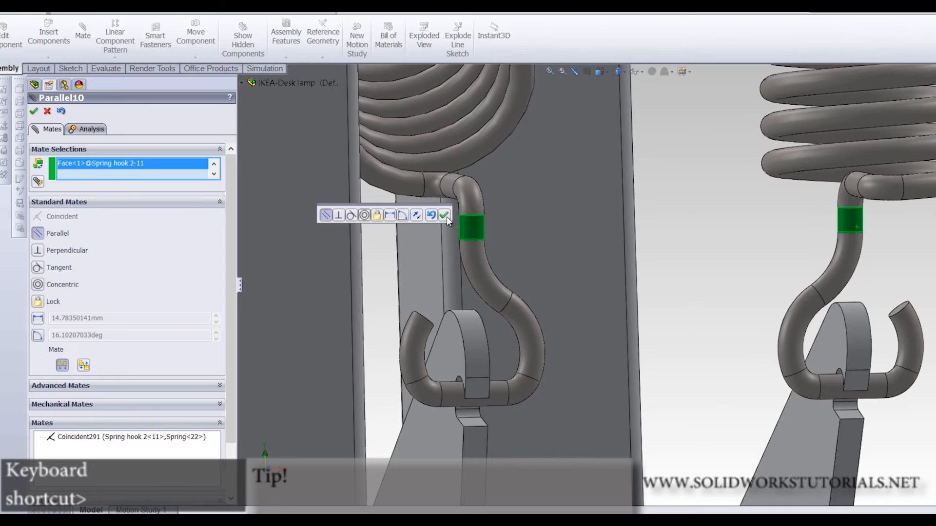
left_click(445, 215)
scroll(530, 229, "up", 6)
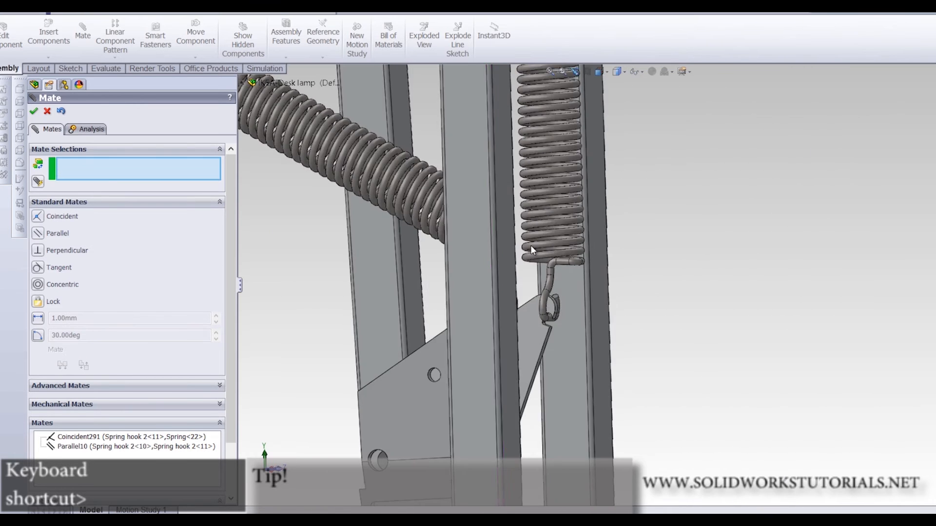
scroll(530, 216, "down", 5)
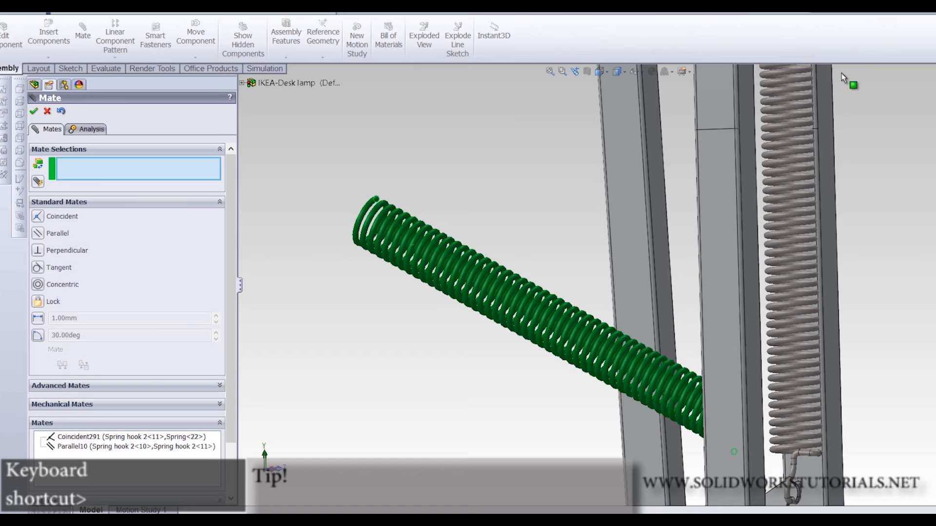
key("Escape")
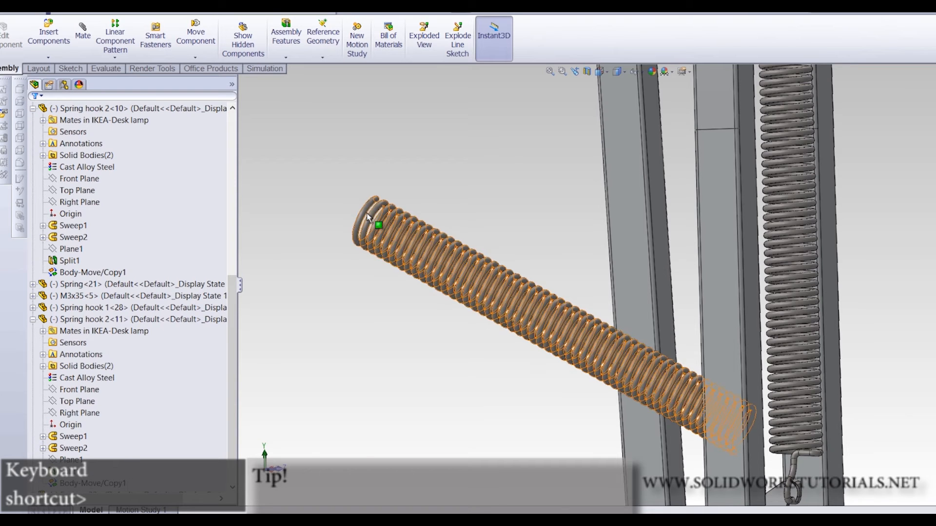
Select the tilted duplicate spring attached to the second Spring hook 2
left_click(379, 210)
key("z")
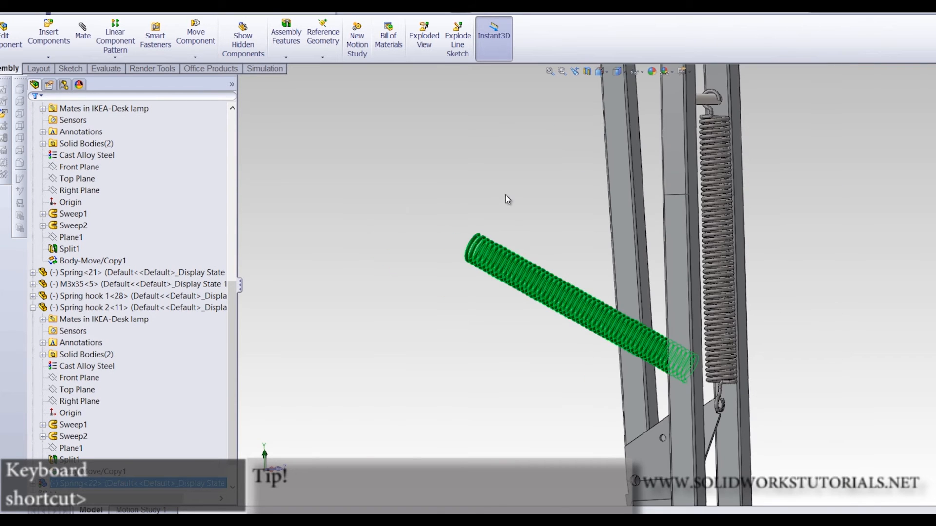
View the mates of the loose spring and delete its coincident mate with Spring hook 2<11>
left_click_drag(344, 461, 359, 405)
left_click_drag(520, 282, 583, 313)
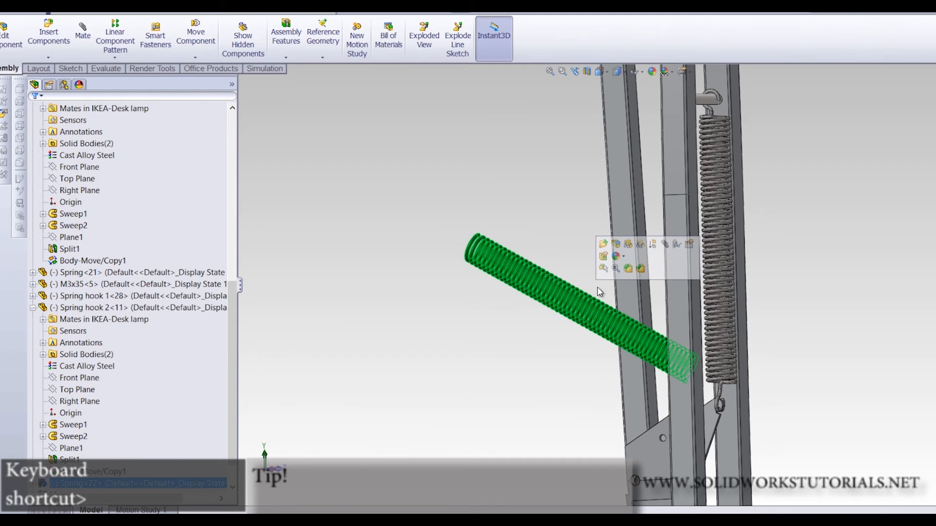
left_click(676, 245)
left_click(270, 121)
left_click(409, 105)
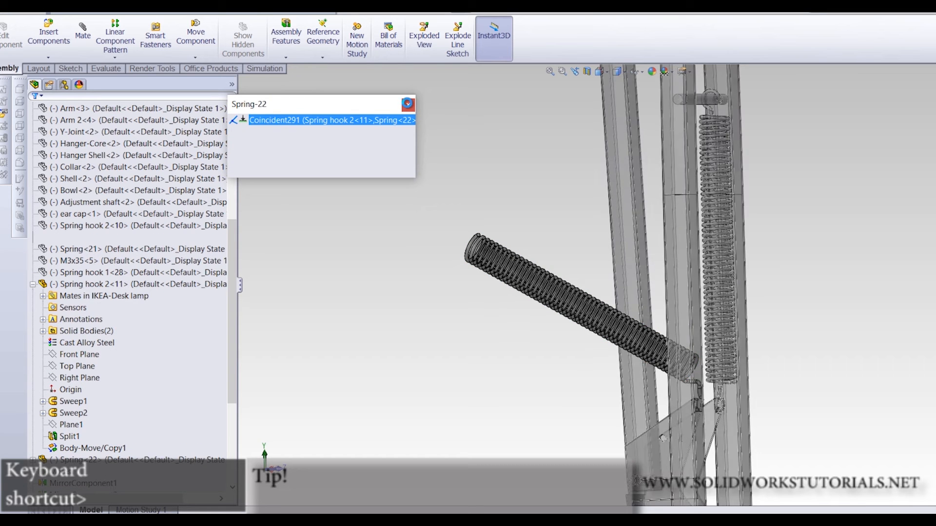
Move the freed spring away from its hook to the open space on the other side of the lamp legs
left_click_drag(515, 276, 776, 202)
scroll(836, 210, "down", 2)
middle_click_drag(809, 256, 790, 285)
scroll(774, 398, "up", 3)
scroll(774, 398, "down", 4)
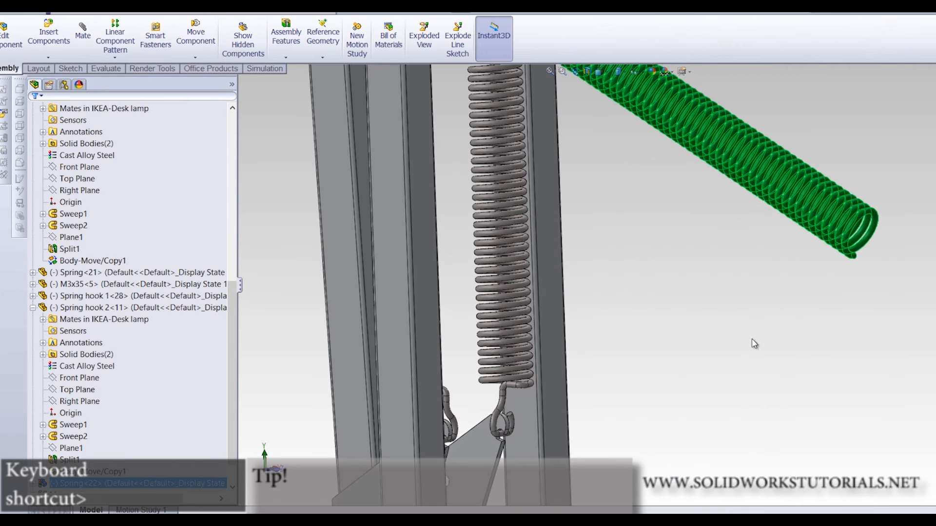
left_click(752, 340)
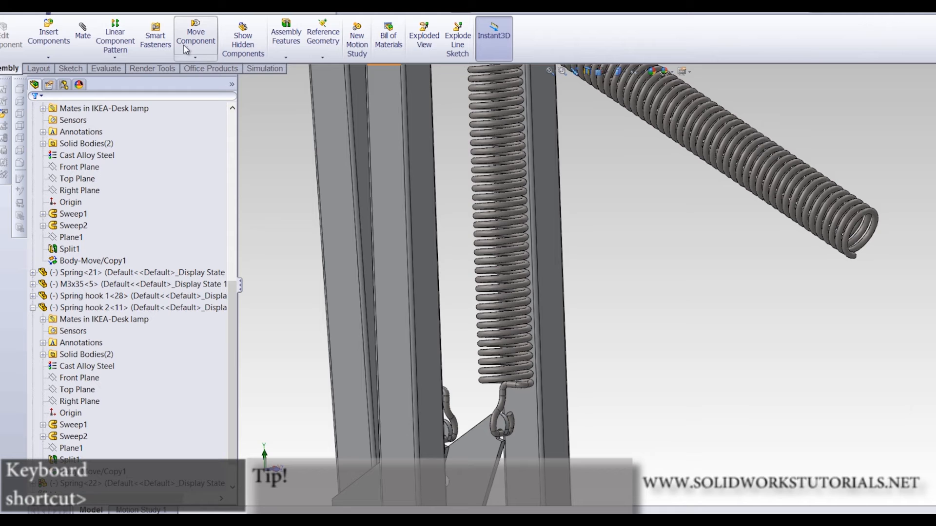
Rotate the loose spring so that its lower end points down toward the hook
left_click(194, 57)
left_click(226, 81)
left_click_drag(760, 181, 702, 410)
key("Escape")
Add a coincident mate between the spring's lower end edge and the end edge of Spring hook 2<11>
scroll(581, 383, "down", 10)
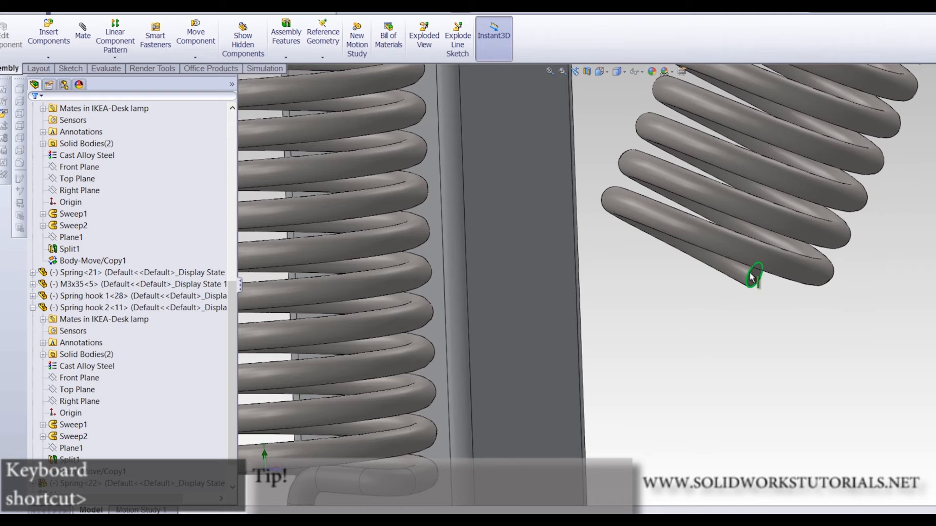
left_click(89, 43)
scroll(636, 229, "up", 5)
scroll(496, 348, "down", 6)
middle_click_drag(259, 266, 318, 278)
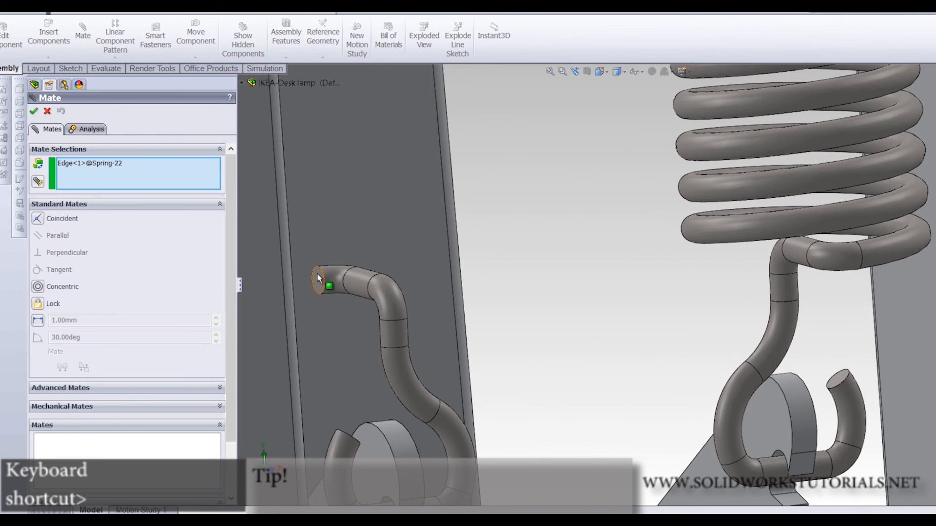
left_click(319, 271)
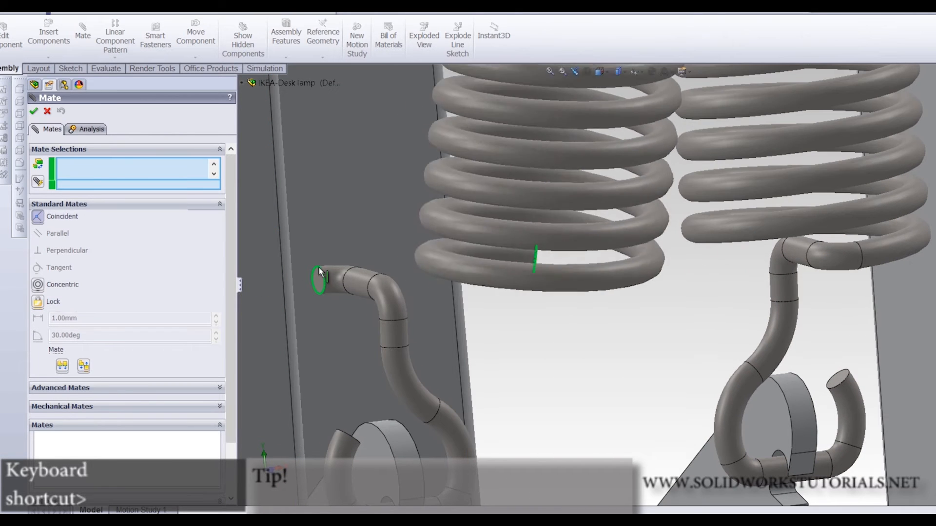
left_click(305, 255)
scroll(502, 330, "up", 9)
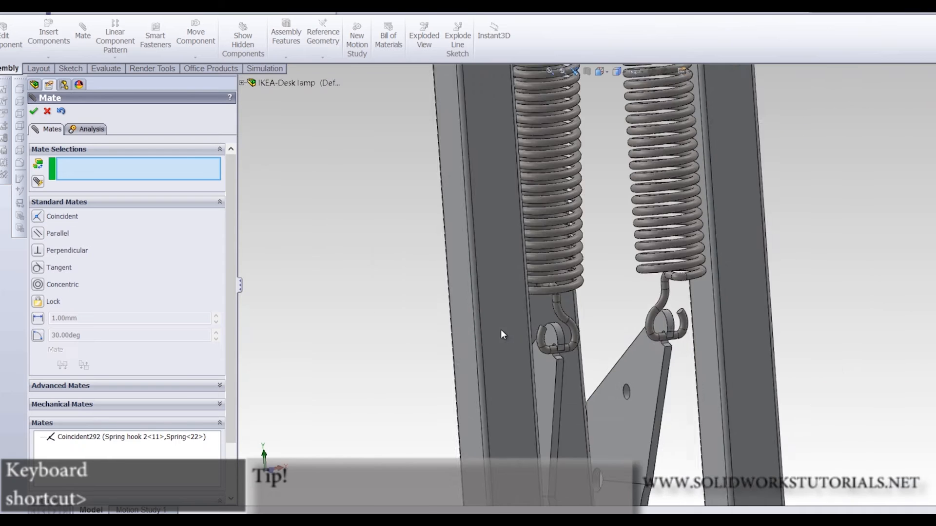
scroll(586, 101, "down", 6)
key("Escape")
Copy the upper hook of the finished spring and place the copy in the space beside it
scroll(604, 193, "down", 3)
middle_click_drag(604, 192, 578, 193)
left_click_drag(689, 168, 604, 191, "ctrl")
left_click(611, 265)
scroll(583, 256, "down", 5)
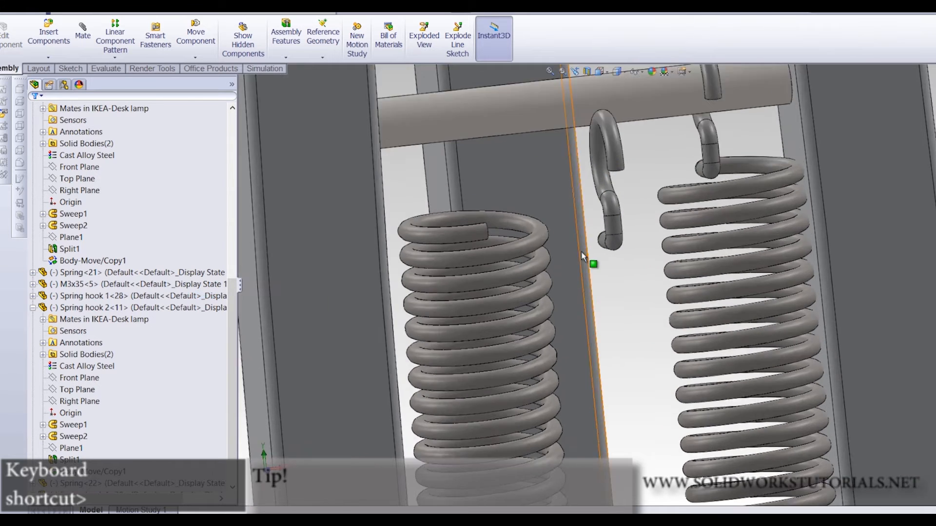
middle_click_drag(614, 258, 577, 280)
scroll(576, 280, "up", 5)
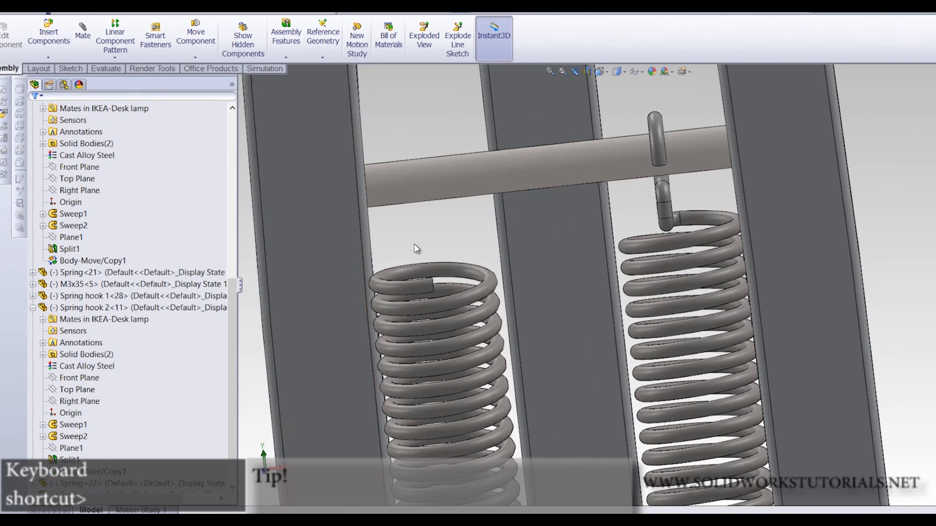
Mate the copied hook's end edge coincident with the second spring's upper end edge, flipping the mate alignment
scroll(416, 249, "up", 3)
scroll(371, 336, "down", 6)
left_click(398, 317)
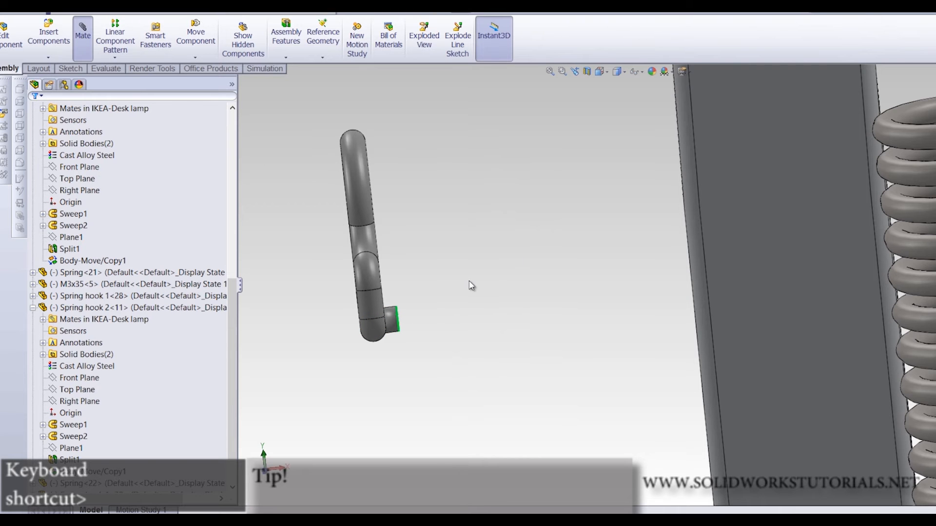
scroll(475, 287, "up", 5)
middle_click_drag(533, 292, 474, 330)
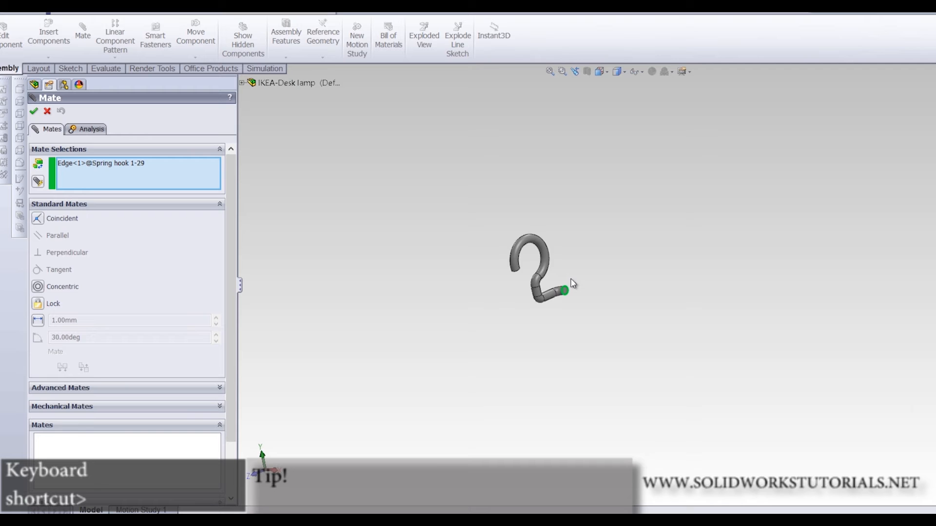
scroll(545, 308, "up", 4)
scroll(753, 241, "down", 8)
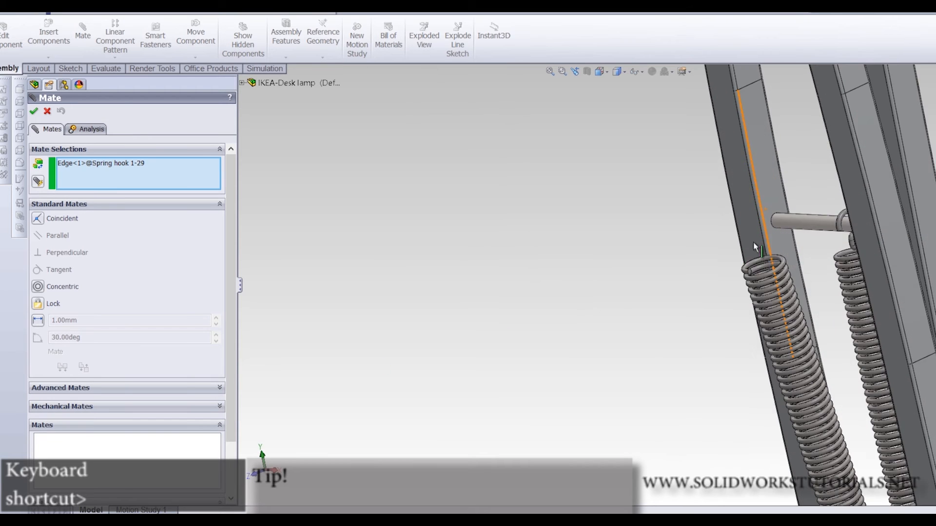
scroll(683, 310, "down", 4)
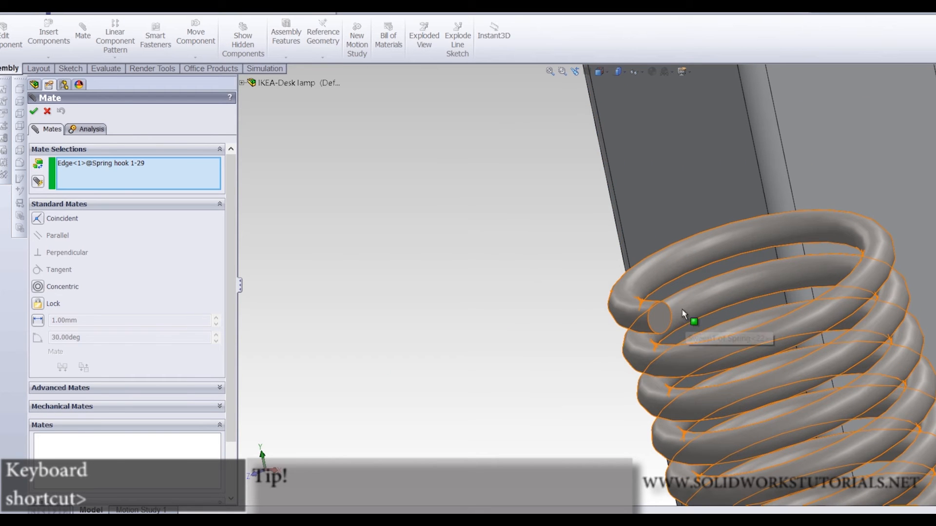
left_click(658, 304)
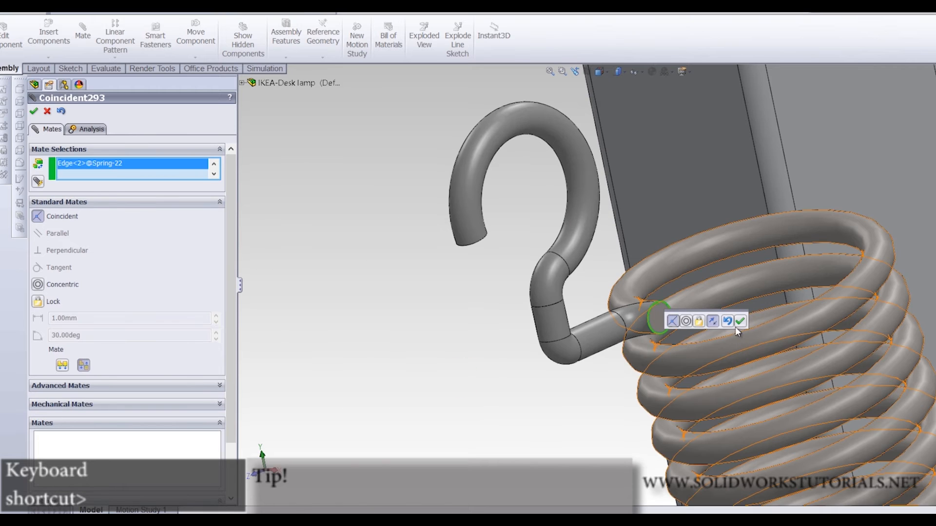
left_click(713, 321)
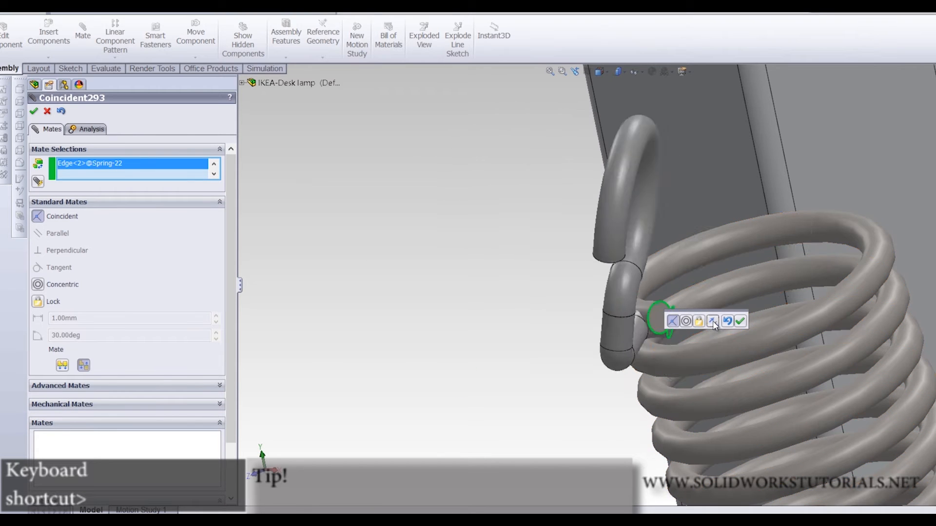
left_click(740, 320)
scroll(750, 95, "up", 5)
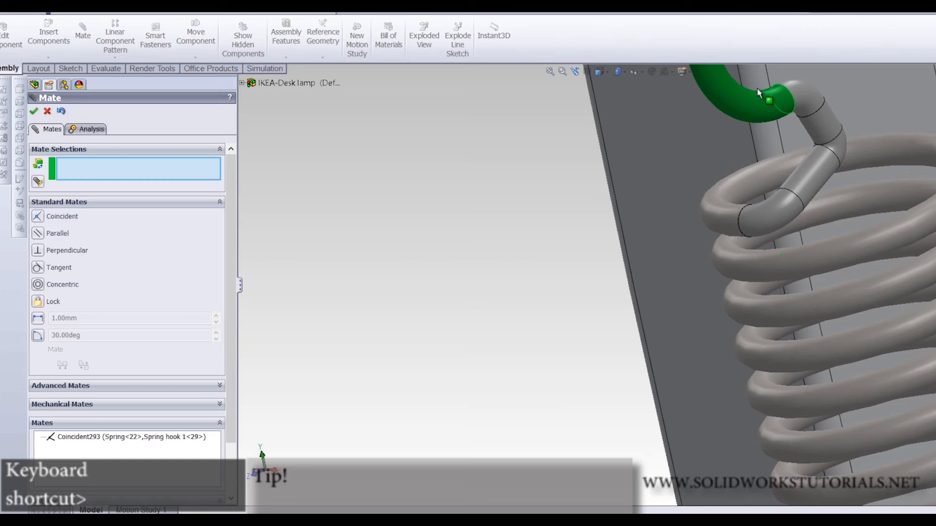
scroll(727, 276, "down", 5)
key("Escape")
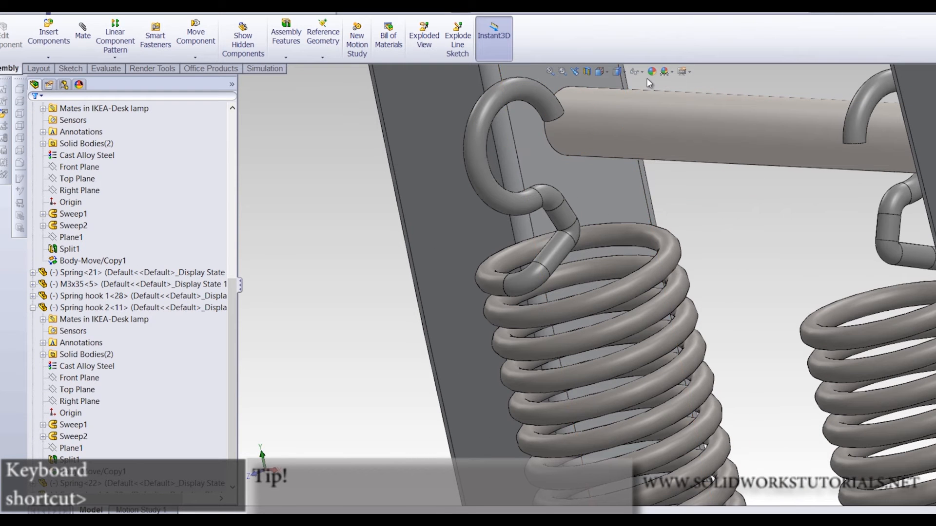
Using temporary axes, mate the copied hook's loop axis coincident with the M3x35 cross pin's axis, and hide the axes again
left_click(640, 73)
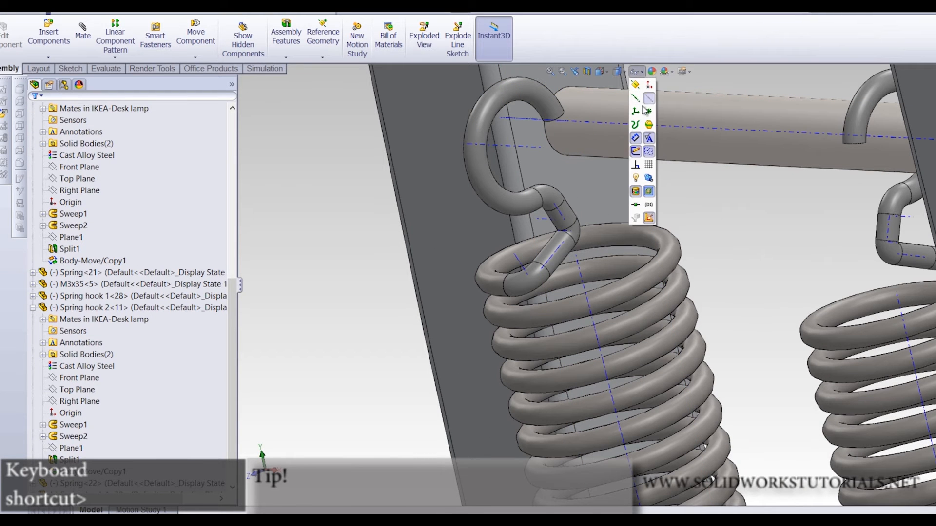
left_click(85, 35)
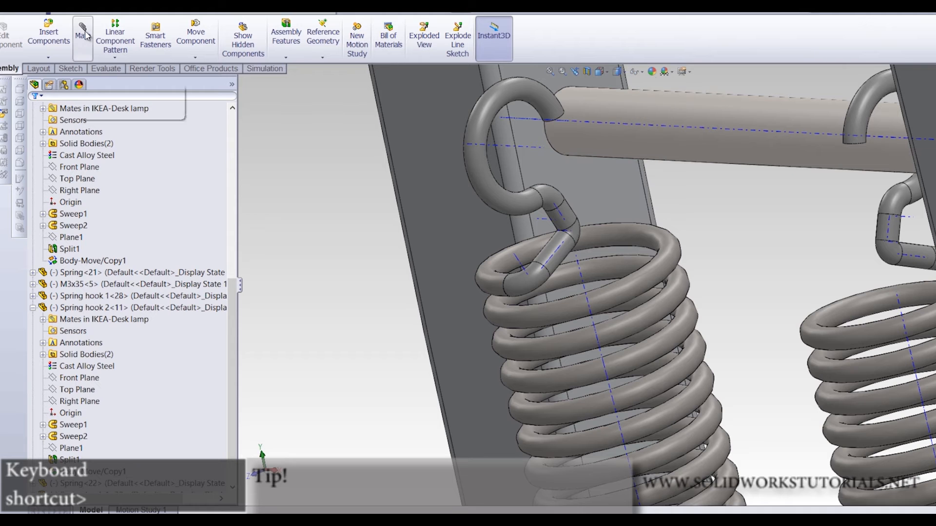
left_click(534, 150)
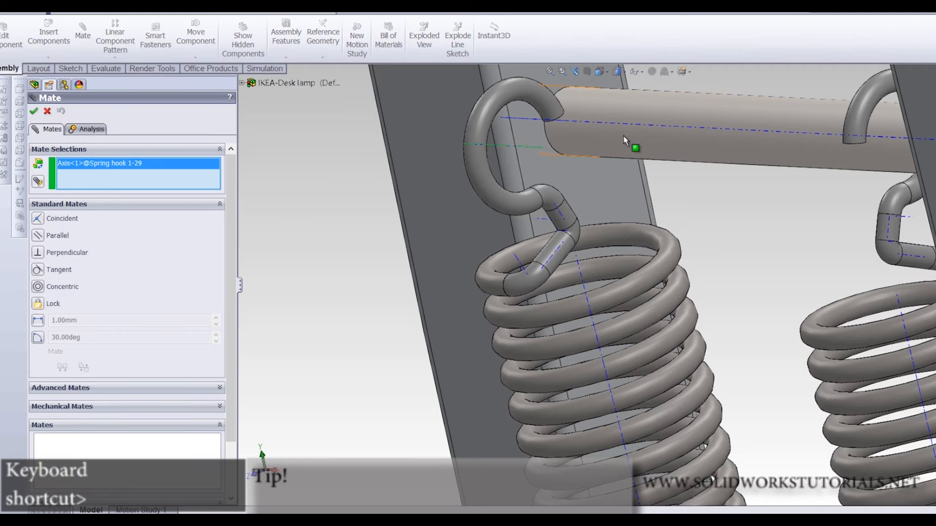
left_click(643, 128)
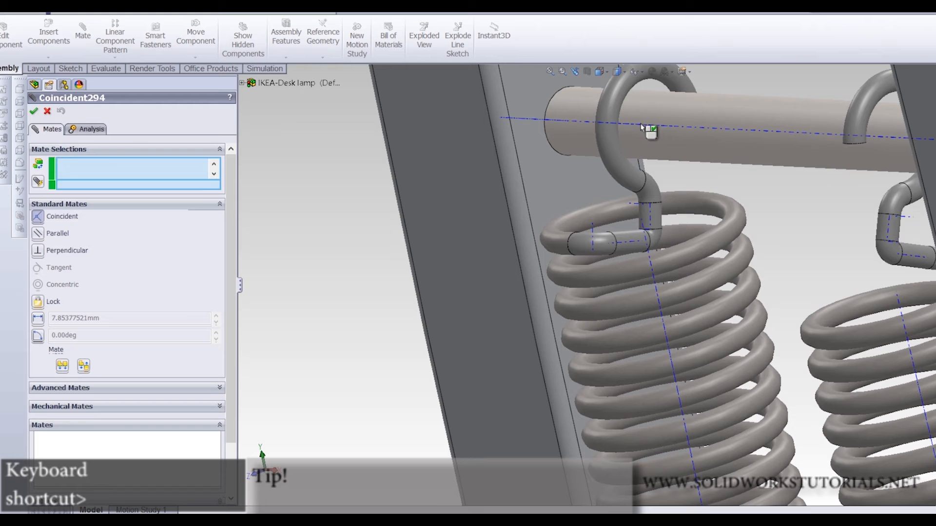
left_click(760, 111)
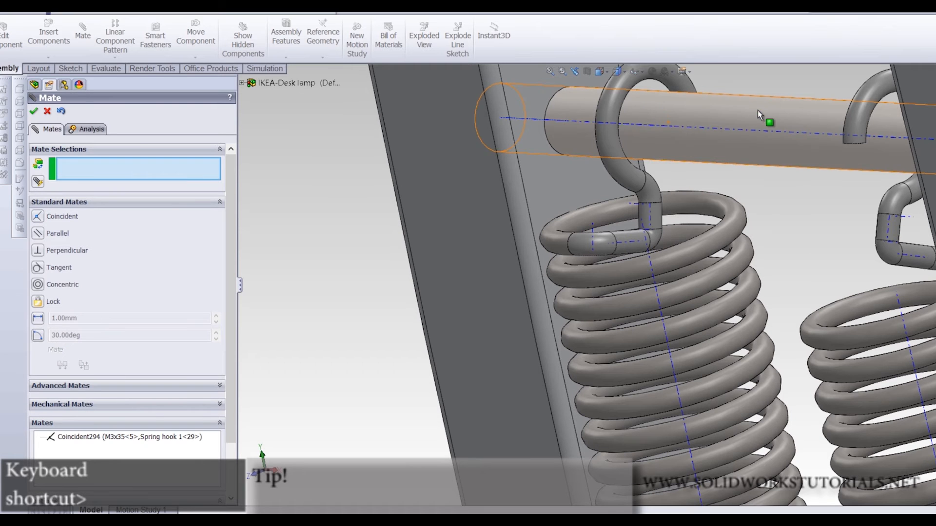
left_click(34, 112)
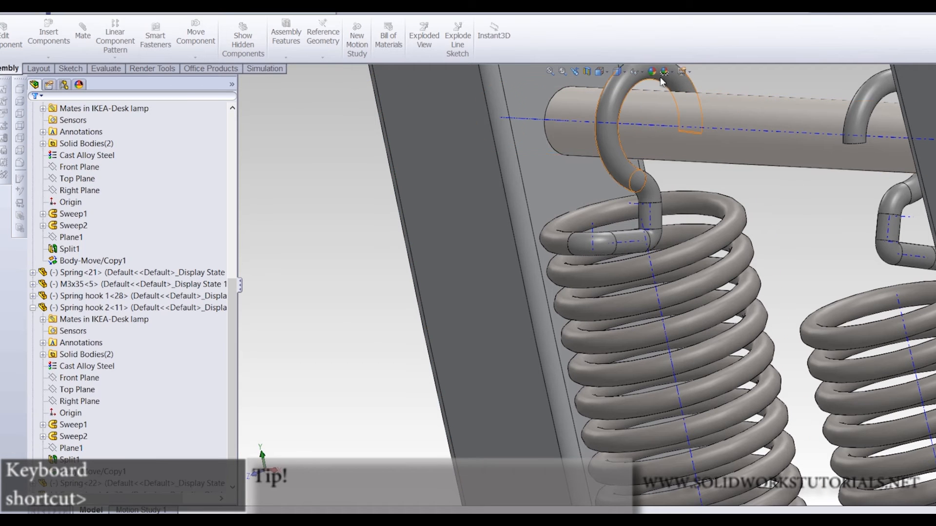
left_click(637, 71)
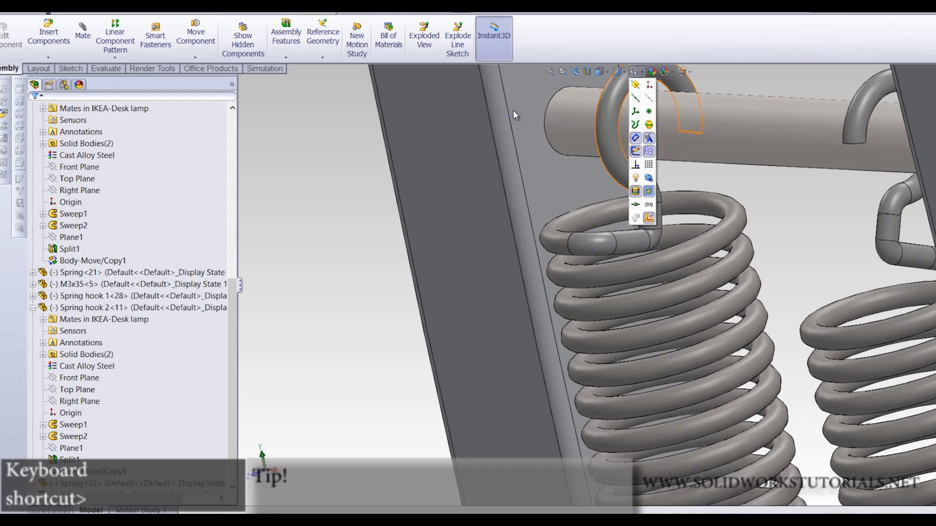
Add a parallel mate between the straight cylindrical faces of the two upper spring hooks
left_click(372, 230)
scroll(367, 233, "up", 4)
scroll(703, 246, "down", 4)
scroll(702, 245, "down", 2)
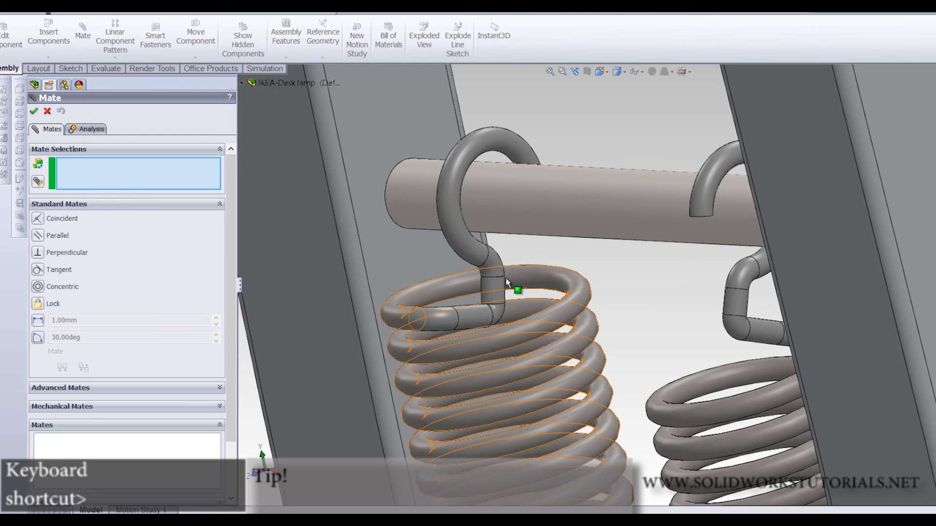
left_click(500, 290)
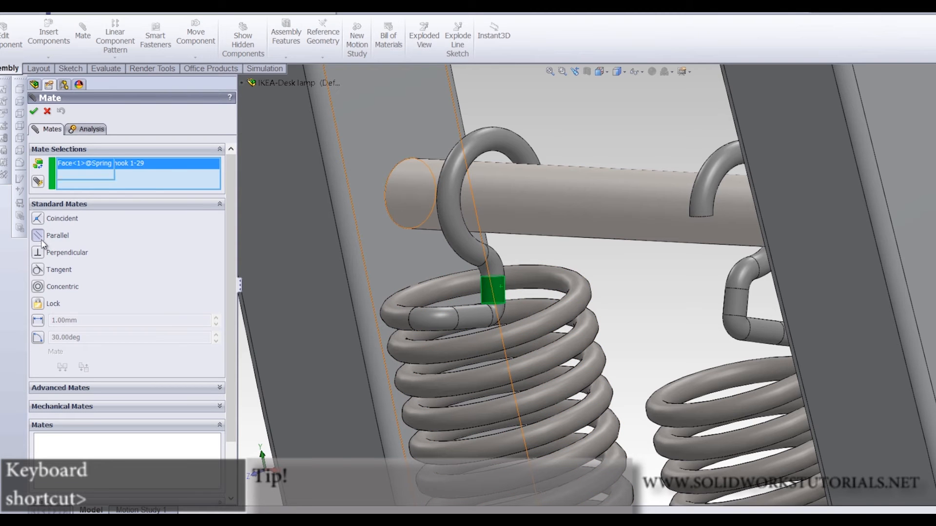
left_click(739, 307)
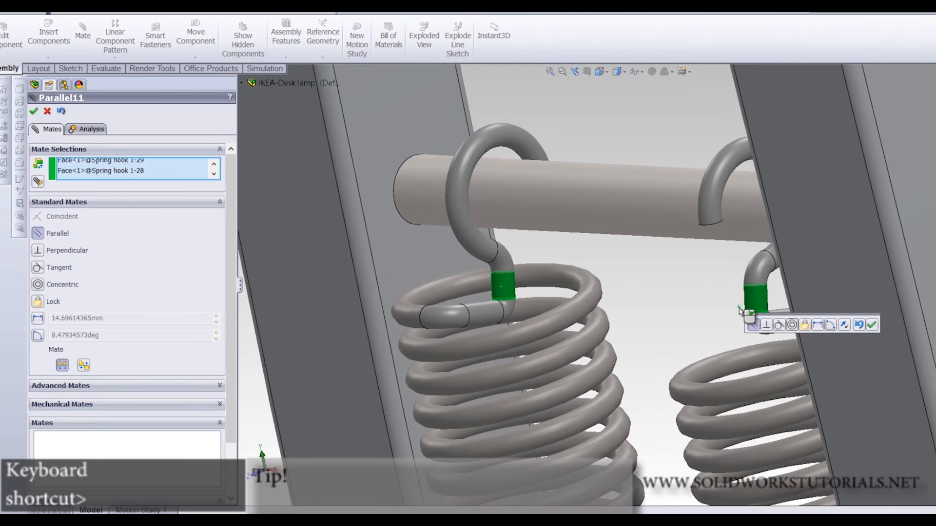
left_click(869, 325)
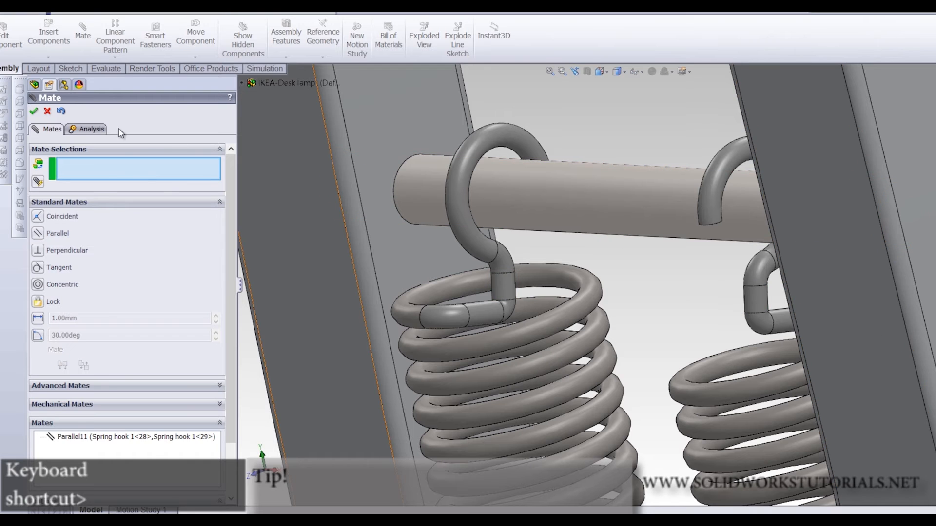
left_click(34, 111)
Examine the two mounted springs, the legs and the lamp base from several sides
scroll(509, 241, "up", 5)
middle_click_drag(509, 241, 619, 244)
scroll(632, 324, "down", 5)
scroll(630, 341, "up", 4)
scroll(631, 349, "down", 4)
middle_click_drag(616, 364, 719, 358)
left_click(575, 259)
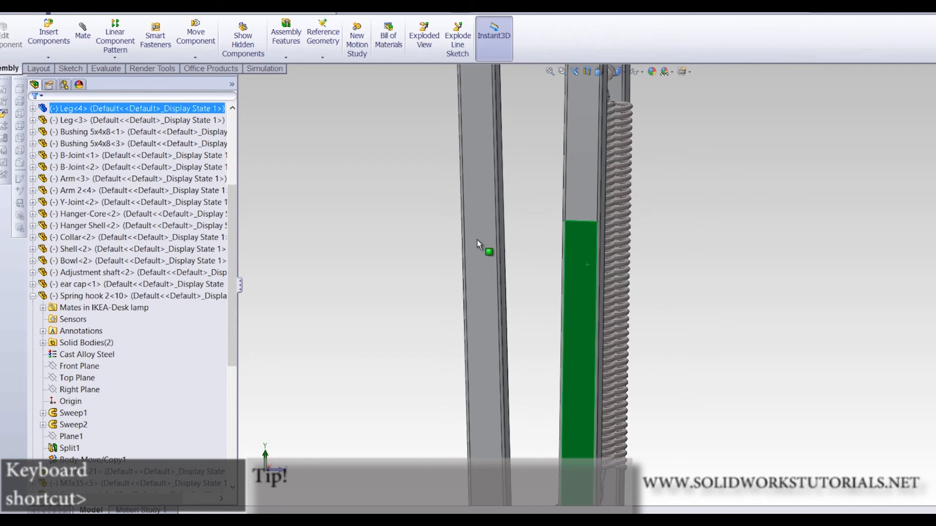
middle_click_drag(484, 249, 554, 240)
scroll(571, 244, "up", 5)
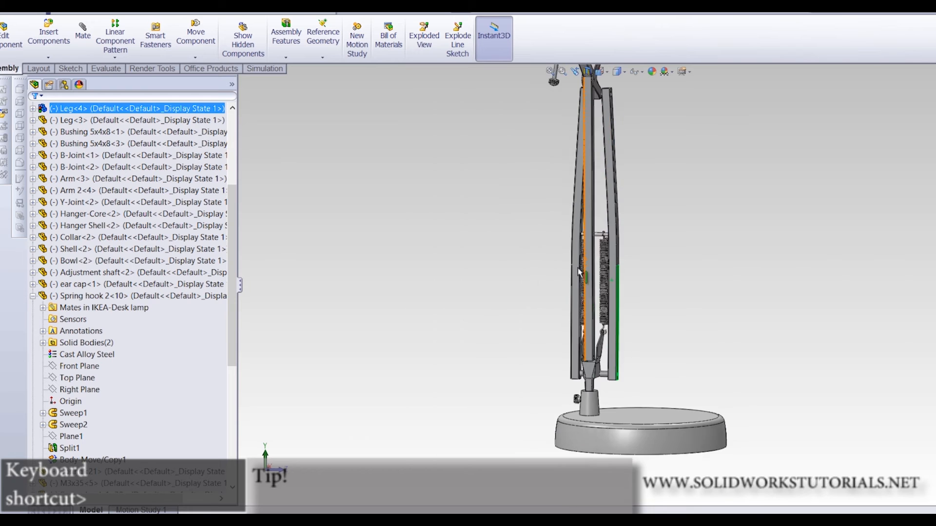
middle_click_drag(689, 349, 629, 370)
scroll(629, 376, "down", 5)
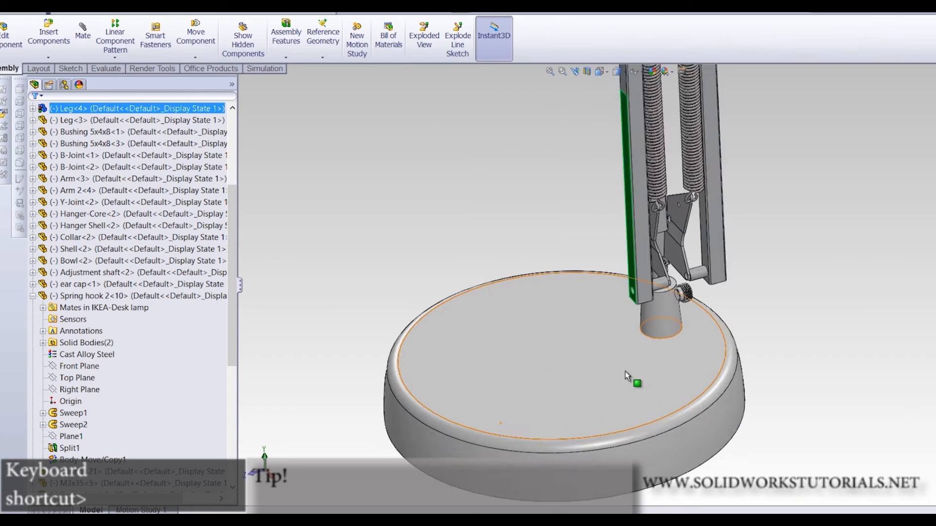
Pull on the chassis and the lamp's arm linkage to test how the assembly moves
left_click_drag(656, 277, 637, 312)
scroll(615, 273, "up", 3)
middle_click_drag(603, 283, 571, 275)
scroll(571, 276, "down", 3)
left_click_drag(608, 236, 602, 292)
scroll(600, 298, "up", 6)
scroll(567, 190, "down", 3)
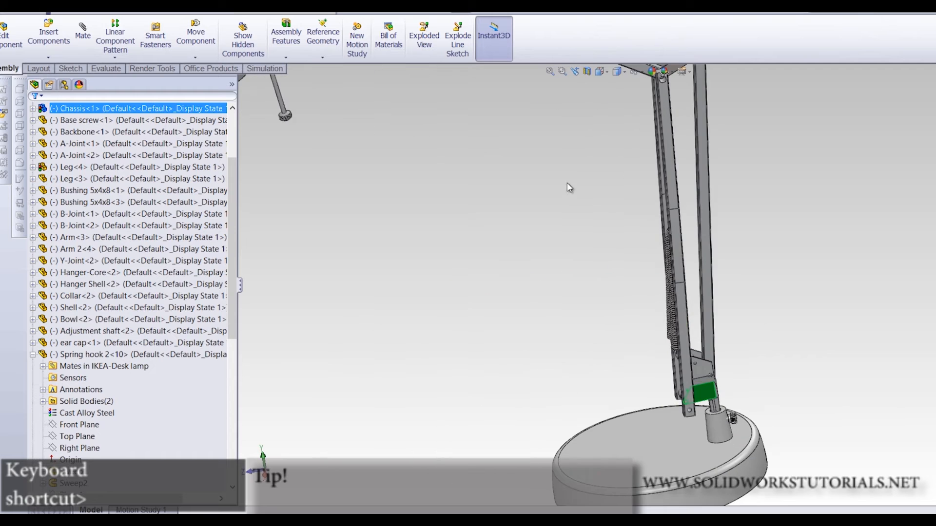
left_click(761, 173)
scroll(653, 157, "up", 4)
scroll(669, 143, "down", 3)
mouse_move(656, 112)
left_mouse_down()
mouse_move(627, 115)
mouse_move(662, 116)
left_mouse_up()
Fix the Chassis component in place above the lamp base
left_click(683, 445)
right_click(683, 445)
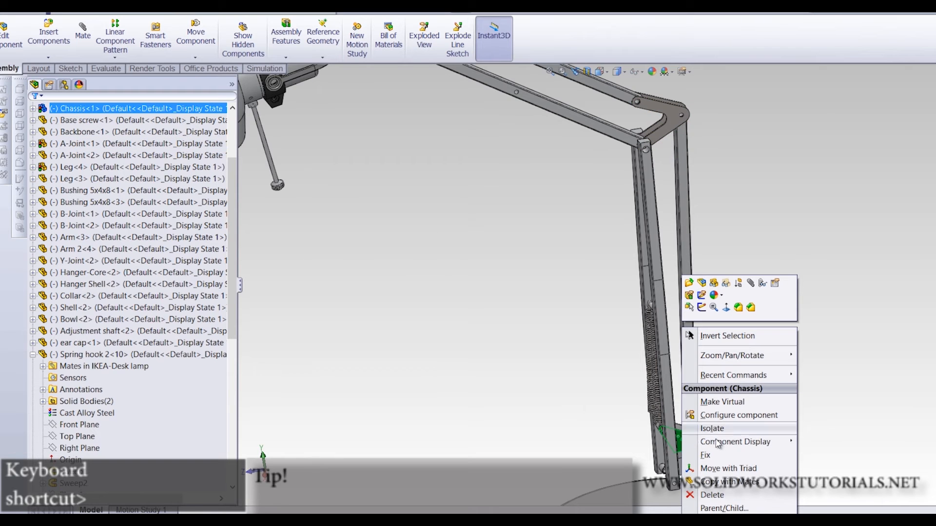
left_click(719, 454)
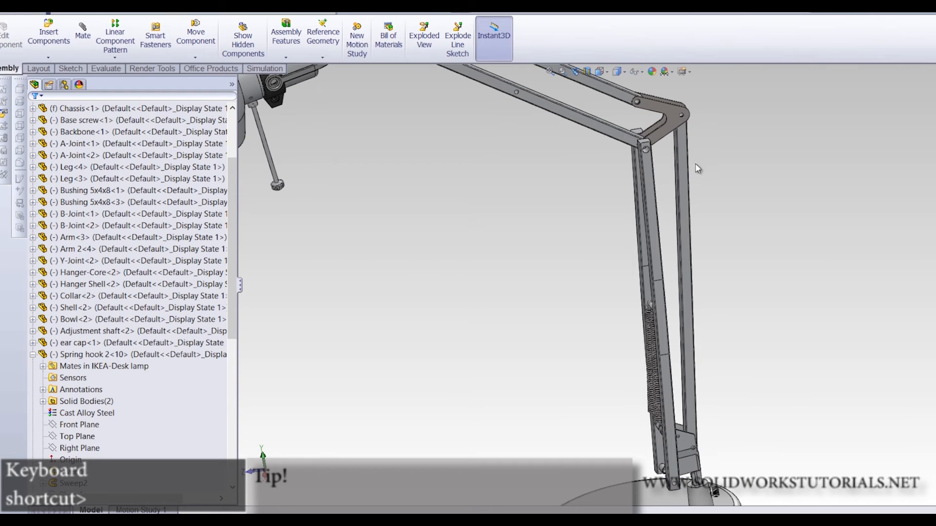
Pull on the leg linkage to test its motion, and examine the mounted springs, the legs and the upper arm
left_click_drag(661, 113, 737, 119)
left_click_drag(742, 279, 740, 272)
key("f")
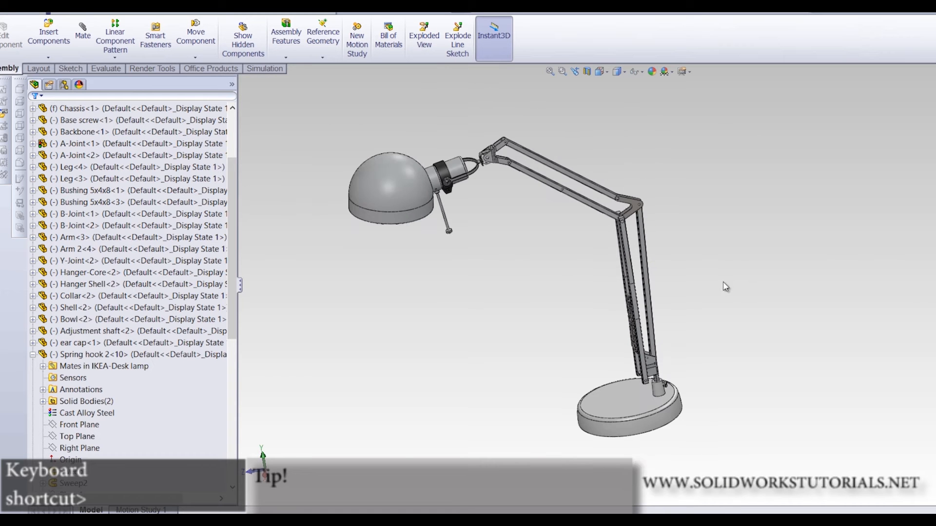
scroll(609, 331, "down", 10)
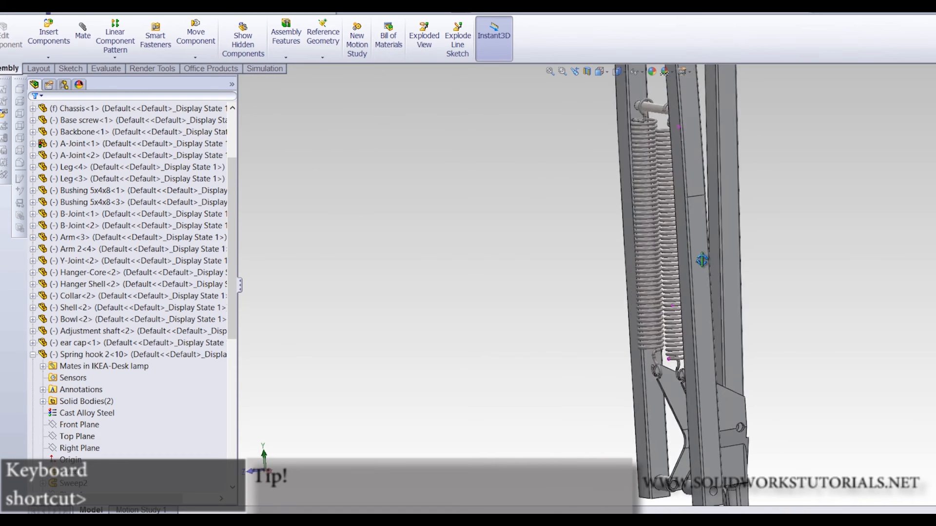
scroll(645, 147, "up", 5)
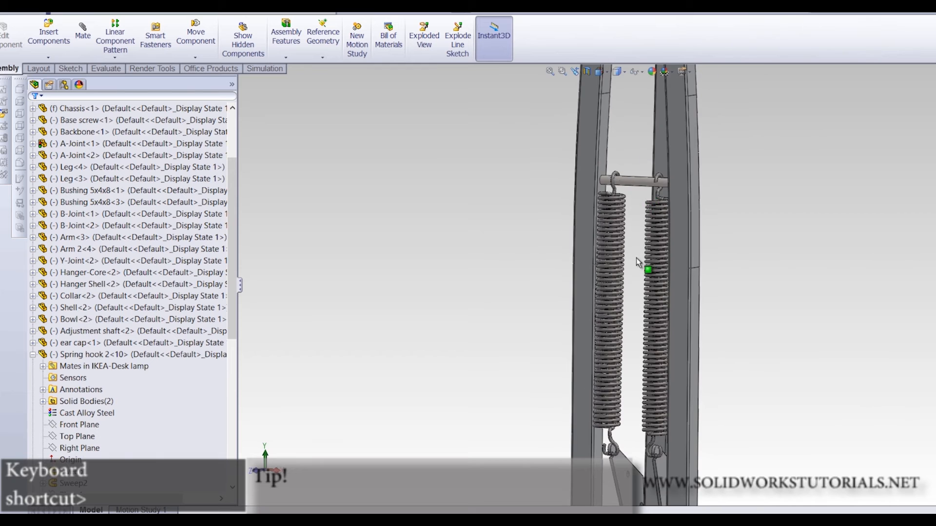
scroll(638, 228, "up", 3)
middle_click_drag(644, 121, 491, 157)
scroll(677, 253, "up", 4)
scroll(651, 282, "down", 5)
scroll(652, 282, "down", 7)
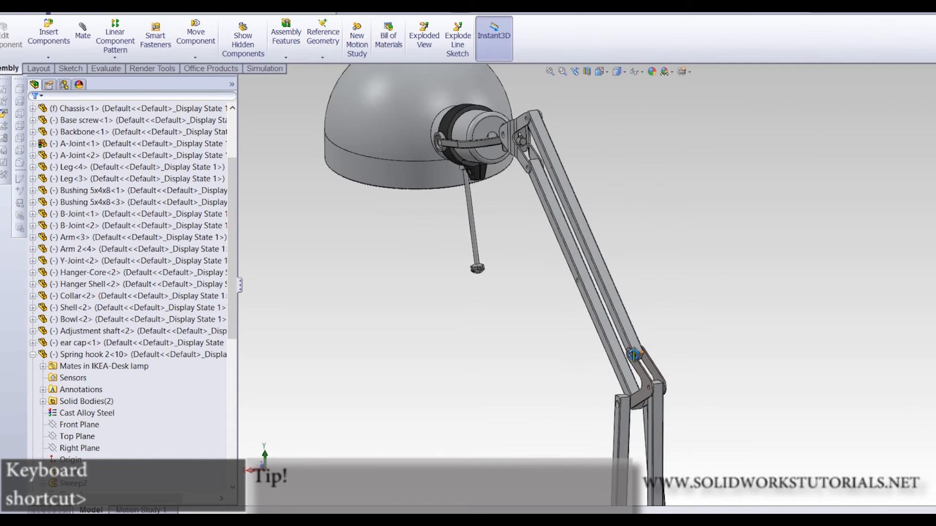
scroll(634, 312, "down", 2)
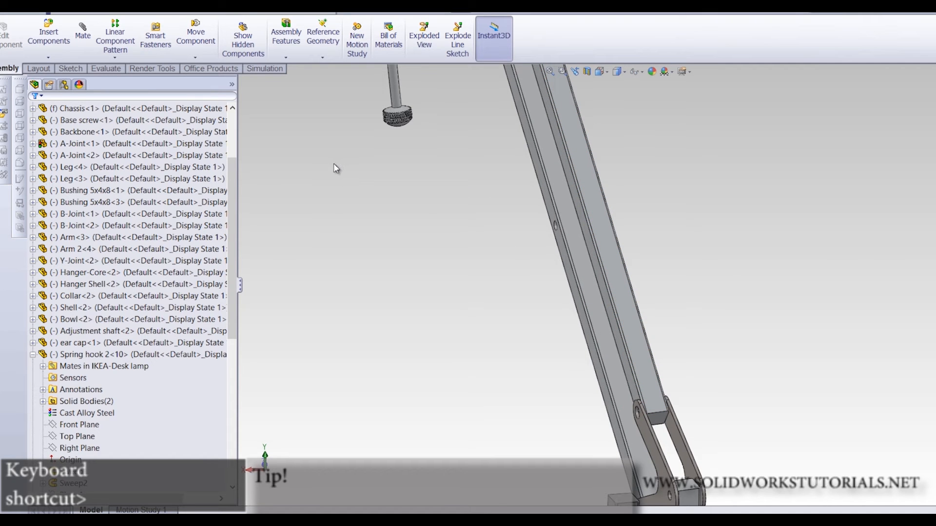
Insert an M3x27 pin into the assembly and place it beside the upper arm
left_click(50, 34)
scroll(115, 239, "down", 1)
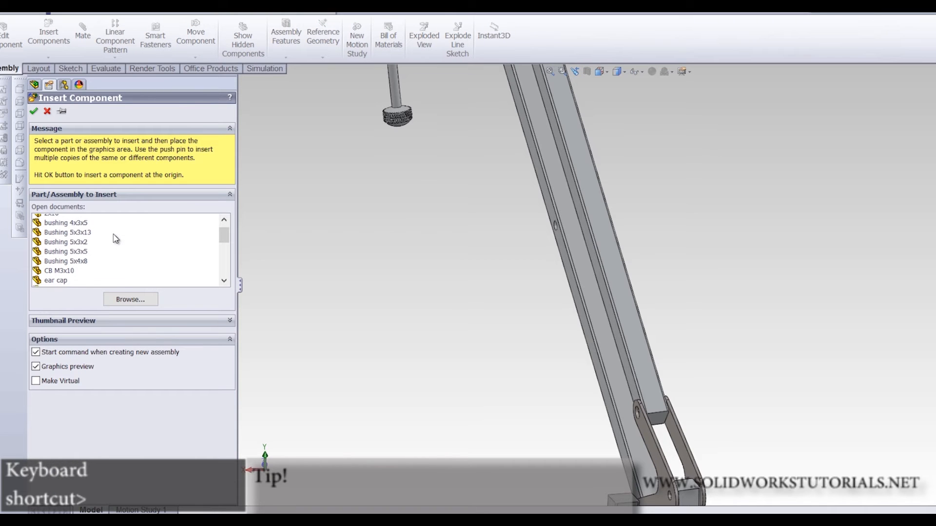
scroll(156, 257, "down", 5)
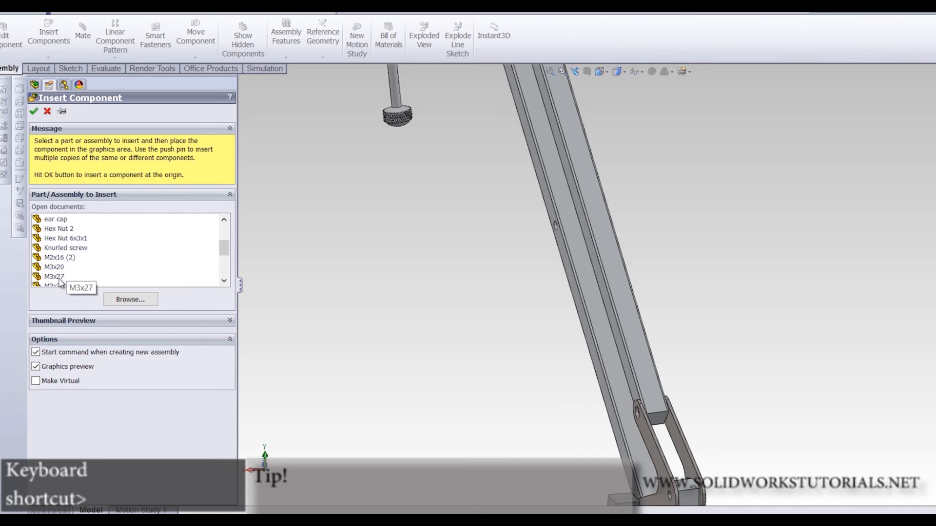
left_click(55, 276)
left_click(653, 178)
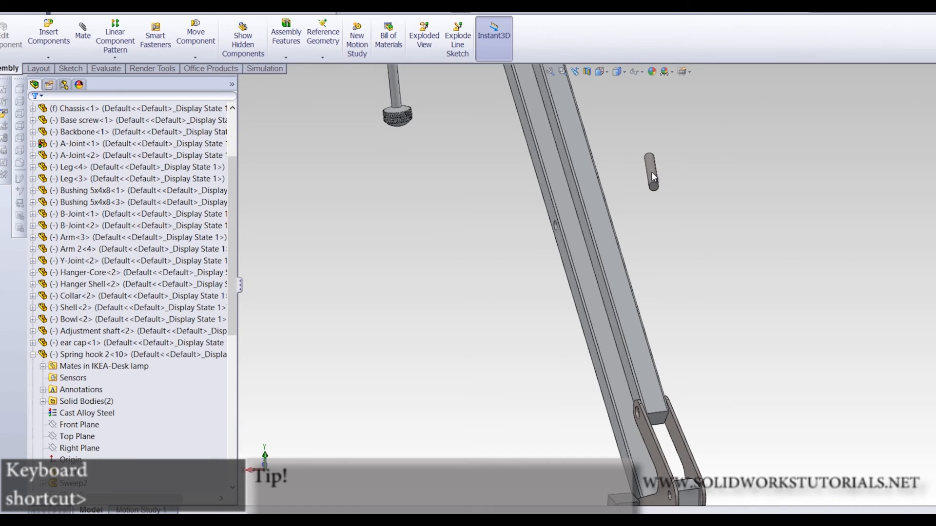
Mate the M3x27 pin concentric with the hole halfway along the Arm 2 bar
left_click(654, 178)
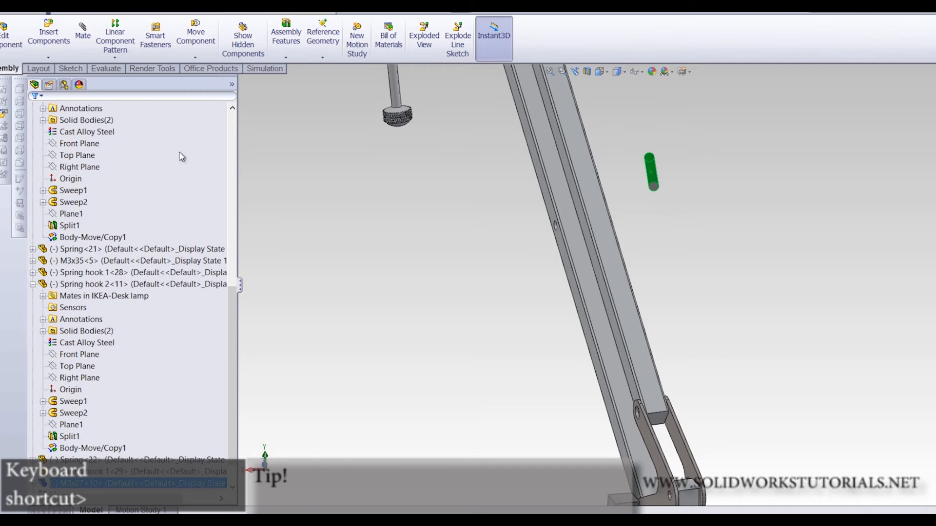
scroll(555, 223, "down", 7)
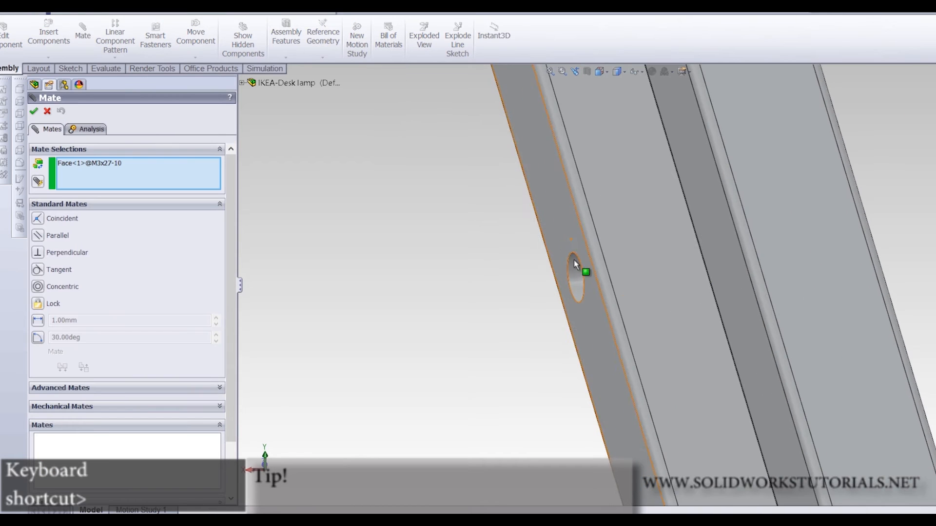
left_click(574, 280)
key("Return")
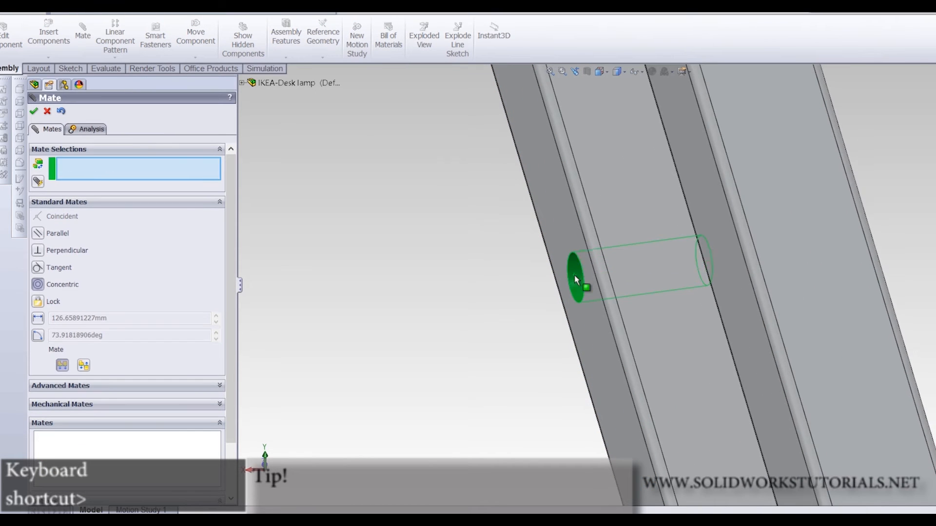
Slide the M3x27 pin along its hole until it protrudes on both sides of the arm bar
scroll(570, 277, "up", 5)
scroll(571, 277, "up", 3)
scroll(652, 276, "down", 4)
left_click_drag(768, 218, 596, 228)
scroll(554, 276, "up", 2)
scroll(556, 279, "up", 5)
scroll(555, 273, "down", 7)
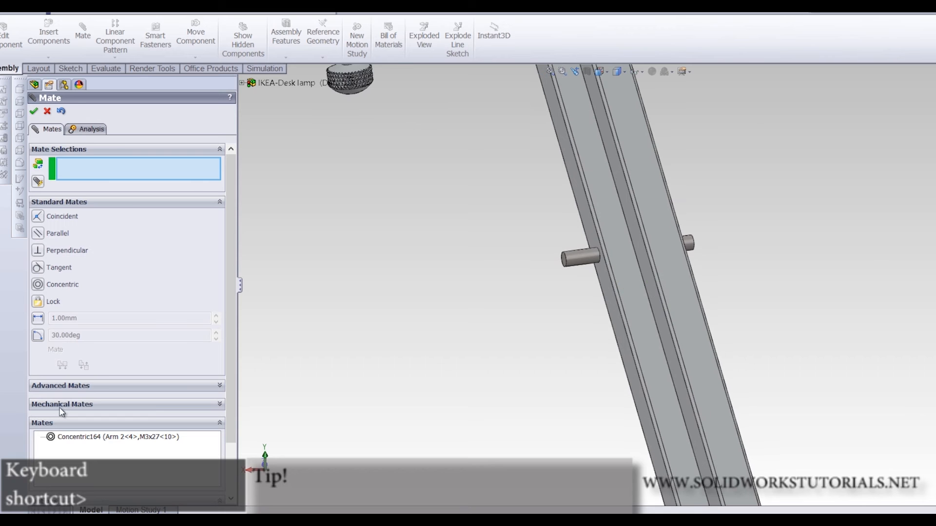
Centre the pin on the Arm 2 bar with a Width mate between the pin's end faces and the bar's side faces
left_click(72, 386)
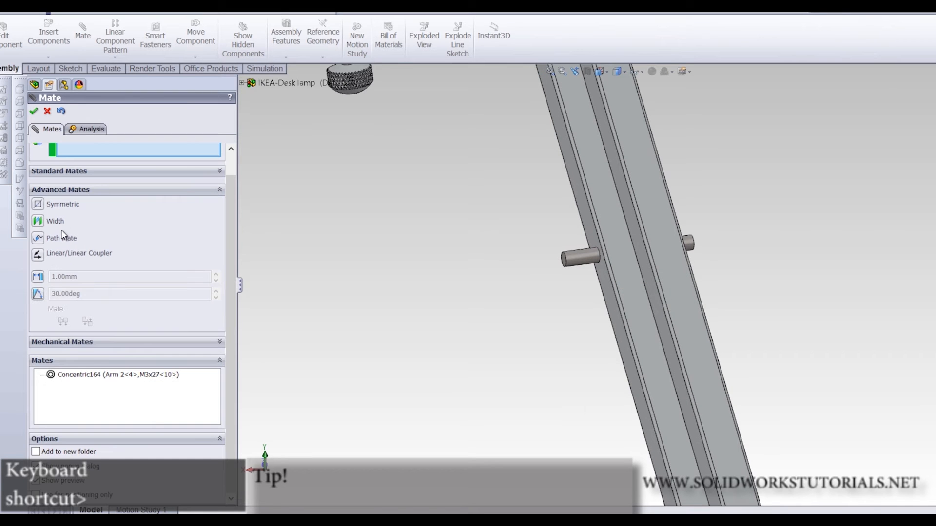
left_click(38, 221)
scroll(724, 273, "down", 5)
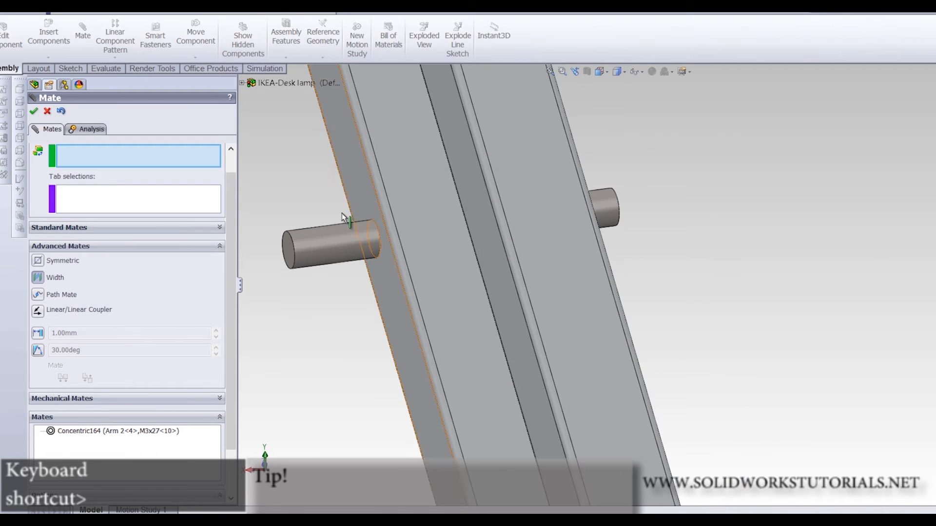
left_click(289, 259)
middle_click_drag(698, 230, 641, 208)
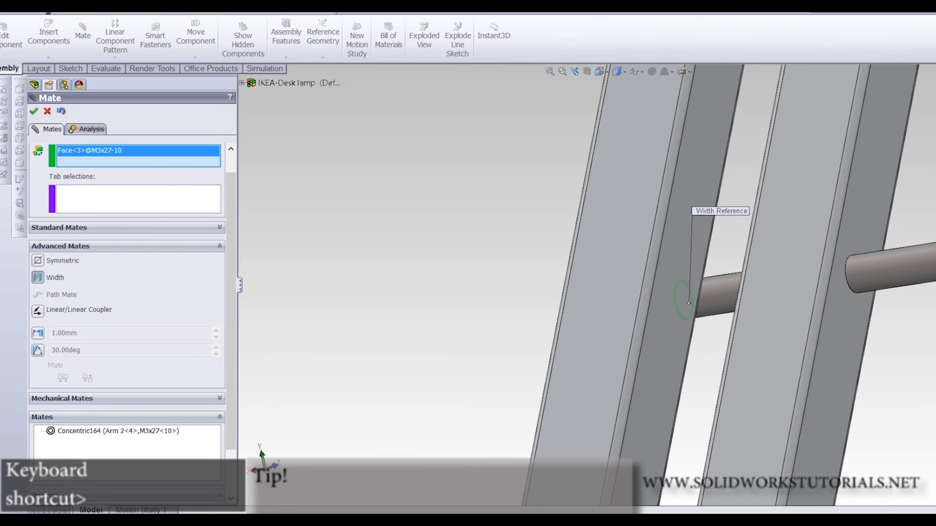
left_click(933, 261)
left_click(146, 202)
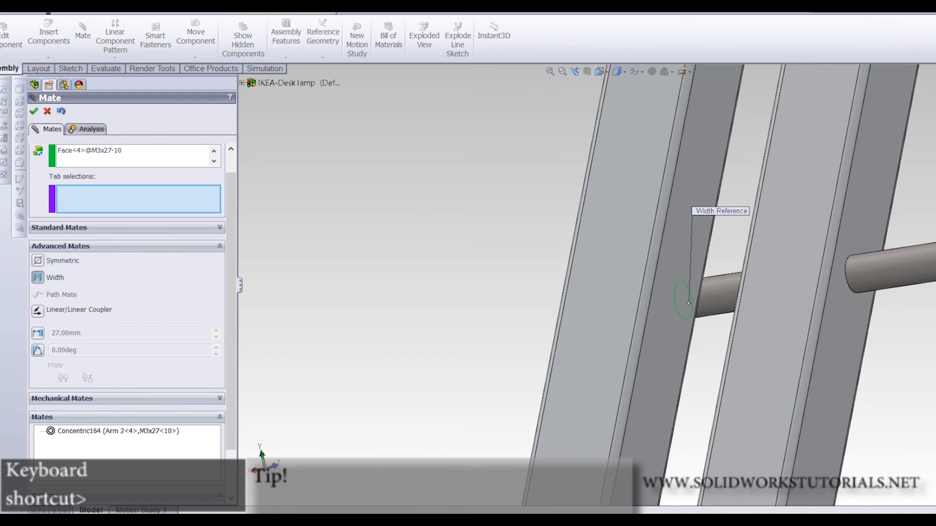
left_click(886, 223)
middle_click_drag(794, 209, 518, 216)
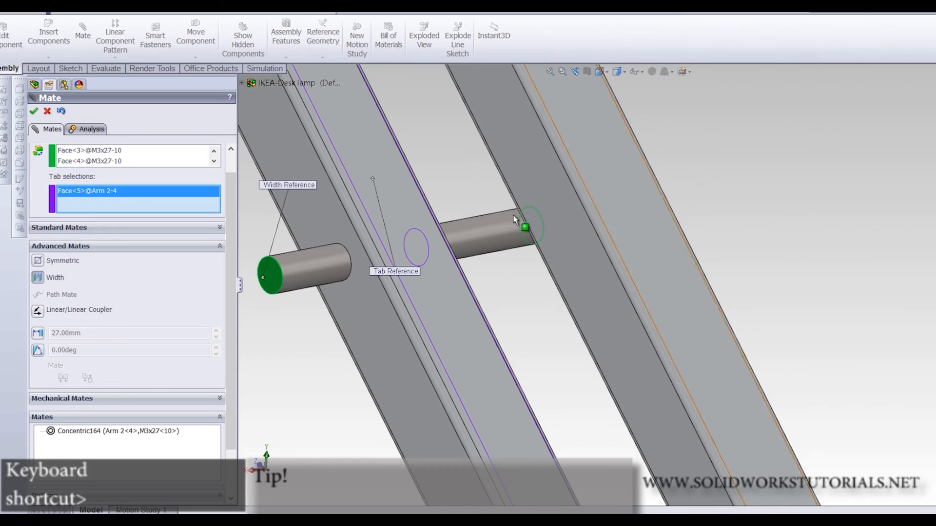
left_click(318, 221)
scroll(319, 221, "up", 11)
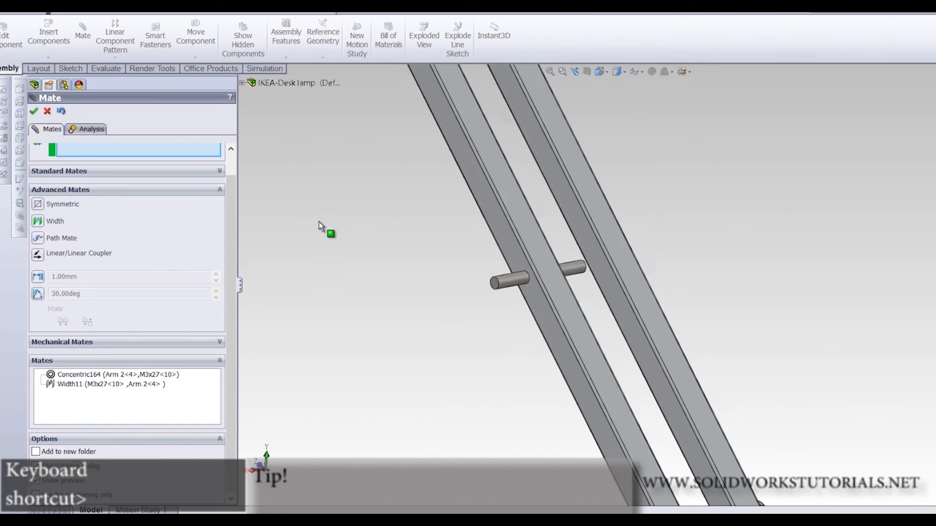
right_click(669, 351)
Place a copy of the M3x27 pin beside the lower end of the arm
scroll(668, 351, "down", 5)
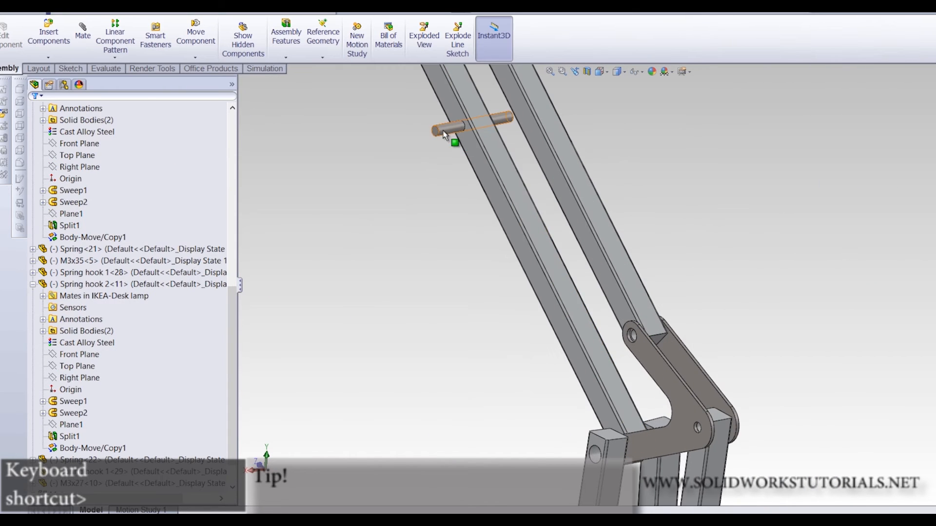
left_click_drag(444, 135, 668, 236)
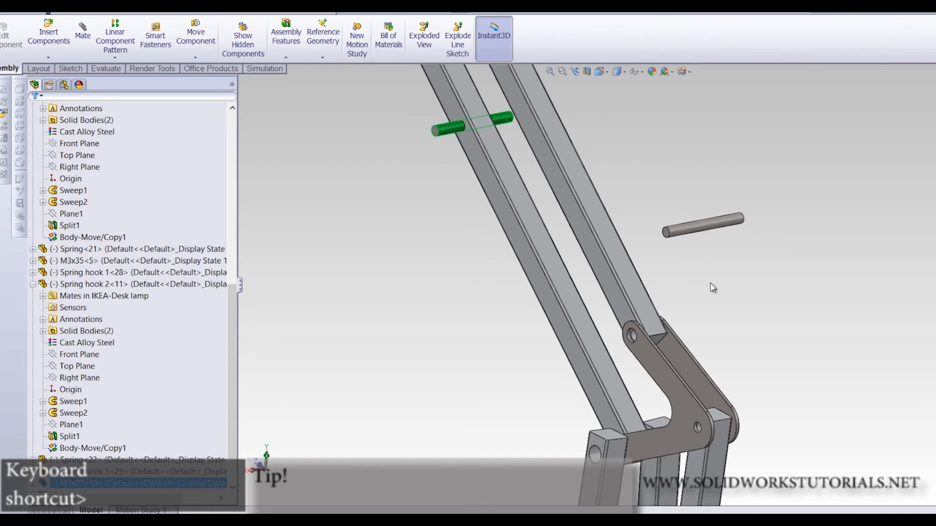
scroll(666, 234, "down", 3)
Mate the copied pin concentric with the upper hole of the joint plate at the arm's lower end
left_click(672, 228)
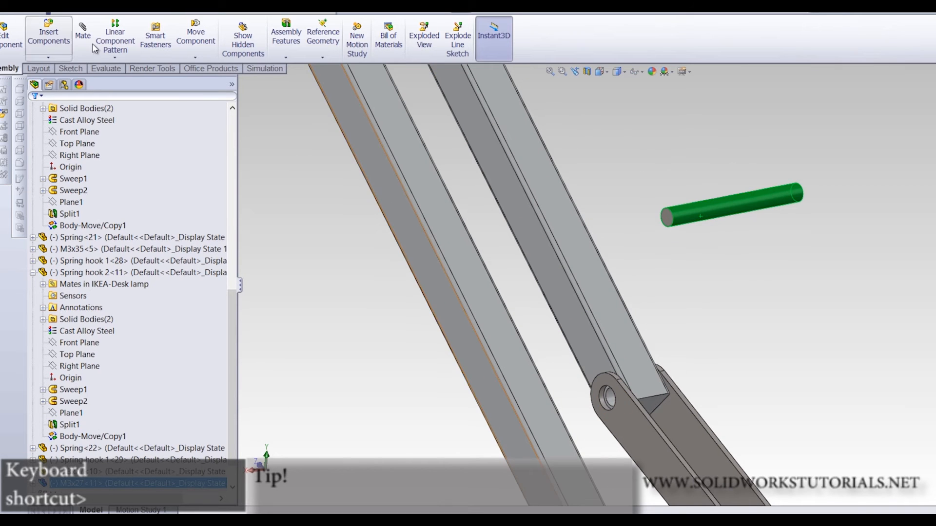
left_click(745, 289)
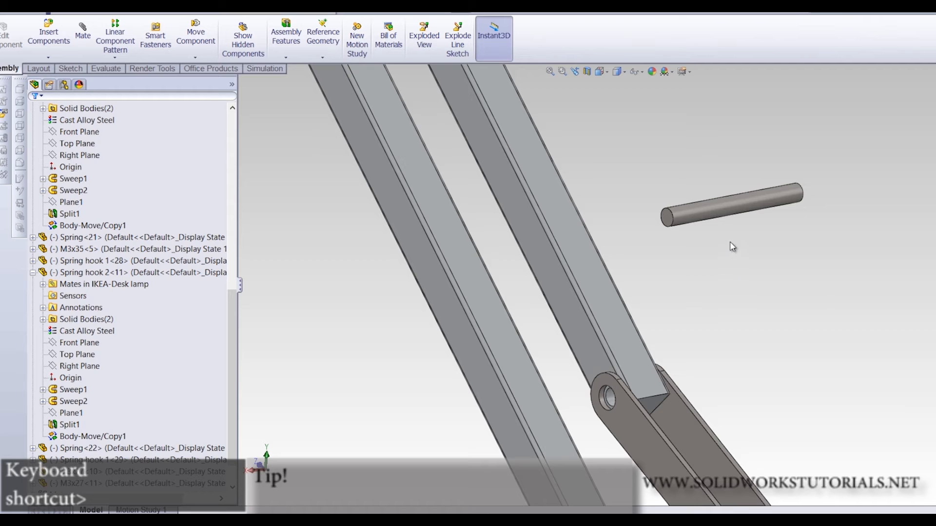
left_click_drag(721, 215, 617, 404)
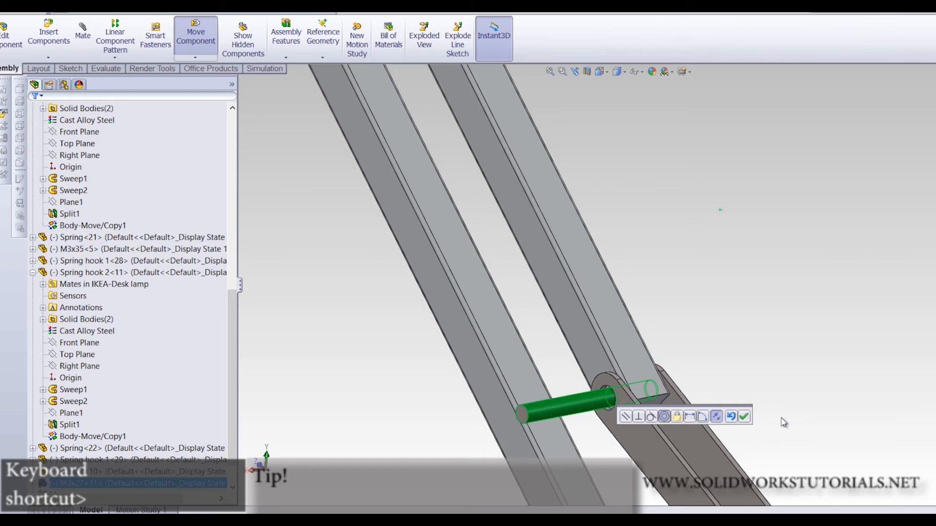
left_click(744, 418)
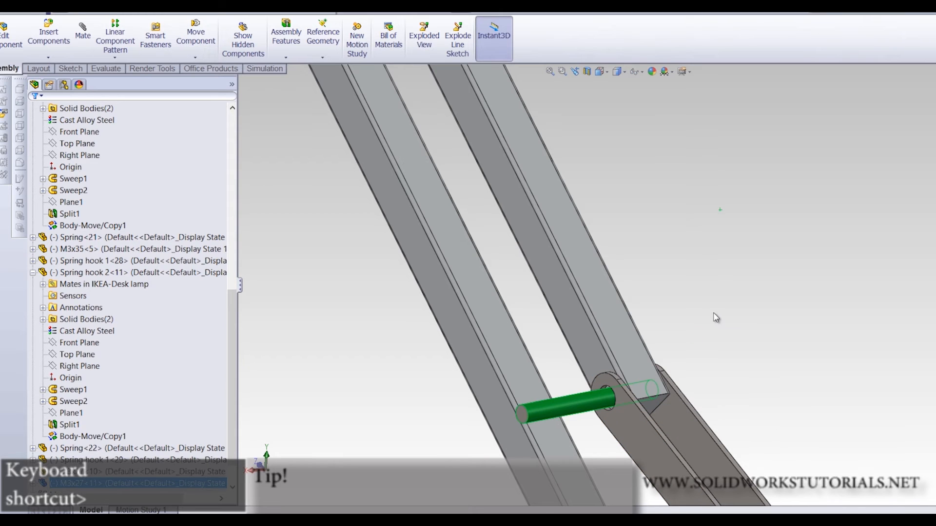
Add a coincident mate between the matching end faces of the two M3x27 pins
key("z")
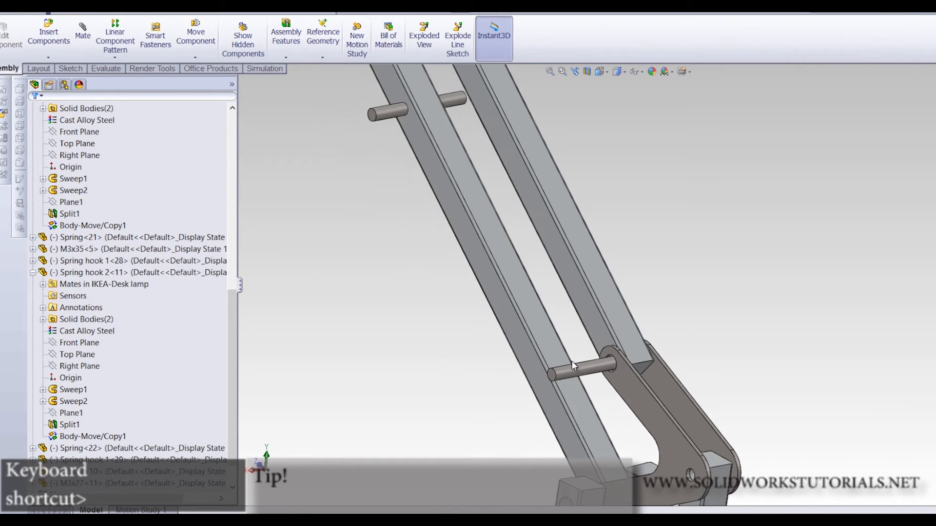
left_click(373, 116)
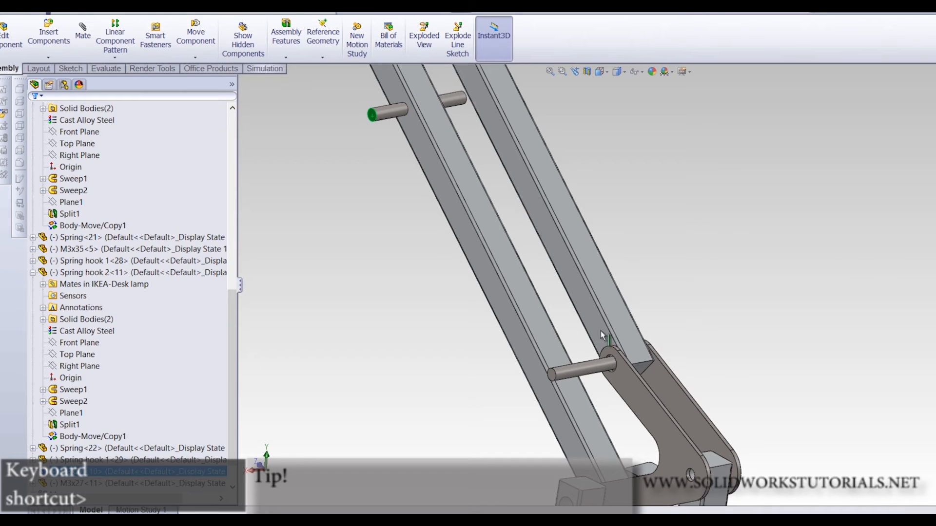
left_click(551, 380, "ctrl")
scroll(561, 379, "down", 3)
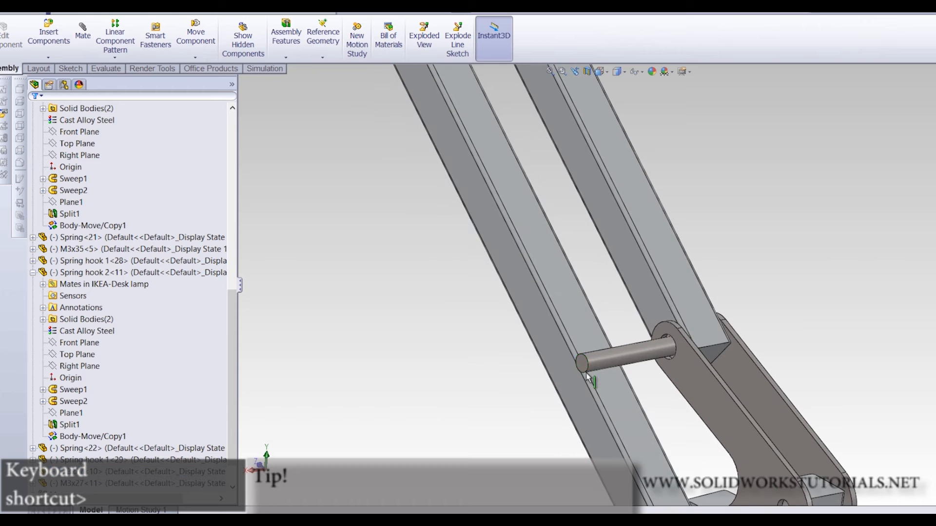
scroll(581, 377, "down", 4)
left_click(604, 344)
scroll(515, 408, "up", 5)
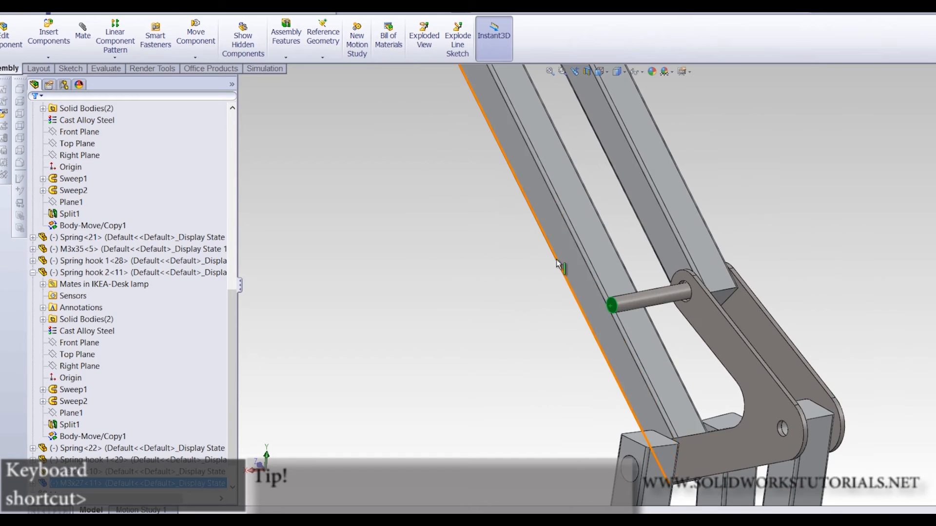
scroll(557, 259, "up", 3)
scroll(539, 146, "down", 6)
left_click(467, 228, "ctrl")
scroll(467, 227, "up", 2)
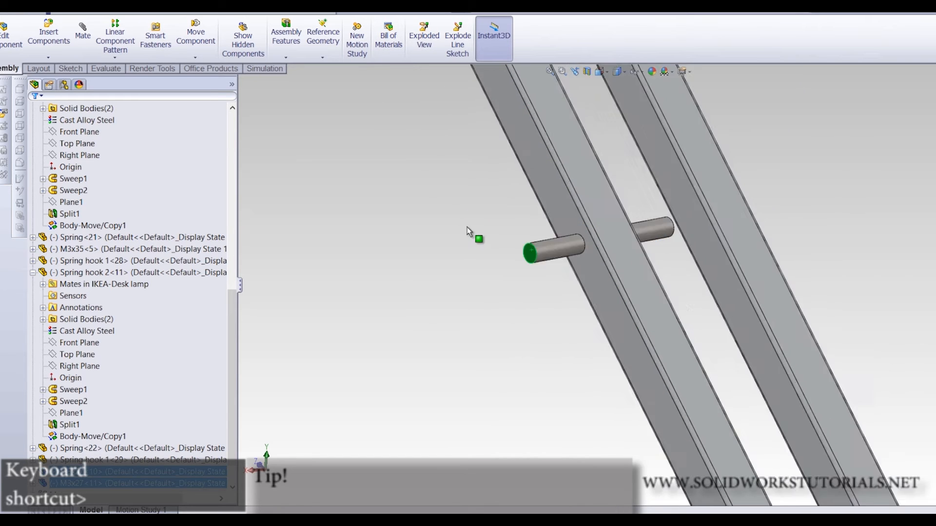
scroll(467, 231, "up", 4)
scroll(509, 220, "down", 1)
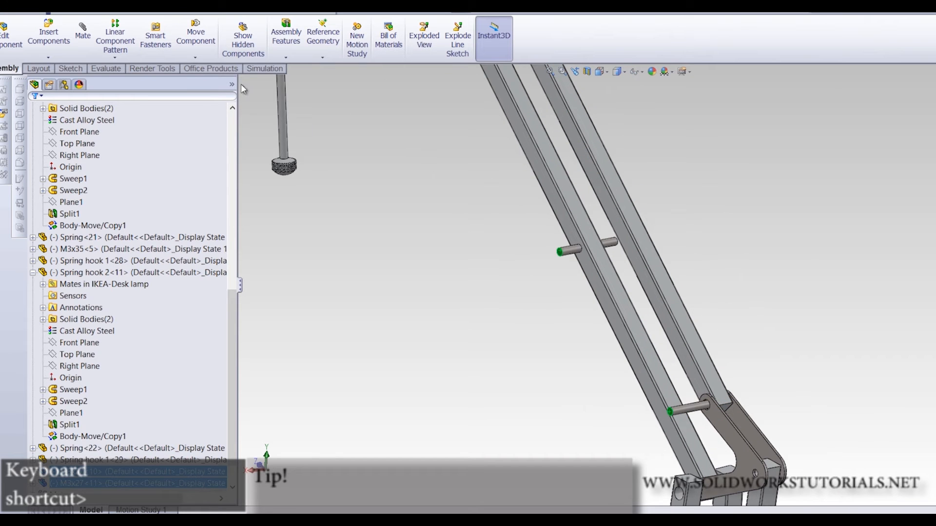
left_click(83, 31)
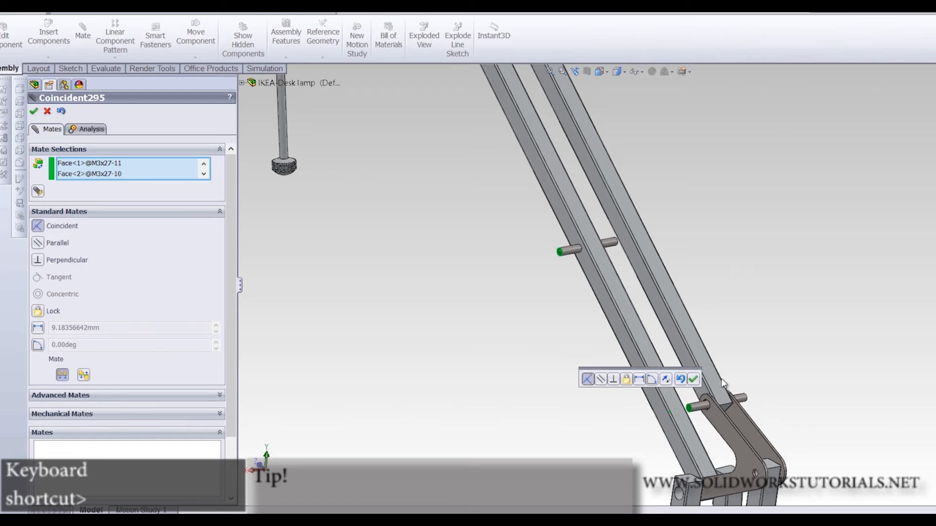
left_click(693, 380)
Pull on both M3x27 pins to check that they are held in place, and finish mating
middle_click_drag(697, 386, 734, 398)
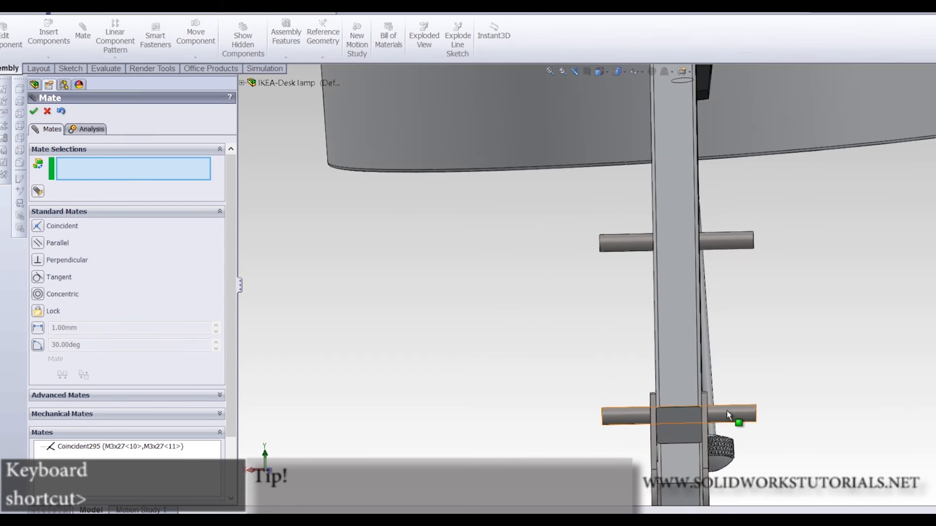
left_click(728, 415)
left_click_drag(791, 409, 734, 387)
mouse_move(744, 247)
left_mouse_down()
mouse_move(826, 243)
mouse_move(760, 246)
left_mouse_up()
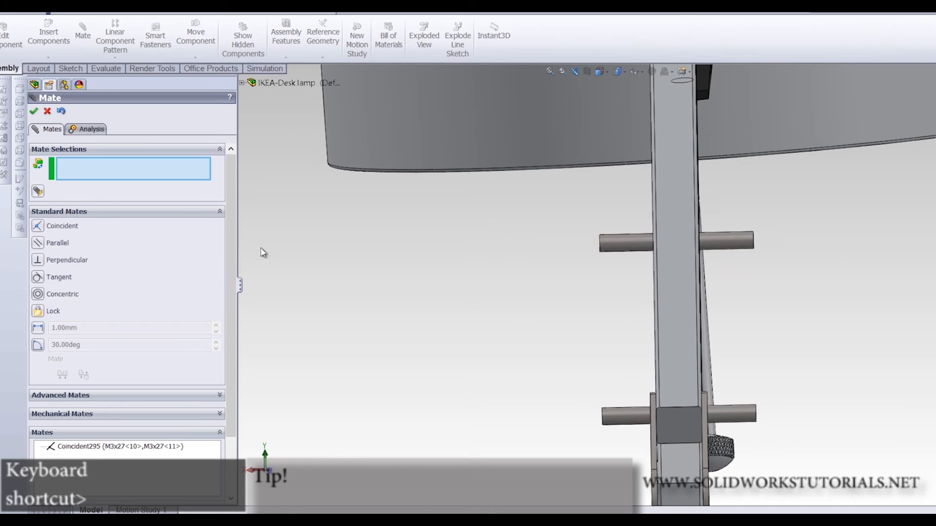
left_click(35, 112)
Insert a bushing 4x3x5 beside the lower M3x27 pin at the joint plate
scroll(424, 291, "up", 5)
middle_click_drag(676, 320, 671, 356)
scroll(584, 260, "down", 2)
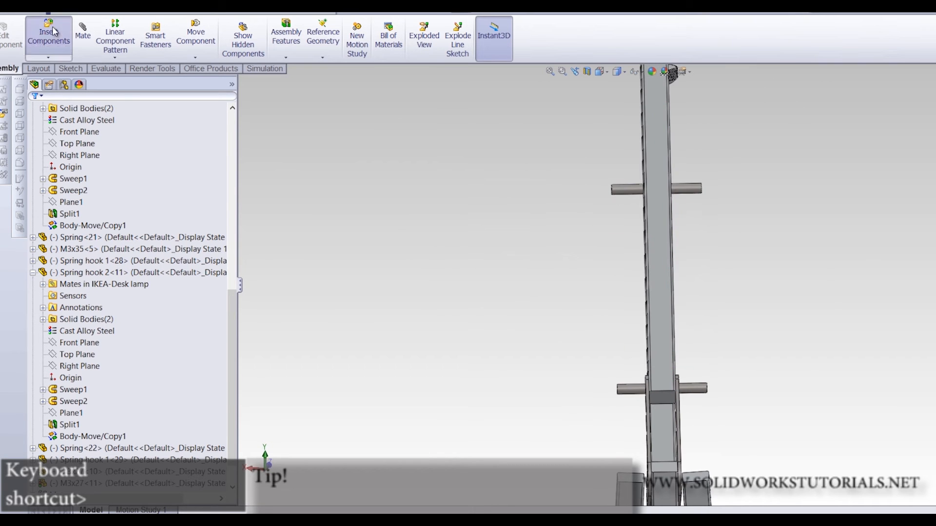
left_click(48, 35)
left_click(92, 230)
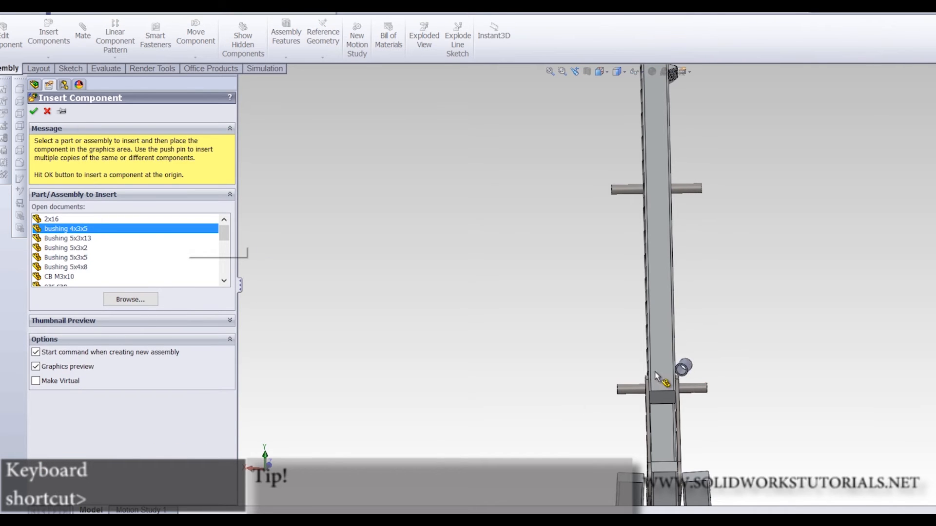
left_click(589, 372)
Insert a Bushing 5x3x5 beside the upper pin and place copies of both bushing types on the arms' other side
left_click(51, 39)
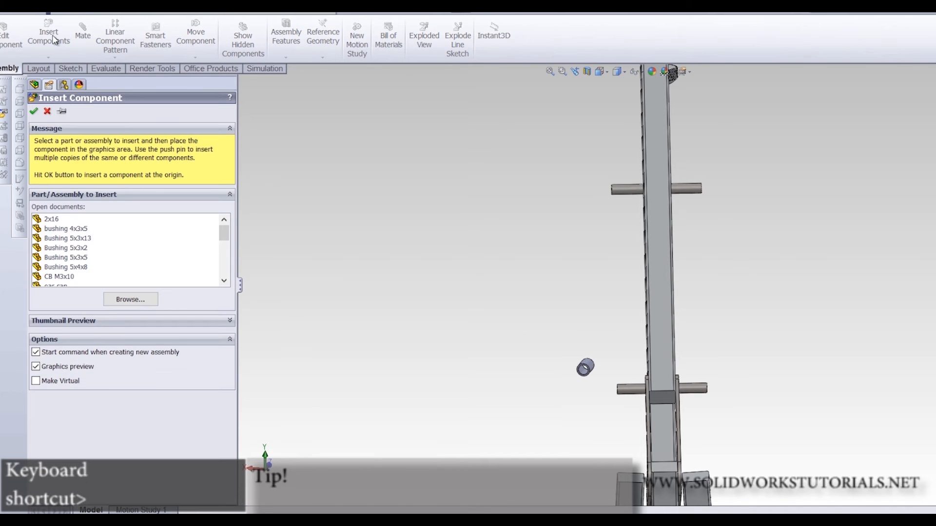
left_click(69, 258)
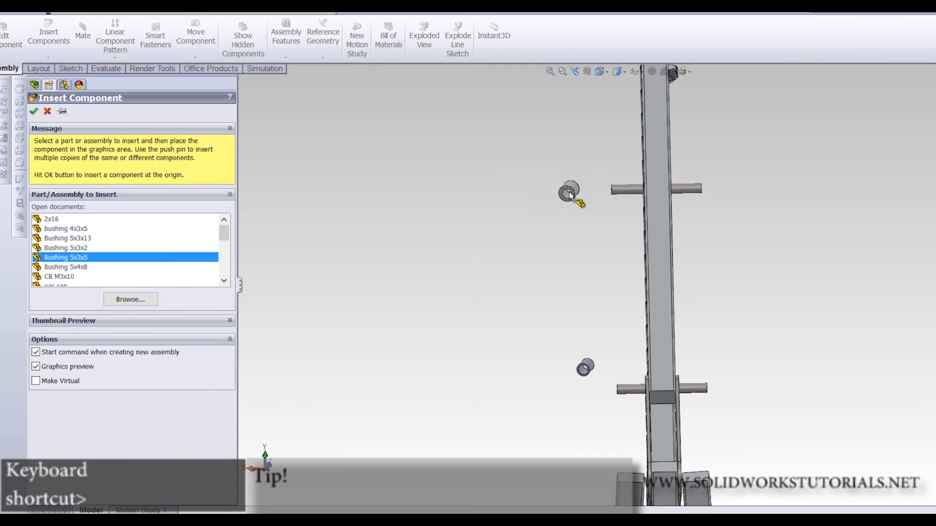
left_click(570, 191)
left_click_drag(573, 188, 667, 184, "ctrl")
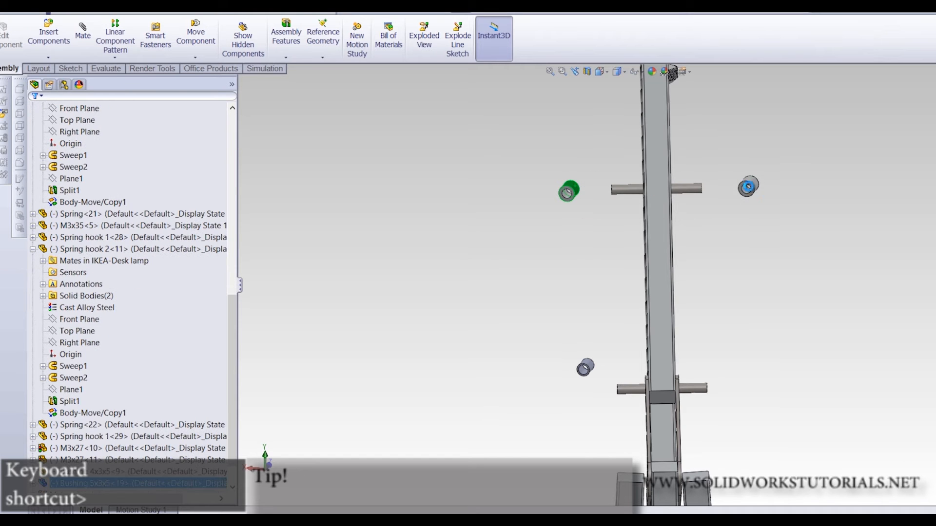
left_click(590, 361, "ctrl")
left_click(738, 423)
Mate both 4x3x5 bushings concentric with the lower M3x27 pin
scroll(707, 388, "down", 5)
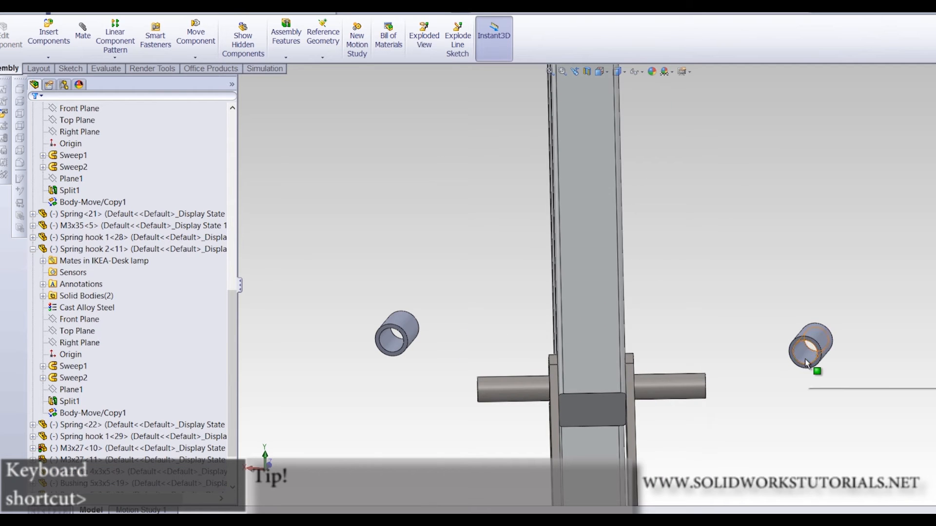
left_click(805, 363)
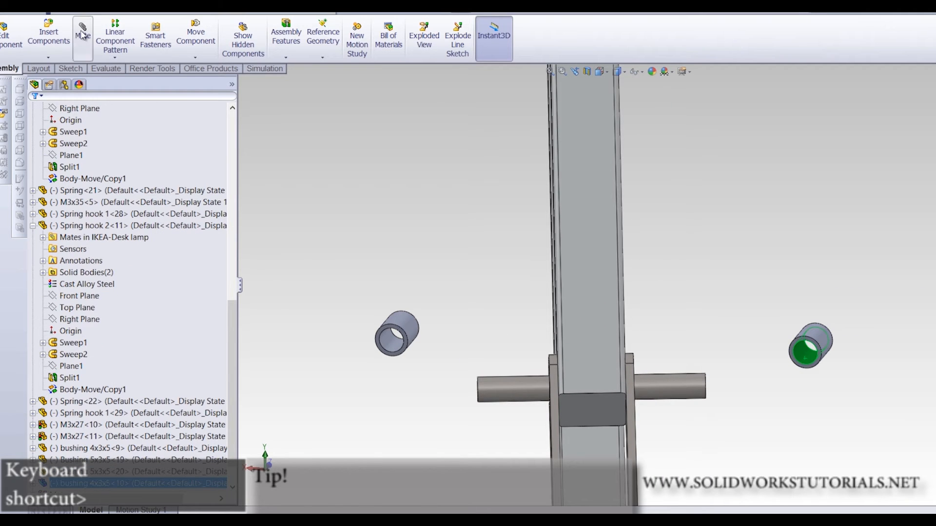
left_click(678, 393)
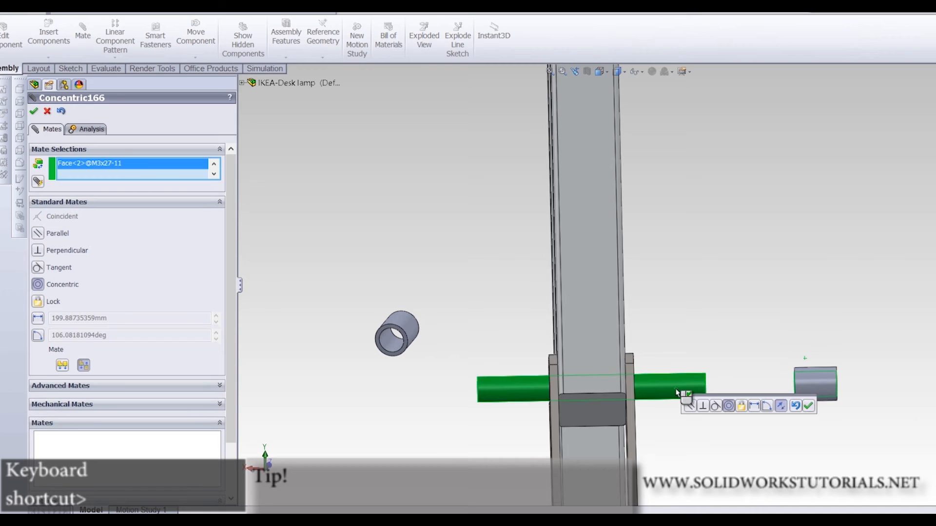
left_click(812, 407)
left_click(392, 347)
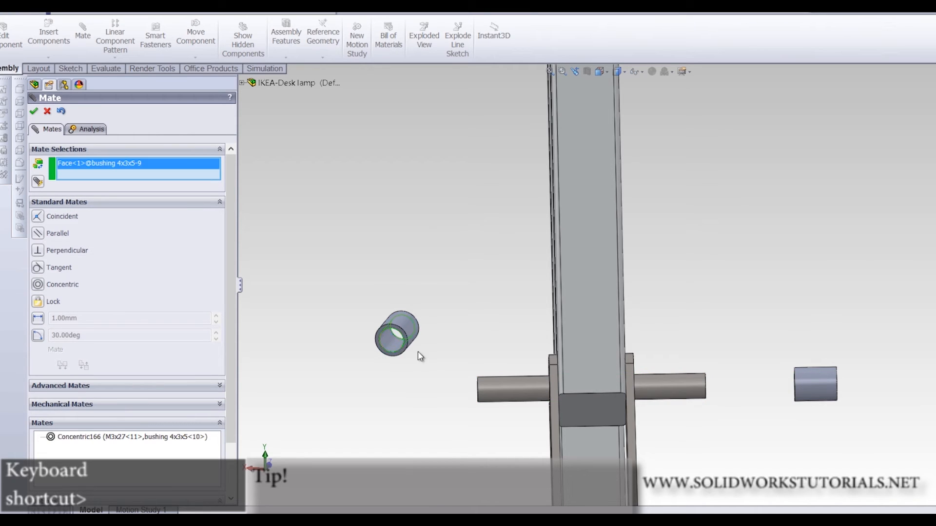
left_click(529, 398)
left_click(658, 411)
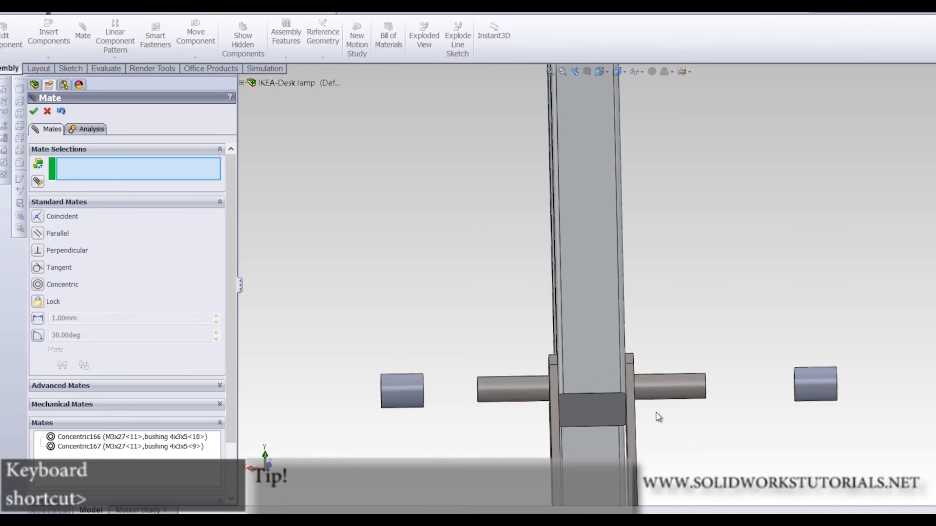
Mate the bore of the first Bushing 5x3x5 concentric with the upper M3x27 pin
scroll(661, 397, "up", 3)
scroll(585, 209, "down", 3)
scroll(454, 174, "down", 4)
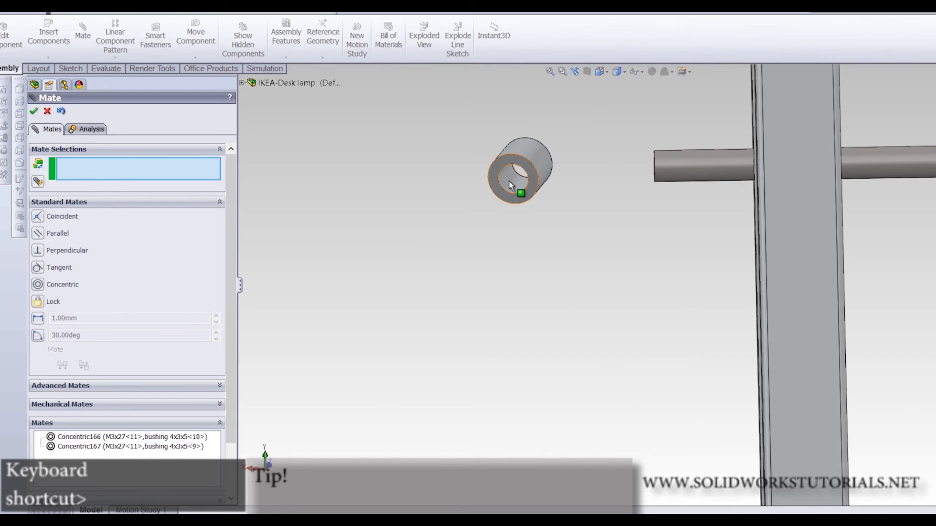
left_click(509, 186)
left_click(707, 166)
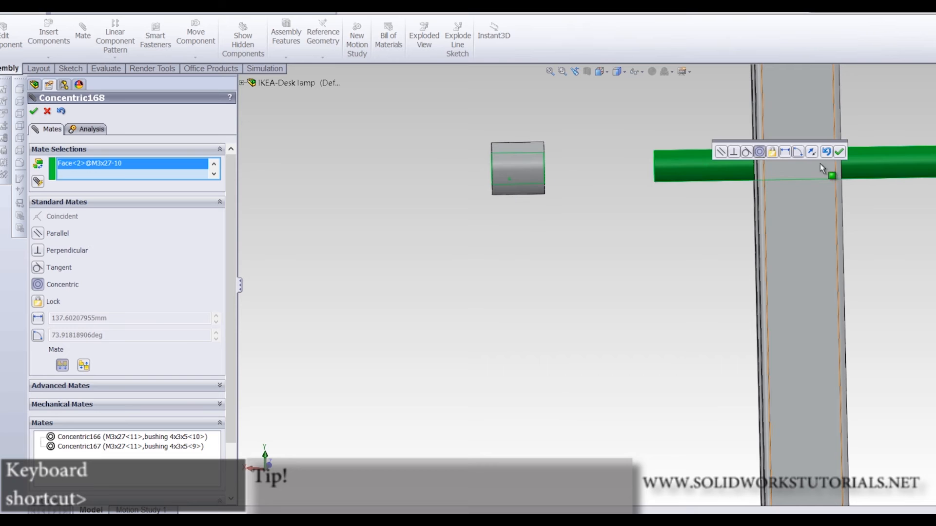
left_click(839, 152)
Mate the copied Bushing 5x3x5 on the arm's other side concentric with the upper M3x27 pin
scroll(826, 200, "up", 3)
scroll(676, 319, "down", 3)
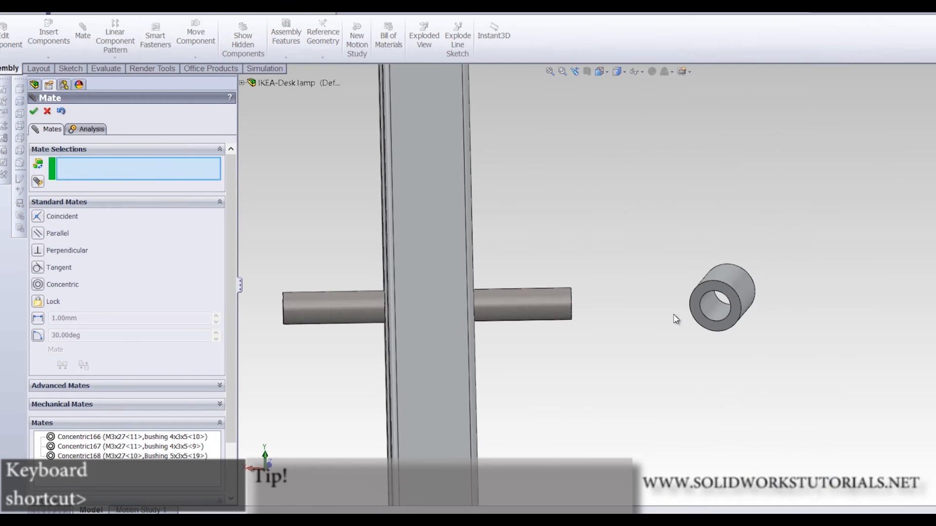
left_click(711, 313)
left_click(543, 308)
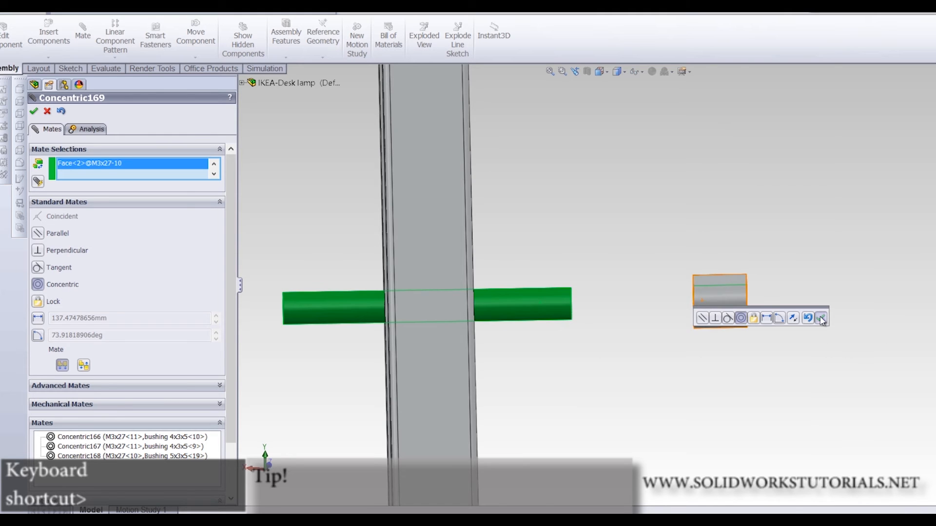
left_click(821, 319)
Make the inner end face of the first Bushing 5x3x5 coincident with the adjacent side face of Arm 2
scroll(717, 321, "up", 2)
scroll(388, 275, "down", 4)
middle_click_drag(398, 295, 384, 295)
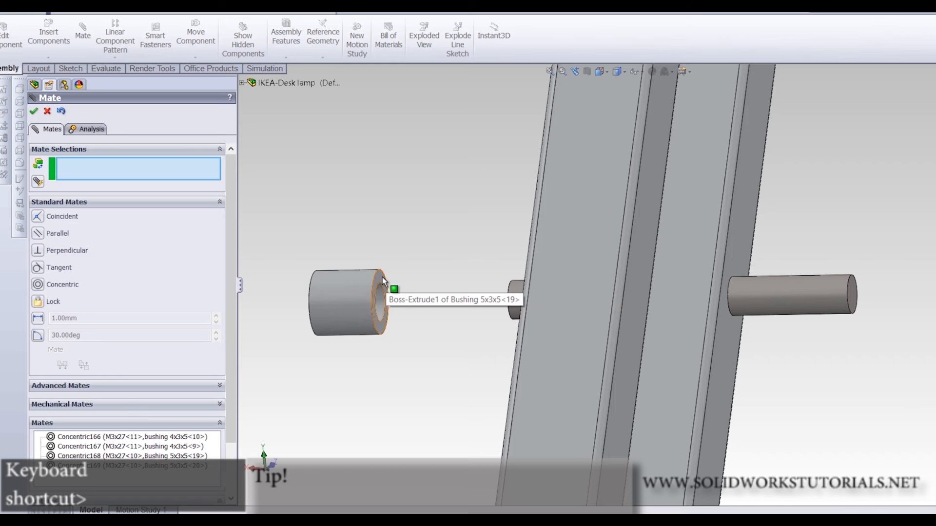
left_click(382, 277)
middle_click_drag(418, 284, 394, 277)
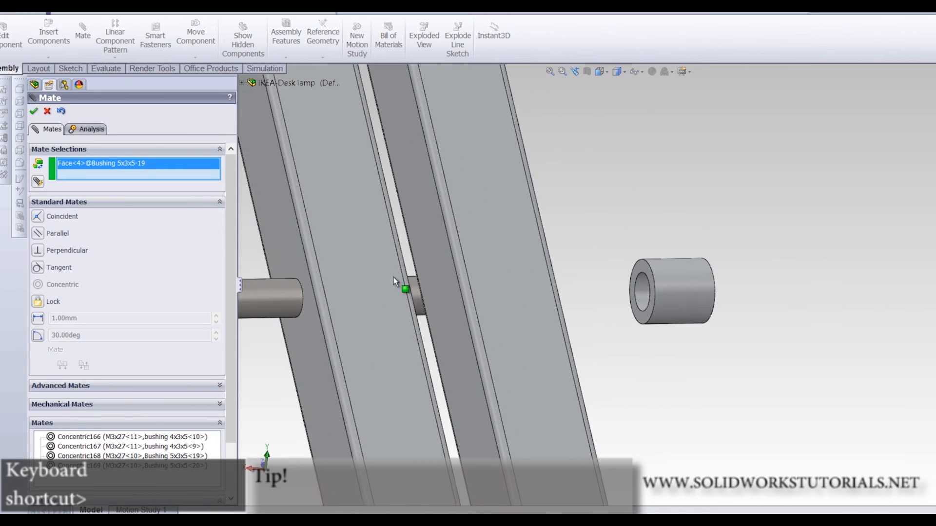
left_click(300, 260)
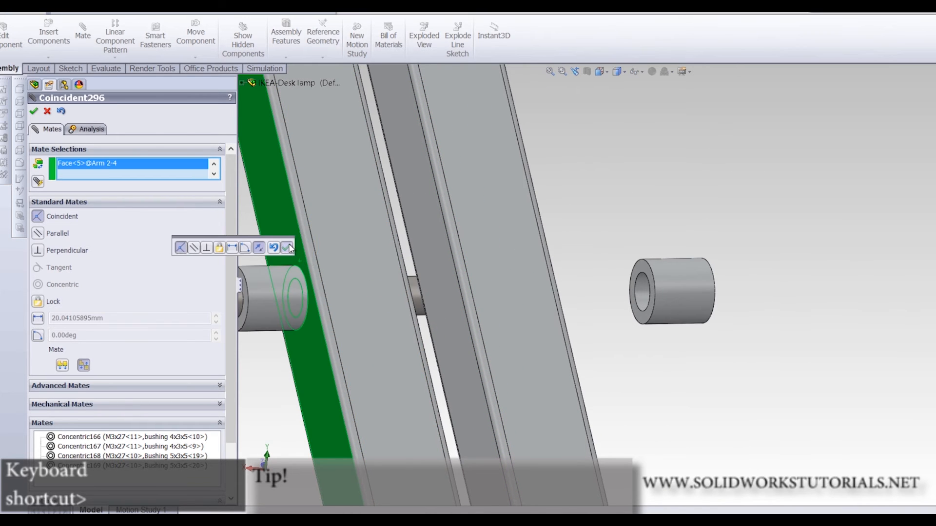
left_click(287, 248)
Make the inner end face of the copied Bushing 5x3x5 coincident with the opposite side face of Arm 2
left_click(645, 272)
key("Tab")
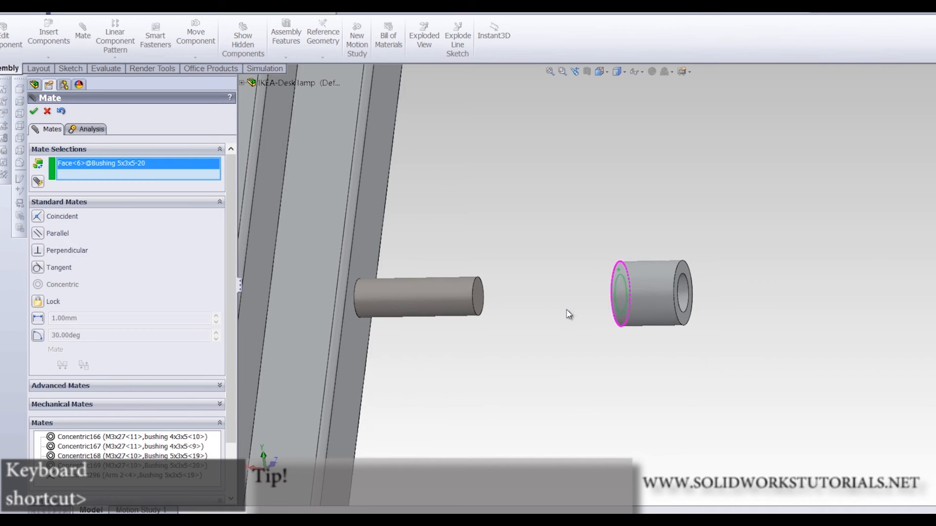
left_click(366, 241)
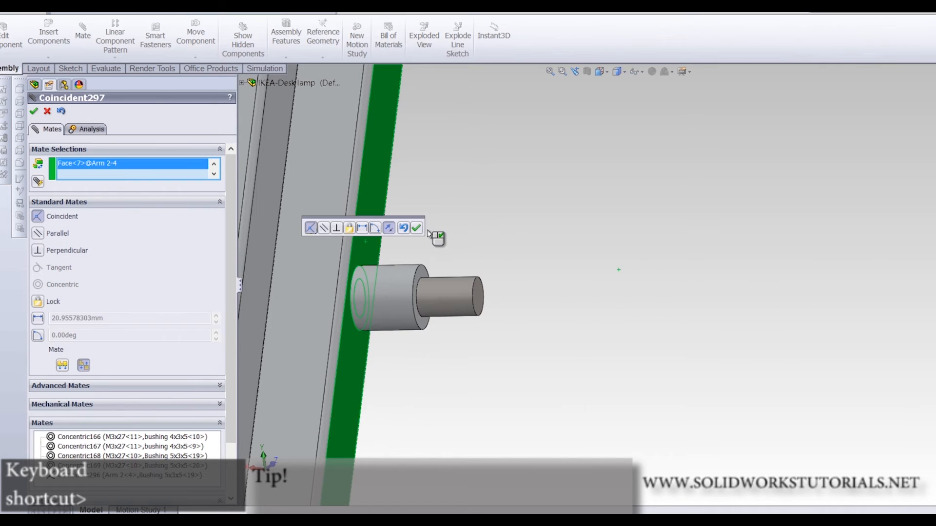
left_click(415, 229)
Add a coincident mate between the Arm's side face and the inner end face of the copied bushing 4x3x5
scroll(476, 259, "up", 6)
scroll(613, 385, "down", 8)
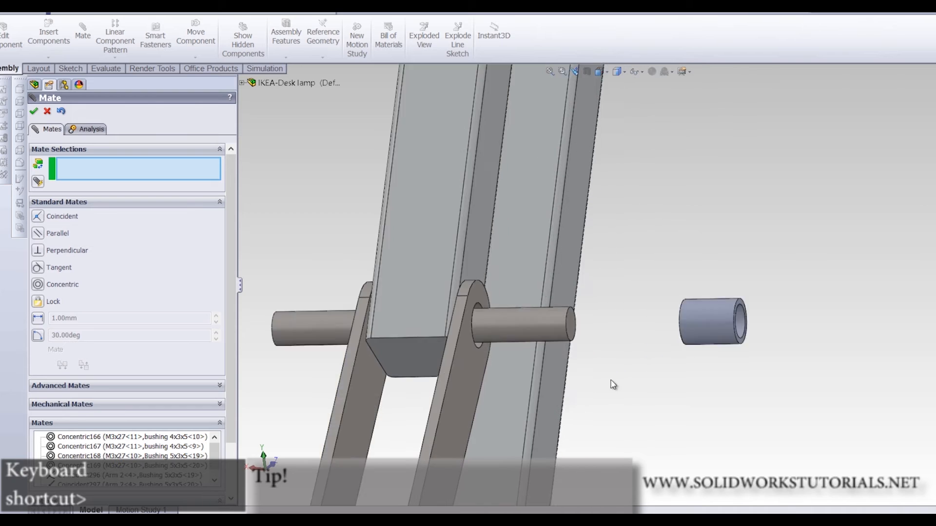
left_click(418, 217)
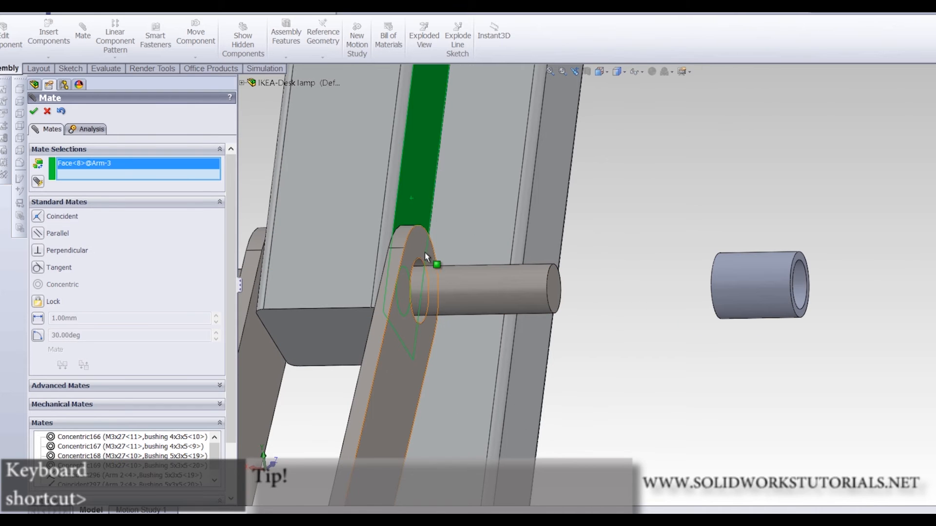
middle_click_drag(566, 317, 618, 322)
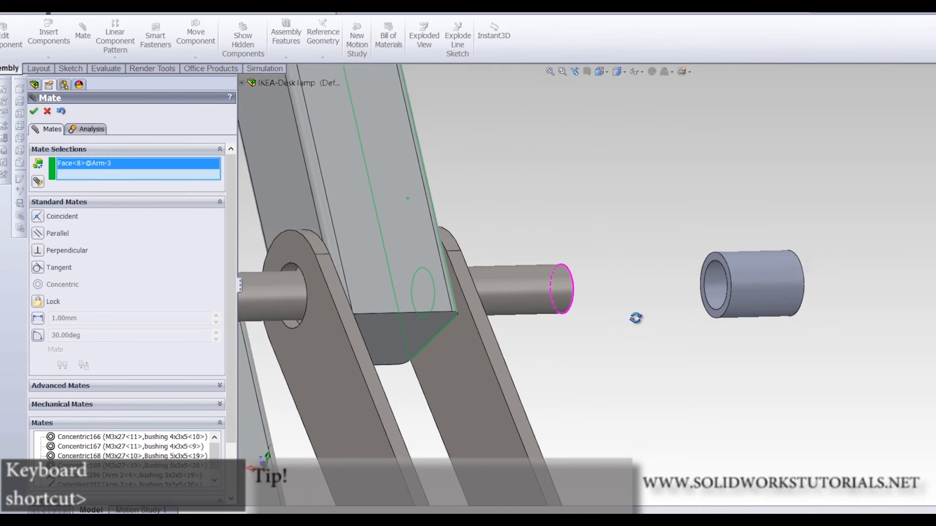
scroll(690, 274, "down", 7)
left_click(709, 214)
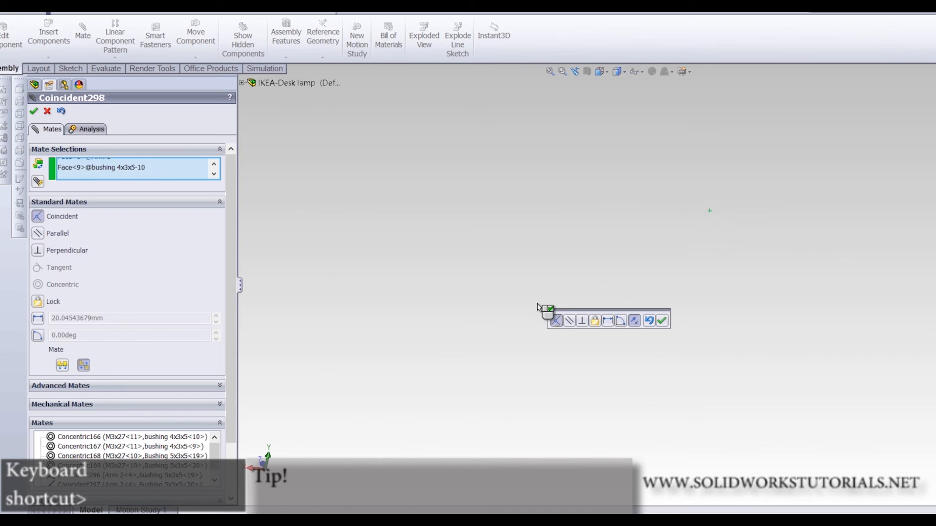
middle_click_drag(502, 310, 363, 318)
scroll(361, 318, "up", 5)
scroll(359, 278, "down", 4)
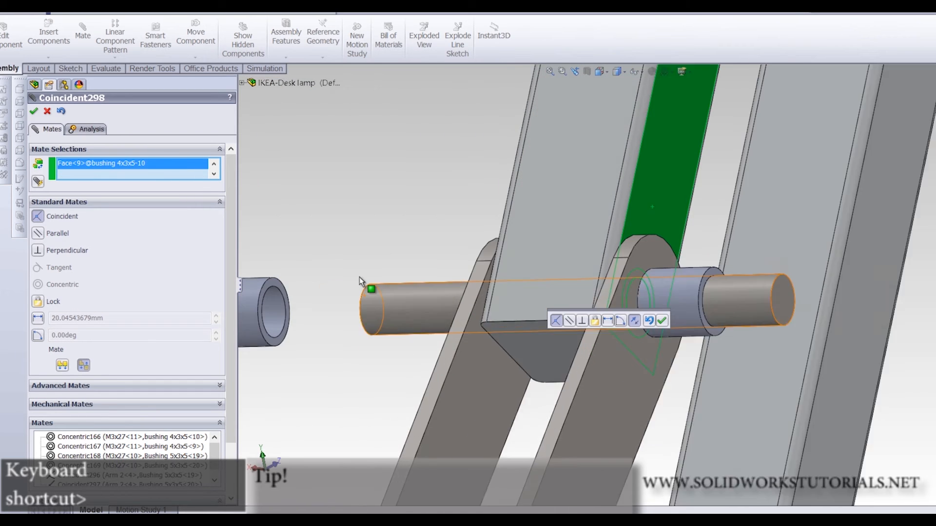
left_click(663, 322)
Make the remaining bushing 4x3x5's inner end face coincident with the Arm's opposite side face, and finish mating
scroll(646, 331, "up", 4)
middle_click_drag(520, 316, 600, 303)
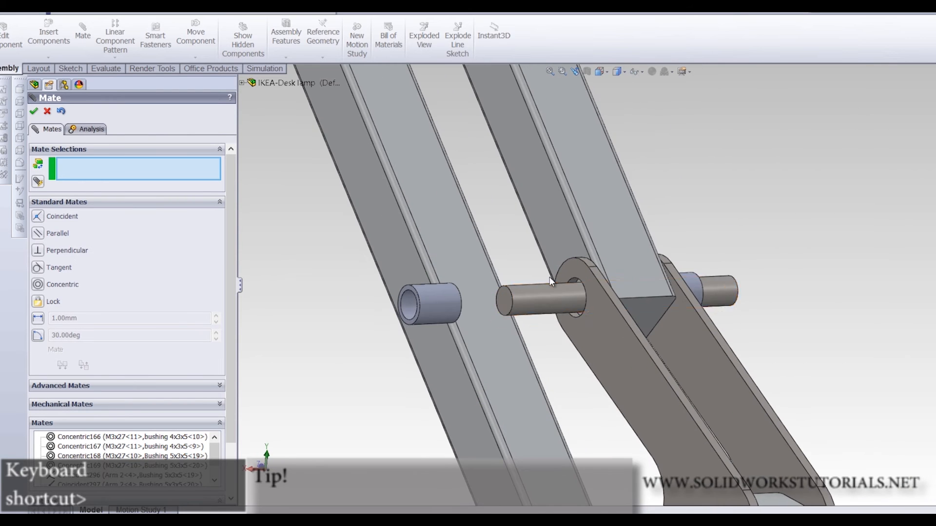
middle_click_drag(550, 281, 596, 230)
left_click(596, 228)
middle_click_drag(466, 340, 405, 328)
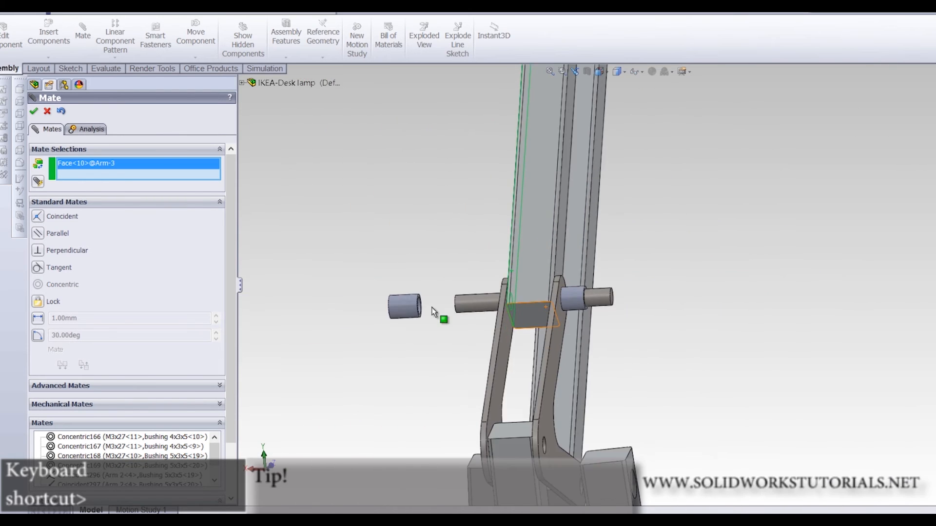
scroll(404, 328, "down", 6)
left_click(430, 224)
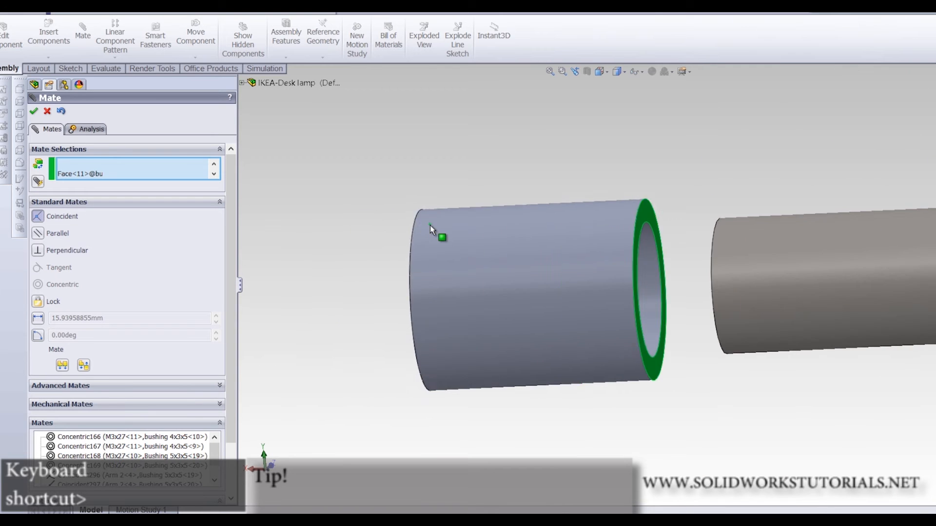
middle_click_drag(644, 290, 668, 299)
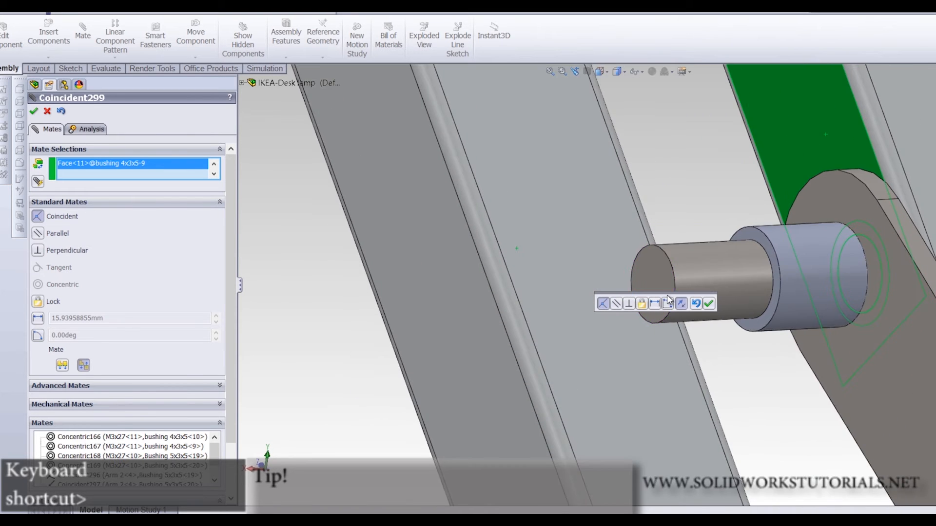
left_click(708, 304)
scroll(648, 339, "up", 6)
scroll(701, 305, "down", 3)
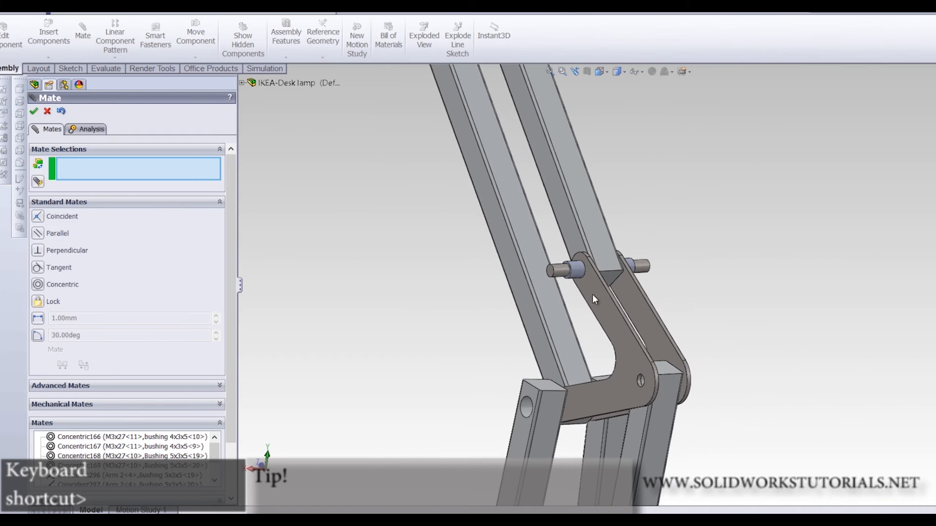
left_click(33, 112)
Insert a Spring hook 1 beside the upper M3x27 pin
scroll(490, 340, "up", 5)
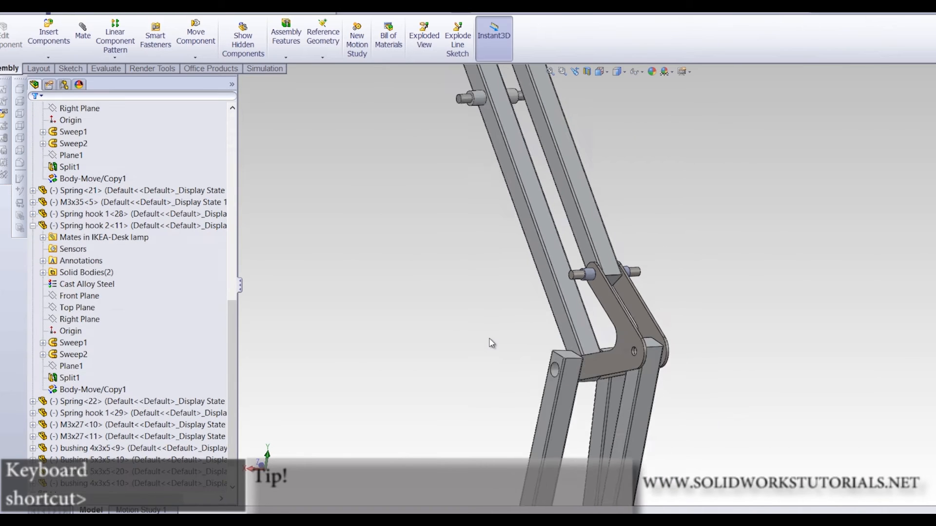
scroll(542, 295, "down", 1)
scroll(677, 206, "down", 2)
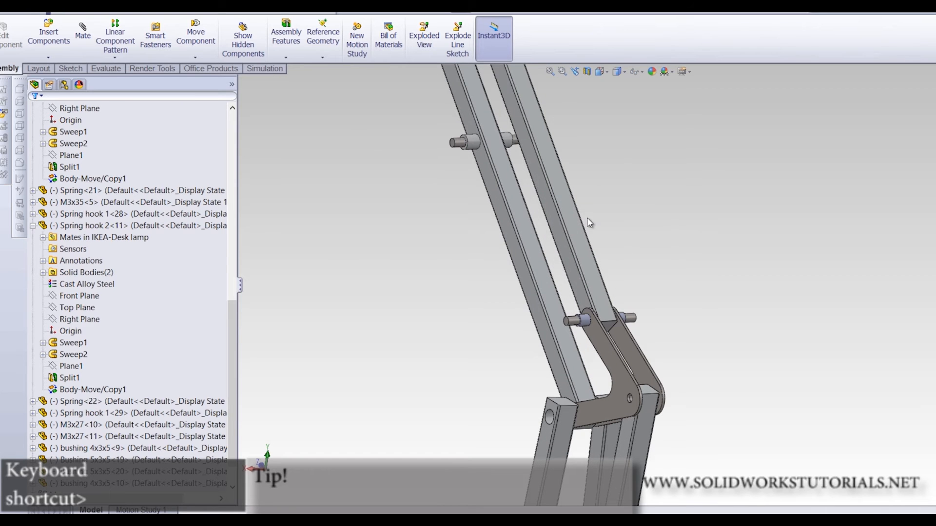
left_click(49, 39)
left_click_drag(226, 233, 218, 288)
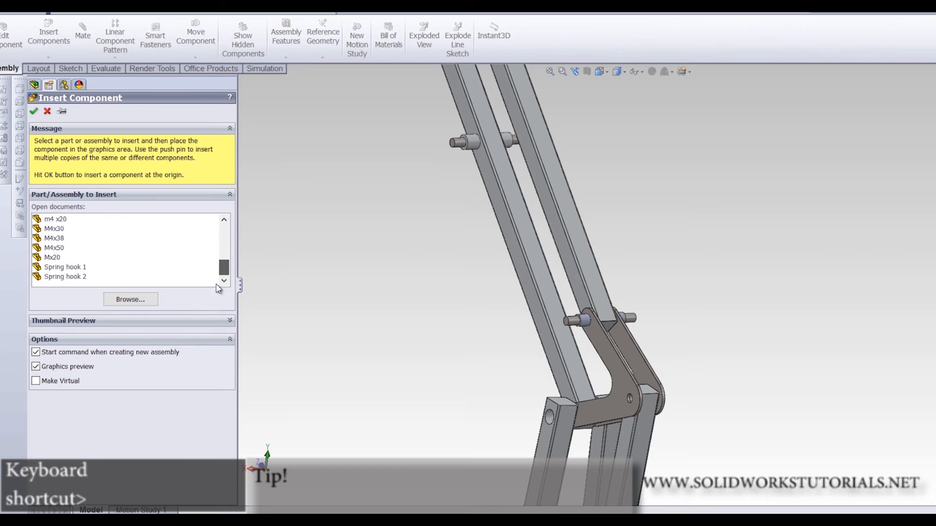
left_click(82, 268)
left_click(436, 167)
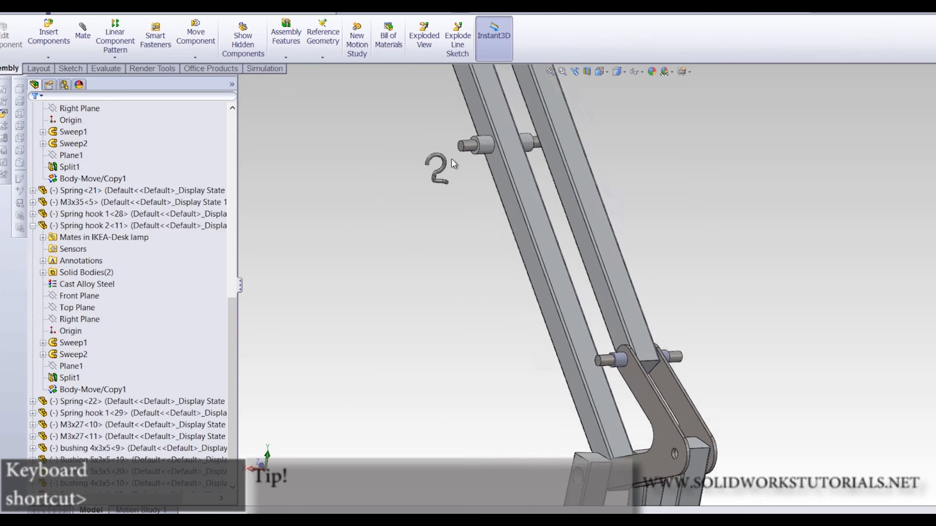
Show temporary axes and make the Spring hook 1 loop axis coincident with the upper M3x27 pin's axis
scroll(584, 180, "down", 8)
scroll(488, 220, "up", 2)
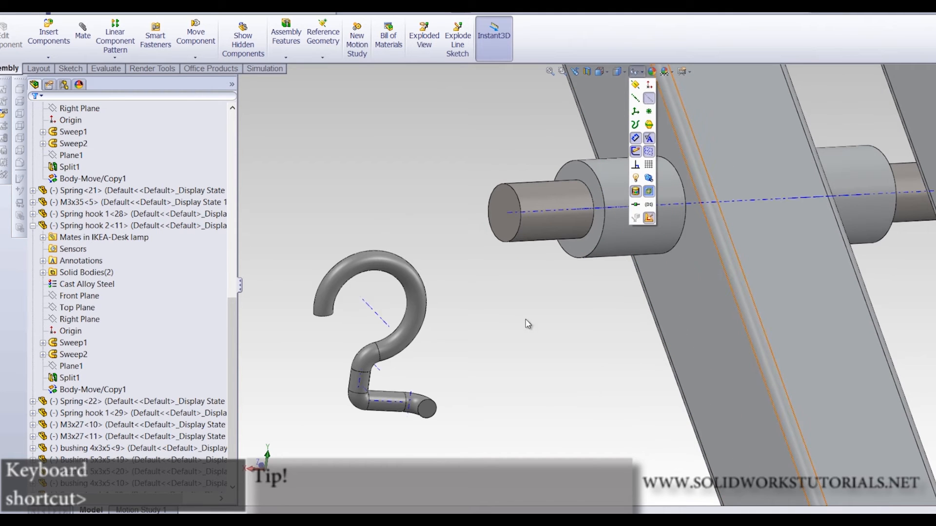
left_click(380, 315)
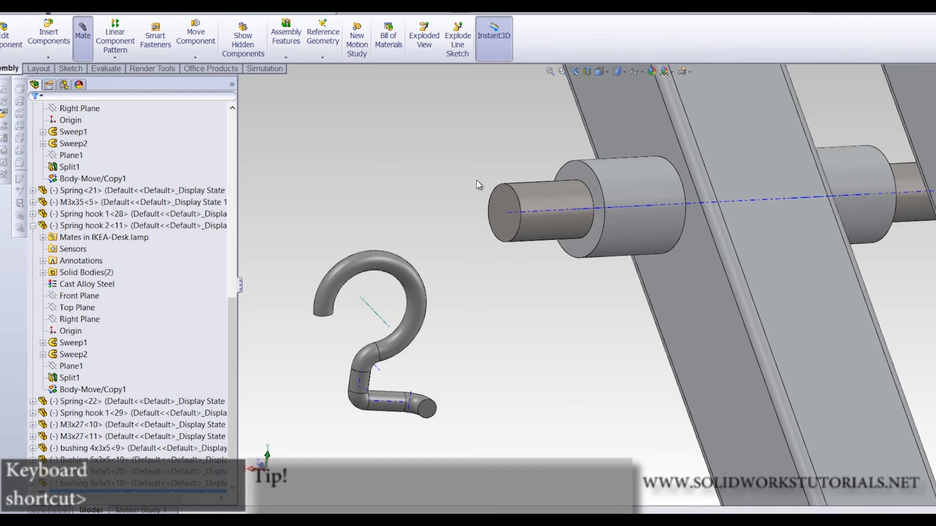
left_click(560, 211)
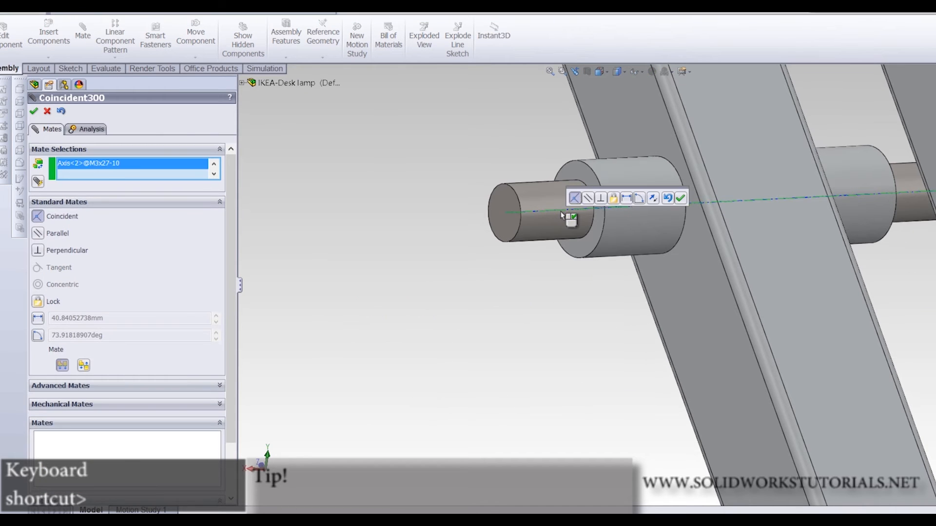
right_click(560, 211)
Add a tangent mate between the Spring hook 1 loop and the end face of the upper Bushing 5x3x5, and finish mating
scroll(582, 222, "up", 5)
left_click_drag(780, 233, 550, 239)
scroll(578, 247, "down", 5)
scroll(734, 299, "down", 3)
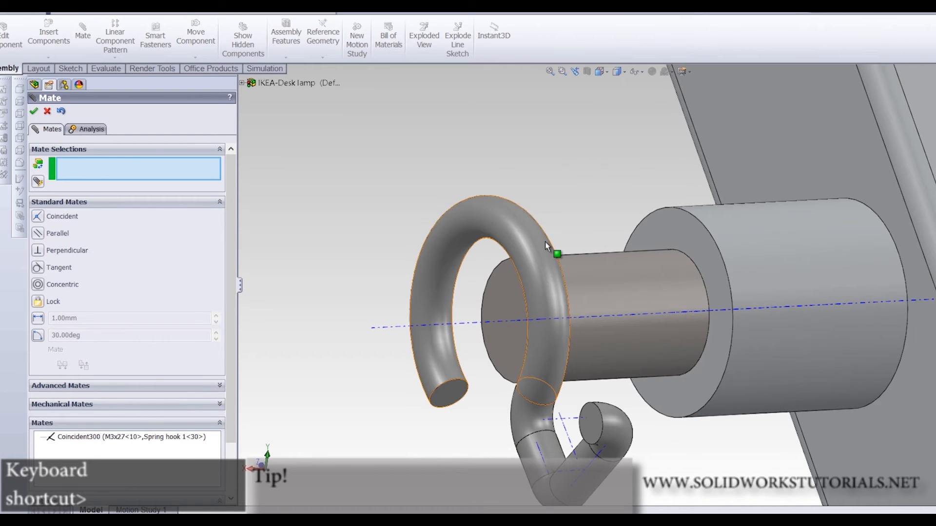
left_click(545, 242)
left_click(689, 239)
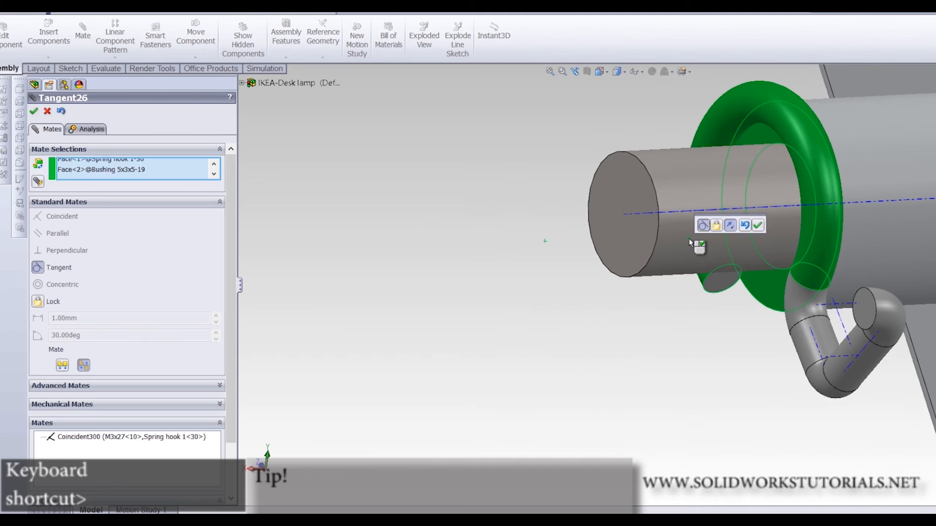
left_click(757, 225)
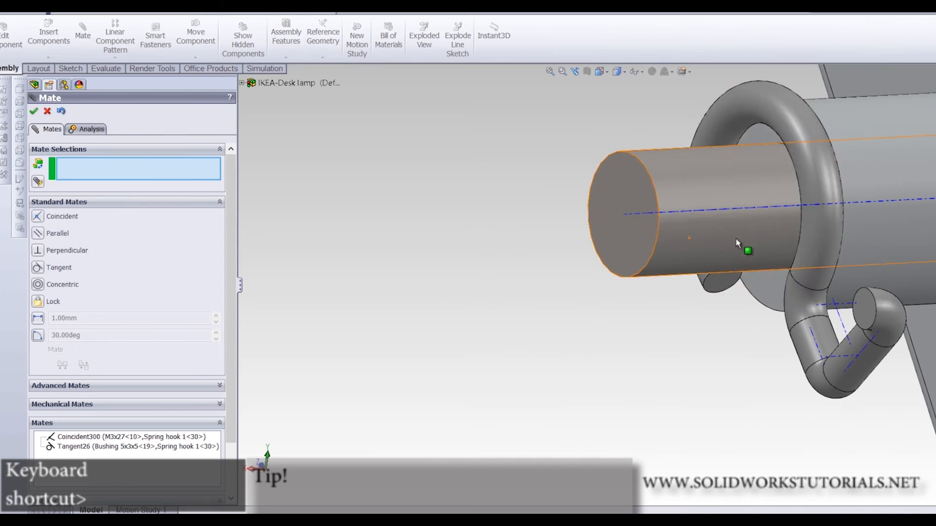
scroll(751, 231, "up", 8)
scroll(678, 361, "down", 3)
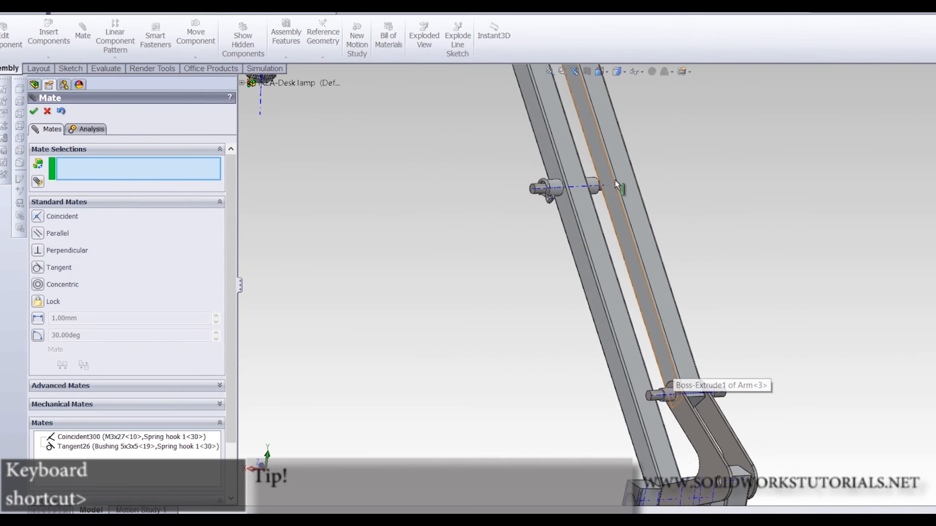
scroll(579, 163, "down", 5)
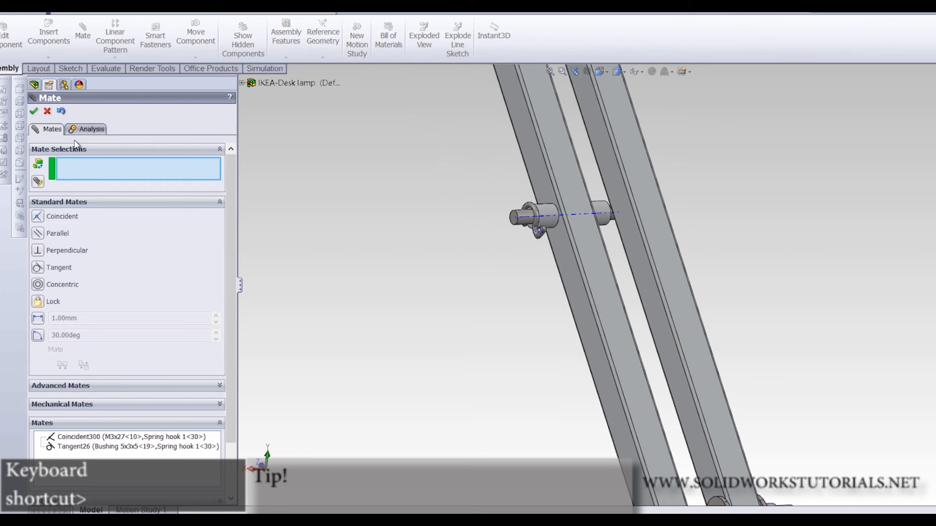
left_click(33, 112)
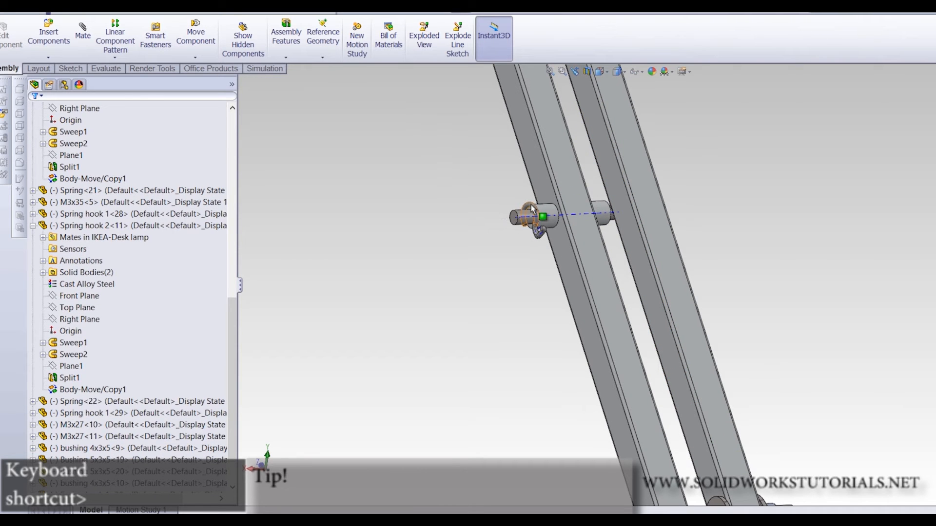
Copy the mated Spring hook 1 and place the copy in free space beside the upper arms
left_click_drag(519, 266, 542, 445, "ctrl")
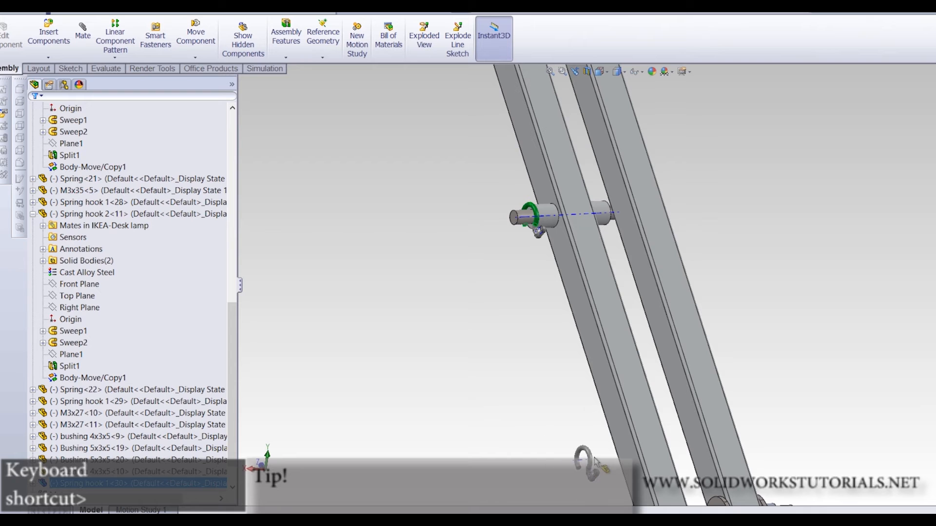
scroll(758, 371, "up", 3)
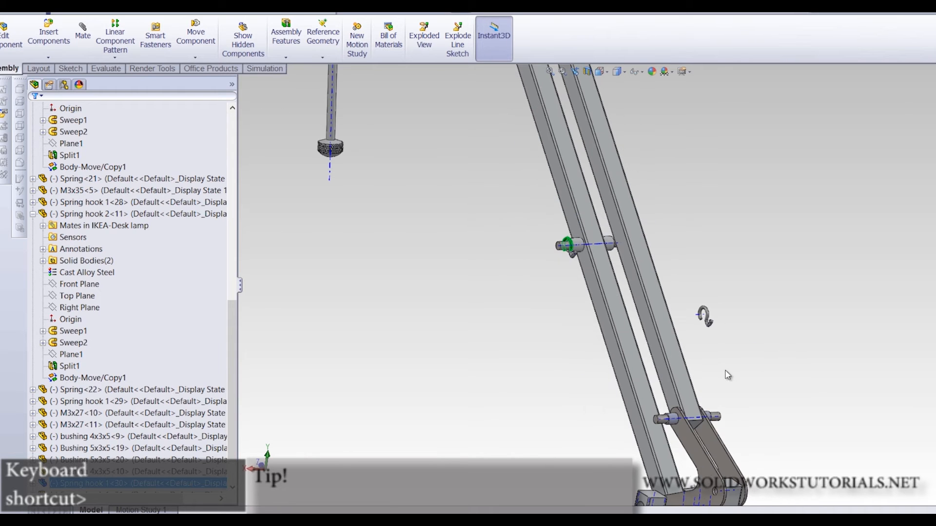
scroll(729, 374, "down", 2)
left_click(745, 345)
scroll(576, 252, "up", 6)
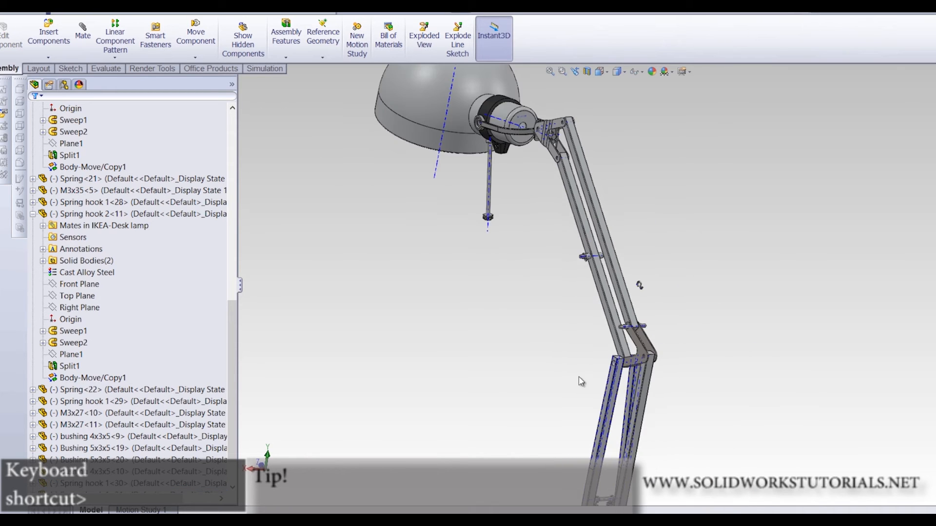
Copy a Spring from the lower arms and place it beside the upper arms near the M3x27 pins
scroll(581, 385, "up", 3)
scroll(585, 415, "down", 4)
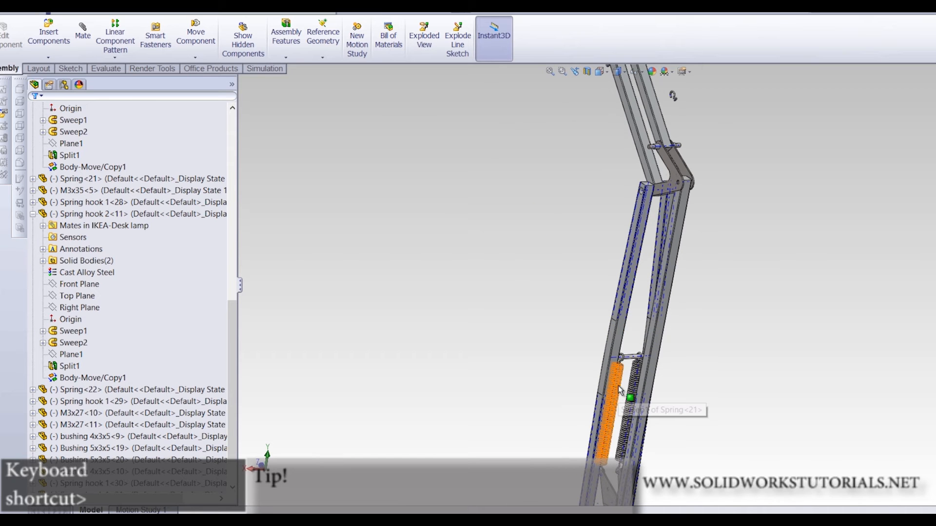
left_click(620, 390)
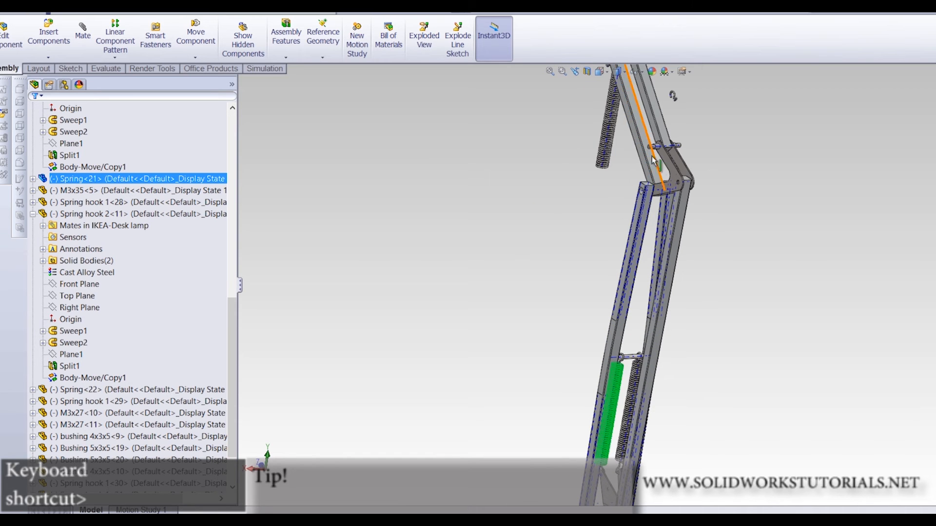
scroll(628, 234, "up", 4)
scroll(622, 142, "down", 5)
scroll(590, 268, "down", 3)
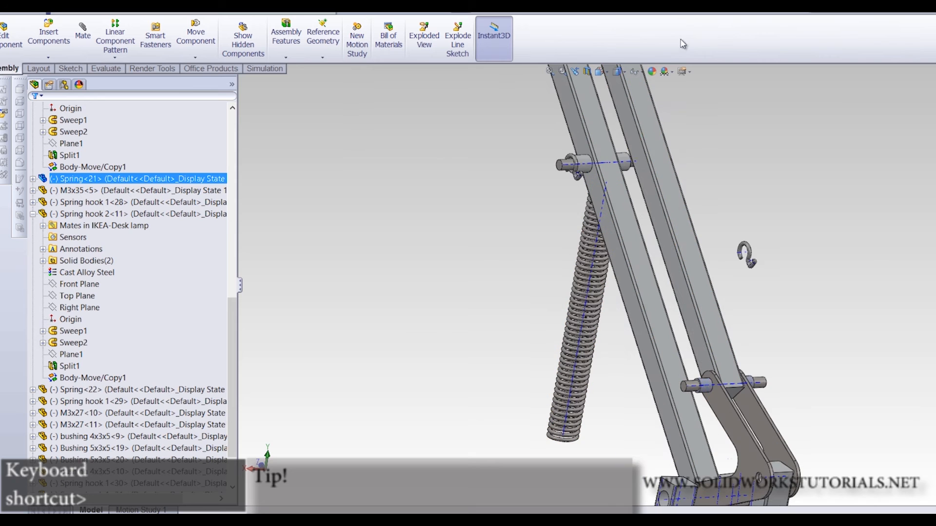
Hide temporary axes and make the copied Spring's upper end edge coincident with the end edge of the mounted Spring hook 1
left_click(642, 72)
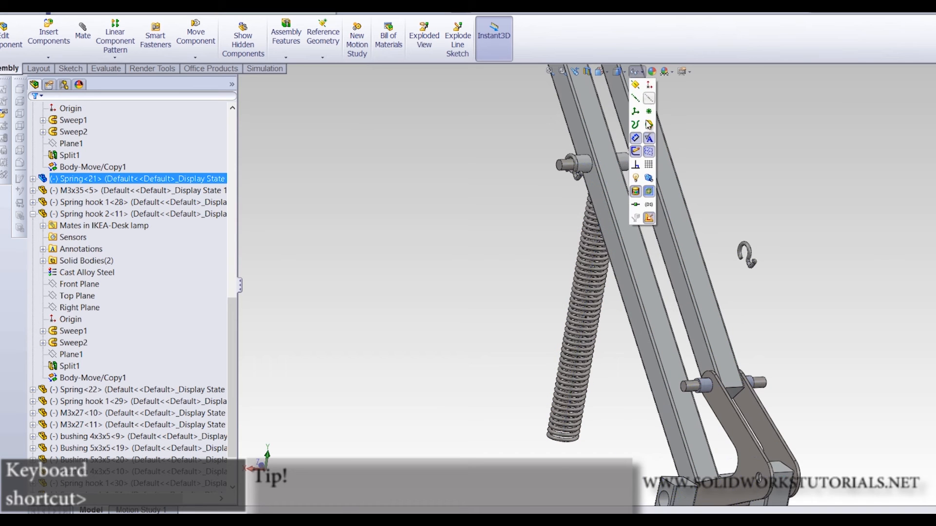
scroll(592, 189, "down", 4)
mouse_move(592, 189)
middle_mouse_down()
mouse_move(611, 191)
mouse_move(583, 196)
middle_mouse_up()
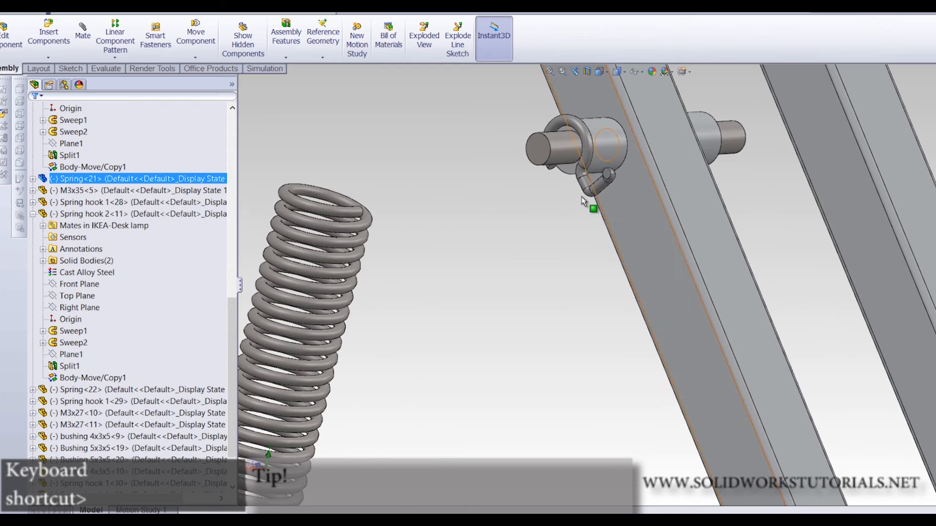
left_click(363, 216)
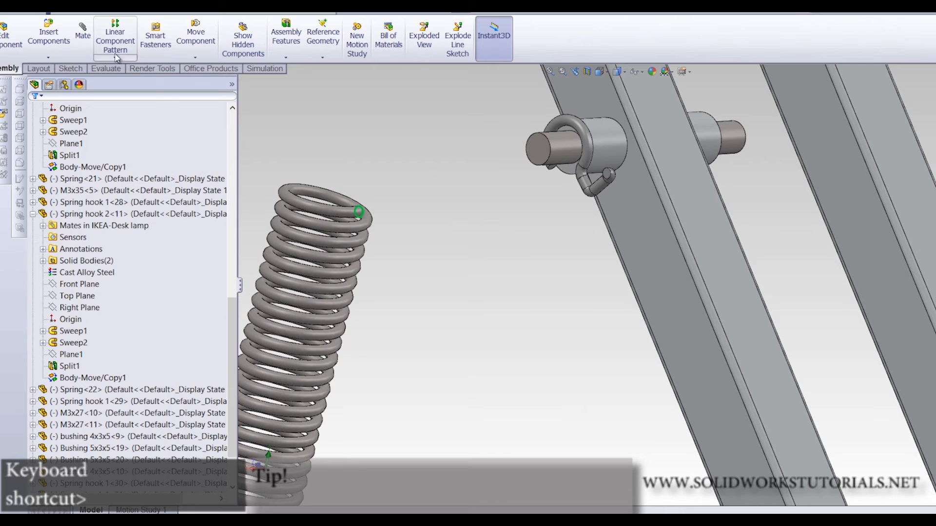
left_click(607, 175)
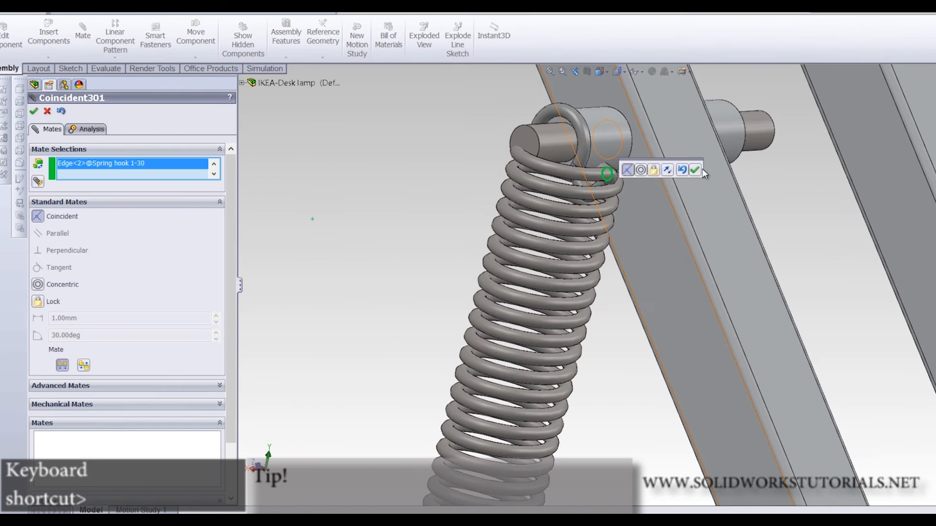
left_click(695, 171)
Reposition the upper arms and swing the Spring so its free end lies near the M3x27 pin on the joint plate
scroll(676, 185, "up", 5)
scroll(675, 184, "up", 8)
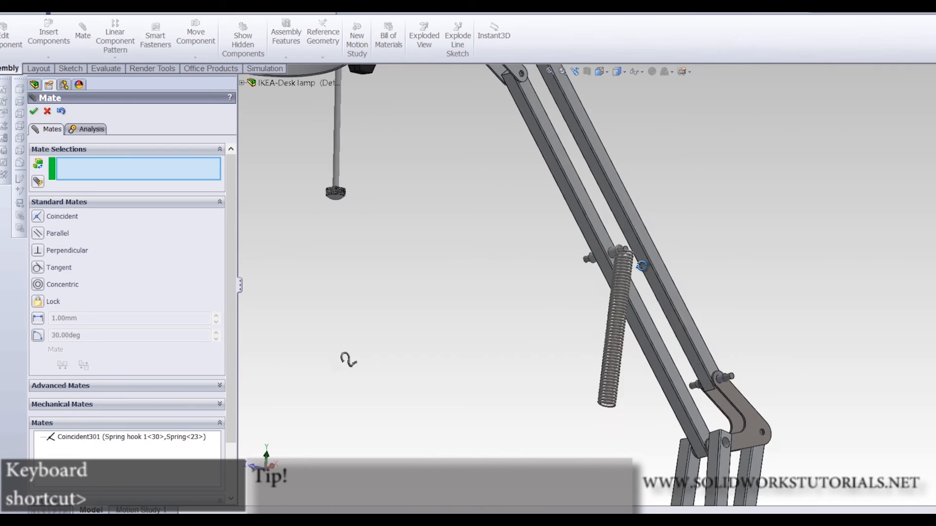
scroll(779, 316, "down", 5)
left_click_drag(334, 340, 801, 347)
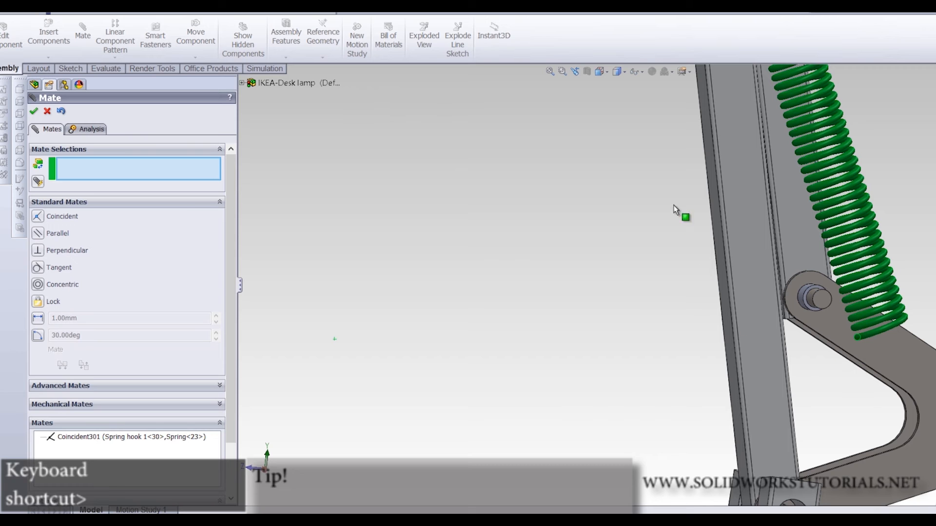
scroll(639, 276, "up", 5)
scroll(587, 180, "down", 3)
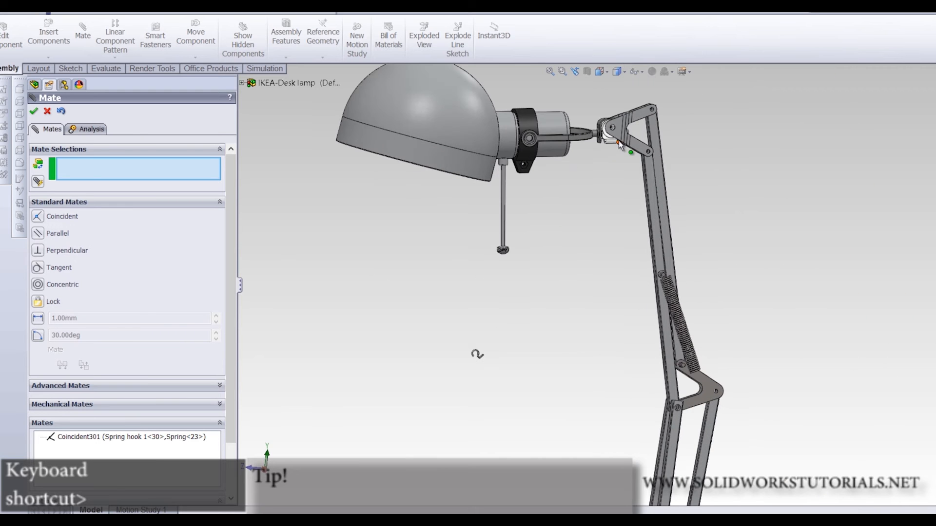
left_click_drag(525, 155, 404, 202)
scroll(598, 374, "down", 5)
middle_click_drag(578, 355, 550, 353)
left_click_drag(539, 384, 628, 311)
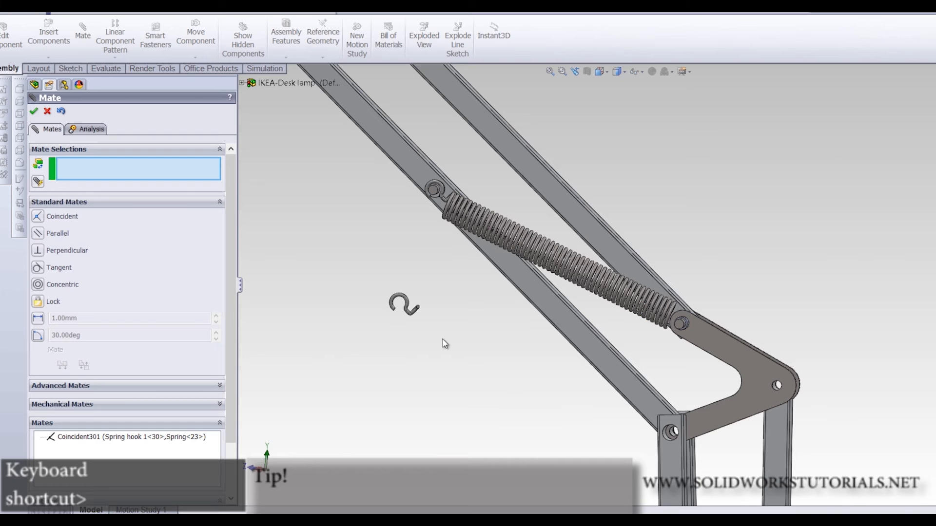
Make the loose Spring hook 1's end edge coincident with the end edge at the Spring's lower end
scroll(414, 309, "down", 10)
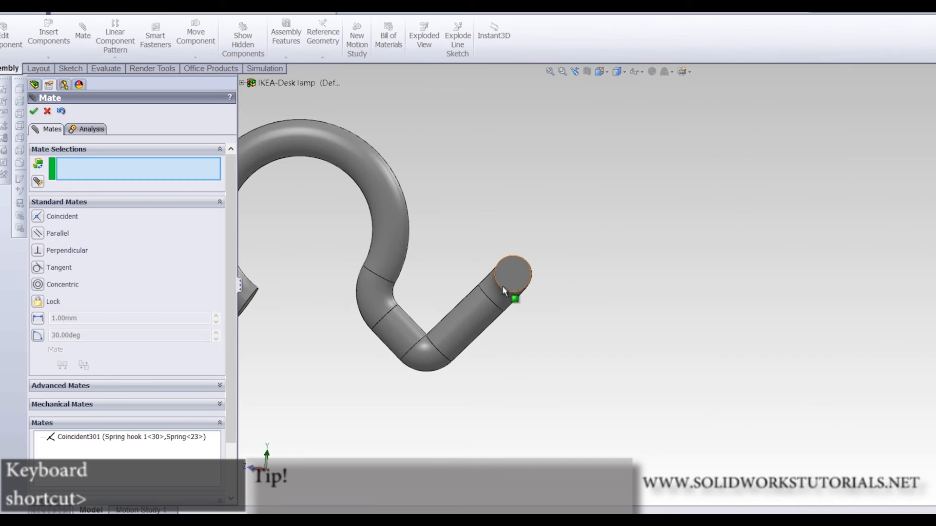
left_click(503, 290)
scroll(459, 226, "up", 5)
scroll(548, 266, "up", 5)
middle_click_drag(683, 268, 829, 287)
scroll(836, 312, "down", 5)
scroll(638, 345, "down", 4)
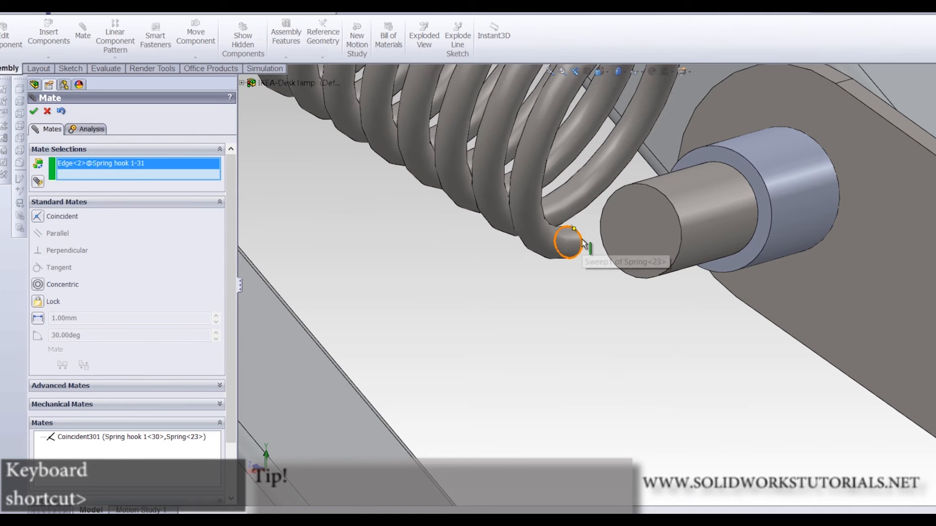
left_click(583, 244)
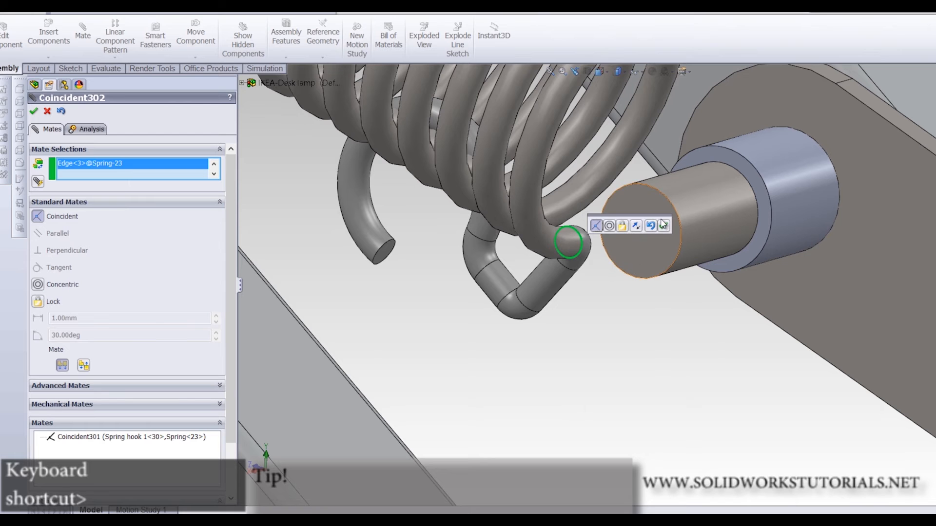
left_click(662, 229)
Show temporary axes, make the lower hook's loop axis coincident with the joint plate's M3x27 pin axis, and finish mating
scroll(668, 310, "up", 1)
middle_click_drag(669, 311, 697, 124)
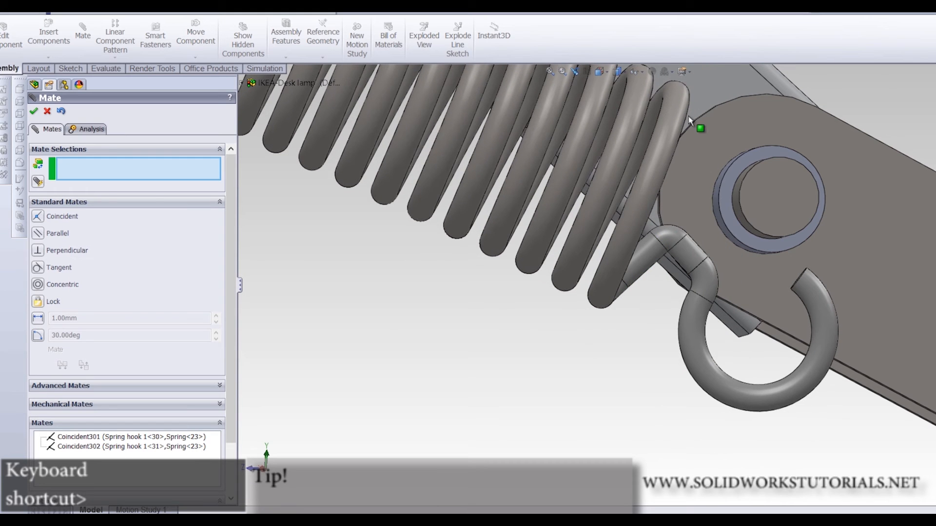
left_click(640, 72)
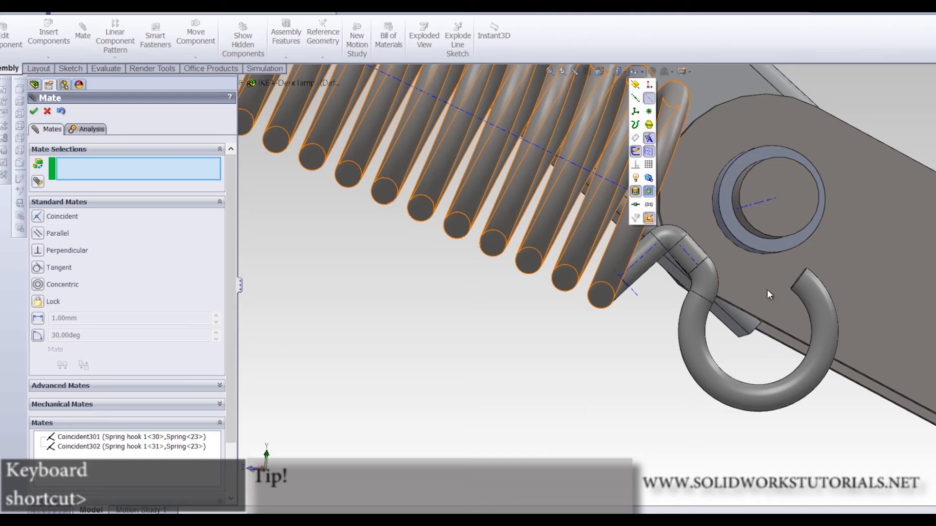
left_click(651, 99)
middle_click_drag(592, 267, 679, 335)
left_click(773, 339)
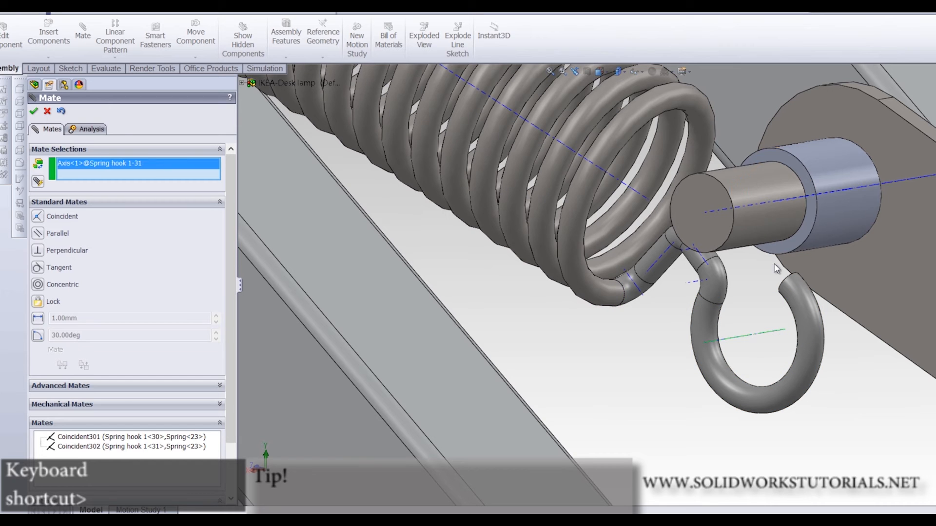
left_click(768, 204)
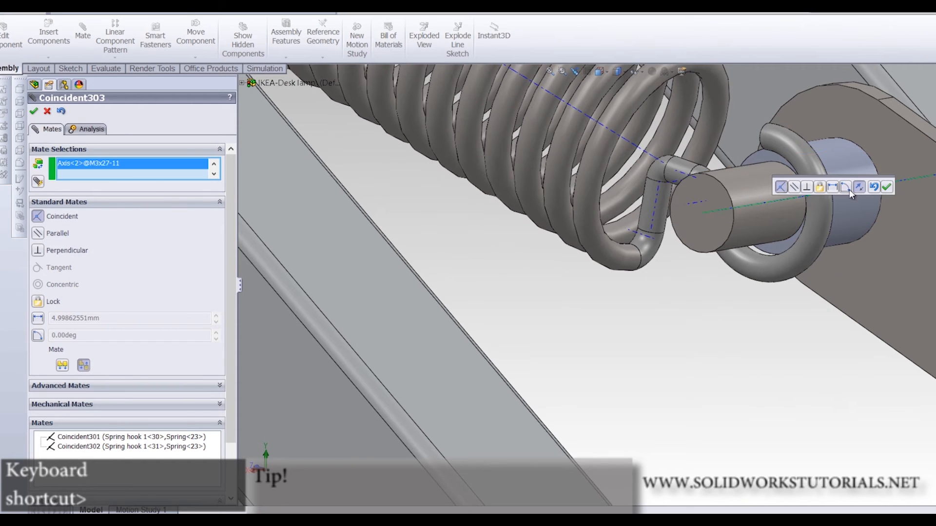
left_click(888, 187)
middle_click_drag(888, 187, 558, 188)
scroll(788, 227, "up", 10)
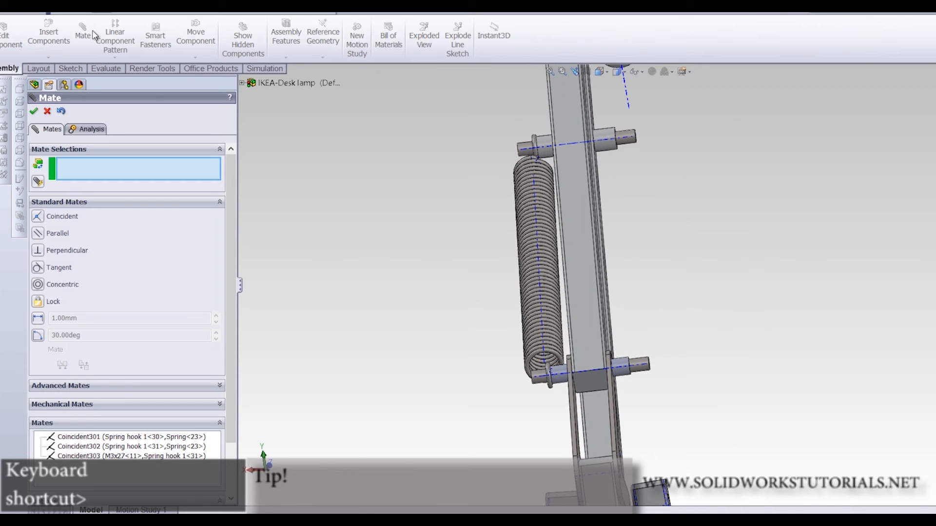
left_click(33, 112)
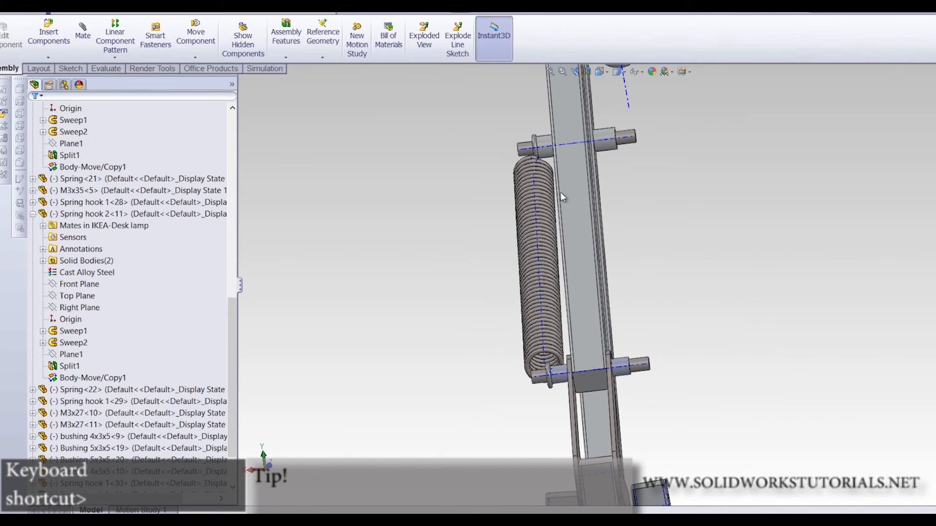
Copy the mounted Spring and both its Spring hooks 1 to the opposite side of the upper arms beside the pin ends
left_click_drag(549, 217, 688, 256, "ctrl")
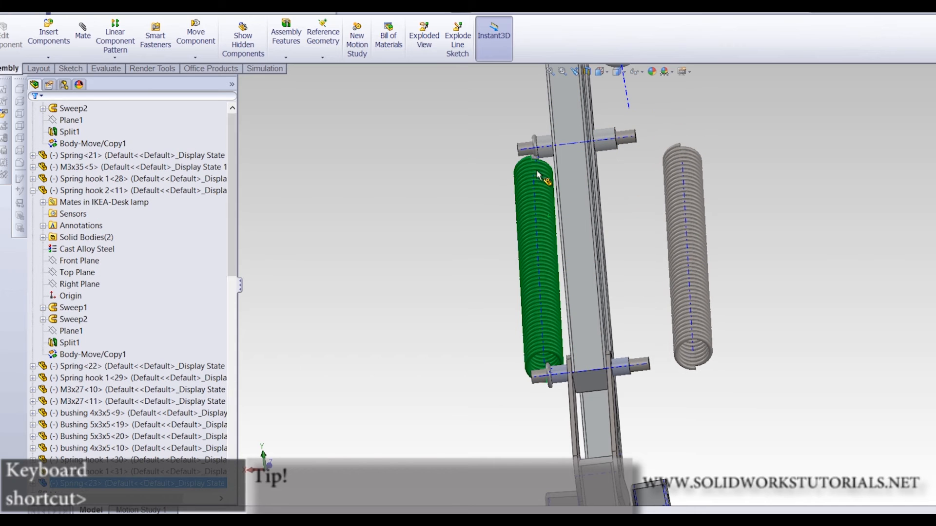
left_click_drag(535, 146, 651, 142, "ctrl")
left_click(552, 385)
left_click(550, 402)
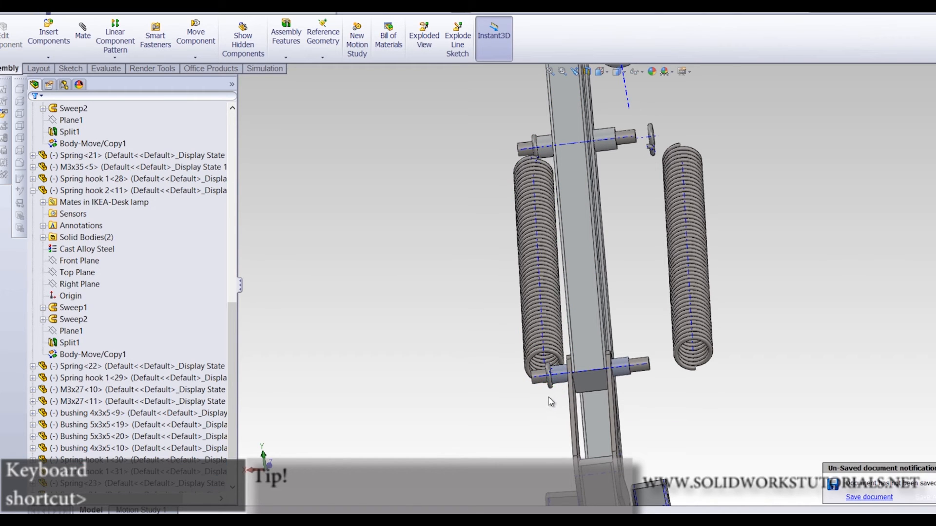
left_click_drag(592, 388, 655, 374, "ctrl")
scroll(648, 371, "down", 5)
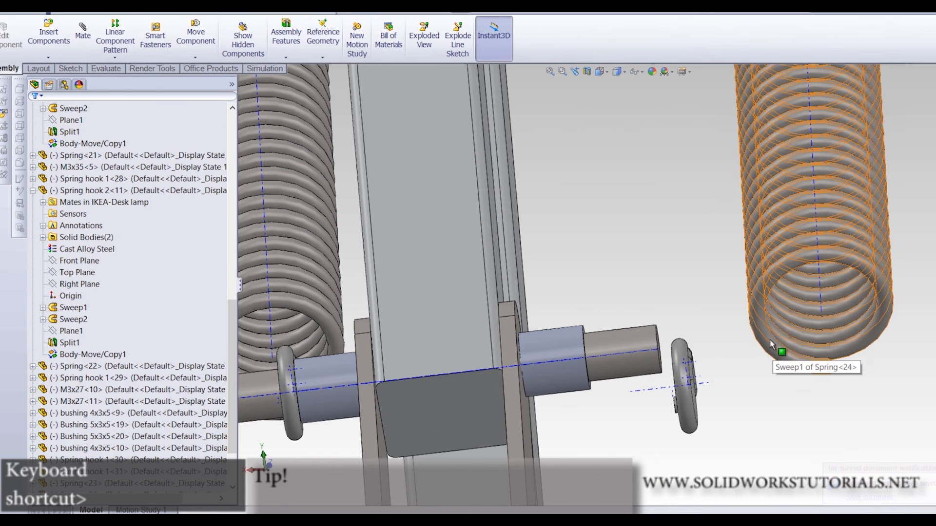
Make the copied Spring hook 1's loop axis coincident with the M3x27 pin axis on the upper arm
scroll(771, 343, "up", 9)
scroll(638, 211, "down", 9)
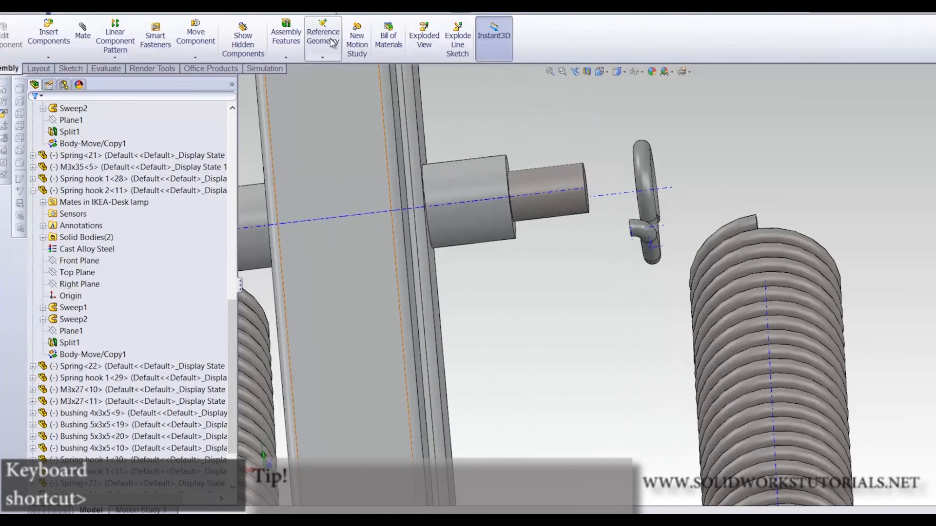
left_click(84, 36)
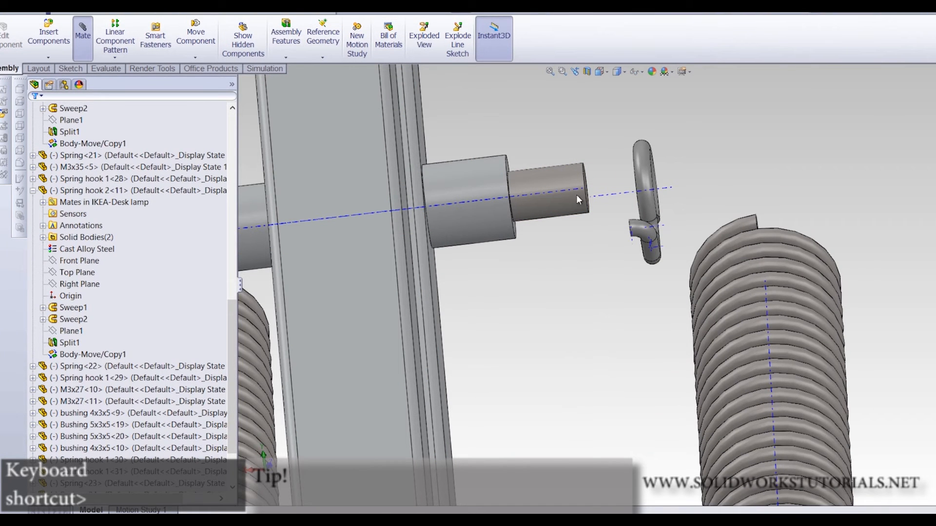
left_click(628, 195)
left_click(557, 192)
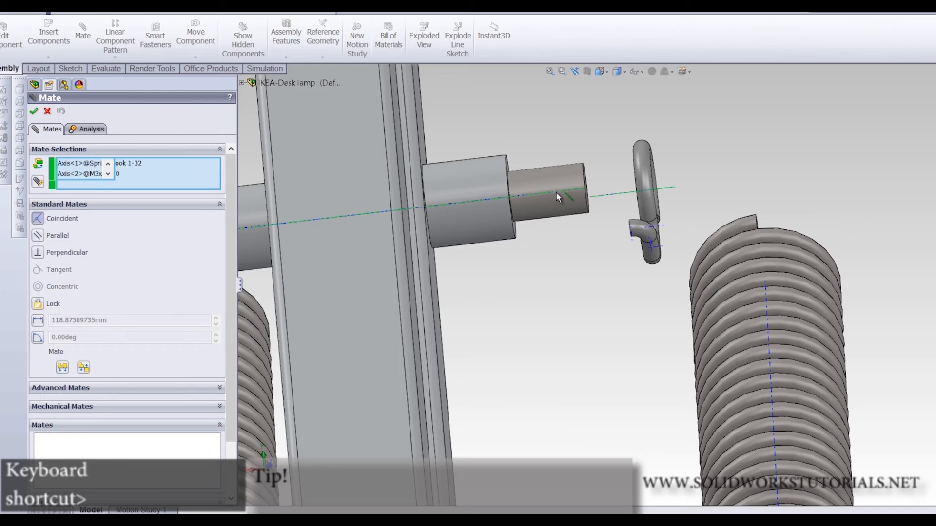
key("Return")
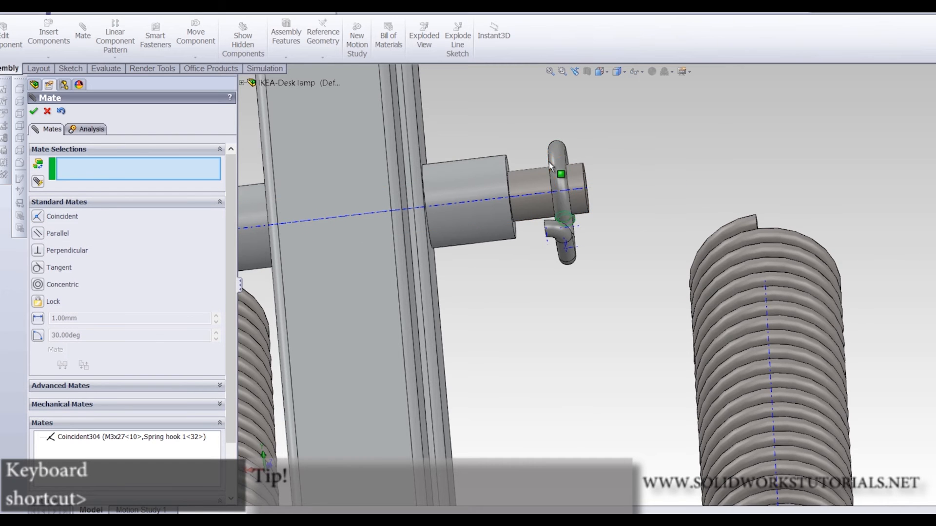
Make the copied Spring hook 1's loop face tangent to the end face of the Bushing 5x3x5
left_click(548, 162)
scroll(511, 187, "down", 3)
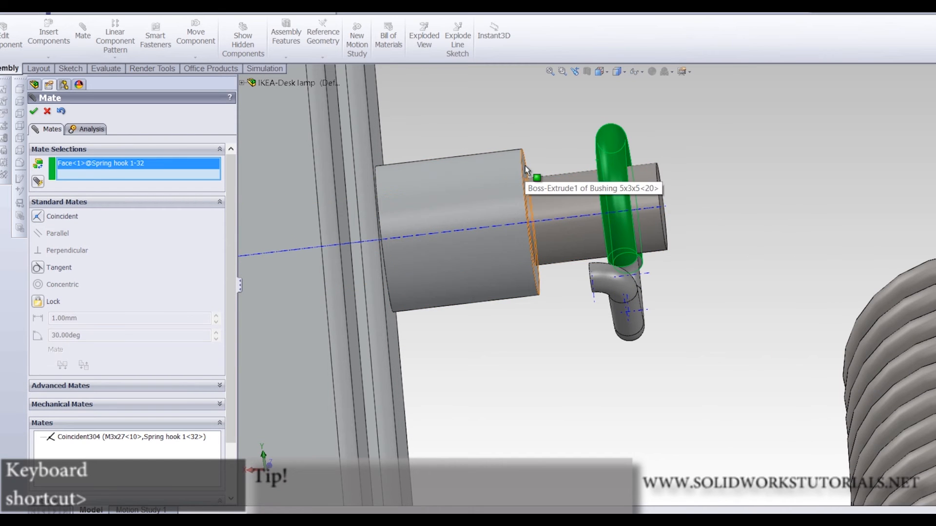
left_click(525, 166)
key("Return")
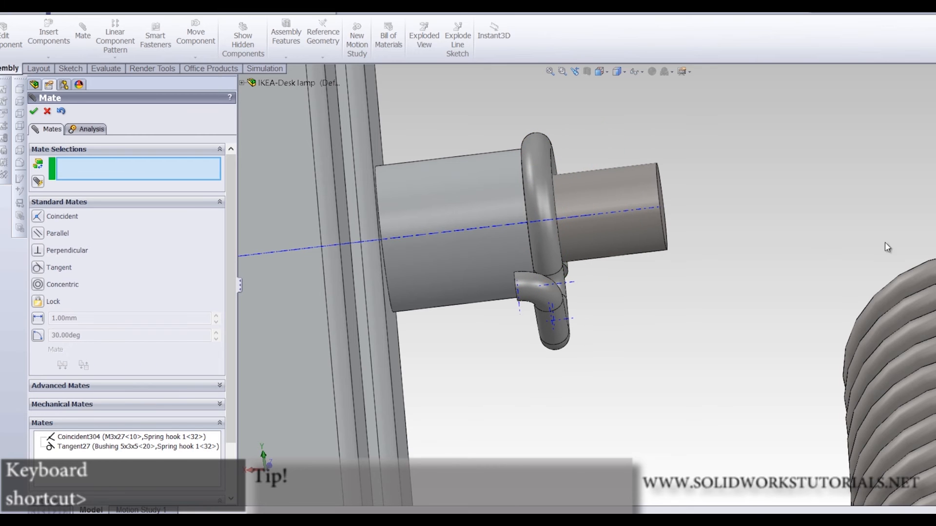
Make the copied Spring's upper end edge coincident with the end edge of the Spring hook 1 on the upper pin
left_click(840, 268)
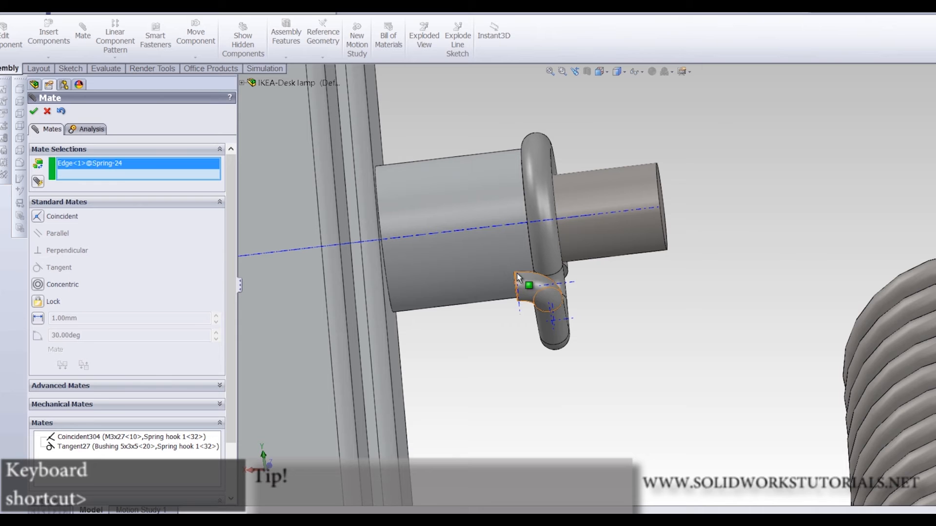
scroll(517, 275, "down", 1)
middle_click_drag(517, 275, 536, 284)
scroll(550, 283, "down", 1)
scroll(678, 268, "down", 4)
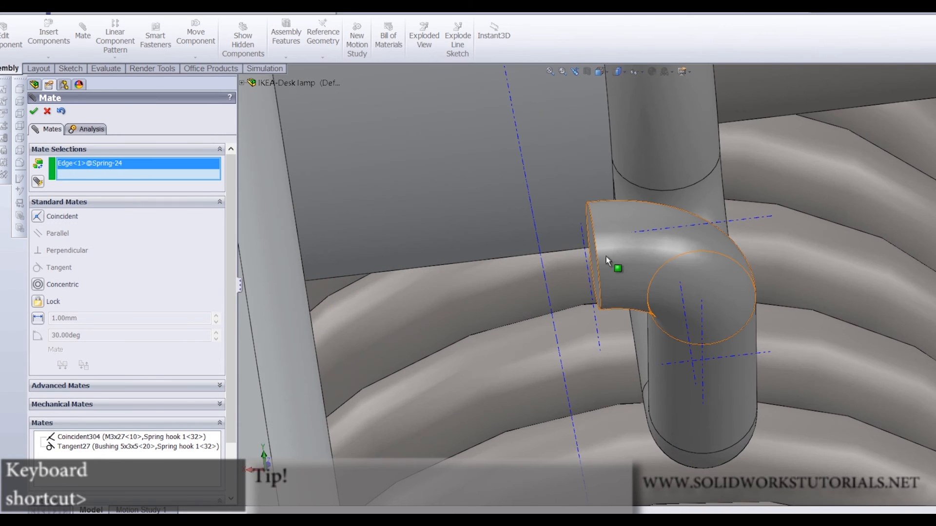
left_click(595, 238)
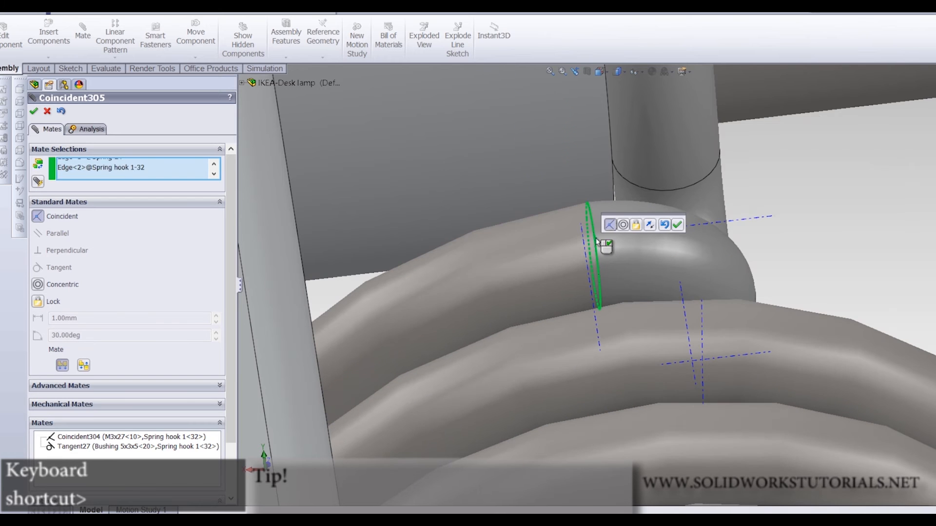
left_click(677, 225)
Make the remaining loose Spring hook 1's end edge coincident with the end edge at the copied Spring's lower end
scroll(616, 224, "up", 10)
scroll(562, 317, "down", 10)
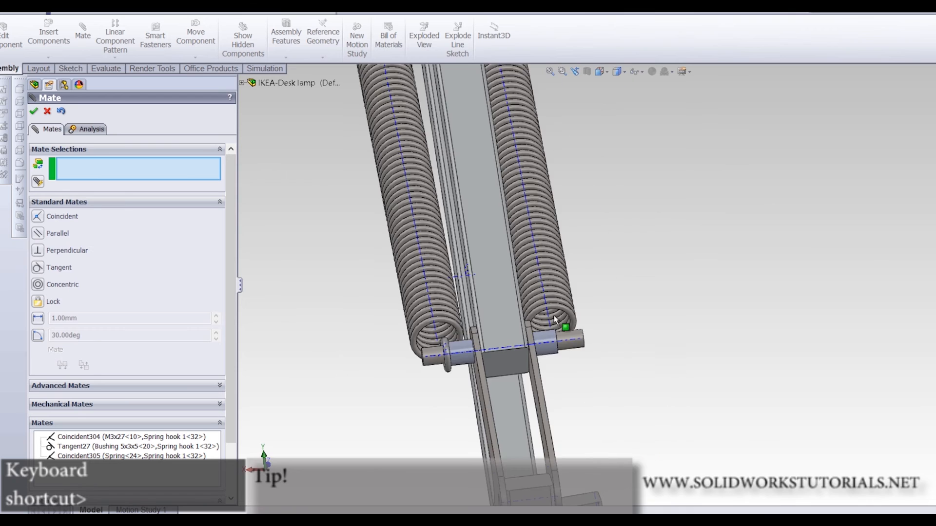
scroll(723, 348, "up", 10)
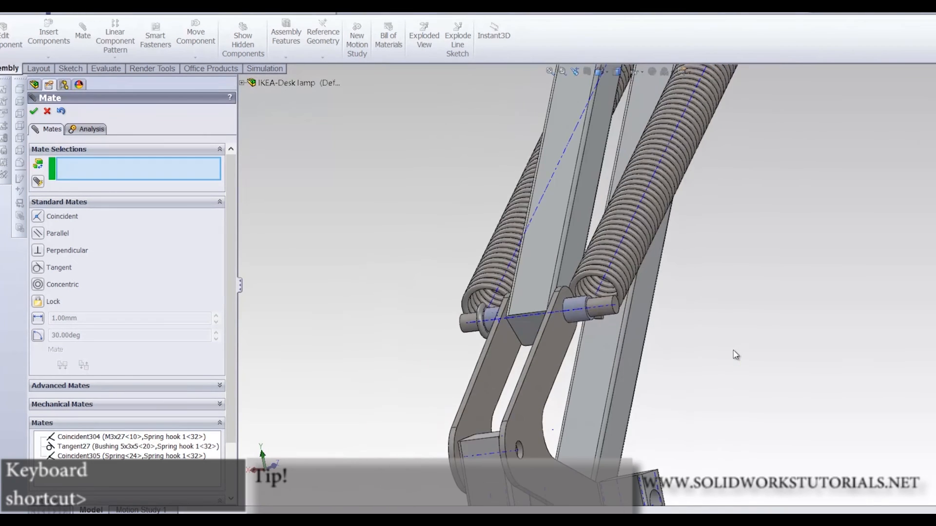
scroll(749, 304, "down", 10)
scroll(636, 286, "down", 5)
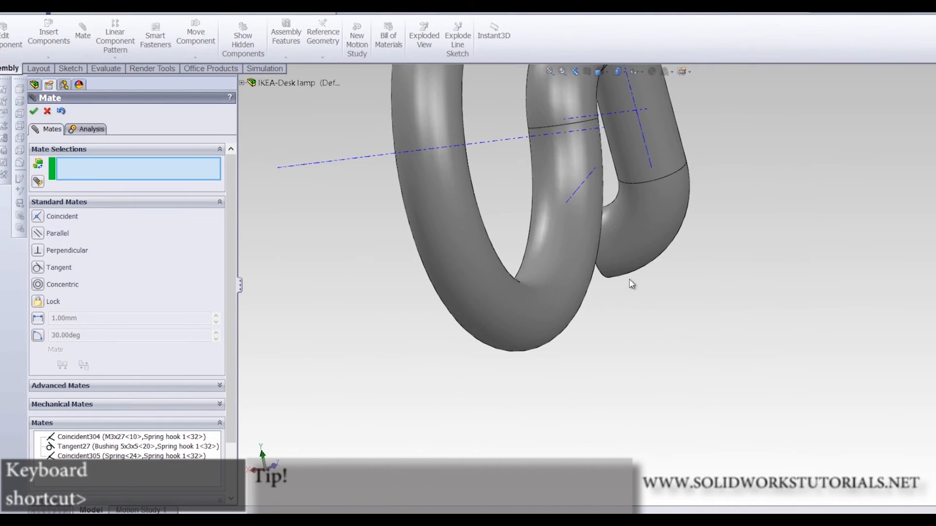
left_click(604, 279)
scroll(594, 287, "up", 10)
scroll(562, 283, "down", 8)
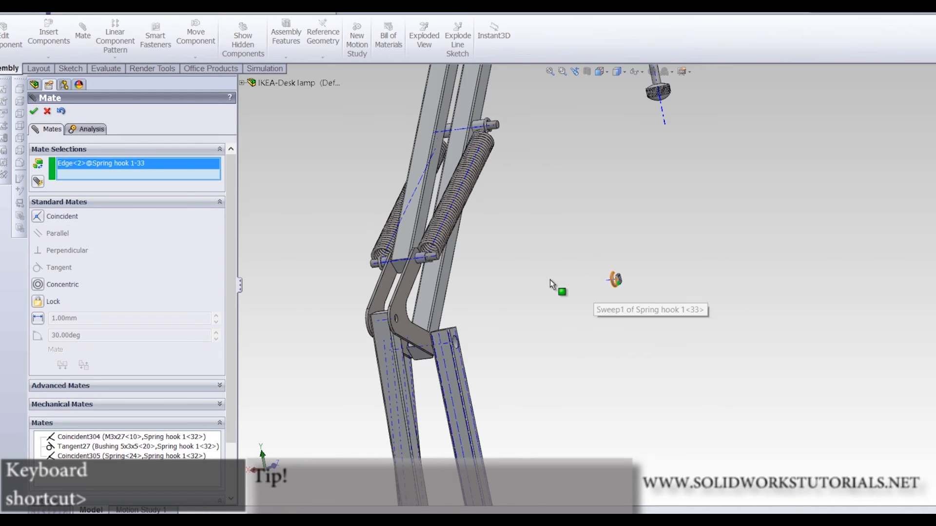
scroll(457, 257, "down", 4)
scroll(457, 257, "down", 3)
scroll(572, 343, "down", 4)
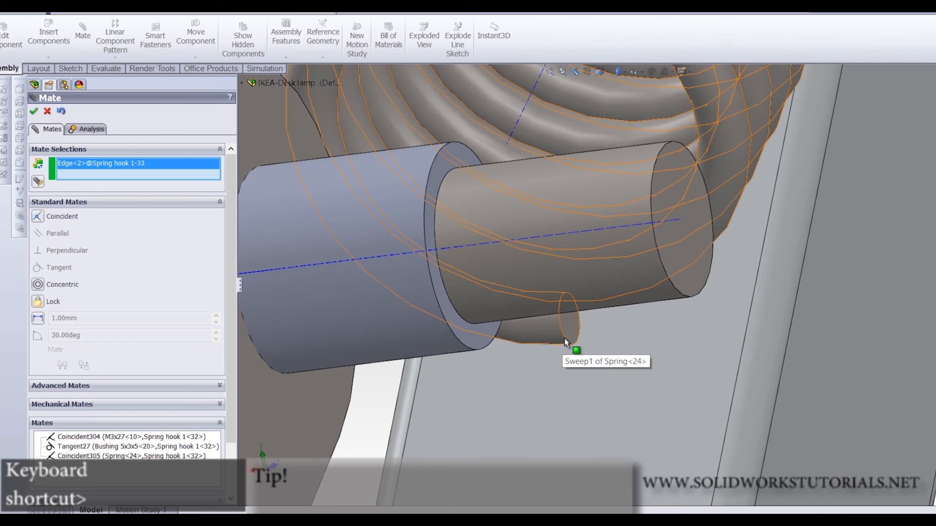
left_click(567, 343)
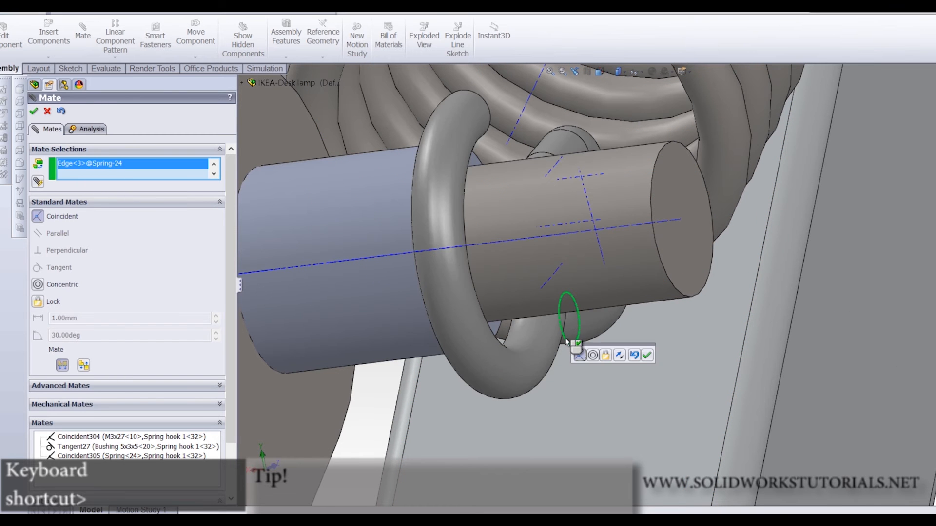
key("Return")
Pull the lower hook clear of the joint plate's M3x27 pin and make its loop axis coincident with the pin axis
middle_click_drag(596, 332, 352, 317)
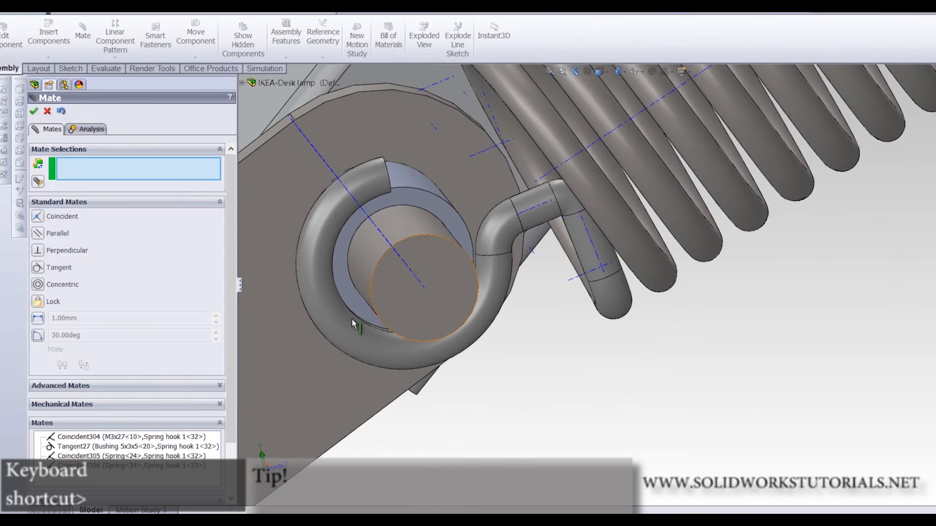
left_click_drag(352, 371, 468, 378)
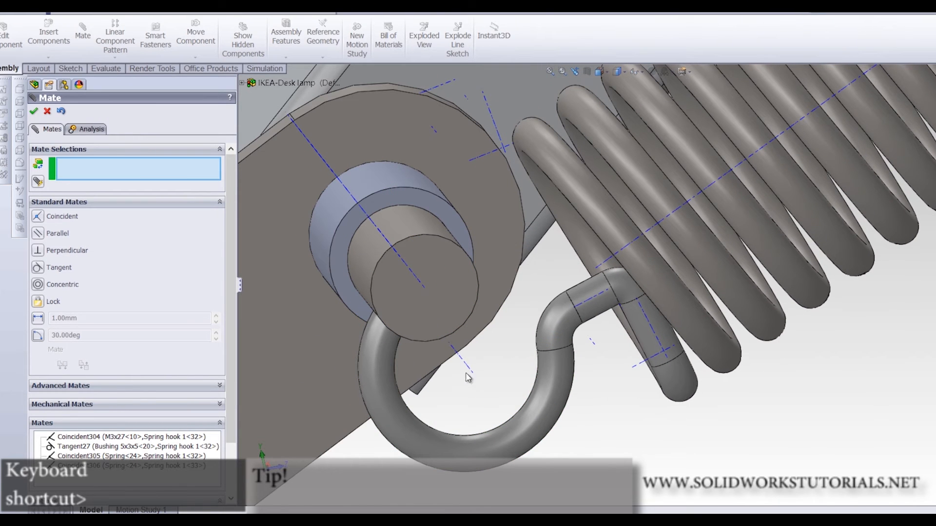
left_click(466, 367)
left_click(415, 281)
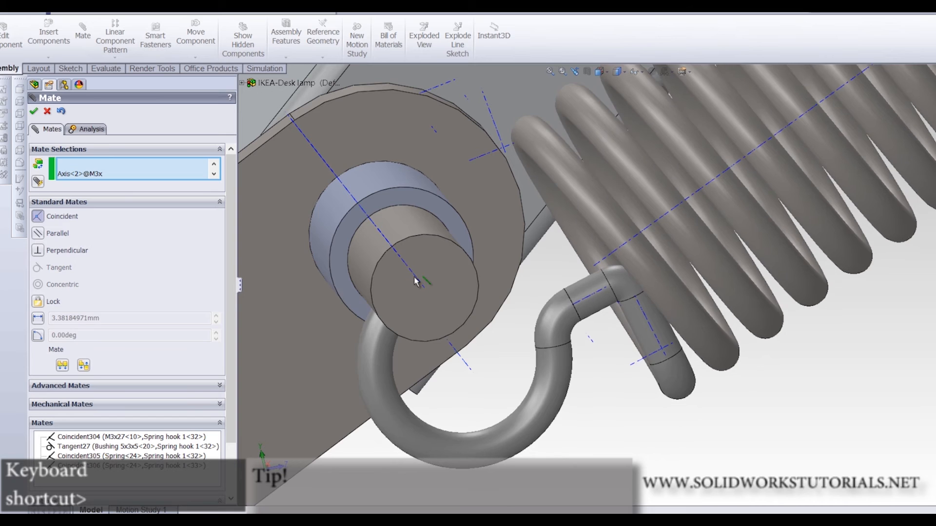
left_click(404, 266)
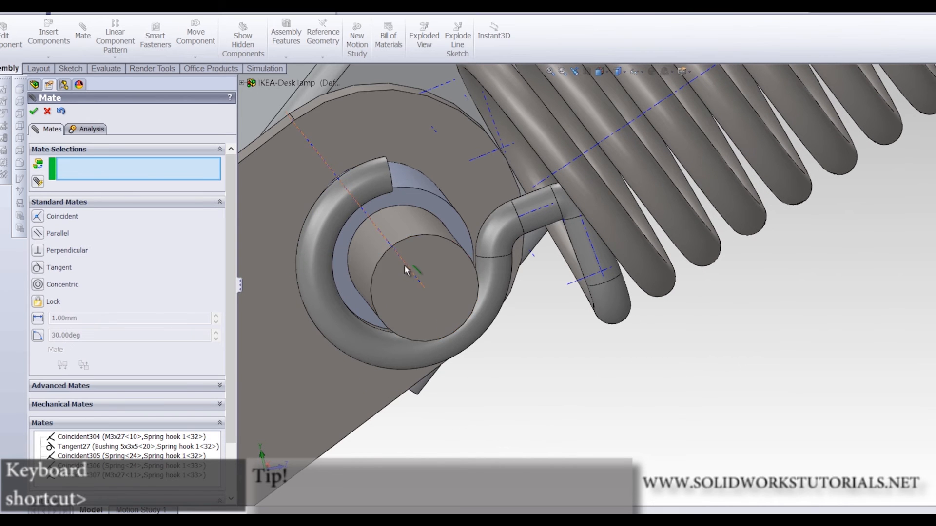
Make the matching straight segments of the two Spring hooks 1 on the upper pin parallel
scroll(405, 267, "up", 6)
scroll(493, 251, "up", 4)
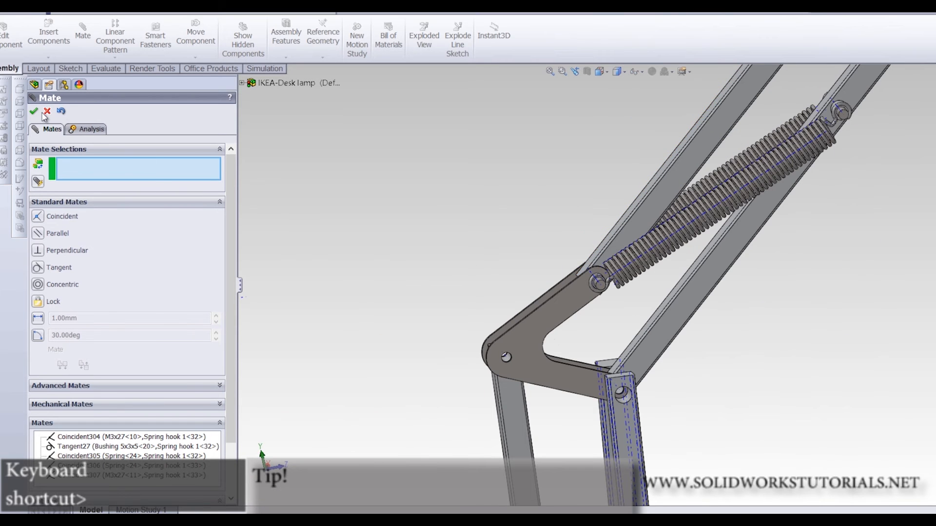
scroll(844, 120, "down", 10)
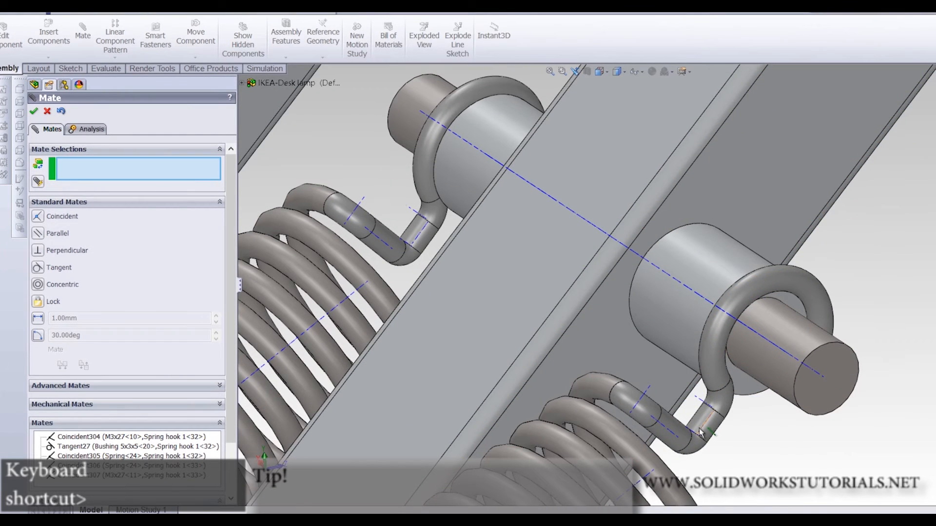
left_click(710, 430)
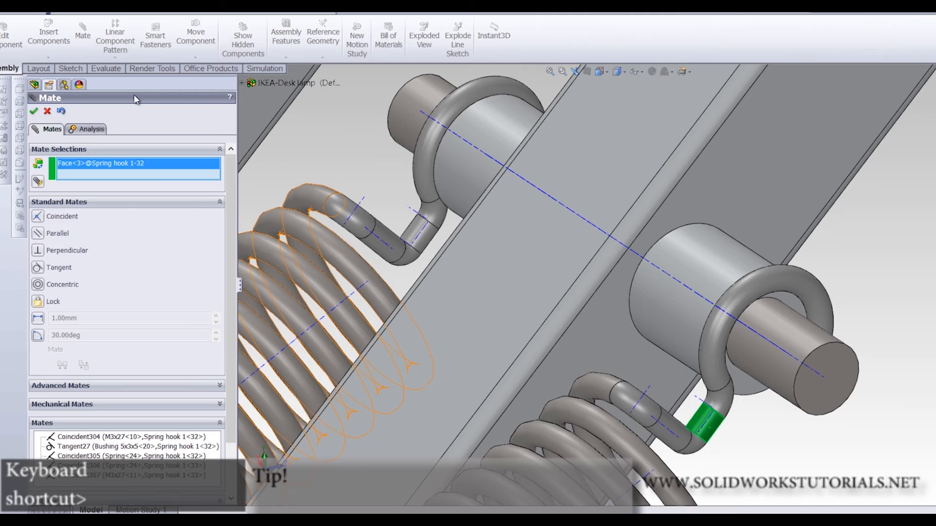
left_click(39, 234)
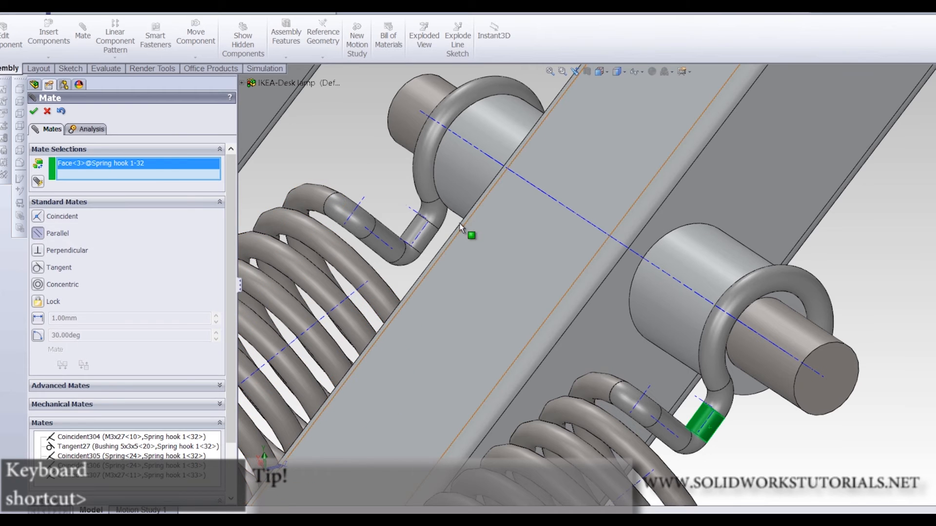
left_click(429, 238)
left_click(415, 224)
Finish mating the second Spring and hide the temporary axes
scroll(633, 244, "up", 8)
scroll(504, 352, "down", 10)
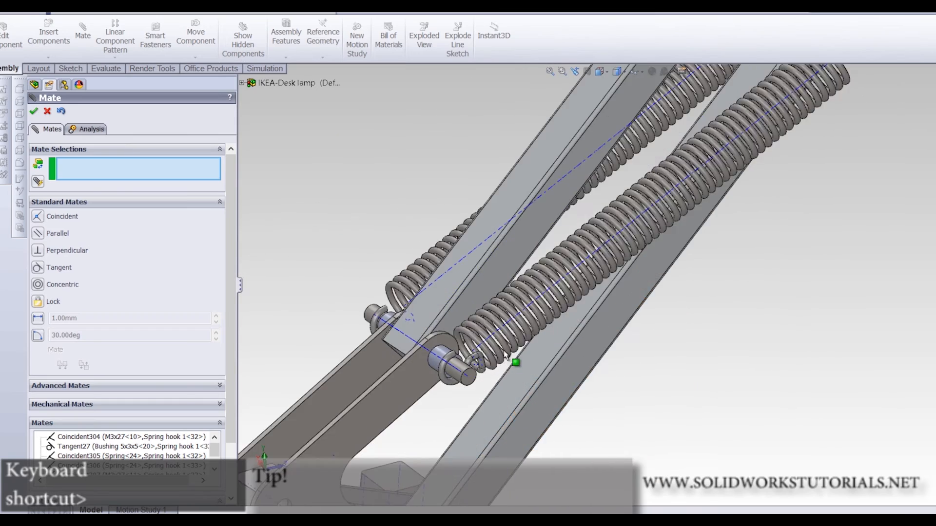
scroll(467, 348, "up", 5)
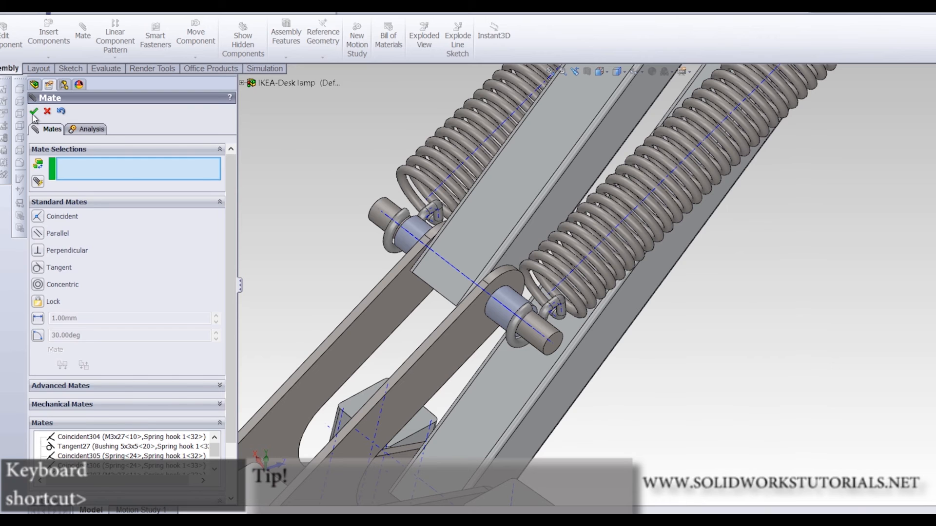
left_click(34, 112)
scroll(585, 291, "up", 5)
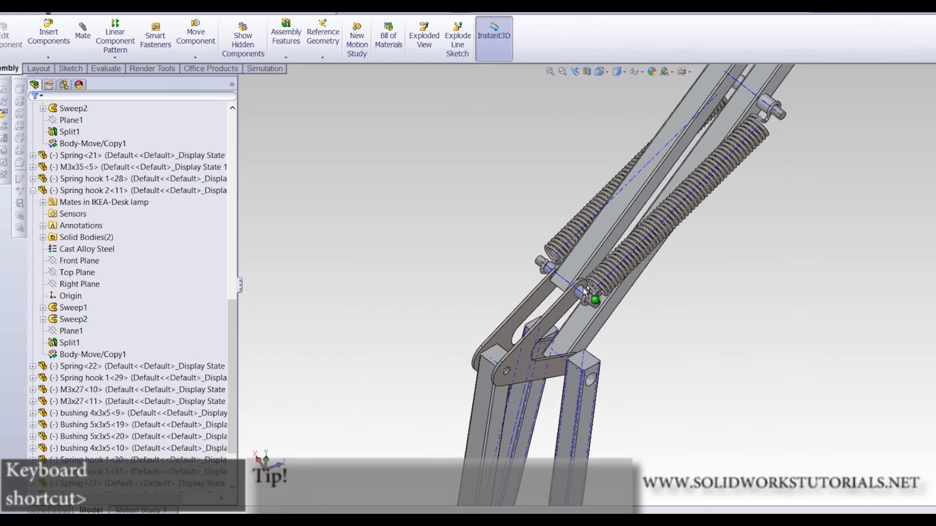
left_click(640, 71)
left_click(482, 183)
scroll(471, 187, "up", 5)
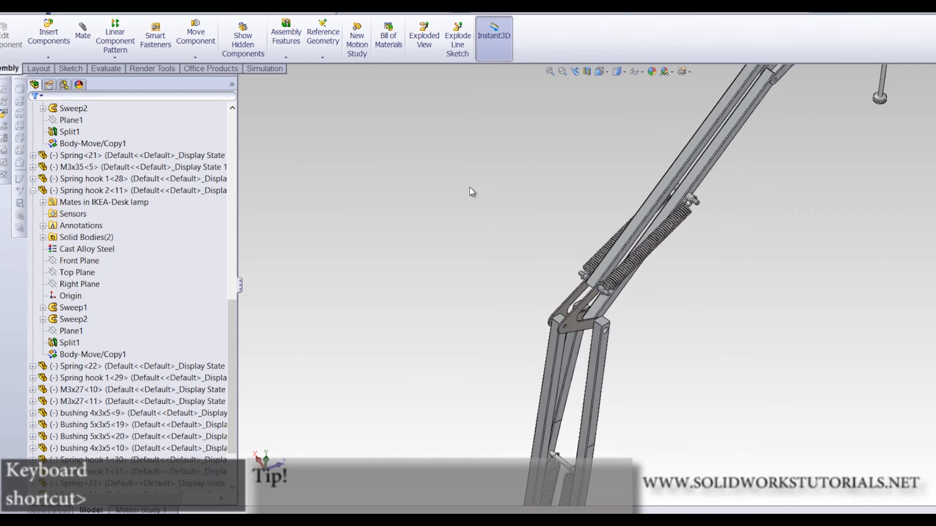
Swing the upper Arm slightly downward to test the spring-loaded linkage from the side
scroll(726, 249, "down", 4)
scroll(686, 253, "up", 6)
middle_click_drag(680, 259, 369, 348)
scroll(461, 288, "down", 4)
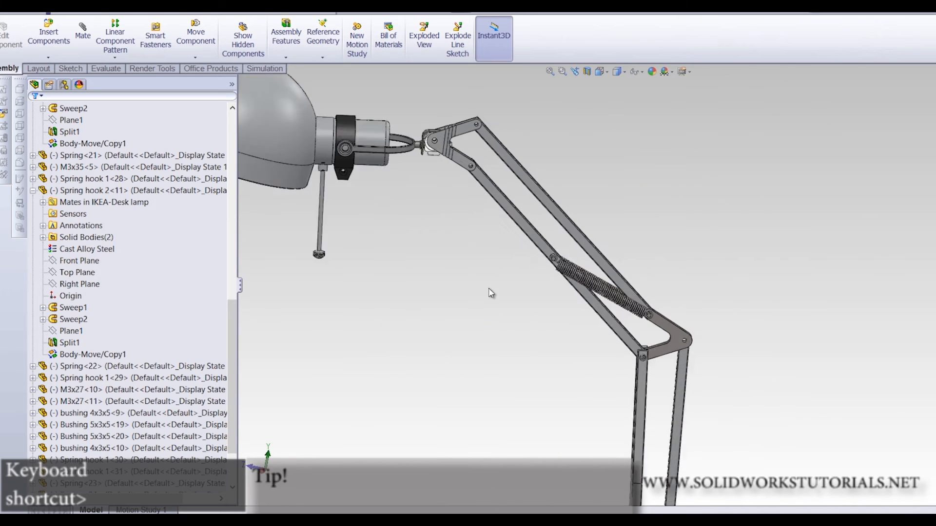
left_click_drag(548, 161, 546, 185)
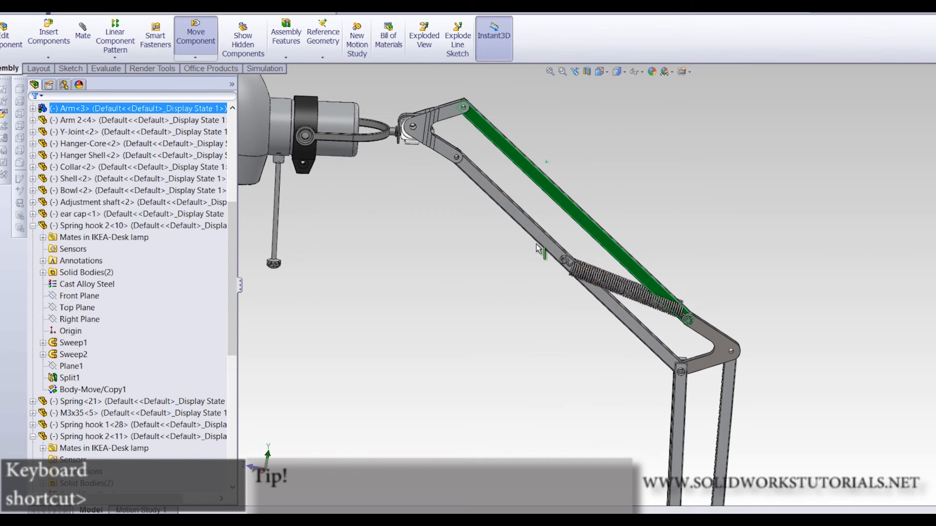
left_click(488, 404)
Reposition the upper Arm and the Backbone to pose the lamp with its upper arms standing steeper
scroll(569, 317, "up", 6)
scroll(647, 371, "down", 4)
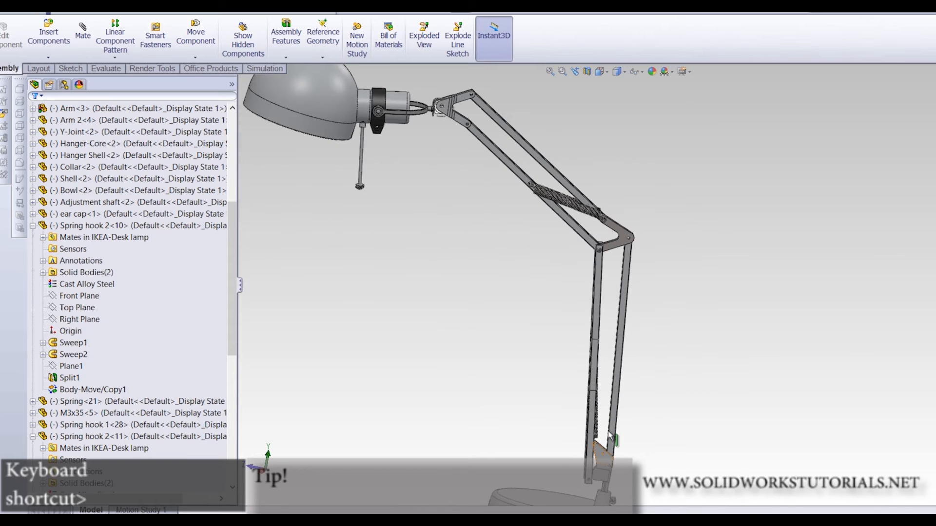
scroll(612, 282, "down", 4)
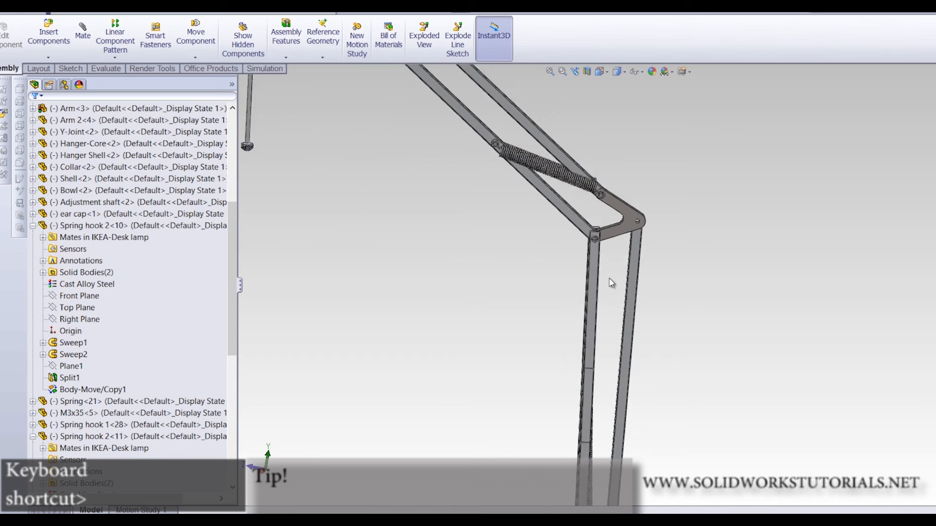
left_click(640, 240)
scroll(671, 245, "up", 4)
mouse_move(567, 319)
middle_mouse_down()
mouse_move(593, 334)
mouse_move(580, 306)
middle_mouse_up()
scroll(604, 271, "down", 4)
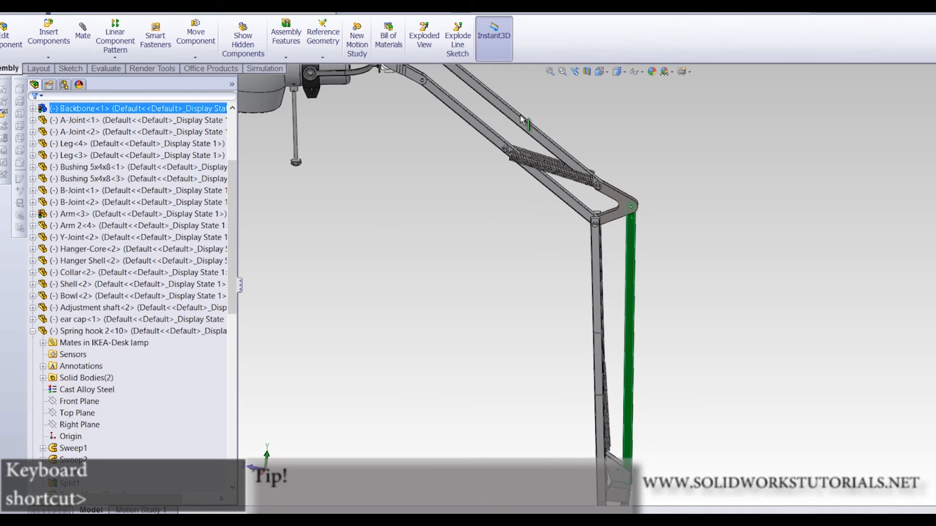
left_click_drag(521, 122, 672, 291)
left_click_drag(631, 223, 656, 244)
left_click(550, 273)
Insert an M3x50 pin into the assembly beside the lower leg joint
scroll(606, 310, "up", 4)
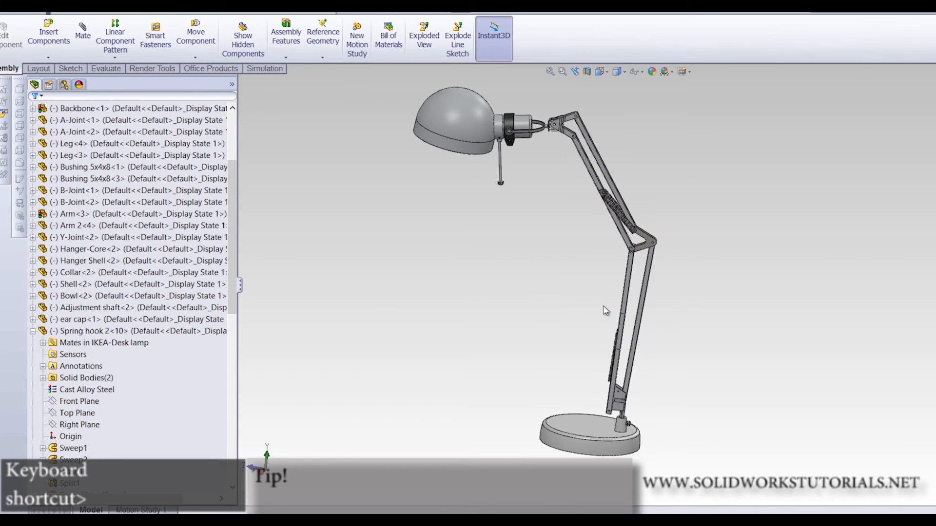
scroll(615, 396, "down", 6)
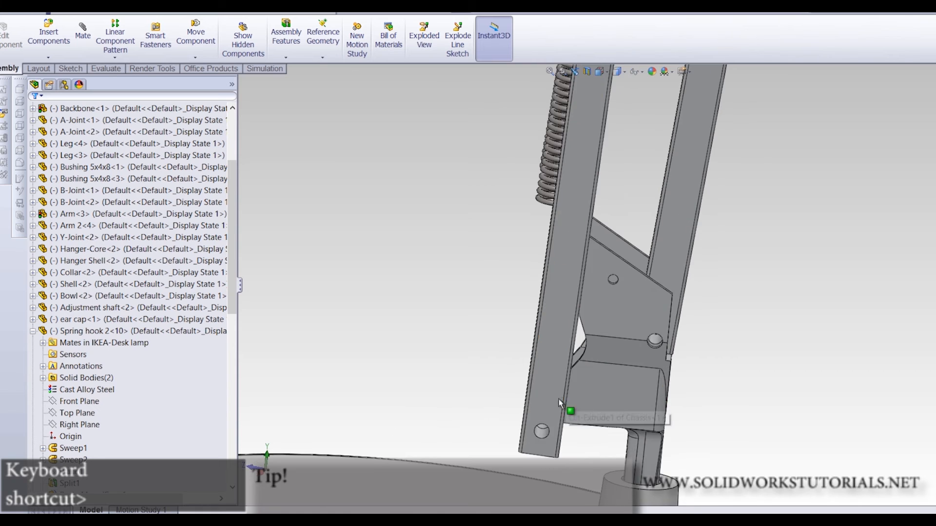
scroll(470, 402, "down", 3)
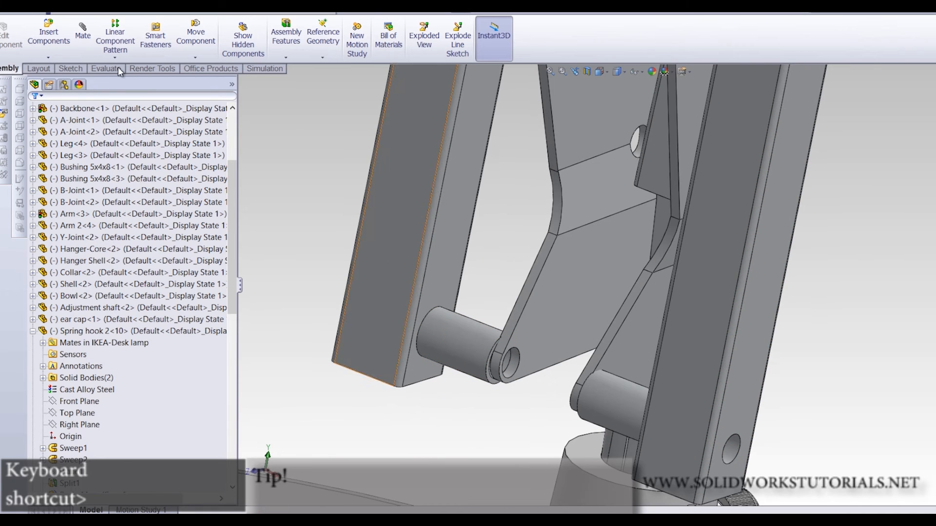
left_click(40, 34)
left_click_drag(224, 234, 224, 246)
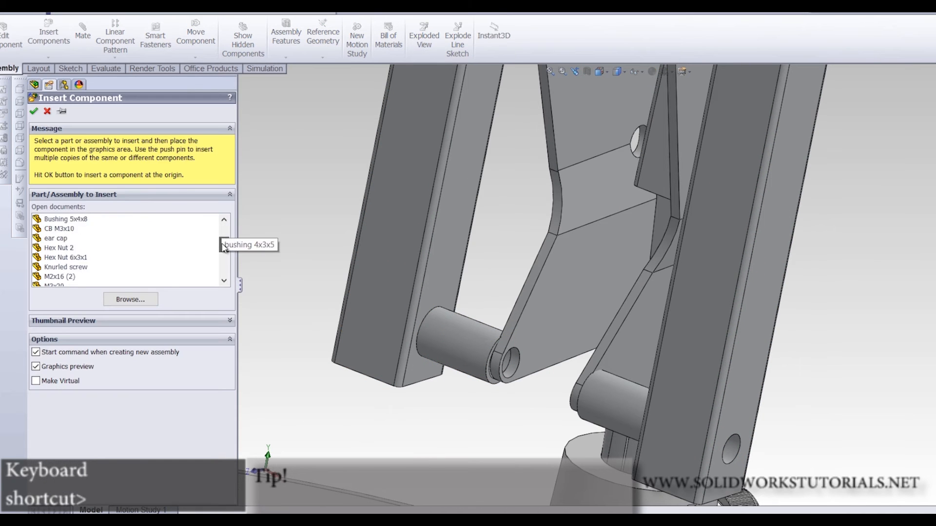
scroll(90, 255, "down", 2)
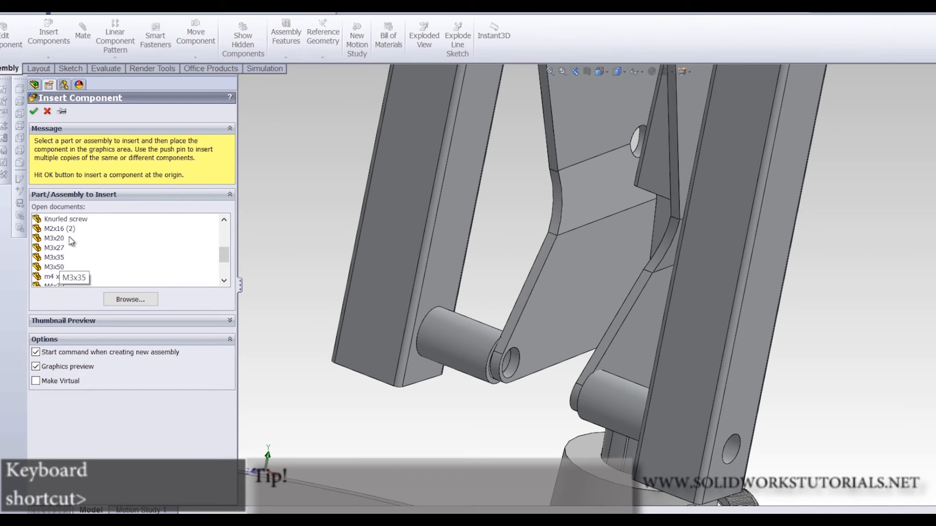
scroll(509, 289, "up", 1)
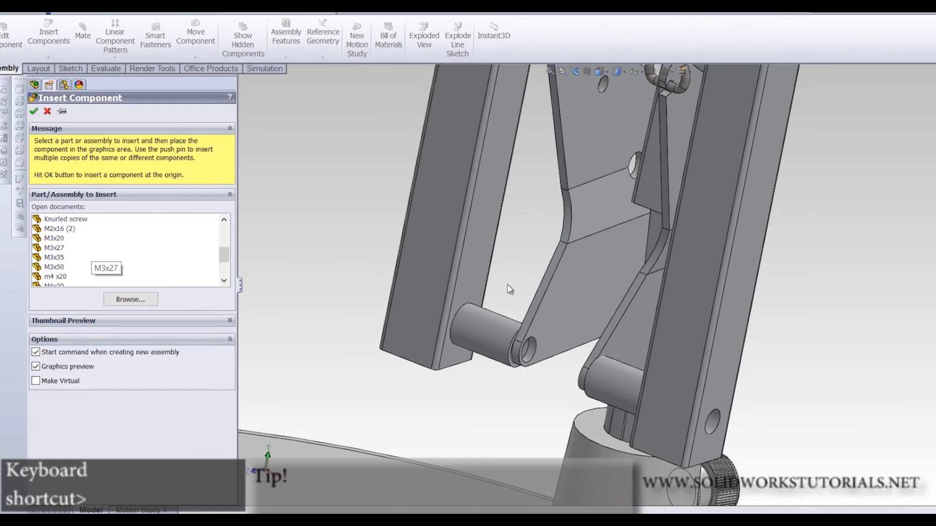
left_click(64, 267)
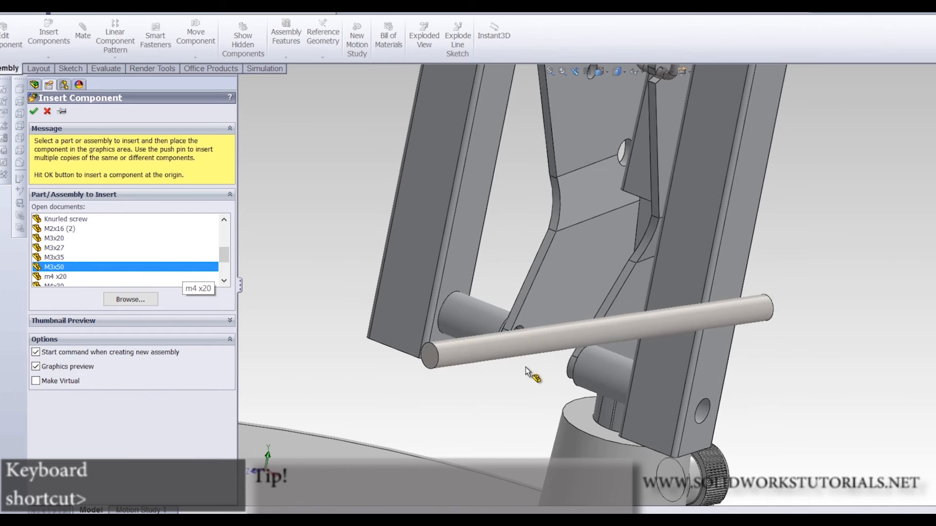
left_click(469, 386)
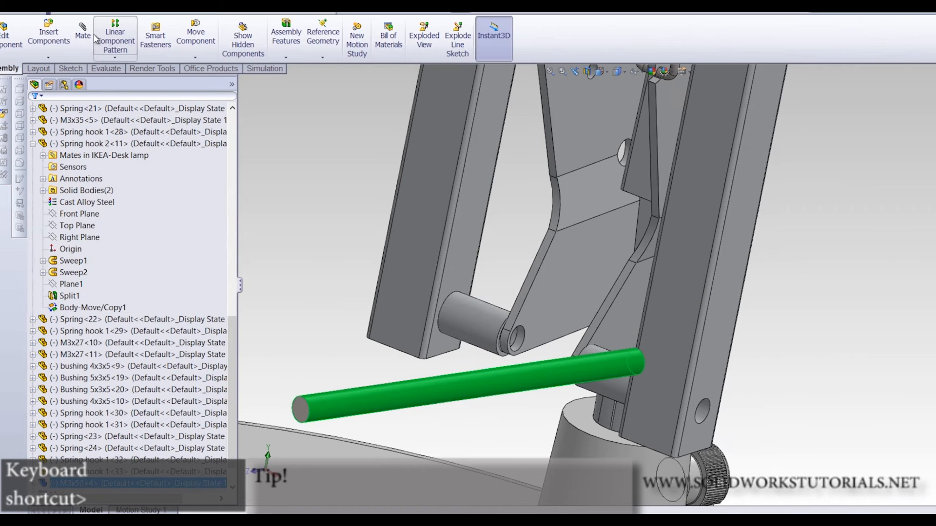
Mate the M3x50 pin concentric with the lower Bushing 5x4x8 and slide it through both Legs
left_click(481, 318)
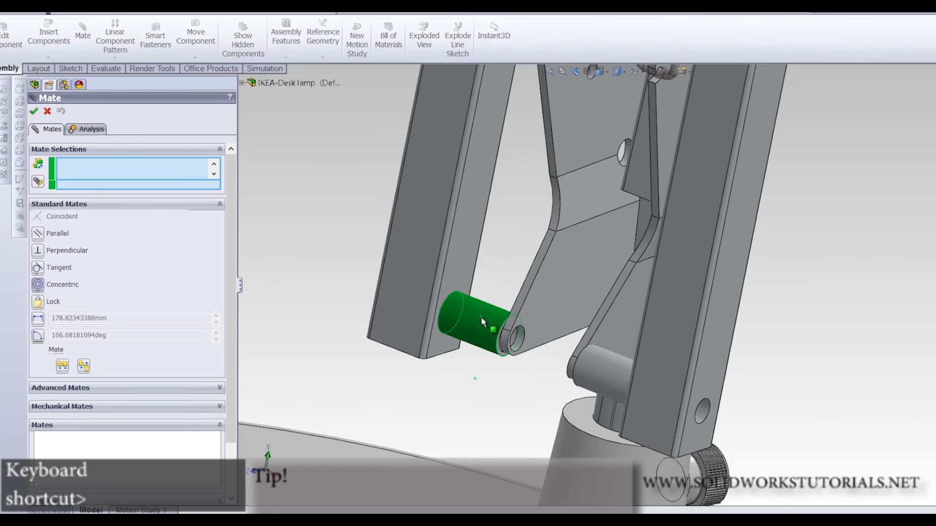
left_click(467, 336)
scroll(617, 387, "up", 5)
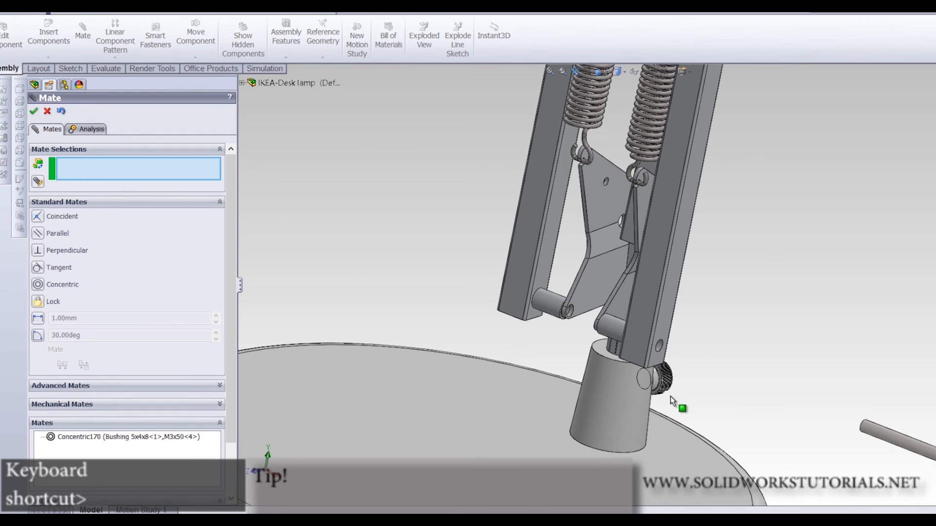
left_click_drag(904, 443, 587, 316)
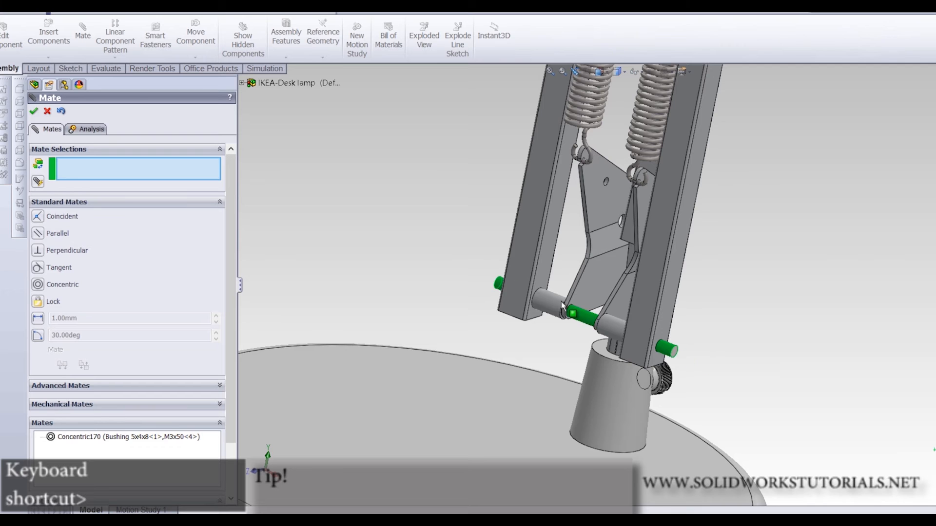
Centre the M3x50 pin between the two Legs with a Width mate of its end faces and the Legs' outer faces
scroll(607, 271, "down", 5)
middle_click_drag(607, 279, 577, 253)
left_click(120, 386)
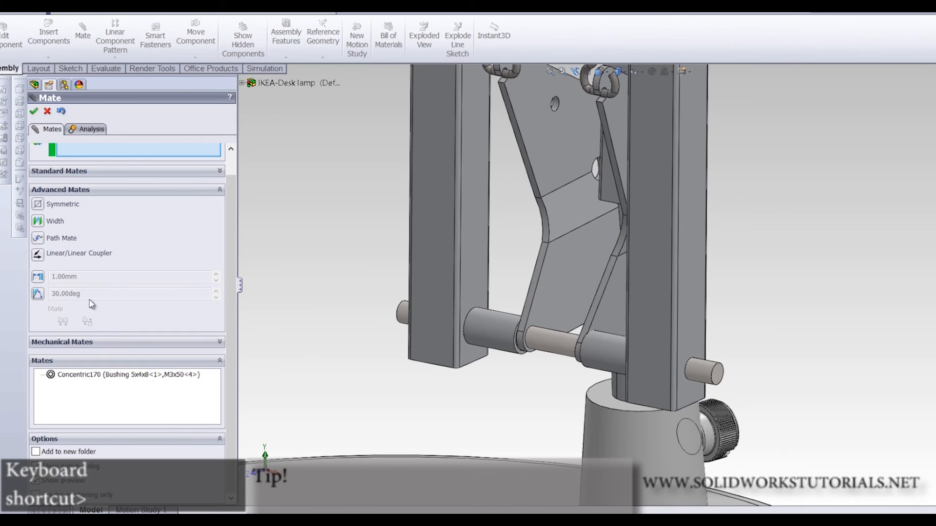
left_click(38, 221)
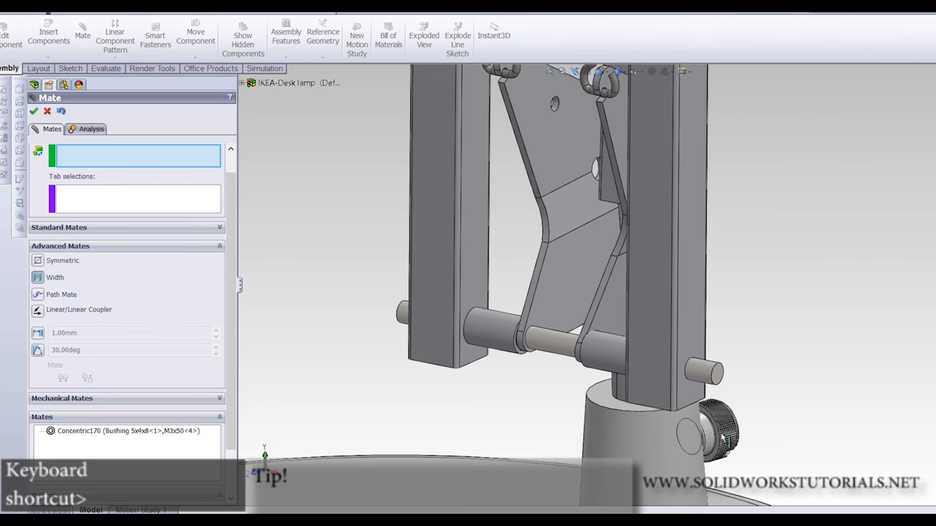
scroll(771, 348, "down", 3)
left_click(773, 385)
middle_click_drag(773, 385, 385, 270)
left_click(348, 238)
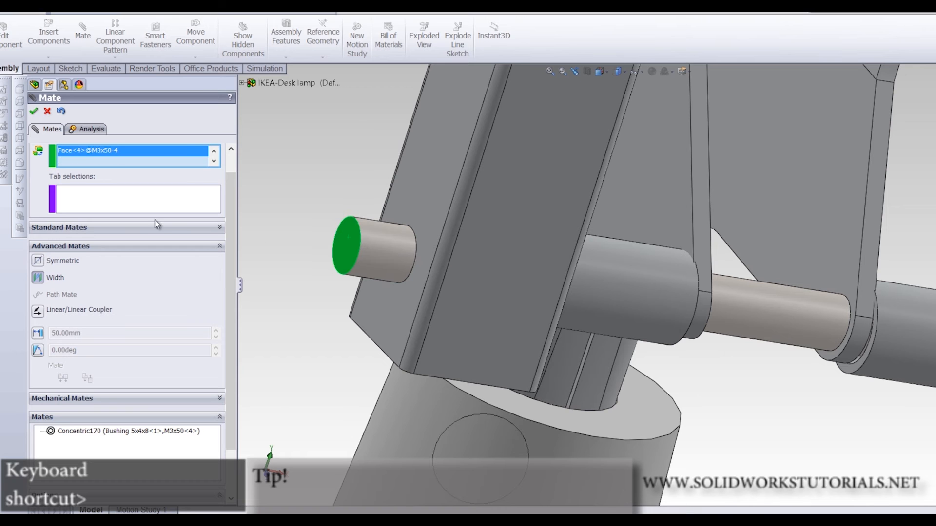
left_click(420, 180)
middle_click_drag(420, 180, 660, 254)
left_click(803, 248)
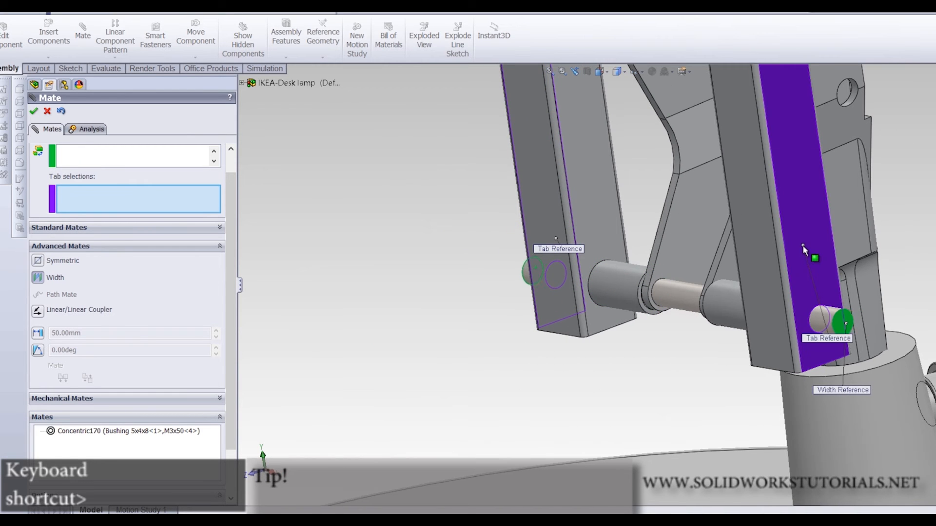
left_click(37, 113)
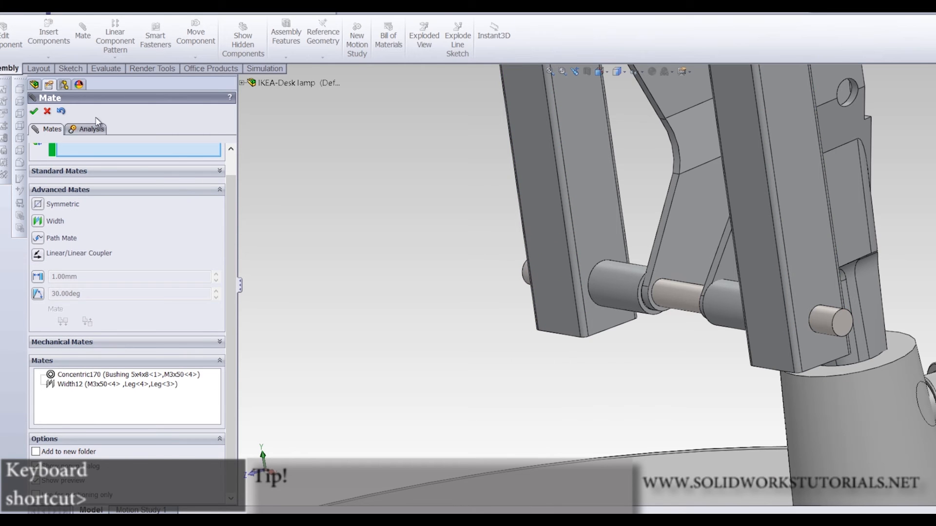
left_click(34, 111)
Copy the Bushing 5x4x8 and mate the copy concentric with the M3x50 pin between the chassis plates
middle_click_drag(538, 290, 600, 301)
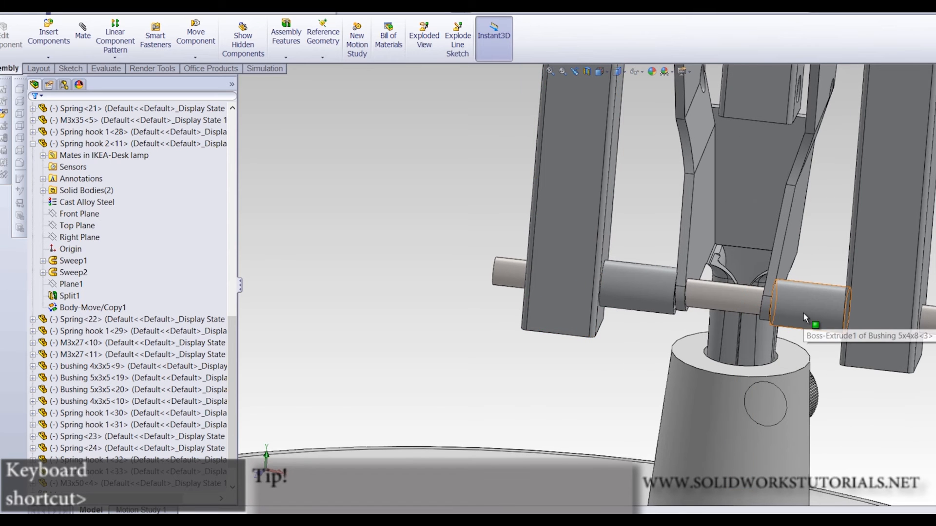
left_click_drag(804, 311, 406, 198, "ctrl")
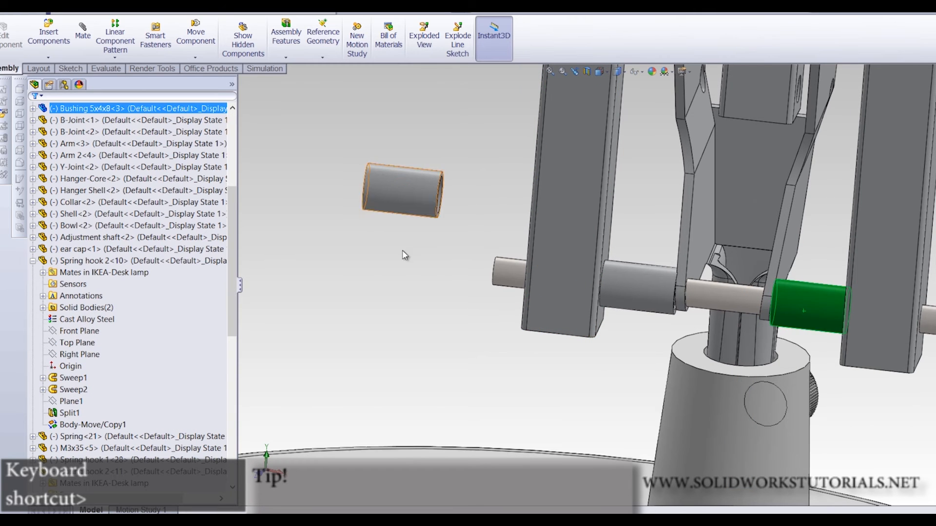
left_click(84, 35)
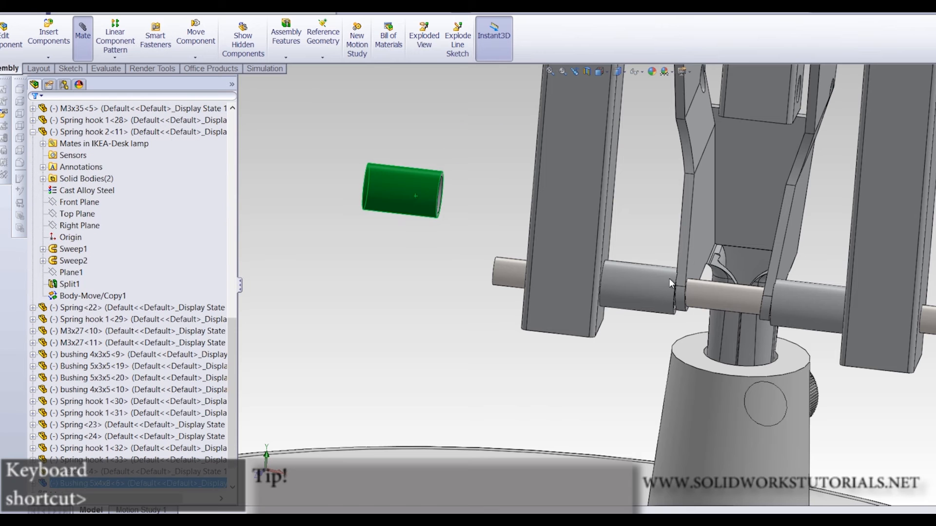
left_click(726, 302)
key("Return")
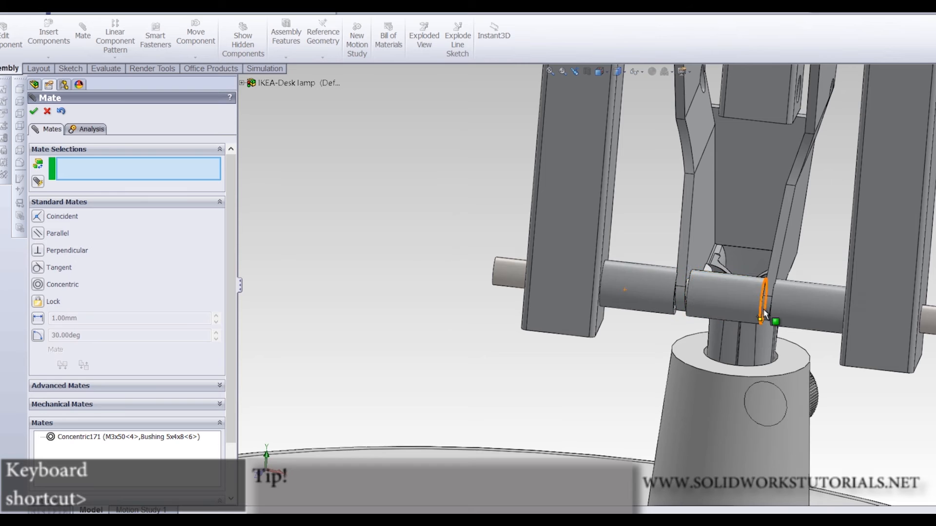
scroll(764, 309, "down", 5)
middle_click_drag(704, 300, 691, 303)
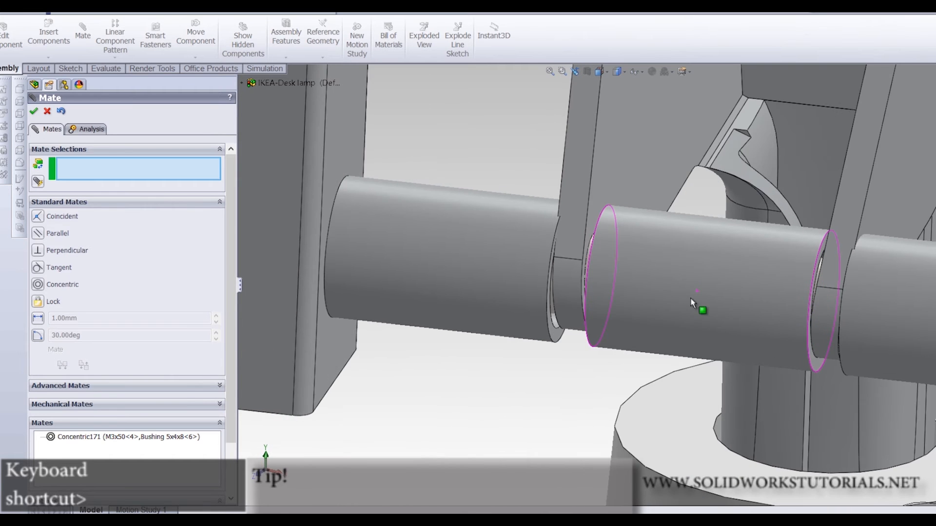
scroll(692, 307, "up", 2)
key("Escape")
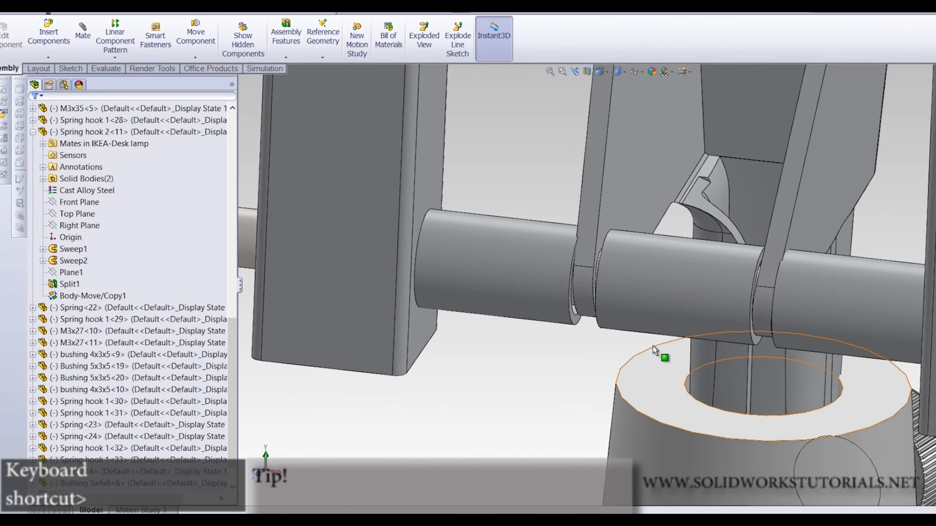
Make the middle bushing's Front Plane coincident with the Front Plane of the Chassis
left_click(654, 325)
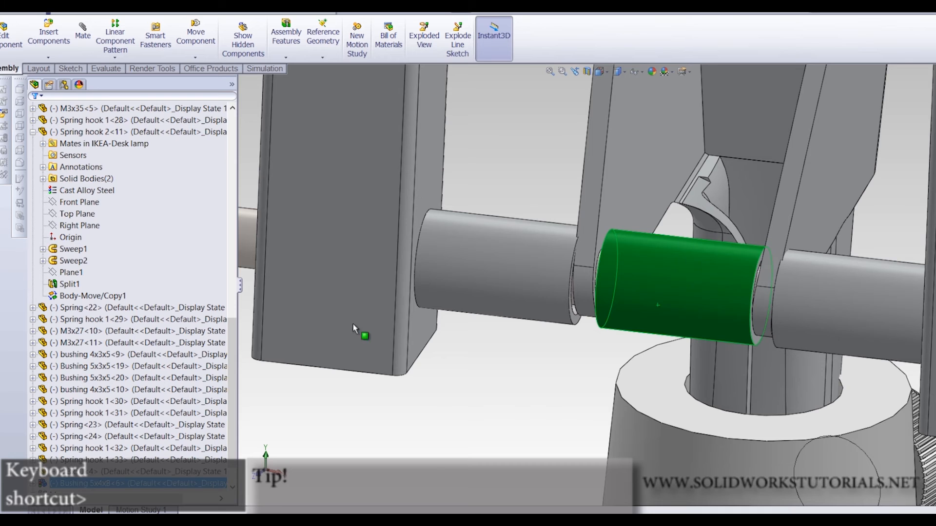
left_click(34, 484)
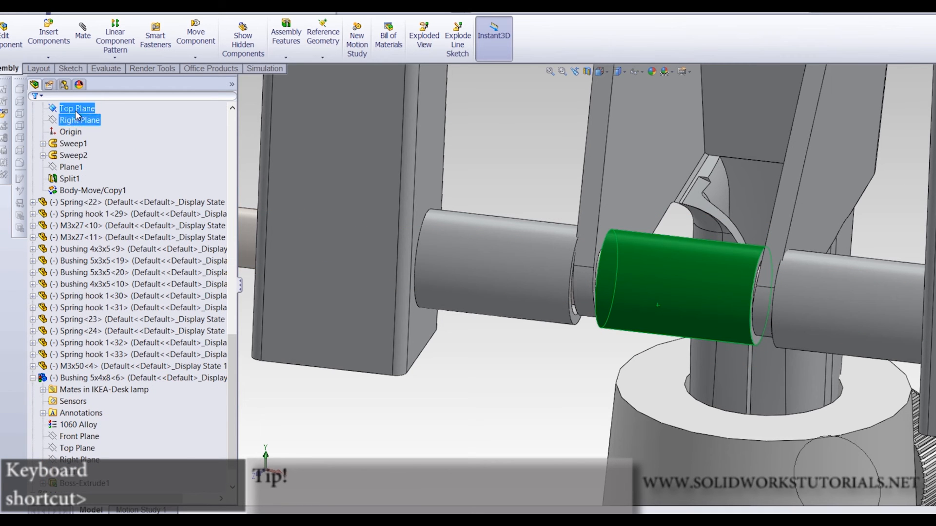
left_click(78, 436)
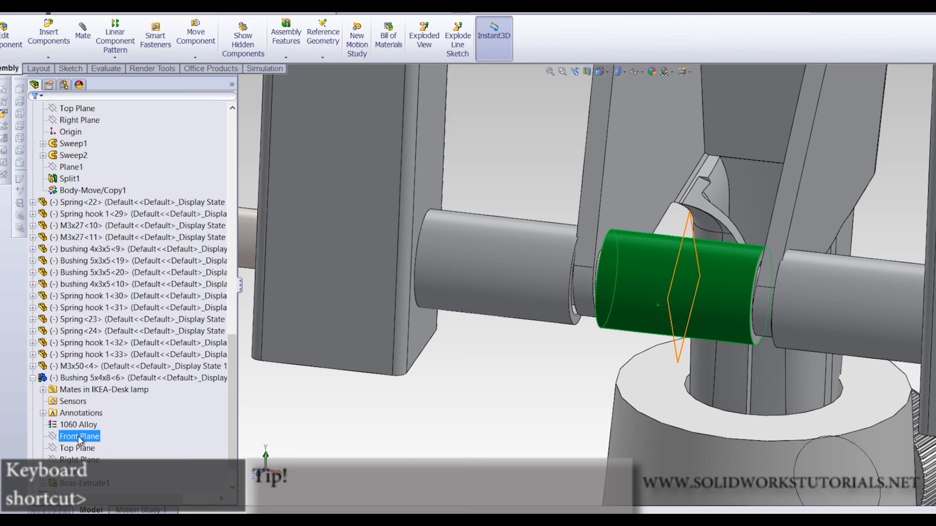
key("z")
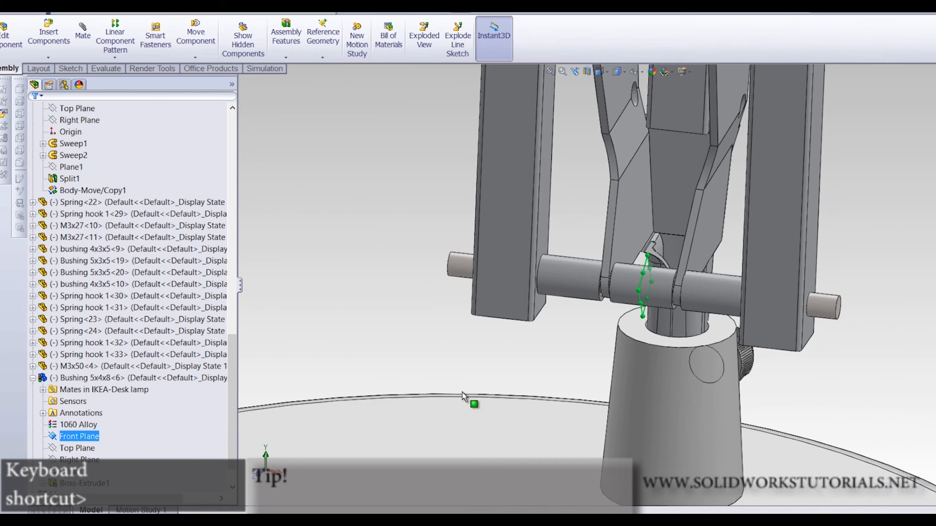
middle_click_drag(632, 314, 630, 295)
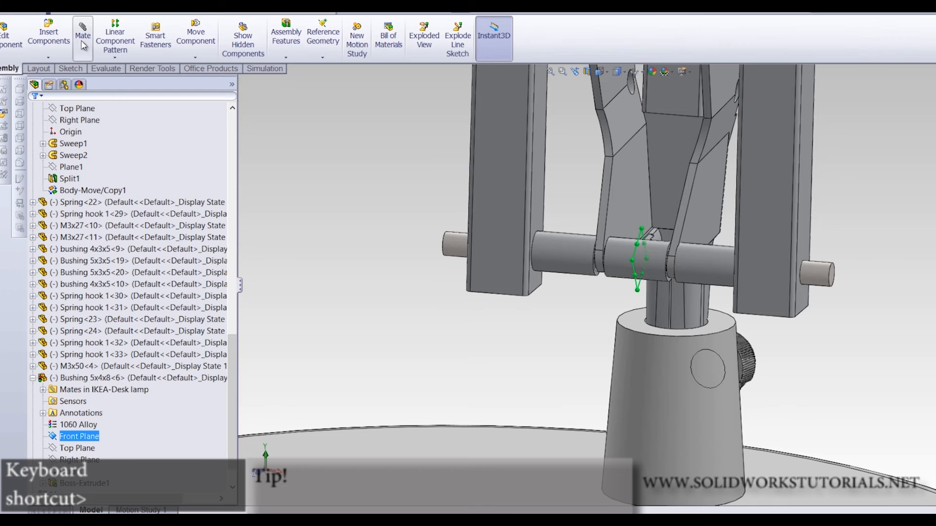
key("m")
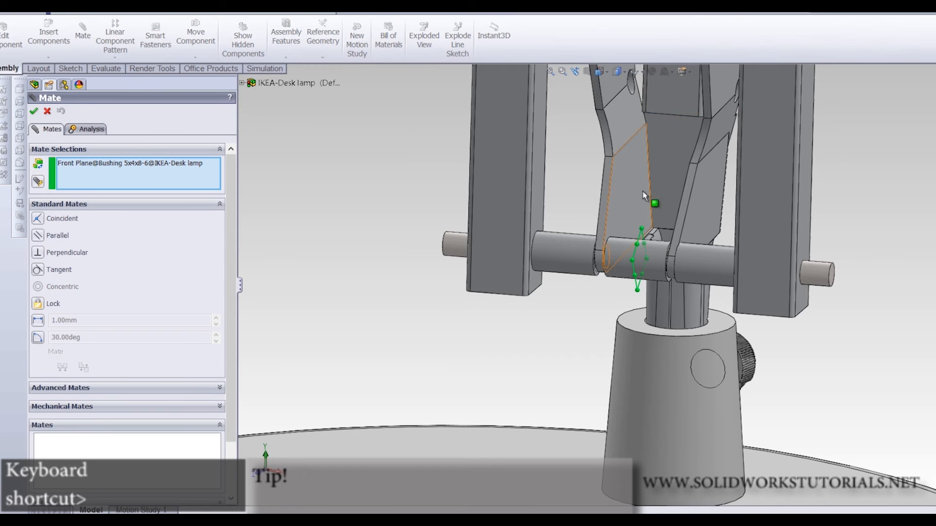
left_click(245, 83)
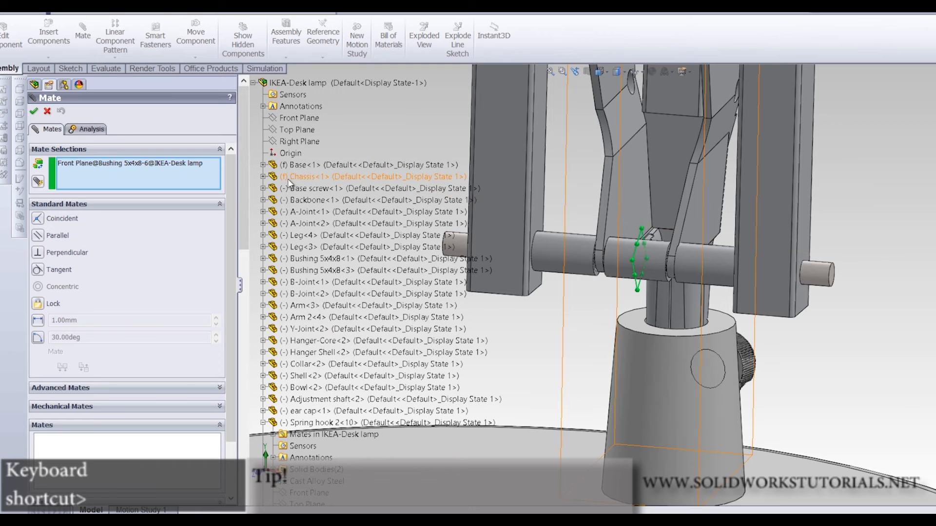
left_click(263, 176)
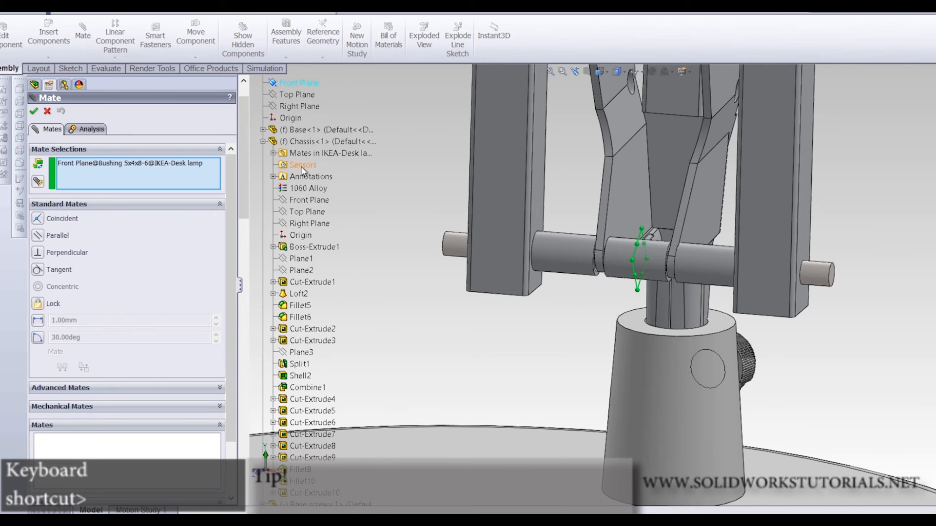
left_click(299, 200)
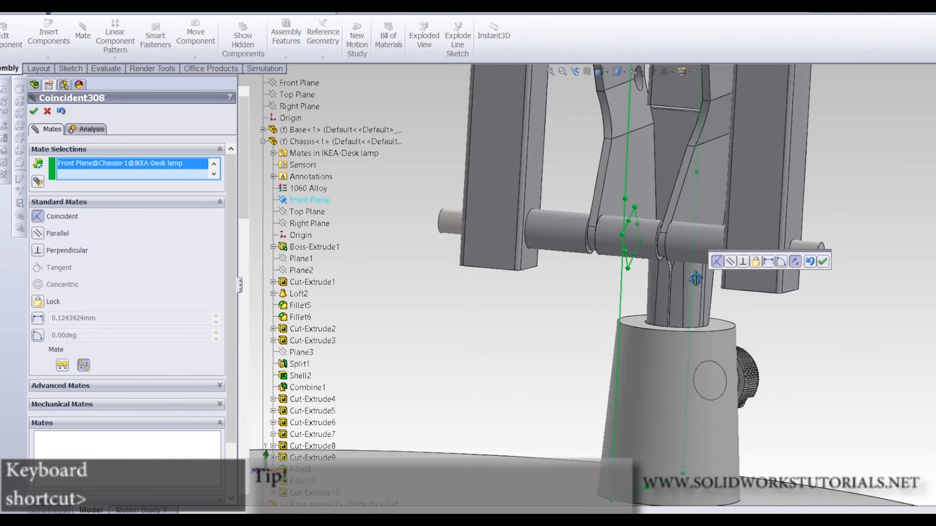
left_click(823, 262)
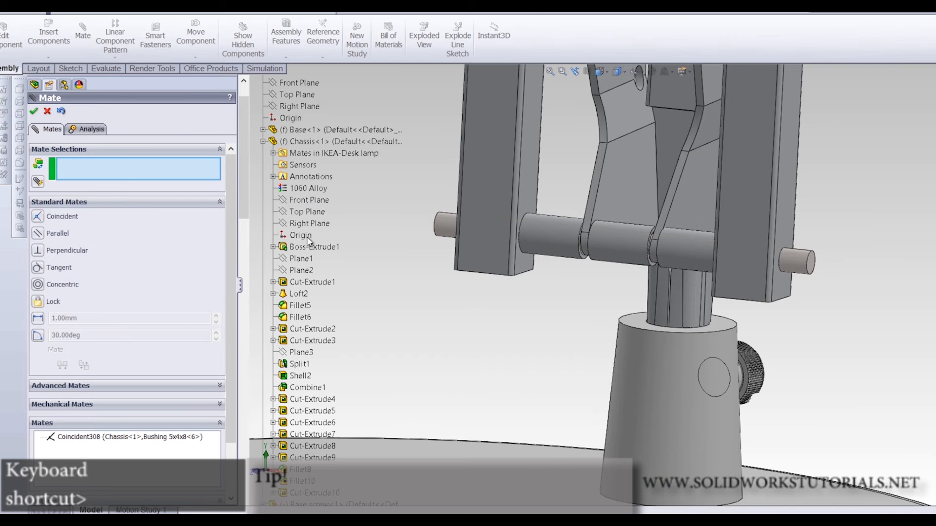
left_click(34, 111)
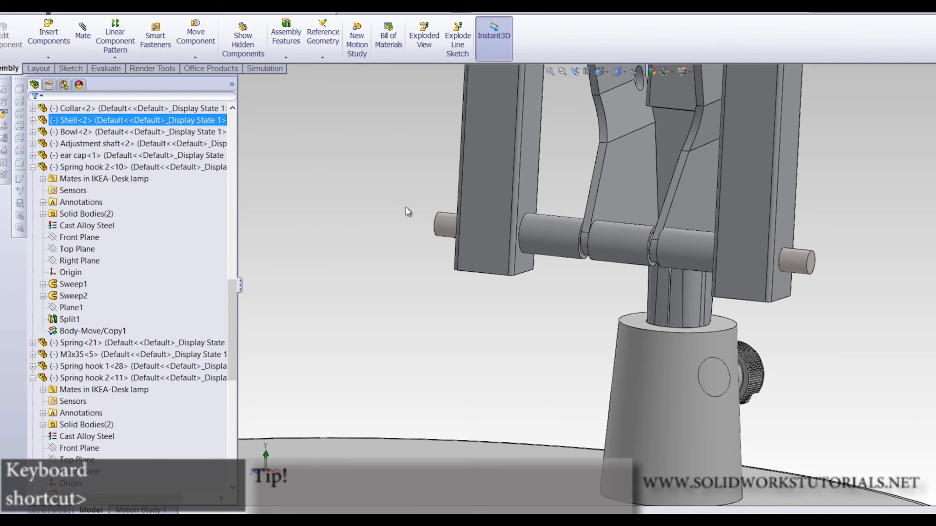
scroll(594, 246, "down", 5)
left_click(431, 243)
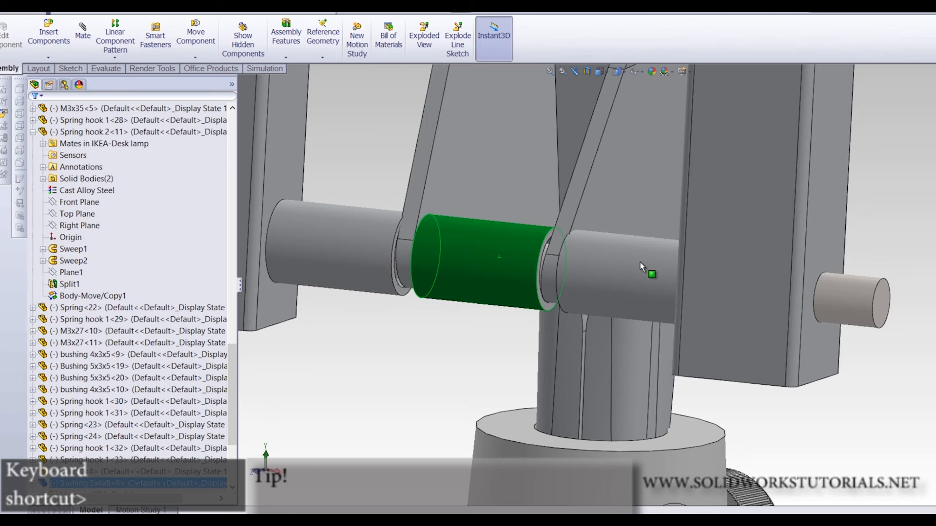
scroll(536, 341, "up", 5)
left_click(455, 374)
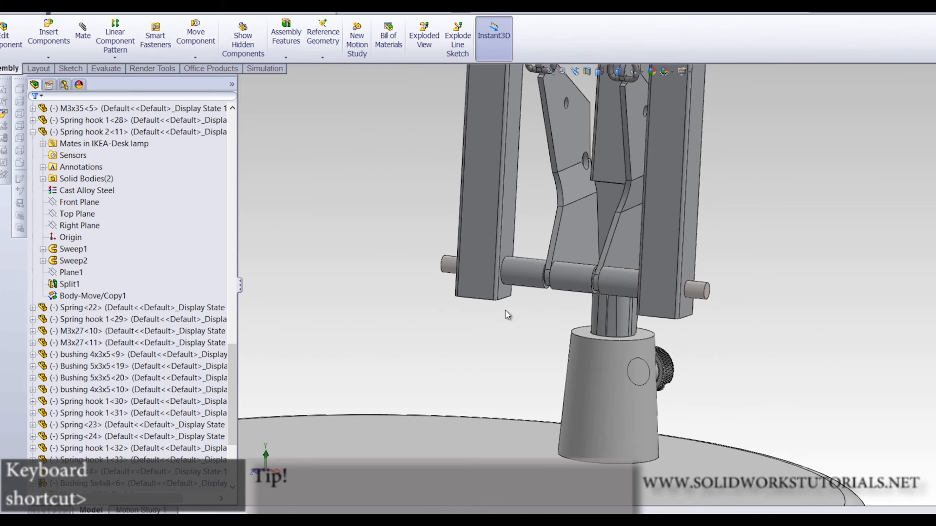
Insert a Hex Nut 2 component into the assembly beside the lower ends of the Legs
left_click(48, 35)
scroll(132, 255, "down", 5)
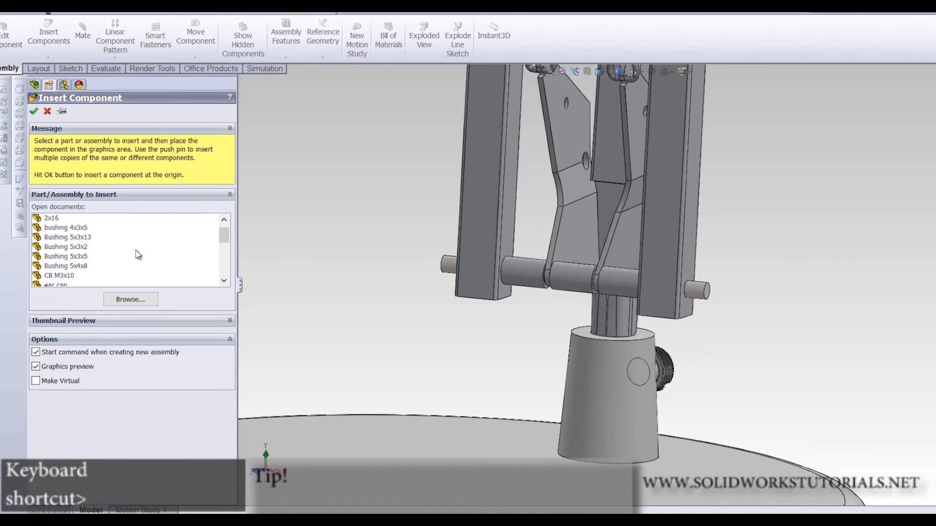
left_click(68, 247)
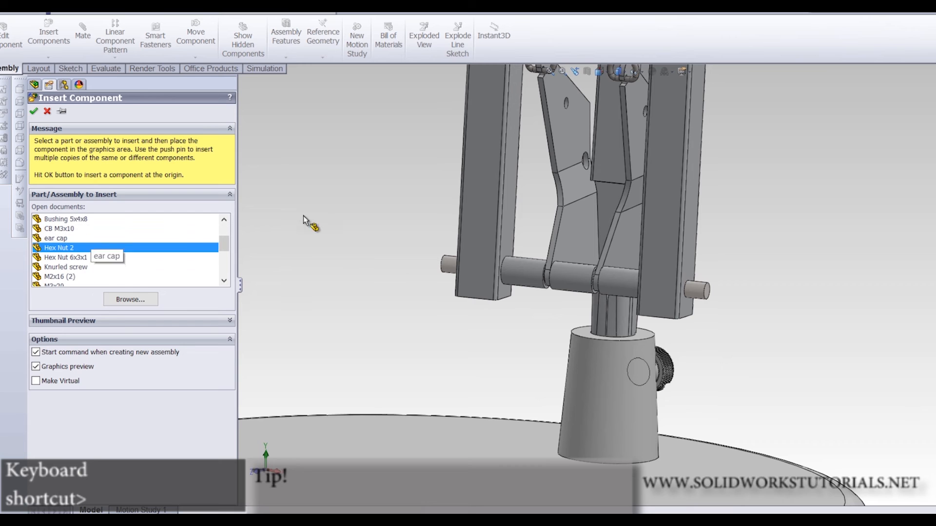
left_click(365, 225)
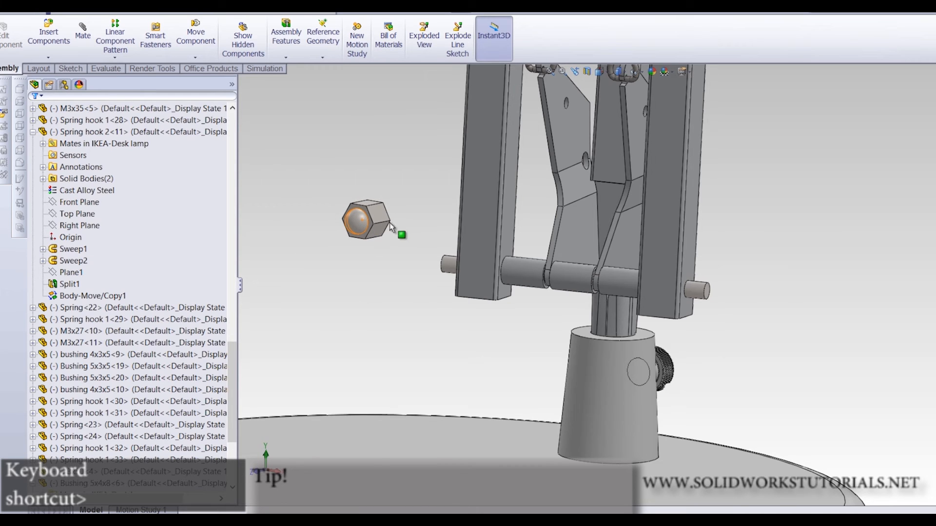
Rotate the Hex Nut 2 so its threaded hole faces the Legs and make a copy of it above
scroll(392, 246, "down", 2)
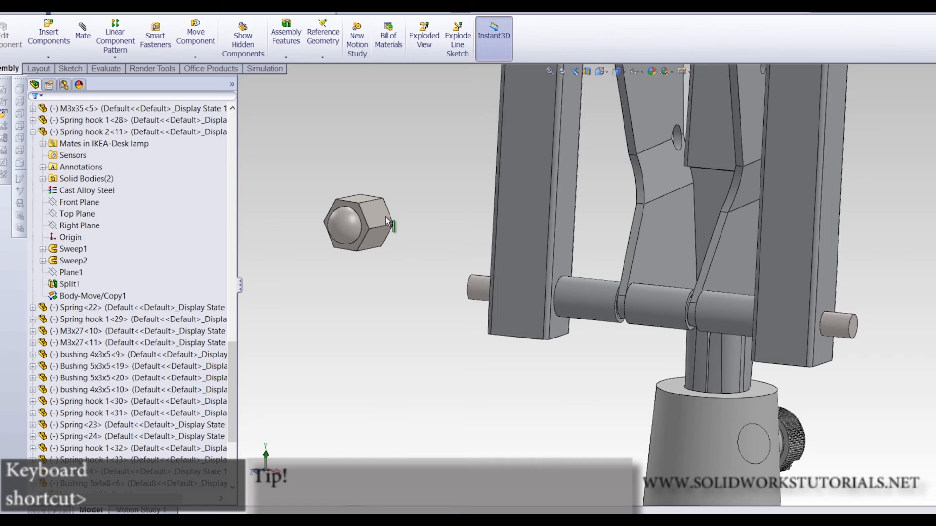
left_click(195, 58)
left_click(234, 86)
left_click_drag(381, 238, 395, 318)
key("Escape")
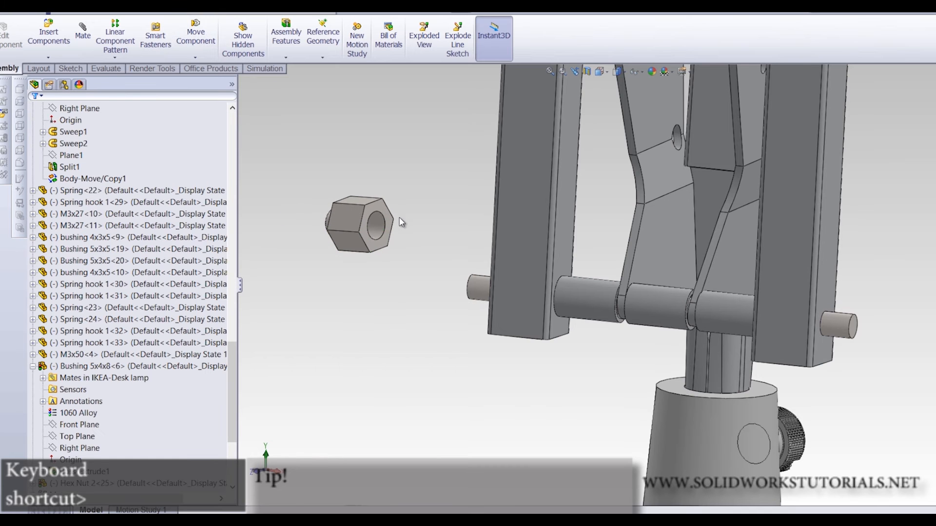
left_click_drag(380, 223, 389, 150, "ctrl")
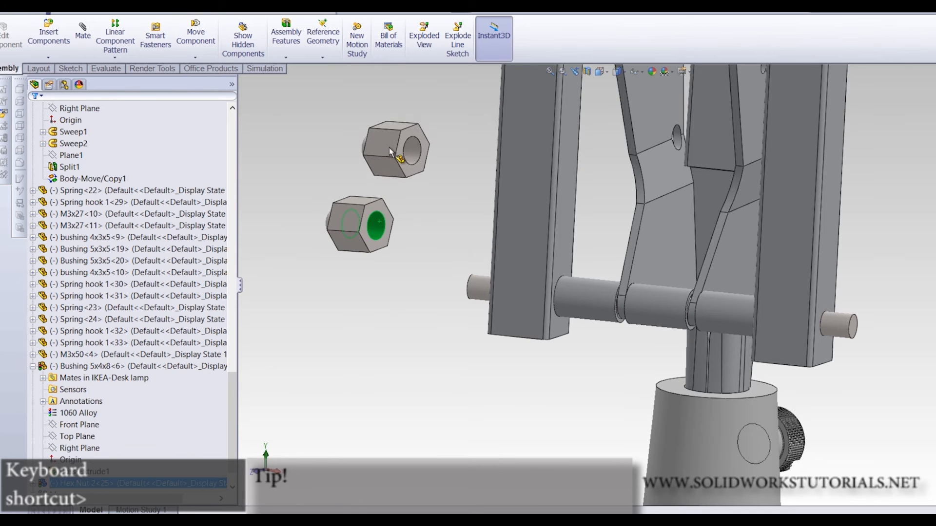
left_click(428, 223)
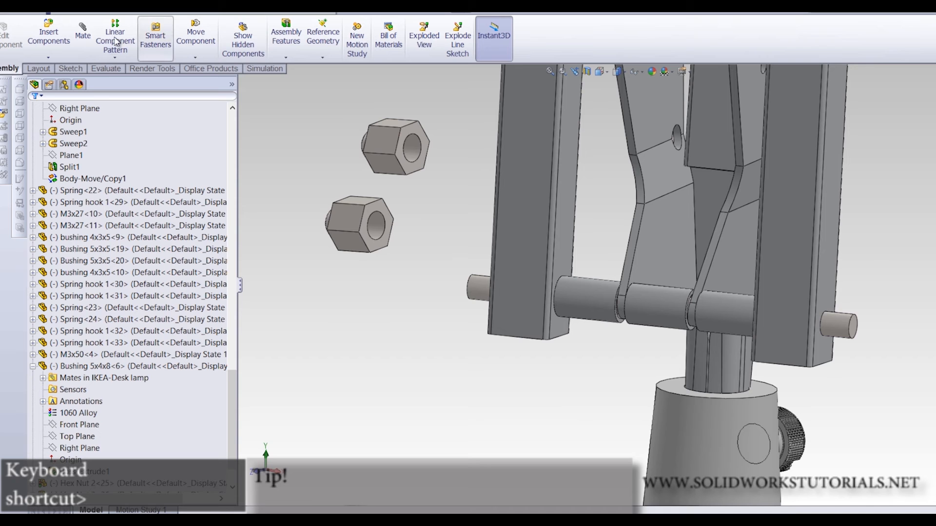
Mate the first Hex Nut 2's hole concentric with the M3x50 pin and slide the nut beyond the nearer Leg
scroll(390, 235, "down", 2)
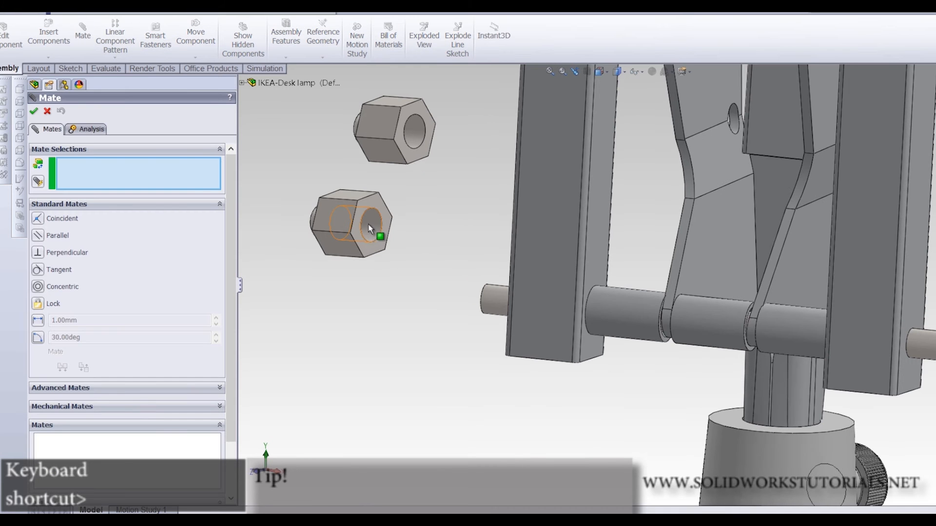
left_click(370, 229)
left_click(505, 300)
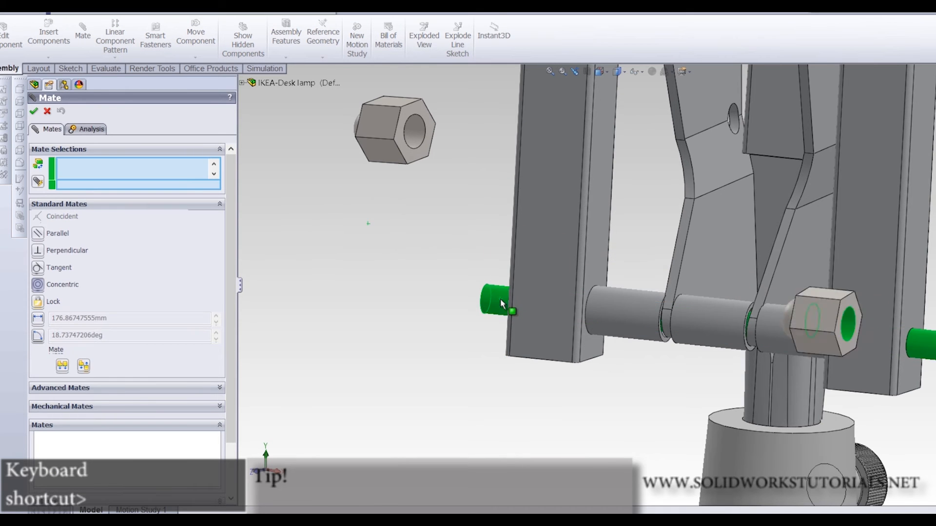
key("Return")
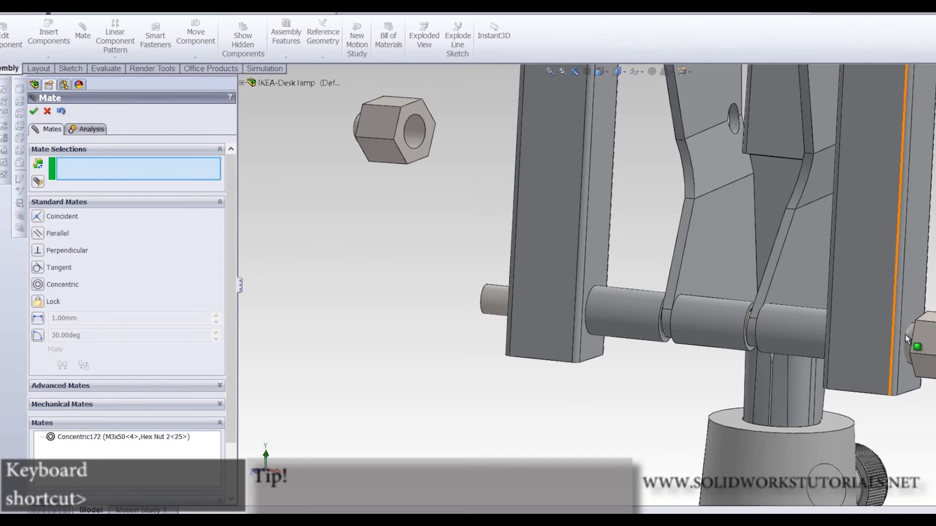
left_click_drag(915, 342, 391, 268)
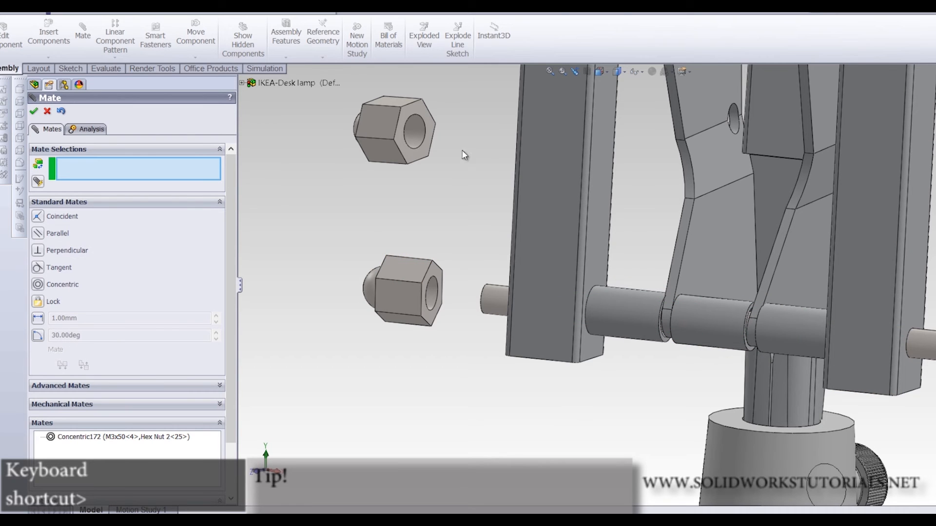
Mate the copied Hex Nut 2's hole concentric with the M3x50 pin, flipping the mate alignment
left_click(410, 130)
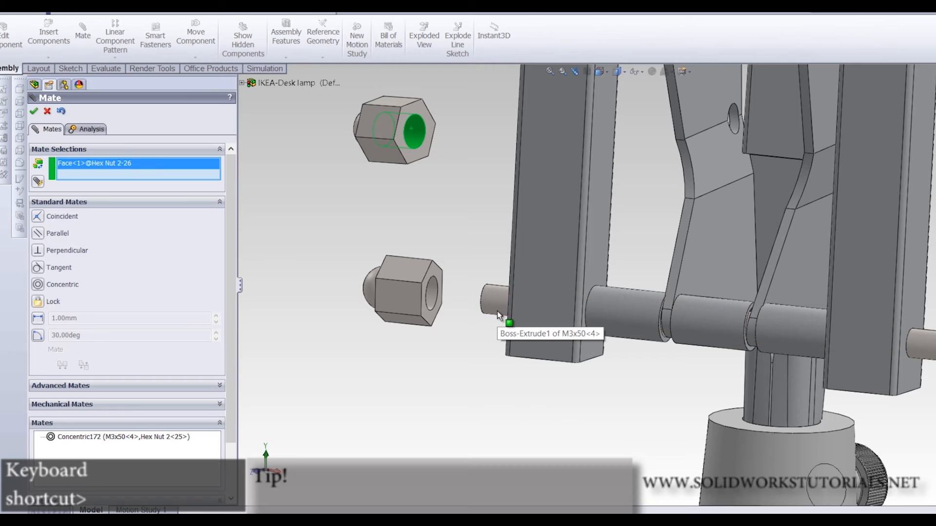
left_click(498, 305)
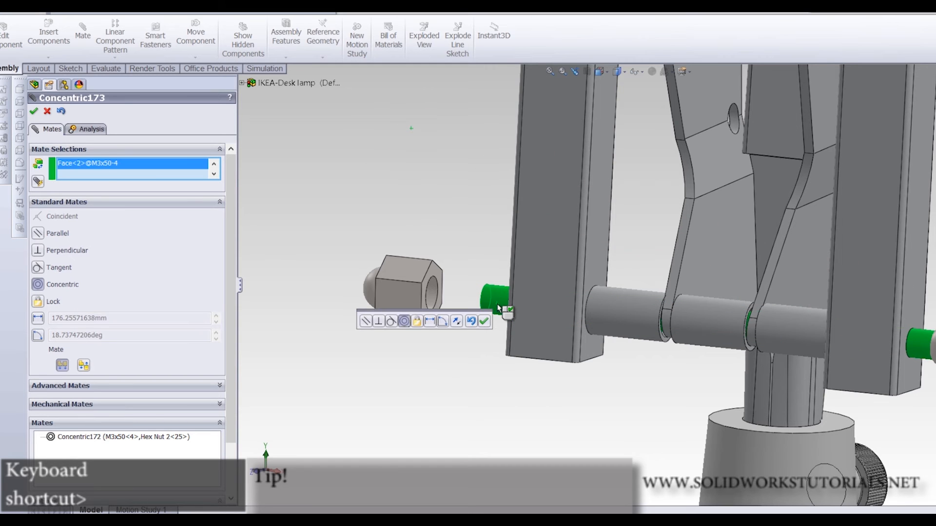
left_click(460, 320)
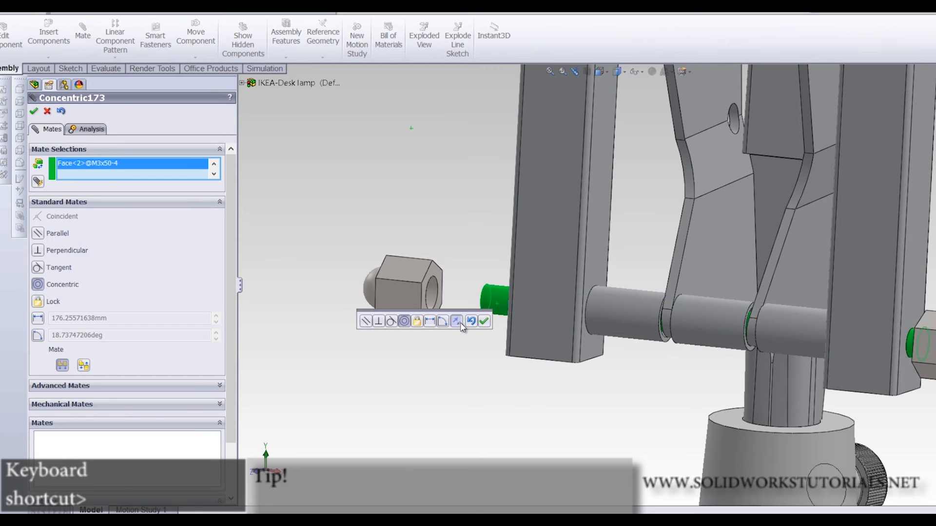
left_click(484, 321)
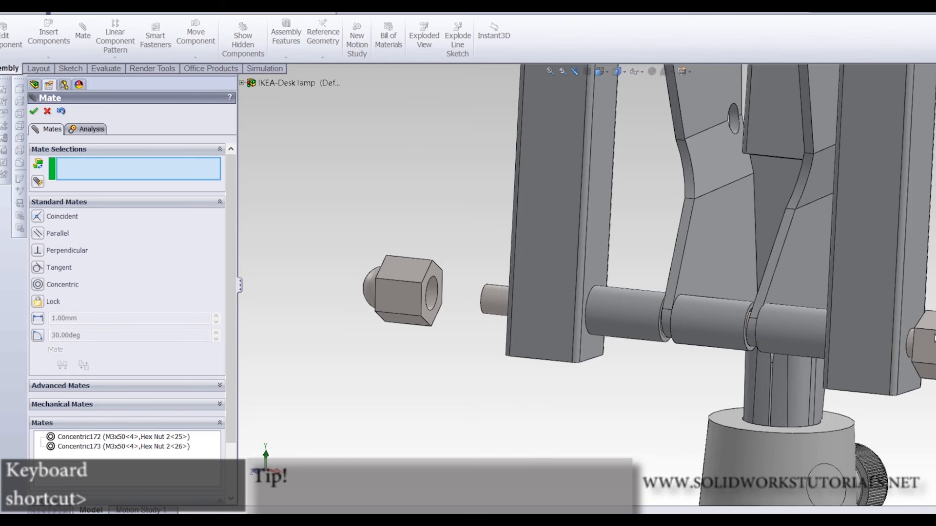
Make the inner edge of the copied Hex Nut 2 coincident with the outer face of its adjacent Leg
left_click(902, 294)
left_click(903, 293)
left_click(915, 291)
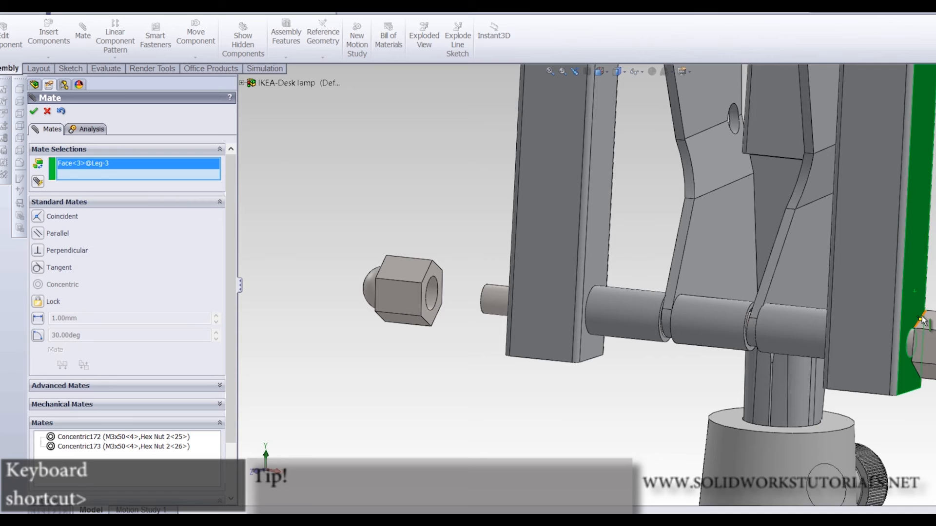
left_click(923, 321)
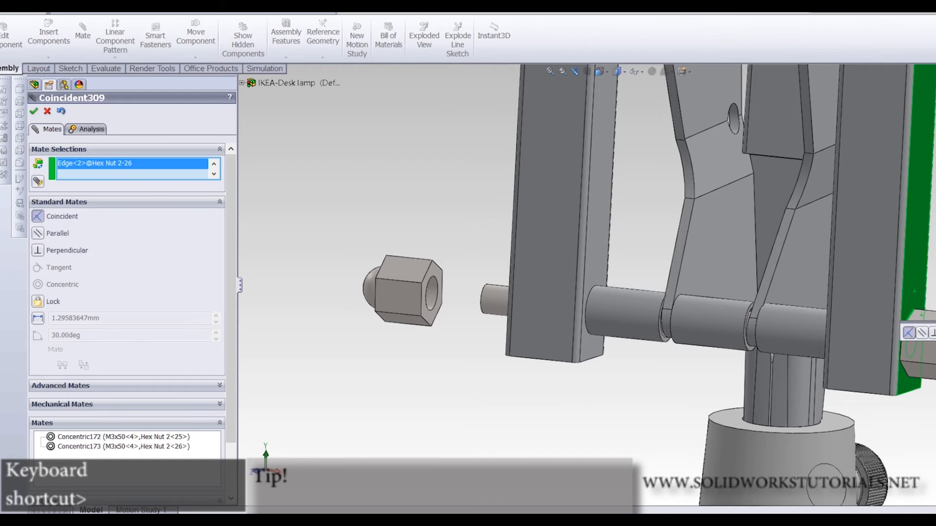
left_click(935, 333)
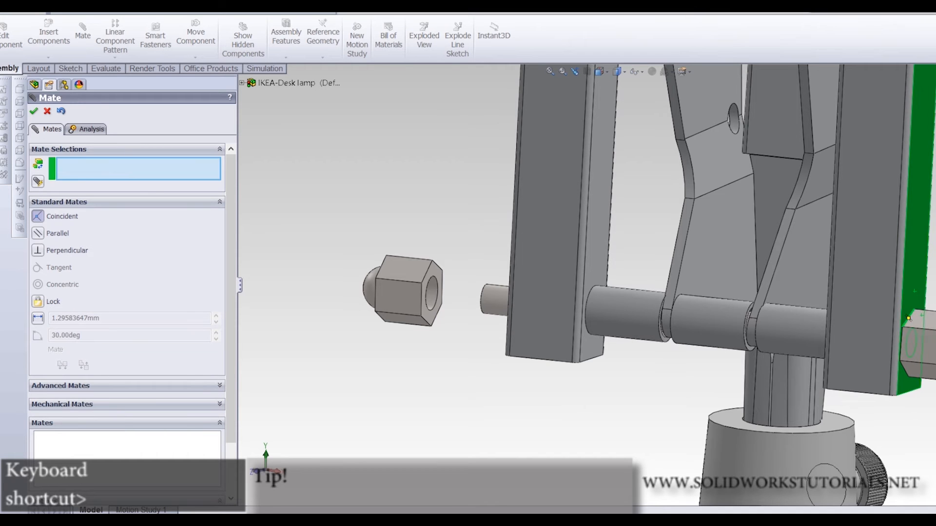
Make the first Hex Nut 2's open end face coincident with the outer edge of the opposite Leg and finish mating
left_click(435, 271)
middle_click_drag(434, 271, 504, 256)
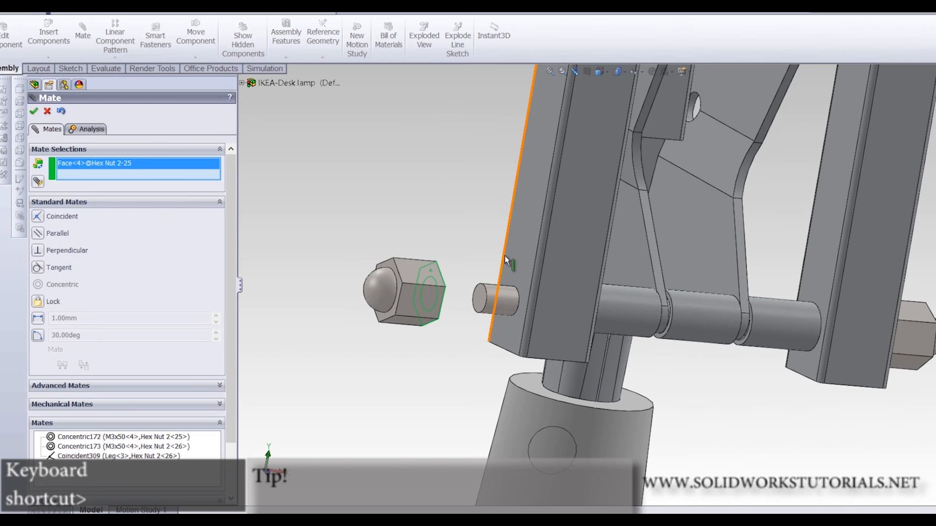
left_click(505, 256)
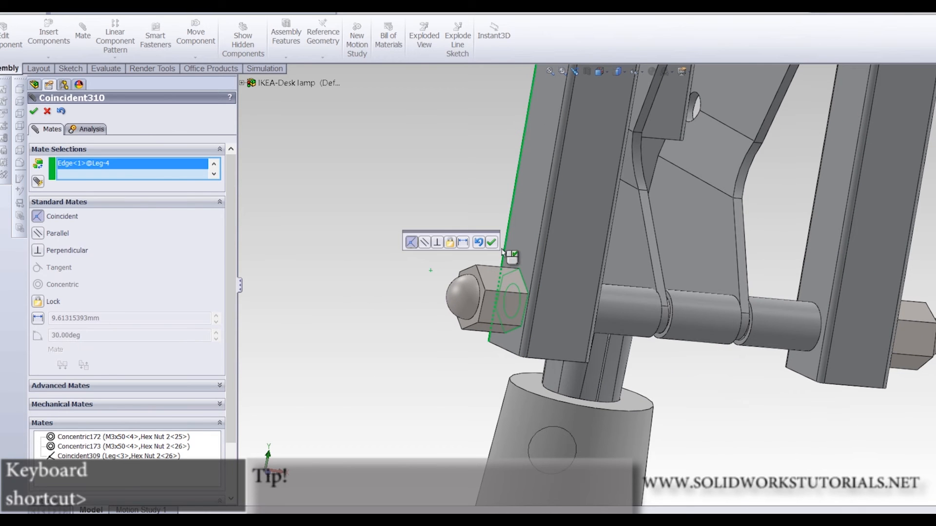
scroll(520, 262, "down", 7)
middle_click_drag(531, 282, 551, 307)
scroll(550, 315, "up", 5)
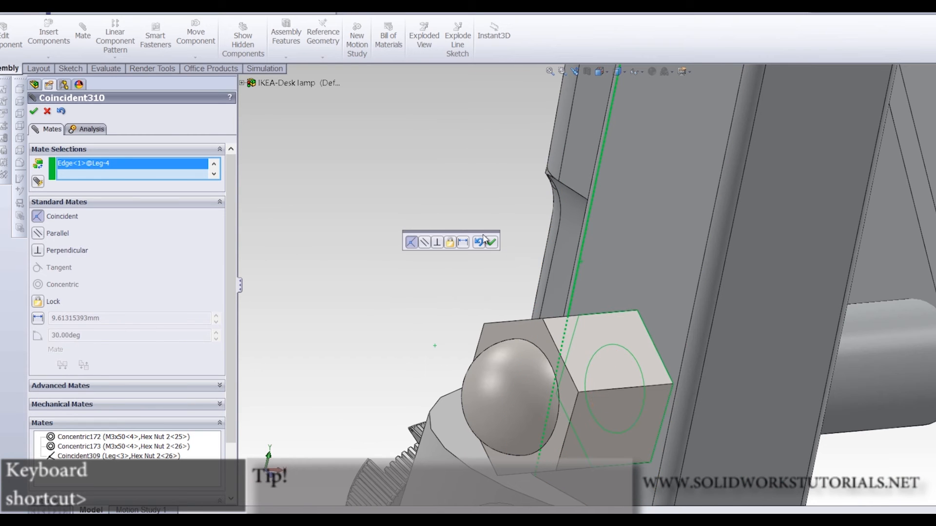
middle_click_drag(587, 314, 624, 338)
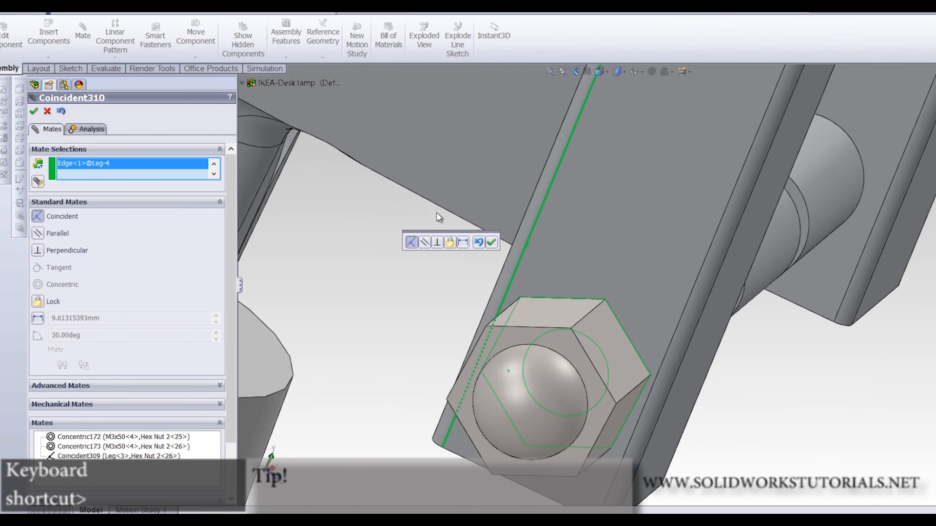
left_click(491, 242)
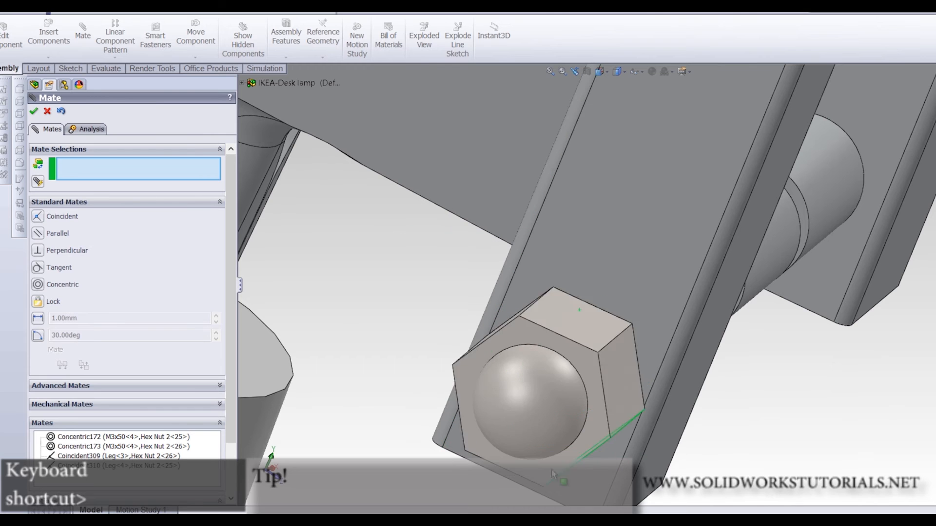
scroll(446, 336, "up", 5)
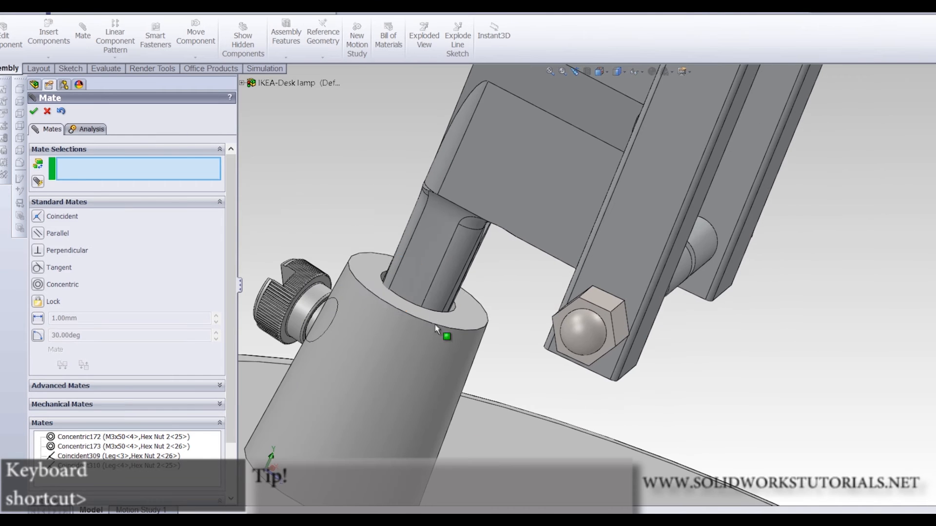
left_click(34, 112)
Insert an M2x16 (2) component into the assembly beside the chassis
scroll(629, 278, "up", 6)
scroll(683, 228, "down", 4)
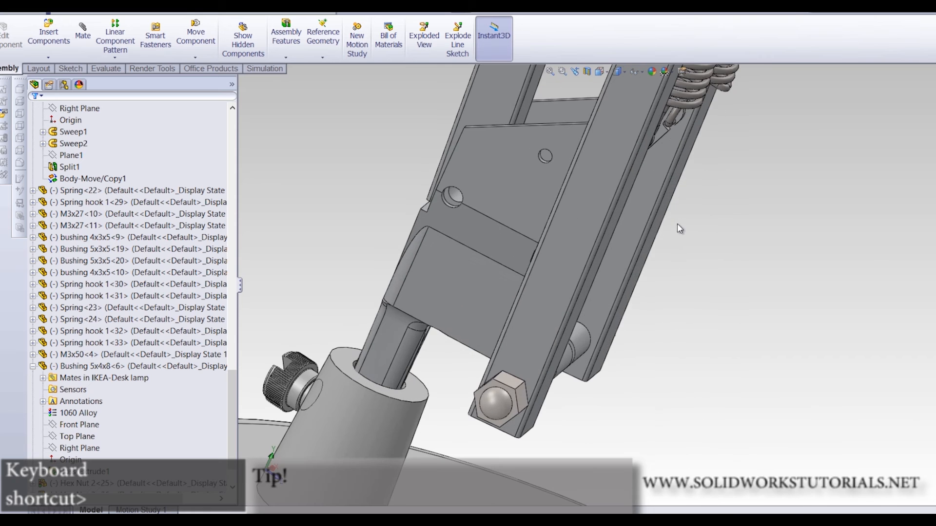
middle_click_drag(551, 211, 560, 178)
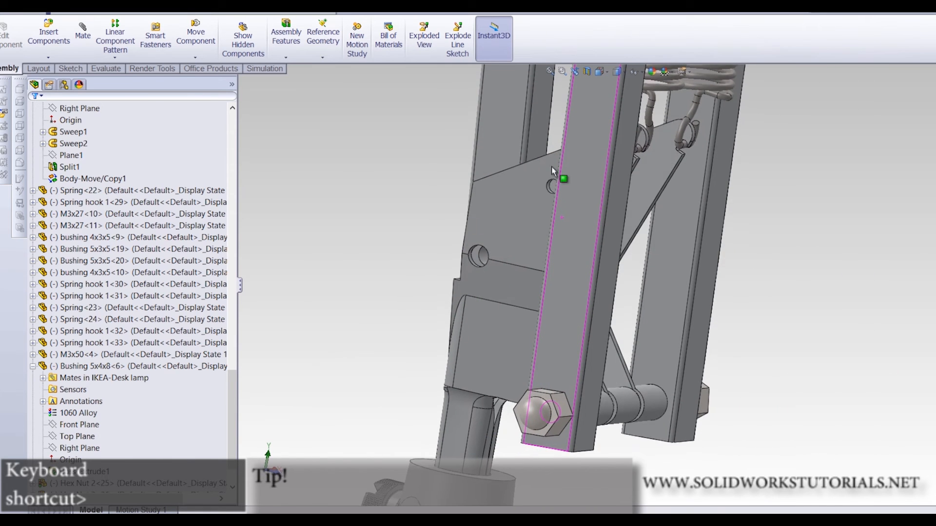
left_click(49, 34)
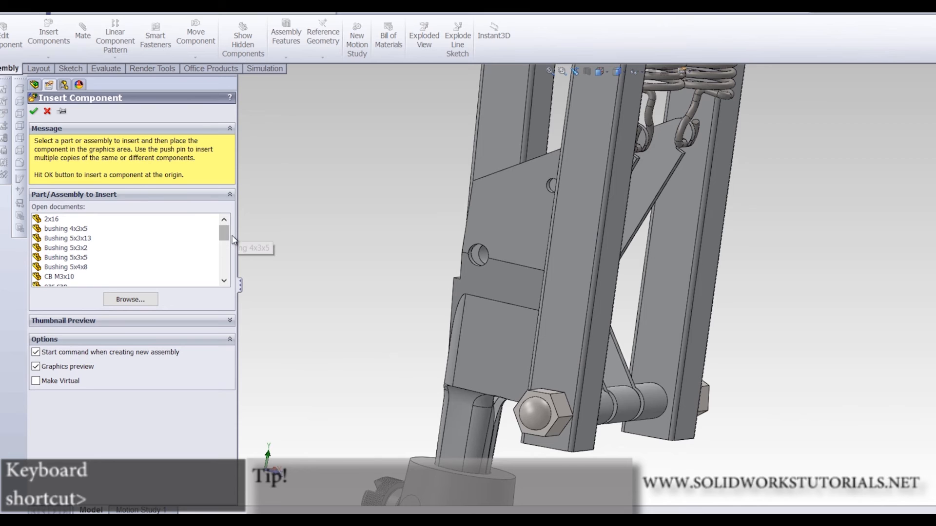
left_click_drag(224, 240, 225, 254)
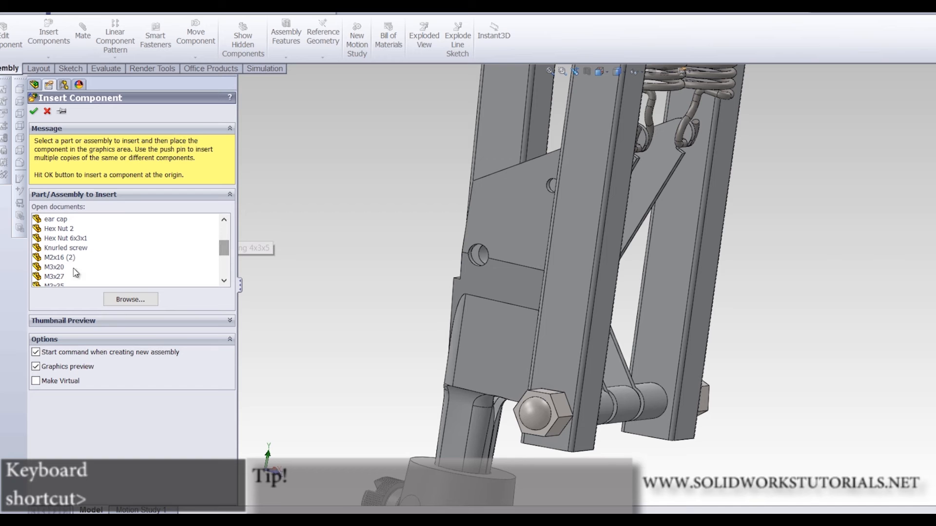
left_click(73, 257)
left_click(353, 200)
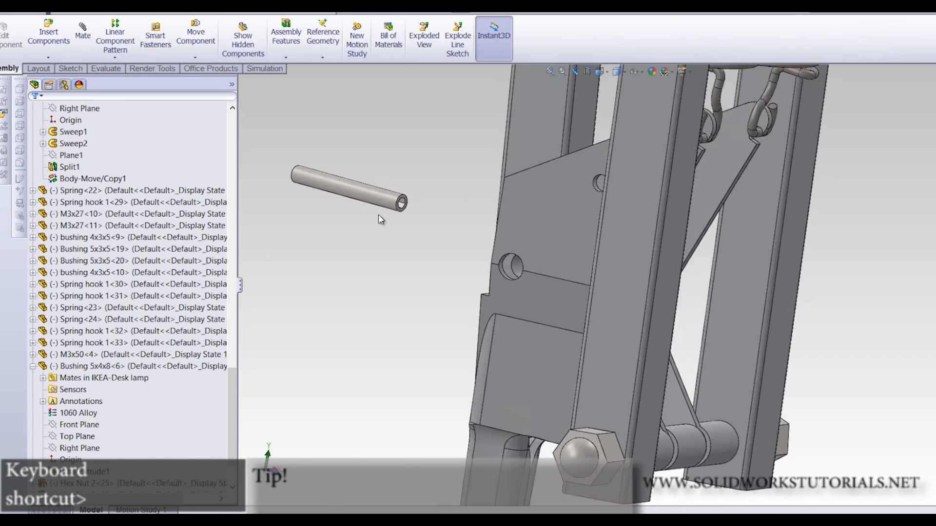
Mate the M2x16 (2) pin's cylindrical face concentric with the small upper hole in the Chassis plate
scroll(378, 214, "down", 3)
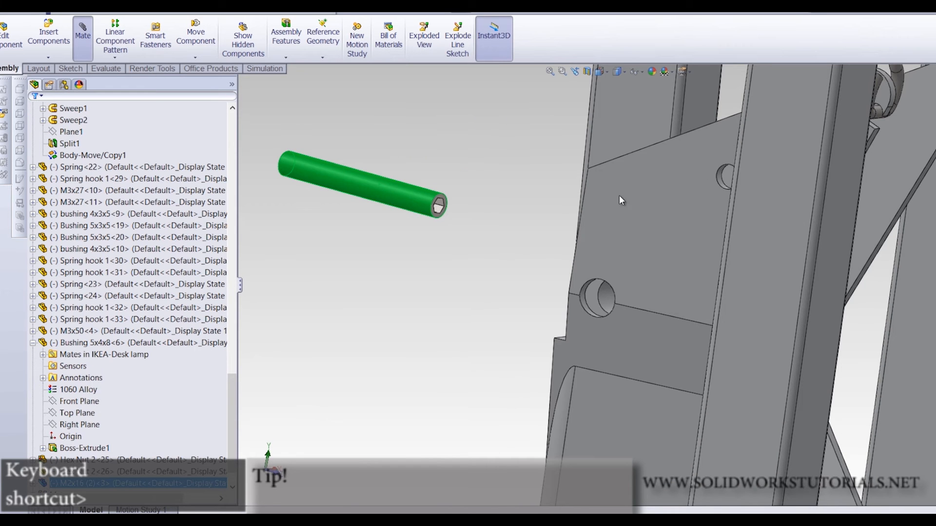
scroll(720, 183, "down", 3)
left_click(698, 210)
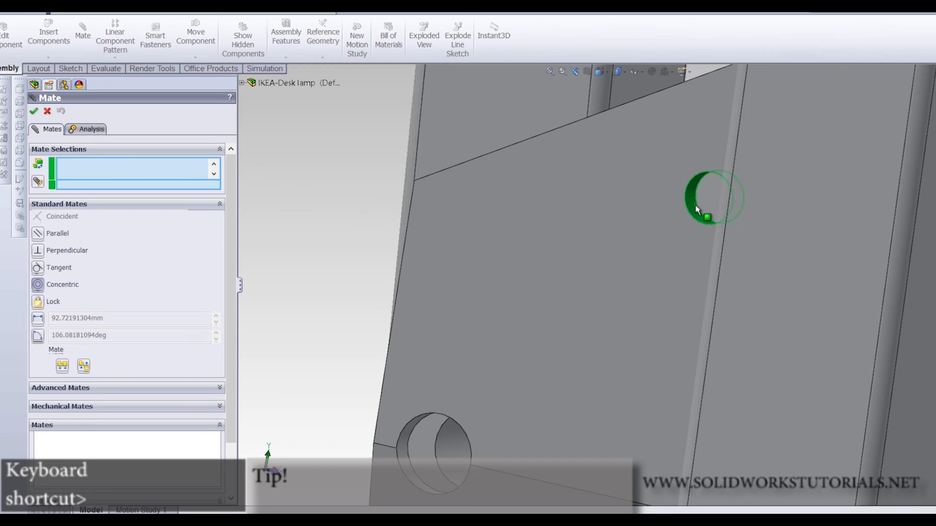
left_click(829, 193)
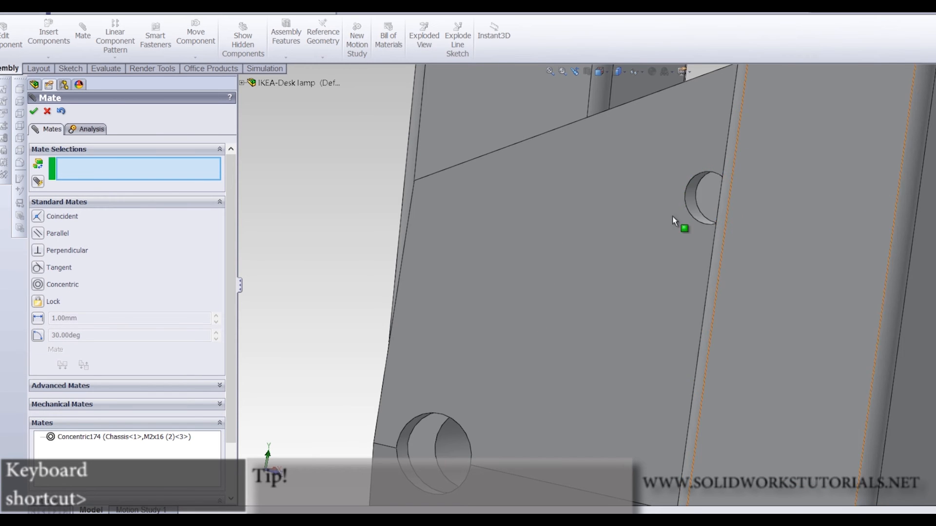
Slide the M2x16 (2) pin along its axis until it sits between the two Chassis plates
scroll(671, 215, "up", 5)
middle_click(613, 214)
middle_click_drag(613, 215, 550, 212)
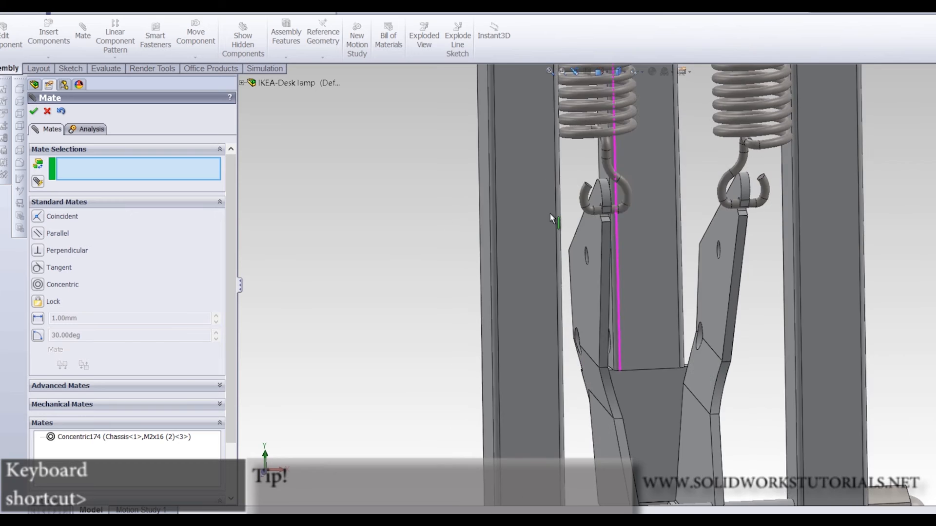
scroll(516, 238, "up", 5)
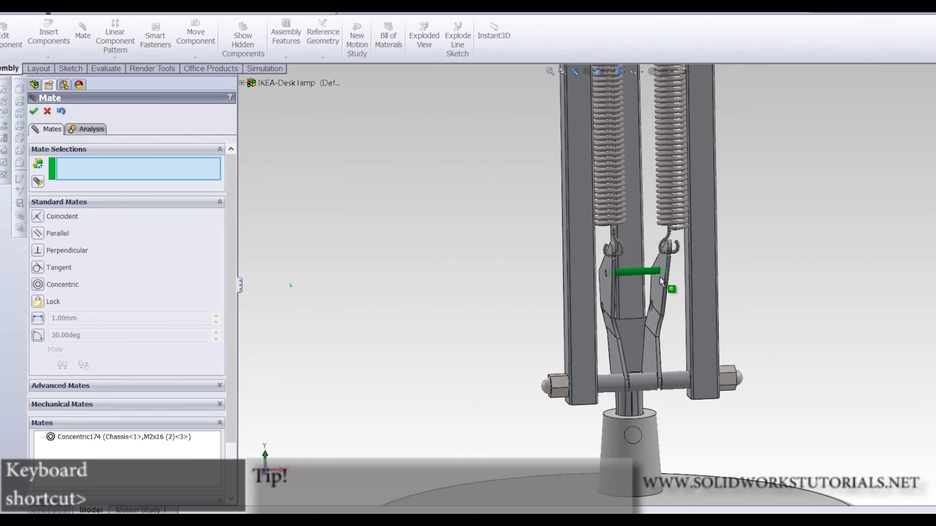
scroll(635, 271, "down", 5)
scroll(704, 300, "down", 2)
scroll(707, 288, "down", 2)
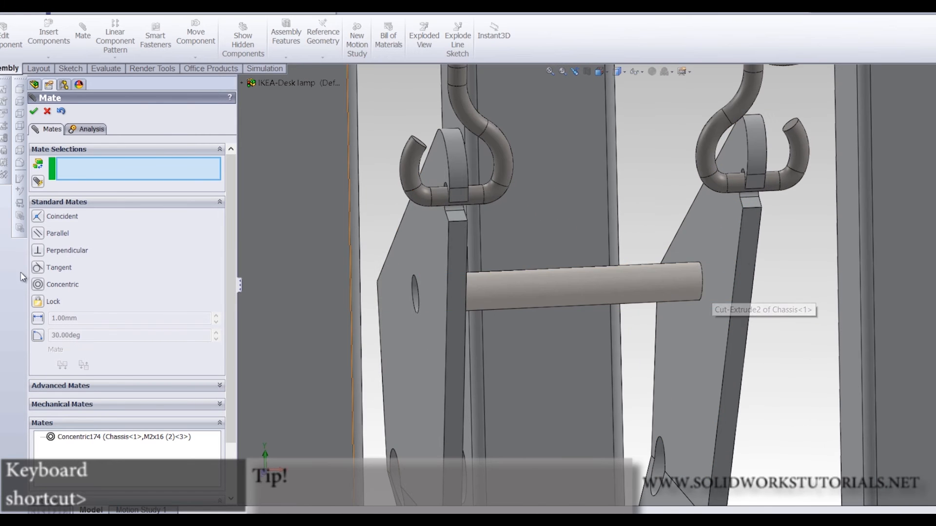
Set up a Width mate with the two end faces of the M2x16 (2) pin as the width references
left_click(74, 394)
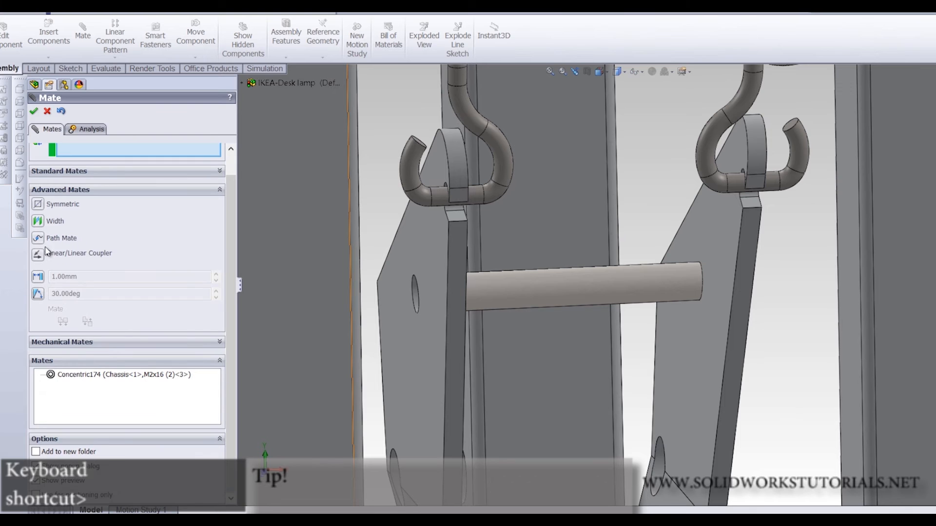
left_click(38, 222)
scroll(437, 300, "down", 6)
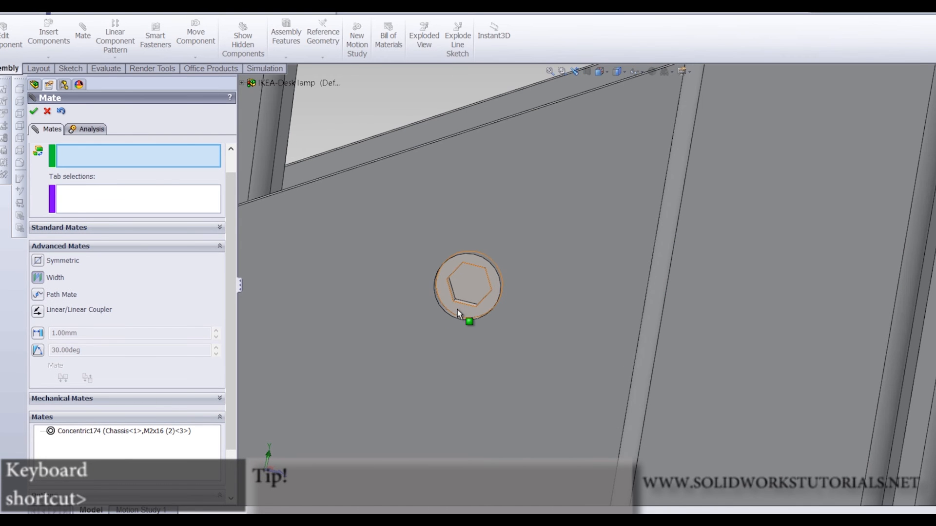
scroll(758, 326, "up", 5)
scroll(727, 306, "down", 5)
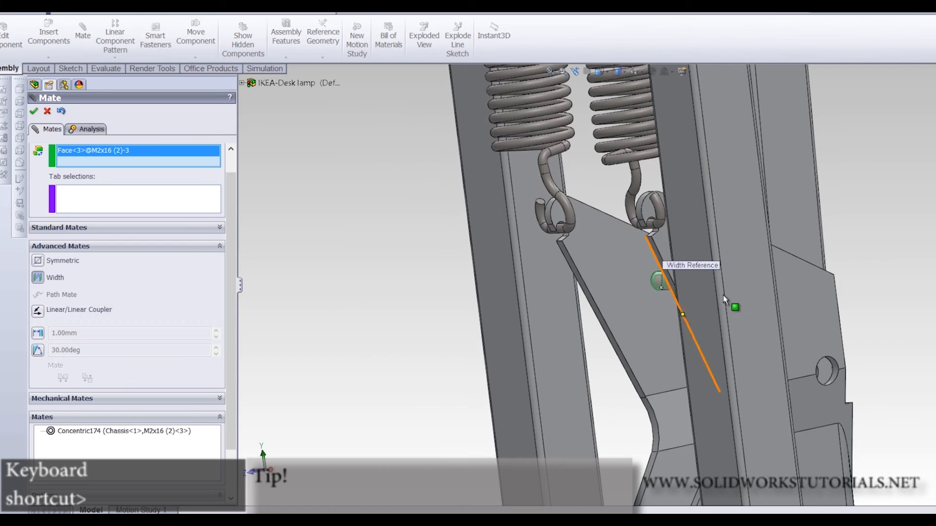
scroll(696, 297, "down", 10)
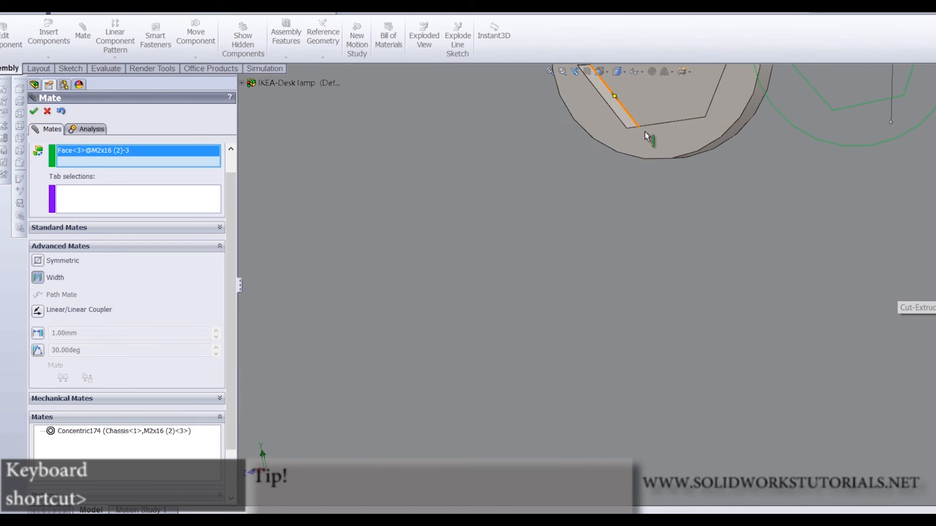
left_click(652, 140)
Use the opposing faces of the two Chassis plates as tab references to centre the M2x16 (2) pin, and finish mating
left_click(155, 198)
left_click(518, 251)
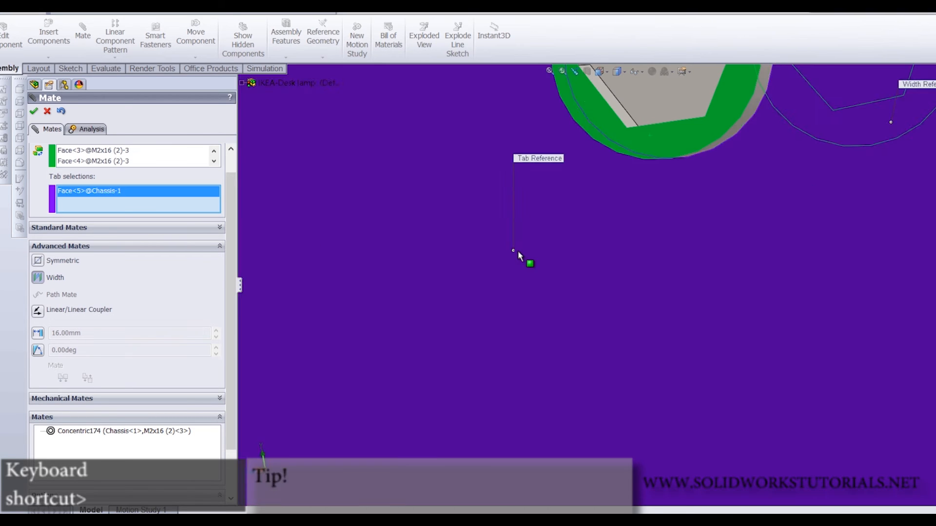
scroll(517, 255, "up", 4)
scroll(517, 259, "up", 4)
middle_click_drag(518, 258, 646, 288)
scroll(646, 288, "up", 4)
scroll(539, 303, "down", 4)
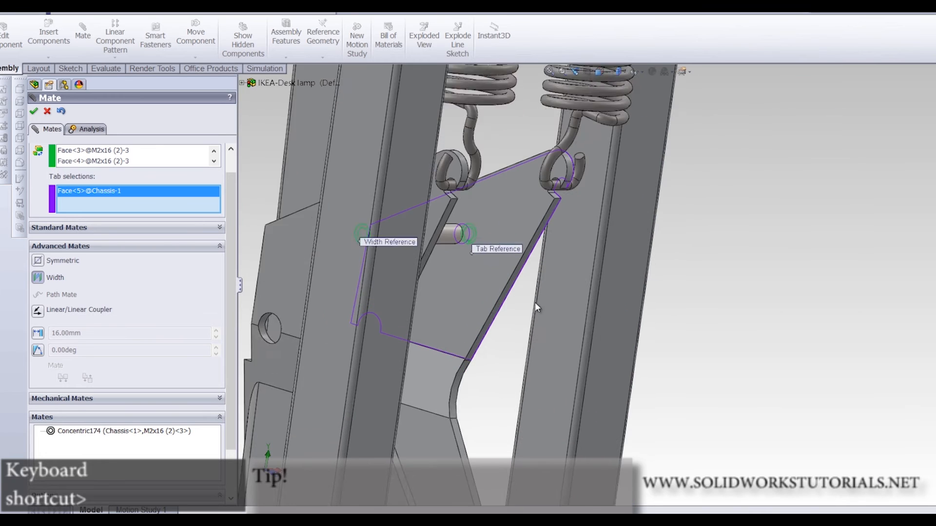
left_click(304, 252)
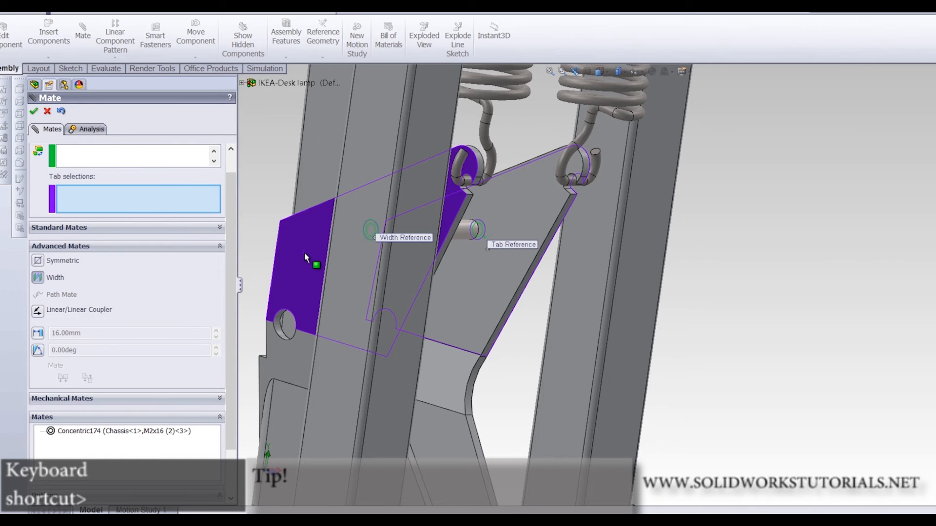
left_click(33, 113)
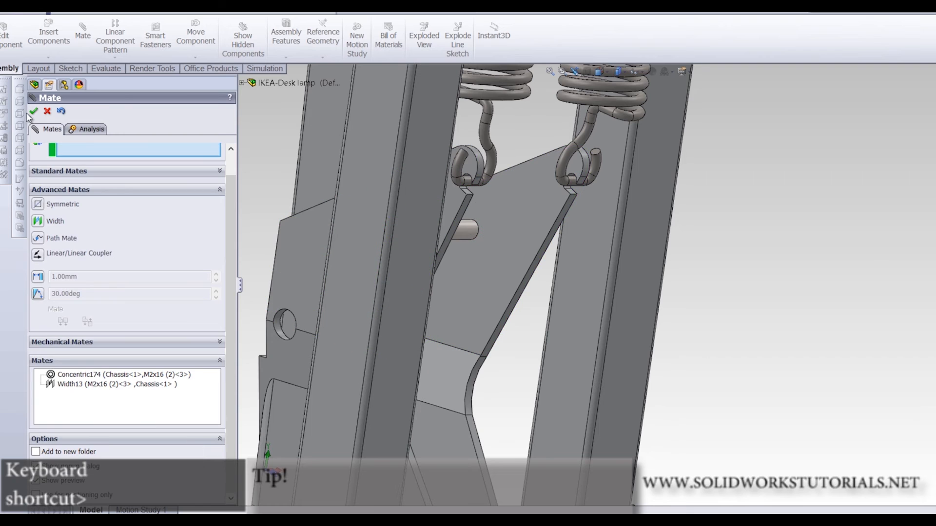
scroll(405, 268, "up", 4)
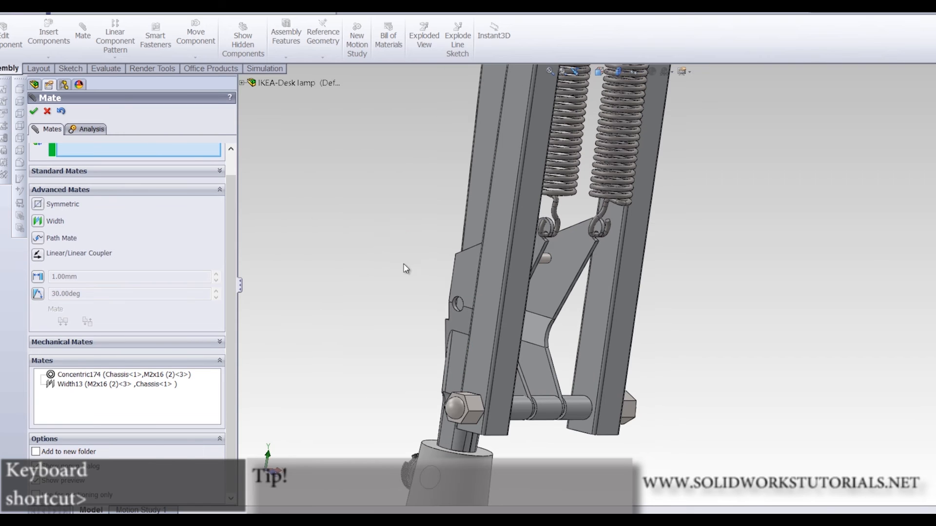
left_click(35, 113)
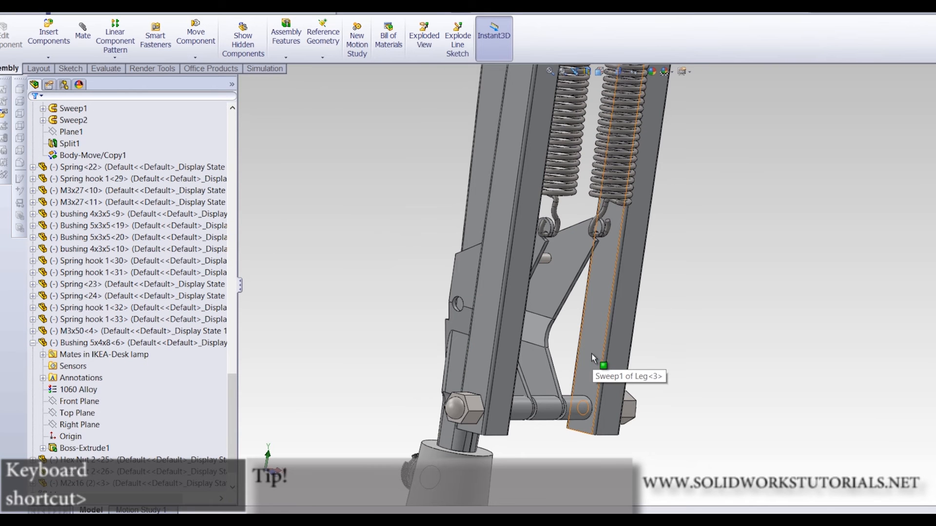
Insert an M3x20 component into the assembly beside the lower Chassis
middle_click_drag(580, 375, 385, 273)
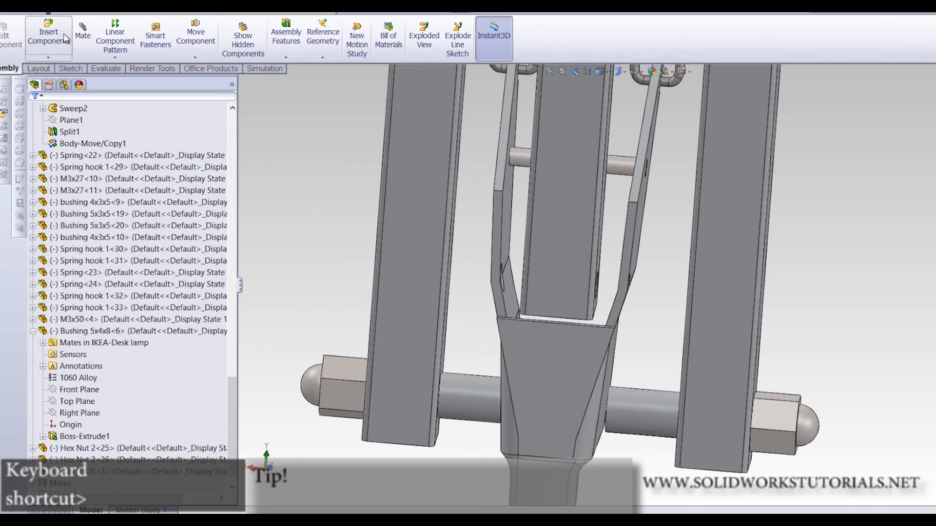
left_click(49, 35)
scroll(104, 248, "down", 3)
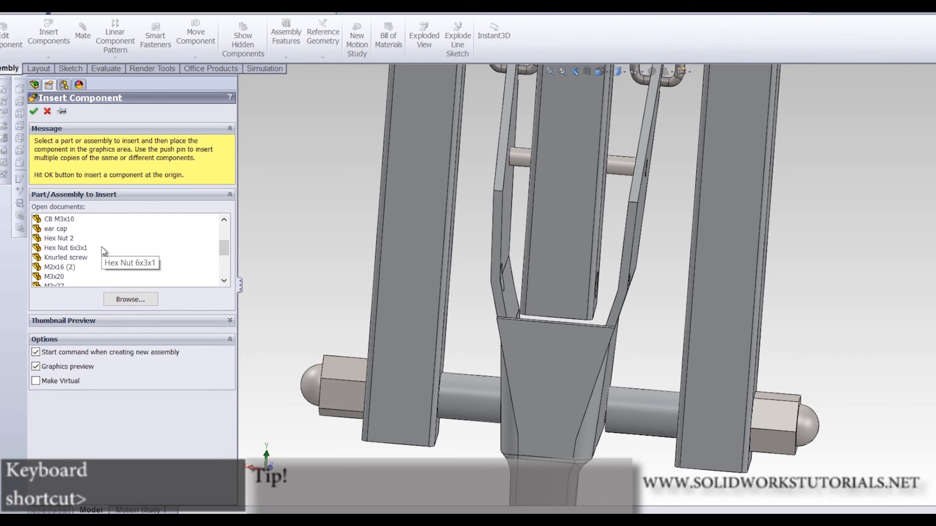
scroll(104, 250, "down", 1)
left_click(64, 267)
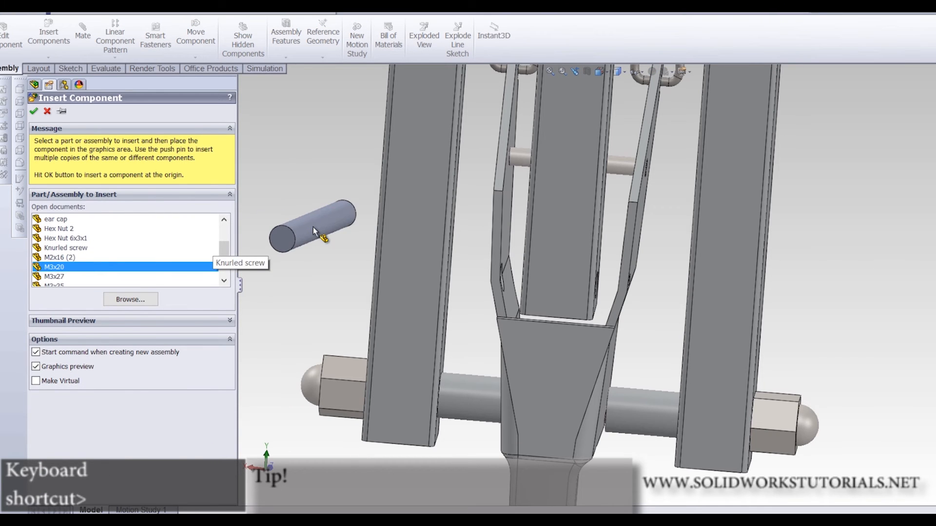
left_click(315, 219)
Mate the M3x20 pin's cylindrical face concentric with the hole at the lower end of the Backbone
scroll(549, 289, "down", 3)
middle_click_drag(549, 289, 578, 282)
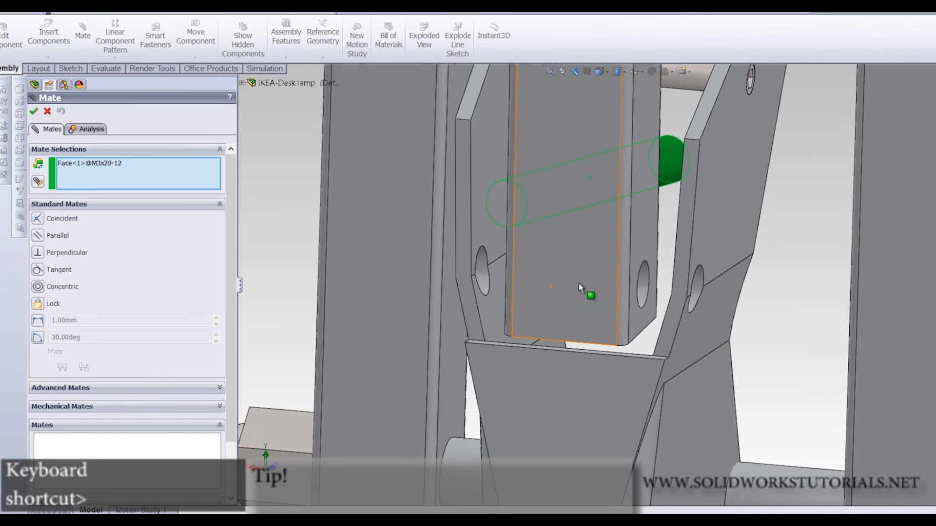
left_click(642, 285)
key("Return")
Slide the M3x20 pin along its axis until it passes through the Backbone and both Chassis plates
scroll(635, 290, "up", 3)
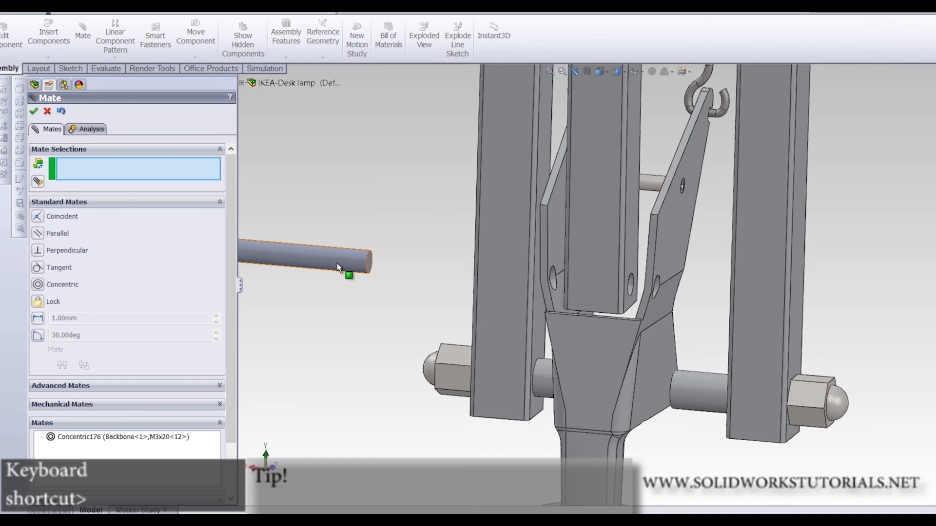
left_click_drag(336, 258, 647, 306)
key("Escape")
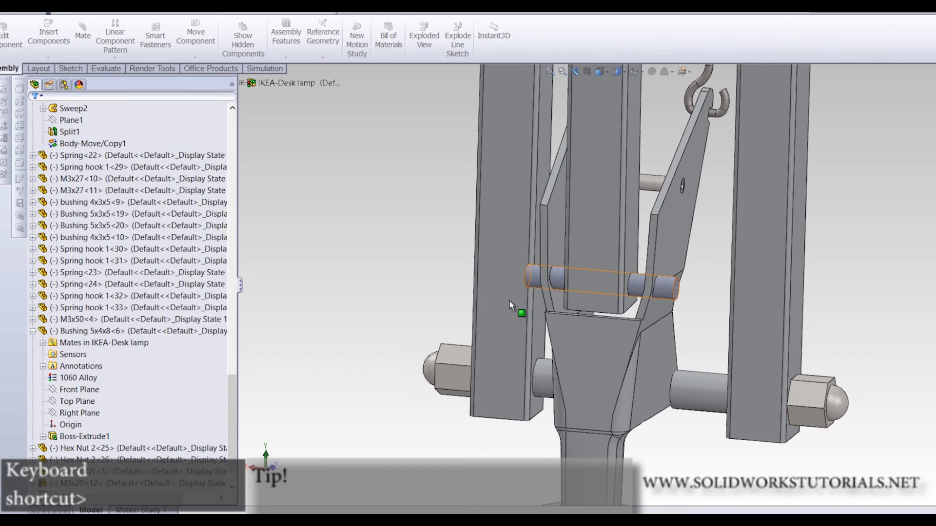
Set up a Width mate with both end faces of the M3x20 pin as the width references
left_click(83, 33)
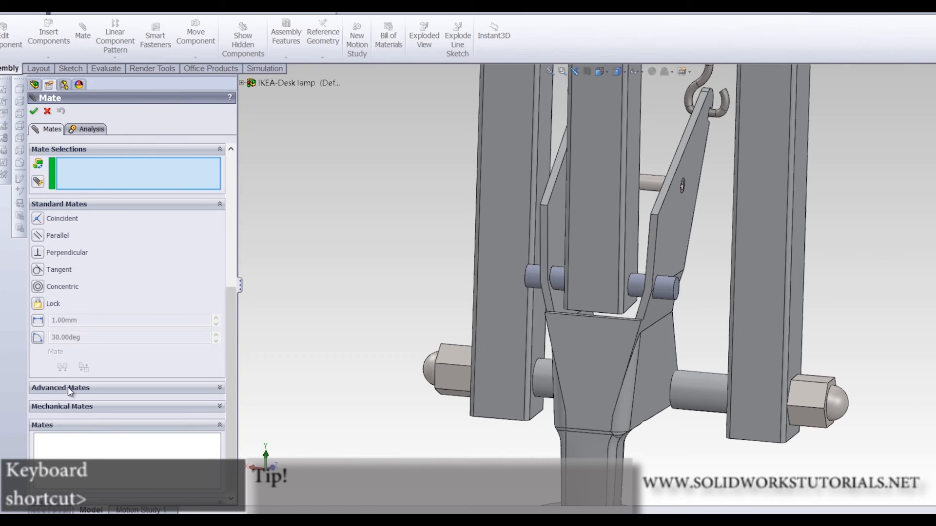
left_click(70, 389)
left_click(37, 222)
scroll(640, 318, "down", 5)
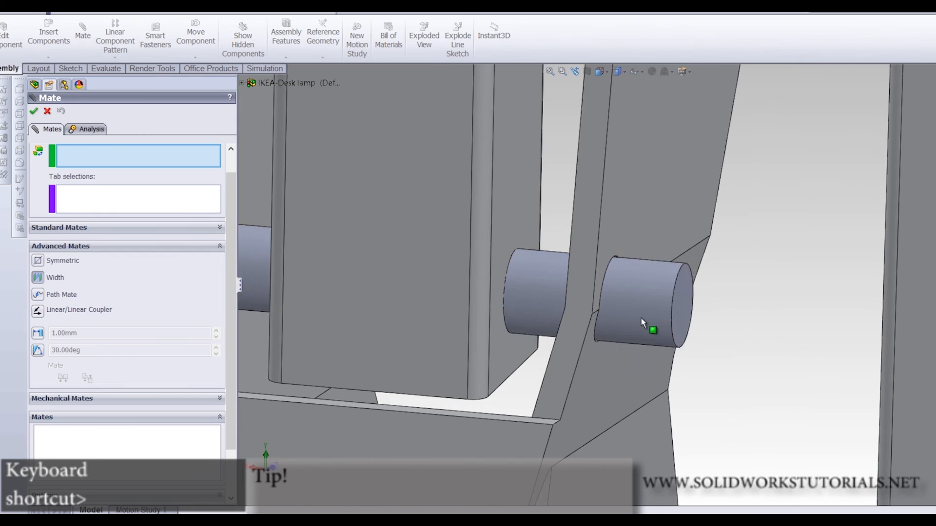
left_click(682, 296)
scroll(681, 295, "up", 4)
scroll(391, 282, "down", 6)
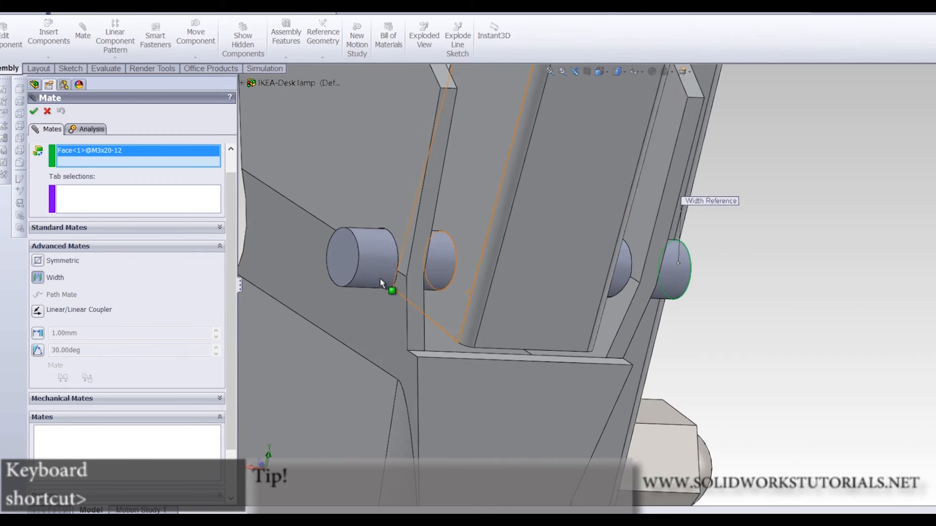
left_click(342, 243)
Use the two side faces of the Backbone as tab references to centre the M3x20 pin, and finish mating
left_click(183, 201)
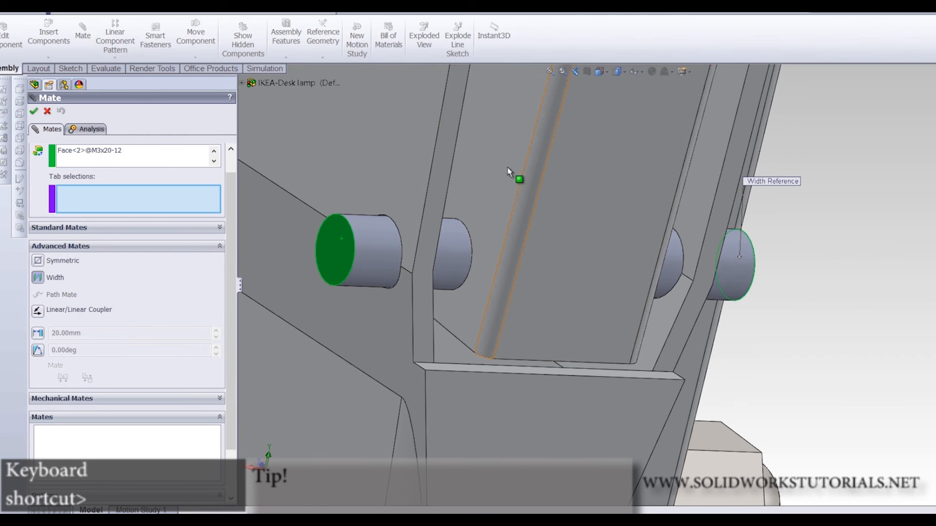
middle_click_drag(628, 244, 496, 177)
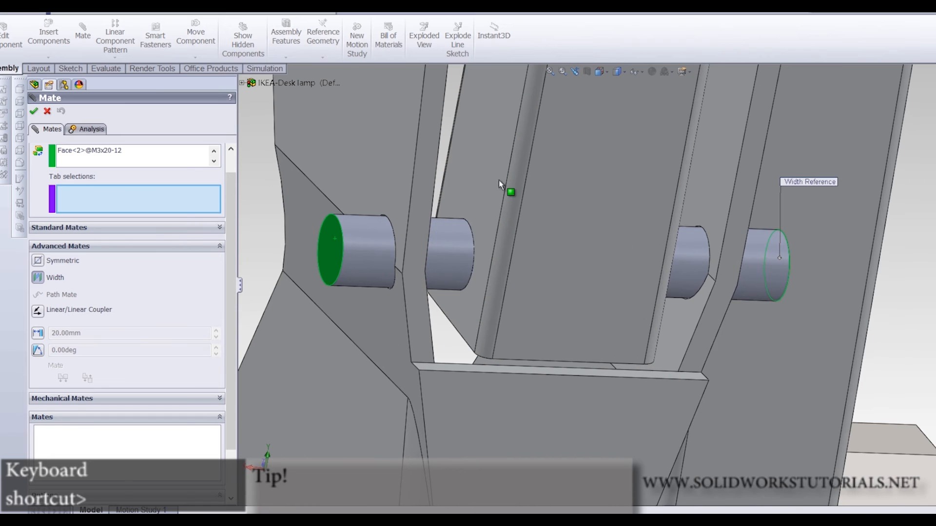
left_click(464, 151)
middle_click_drag(616, 202, 699, 164)
left_click(699, 165)
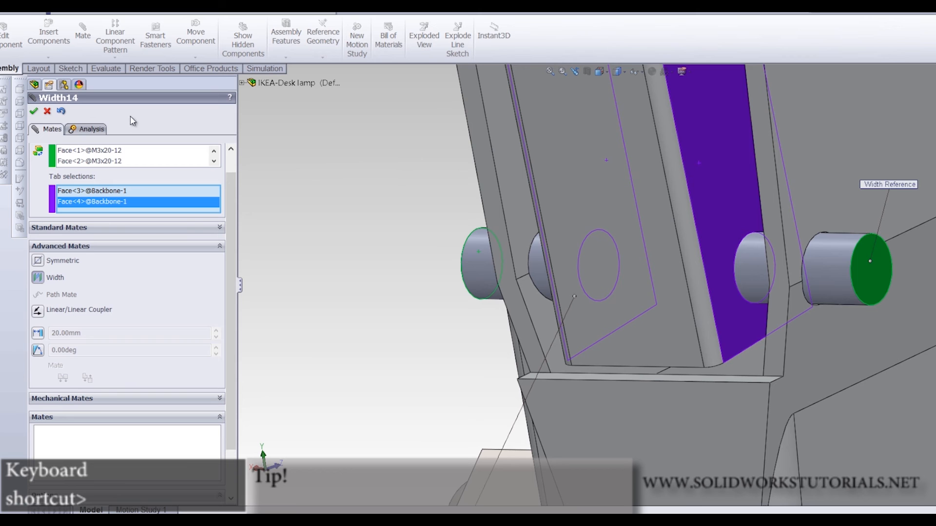
left_click(36, 110)
left_click(36, 110)
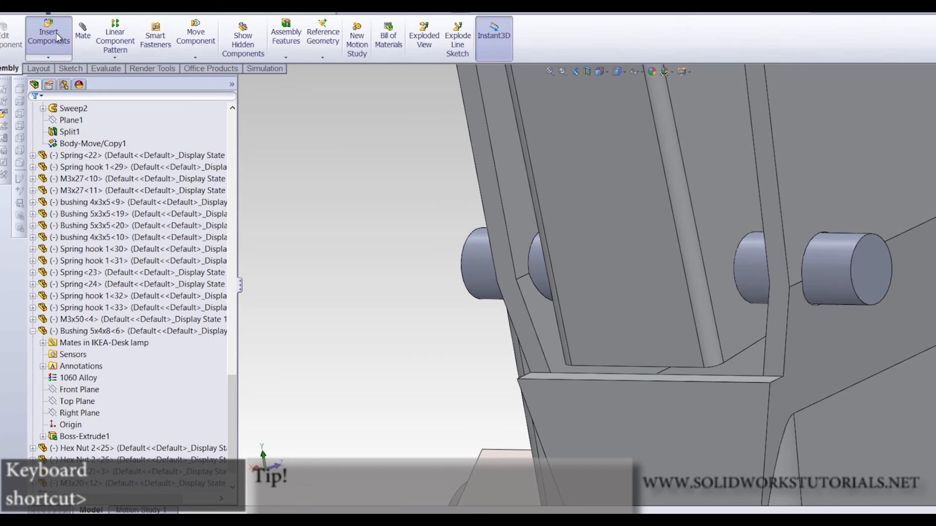
Insert a Bushing 5x3x2 component beside the Chassis and make a second copy of it next to the first
left_click(45, 41)
scroll(103, 268, "down", 2)
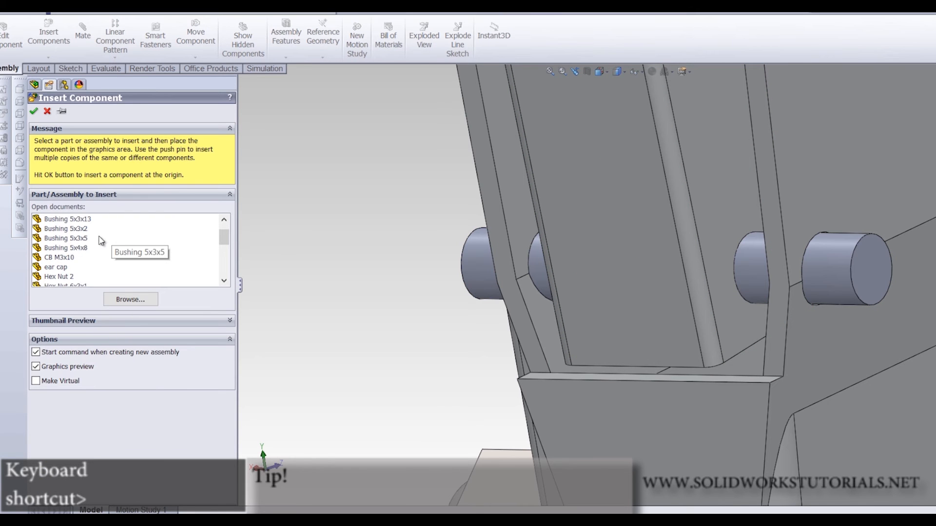
left_click(97, 228)
left_click(328, 227)
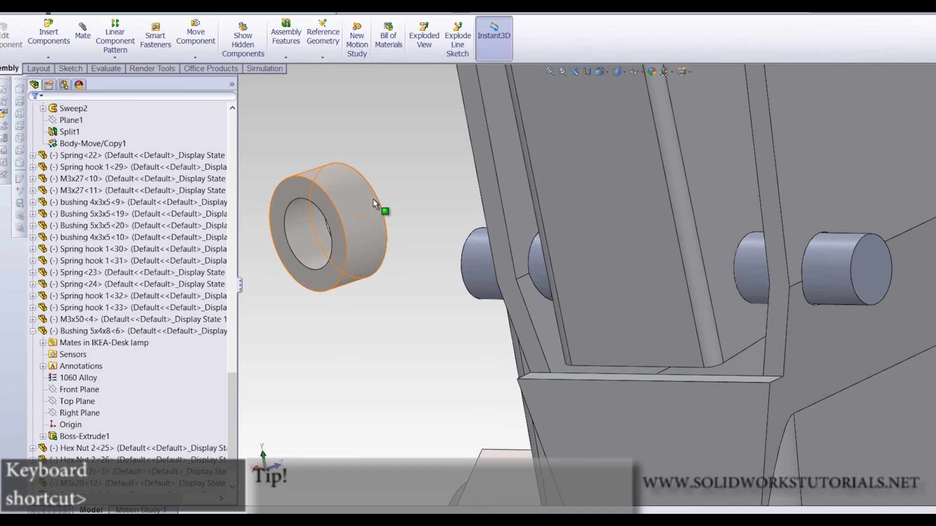
left_click_drag(373, 199, 407, 152, "ctrl")
left_click(361, 376)
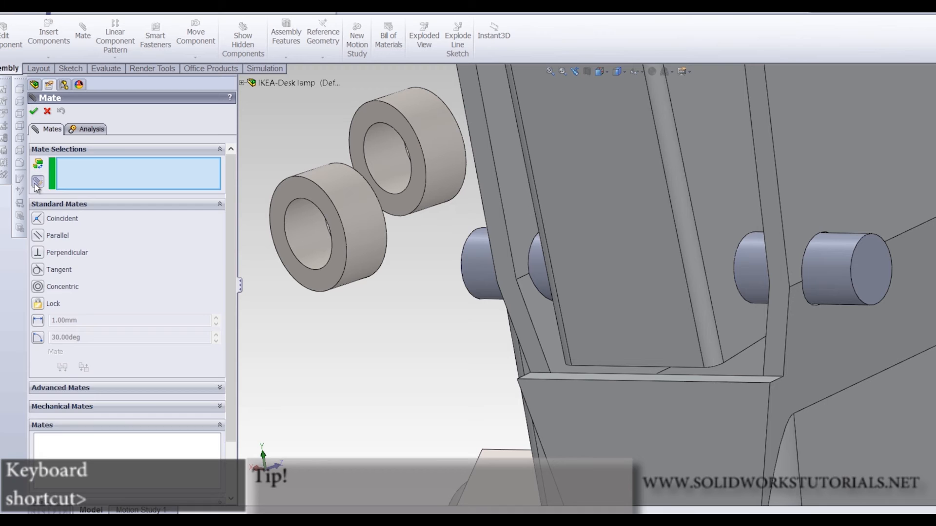
Try to mate the bores of both Bushing 5x3x2 copies concentric with the M3x20 pin in multiple mate mode
left_click(36, 183)
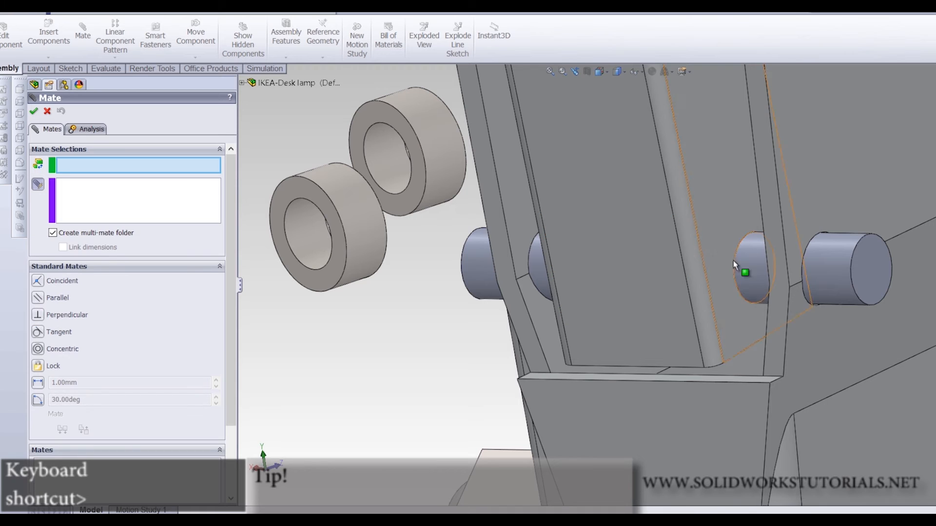
left_click(388, 157)
left_click(309, 238)
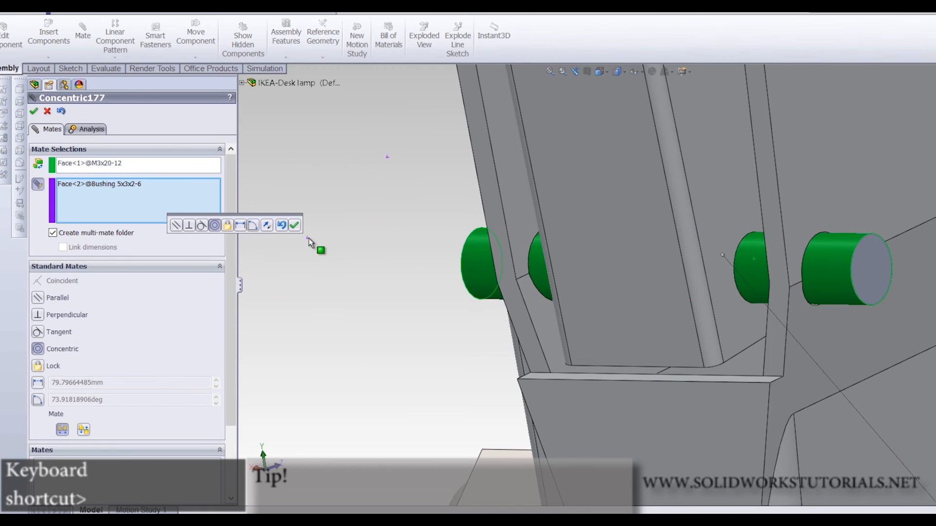
left_click(294, 225)
scroll(383, 245, "up", 9)
key("shift+z")
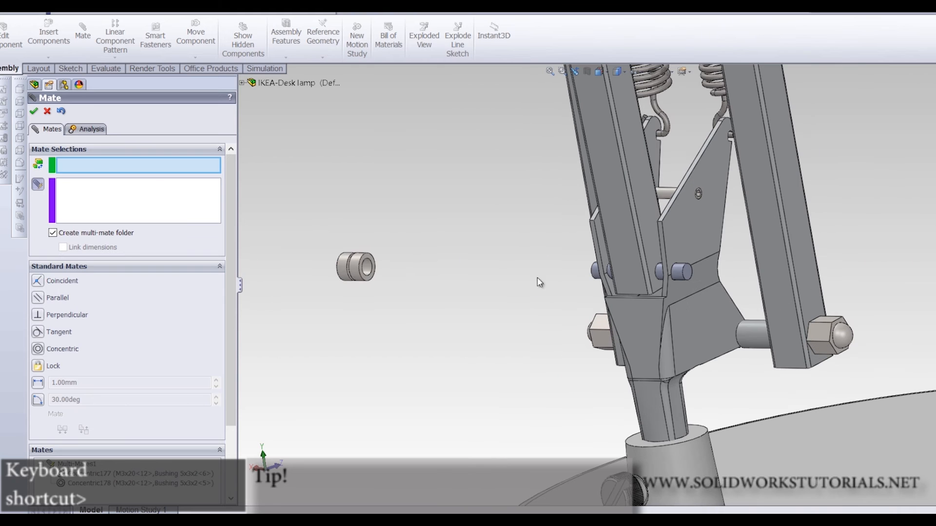
Slide one bushing between the Backbone and a Chassis plate and the other onto the pin's opposite end, then leave the Mate command
left_click(358, 271)
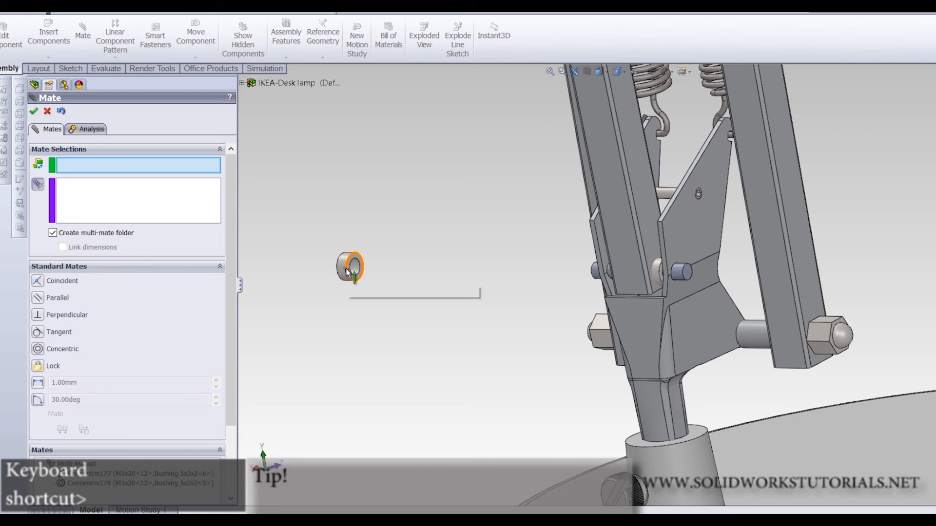
left_click_drag(347, 269, 596, 277)
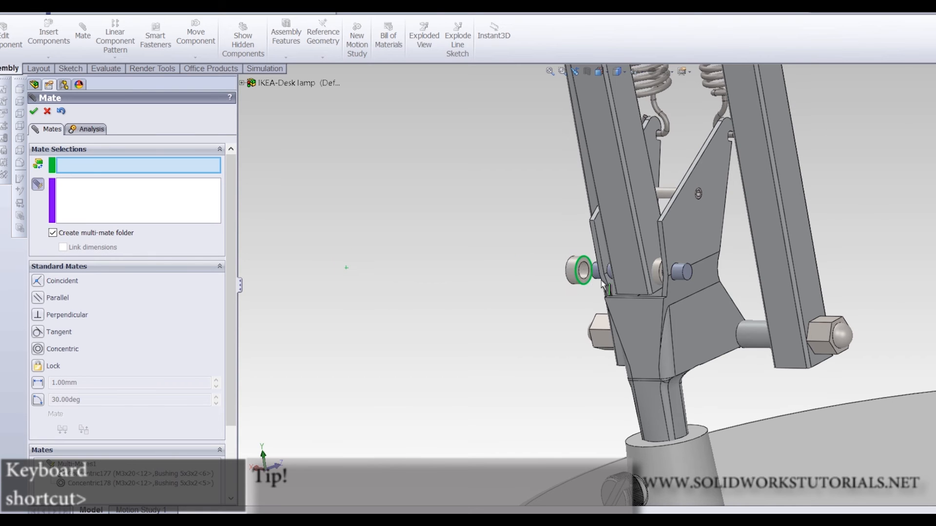
scroll(642, 271, "down", 6)
middle_click_drag(642, 270, 596, 262)
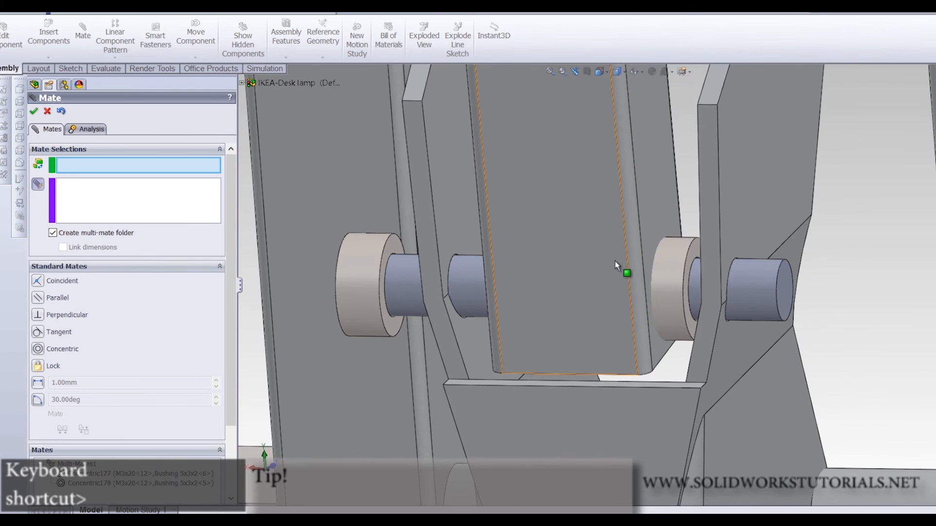
key("Escape")
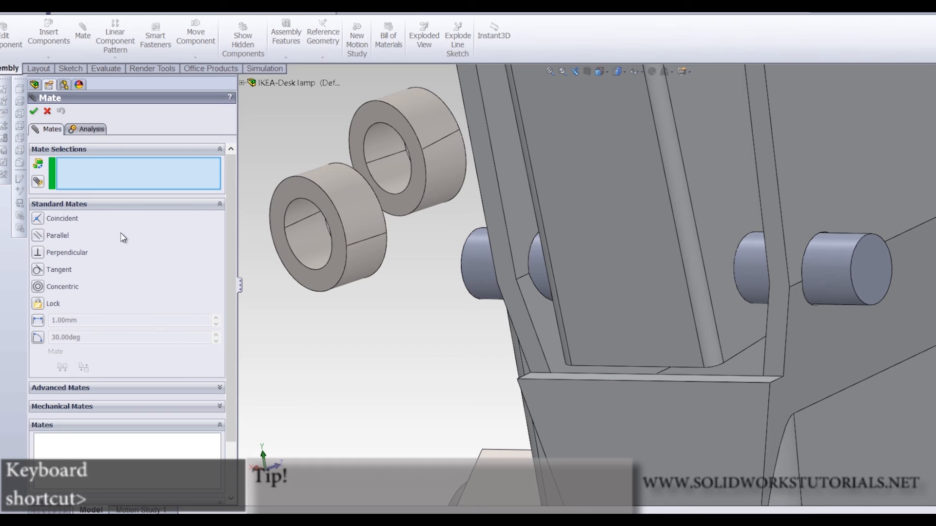
Mate the bores of both Bushing 5x3x2 copies concentric with the M3x20 pin in multiple mate mode
left_click(42, 184)
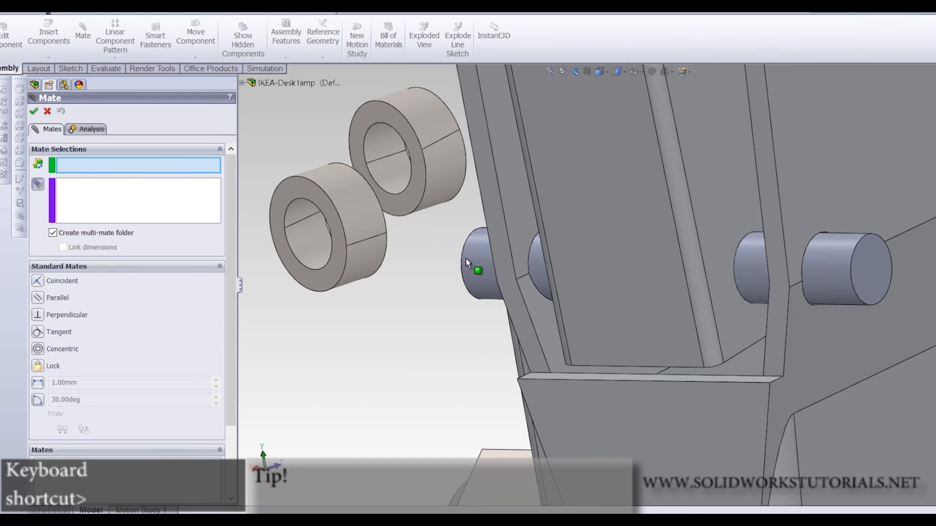
left_click(476, 260)
left_click(387, 184)
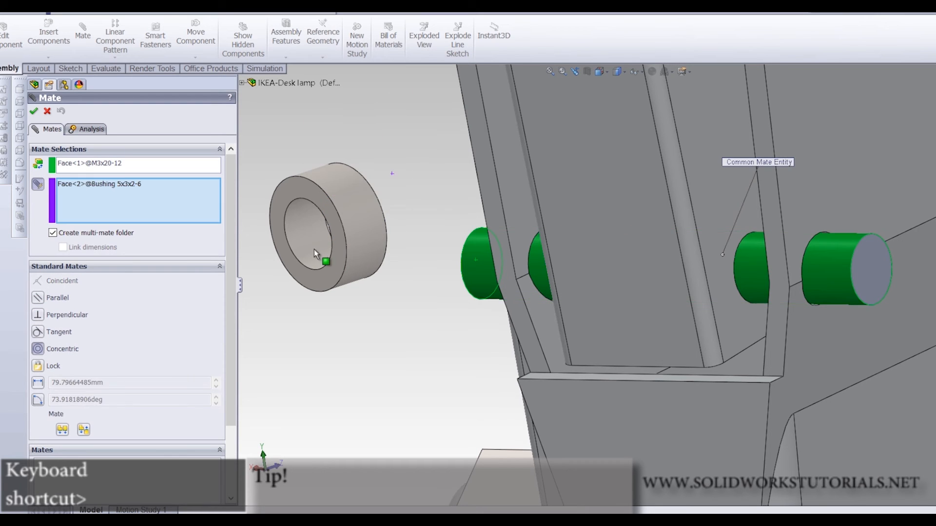
left_click(298, 230)
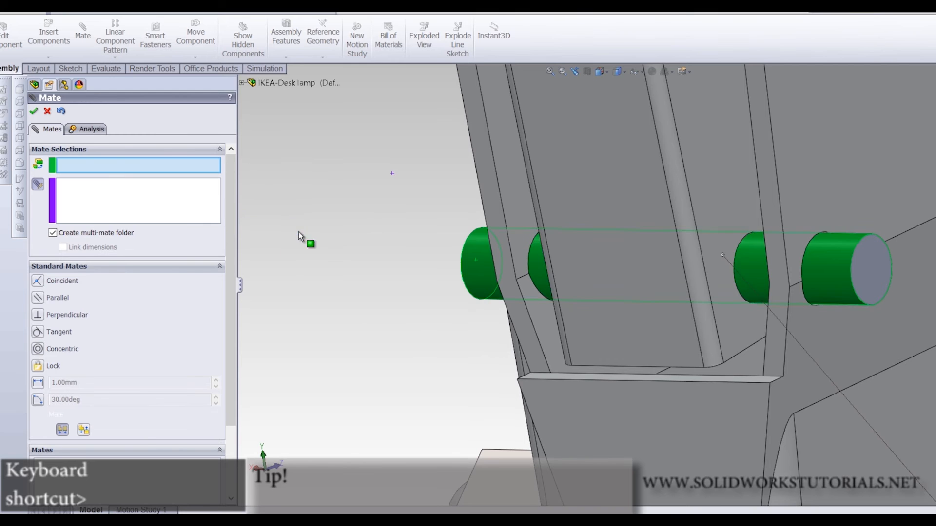
left_click(39, 190)
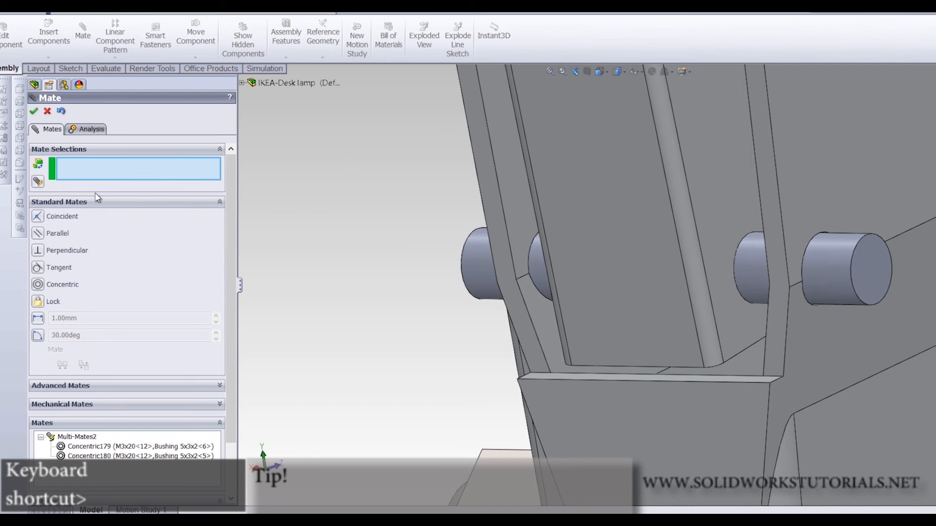
Mate the end face of one Bushing 5x3x2 coincident with the nearest side face of the Backbone
scroll(355, 251, "up", 5)
scroll(299, 274, "up", 2)
scroll(342, 262, "down", 7)
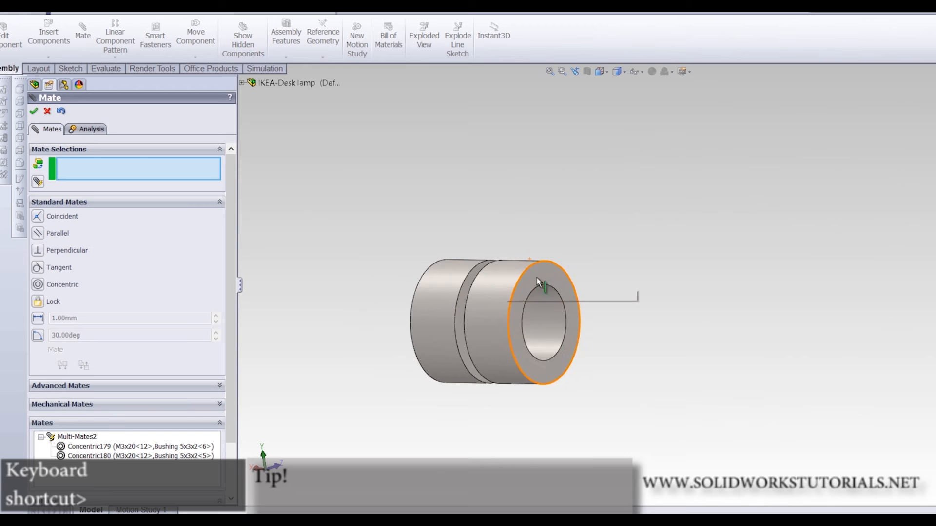
left_click(555, 281)
scroll(579, 285, "up", 5)
scroll(581, 287, "up", 4)
middle_click_drag(741, 291, 846, 299)
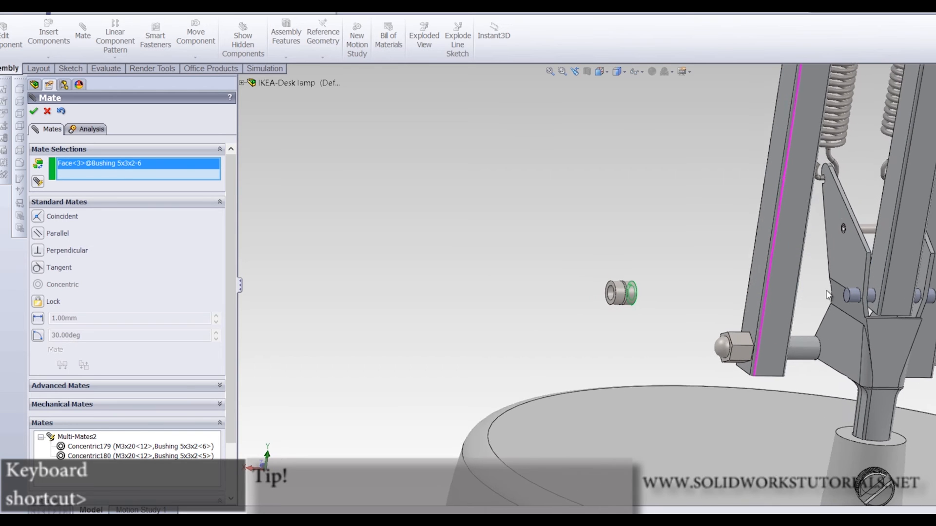
left_click(875, 265)
key("Return")
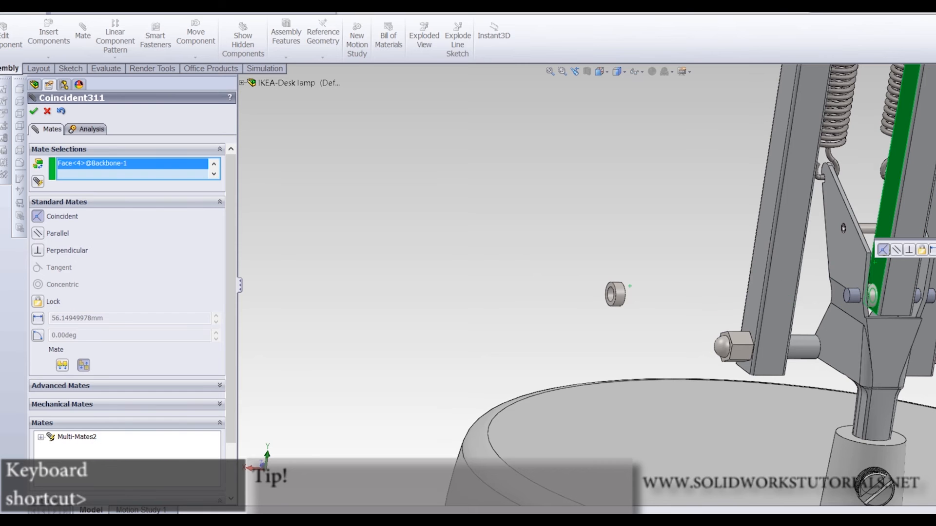
Mate the other Bushing 5x3x2's end face coincident with the opposite side face of the Backbone, and finish mating
scroll(587, 291, "down", 3)
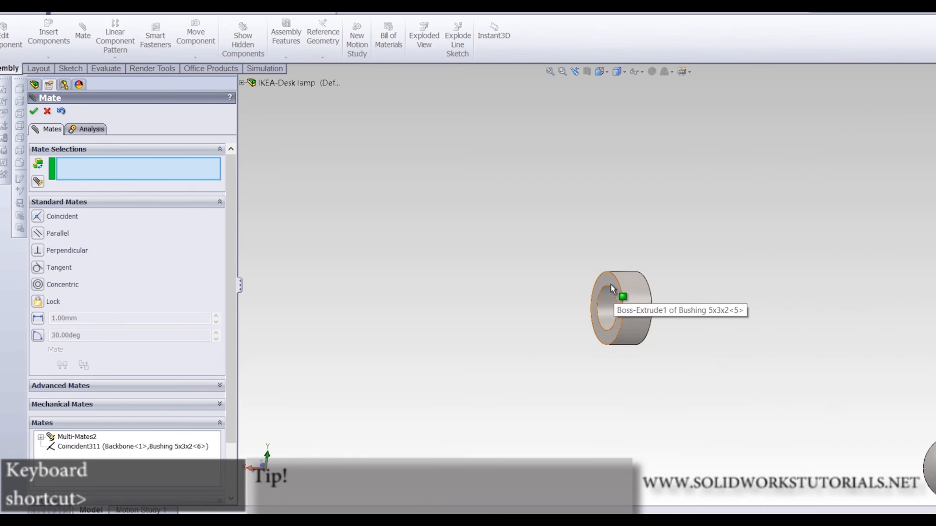
left_click(614, 292)
scroll(615, 293, "up", 3)
middle_click_drag(813, 322, 734, 303)
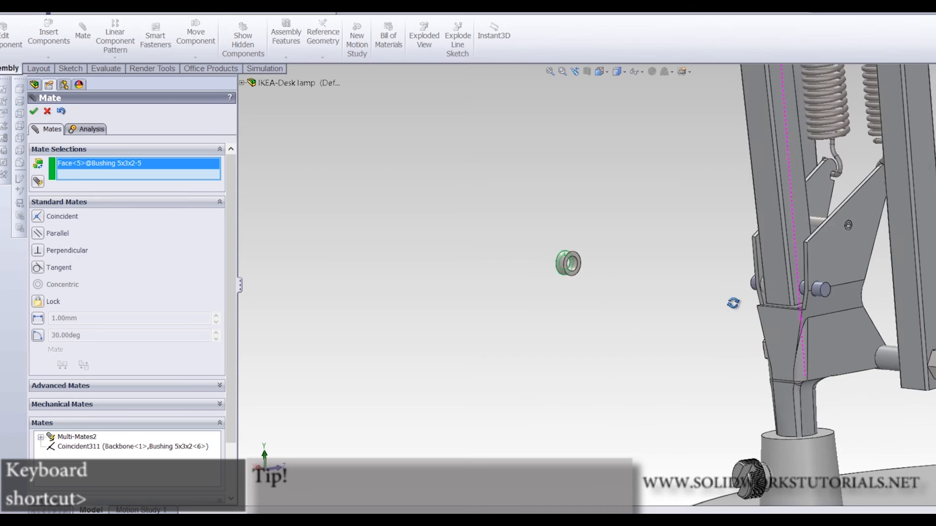
scroll(775, 278, "down", 3)
left_click(648, 149)
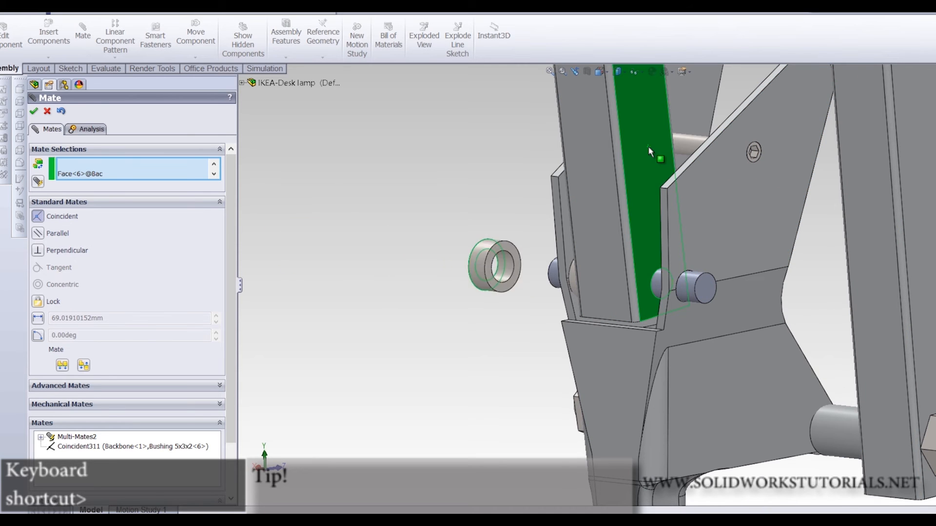
scroll(633, 285, "down", 3)
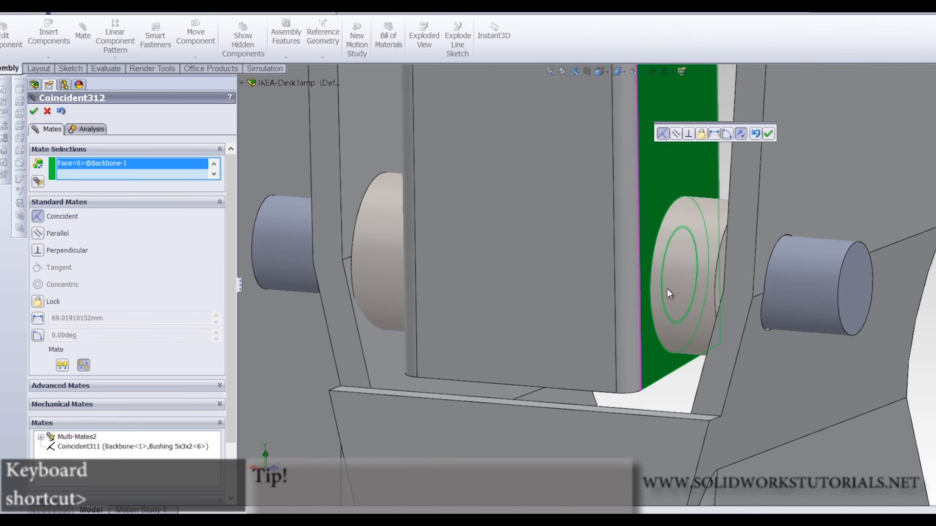
left_click(768, 133)
scroll(683, 287, "up", 5)
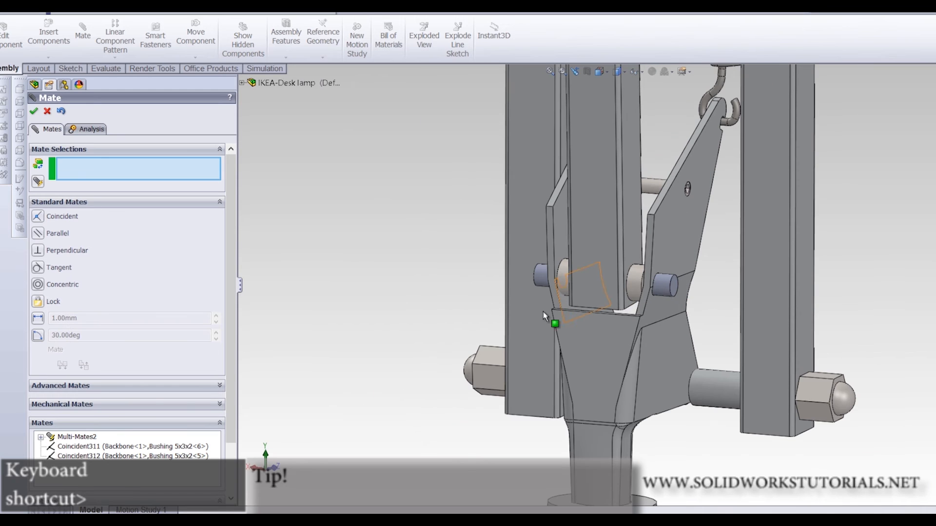
key("Escape")
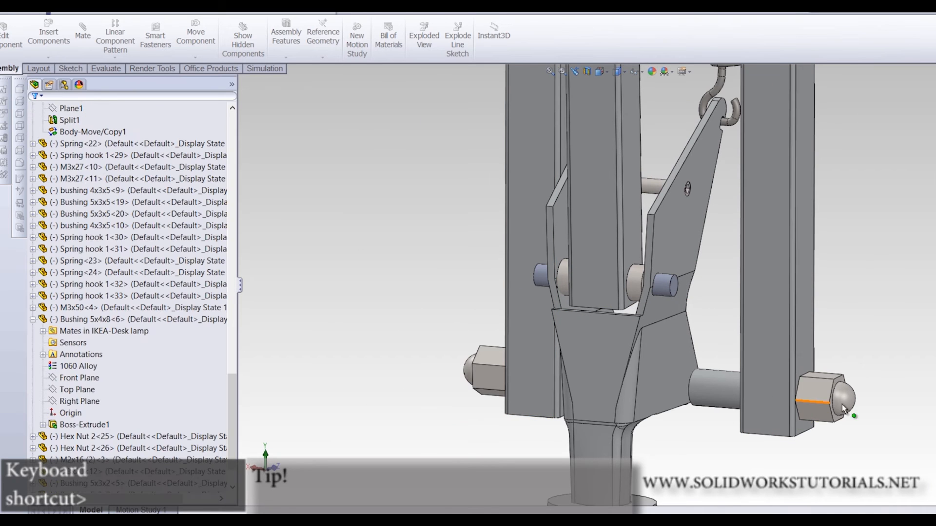
Copy both Hex Nut 2 components from the lower rod and place one copy beside each end of the M3x20 pin
left_click_drag(828, 392, 861, 311, "ctrl")
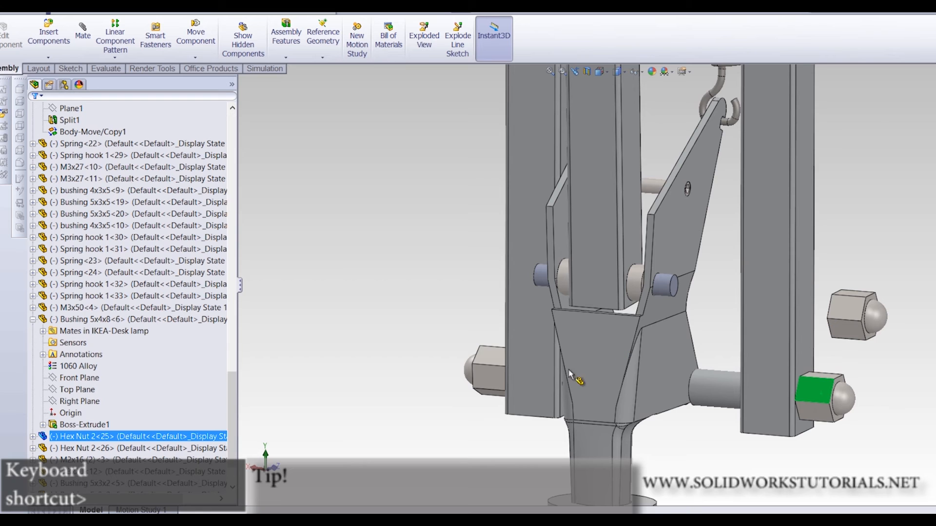
left_click_drag(482, 348, 435, 228, "ctrl")
left_click(376, 328)
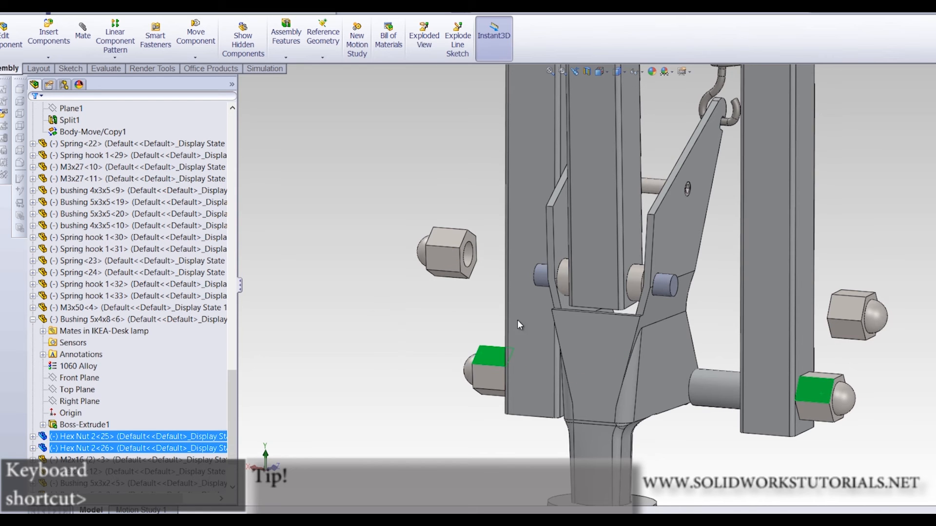
Mate the bore of one new Hex Nut 2 copy concentric with the M3x20 pin
scroll(475, 262, "down", 2)
scroll(476, 264, "down", 2)
left_click(509, 256)
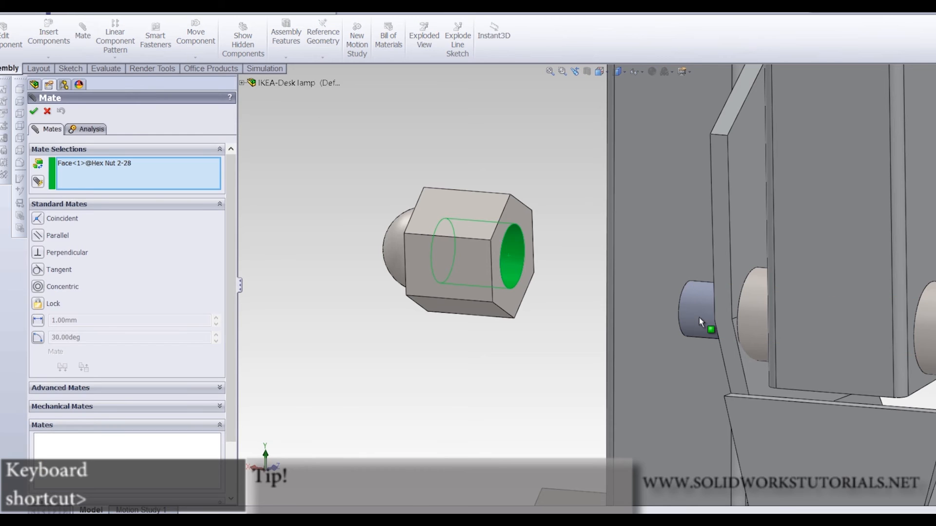
left_click(695, 327)
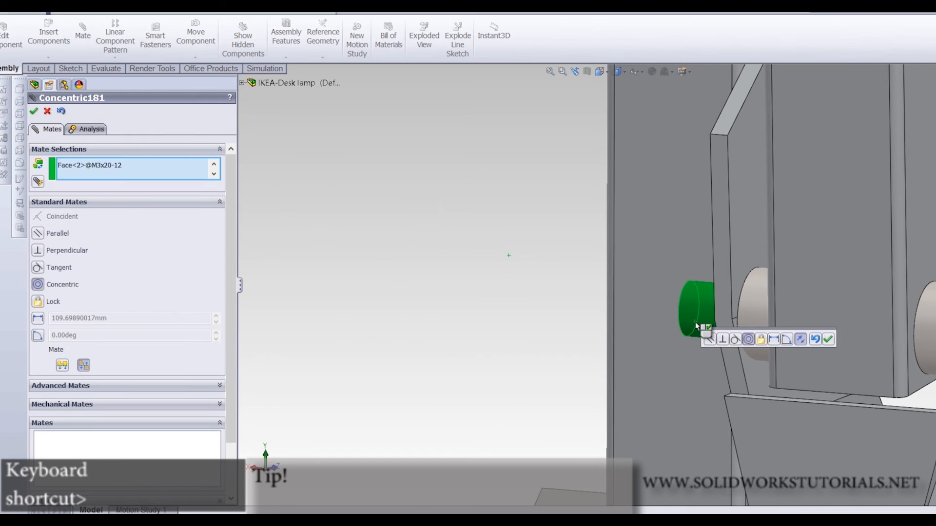
left_click(828, 340)
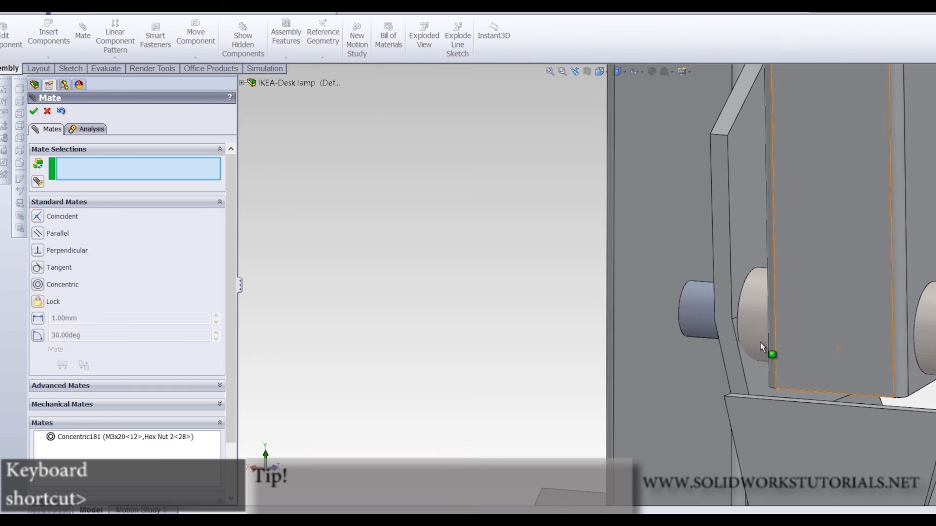
Mate the bore of the other new Hex Nut 2 copy concentric with the opposite end of the M3x20 pin
scroll(826, 362, "up", 5)
scroll(848, 375, "down", 3)
scroll(422, 282, "down", 5)
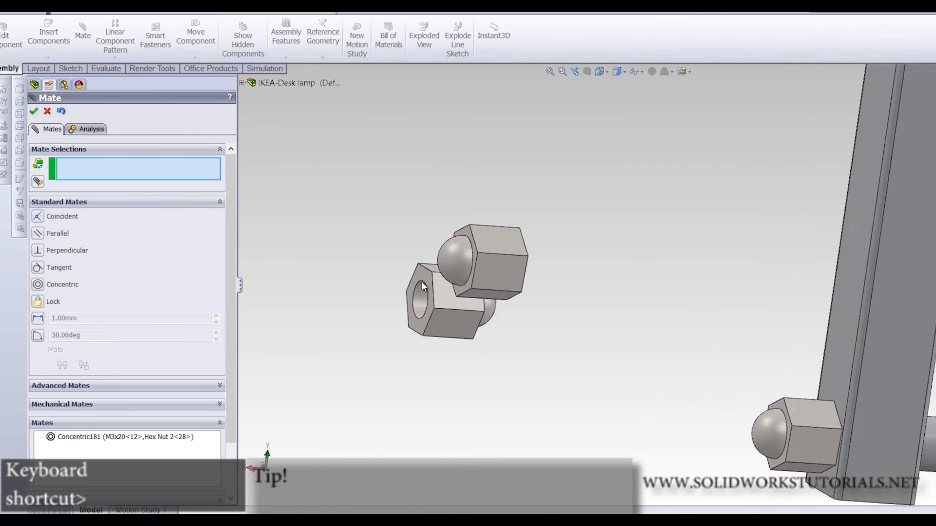
left_click(451, 316)
scroll(450, 321, "up", 3)
scroll(614, 283, "up", 4)
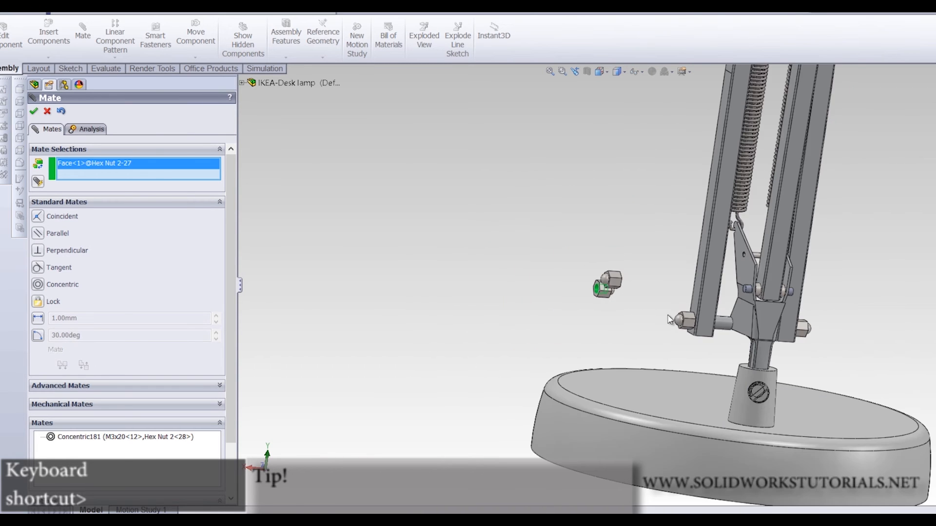
scroll(836, 300, "down", 5)
left_click(826, 267)
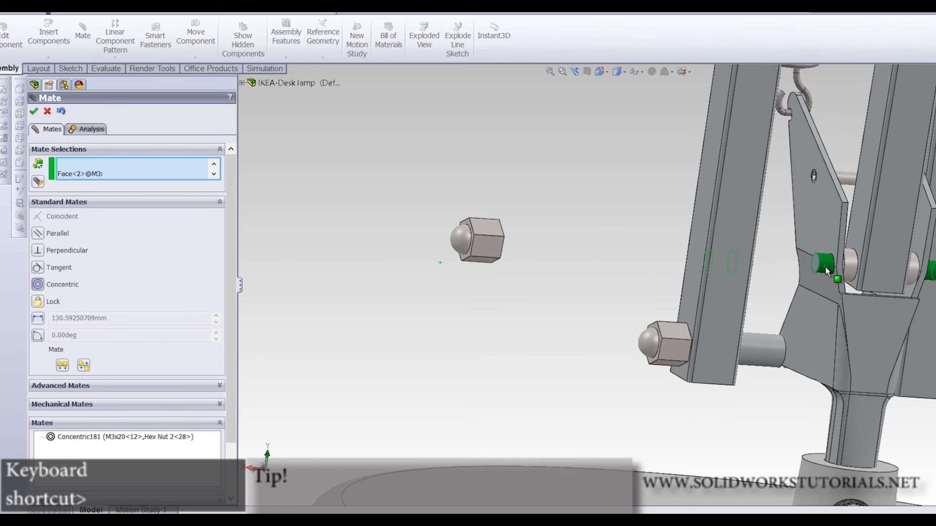
left_click(832, 259)
Try to mate the open end face of the Hex Nut 2 on the pin coincident with the far Chassis plate's outer face
scroll(811, 277, "up", 2)
scroll(673, 273, "down", 5)
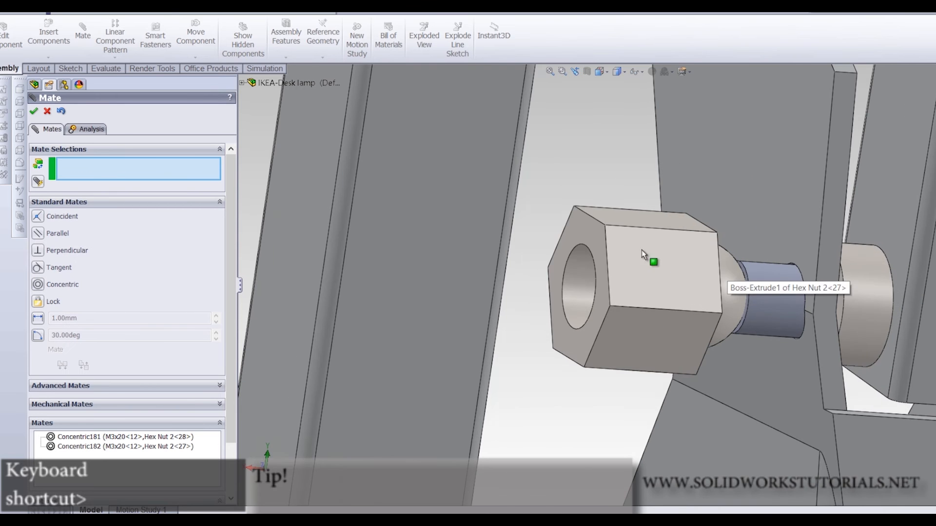
left_click(595, 230)
scroll(664, 291, "up", 3)
middle_click_drag(756, 277, 704, 276)
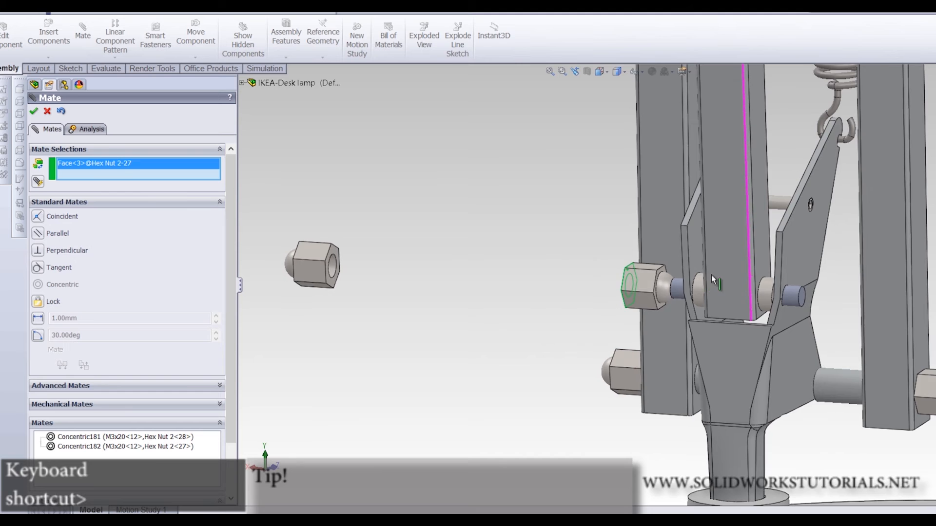
scroll(773, 273, "down", 5)
middle_click_drag(774, 273, 796, 252)
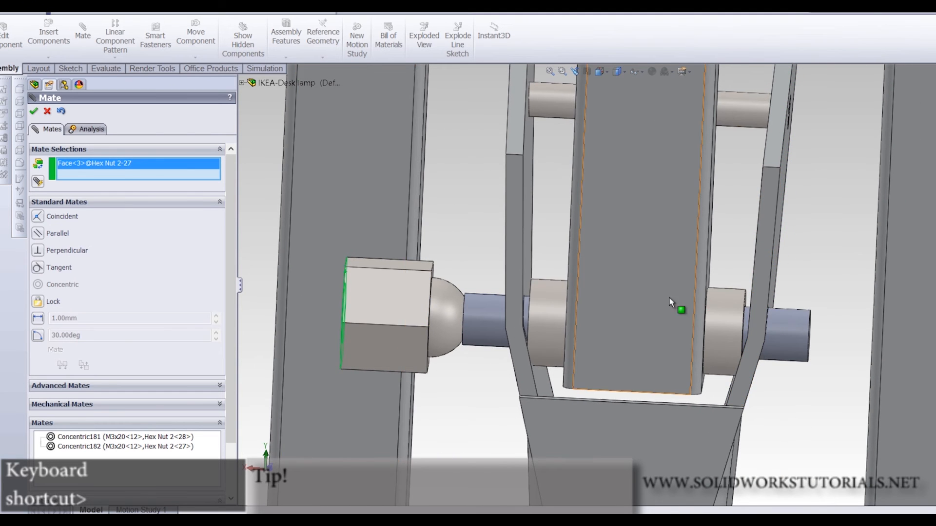
middle_click_drag(682, 288, 665, 285)
left_click(872, 234)
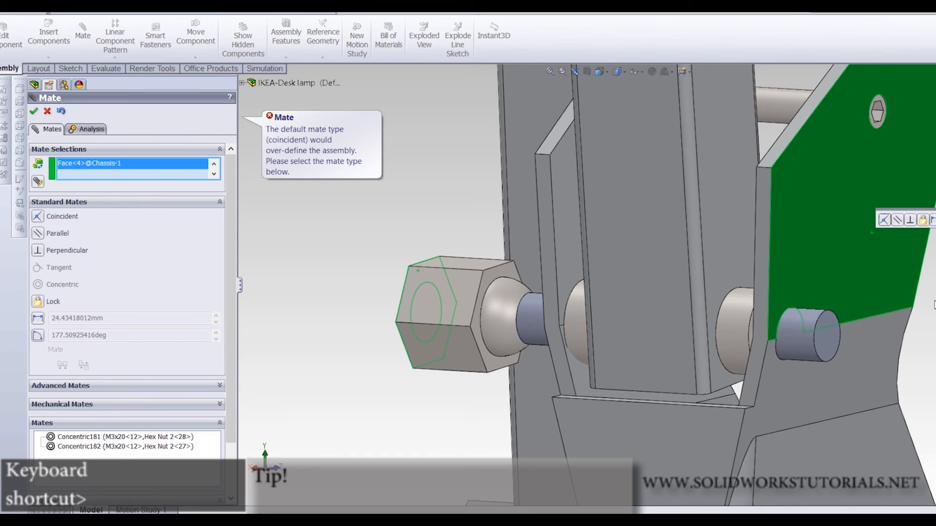
key("Escape")
Mate an open-end edge of the Hex Nut 2 on the pin coincident with the far Chassis plate's outer face
middle_click_drag(452, 301, 526, 295)
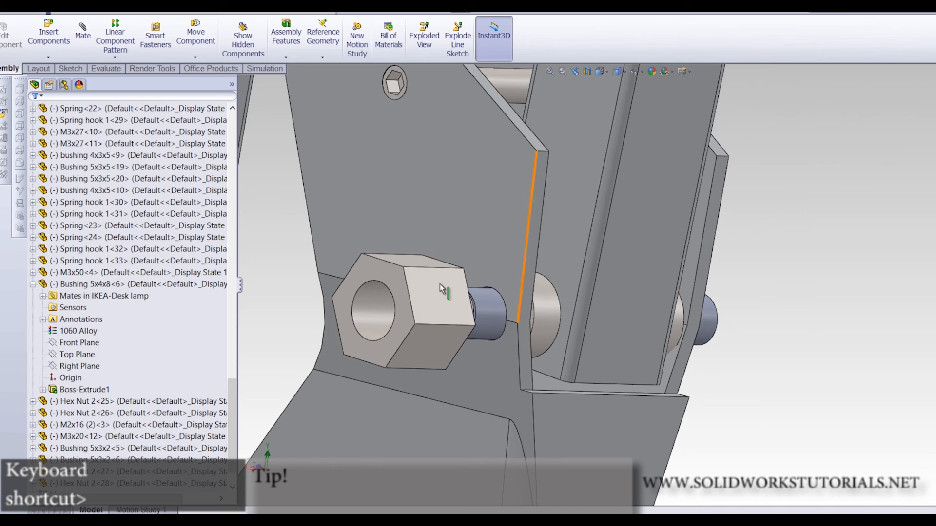
left_click(392, 263)
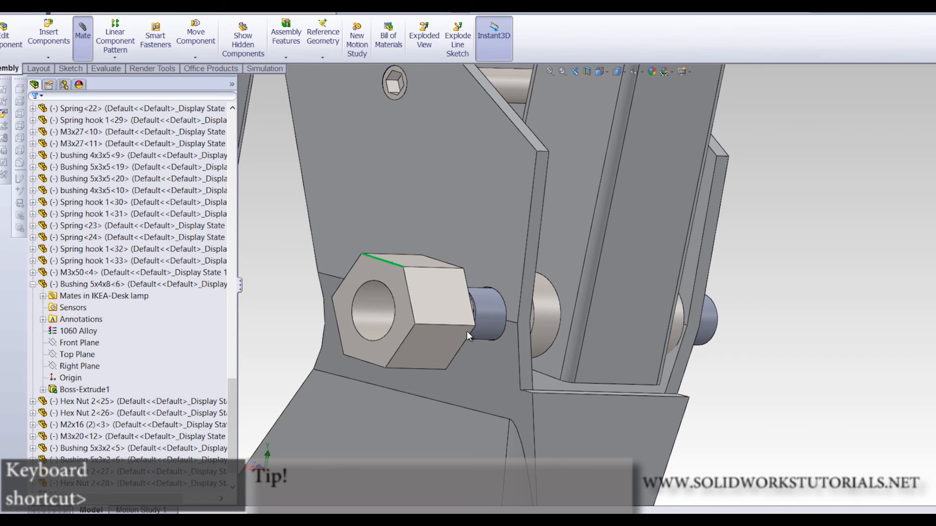
middle_click_drag(466, 332, 756, 270)
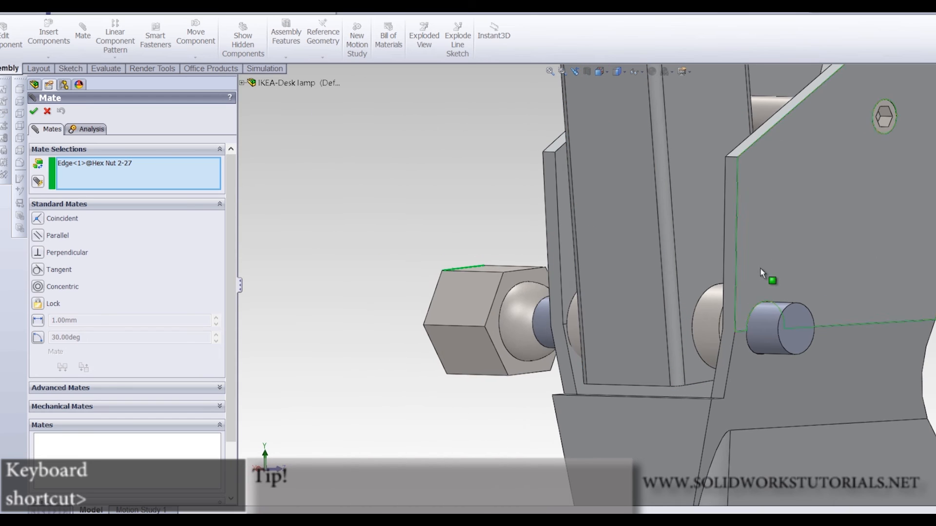
left_click(762, 273)
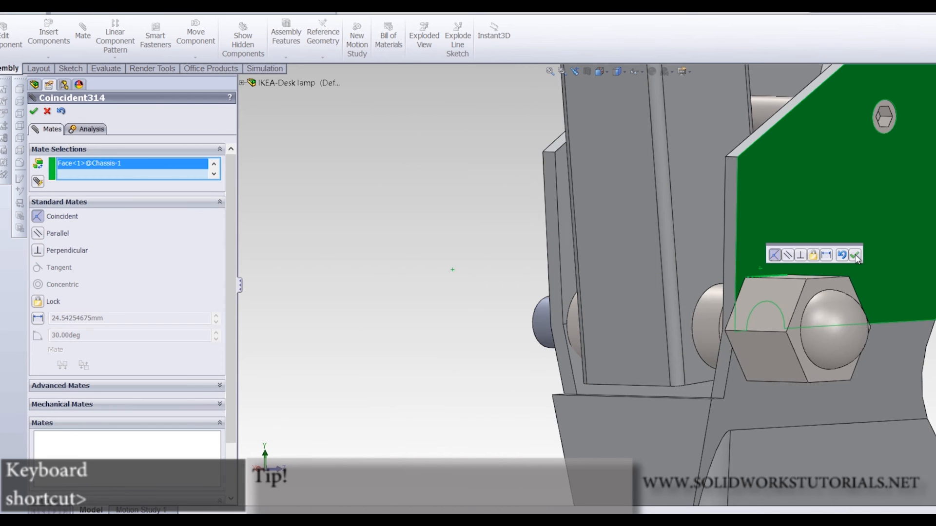
left_click(855, 255)
Mate an open-end edge of the remaining Hex Nut 2 coincident with the opposite Chassis plate's outer face, and finish mating
middle_click_drag(826, 270, 762, 283)
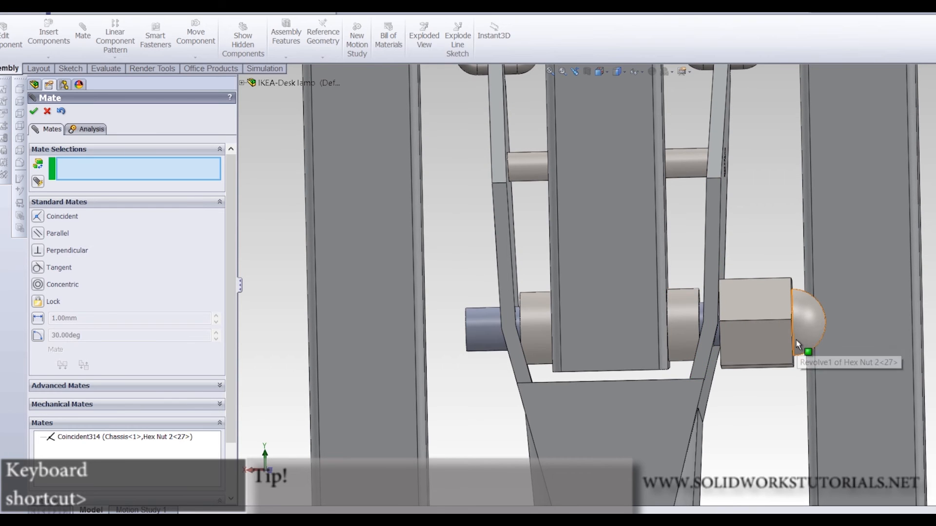
scroll(745, 353, "up", 5)
scroll(354, 288, "down", 4)
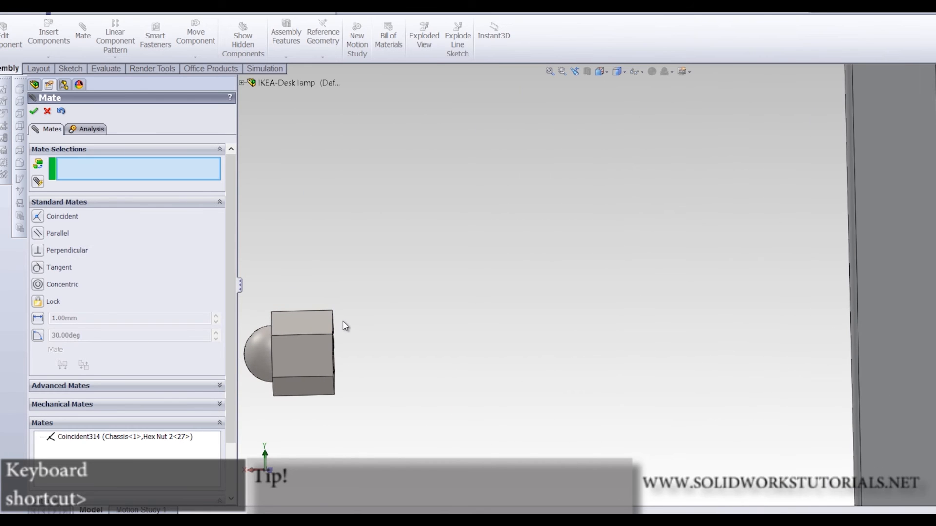
left_click(334, 323)
scroll(558, 349, "up", 4)
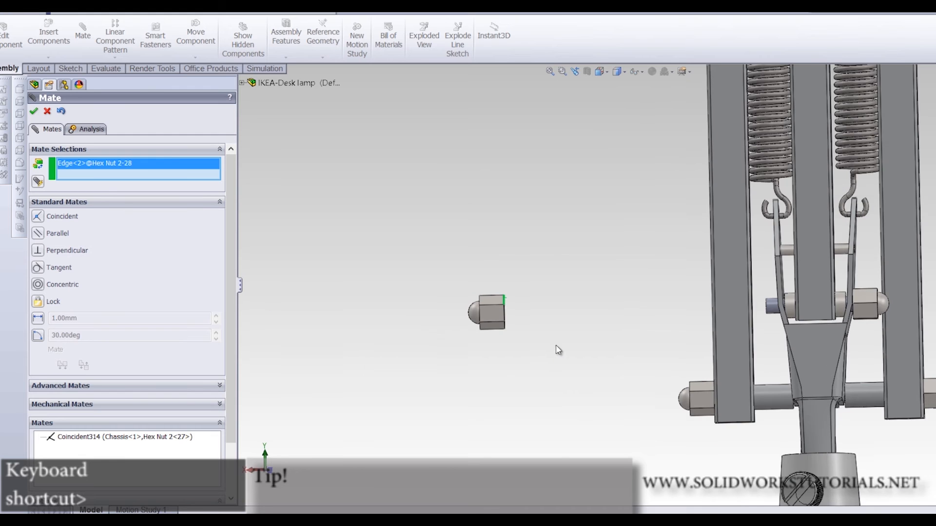
scroll(779, 313, "down", 2)
left_click(800, 283)
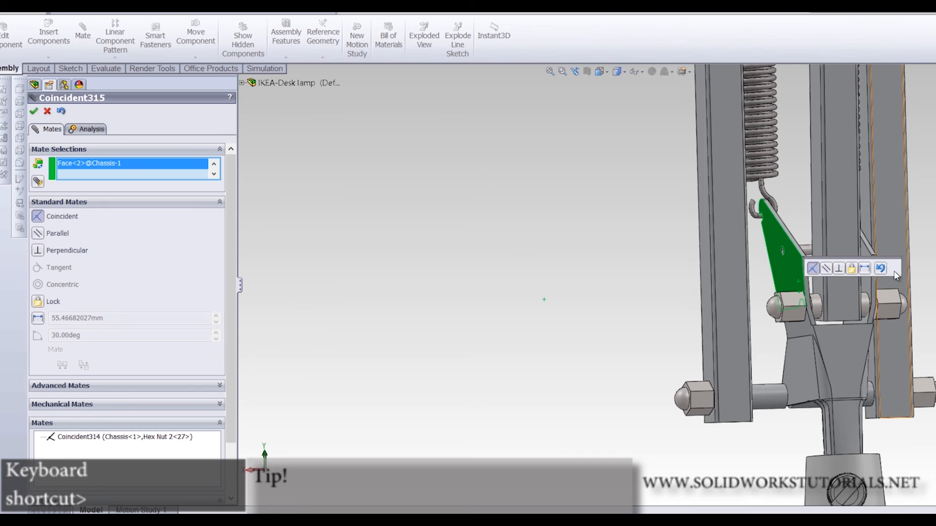
left_click(893, 268)
scroll(777, 296, "down", 5)
middle_click_drag(622, 256, 498, 195)
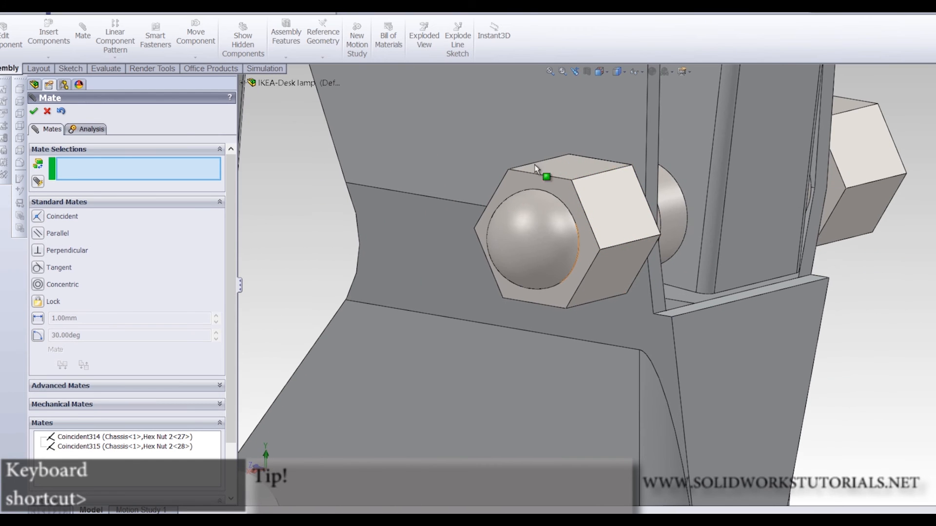
key("Escape")
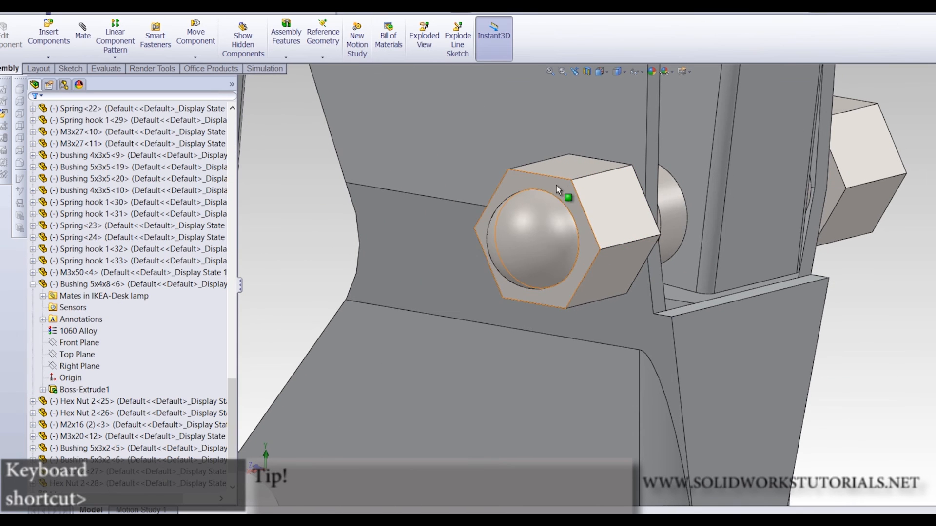
Check the seated Hex Nut 2 and examine the joint between the lower and upper arms for missing pins
left_click_drag(549, 186, 547, 180)
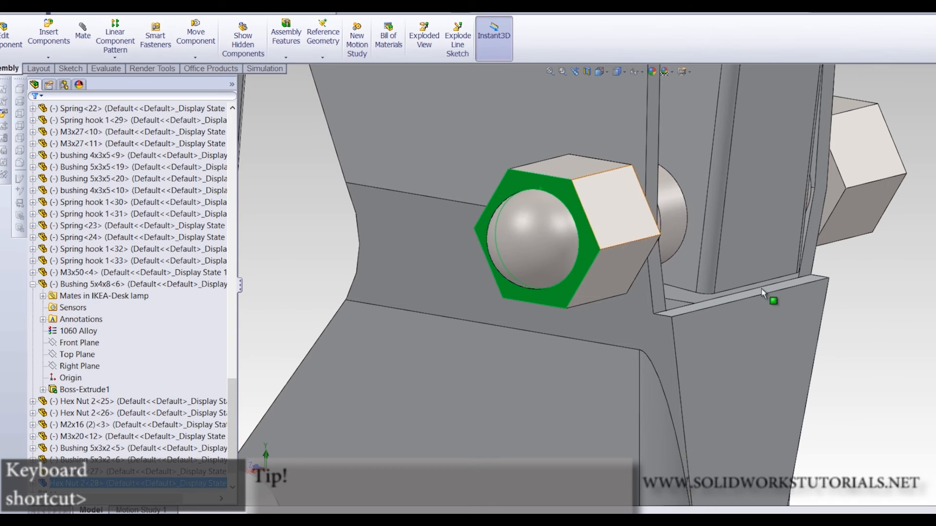
key("f")
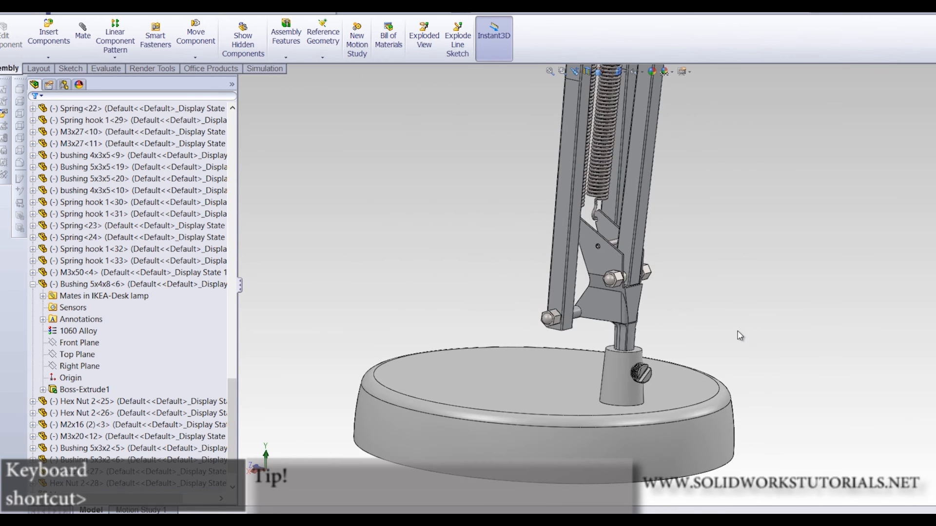
scroll(717, 312, "up", 5)
scroll(706, 216, "down", 1)
scroll(670, 263, "up", 2)
scroll(620, 182, "down", 8)
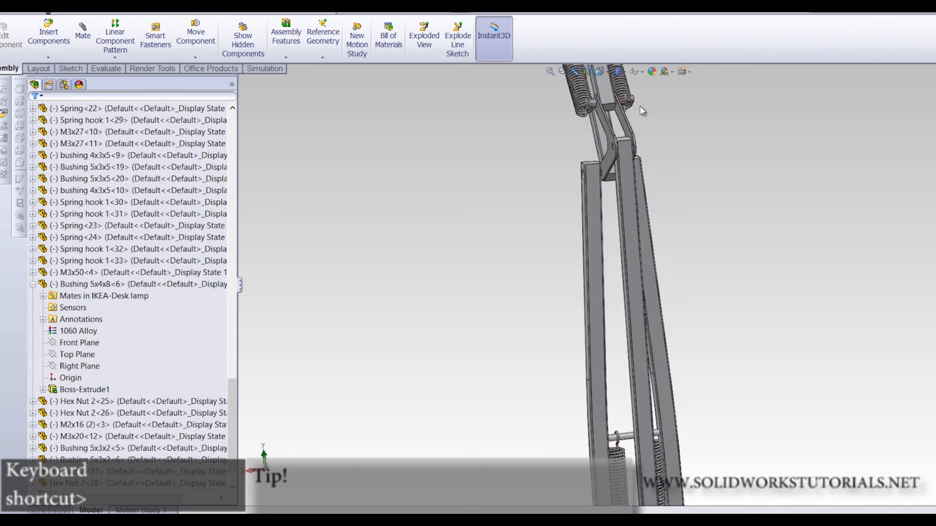
scroll(589, 181, "down", 1)
scroll(514, 182, "up", 2)
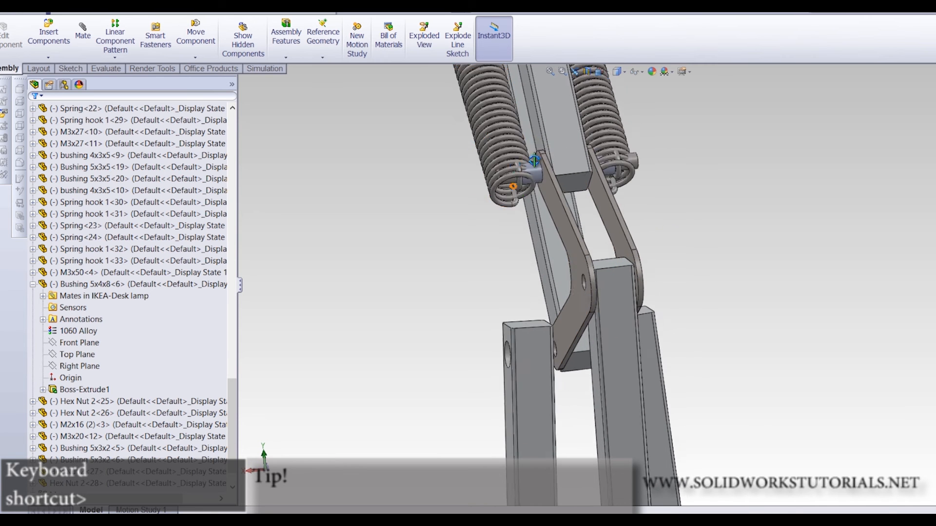
middle_click_drag(514, 183, 595, 163)
scroll(592, 165, "up", 3)
scroll(529, 209, "up", 2)
scroll(503, 138, "down", 3)
Swing the upper Arm about its joint plate to a new pose
left_click_drag(480, 92, 383, 117)
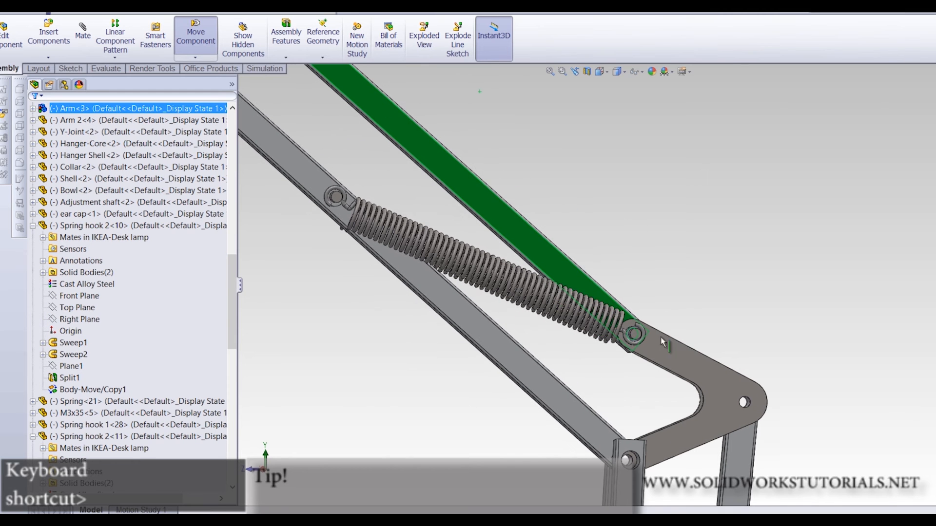
left_click(781, 268)
scroll(728, 301, "up", 2)
scroll(658, 373, "down", 2)
middle_click_drag(645, 336, 545, 369)
scroll(670, 308, "down", 2)
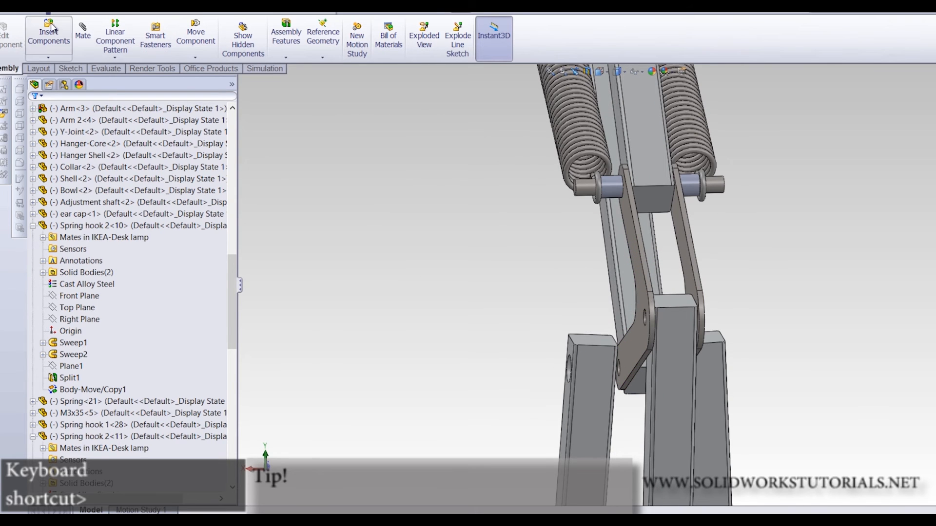
Insert one M3x20 pin from the open documents beside the A-Joint between the lower and upper arms
left_click(52, 39)
scroll(117, 259, "down", 2)
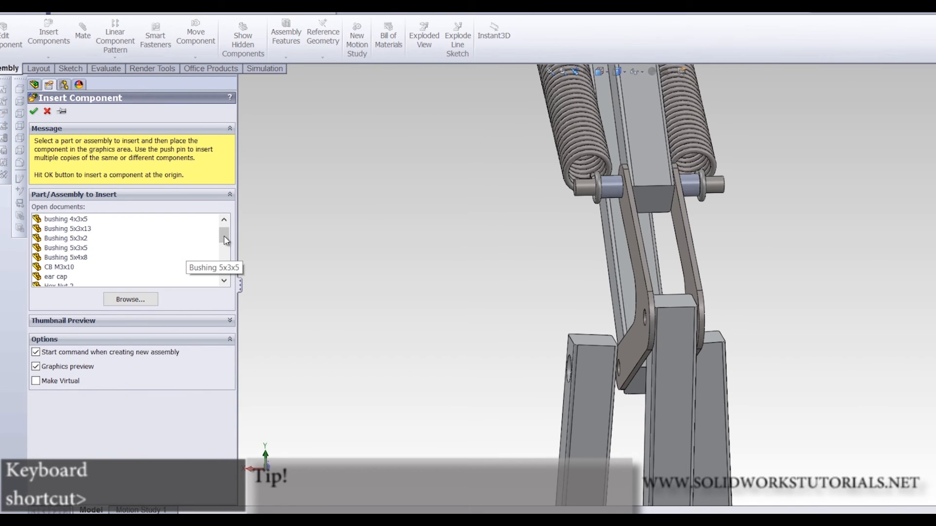
left_click_drag(225, 247, 218, 252)
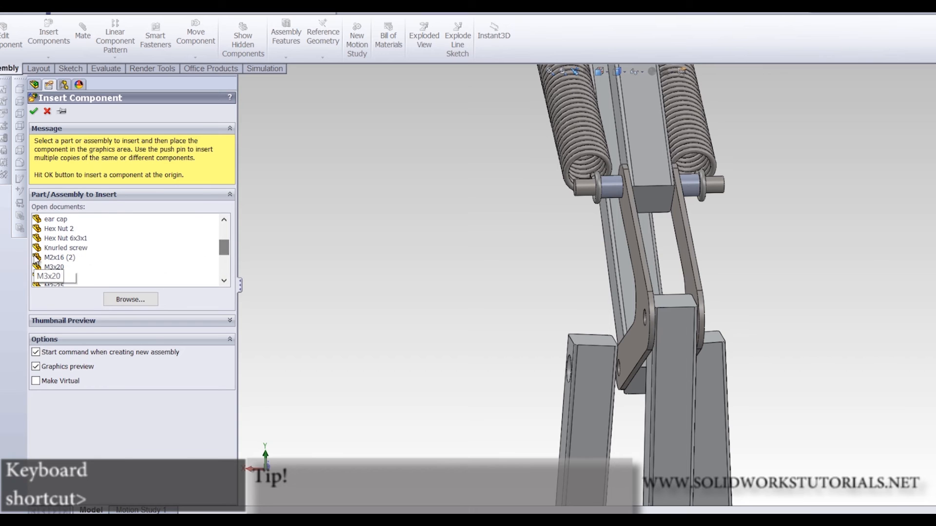
left_click(54, 271)
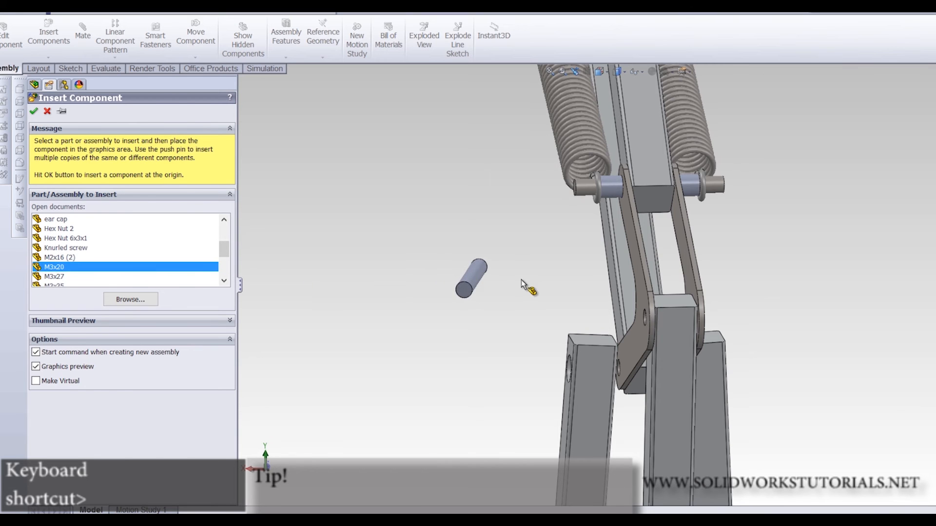
left_click(521, 285)
Mate the M3x20 pin's cylindrical face concentric with the A-Joint plate's hole, and finish mating
middle_click_drag(535, 316, 556, 326)
scroll(556, 326, "up", 4)
scroll(867, 317, "down", 3)
middle_click_drag(482, 304, 414, 338)
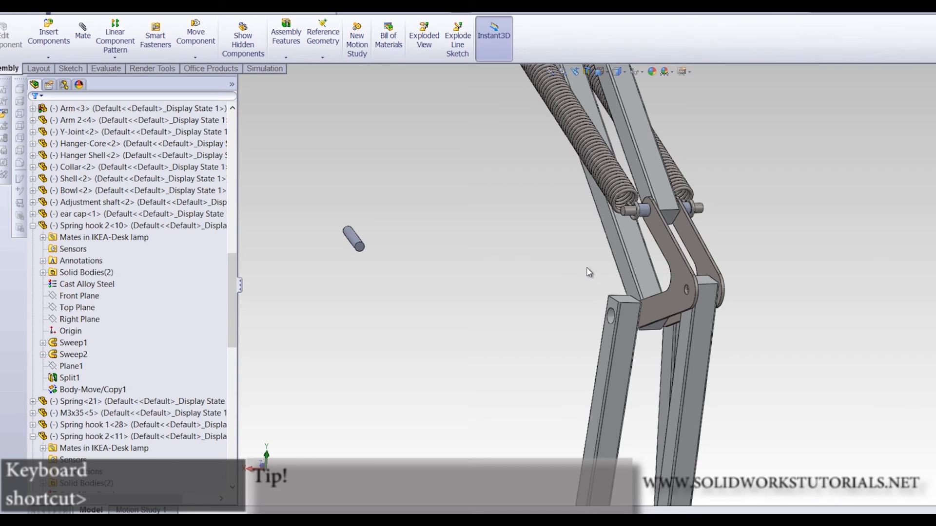
left_click(358, 238)
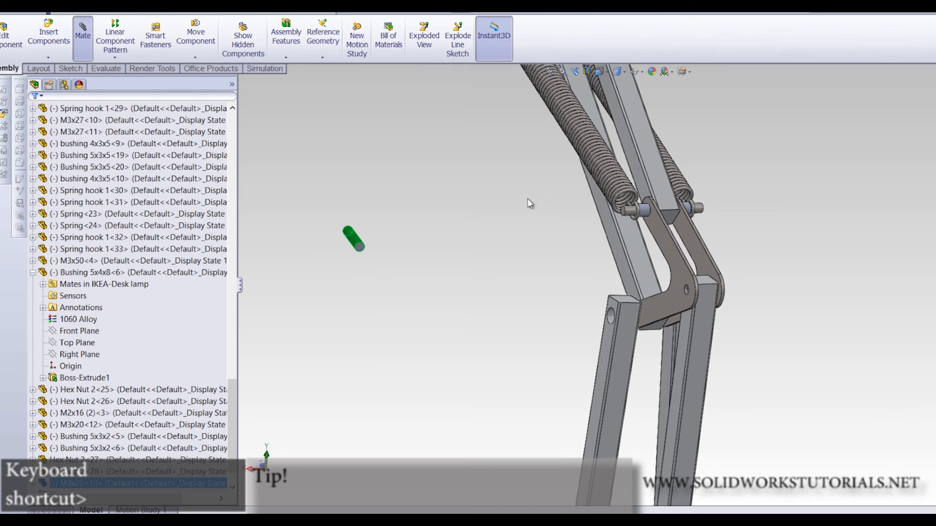
scroll(683, 345, "up", 10)
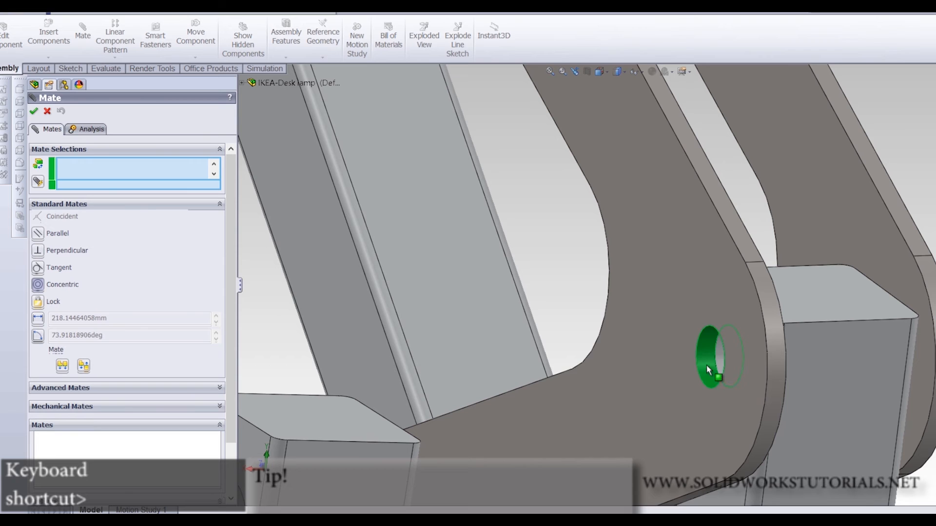
left_click(706, 367)
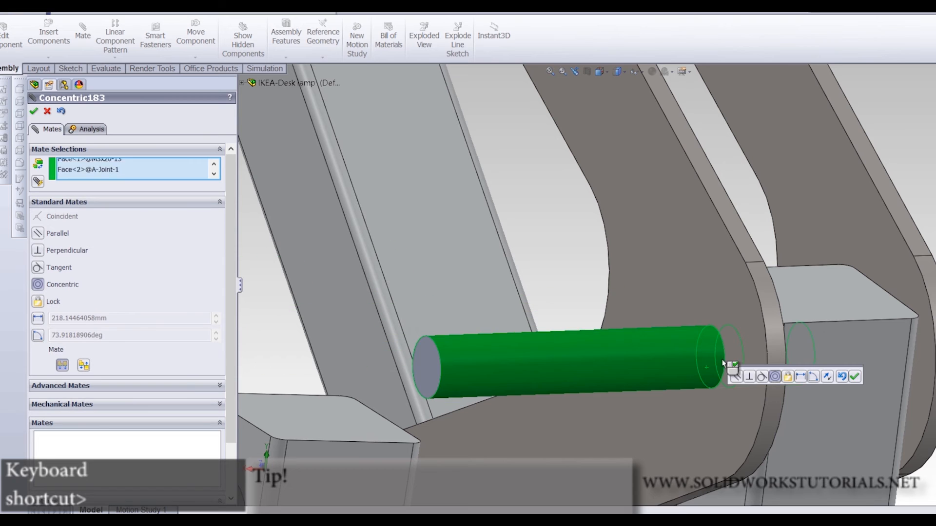
left_click(859, 376)
scroll(573, 325, "down", 10)
scroll(592, 221, "down", 5)
middle_click_drag(626, 259, 599, 214)
left_click(39, 112)
Make two copies of the M3x20 pin and place them in free space beside the lamp head's B-Joint
scroll(414, 212, "up", 4)
scroll(592, 187, "down", 6)
middle_click(616, 256)
middle_click_drag(616, 256, 647, 312)
left_click(673, 488)
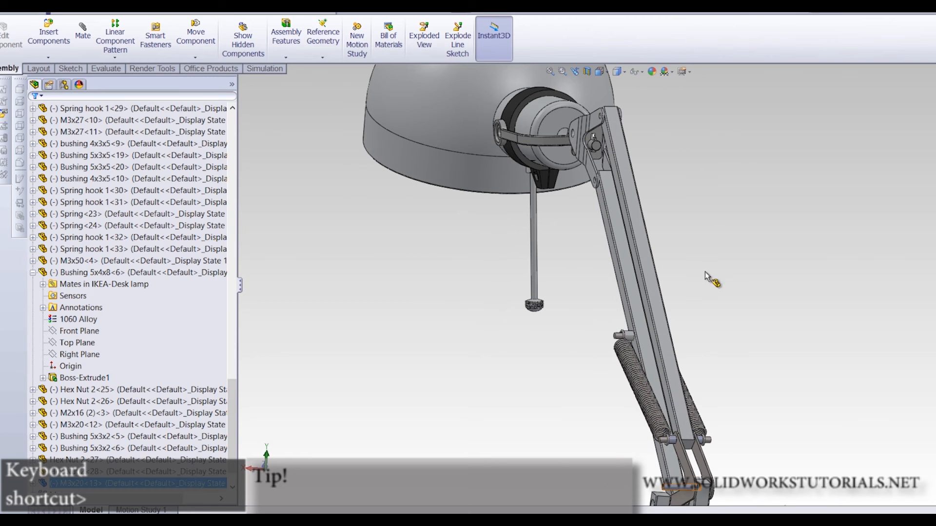
scroll(621, 135, "down", 4)
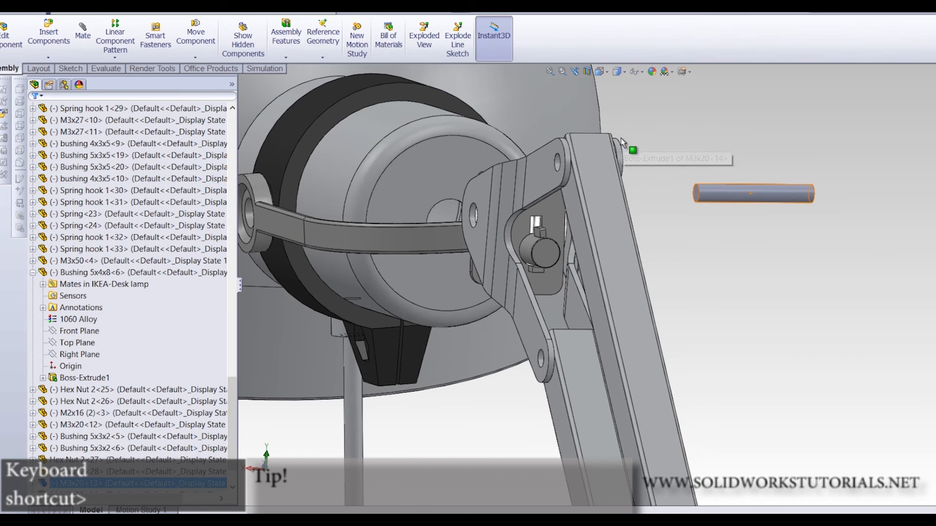
left_click_drag(725, 195, 724, 279, "ctrl")
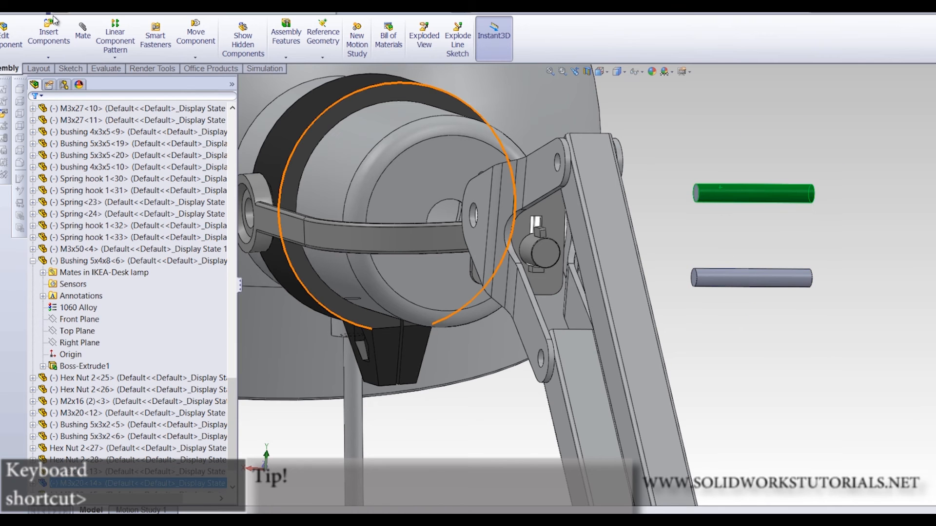
Mate the first M3x20 copy concentric with the B-Joint's upper hole
left_click(83, 32)
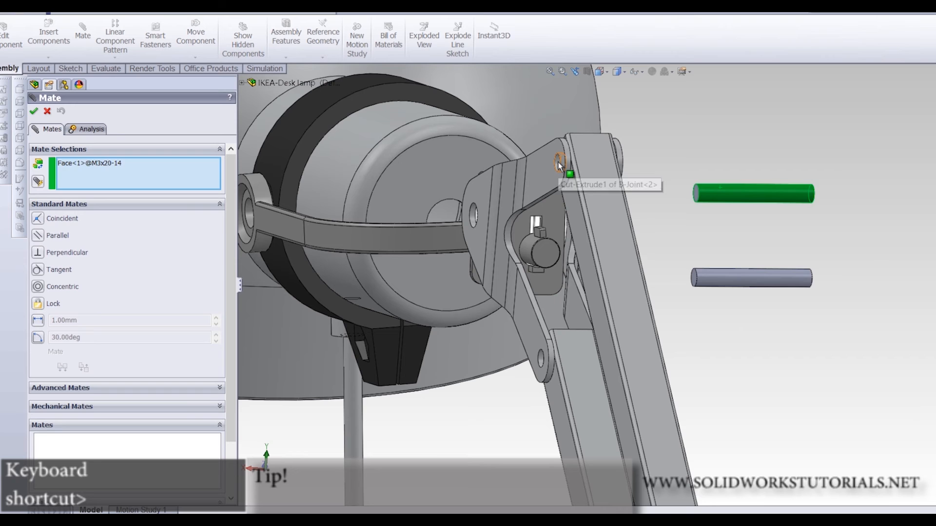
left_click(557, 162)
left_click(688, 147)
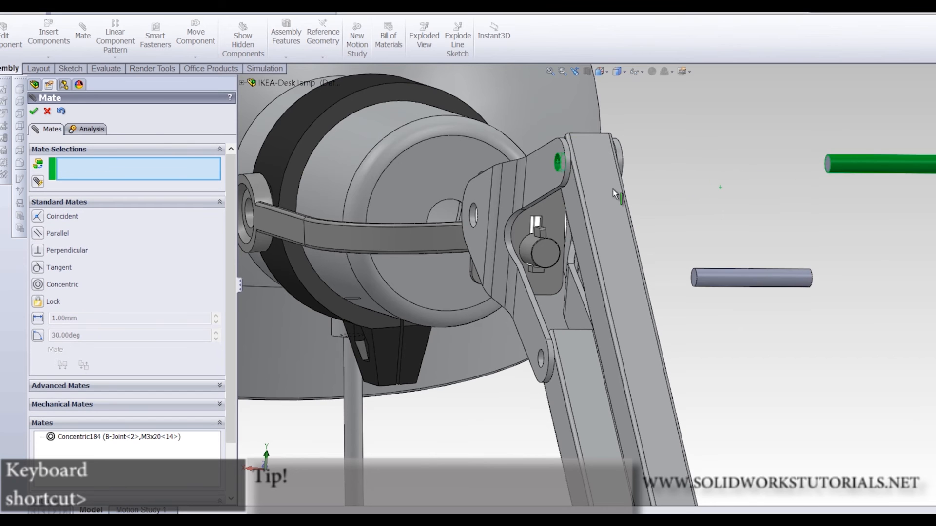
Mate the second M3x20 copy coincident with the circular edge of the B-Joint's lower hole
left_click(703, 272)
left_click(541, 359)
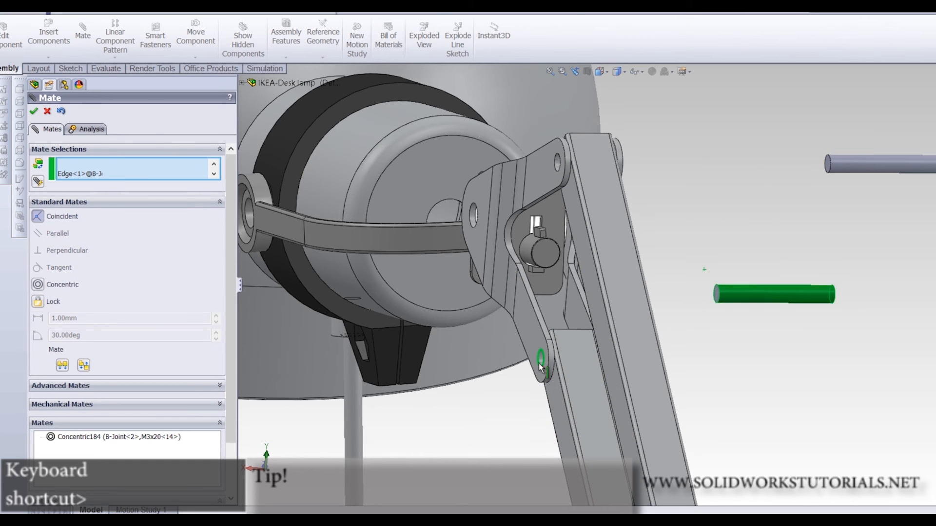
left_click(544, 380)
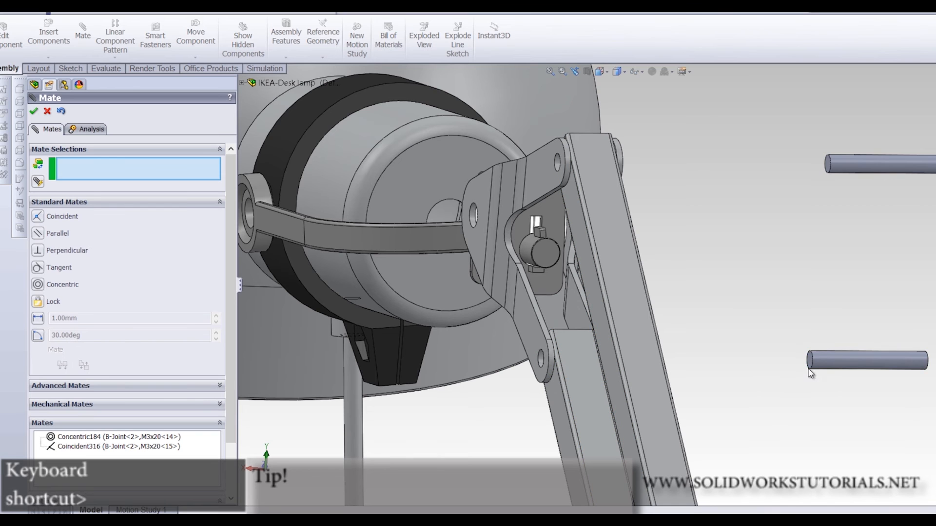
Set up a coincident multi-mate with the lower B-Joint pin's end face as common reference, adding the upper B-Joint pin's end face
scroll(855, 407, "down", 4)
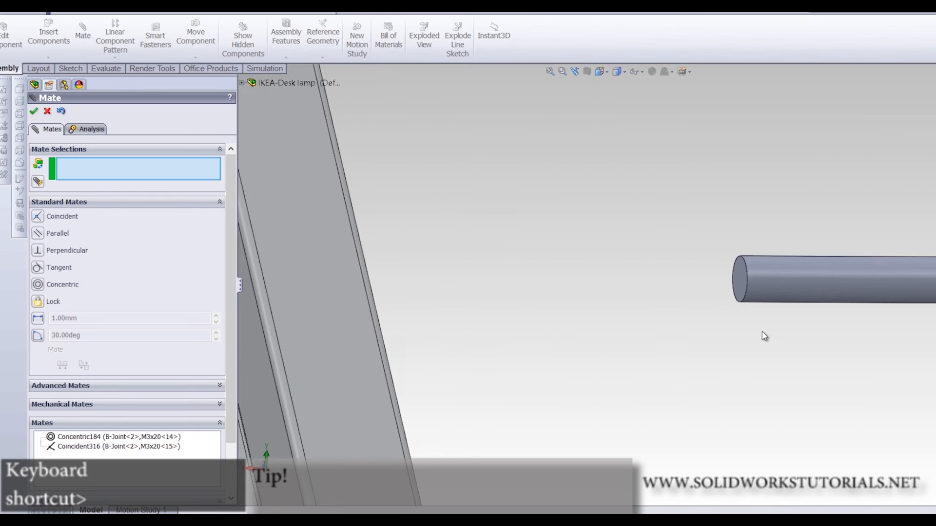
left_click(37, 183)
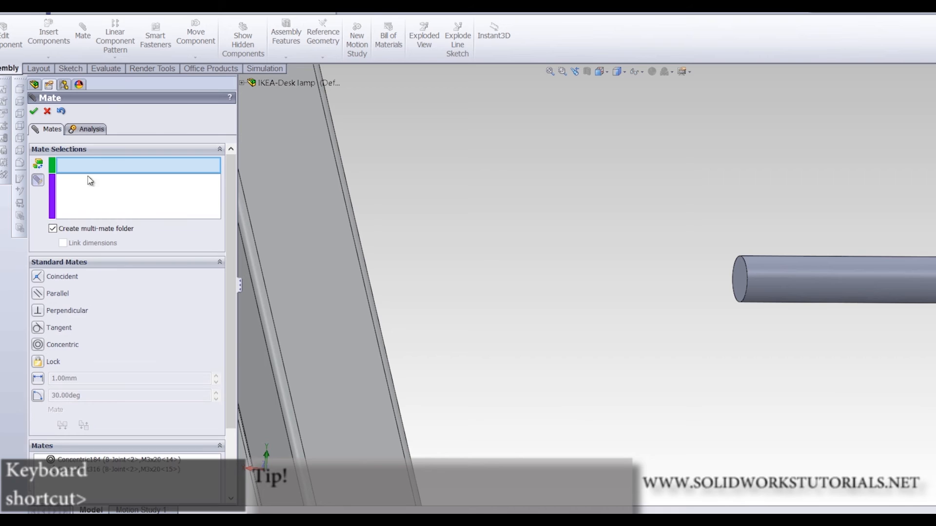
left_click(739, 279)
scroll(725, 379, "up", 3)
scroll(683, 157, "down", 4)
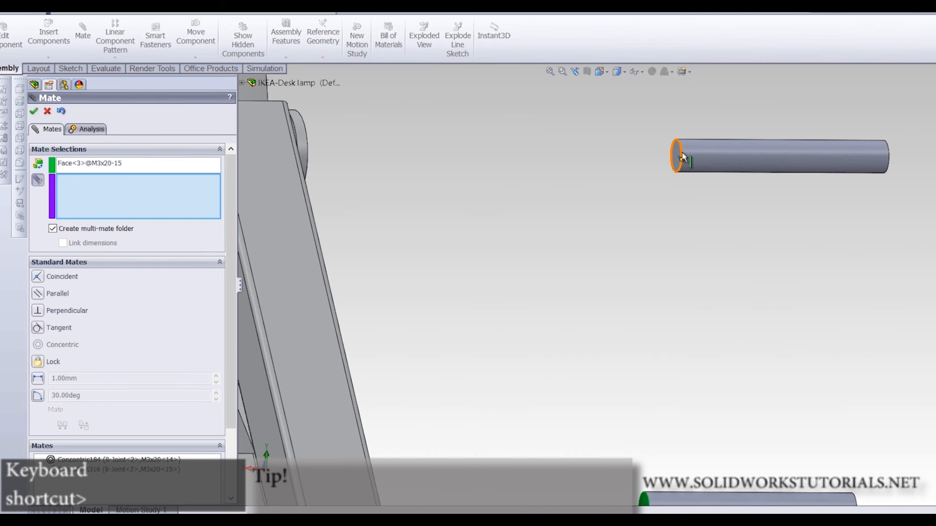
left_click(676, 156)
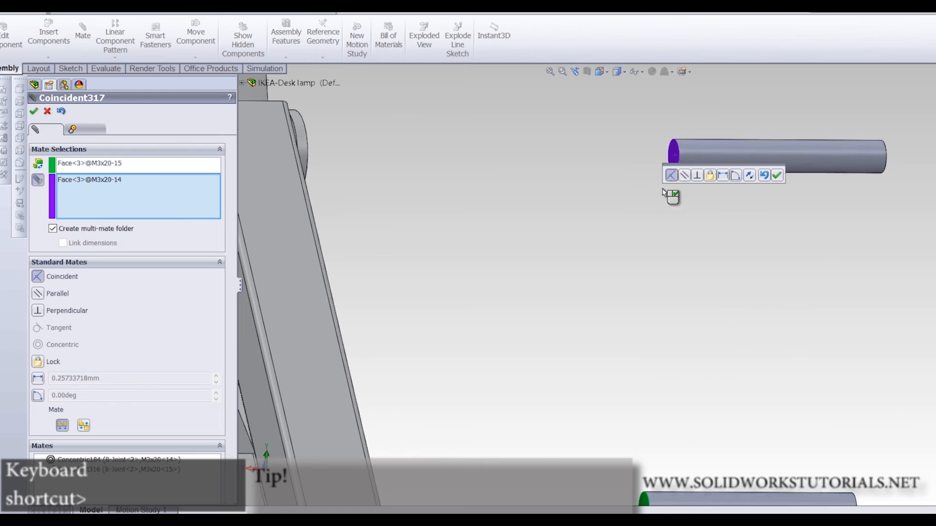
scroll(664, 200, "up", 6)
scroll(606, 357, "down", 5)
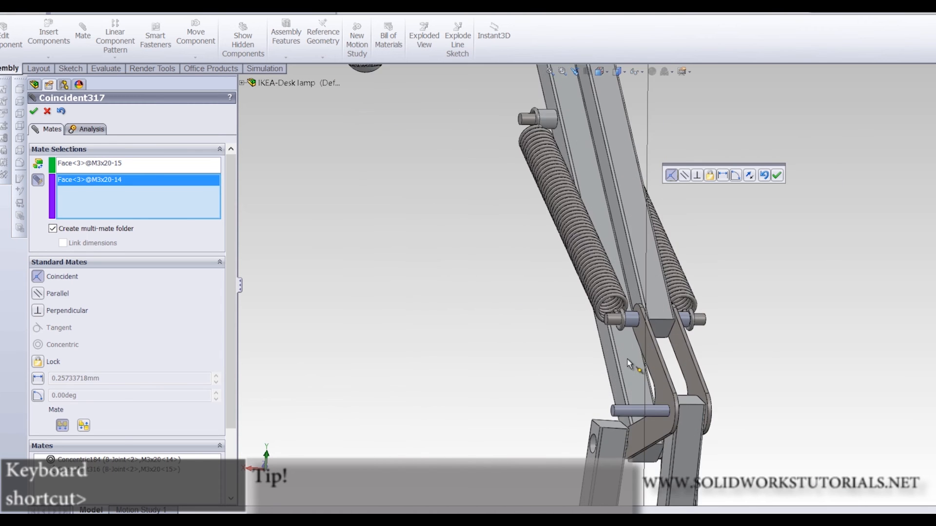
scroll(624, 362, "down", 2)
scroll(614, 419, "up", 2)
scroll(584, 310, "down", 5)
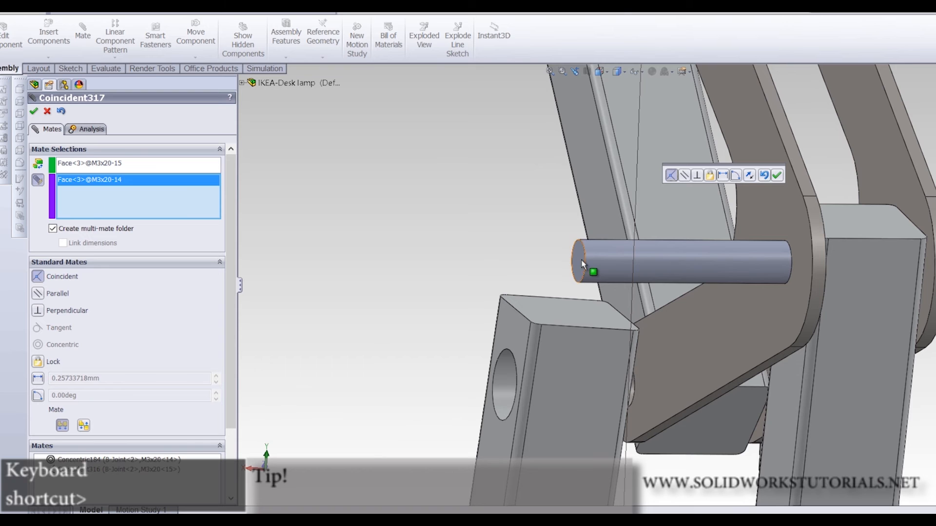
Add the M3x20-13 pin's end face to the multi-mate and accept the coincident mates with the M3x20-15 pin's end face
scroll(585, 273, "up", 2)
left_click(626, 300)
scroll(626, 300, "up", 5)
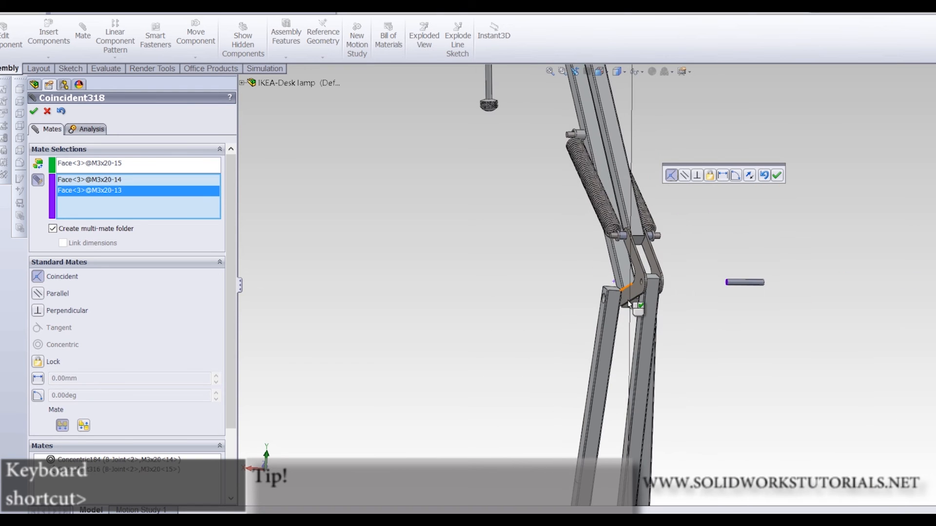
scroll(638, 173, "down", 3)
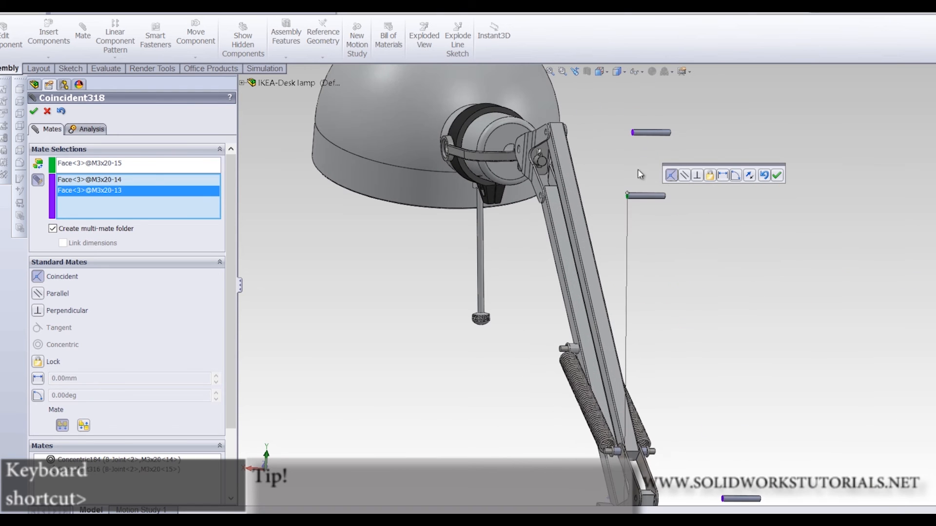
left_click(777, 175)
Slide the linked M3x20 pins sideways into their joint holes so they straddle the lamp arm, and finish mating
middle_click_drag(746, 211, 629, 231)
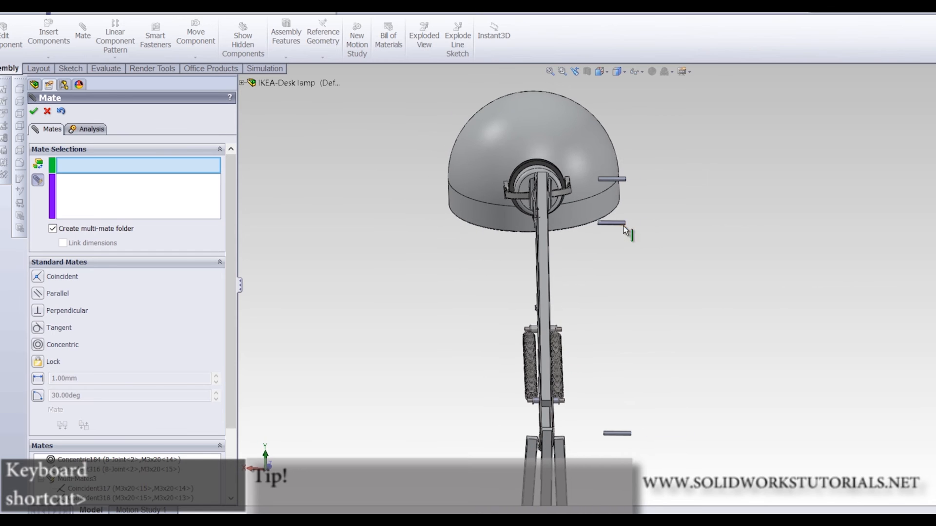
left_click_drag(612, 224, 548, 227)
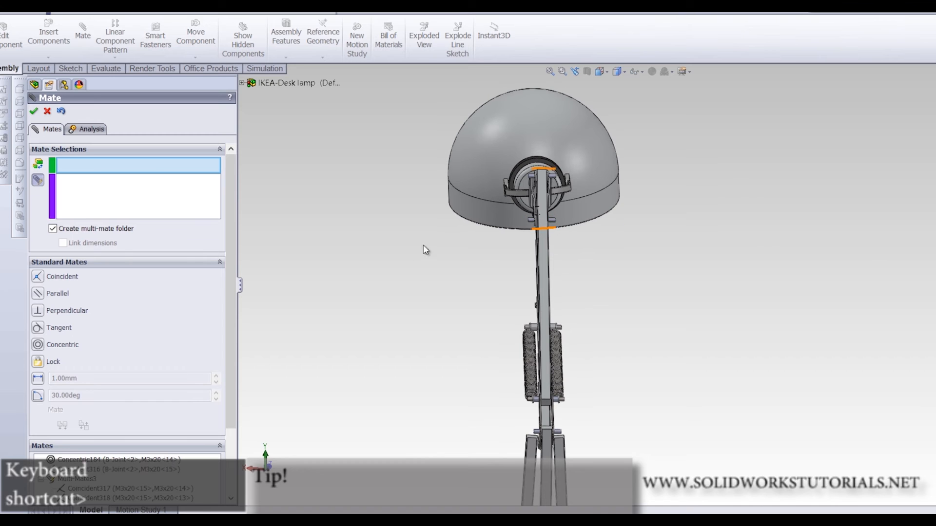
left_click(34, 112)
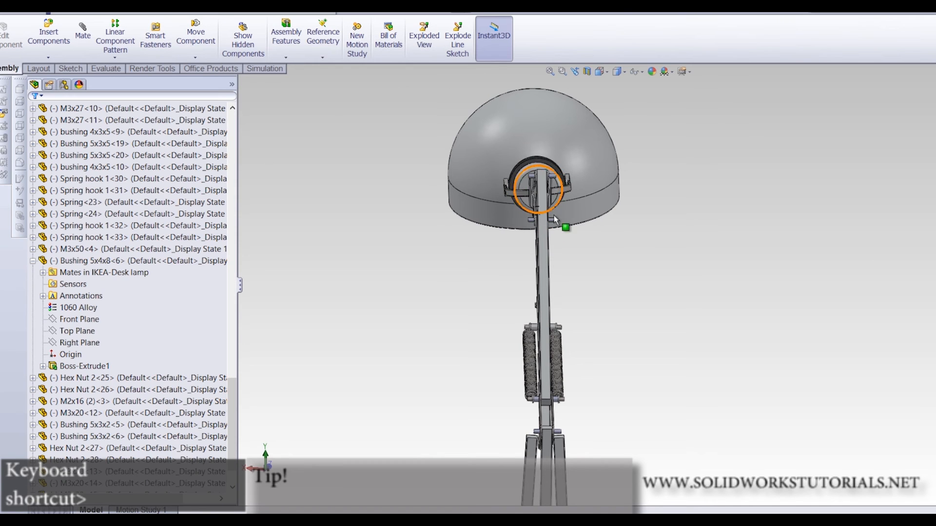
Start a Width mate using both end faces of the lower M3x20 pin at the lamp head as width references
scroll(564, 276, "down", 8)
middle_click_drag(565, 277, 579, 277)
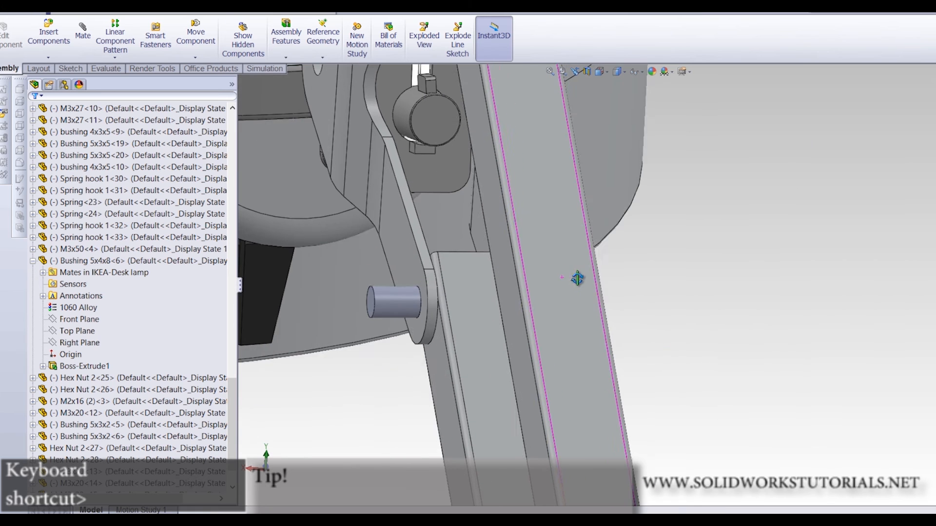
left_click(130, 155)
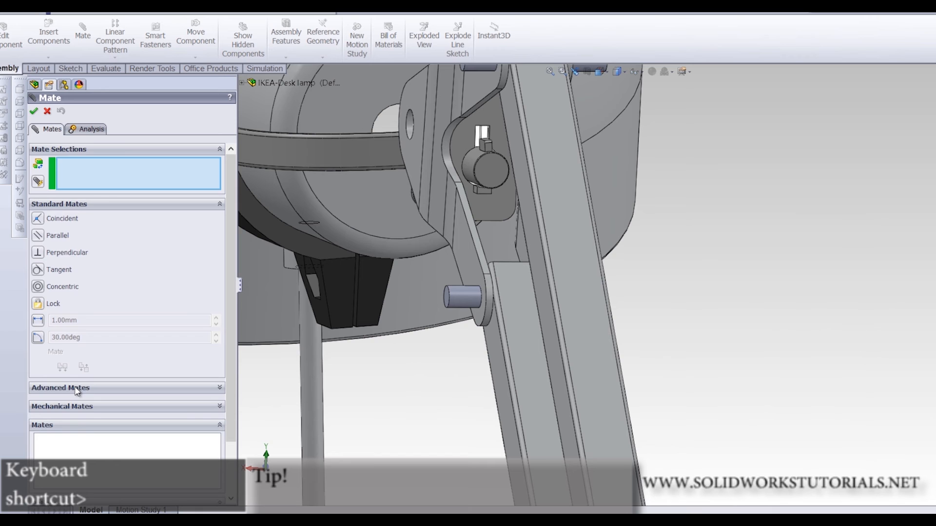
left_click(76, 388)
left_click(39, 222)
scroll(463, 301, "down", 5)
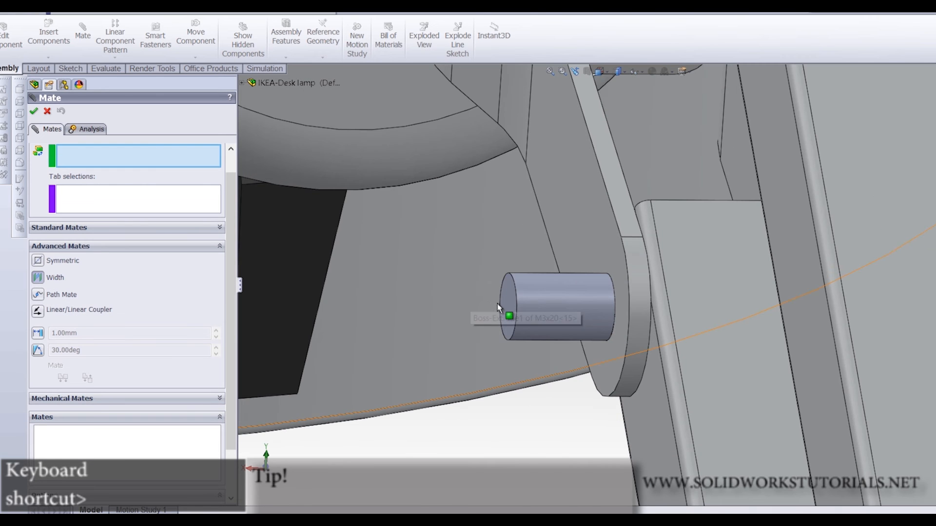
left_click(507, 304)
middle_click_drag(507, 304, 802, 291)
left_click(841, 318)
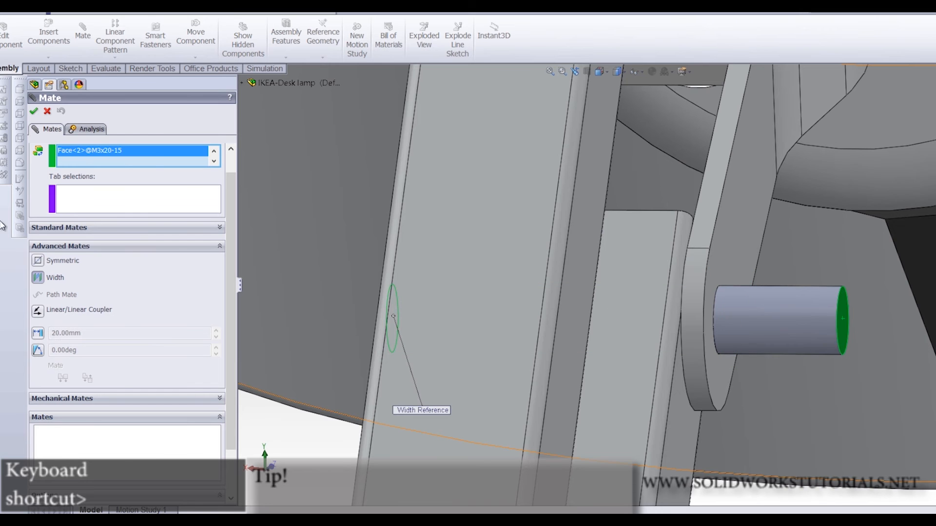
Centre the pin by using the outer faces of the two B-Joint plates as tab references, and accept the Width mate
left_click(733, 259)
middle_click_drag(533, 294, 474, 276)
scroll(425, 253, "down", 3)
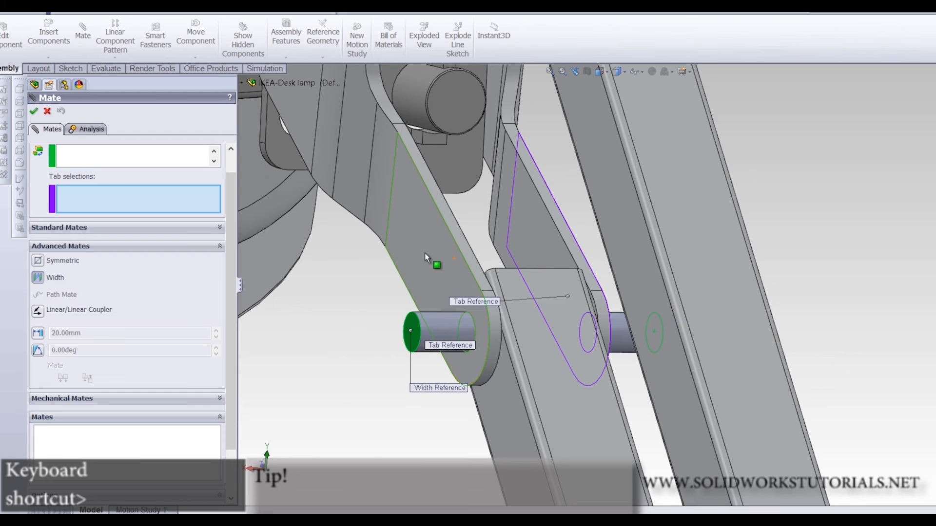
left_click(425, 253)
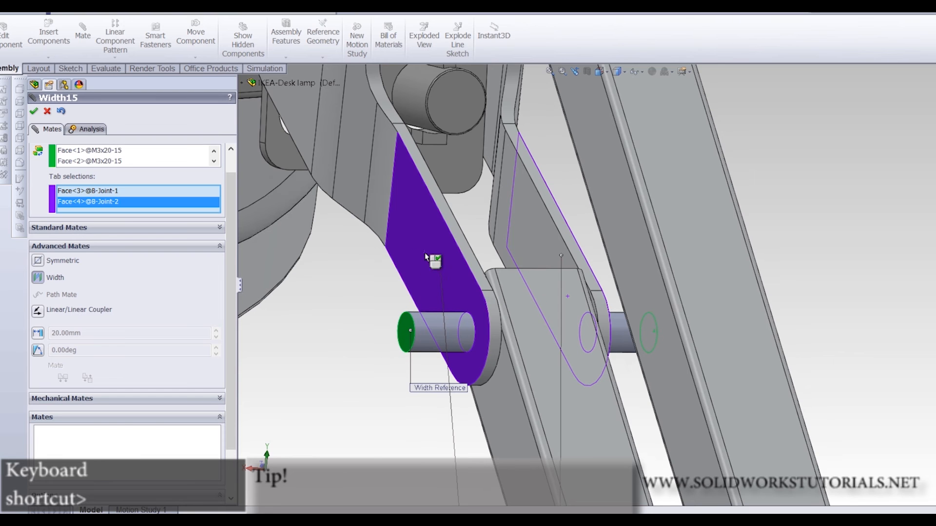
left_click(34, 112)
scroll(487, 283, "up", 5)
middle_click_drag(537, 244, 627, 224)
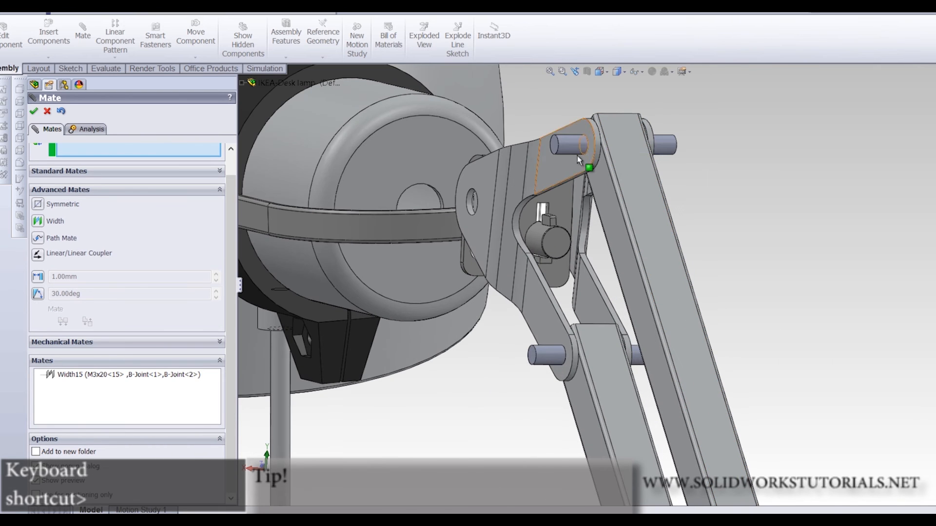
left_click(34, 112)
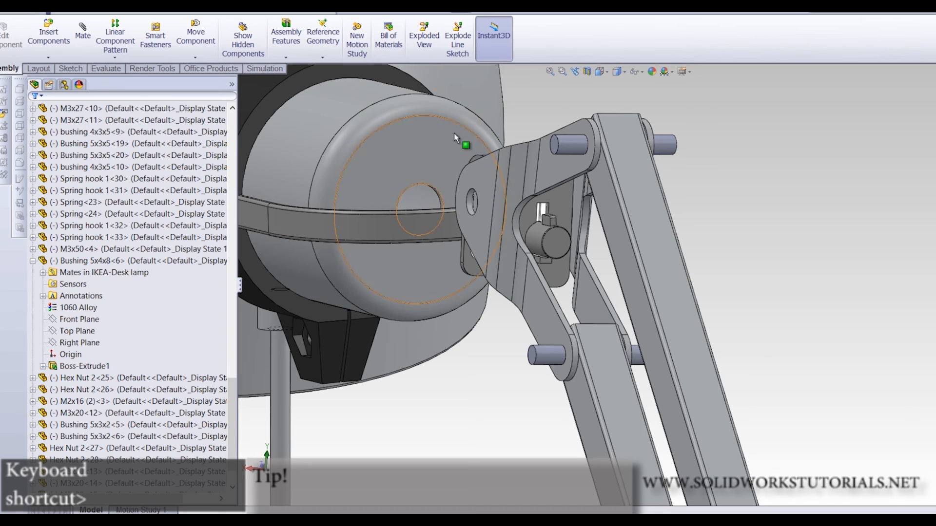
Insert an M4x50 pin from the open documents, placing it in the empty space beside the middle arm joint
left_click(559, 142)
middle_click_drag(662, 153, 665, 149)
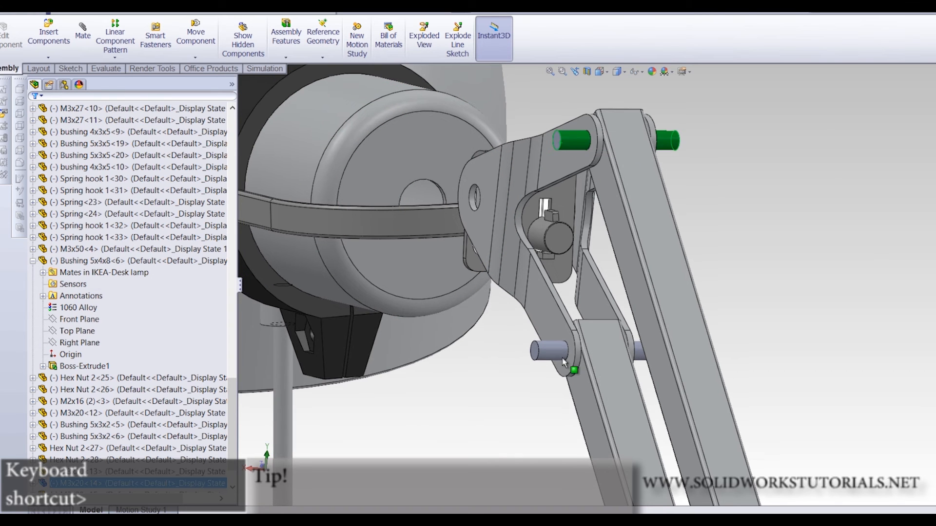
scroll(544, 260, "up", 5)
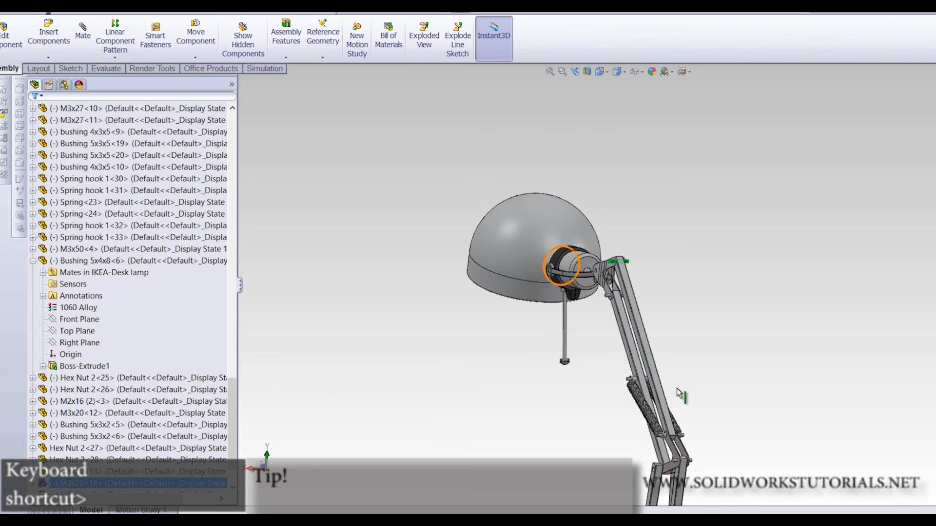
scroll(668, 448, "down", 3)
middle_click_drag(644, 469, 702, 418)
scroll(663, 312, "down", 5)
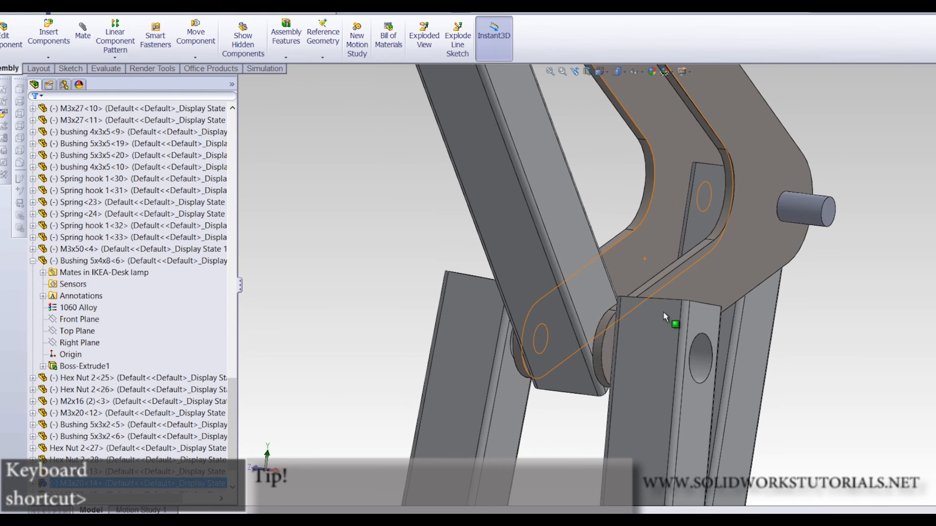
left_click(384, 203)
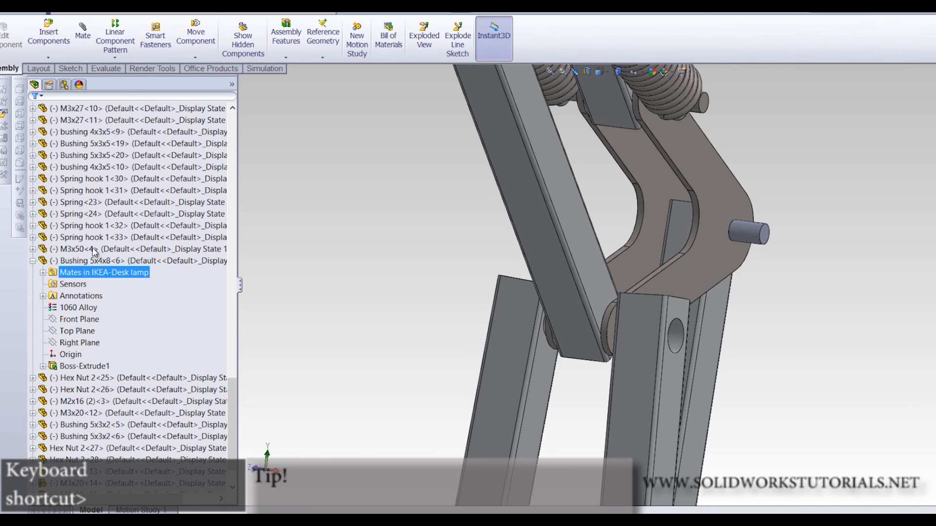
left_click(53, 39)
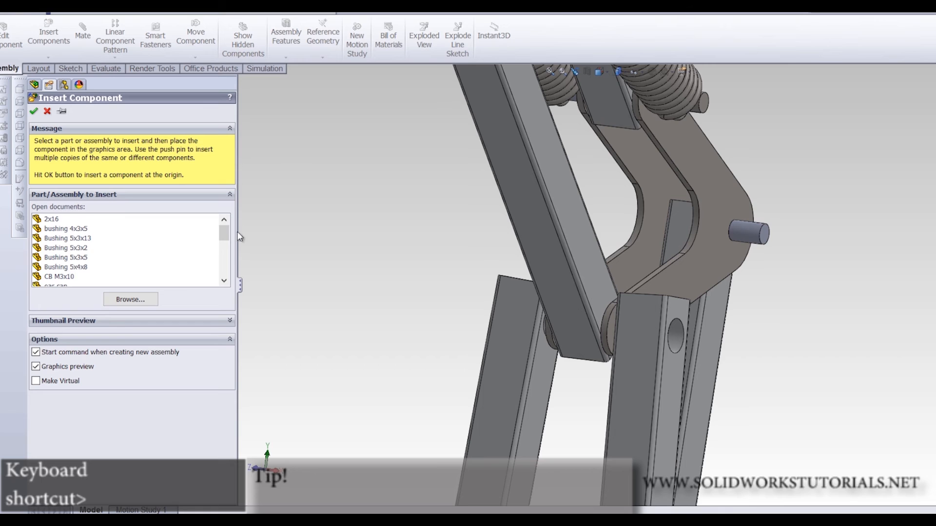
left_click_drag(222, 236, 223, 254)
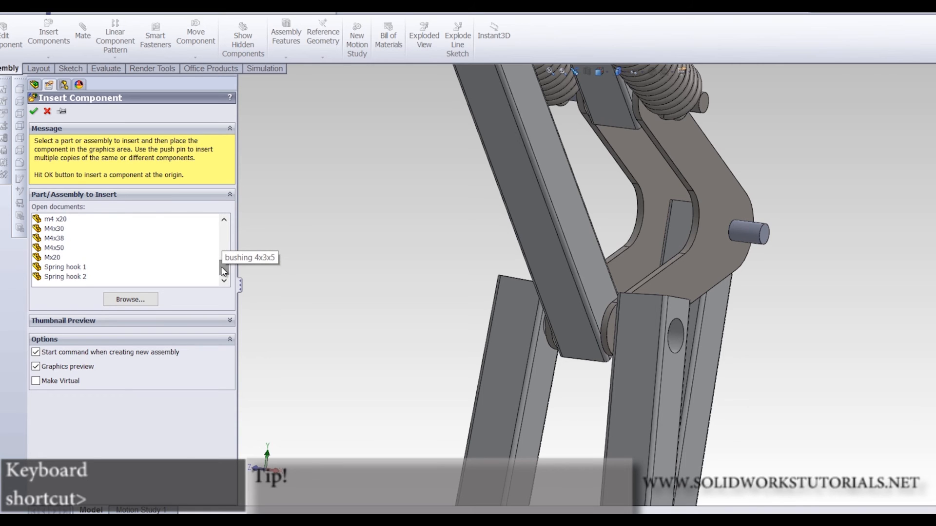
left_click(198, 247)
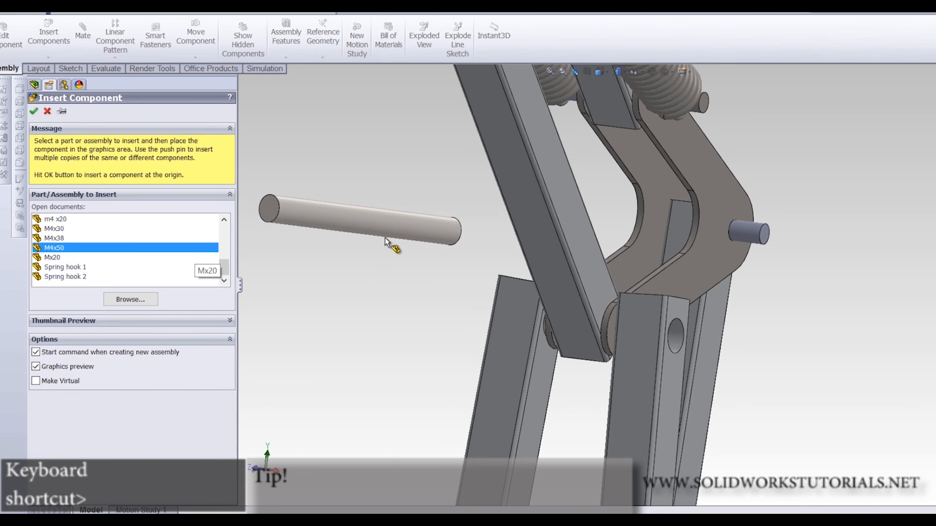
left_click(385, 238)
Start a sketch on the A-Joint plate face exposed through the larger hole in the upper end of the leg
scroll(637, 323, "down", 5)
middle_click_drag(560, 310, 563, 315)
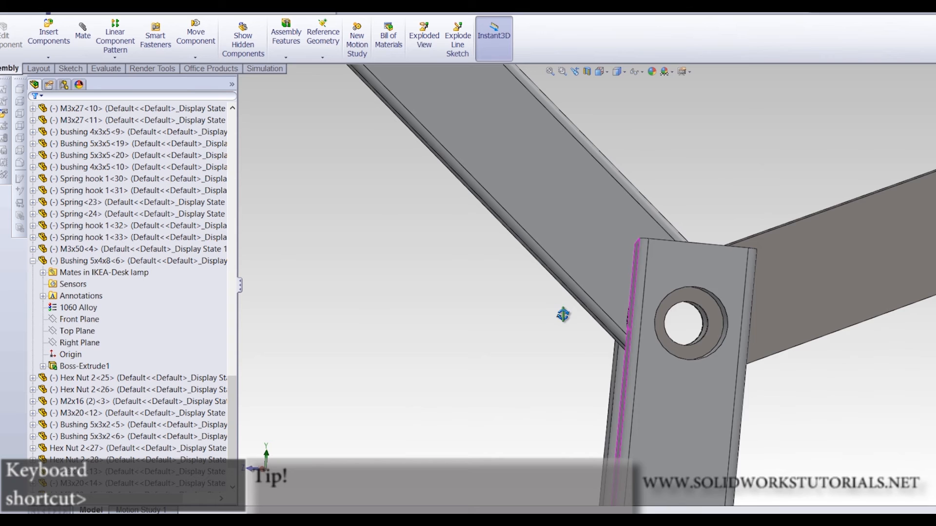
scroll(563, 315, "up", 3)
scroll(564, 317, "down", 6)
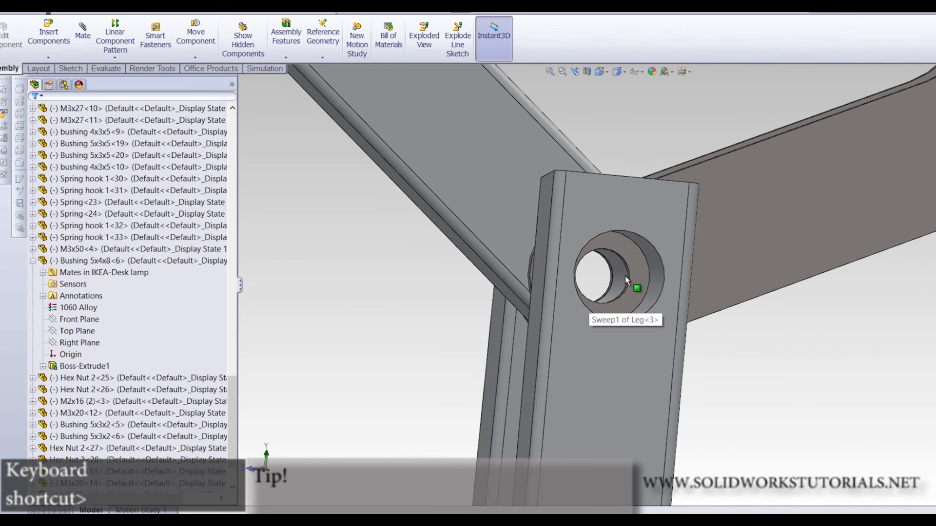
scroll(612, 266, "down", 3)
middle_click_drag(612, 266, 609, 288)
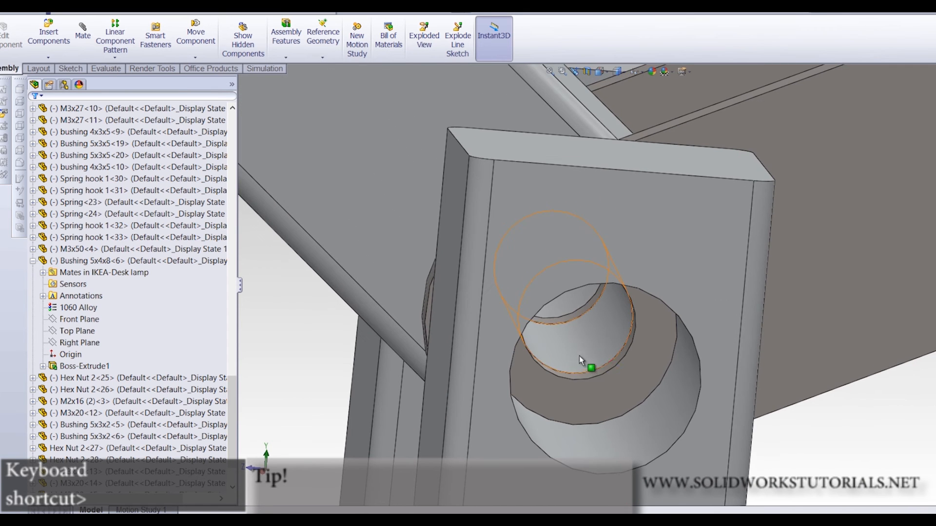
scroll(580, 342, "up", 2)
middle_click_drag(563, 361, 591, 306)
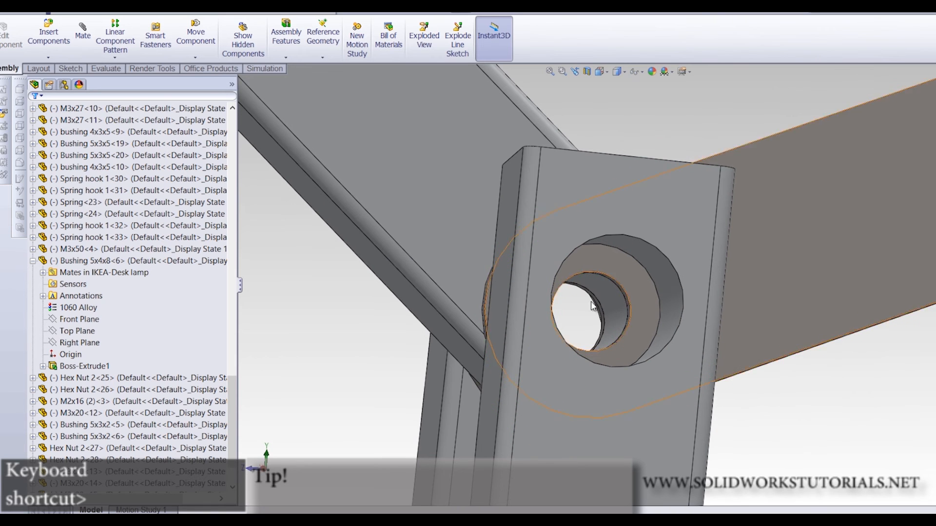
left_click(616, 263)
left_click(660, 220)
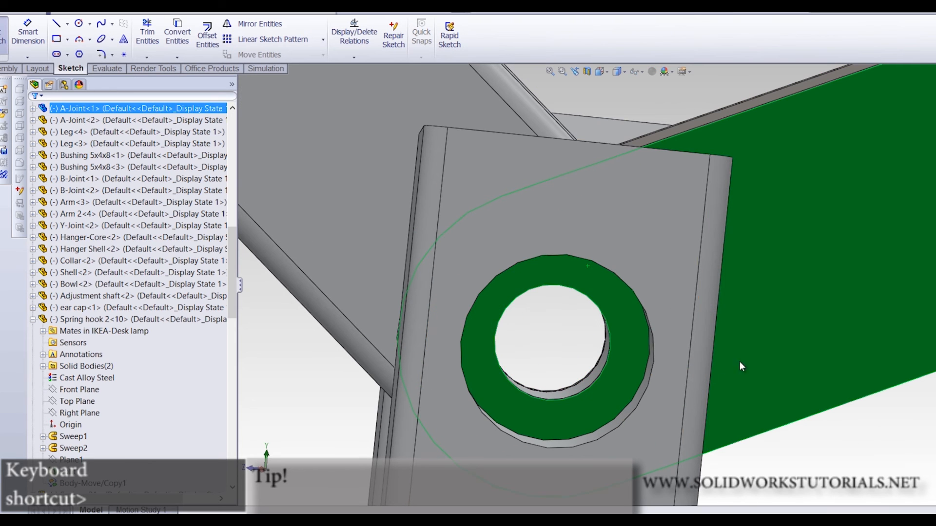
Sketch a circle of 2.5 mm radius centred on the A-Joint hole, reaching the edge of the leg's hole
key("c")
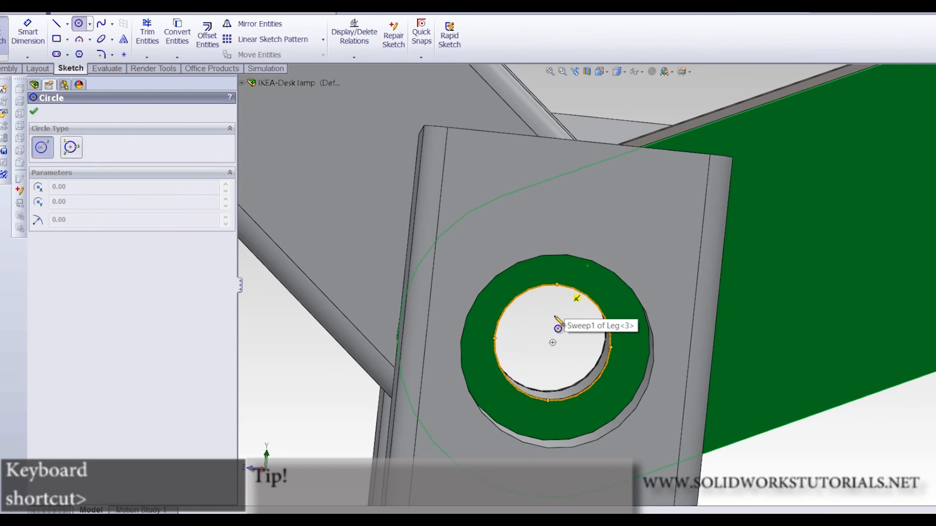
left_click(553, 343)
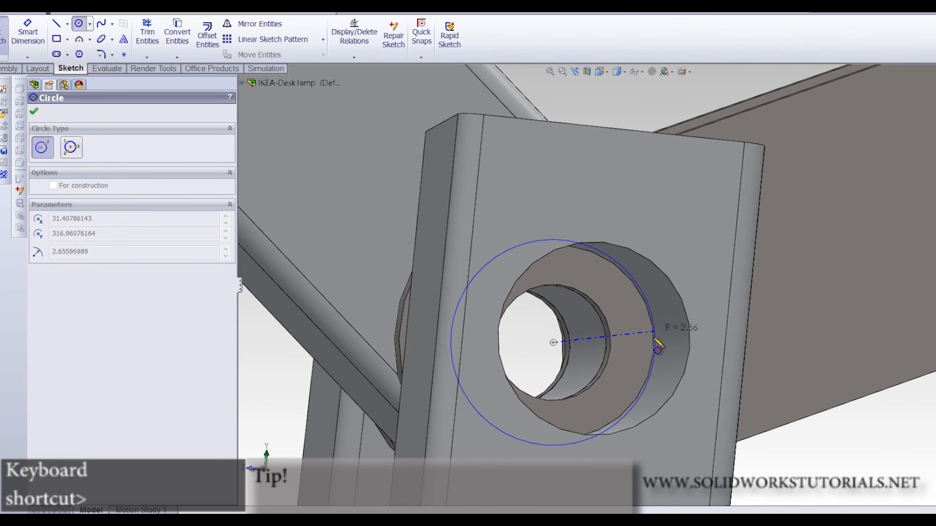
key("space")
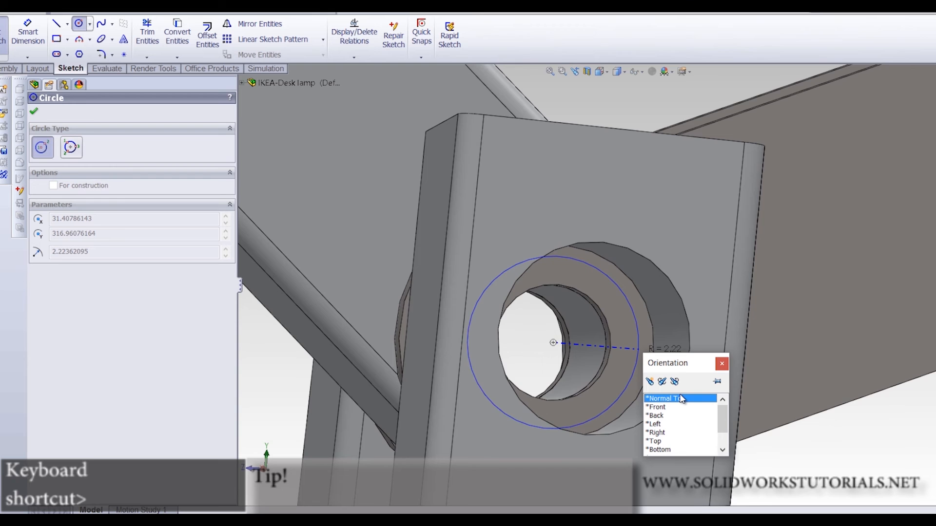
left_click(681, 398)
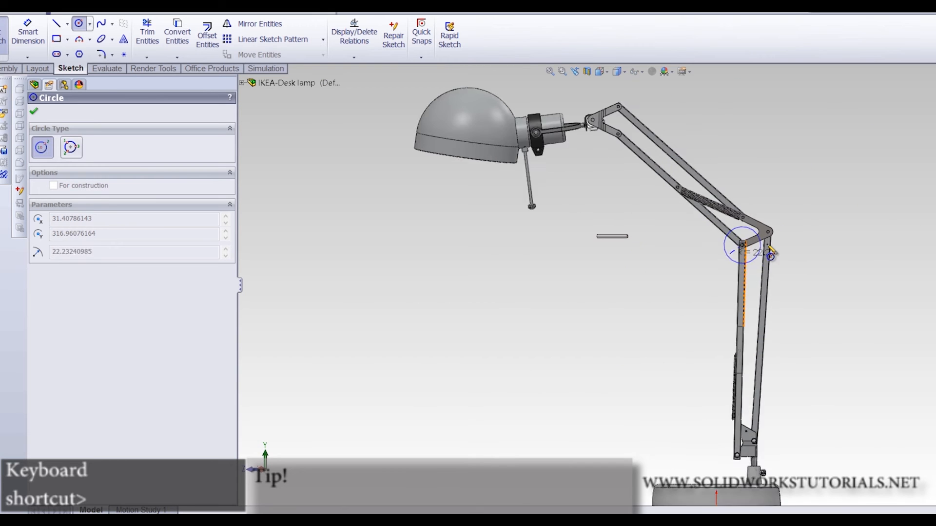
scroll(770, 253, "down", 10)
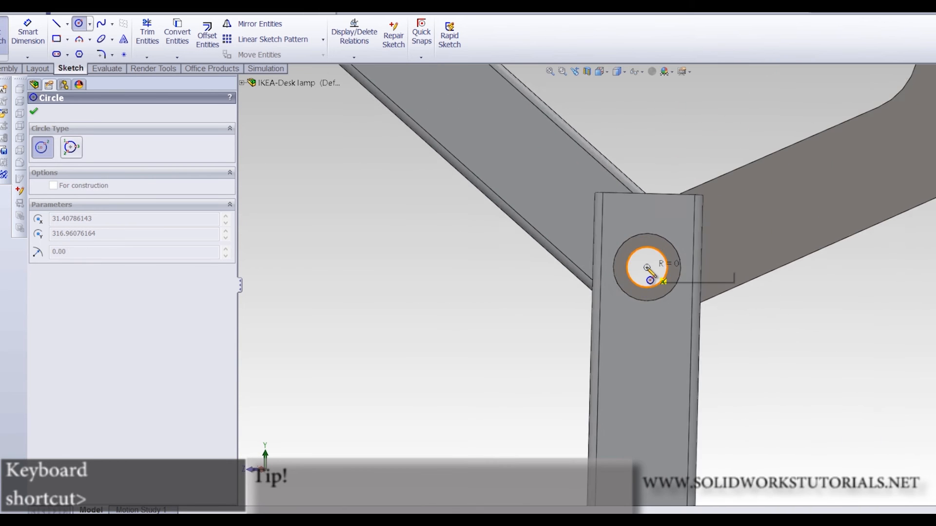
scroll(647, 268, "down", 3)
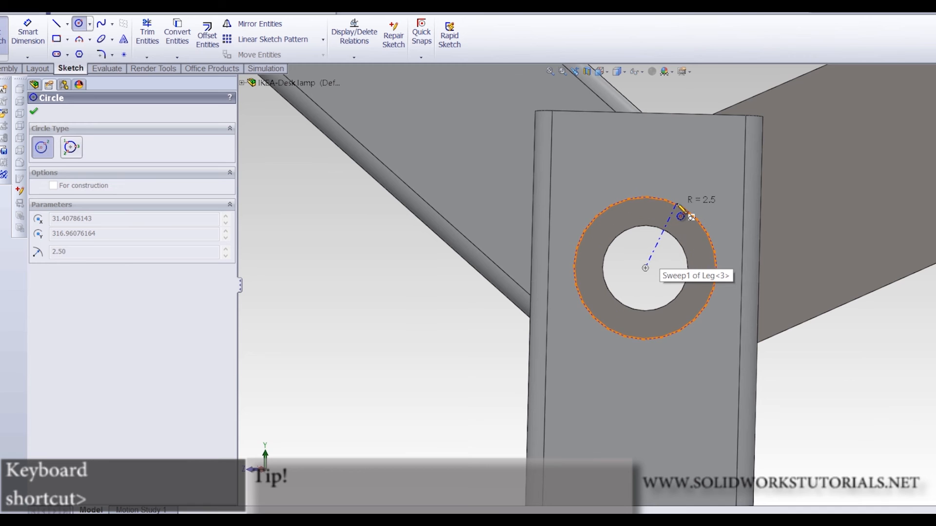
left_click(692, 217)
scroll(557, 297, "up", 4)
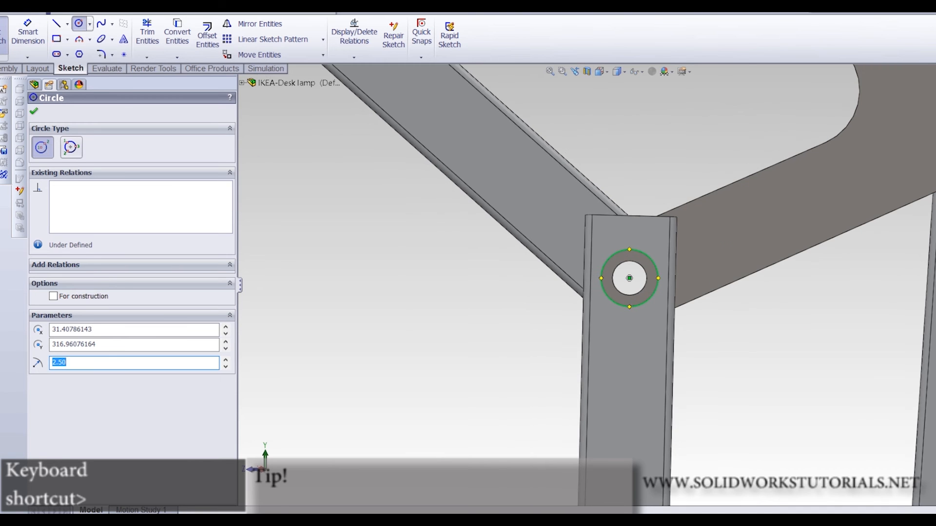
Make an assembly extruded cut from the circle at the A-Joint hole, Blind 10 mm deep, with all components in the feature scope
left_click(8, 68)
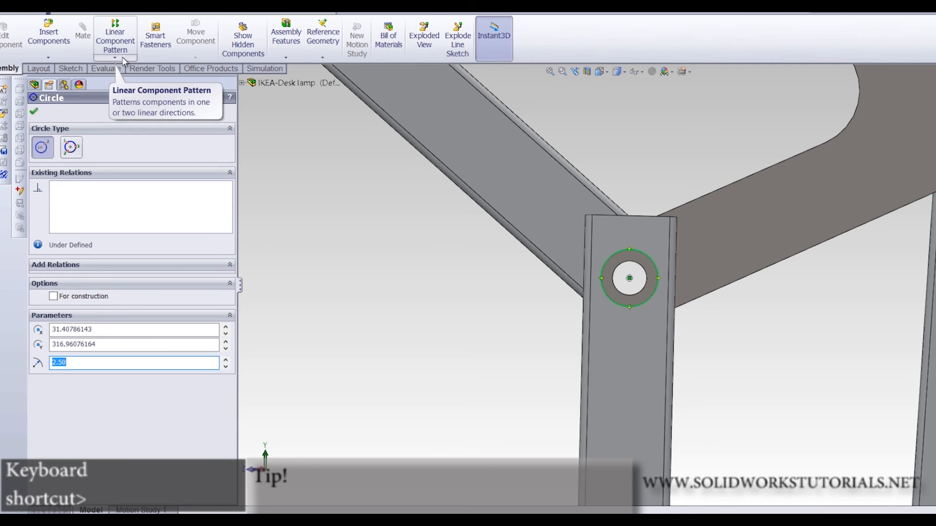
left_click(286, 59)
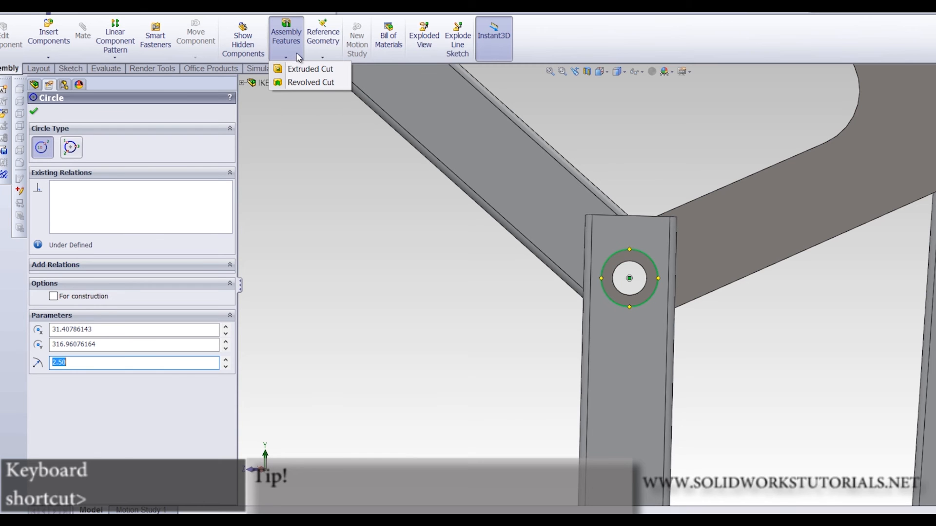
left_click(305, 70)
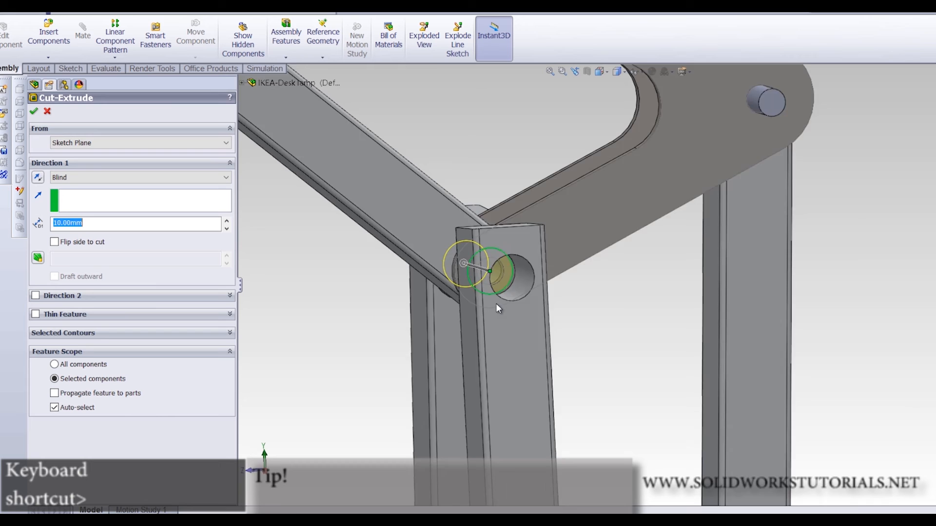
middle_click_drag(511, 304, 529, 298)
scroll(669, 246, "down", 4)
scroll(584, 253, "down", 6)
middle_click_drag(583, 253, 563, 248)
scroll(563, 248, "up", 2)
scroll(562, 249, "up", 2)
scroll(845, 346, "down", 10)
scroll(806, 450, "down", 3)
middle_click_drag(773, 441, 794, 404)
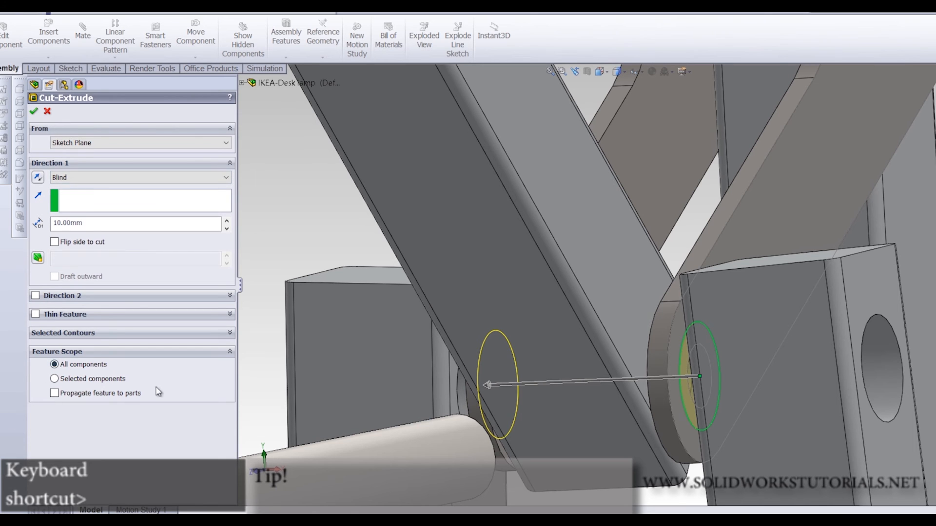
scroll(627, 376, "up", 1)
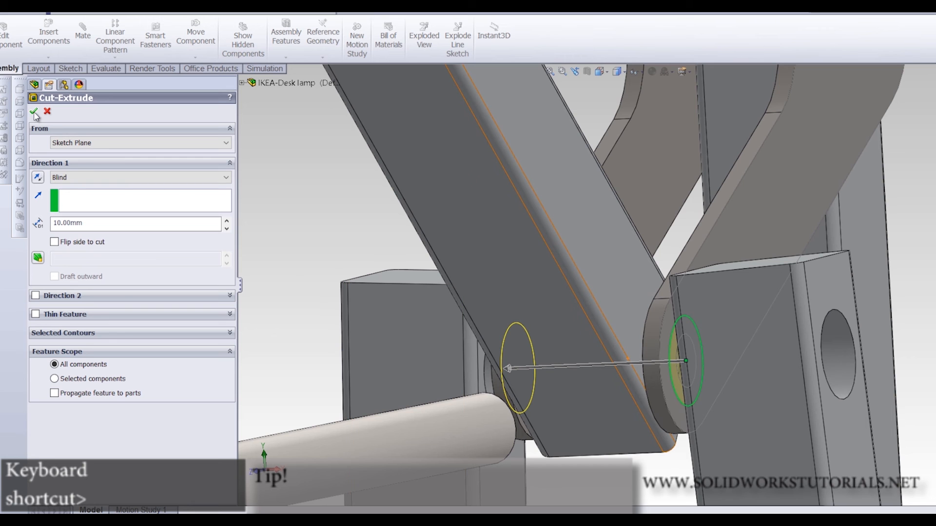
key("Escape")
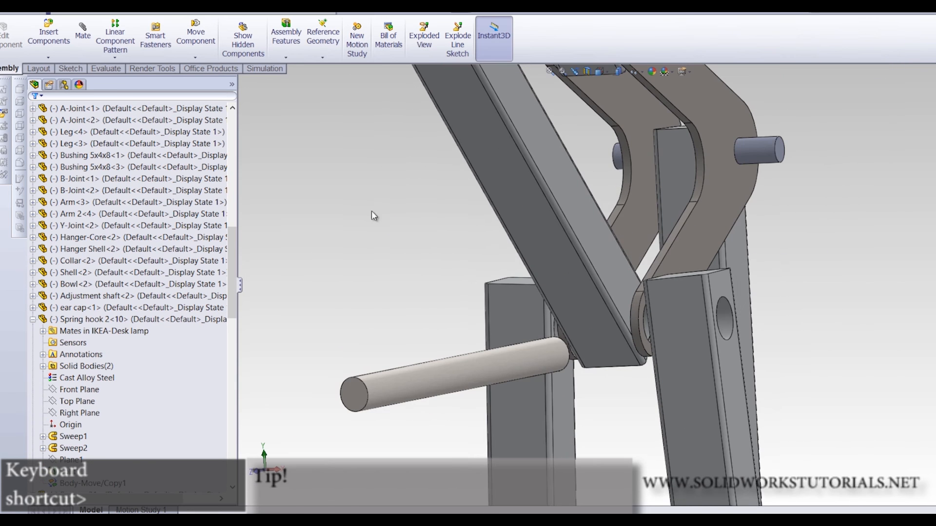
Mate the loose M4x50 pin concentric with the arm's hole at the lower A-Joint corner
middle_click_drag(821, 337, 763, 348)
scroll(763, 348, "up", 9)
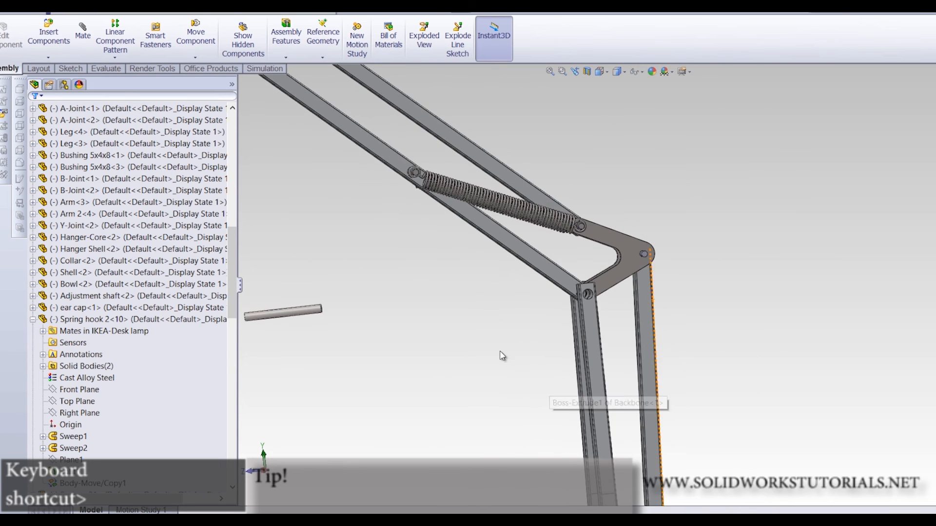
scroll(511, 325, "down", 2)
scroll(511, 325, "up", 1)
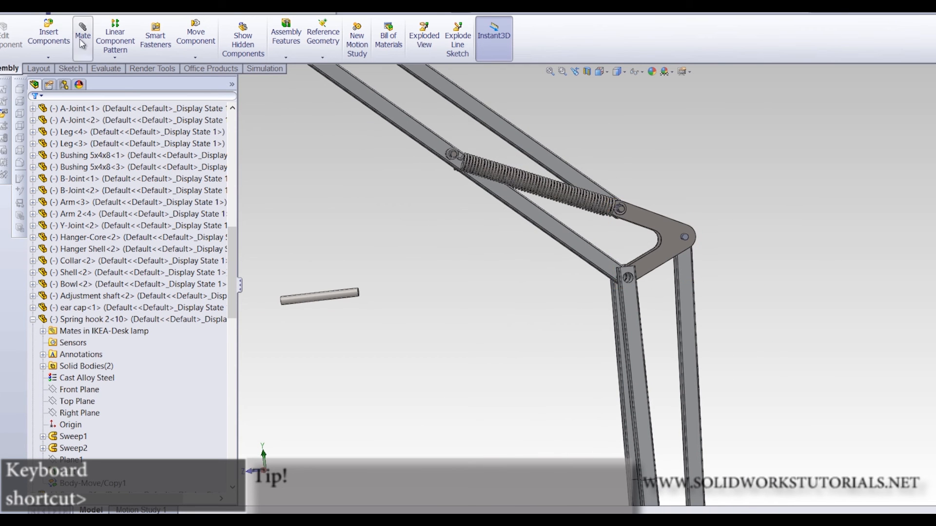
left_click(355, 295)
scroll(616, 278, "down", 6)
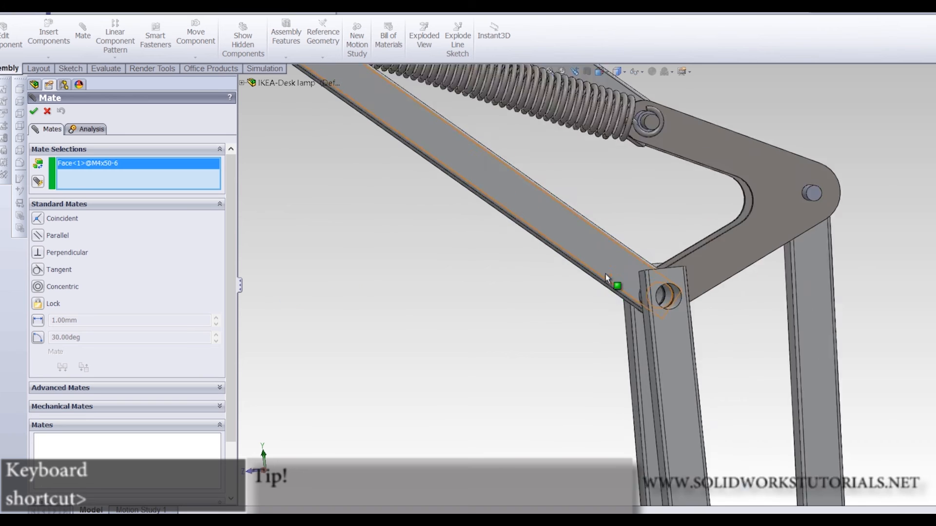
scroll(747, 300, "down", 2)
left_click(659, 351)
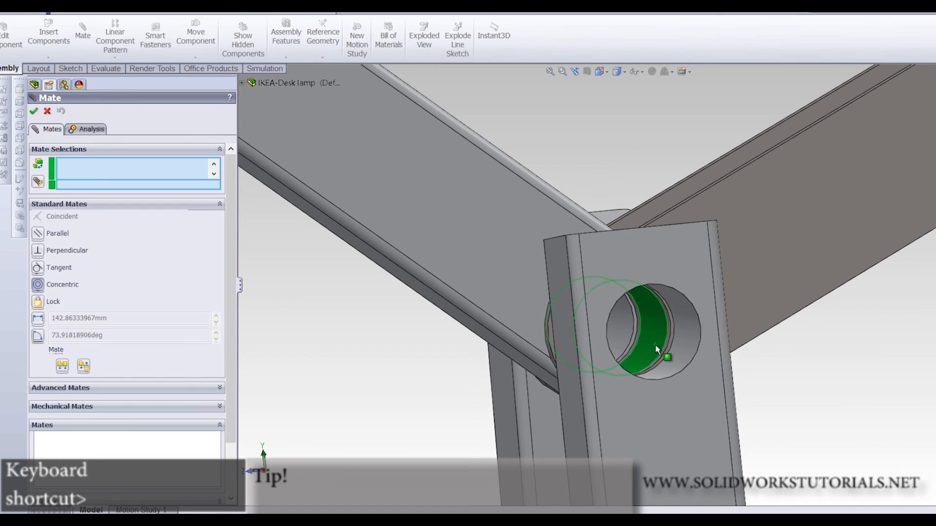
key("Return")
Slide the M4x50 pin along its axis through both legs and the arm so it sticks out on each side
scroll(609, 352, "up", 4)
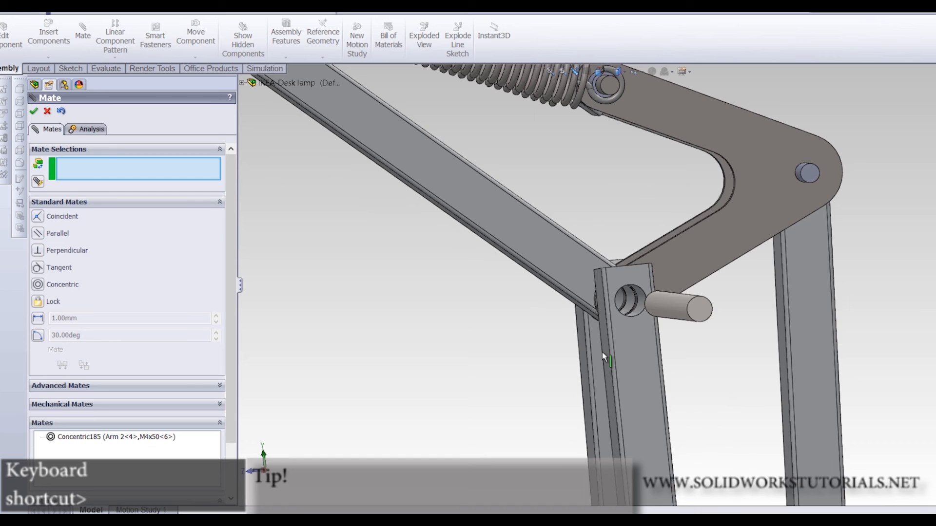
key("ctrl+1")
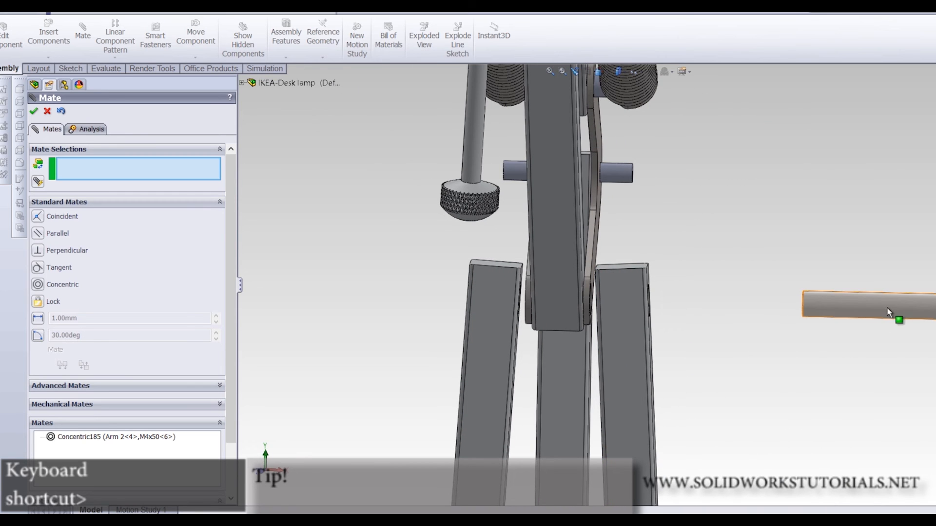
left_click_drag(744, 292, 502, 294)
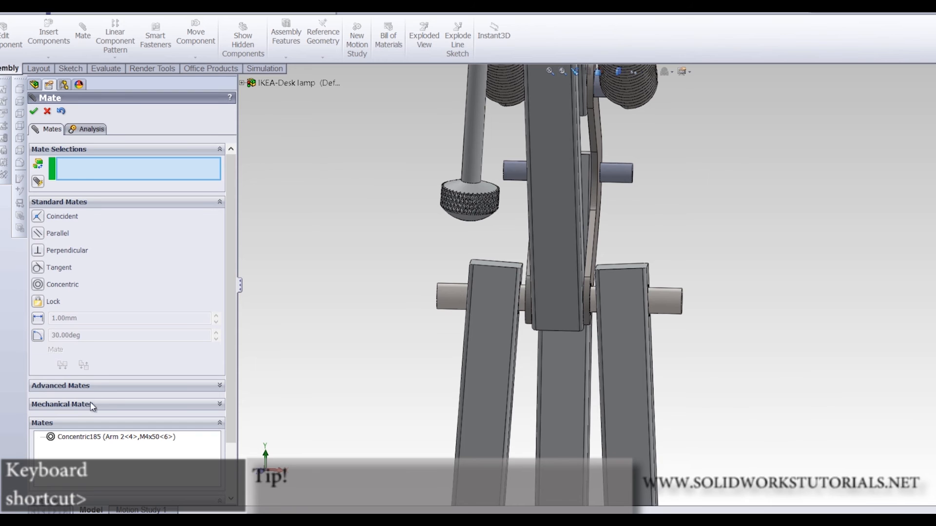
Start a Width mate with the two end faces of the M4x50 pin as the width selections
left_click(96, 388)
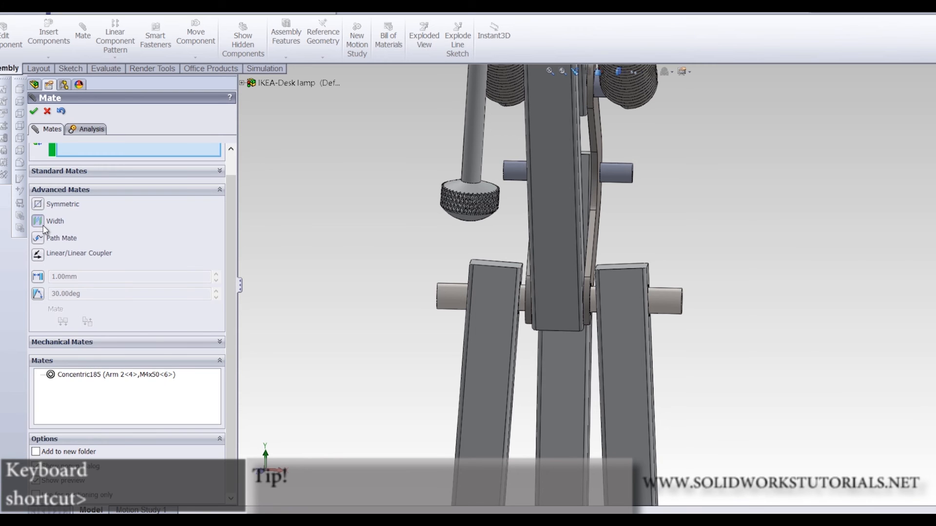
left_click(44, 226)
scroll(756, 291, "down", 5)
middle_click_drag(620, 309, 604, 307)
scroll(718, 292, "up", 6)
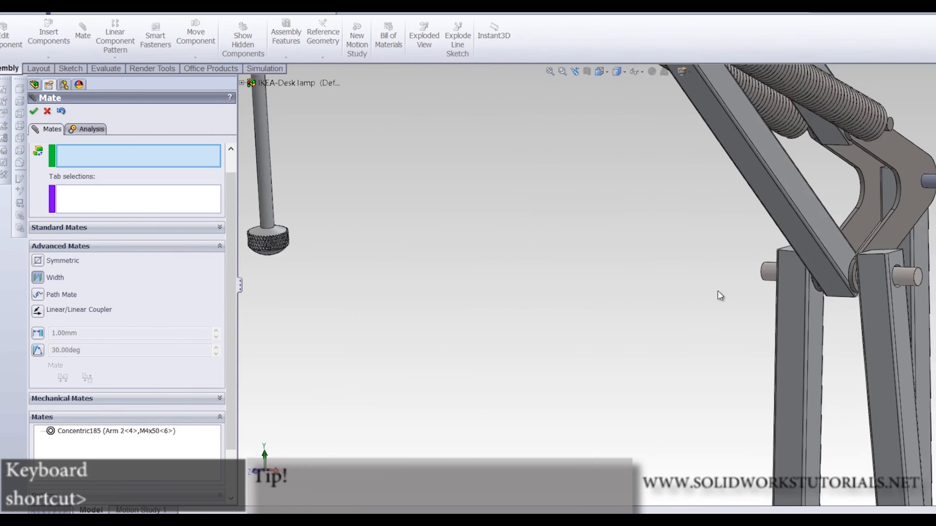
scroll(888, 284, "down", 3)
left_click(871, 294)
middle_click_drag(855, 294, 545, 279)
left_click(546, 279)
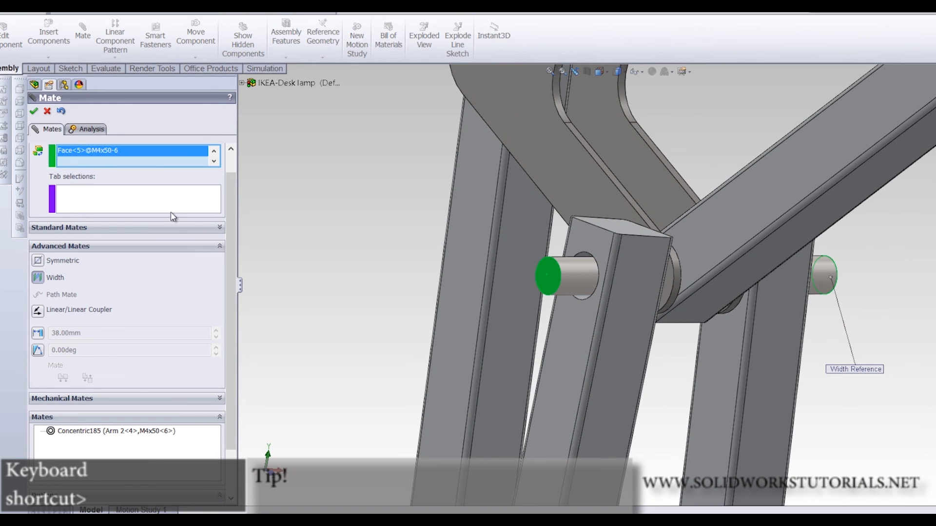
Use the outer faces of the two A-Joint plates as tab references and accept the Width mate to centre the pin
left_click(795, 312)
left_click(776, 312)
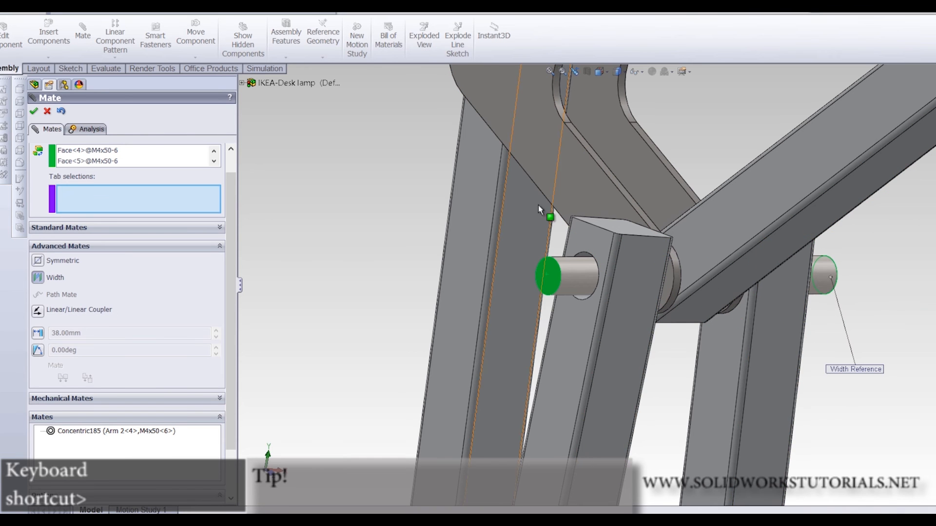
left_click(577, 186)
middle_click_drag(697, 233, 900, 218)
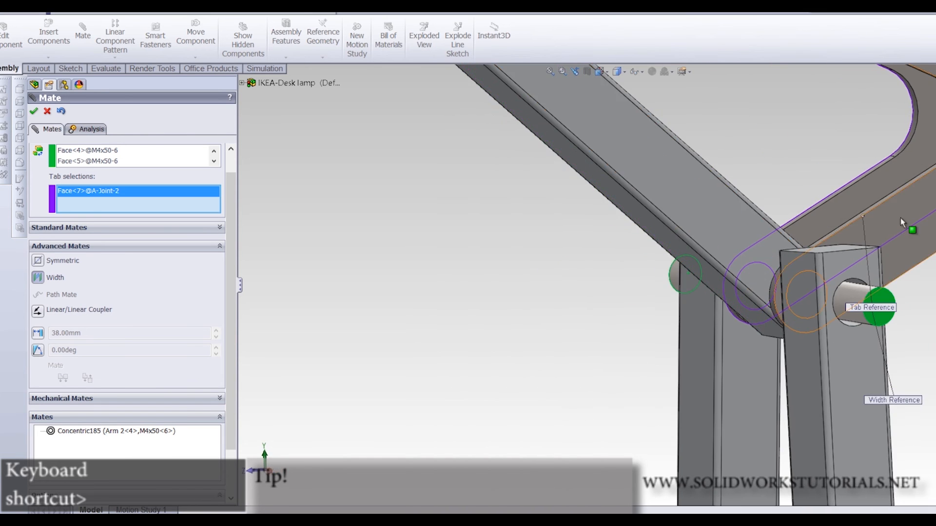
left_click(33, 111)
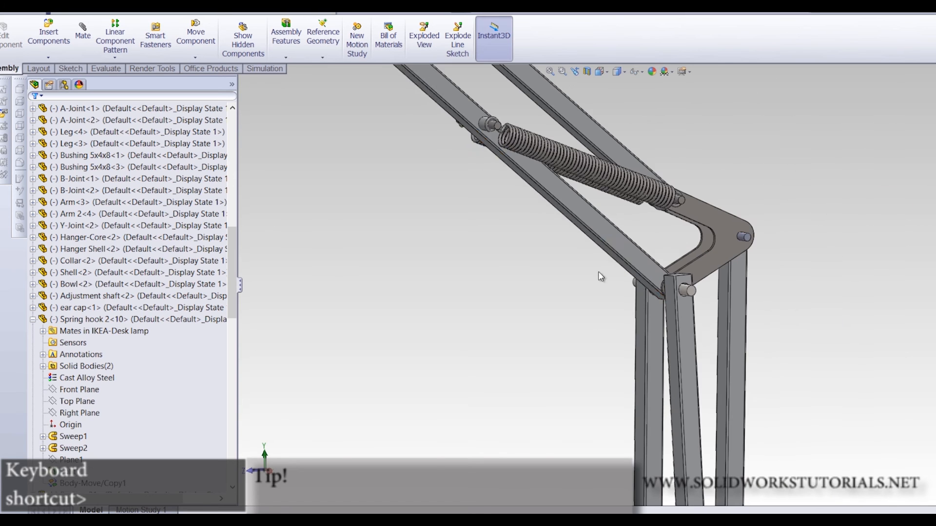
Insert a Hex Nut 2 from the open documents, placing it in the empty space above the A-Joint's outer corner
left_click_drag(689, 271, 685, 275)
scroll(682, 274, "up", 2)
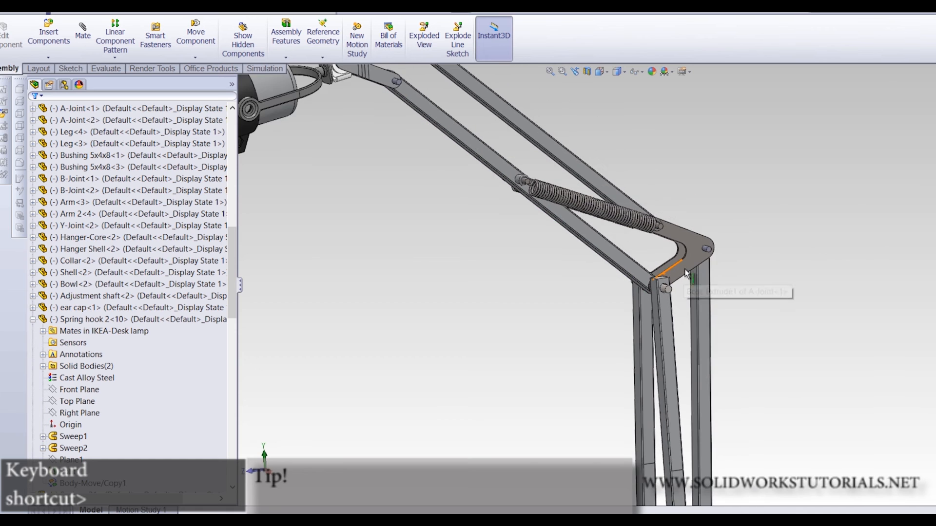
scroll(653, 248, "down", 3)
scroll(584, 195, "down", 1)
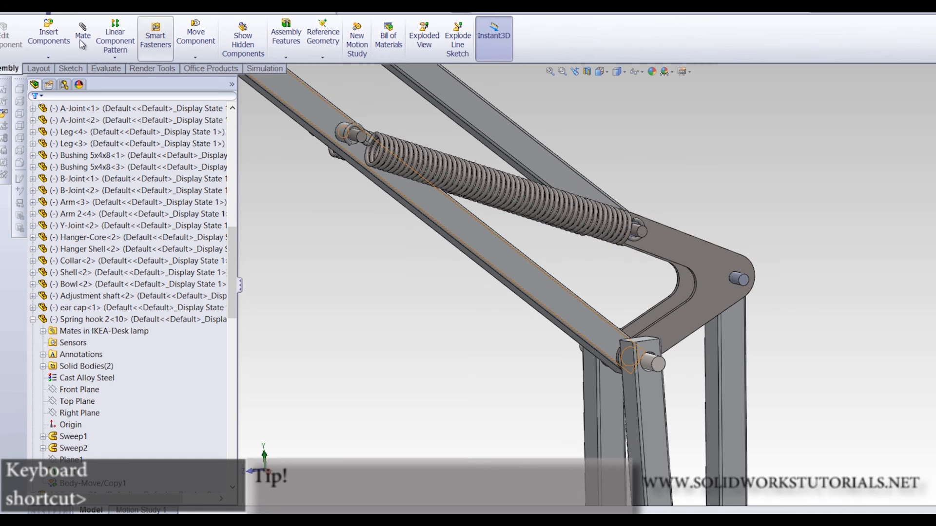
left_click(48, 27)
left_click_drag(225, 237, 225, 243)
left_click(55, 268)
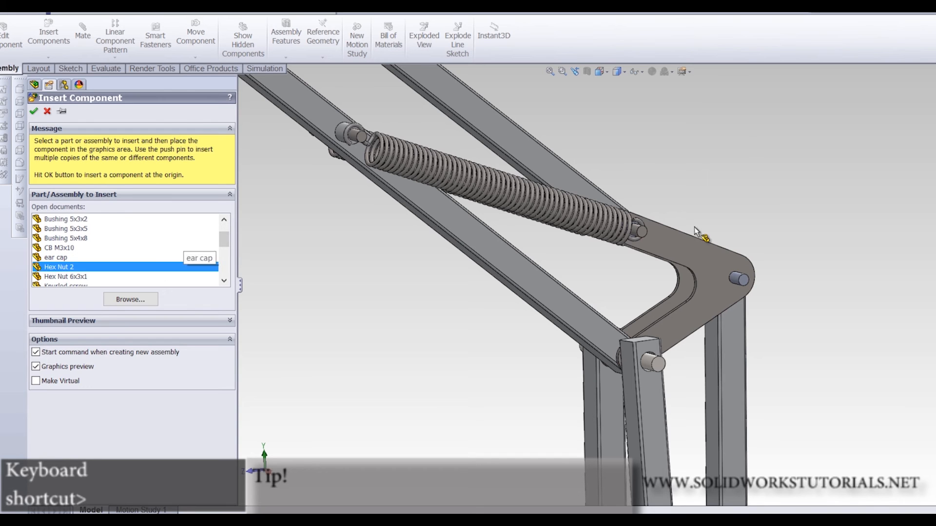
left_click(744, 232)
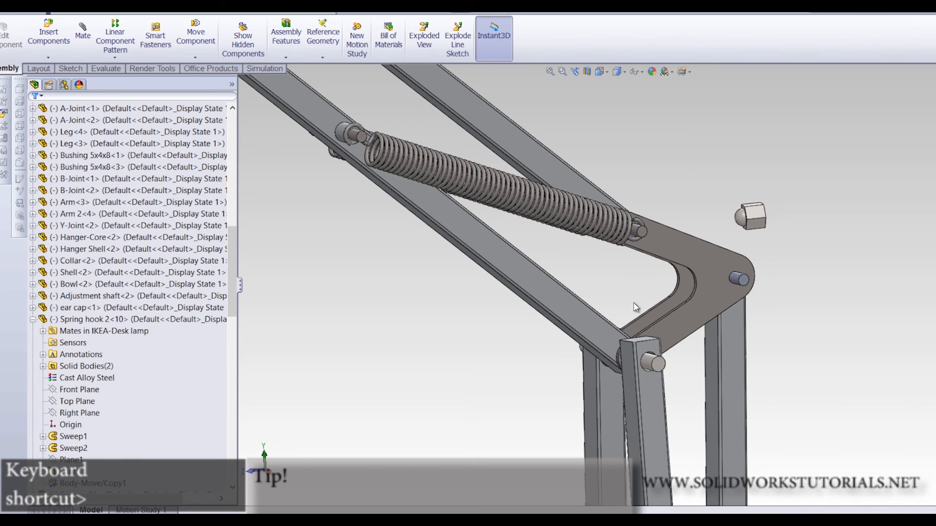
Insert a Knurled screw from the open documents, placing it in the empty space above the A-Joint near the hex nut
left_click(48, 29)
left_click_drag(229, 233, 214, 246)
left_click(66, 267)
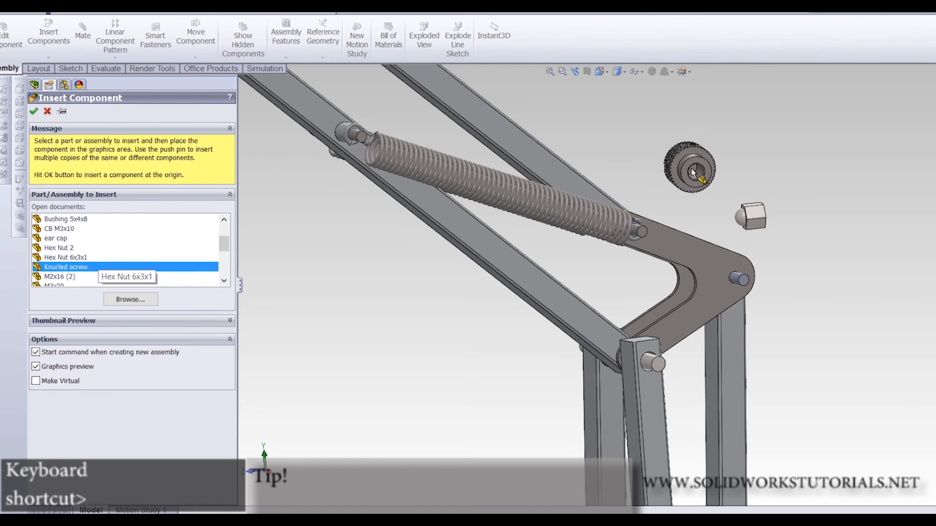
left_click(679, 216)
Mate the knurled screw's bore concentric with the M4x50 pin
scroll(683, 214, "down", 2)
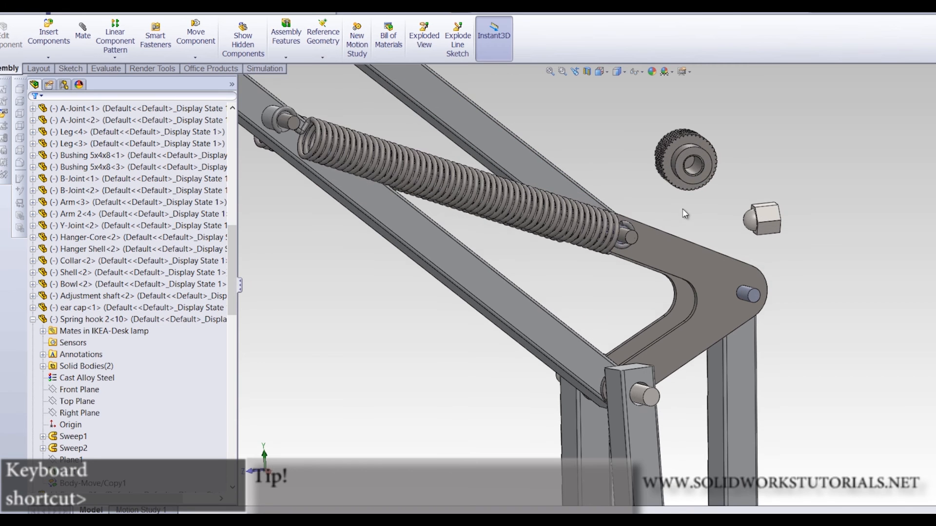
left_click(695, 173)
scroll(585, 385, "down", 3)
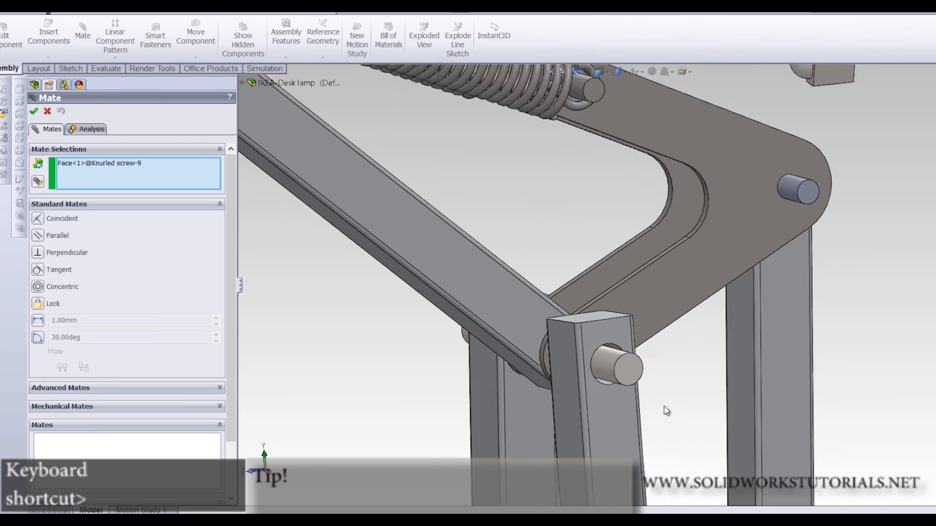
left_click(592, 351)
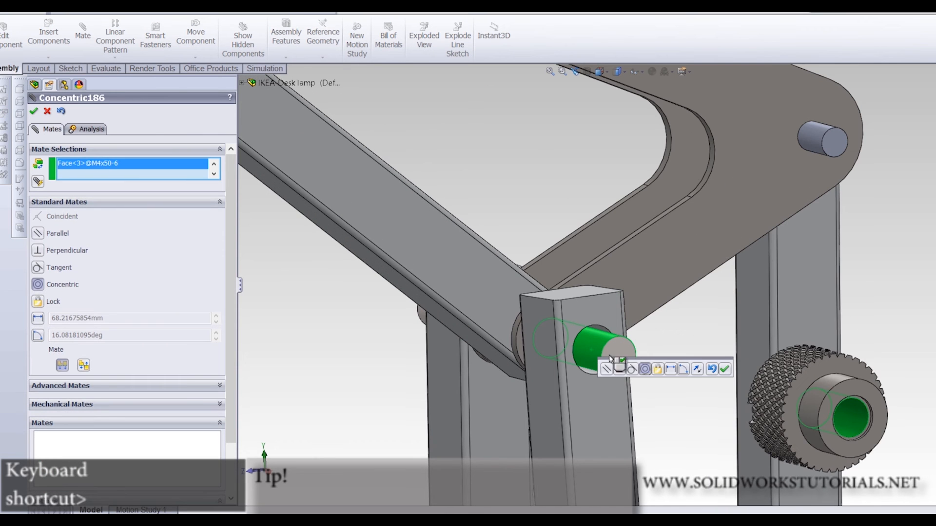
left_click(728, 373)
Slide the knurled screw along the pin axis until it sits just off the M4x50 pin's end
middle_click_drag(694, 378, 727, 358)
scroll(728, 357, "up", 6)
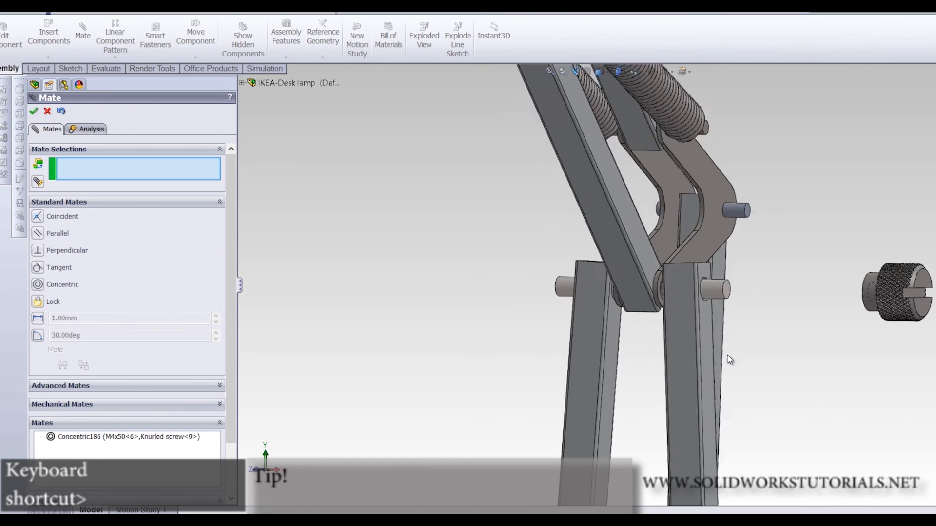
scroll(762, 265, "down", 3)
scroll(763, 265, "down", 4)
scroll(629, 338, "up", 2)
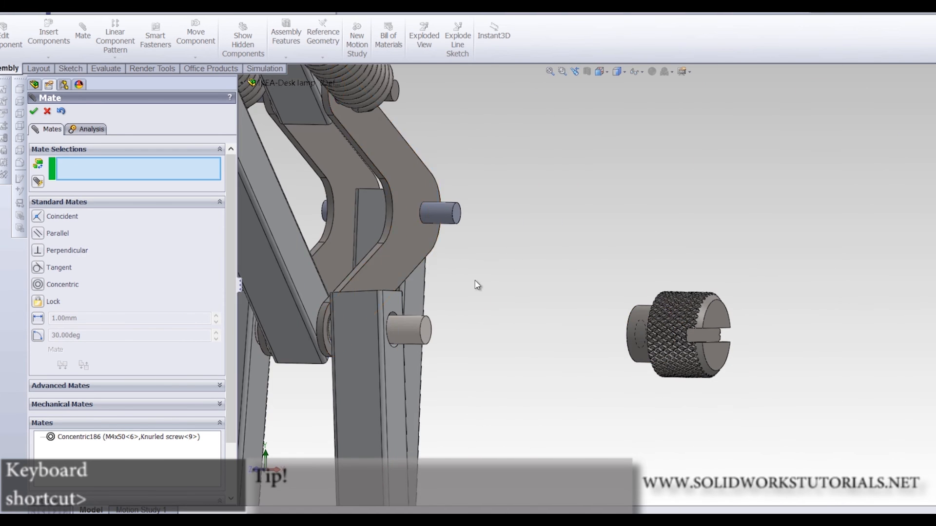
left_click_drag(469, 309, 435, 343)
scroll(442, 347, "up", 4)
scroll(495, 228, "down", 2)
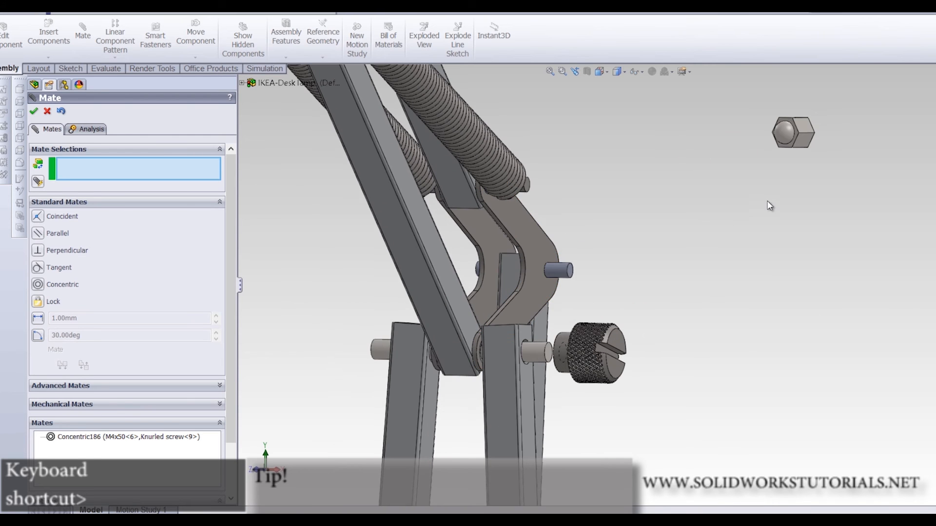
Close the Mate command and rotate the loose Hex Nut 2 freely so its threaded hole is exposed for selection
scroll(828, 127, "down", 1)
middle_click_drag(828, 124, 798, 137)
scroll(798, 139, "up", 4)
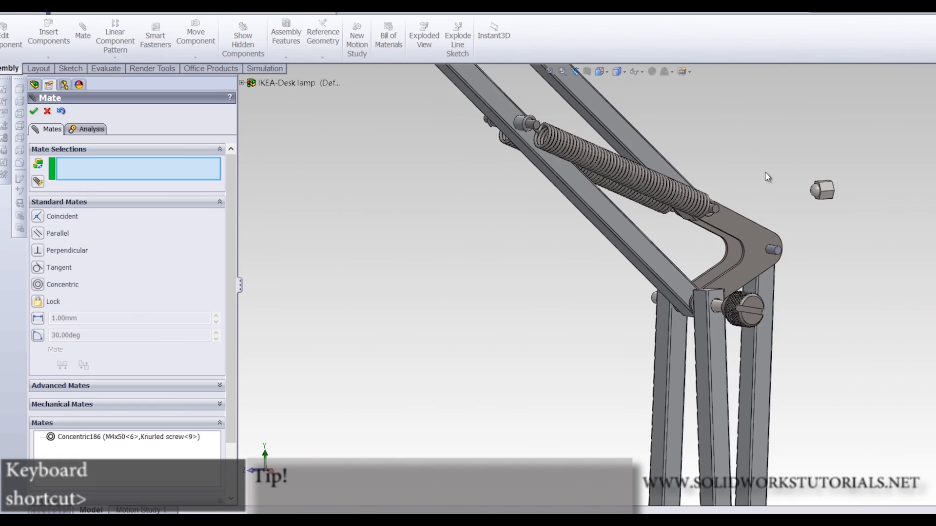
scroll(765, 172, "down", 4)
key("Escape")
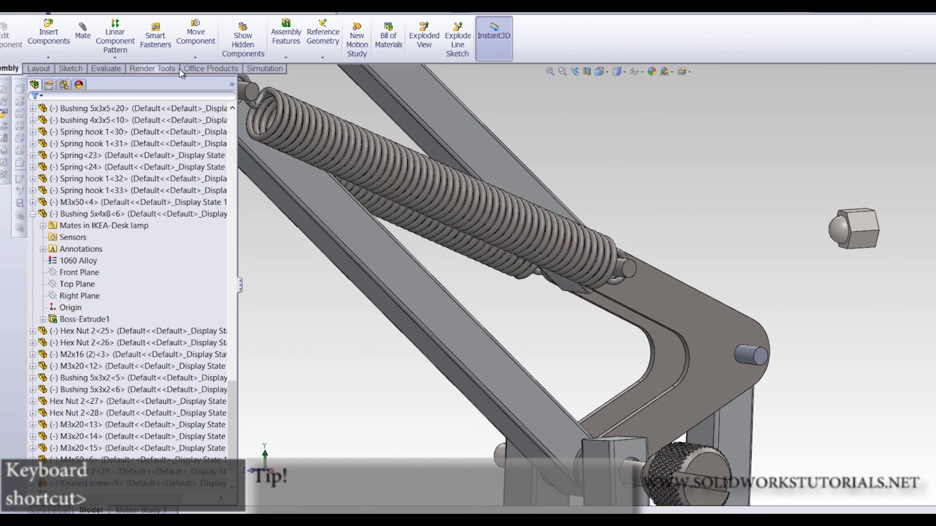
left_click(193, 58)
left_click(215, 82)
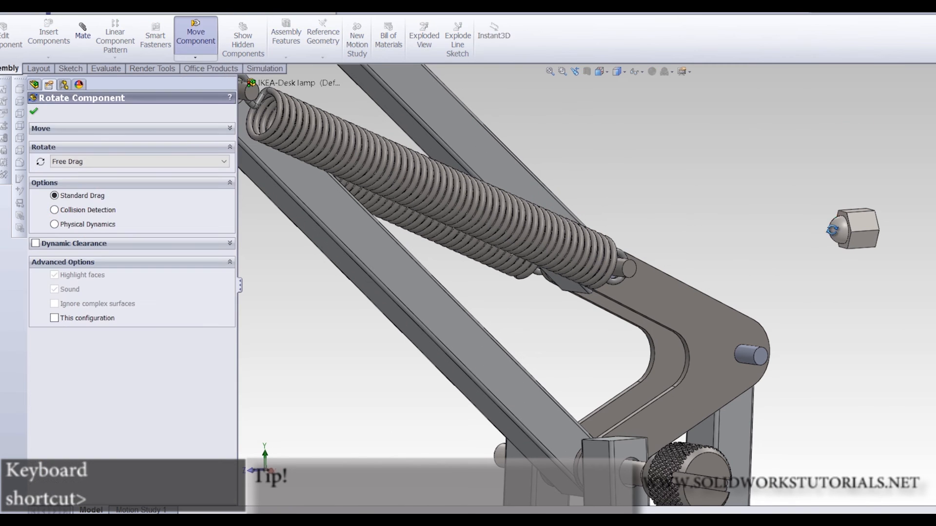
left_click_drag(897, 188, 873, 228)
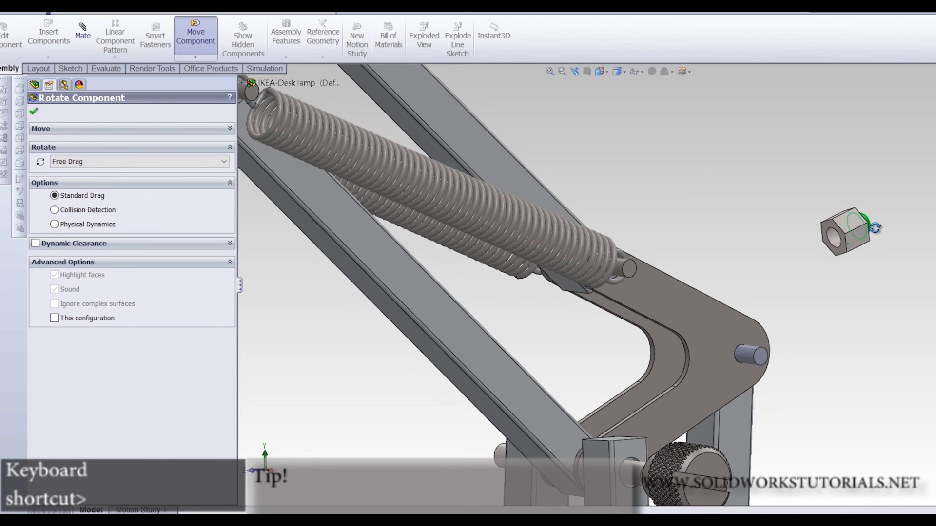
key("Escape")
left_click(833, 244)
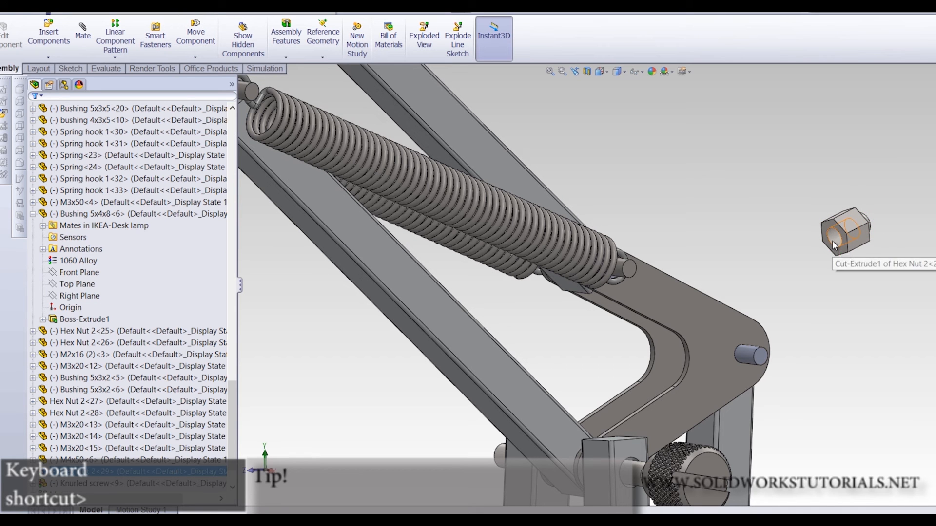
Mate the hex nut's threaded hole concentric with the M3x20 pin in the A-Joint, flipping the alignment
left_click(82, 30)
left_click(748, 357)
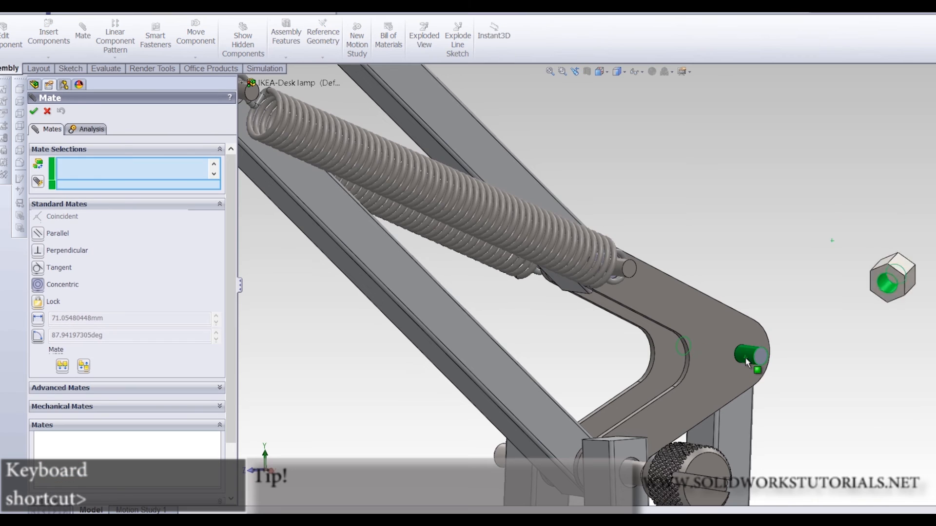
left_click(747, 360)
left_click(851, 376)
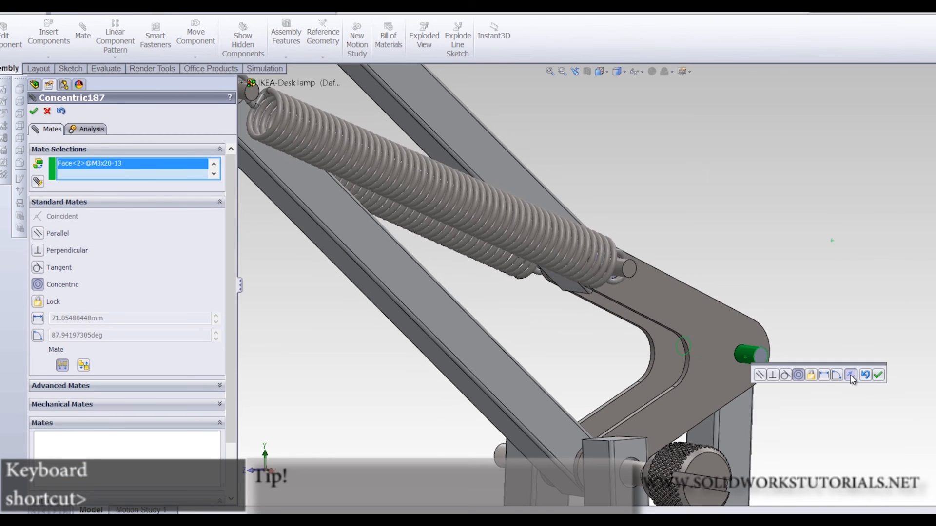
left_click(878, 375)
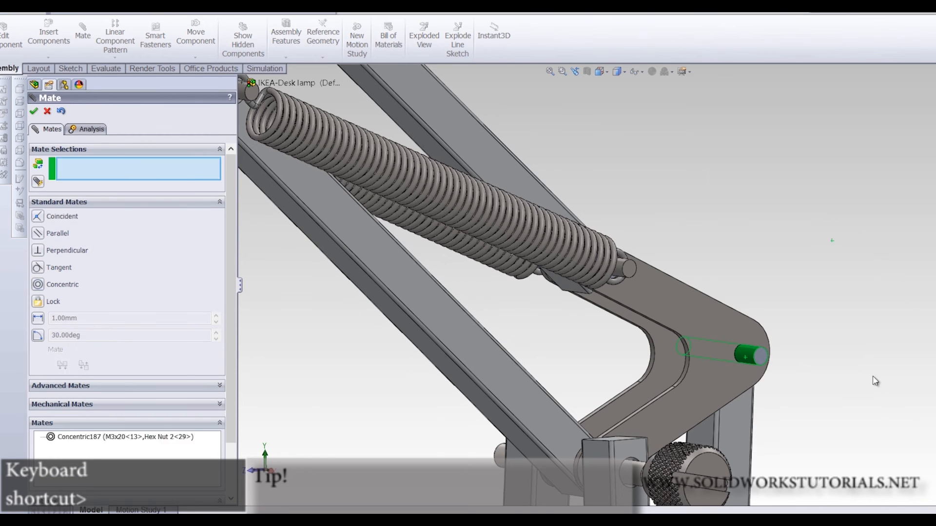
Mate the hex nut's open end face coincident with the outer face of the A-Joint plate and close the Mate command
left_click(760, 334)
middle_click_drag(919, 393, 586, 374)
scroll(586, 375, "up", 3)
scroll(378, 340, "down", 12)
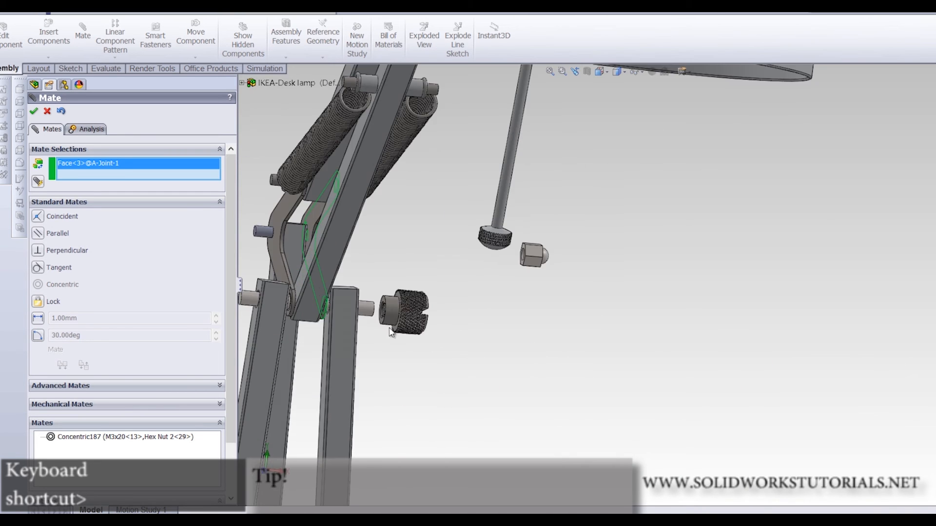
left_click(595, 236)
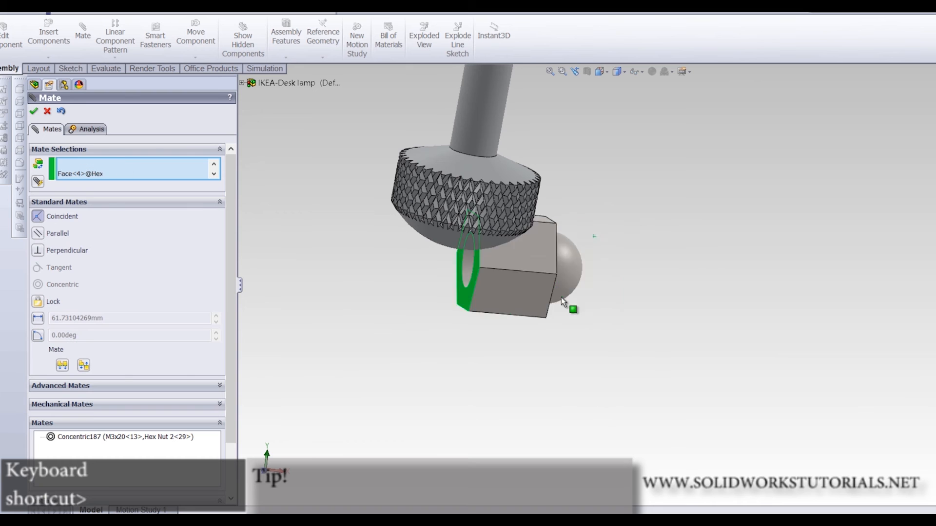
middle_click_drag(542, 322, 499, 328)
scroll(498, 327, "up", 3)
scroll(849, 317, "down", 5)
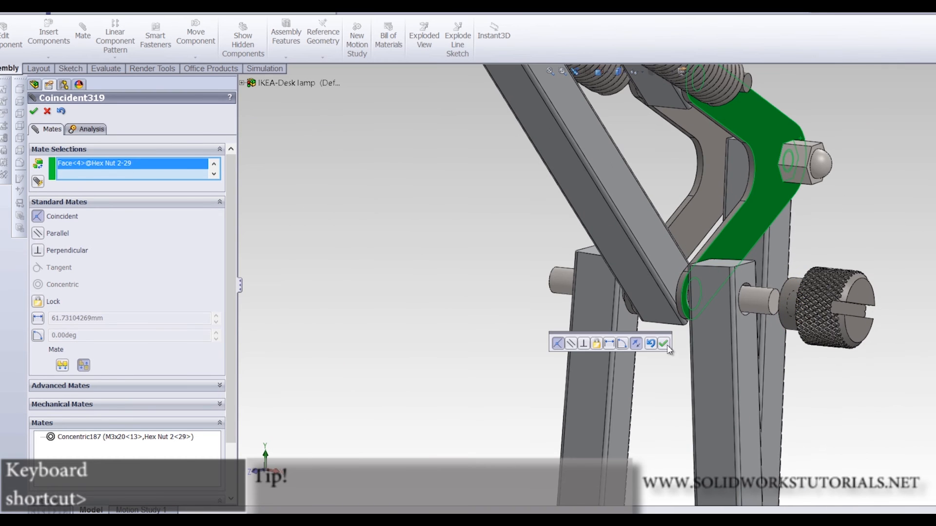
left_click(664, 344)
scroll(681, 322, "up", 3)
middle_click_drag(699, 294, 694, 280)
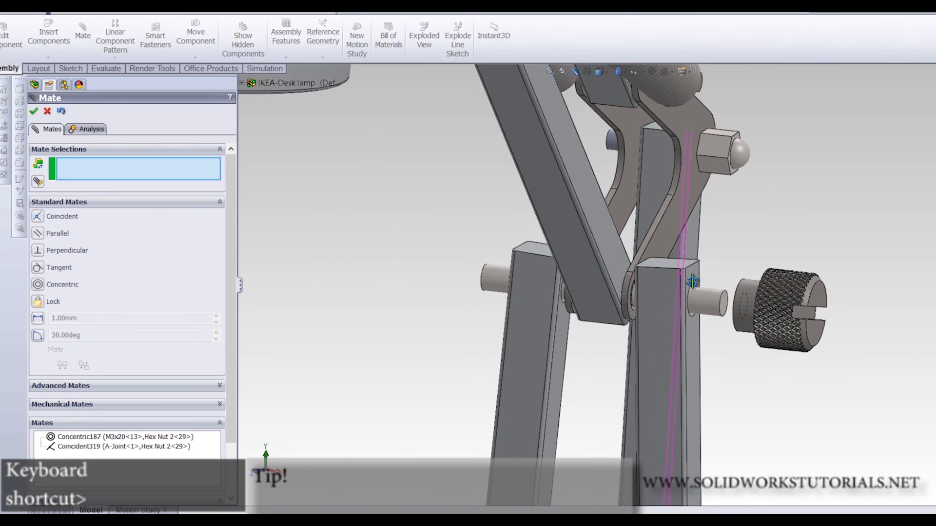
key("Escape")
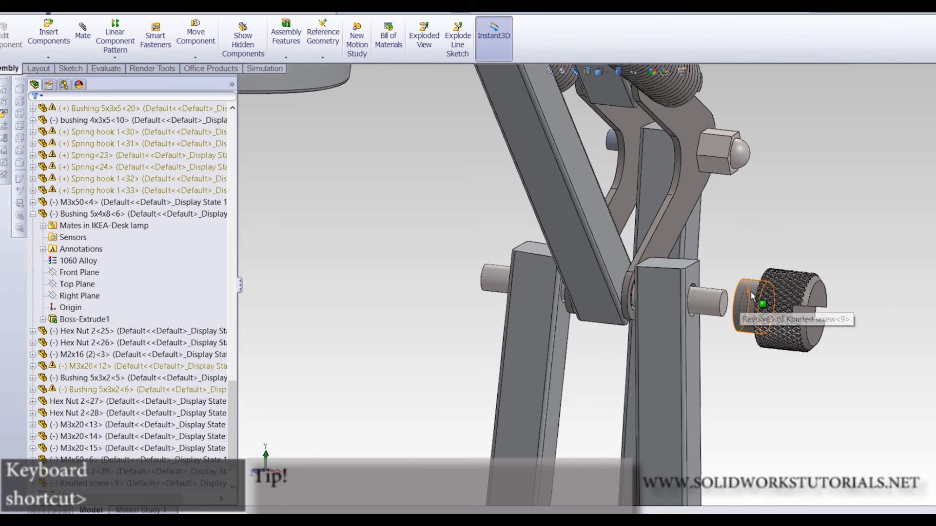
Copy the knurled screw to the opposite side of the joint and rotate the copy so its bore faces the M4x50 pin
left_click_drag(742, 302, 379, 243, "ctrl")
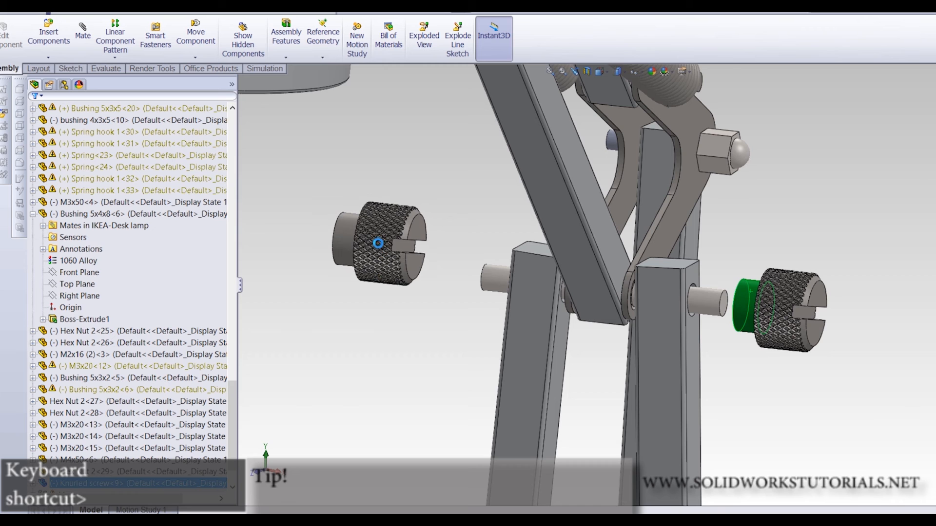
left_click(378, 325)
left_click(196, 57)
left_click(212, 82)
left_click_drag(385, 244, 541, 292)
key("Escape")
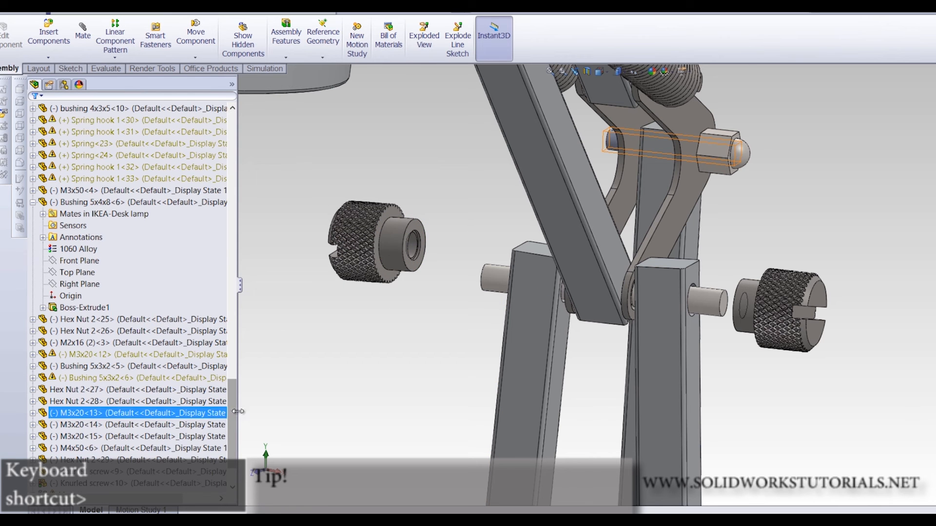
Examine the flagged Width14 and Coincident311 mates in the mate list and the parts around the lower end of the Backbone
left_click_drag(238, 411, 233, 441)
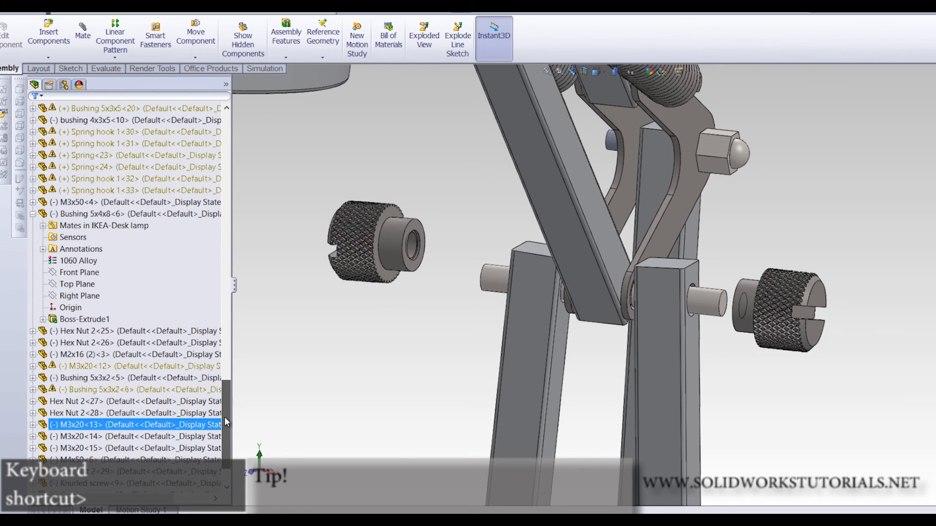
scroll(121, 366, "down", 2)
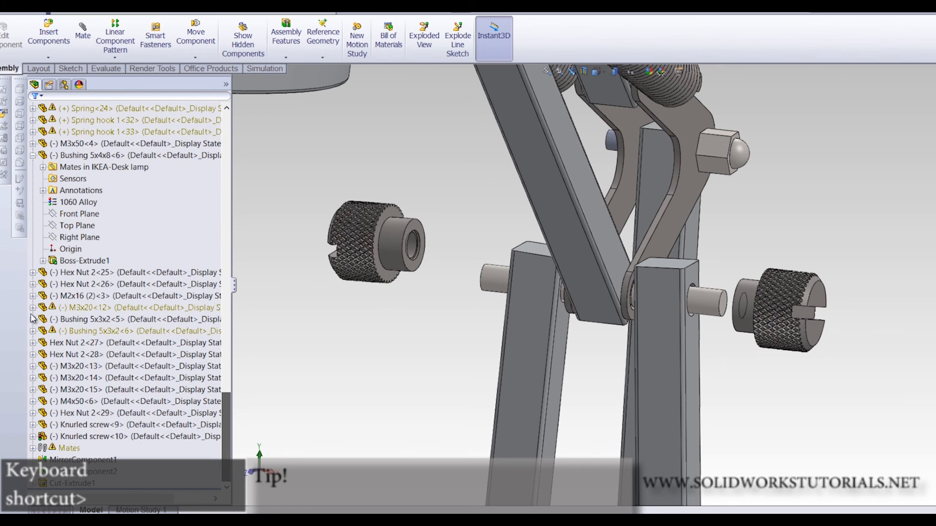
left_click(33, 449)
left_click_drag(226, 327, 224, 458)
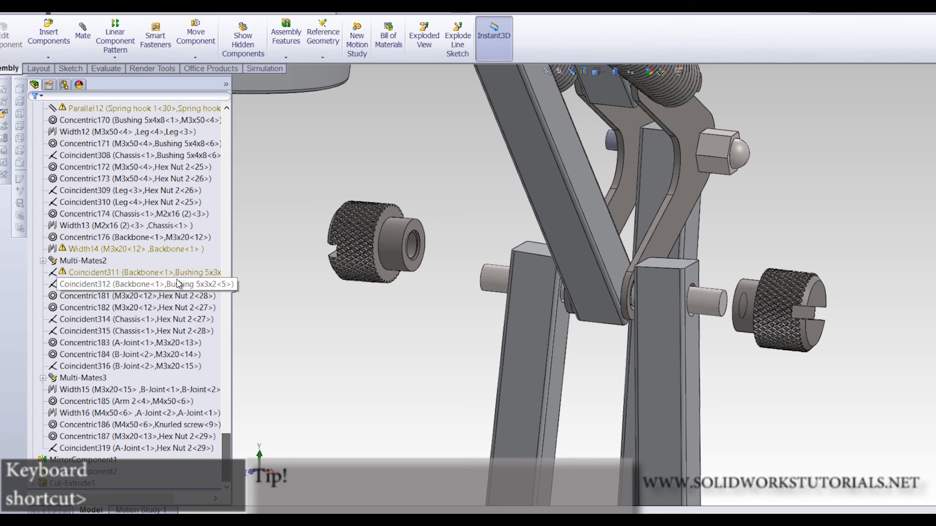
left_click(138, 274)
left_click(116, 248)
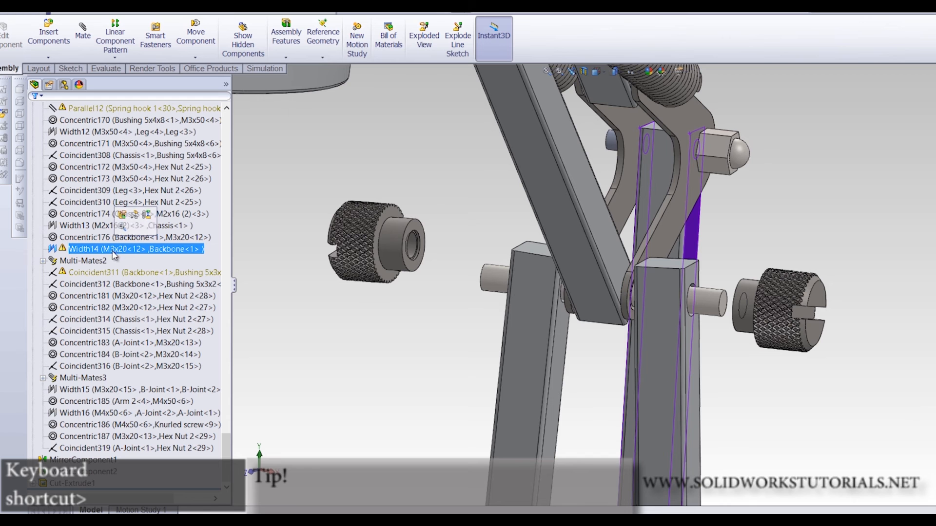
scroll(414, 293, "up", 10)
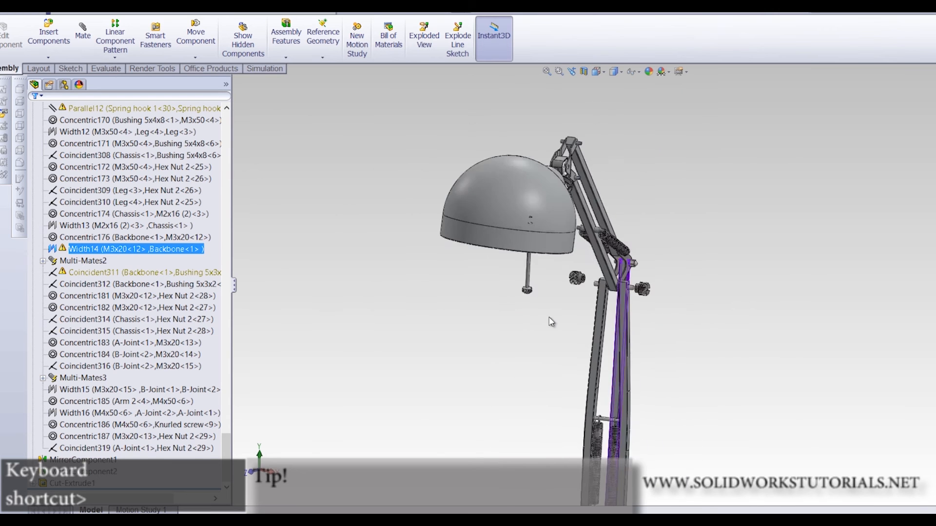
scroll(554, 323, "up", 5)
scroll(637, 404, "down", 14)
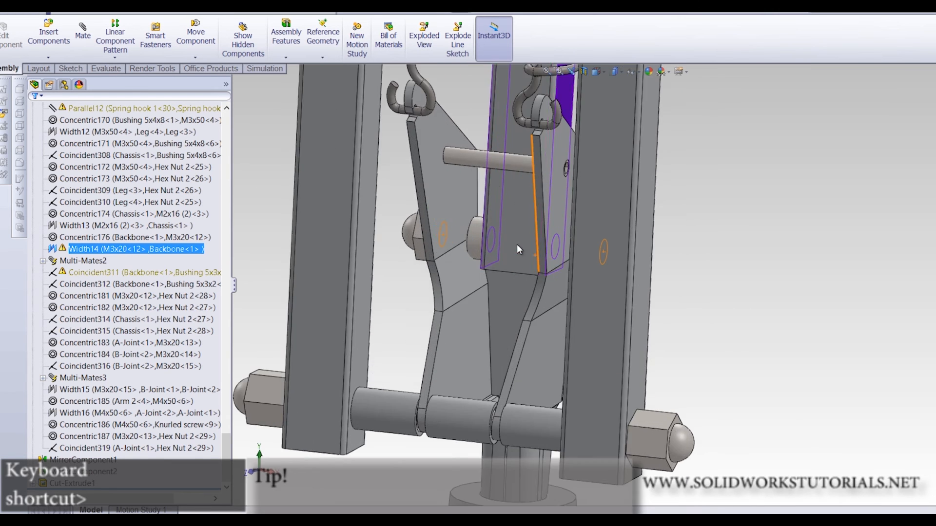
middle_click_drag(517, 250, 537, 252)
scroll(469, 254, "up", 10)
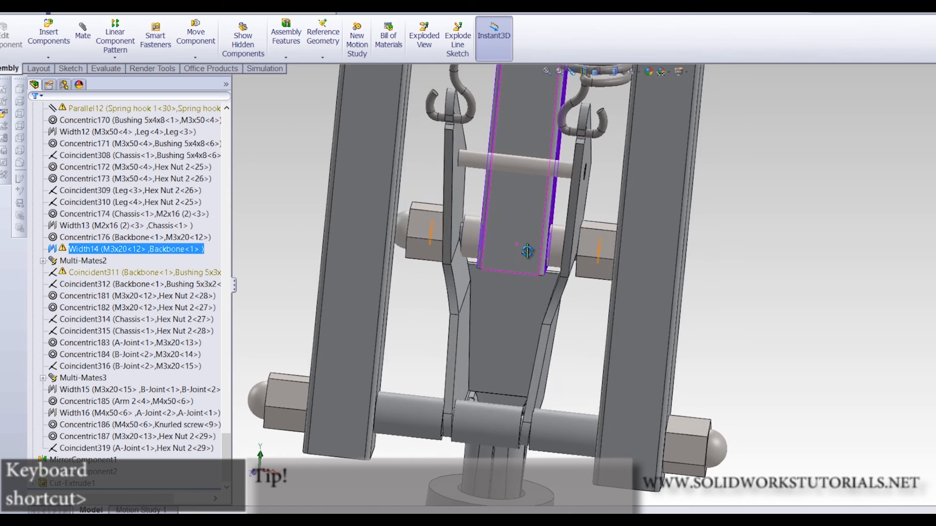
left_click(471, 256)
scroll(488, 258, "up", 5)
scroll(592, 206, "down", 10)
middle_click_drag(724, 273, 770, 291)
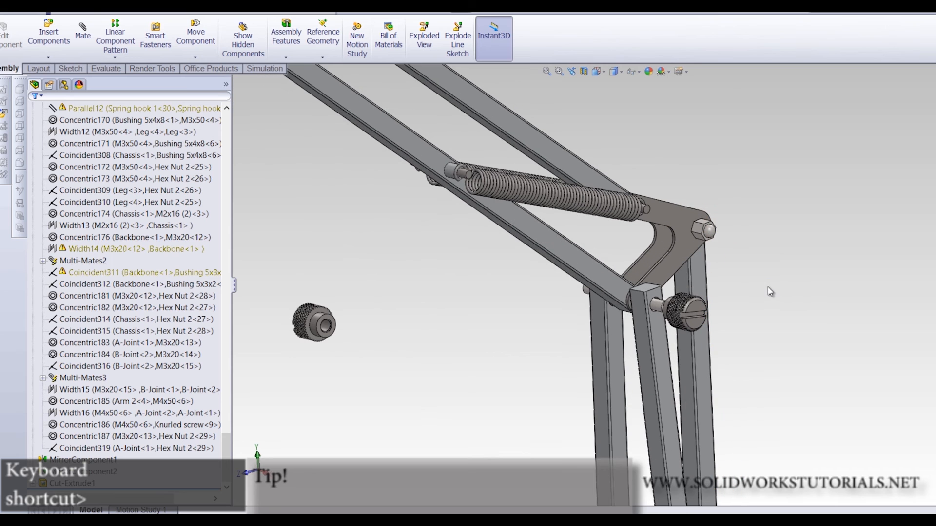
Mate the copied knurled screw's bore concentric with the M4x50 pin and slide the screw just beyond the pin's free end
scroll(767, 332, "down", 5)
middle_click_drag(755, 332, 766, 327)
scroll(768, 273, "up", 3)
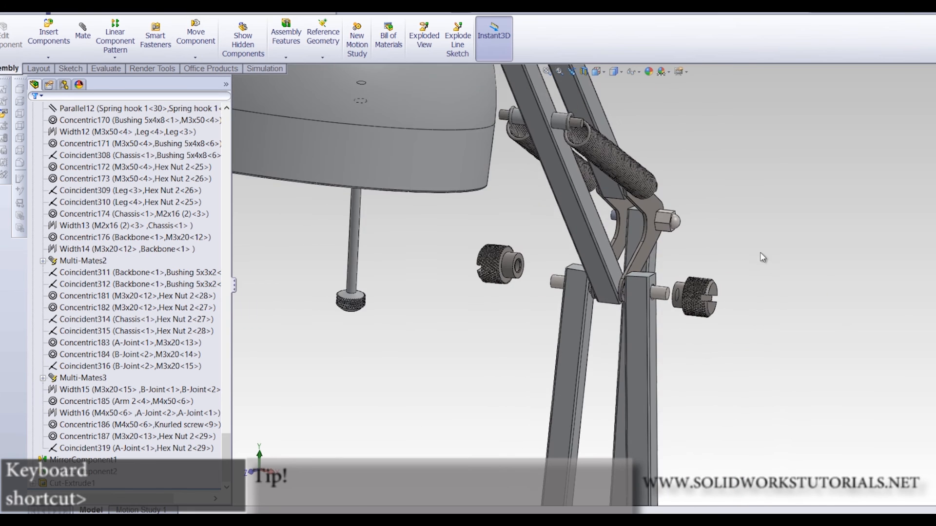
scroll(560, 314, "down", 5)
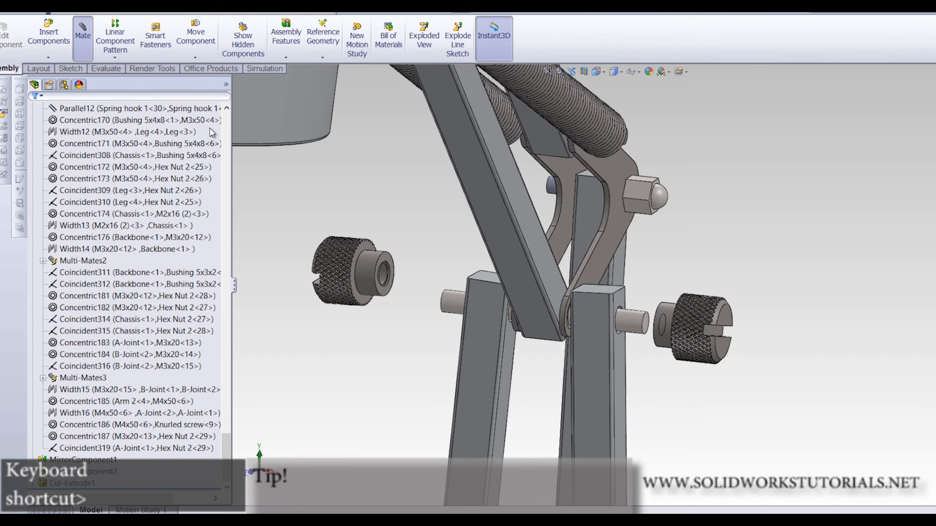
scroll(415, 249, "down", 3)
left_click(414, 249)
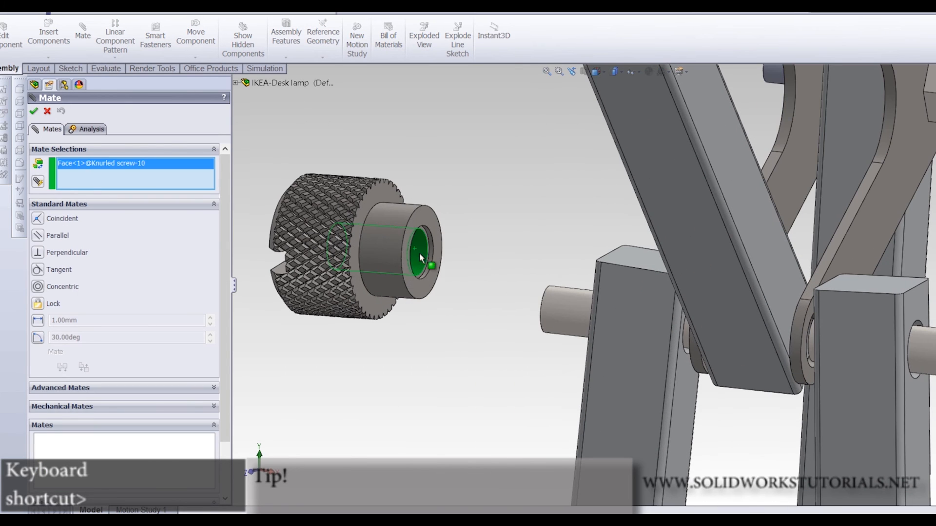
left_click(571, 308)
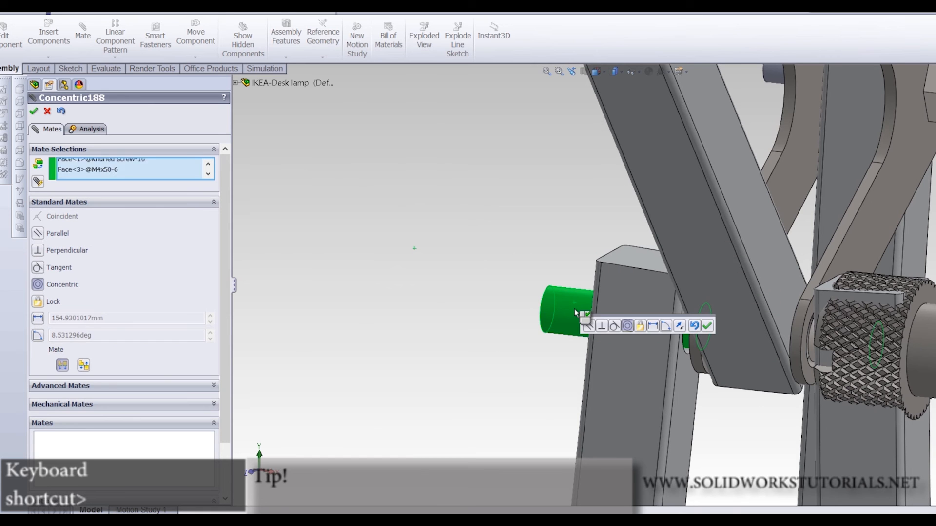
key("Return")
left_click_drag(805, 302, 478, 288)
scroll(479, 430, "up", 2)
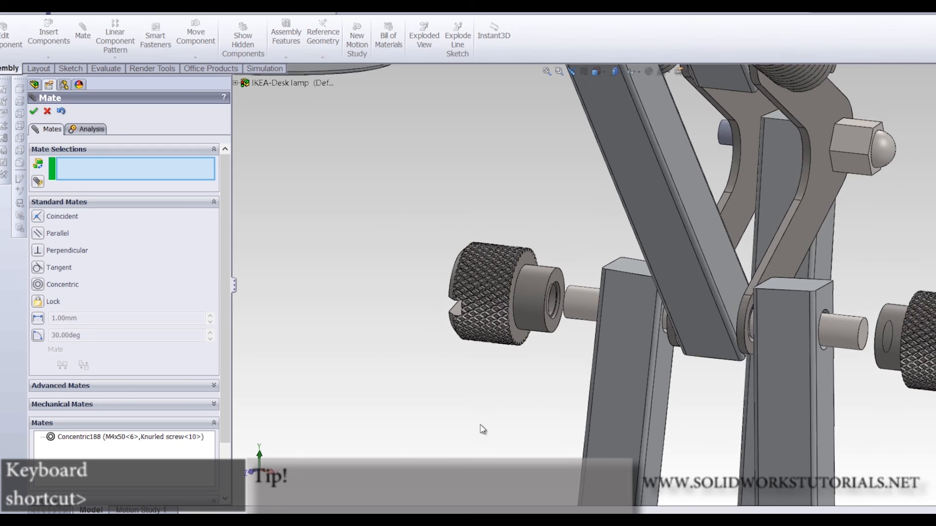
Add a Width mate with the two knurled screws' inner end faces as width references and the A-Joint plates' faces as tabs
scroll(635, 372, "down", 1)
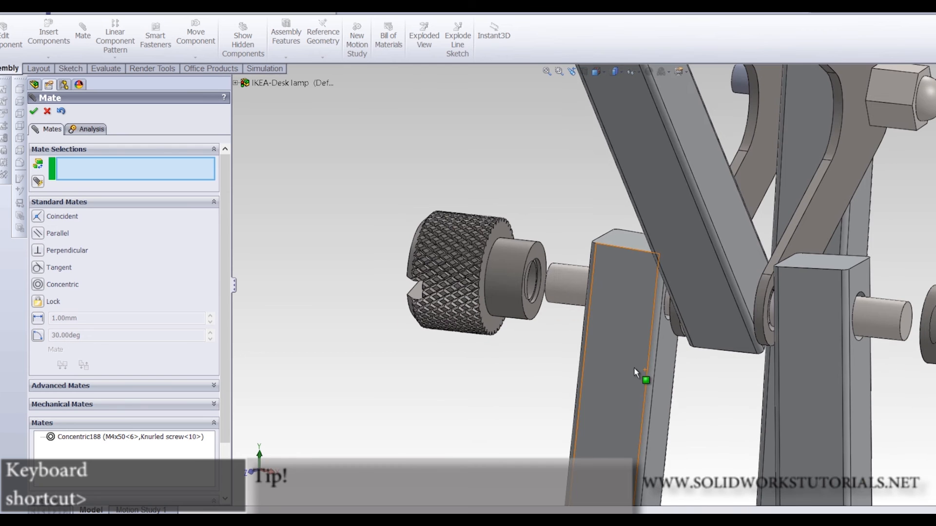
left_click(62, 386)
left_click(32, 221)
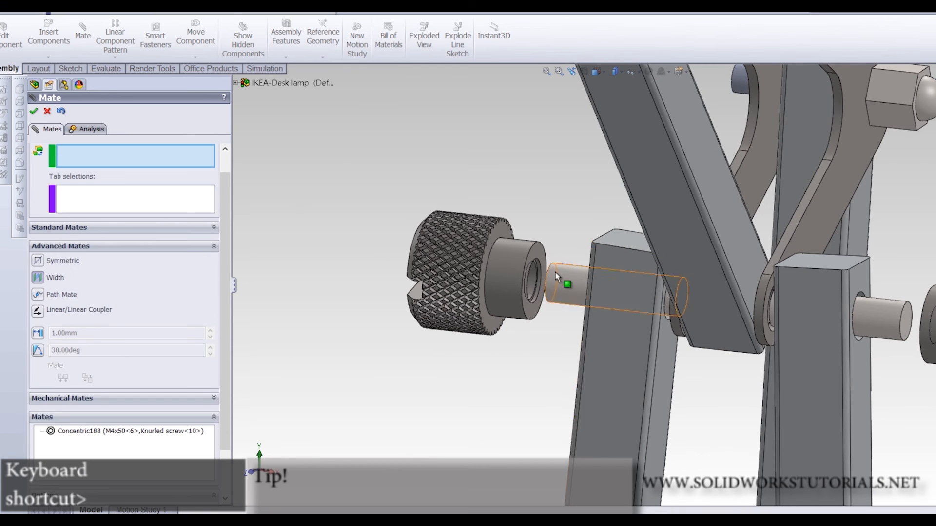
scroll(555, 272, "down", 3)
left_click(534, 266)
scroll(566, 283, "up", 3)
scroll(907, 316, "down", 3)
middle_click_drag(707, 302, 838, 297)
left_click(861, 283)
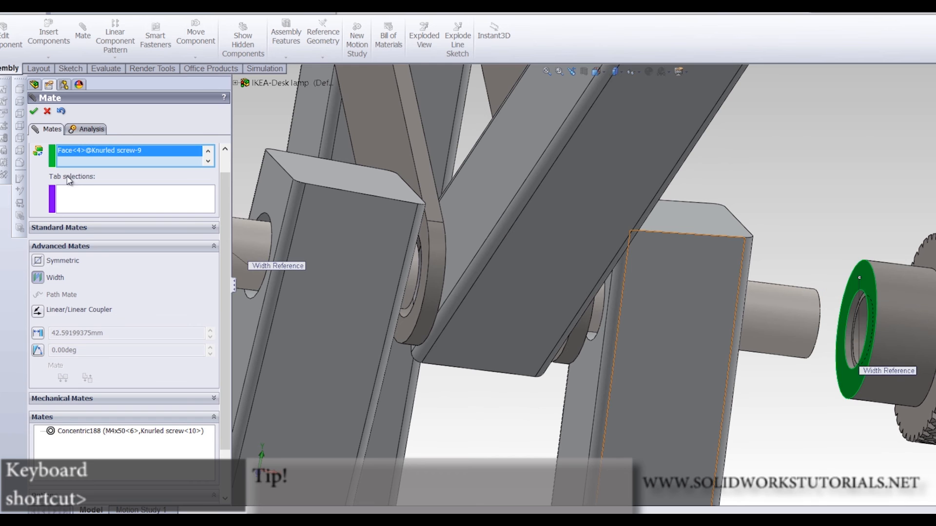
left_click(115, 201)
middle_click_drag(494, 293, 717, 307)
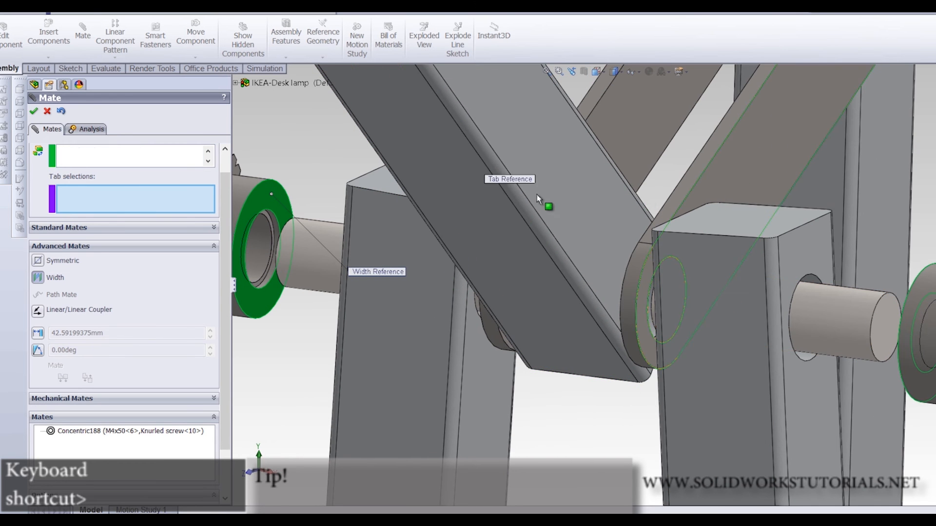
left_click(488, 197)
middle_click_drag(489, 198, 450, 222)
scroll(336, 209, "up", 2)
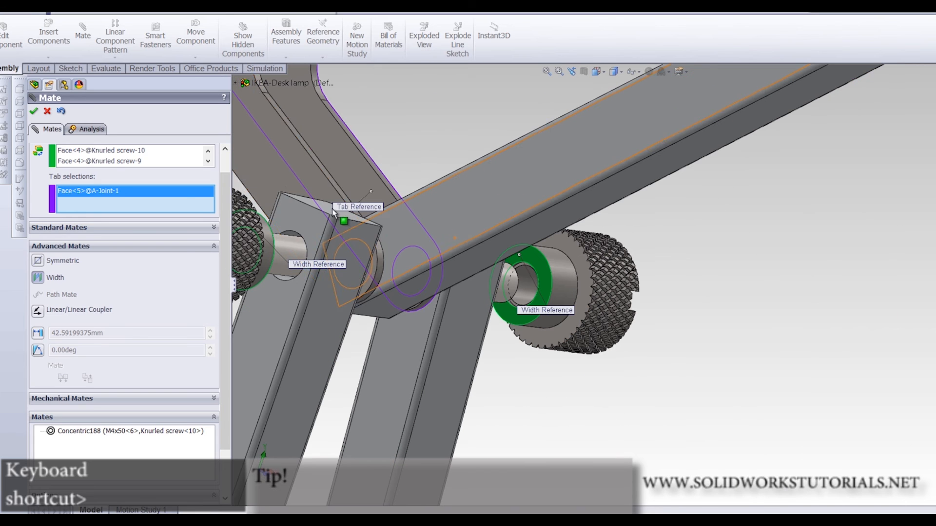
left_click(276, 179)
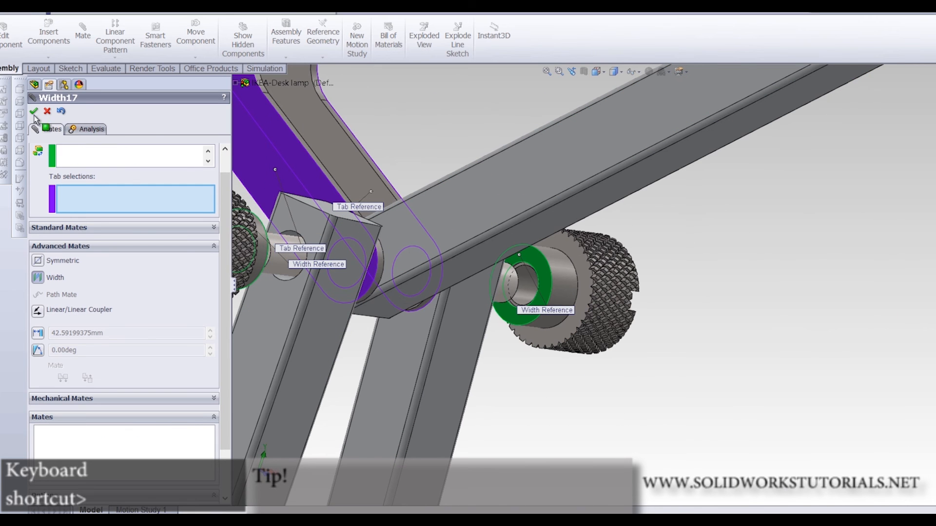
key("Return")
Accept the Width mate and add a 37 mm distance mate between the two knurled screws' inner end faces
left_click(55, 172)
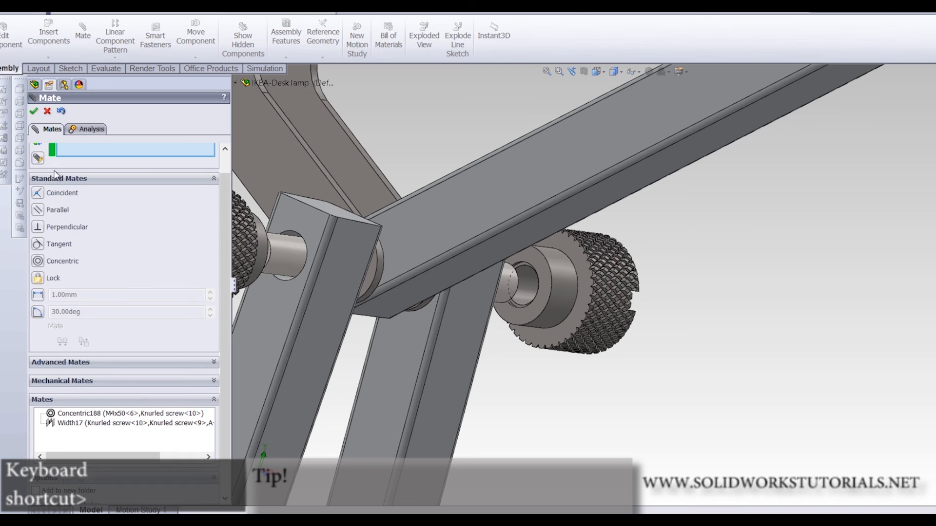
middle_click_drag(466, 294, 380, 276)
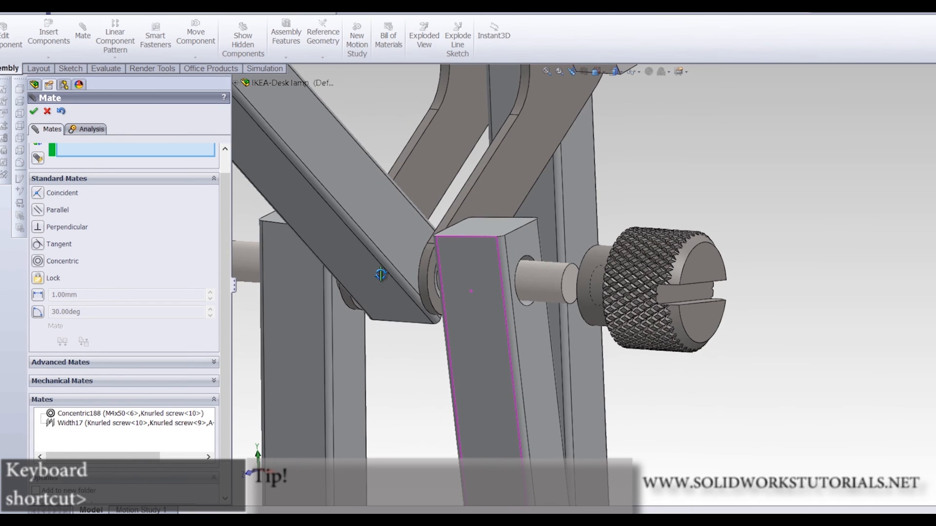
scroll(405, 276, "up", 3)
scroll(404, 277, "down", 4)
left_click(38, 294)
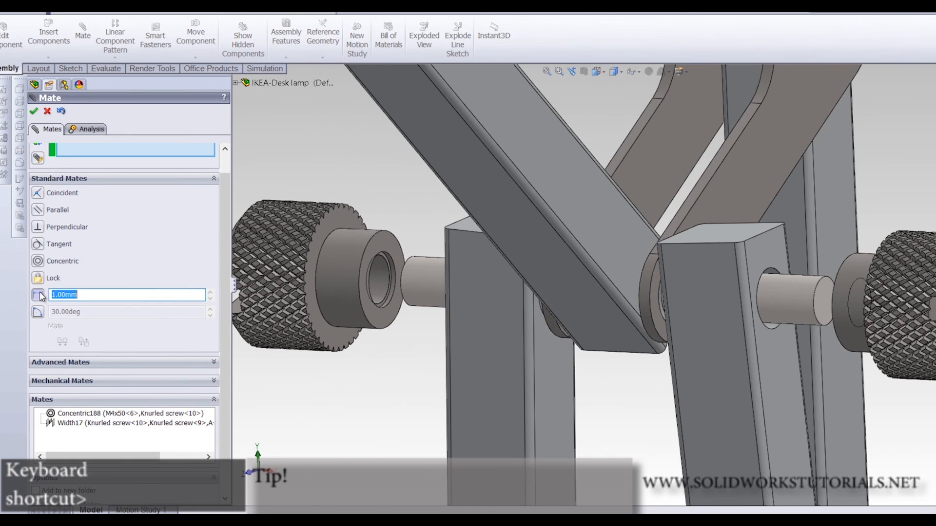
left_click(387, 246)
middle_click_drag(665, 311, 782, 276)
left_click(780, 267)
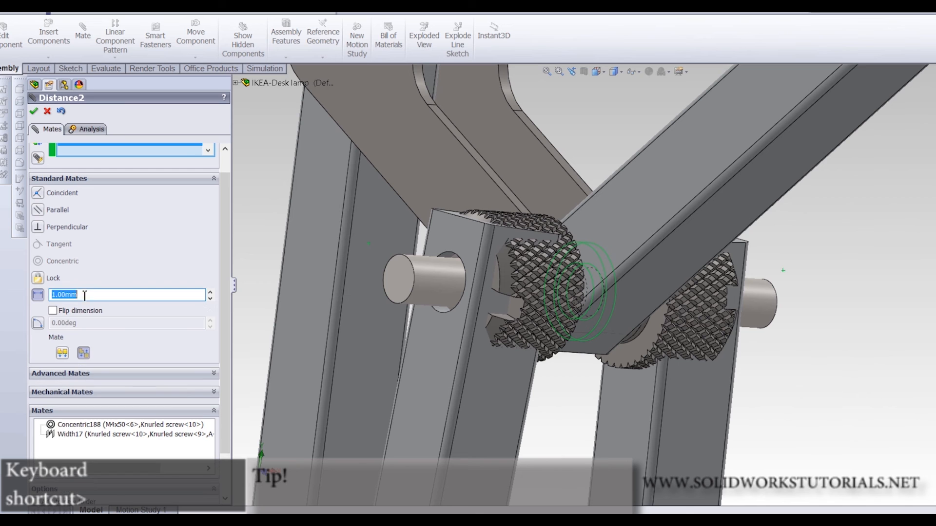
type("37")
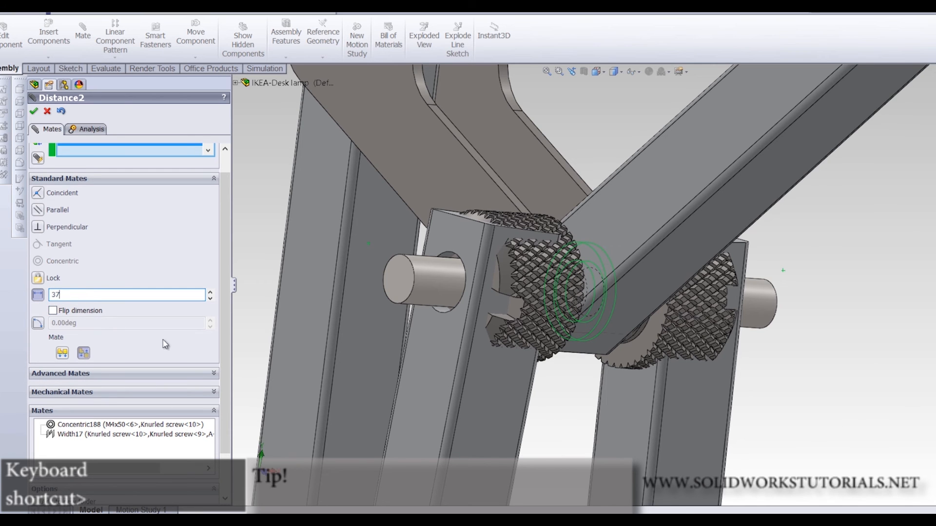
key("Return")
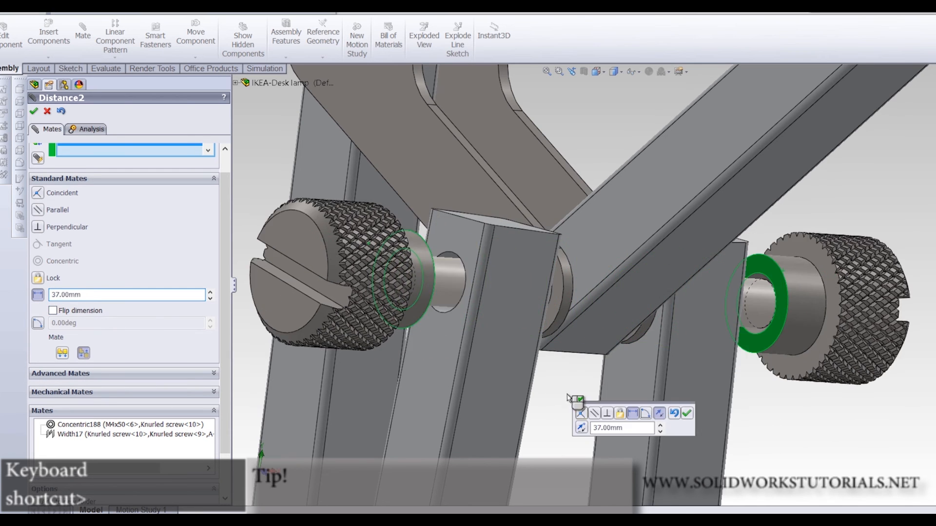
Reduce the distance between the knurled screws' end faces to 29 mm and accept the mate
mouse_move(533, 393)
middle_mouse_down()
mouse_move(518, 392)
mouse_move(527, 392)
middle_mouse_up()
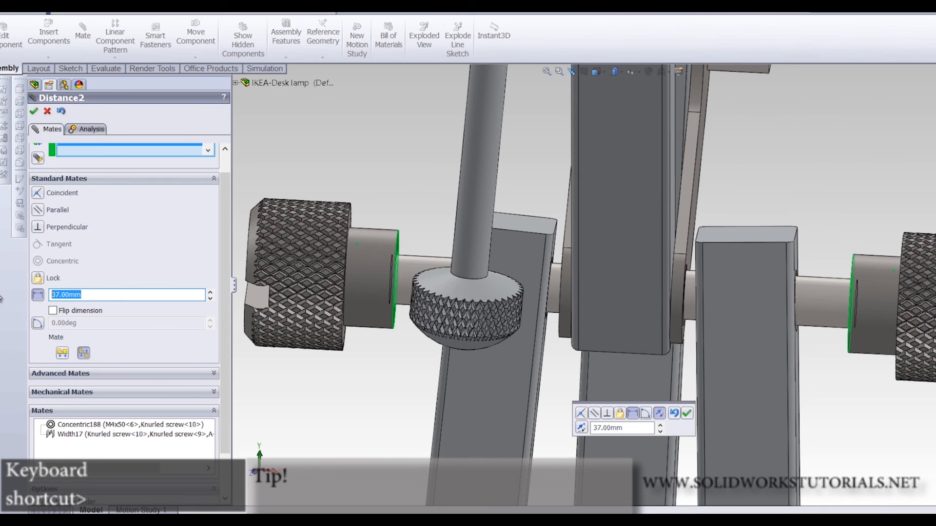
key("Return")
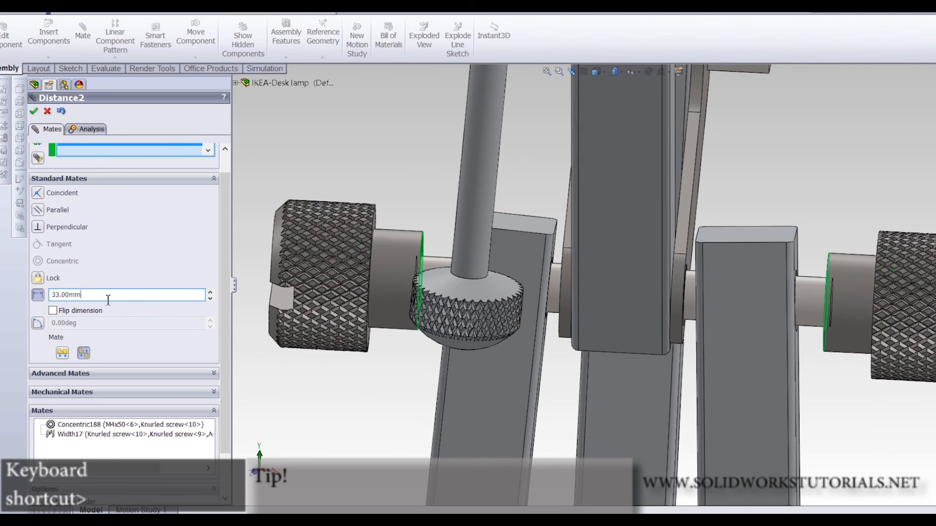
key("Return")
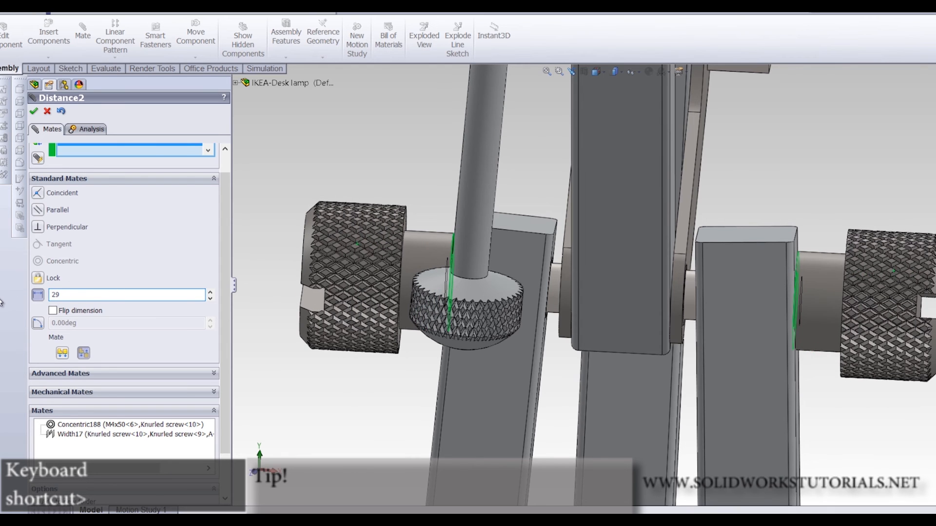
type("29")
key("Return")
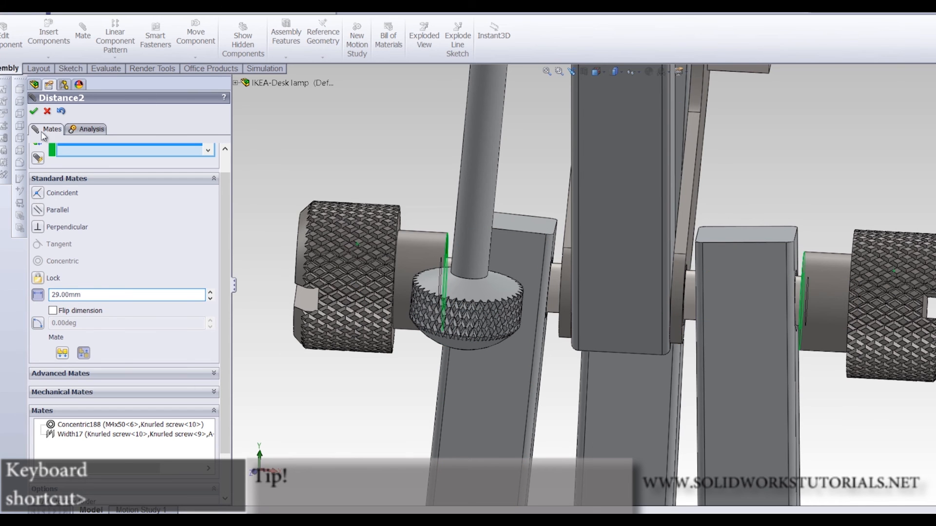
left_click(35, 112)
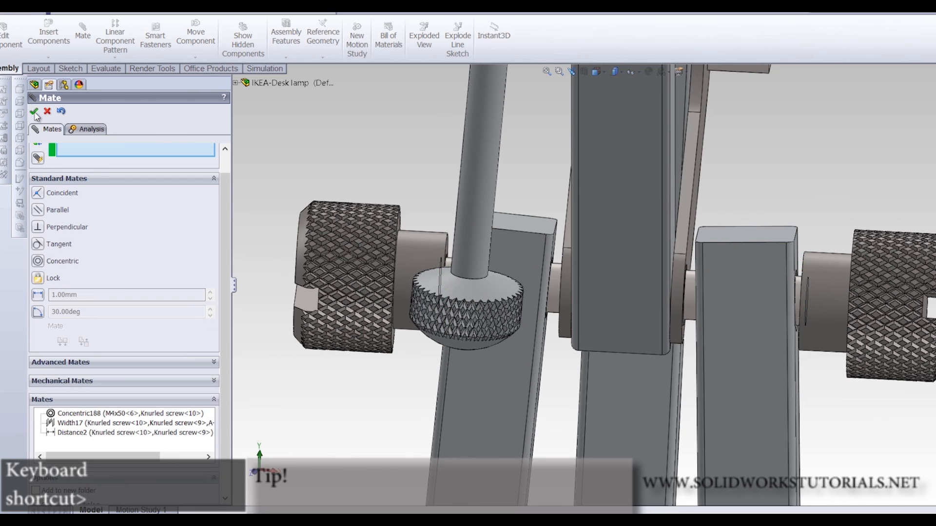
left_click(35, 112)
Examine the two knurled screws on the A-Joint's pin and the lamp arm from several distances
scroll(658, 242, "up", 8)
mouse_move(675, 281)
middle_mouse_down()
mouse_move(707, 276)
mouse_move(675, 281)
middle_mouse_up()
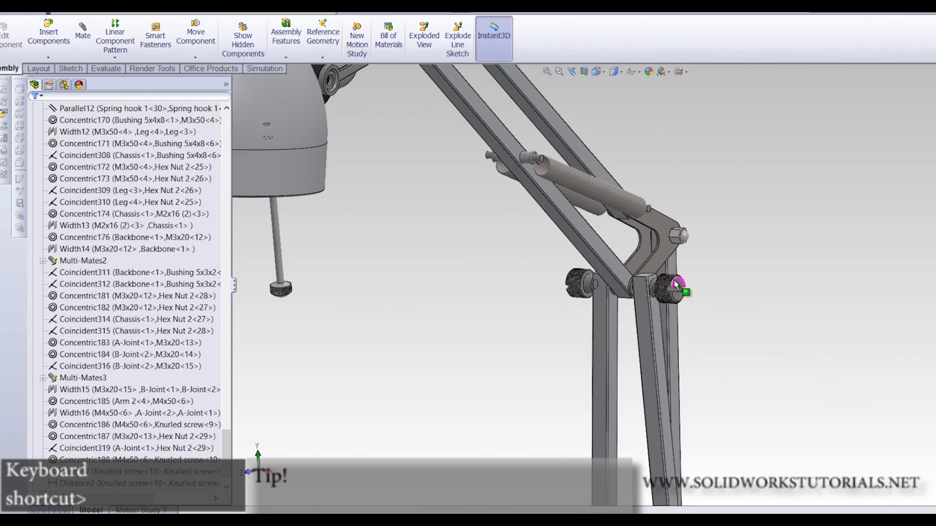
scroll(676, 284, "down", 5)
left_click(666, 314)
left_click_drag(770, 371, 693, 275)
left_click(836, 340)
scroll(662, 288, "up", 2)
scroll(663, 291, "up", 6)
scroll(595, 233, "down", 2)
mouse_move(587, 234)
left_mouse_down()
mouse_move(579, 239)
mouse_move(592, 241)
left_mouse_up()
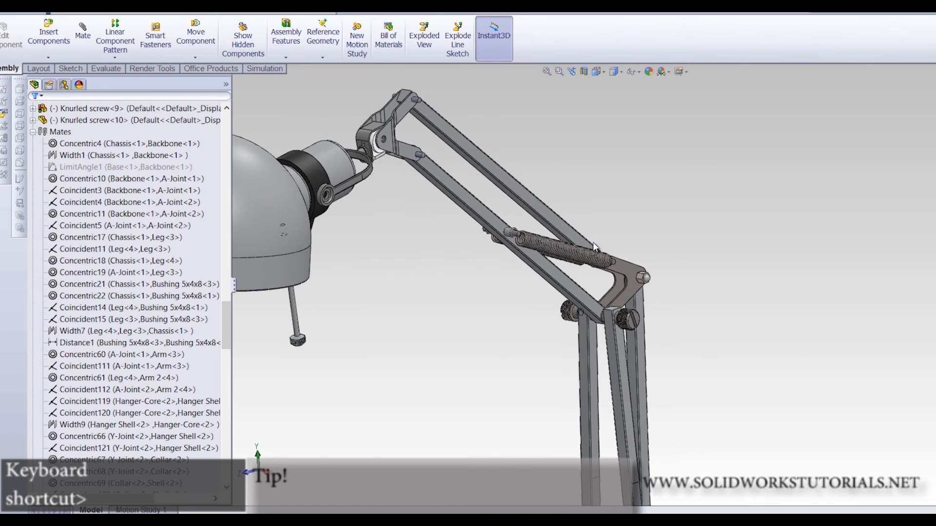
Insert an M4x30 pin into the assembly beside the Hanger-Core at the arm's upper end
scroll(393, 207, "down", 3)
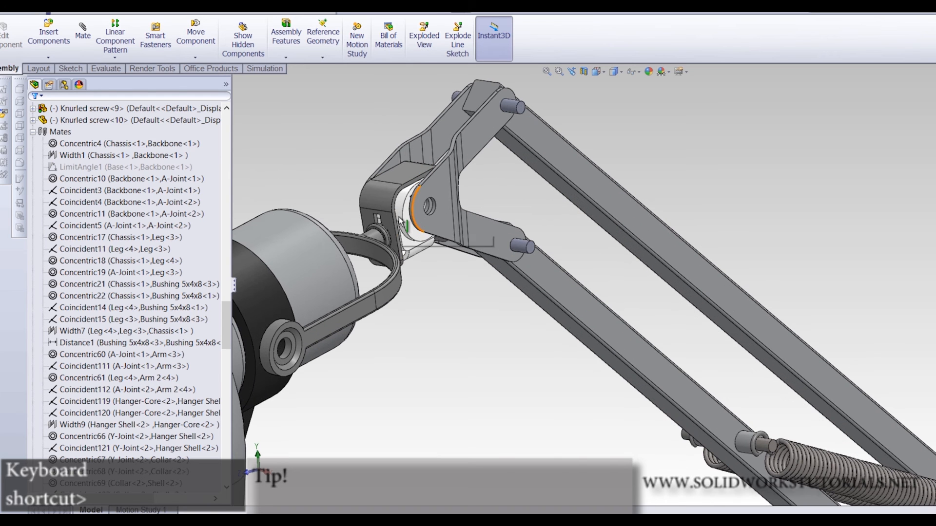
left_click(47, 42)
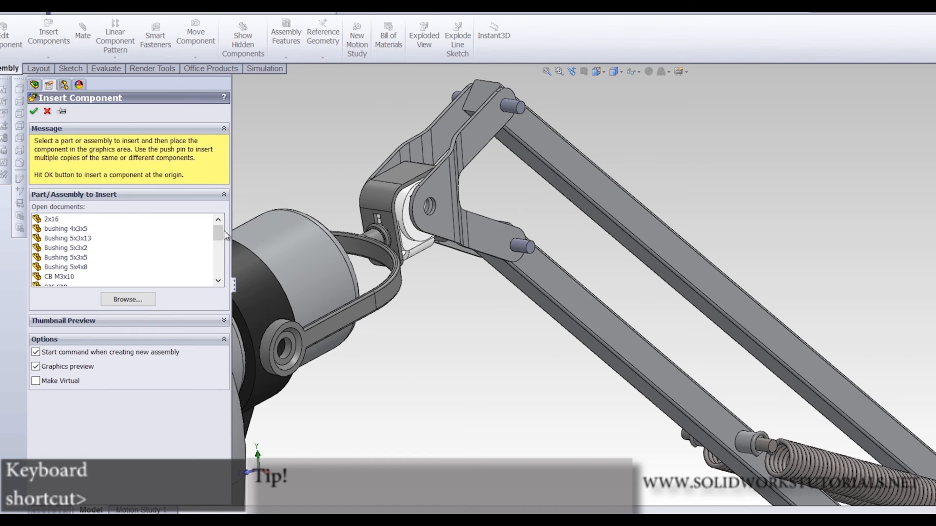
left_click_drag(218, 233, 218, 261)
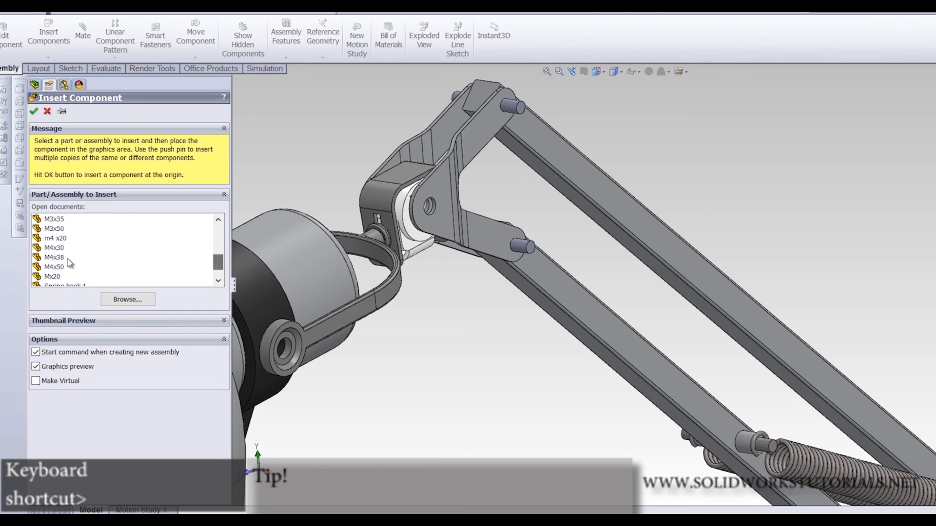
left_click(54, 248)
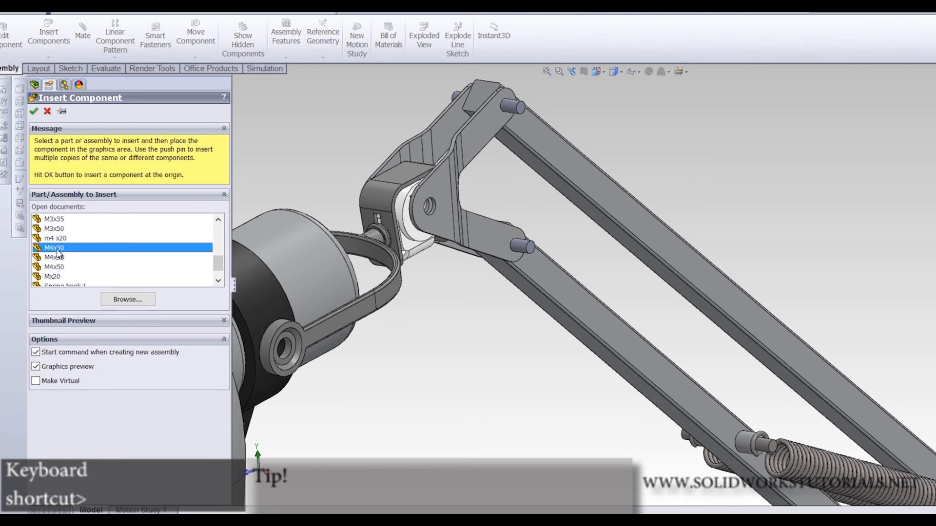
scroll(361, 146, "down", 3)
left_click(343, 150)
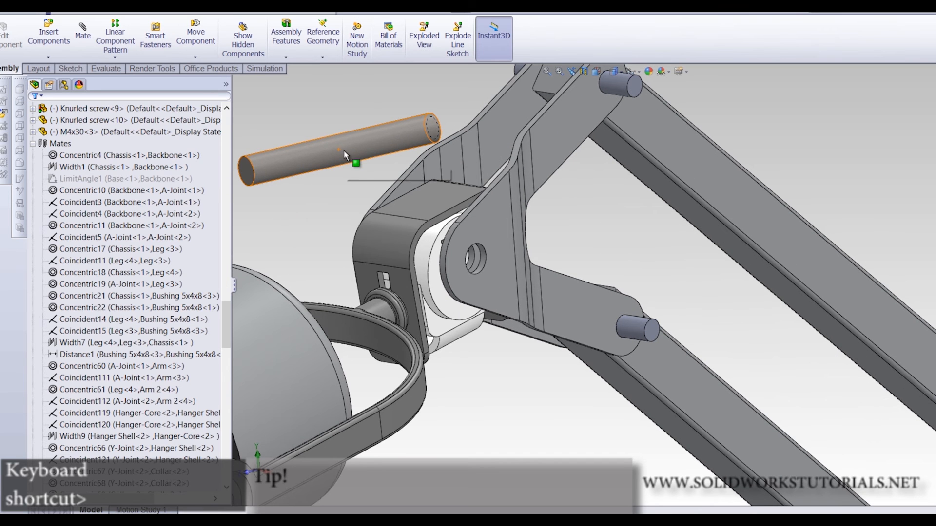
Mate the M4x30 pin concentric with the Hanger-Core's hole and slide it through the B-Joint plates
left_click(342, 152)
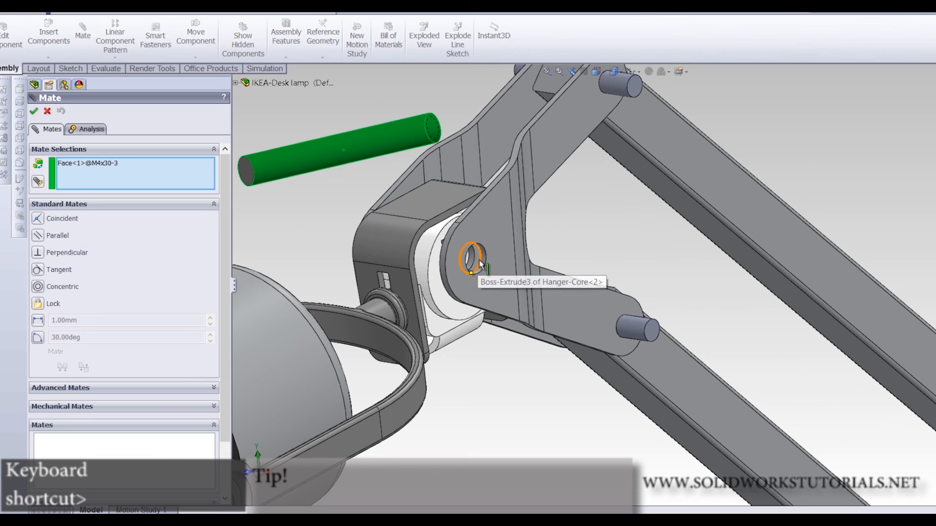
left_click(476, 262)
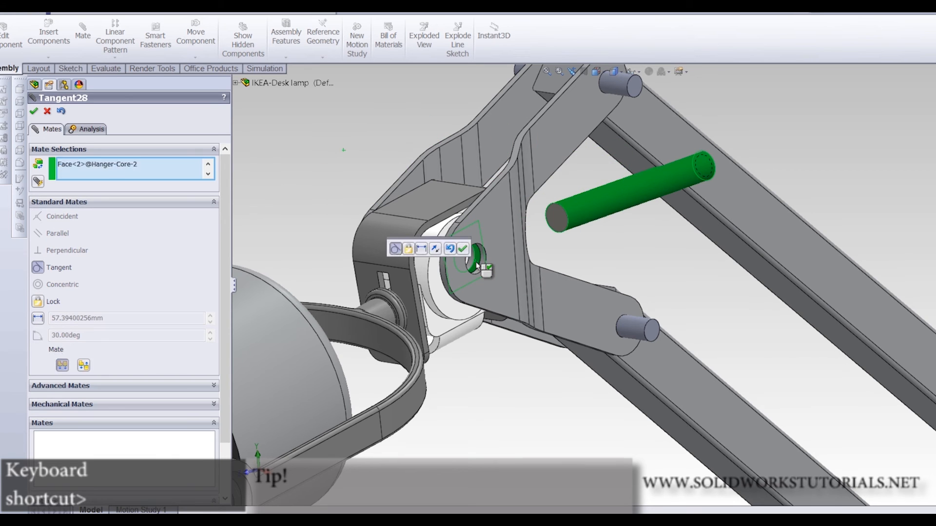
left_click(471, 265)
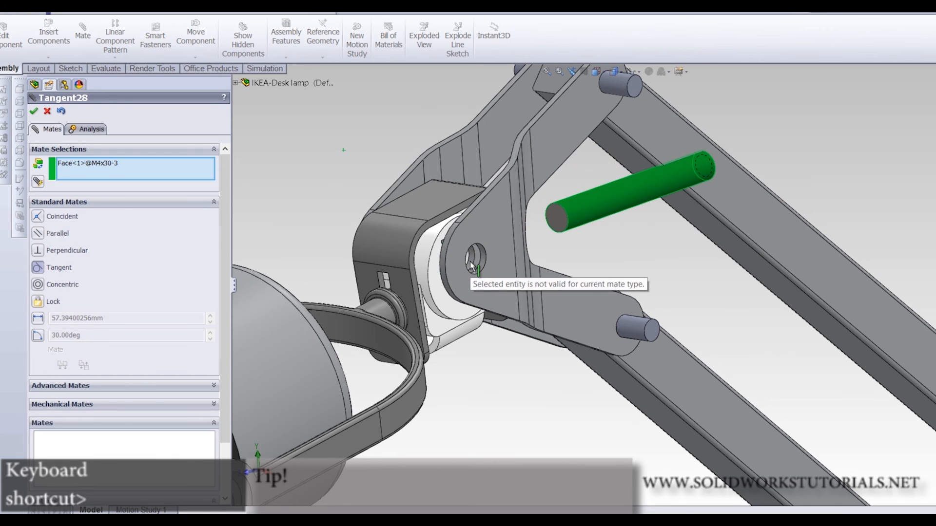
left_click(471, 264)
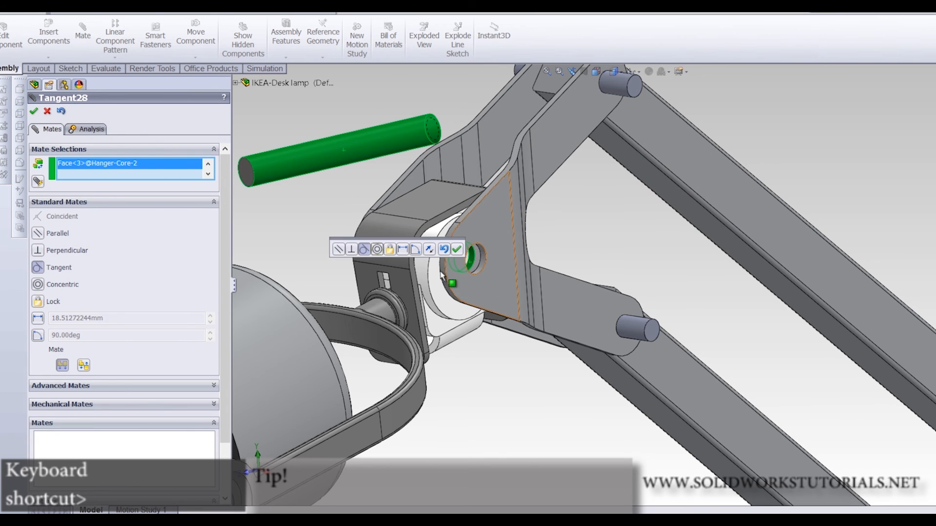
left_click(376, 250)
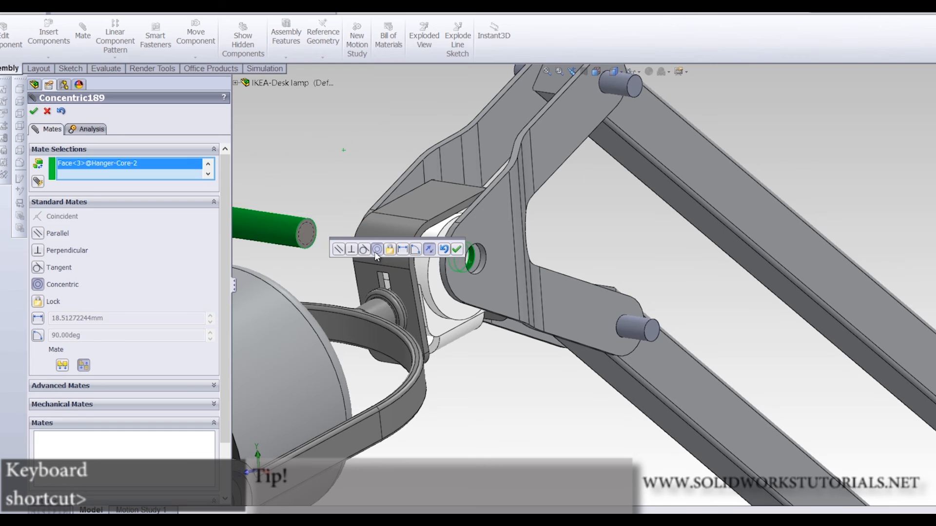
left_click(457, 249)
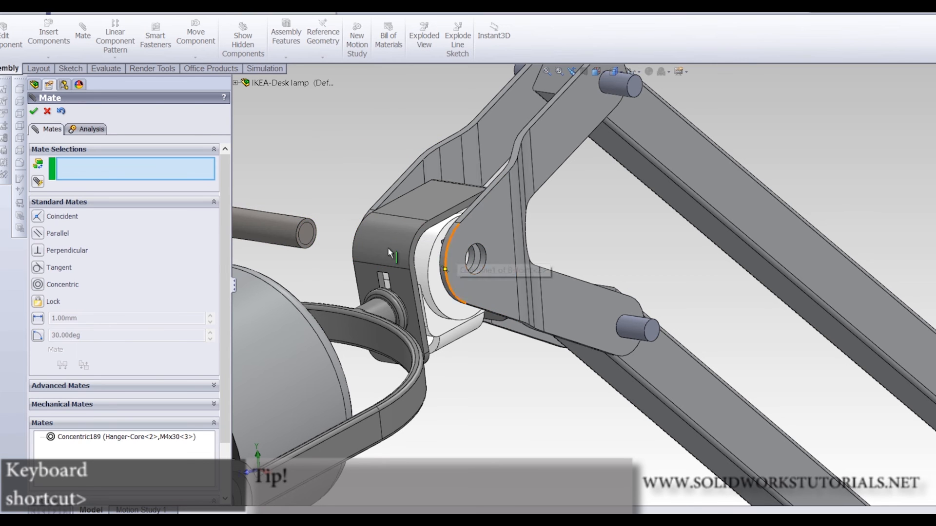
left_click_drag(390, 251, 490, 277)
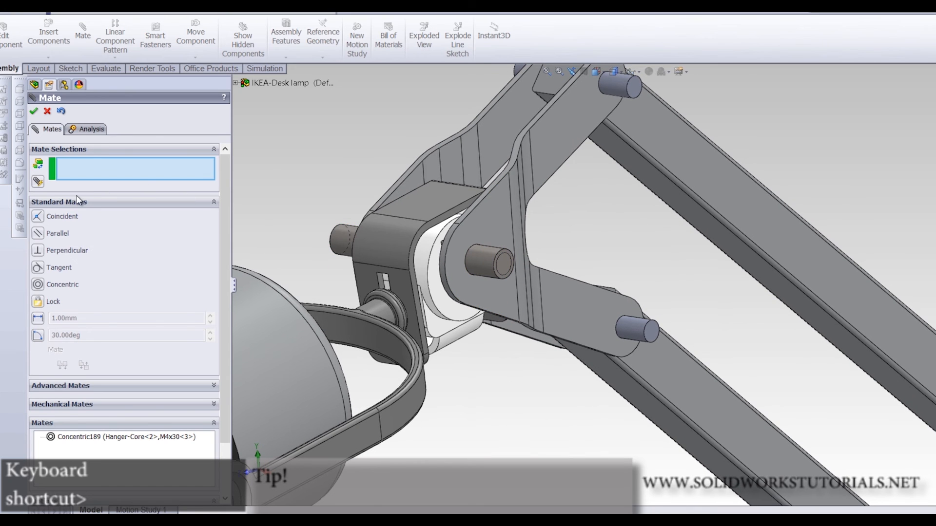
Centre the M4x30 pin with a Width mate, using its end faces as width references and the two B-Joint plates' faces as tabs
left_click(75, 386)
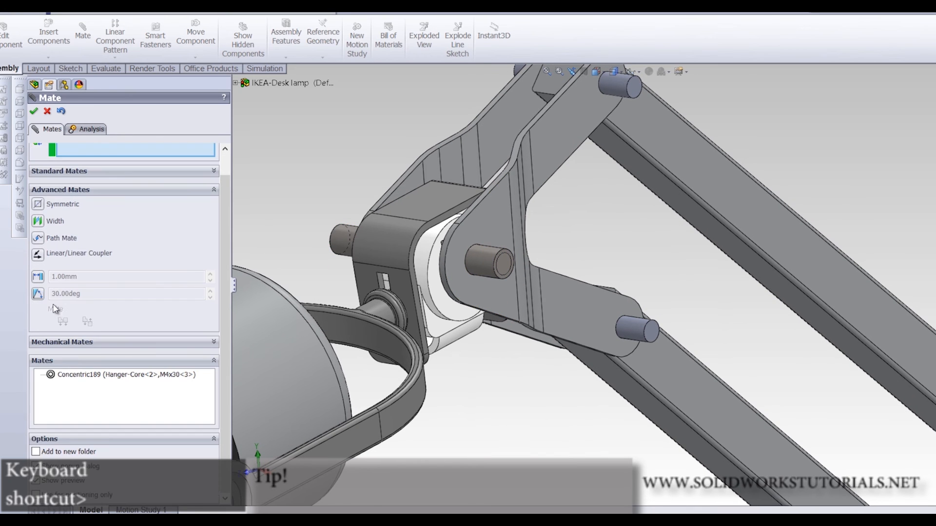
left_click(39, 222)
scroll(550, 282, "down", 3)
left_click(600, 317)
scroll(601, 317, "up", 1)
middle_click_drag(453, 305, 531, 312)
scroll(354, 272, "down", 3)
left_click(402, 296)
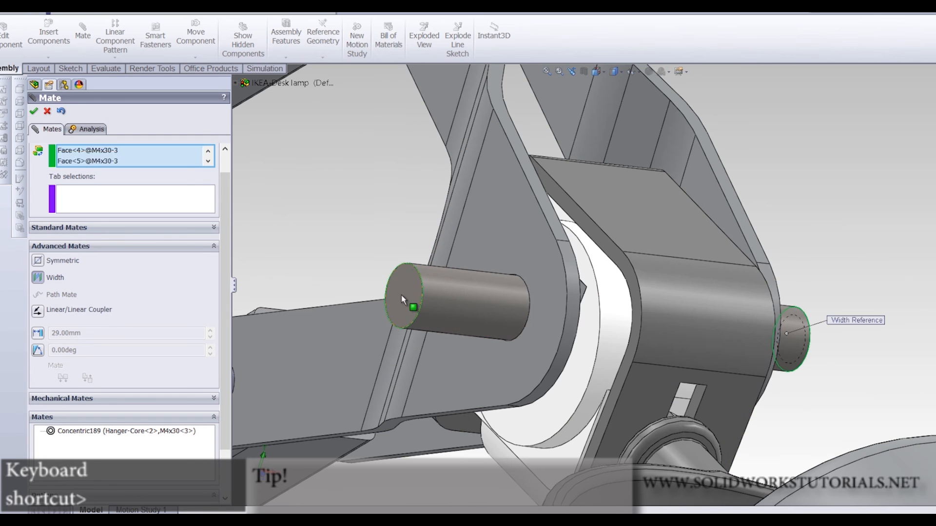
left_click(402, 298)
left_click(536, 266)
middle_click_drag(677, 285, 591, 276)
left_click(904, 266)
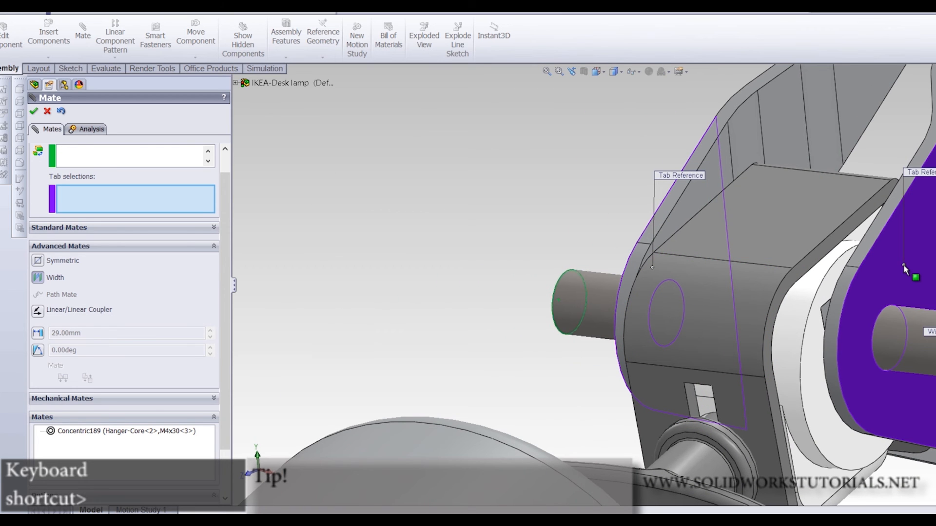
left_click(35, 113)
Close the Mate command and copy both A-Joint knurled screws into the free space above the B-Joint
scroll(385, 252, "up", 5)
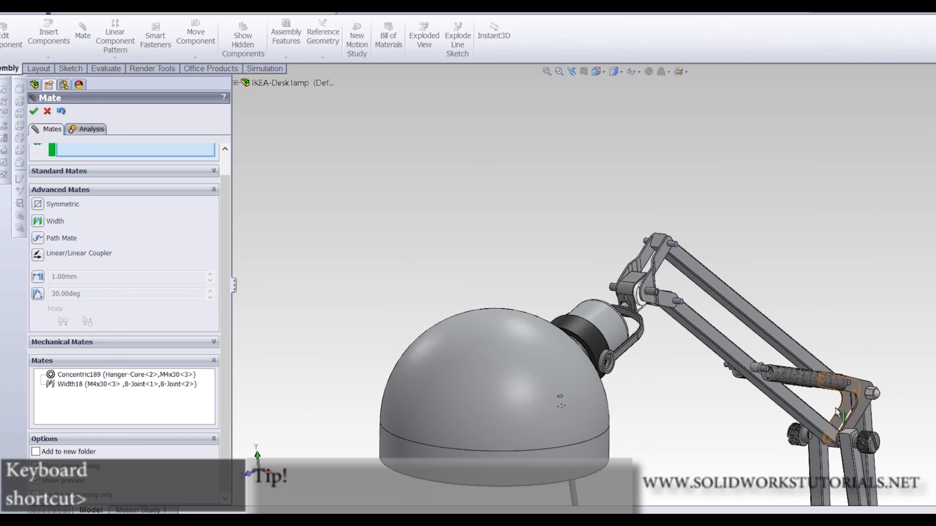
scroll(829, 405, "down", 3)
scroll(634, 341, "down", 5)
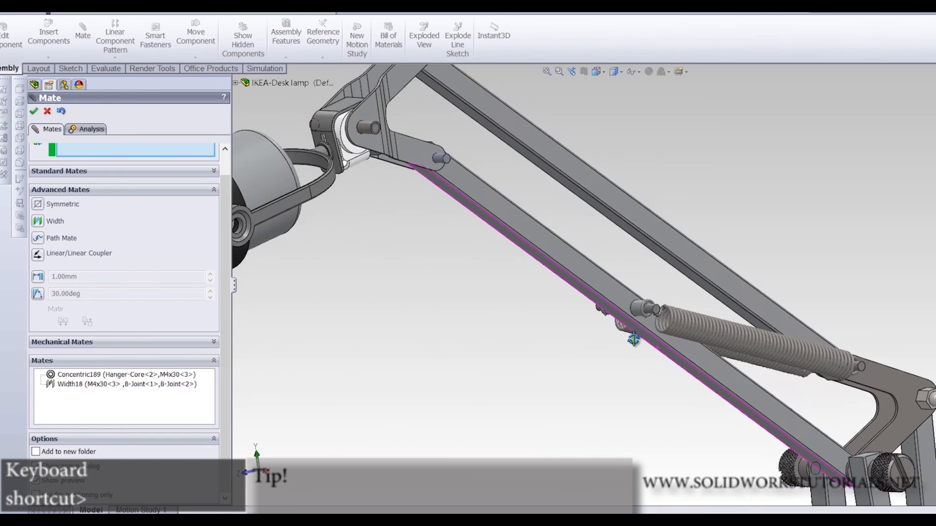
scroll(634, 339, "up", 3)
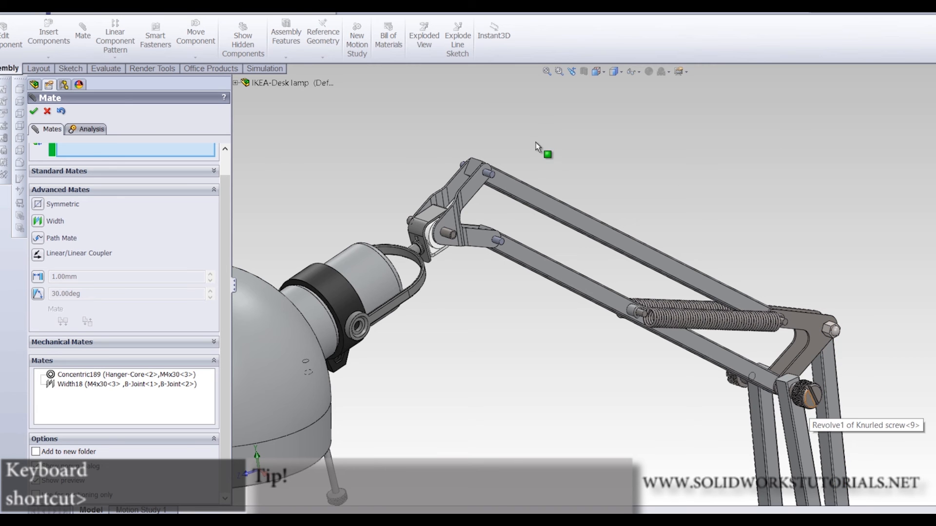
left_click_drag(537, 143, 513, 133)
key("Return")
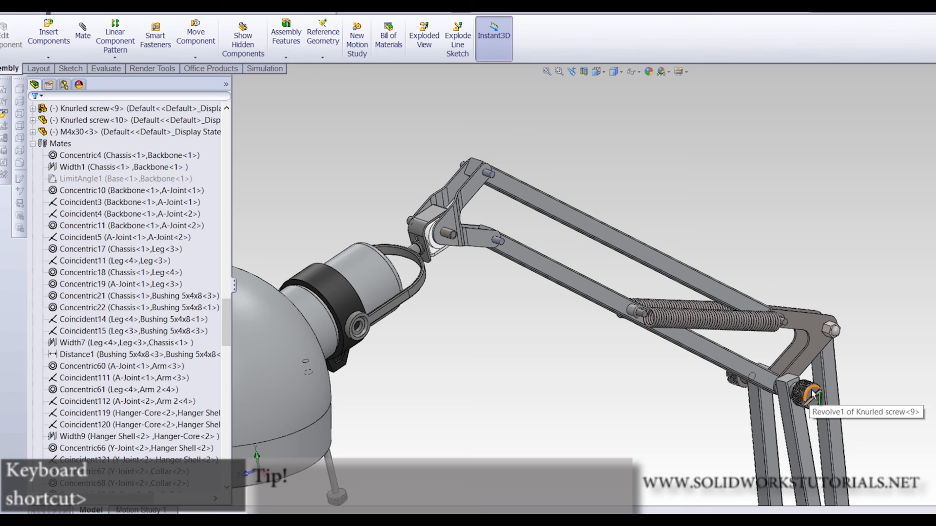
left_click_drag(813, 393, 510, 134, "ctrl")
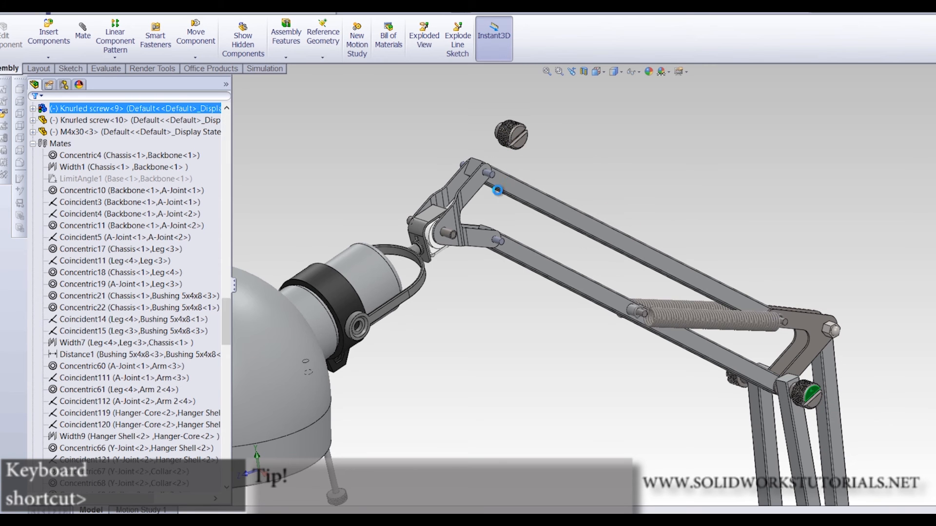
middle_click_drag(691, 330, 716, 325)
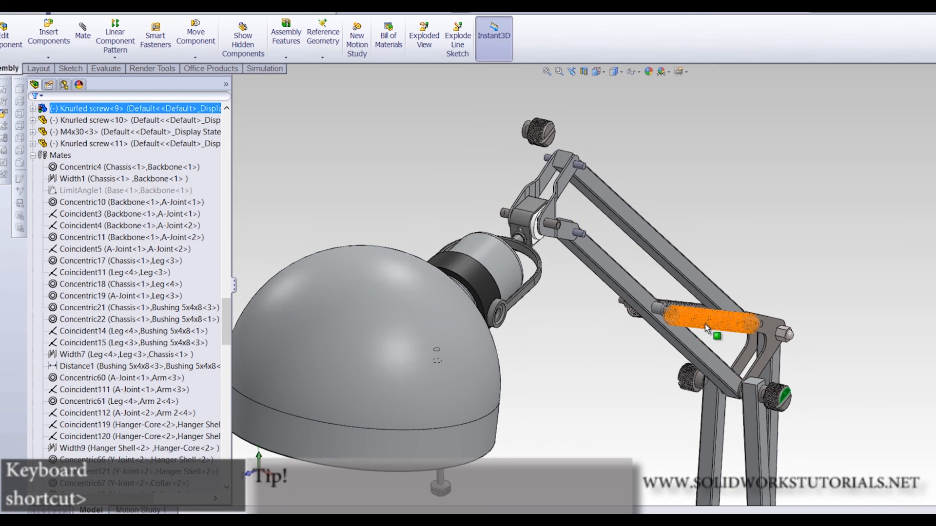
left_click_drag(699, 383, 478, 117, "ctrl")
scroll(531, 160, "down", 5)
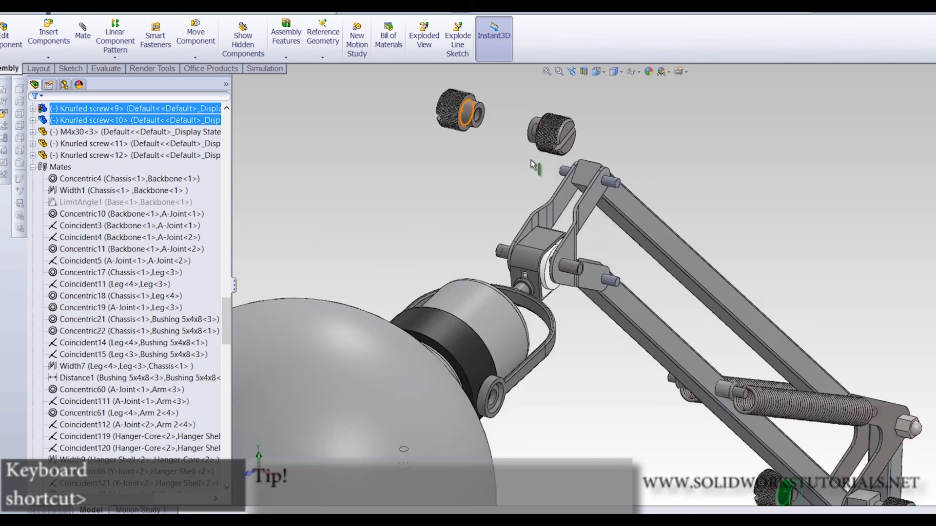
Mate both copied knurled screws concentric with the M4x30 pin through the B-Joint, using multiple mate mode with the pin's cylindrical face as common reference
left_click(263, 129)
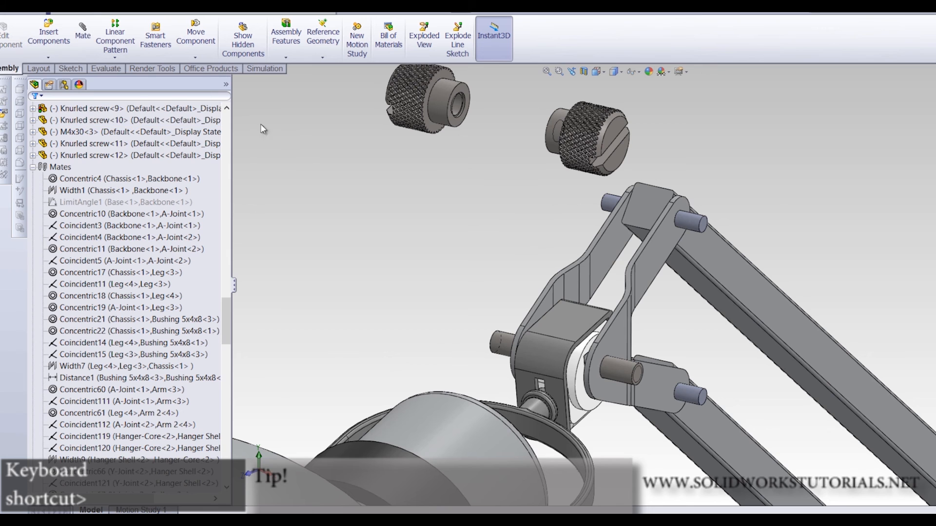
left_click(88, 37)
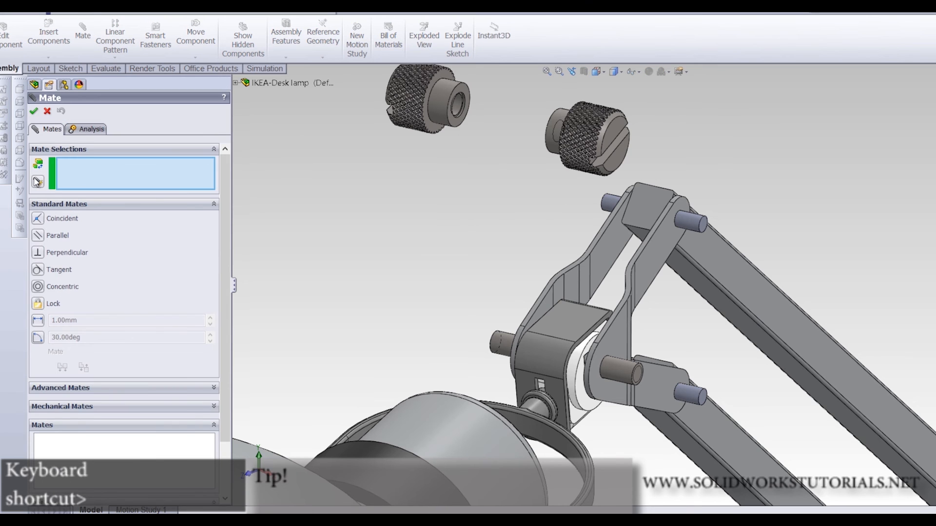
left_click(38, 183)
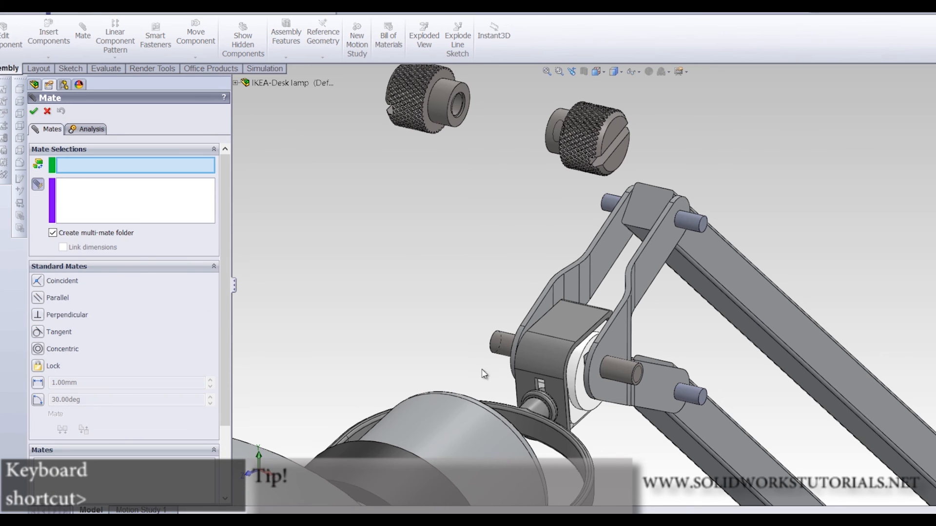
left_click(613, 375)
left_click(444, 104)
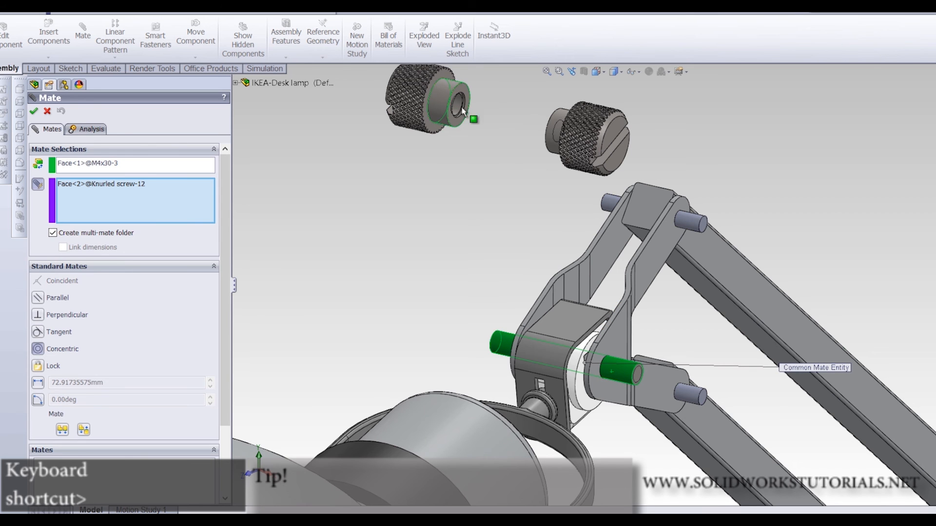
left_click(560, 125)
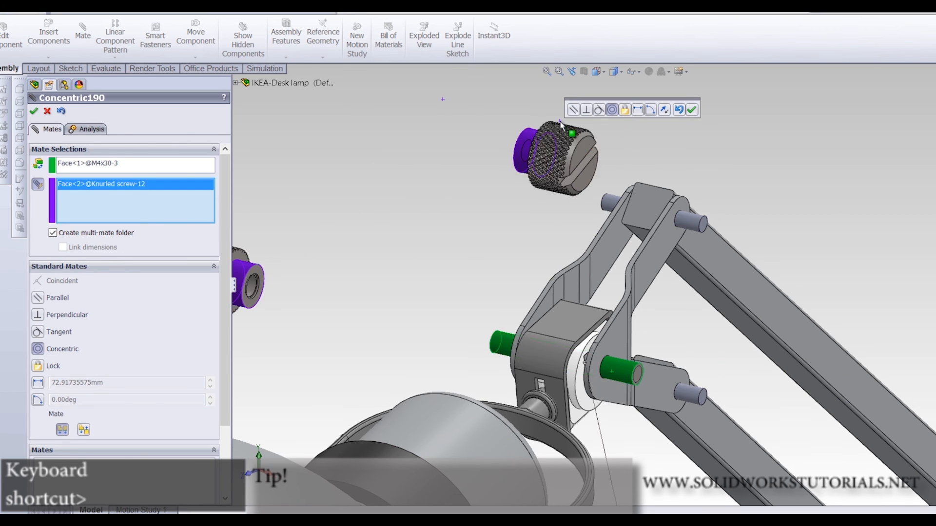
left_click(692, 111)
Mate the outer face of one B-Joint plate coincident with the end face of the first knurled screw's collar
left_click(610, 350)
middle_click_drag(610, 350, 437, 286)
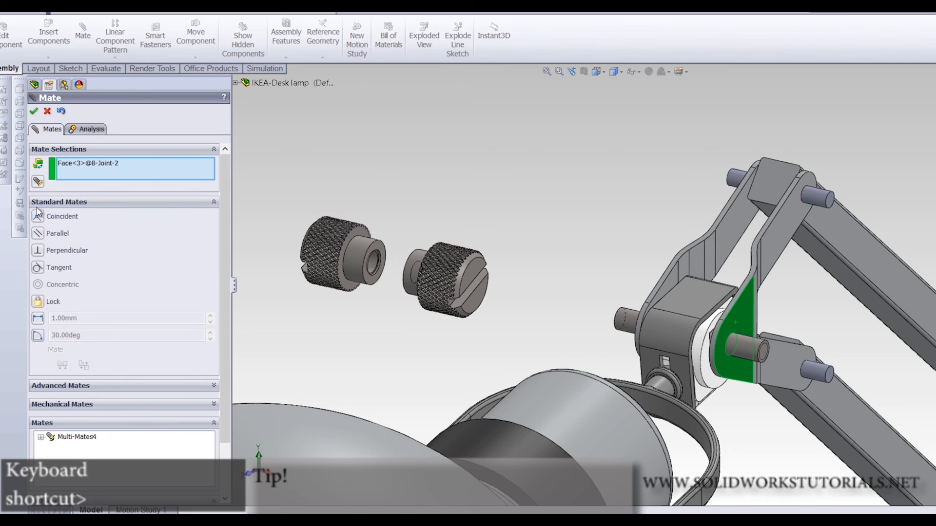
middle_click_drag(350, 258, 408, 261)
scroll(417, 242, "down", 3)
left_click(417, 241)
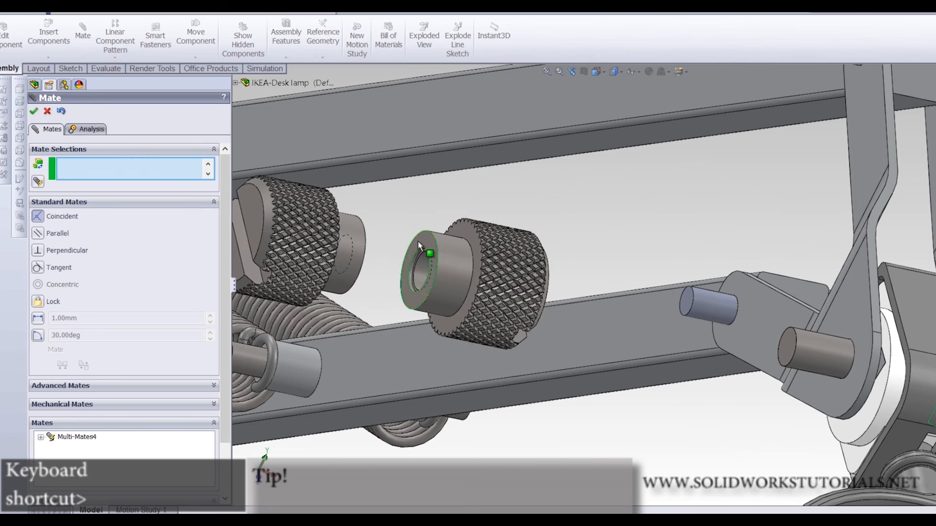
key("Return")
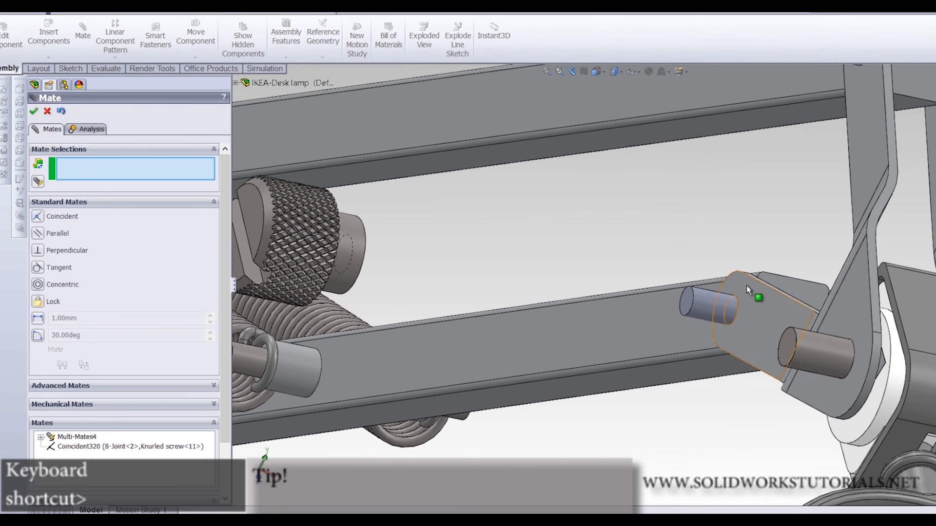
Mate the opposite B-Joint plate's outer face coincident with the second knurled screw's collar end face, and close the Mate command
left_click(847, 325)
middle_click_drag(568, 330, 332, 258)
scroll(326, 268, "down", 4)
left_click(298, 258)
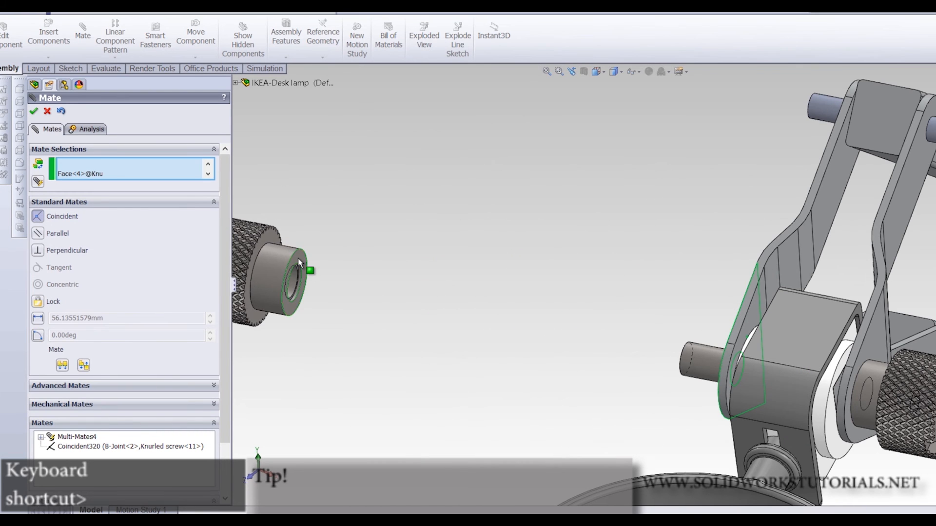
left_click(34, 112)
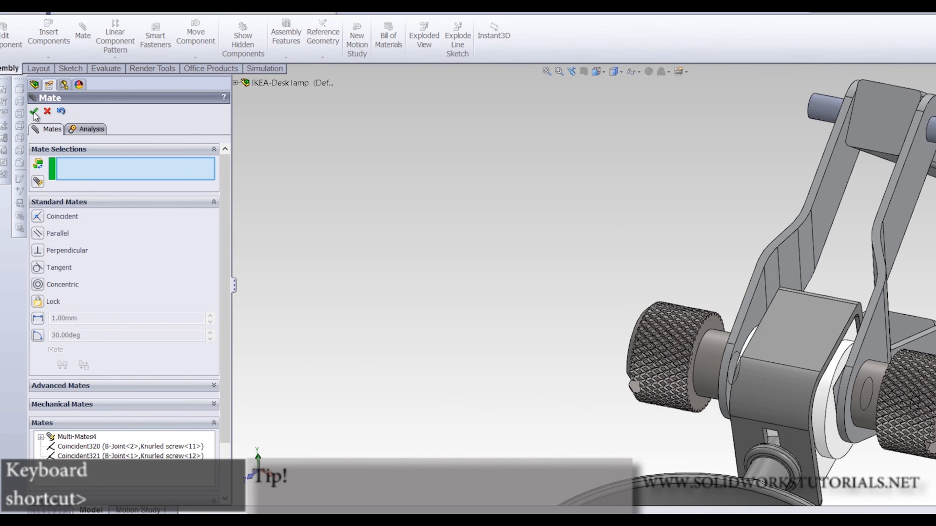
key("Escape")
Insert the ear cap part into the free space above the lamp's Y-Joint and collar
middle_click_drag(818, 340, 578, 227)
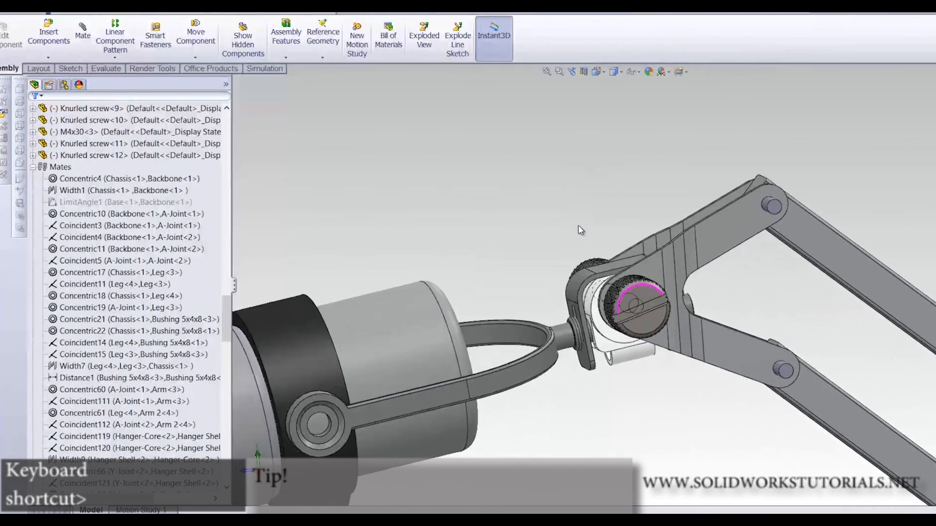
scroll(578, 227, "up", 5)
scroll(818, 357, "down", 10)
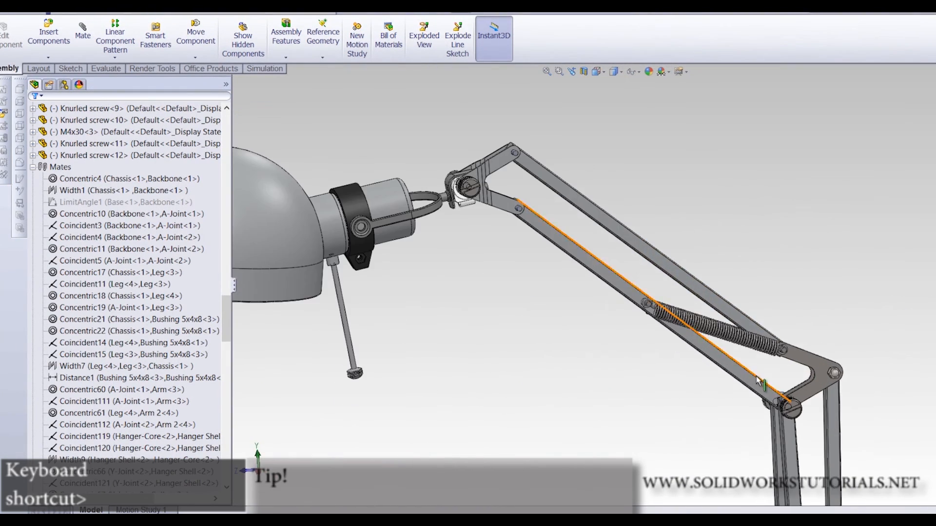
key("ctrl+shift+z")
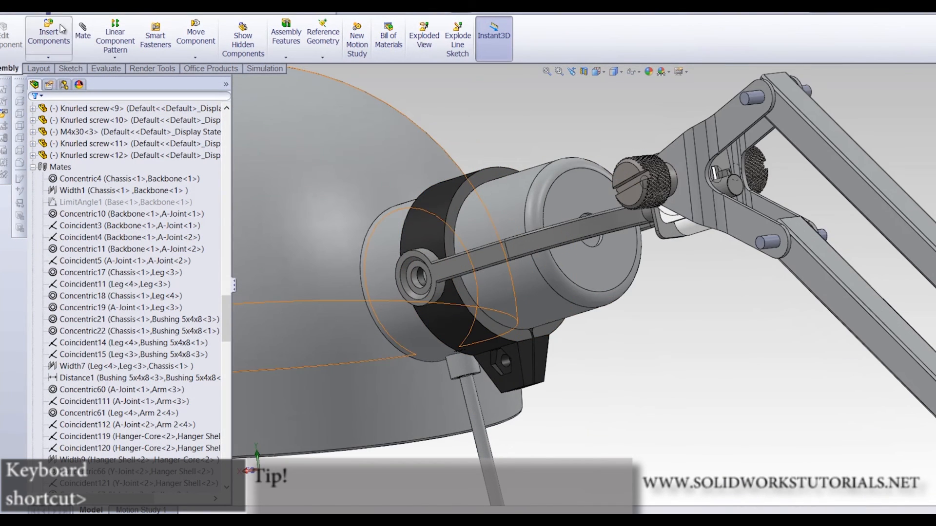
left_click(57, 32)
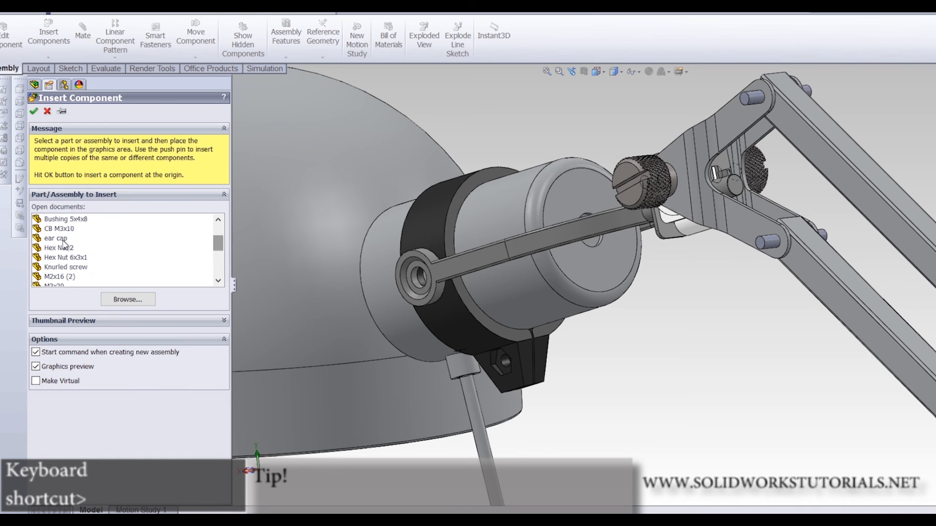
left_click(62, 239)
left_click(502, 145)
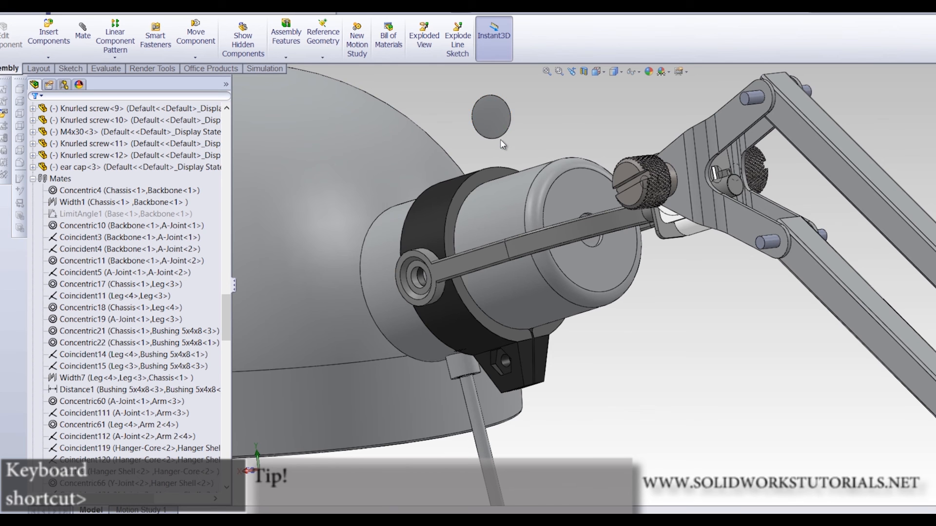
Mate the ear cap's flat face coincident with the recessed ring face in the Y-Joint's eye
middle_click_drag(514, 142, 663, 152)
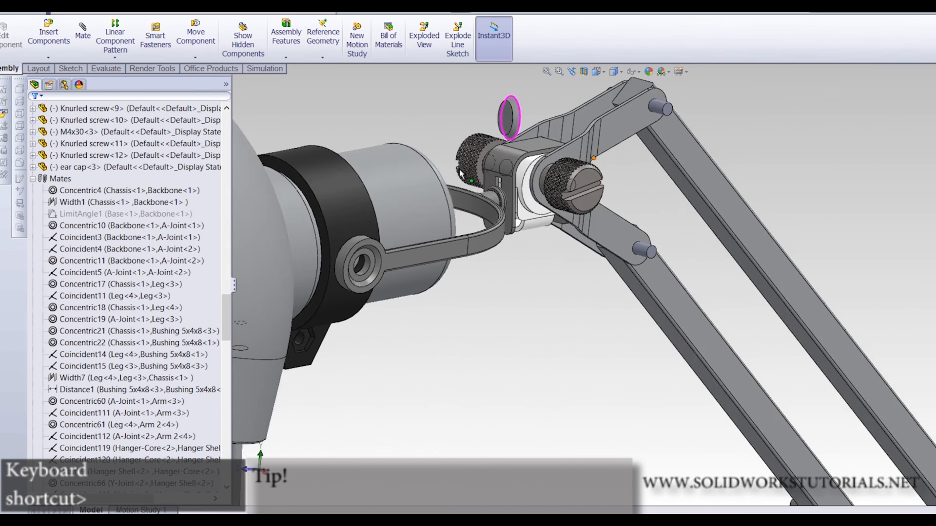
scroll(466, 147, "down", 4)
left_click(662, 120)
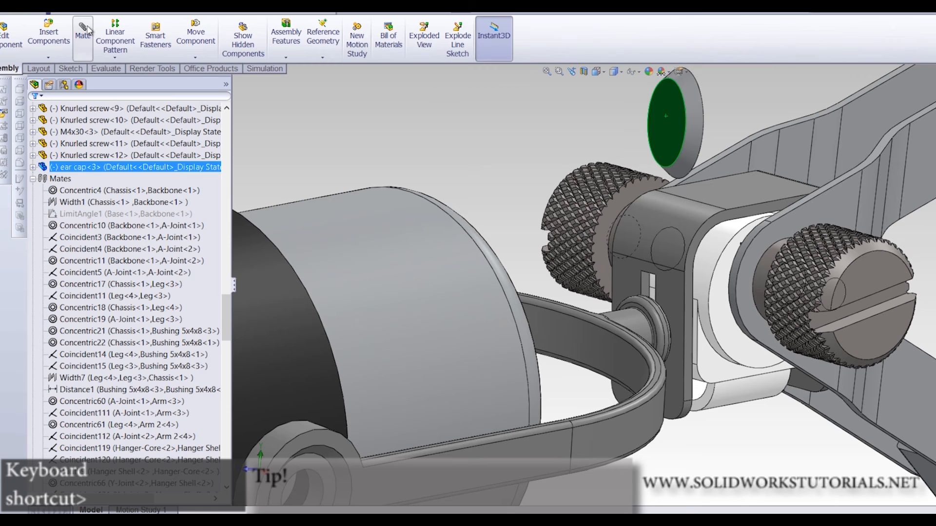
scroll(495, 206, "up", 3)
scroll(412, 420, "down", 3)
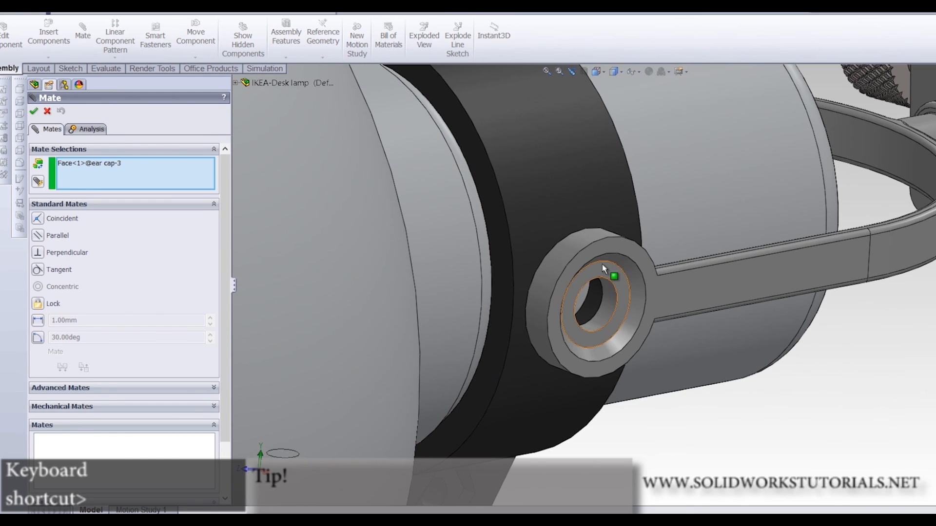
left_click(603, 267)
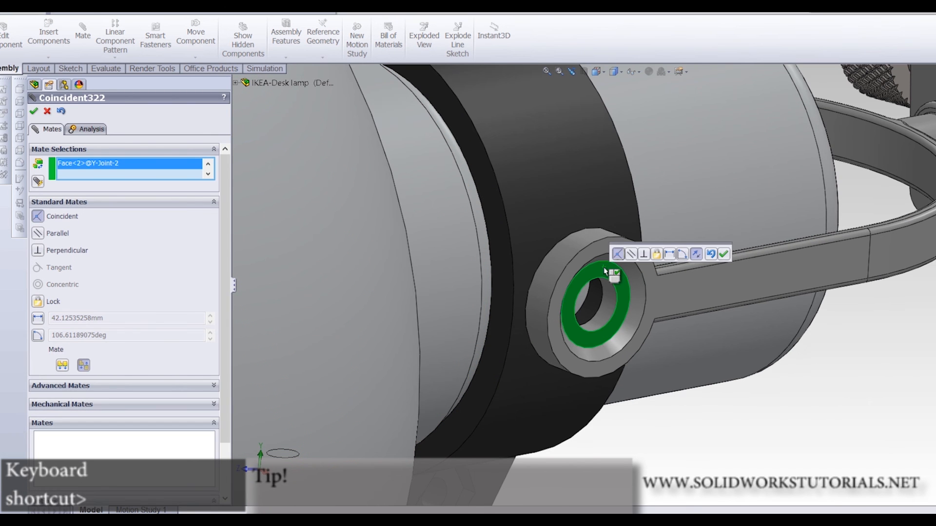
key("Return")
Mate the ear cap's circular edge concentric with the rim of the Y-Joint's eye, and close the Mate command
scroll(603, 268, "up", 3)
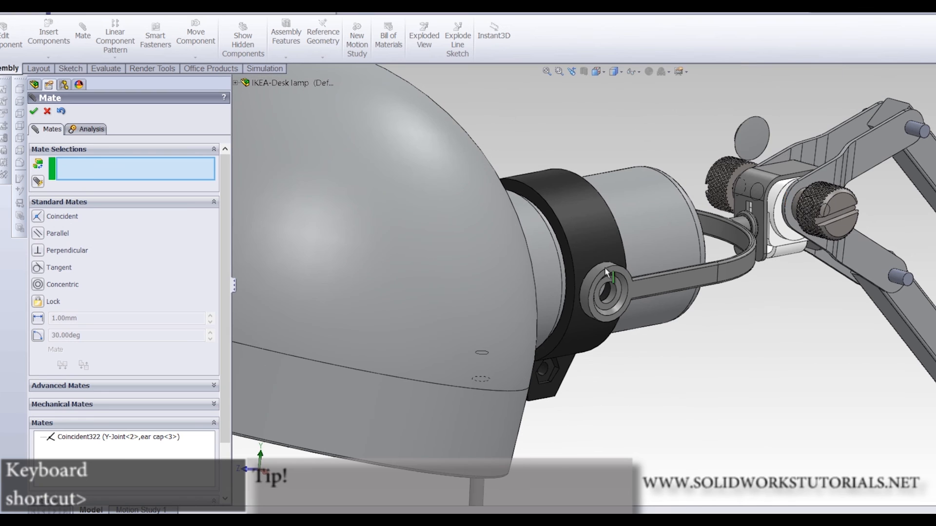
left_click(753, 119)
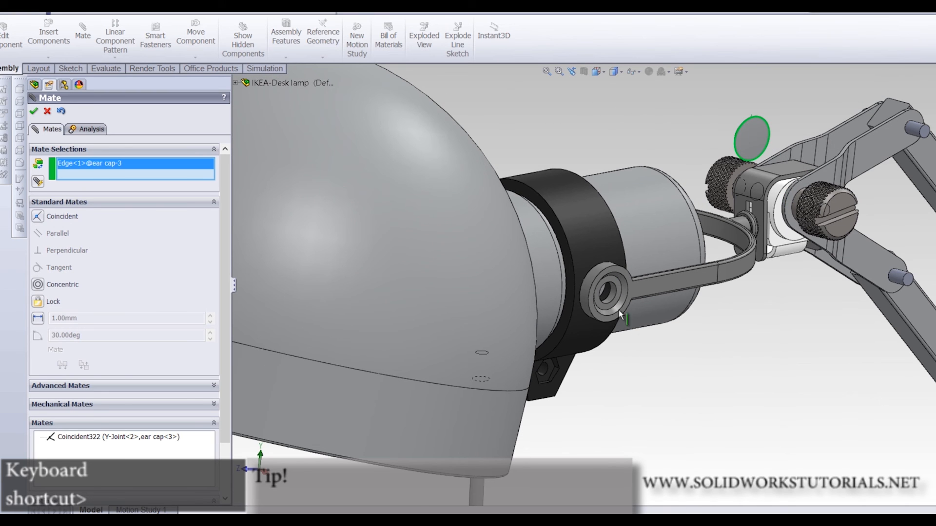
left_click(613, 277)
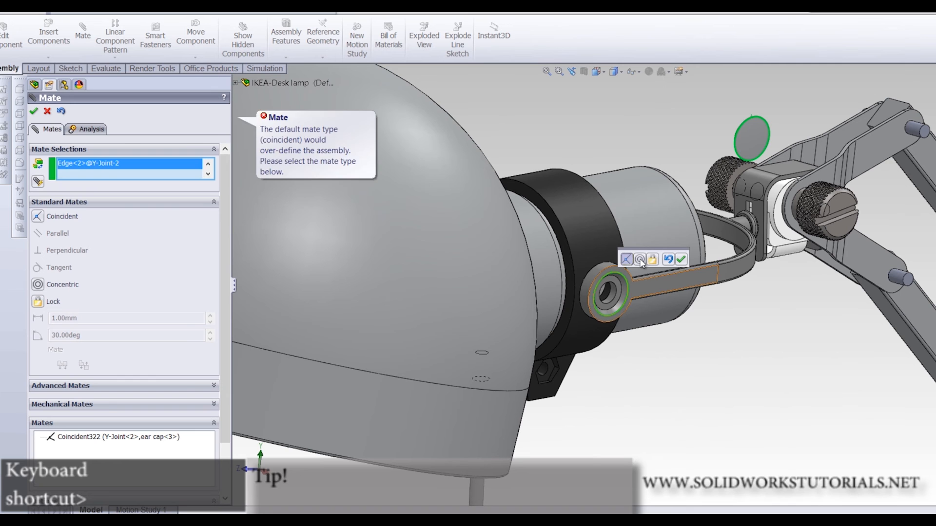
left_click(639, 260)
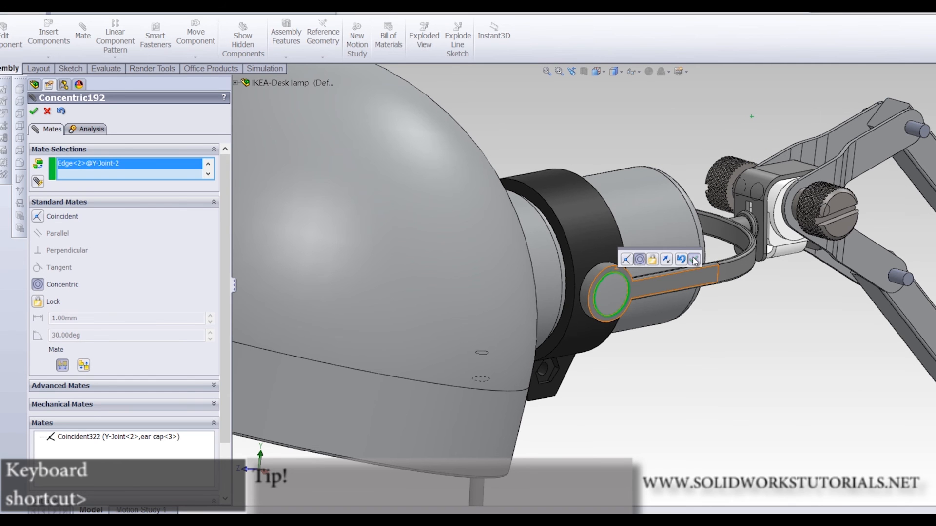
left_click(694, 261)
scroll(653, 303, "down", 5)
scroll(592, 293, "up", 6)
scroll(667, 262, "up", 3)
scroll(712, 235, "down", 5)
scroll(686, 329, "up", 3)
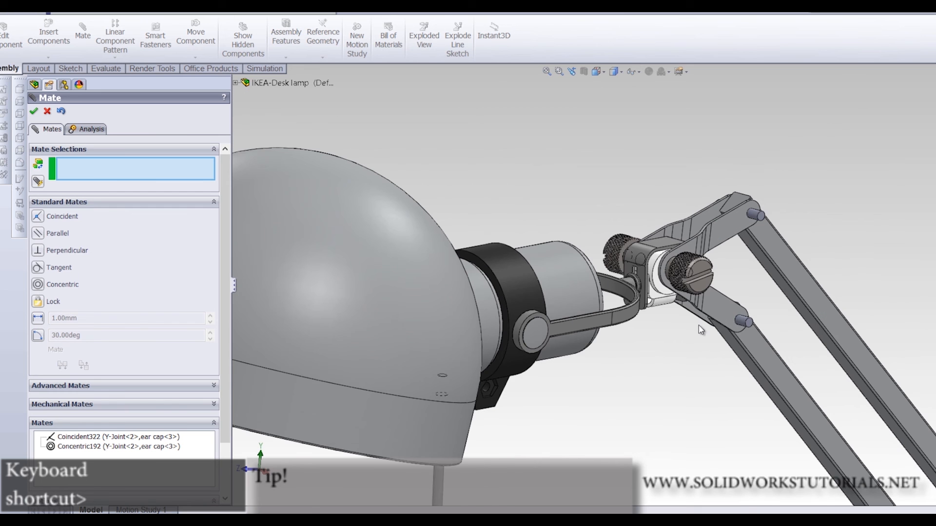
scroll(581, 336, "down", 5)
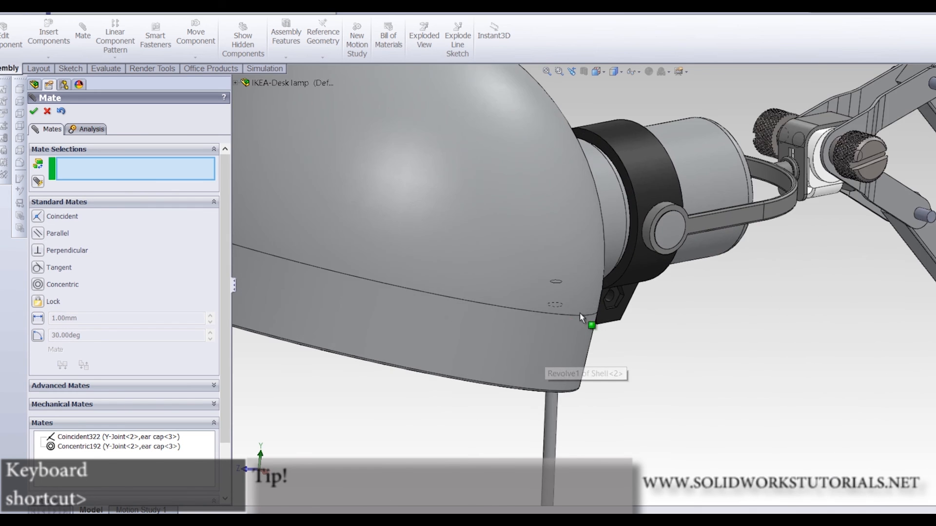
key("Escape")
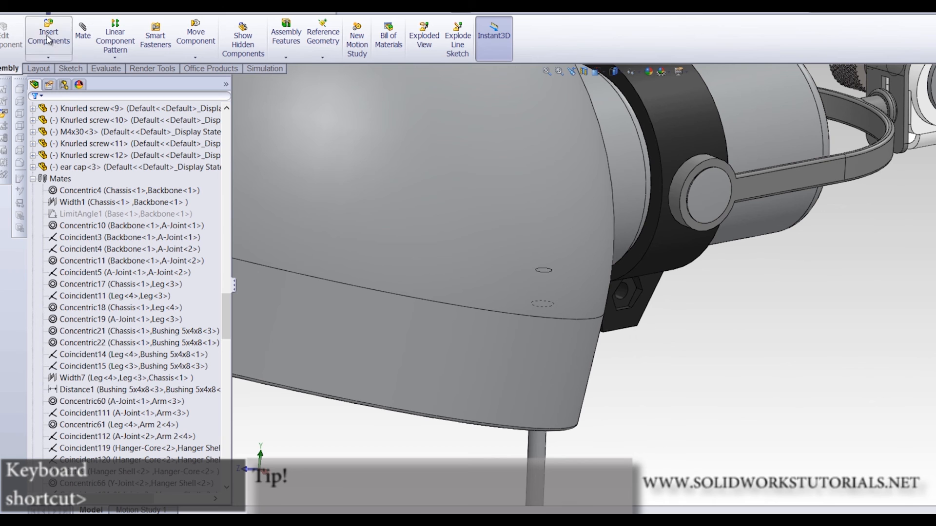
Insert a CB M3x10 screw and a Hex Nut 6x3x1 into the free space beside the Collar's clamping lug
left_click(51, 41)
left_click(67, 277)
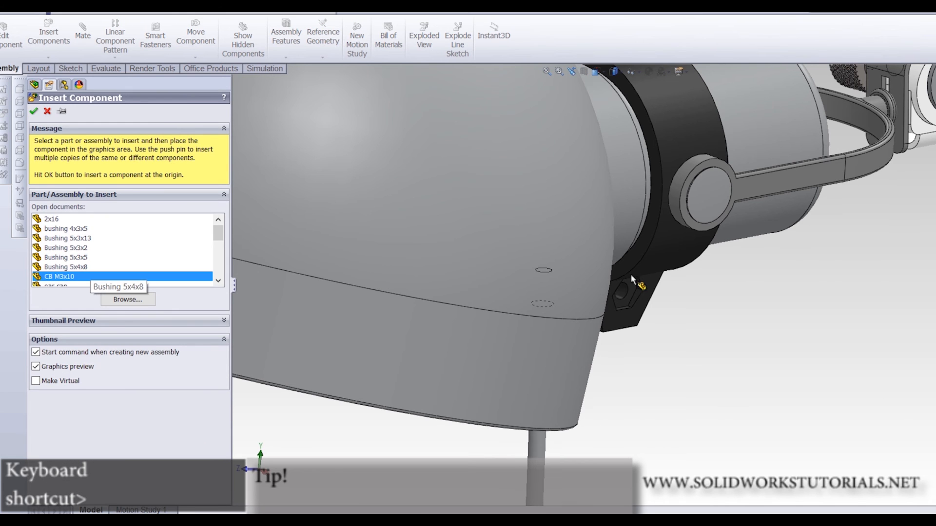
left_click(765, 312)
left_click(121, 120)
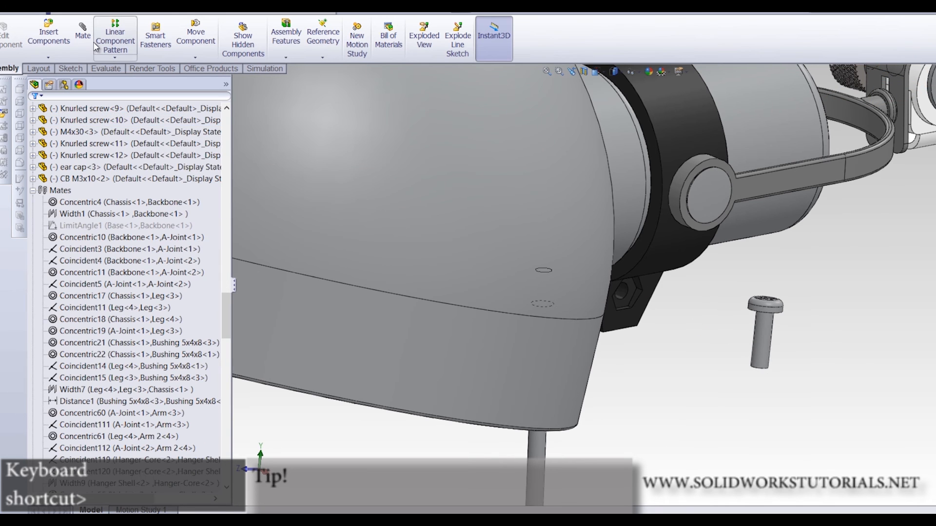
left_click(39, 43)
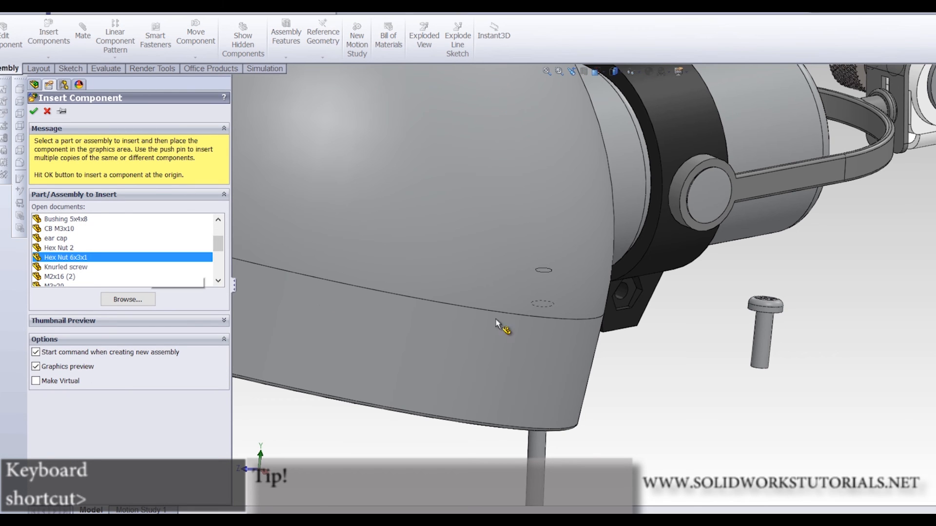
left_click(674, 313)
Mate the Hex Nut 6x3x1's bore concentric with the hole in the Collar's hexagonal pocket
scroll(634, 307, "down", 5)
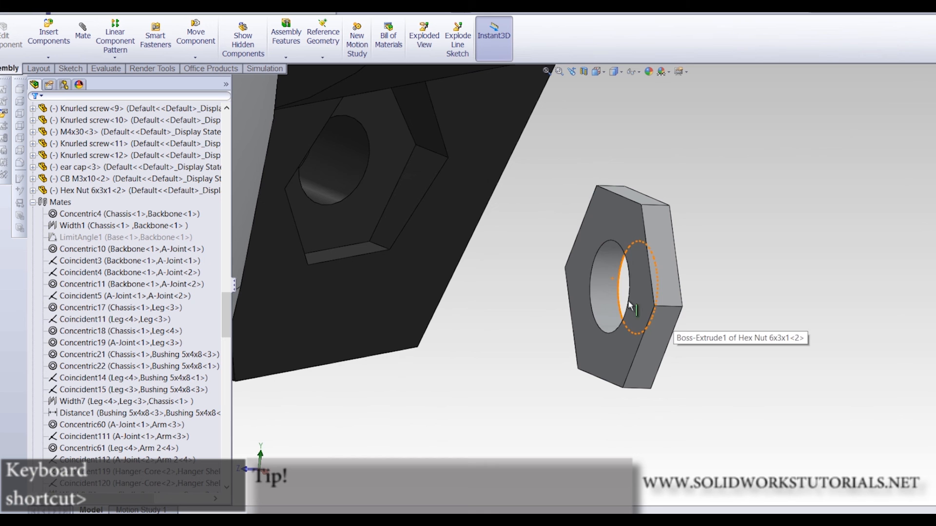
left_click(608, 286)
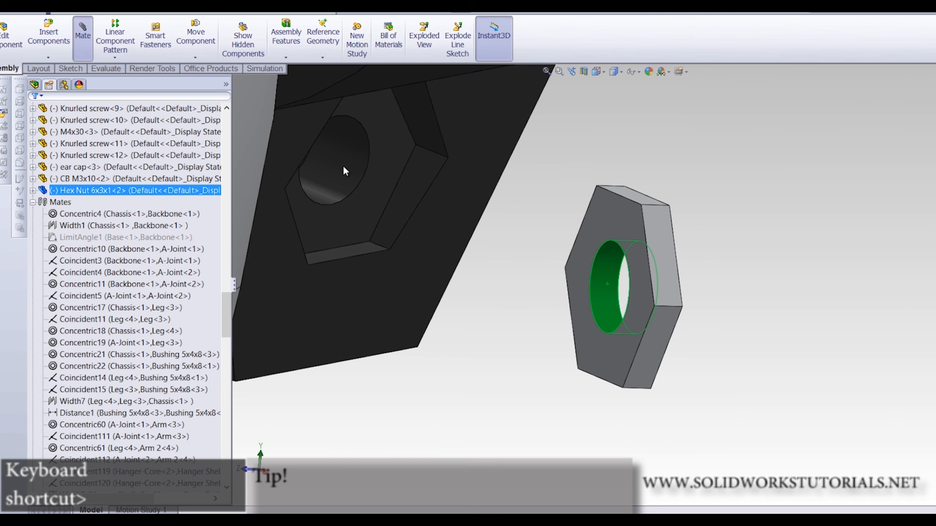
left_click(343, 166)
scroll(344, 169, "up", 7)
middle_click_drag(312, 178, 355, 199)
scroll(355, 199, "up", 7)
scroll(369, 245, "down", 4)
middle_click_drag(452, 267, 494, 299)
left_click(329, 154)
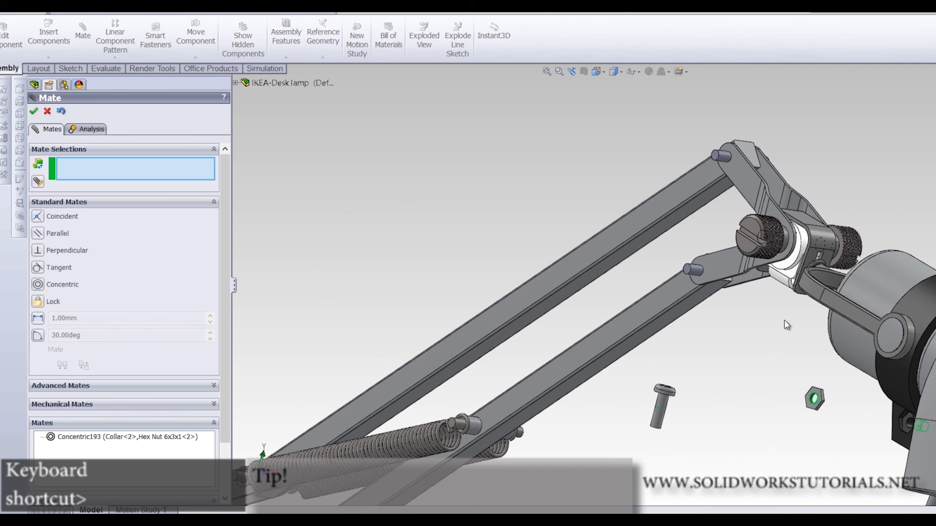
Mate a side face of the Hex Nut 6x3x1 coincident with the matching side wall of the Collar's hexagonal pocket
scroll(784, 324, "down", 10)
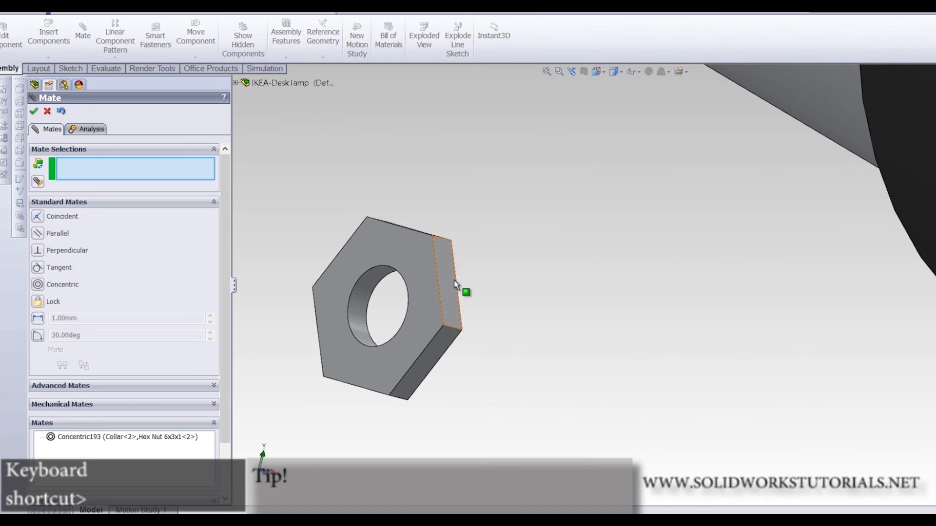
left_click(456, 285)
scroll(551, 292, "up", 6)
scroll(765, 333, "down", 8)
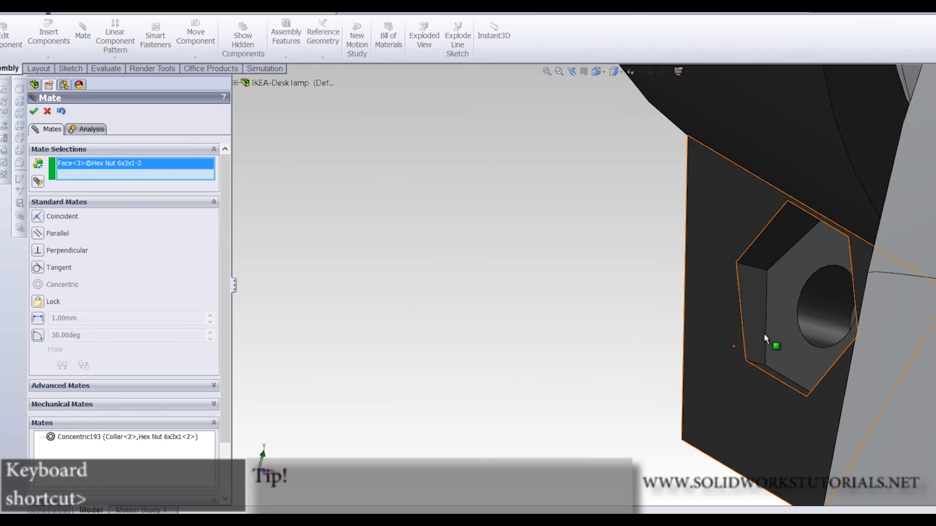
left_click(775, 254)
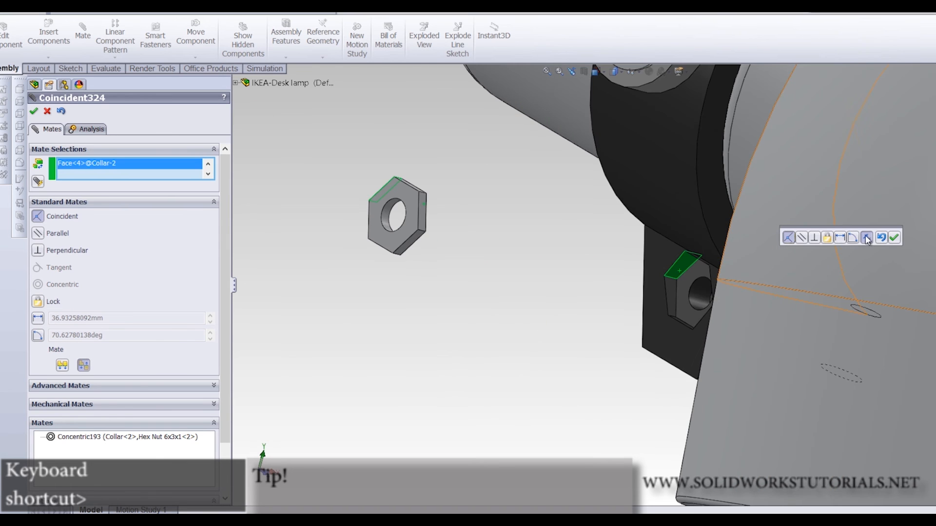
left_click(896, 240)
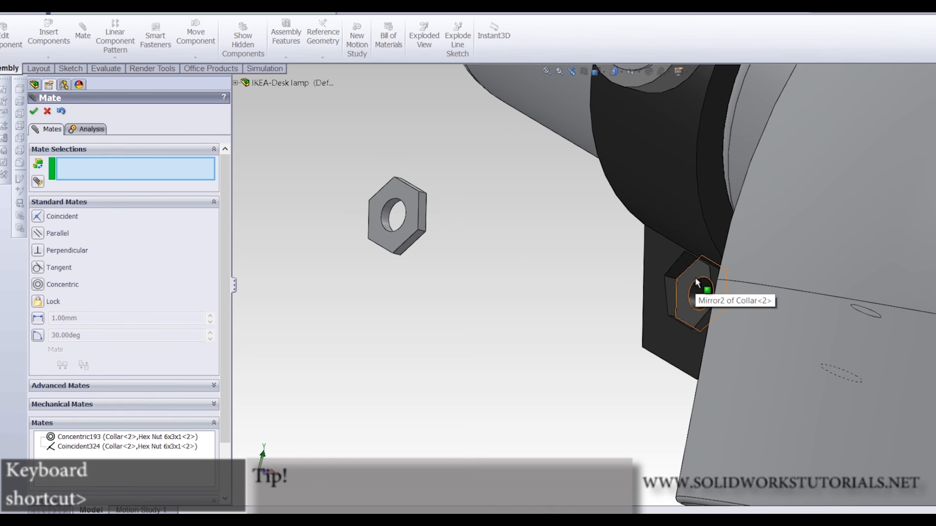
Mate the Hex Nut 6x3x1's flat face coincident with the floor of the Collar's hexagonal pocket
left_click(696, 281)
middle_click_drag(431, 215, 404, 271)
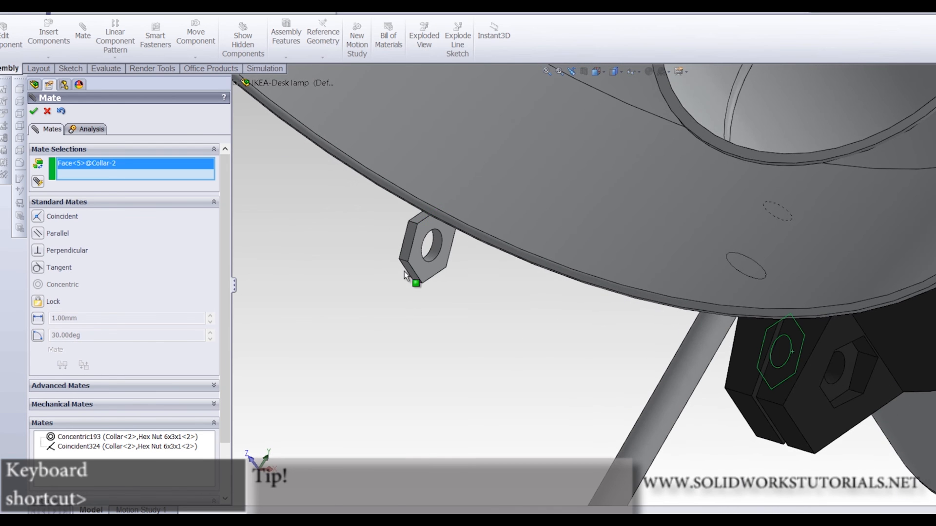
left_click(435, 272)
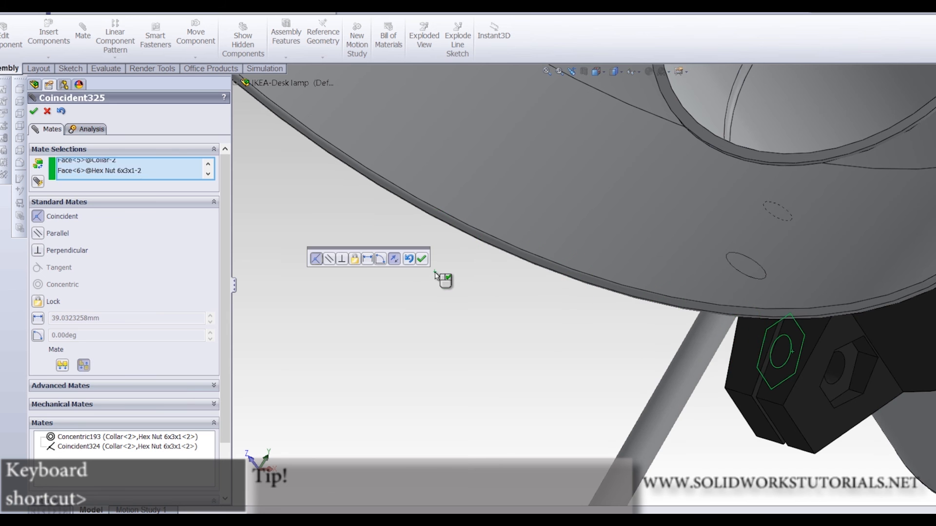
right_click(435, 272)
Mate the CB M3x10 screw's shank concentric with the Collar's clamping hole, flipping the mate alignment
scroll(434, 272, "up", 6)
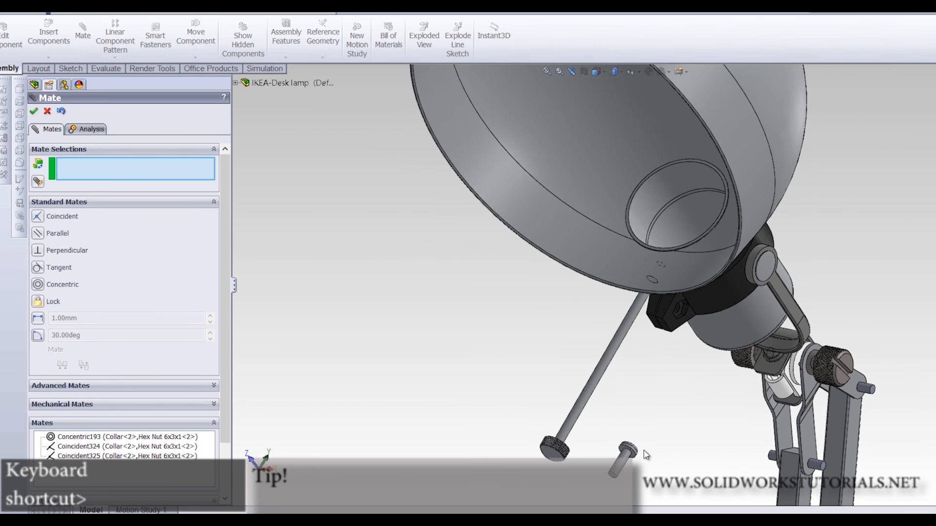
scroll(702, 312, "down", 10)
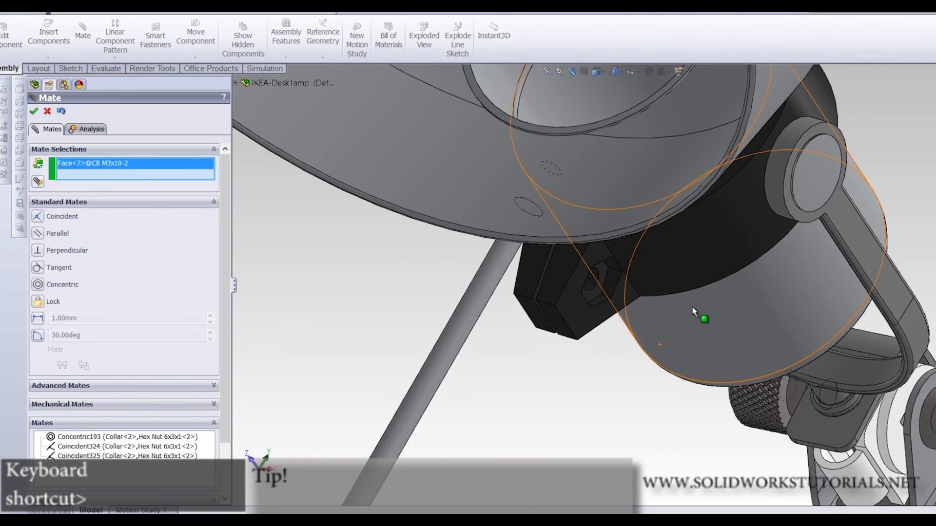
left_click(573, 279)
left_click(574, 278)
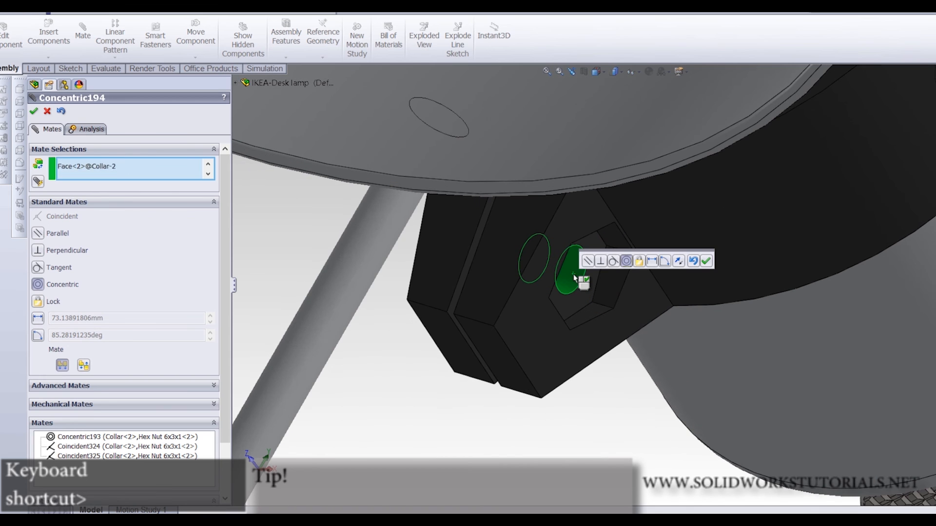
scroll(574, 278, "up", 6)
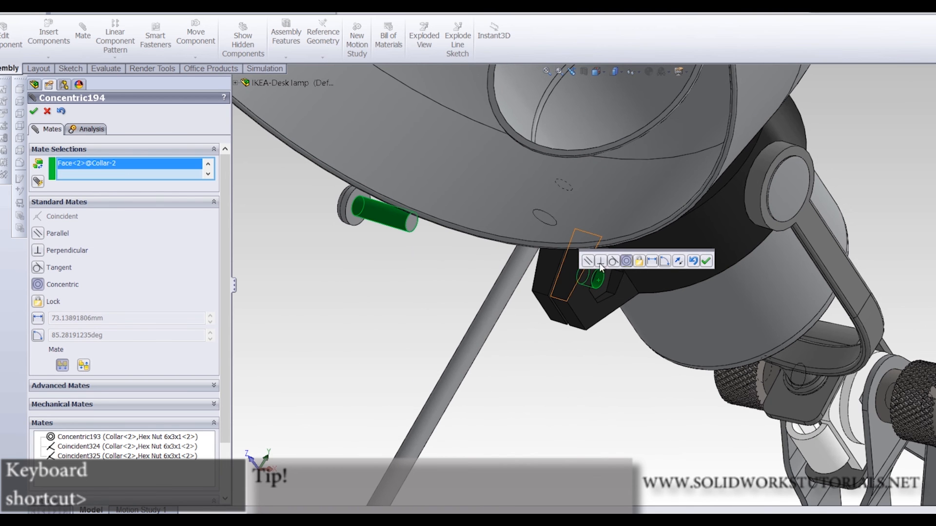
left_click(680, 262)
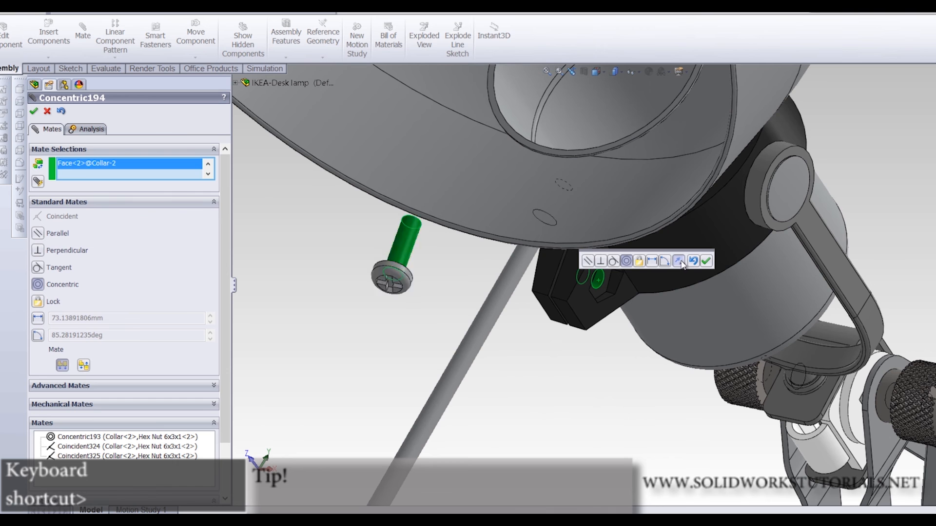
left_click(706, 262)
Mate the underside of the CB M3x10 screw head coincident with the recessed face around the Collar's hole, and close the Mate command
scroll(619, 278, "down", 5)
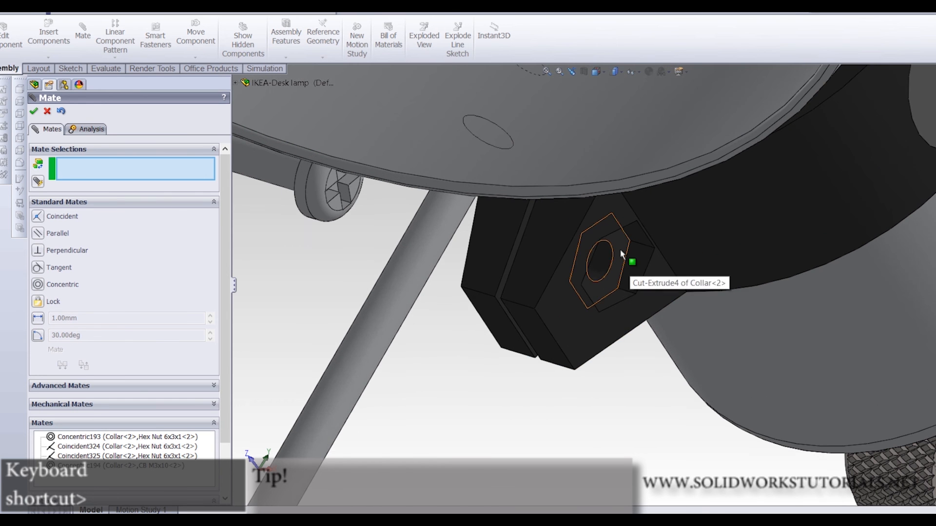
left_click(621, 255)
scroll(540, 309, "up", 8)
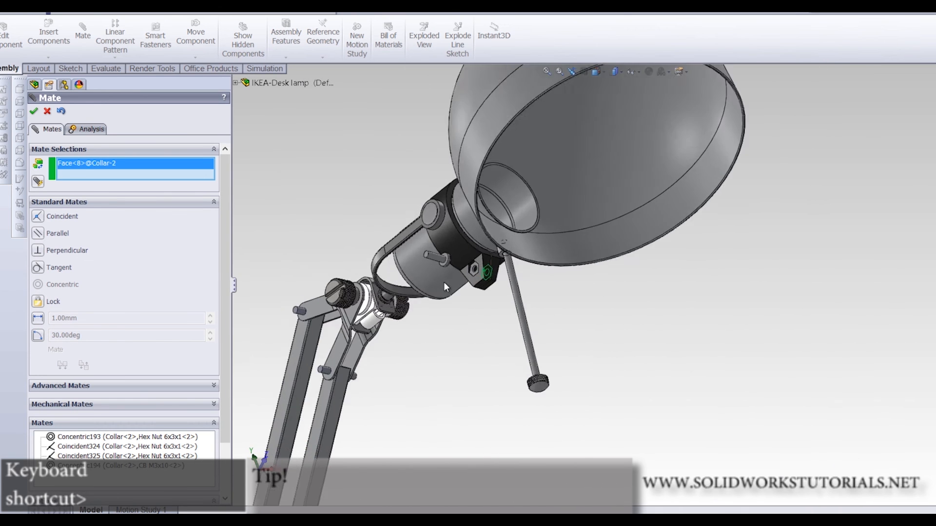
scroll(437, 282, "down", 6)
left_click(569, 259)
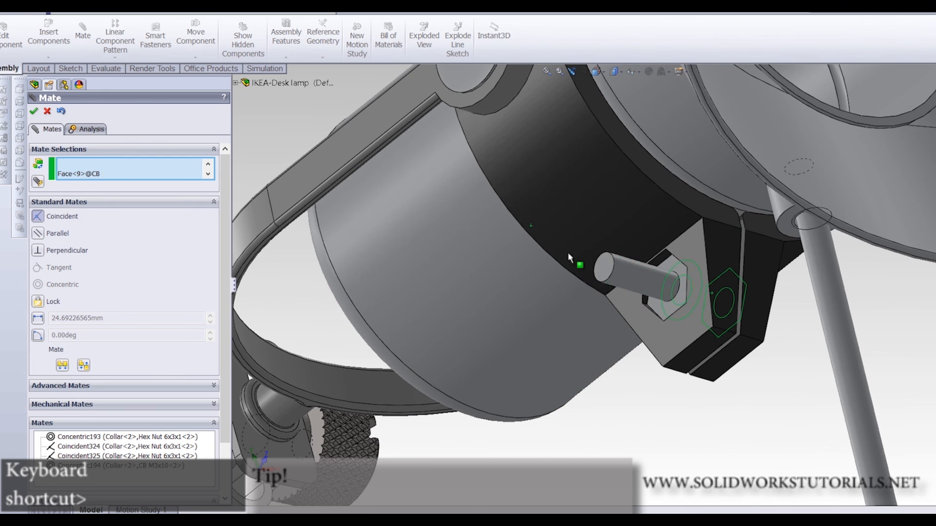
middle_click_drag(841, 357, 778, 313)
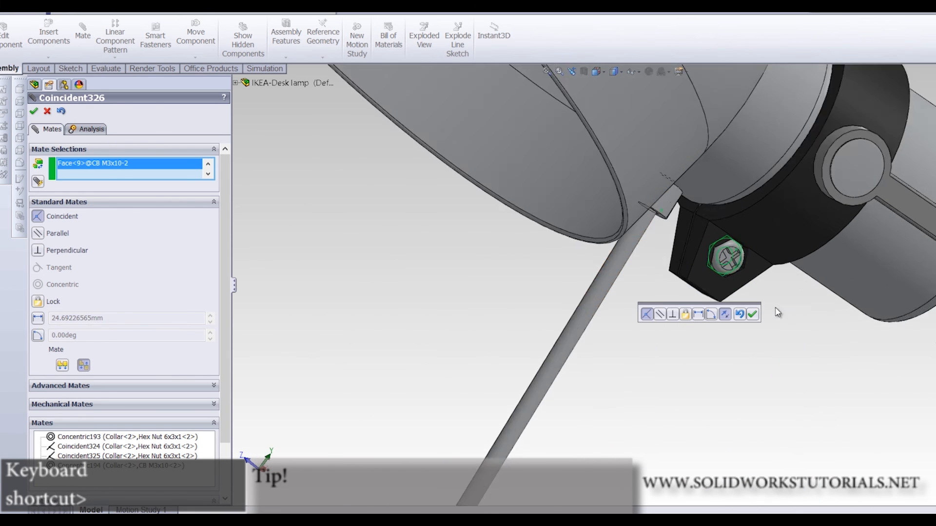
scroll(778, 312, "down", 3)
left_click(750, 314)
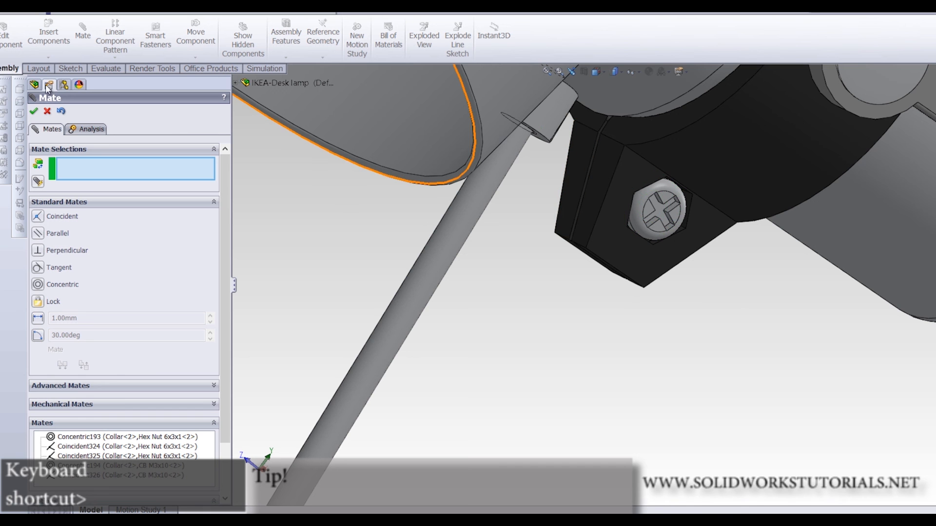
left_click(34, 111)
Copy the domed Hex Nut 2 from the A-Joint screw into the free space beside the springs' lower pin
scroll(545, 276, "up", 5)
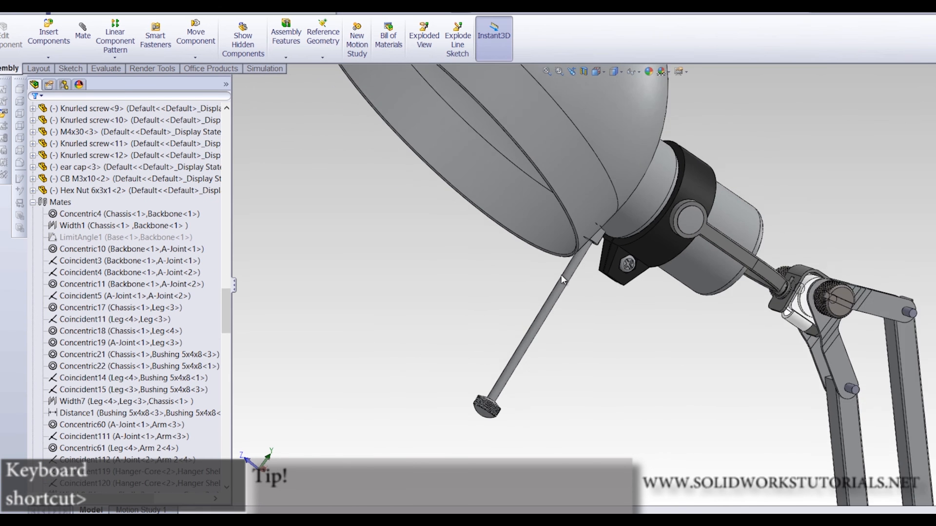
mouse_move(627, 275)
middle_mouse_down()
mouse_move(618, 336)
mouse_move(560, 299)
mouse_move(656, 250)
mouse_move(622, 271)
middle_mouse_up()
scroll(619, 275, "down", 10)
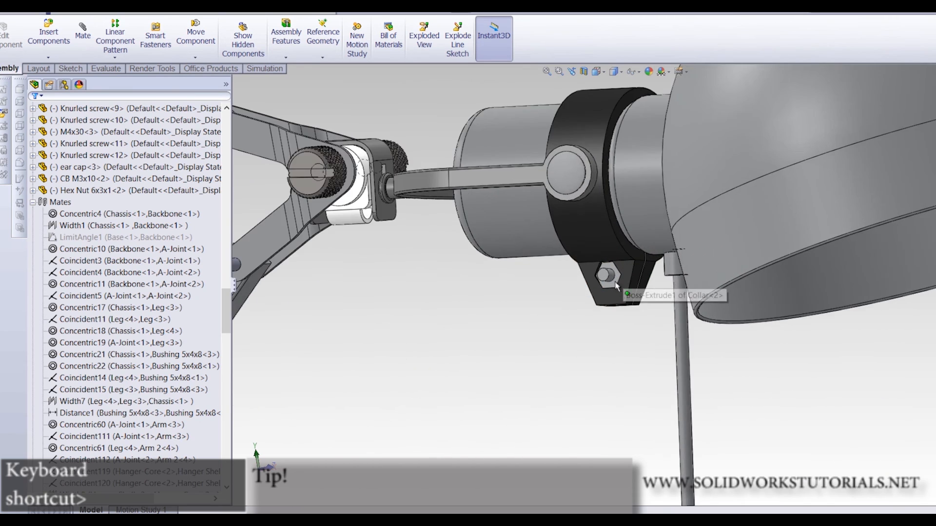
scroll(612, 288, "up", 8)
middle_click_drag(606, 282, 688, 309)
scroll(691, 309, "up", 5)
middle_click_drag(704, 374, 735, 342)
scroll(722, 425, "down", 10)
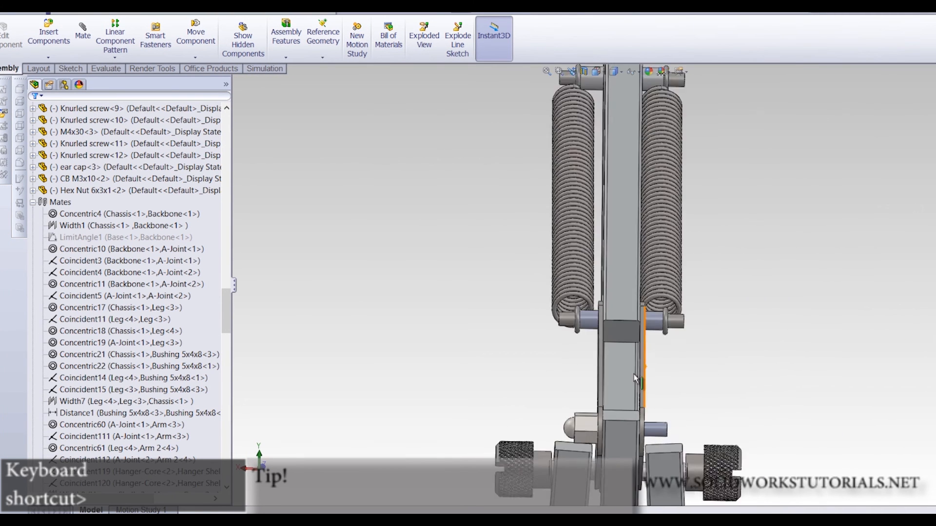
left_click_drag(572, 434, 472, 322, "ctrl")
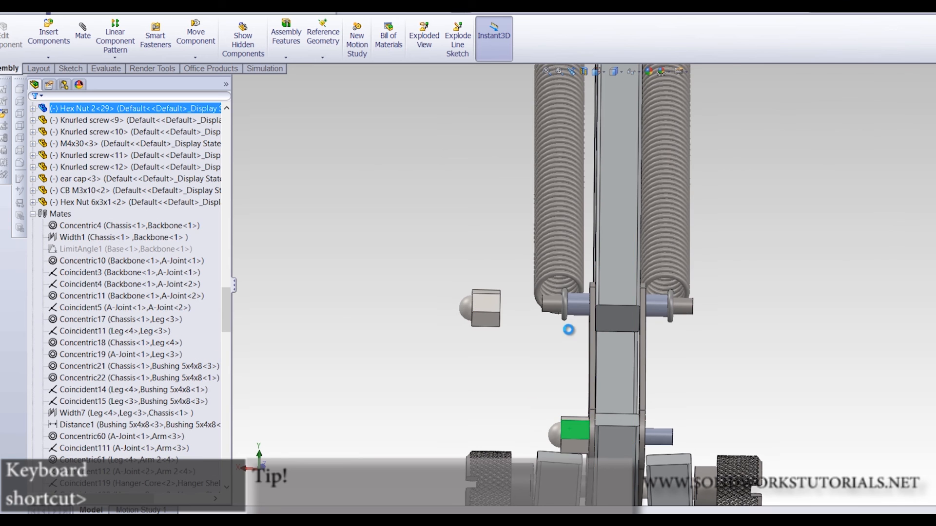
Place another copy of the domed Hex Nut 2 in the free space beside the springs' upper pin
scroll(520, 376, "up", 4)
scroll(572, 277, "down", 4)
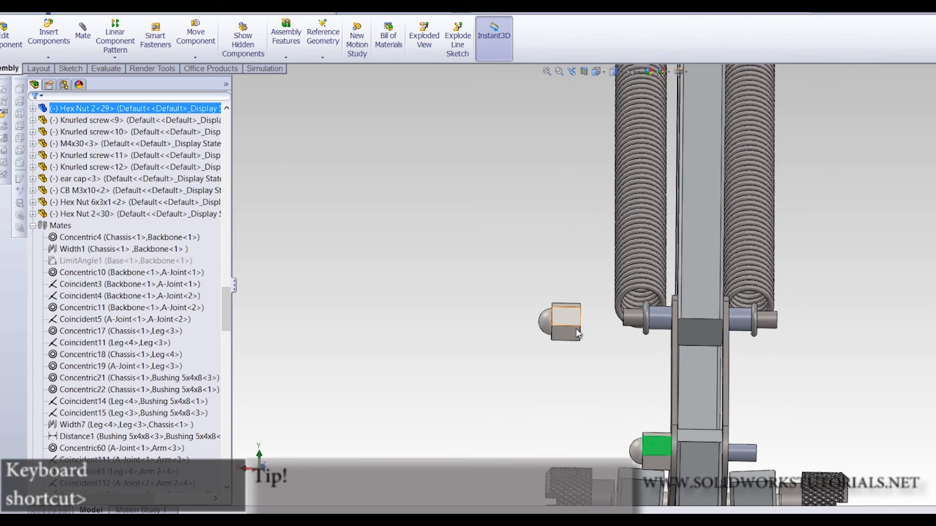
scroll(574, 326, "up", 4)
scroll(644, 190, "down", 3)
left_click_drag(534, 460, 544, 161, "ctrl")
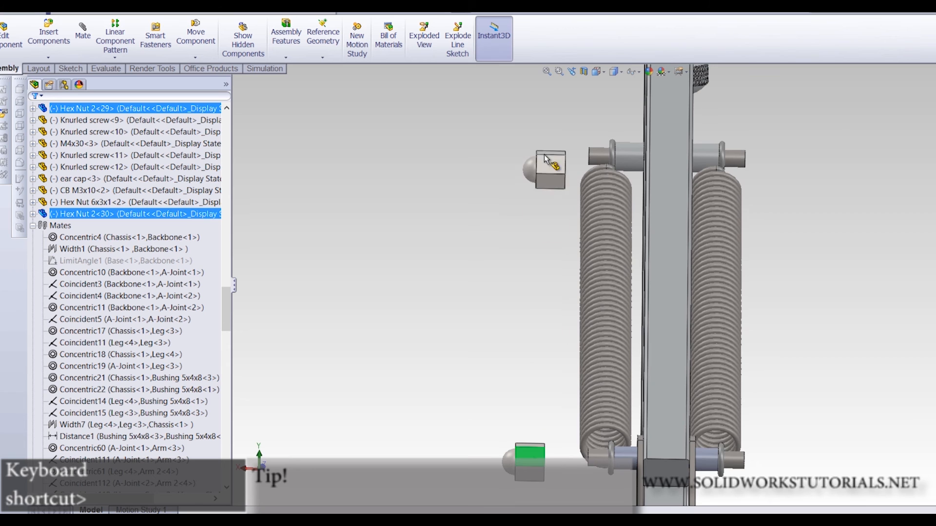
scroll(538, 288, "up", 4)
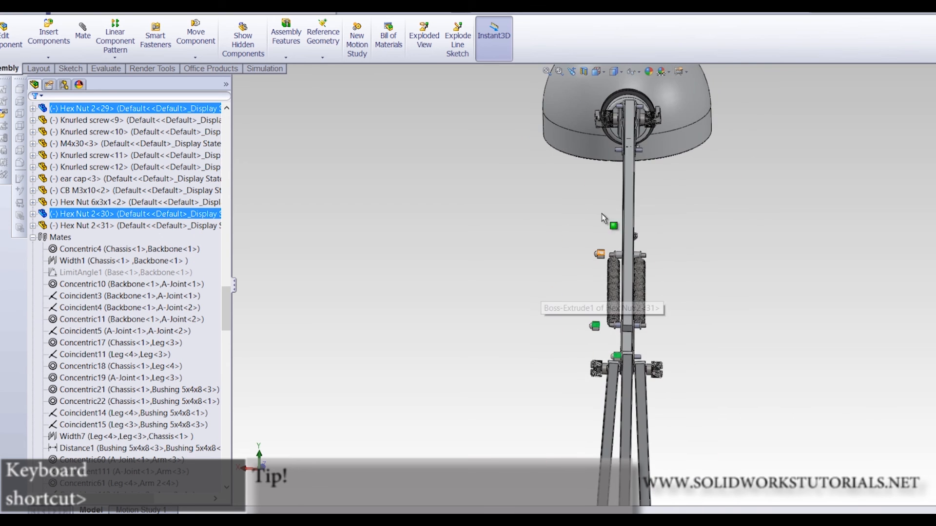
scroll(595, 224, "down", 3)
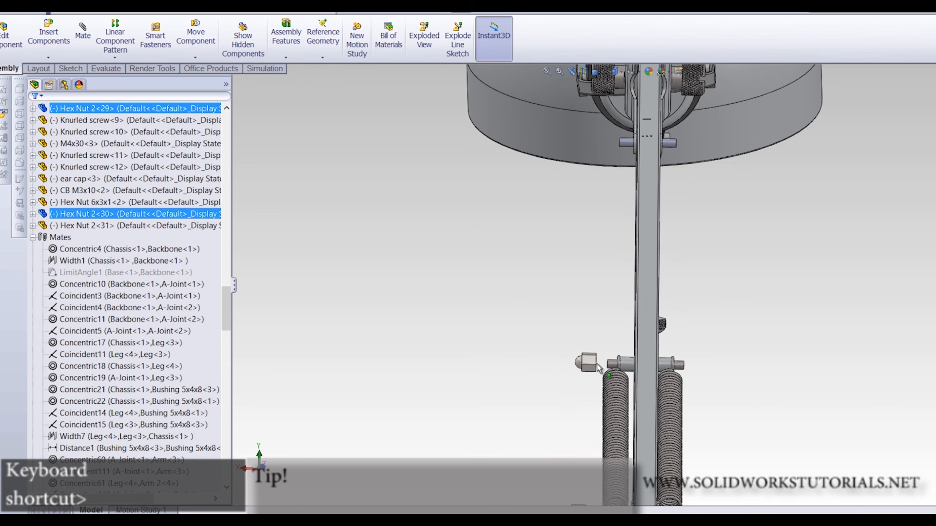
Place two more copies of the domed Hex Nut 2 near the lower and upper screws behind the lamp head, and clear the selection
left_click_drag(591, 363, 616, 171, "ctrl")
scroll(615, 172, "up", 3)
scroll(610, 342, "down", 5)
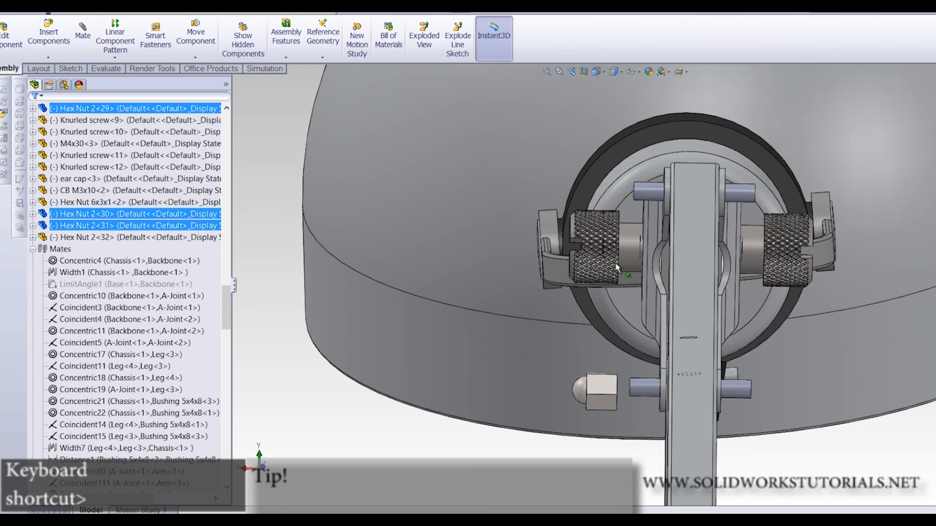
left_click_drag(601, 385, 603, 176, "ctrl")
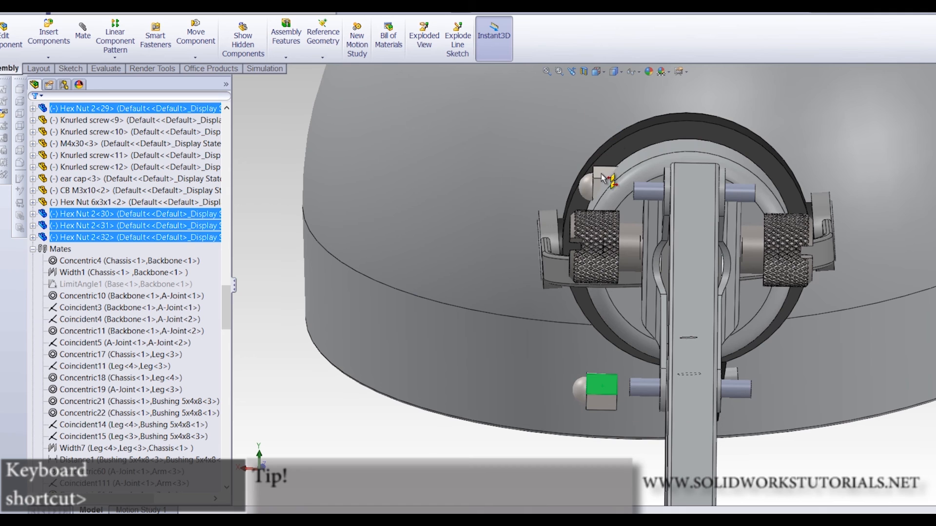
left_click_drag(526, 132, 526, 133, "ctrl")
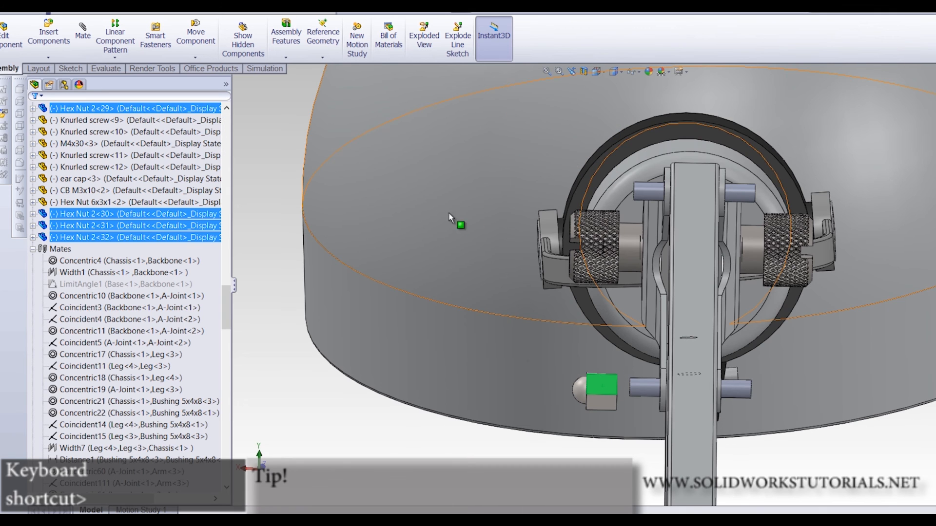
left_click_drag(568, 210, 510, 185, "ctrl")
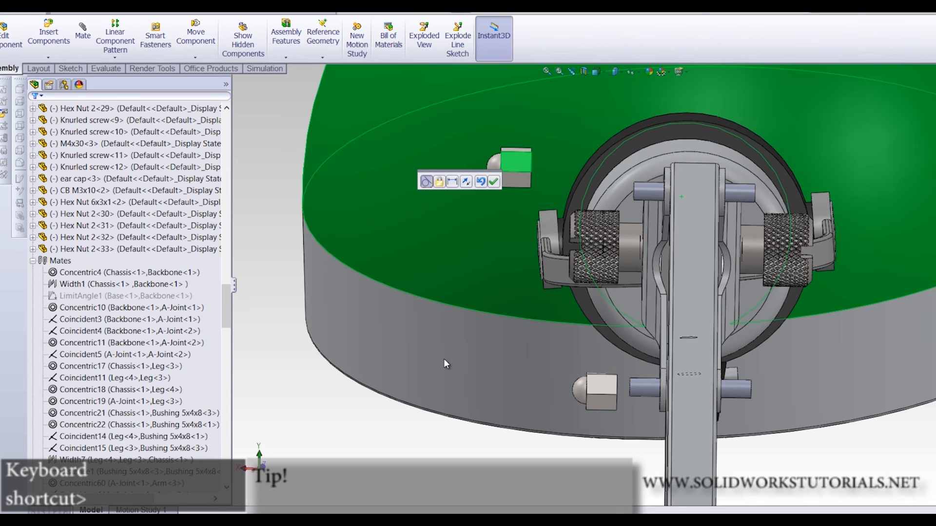
left_click(387, 420)
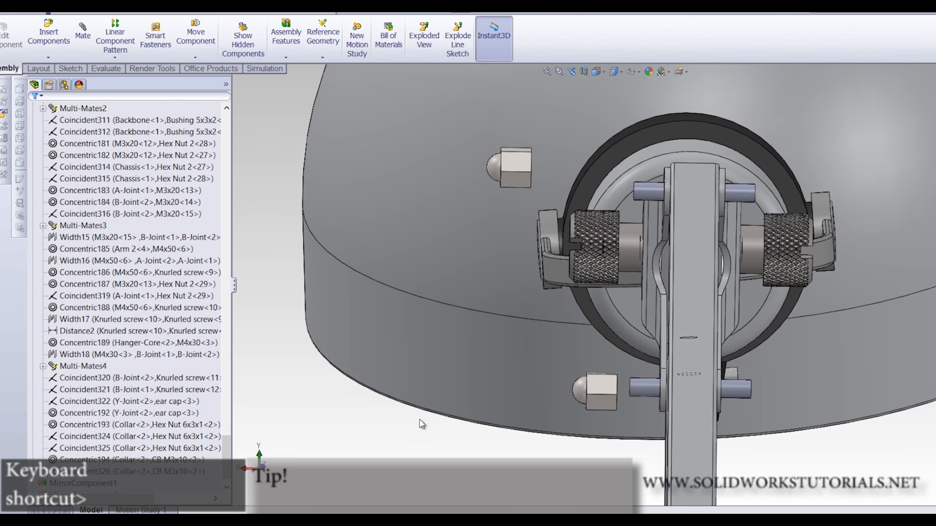
Mate the bore of the upper domed Hex Nut 2 concentric with the upper M3x20 screw behind the lamp head
scroll(533, 186, "down", 1)
middle_click_drag(535, 191, 515, 175)
left_click(81, 34)
scroll(542, 184, "down", 1)
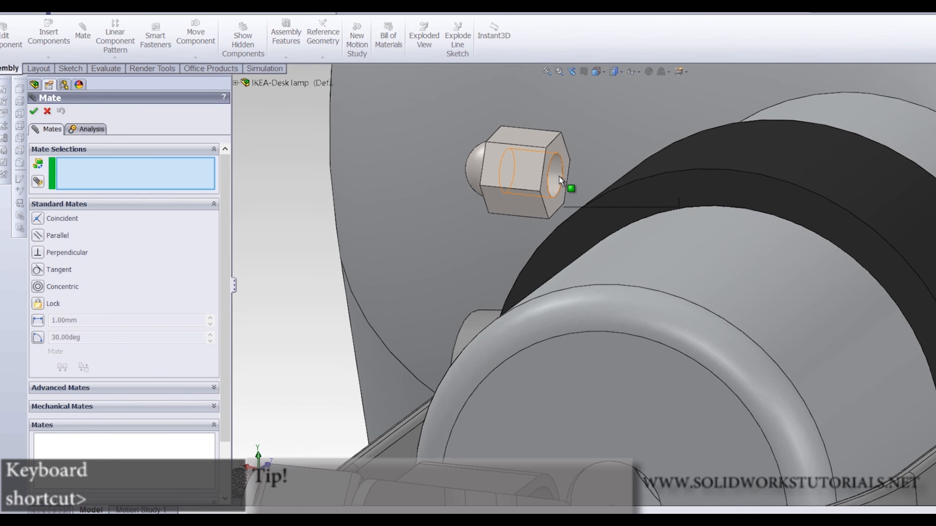
left_click(560, 182)
scroll(552, 218, "up", 2)
scroll(504, 361, "down", 3)
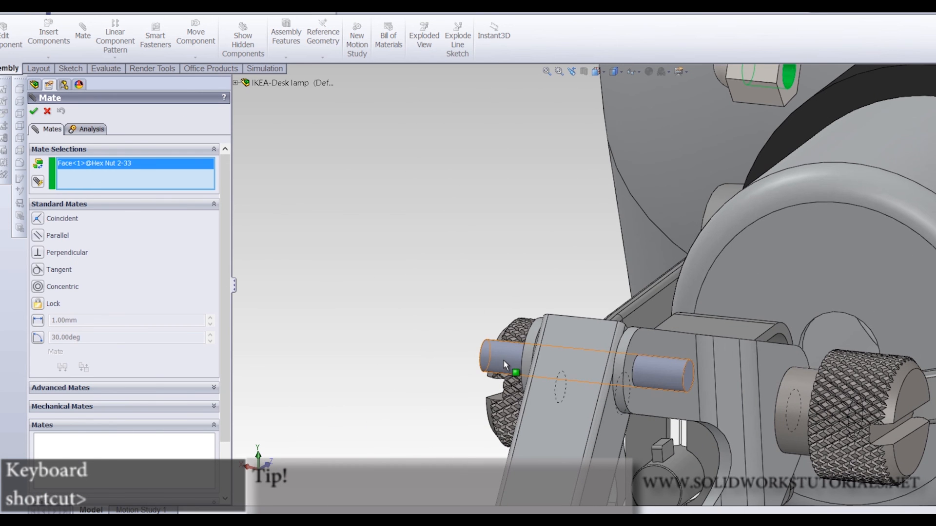
left_click(504, 361)
key("Return")
Mate the bore edge of a free domed Hex Nut 2 concentric with the lower M3x20 screw behind the lamp head
scroll(504, 361, "up", 2)
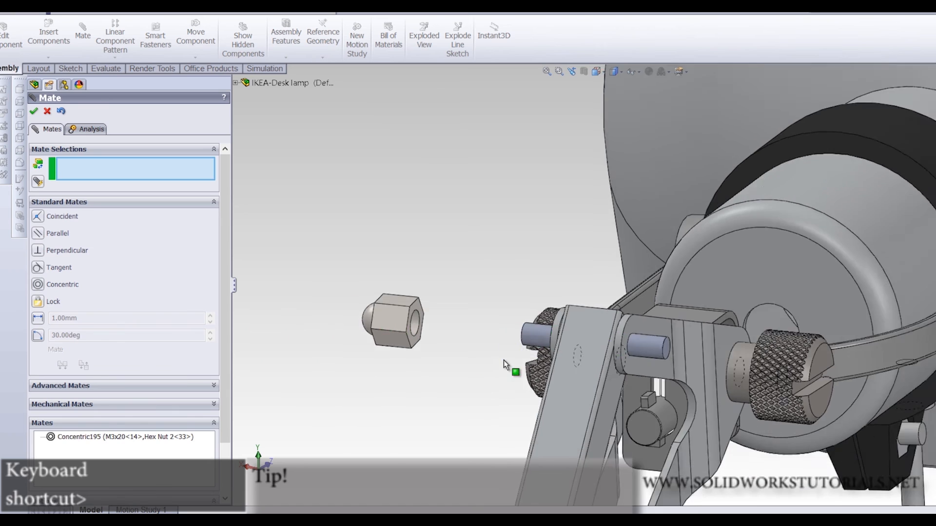
scroll(504, 361, "up", 5)
scroll(564, 387, "down", 6)
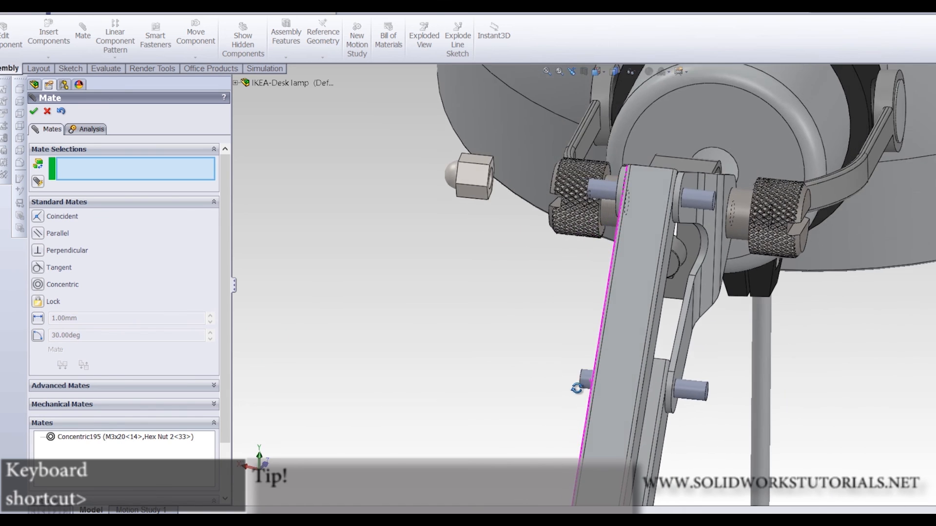
middle_click_drag(594, 395, 553, 344)
scroll(658, 418, "up", 4)
scroll(711, 371, "down", 10)
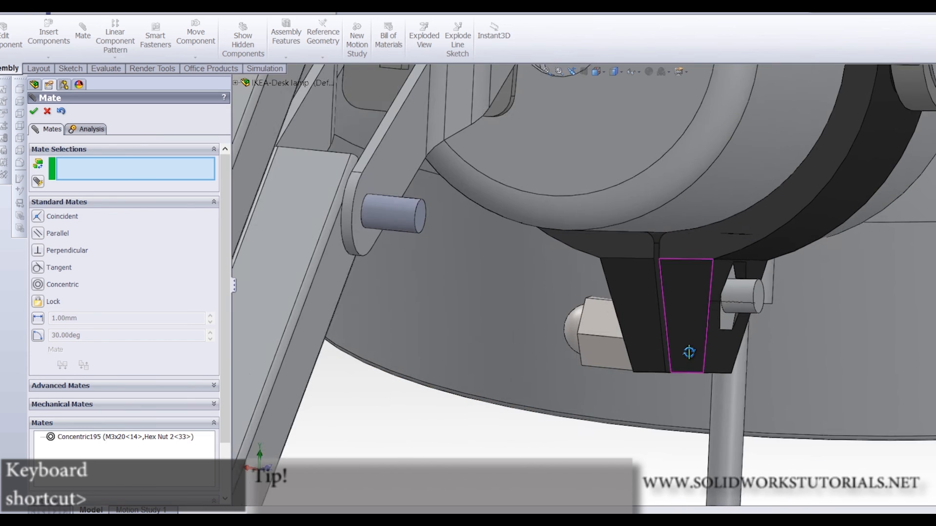
scroll(667, 323, "down", 6)
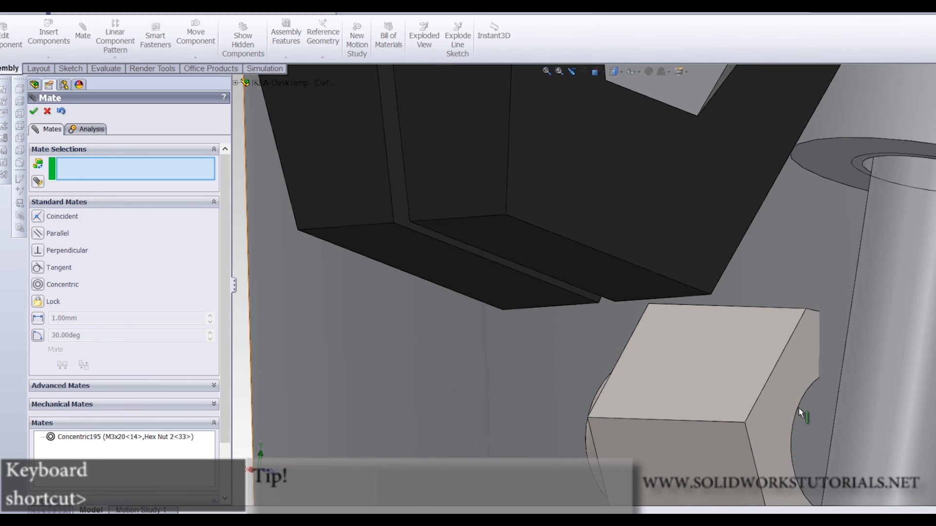
left_click(799, 412)
scroll(626, 391, "up", 10)
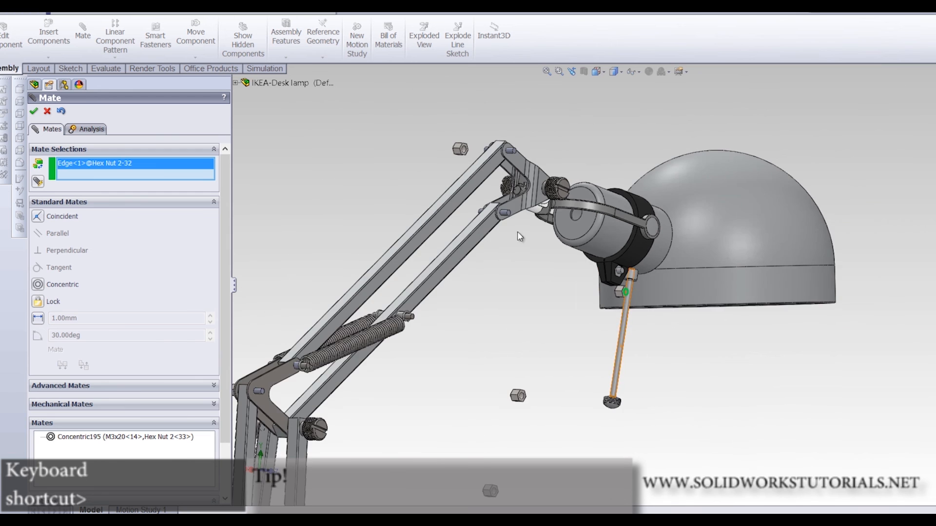
scroll(497, 217, "down", 6)
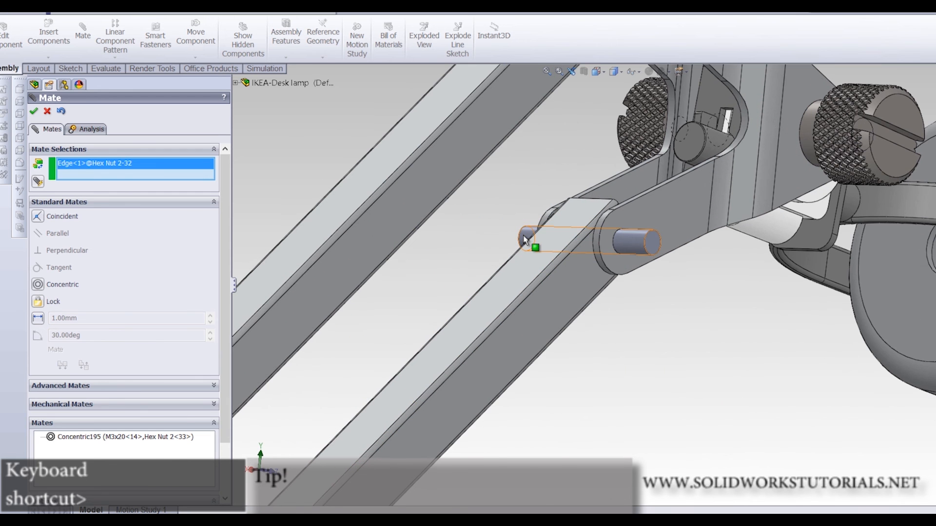
left_click(525, 239)
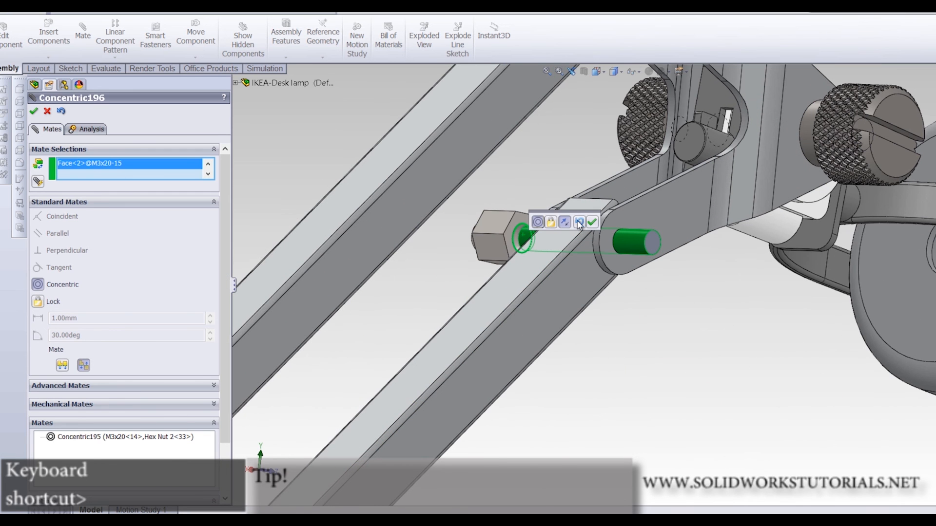
left_click(591, 223)
Mate the bore of another free domed Hex Nut 2 concentric with the M3x27 pin at the springs' upper end
scroll(593, 234, "up", 5)
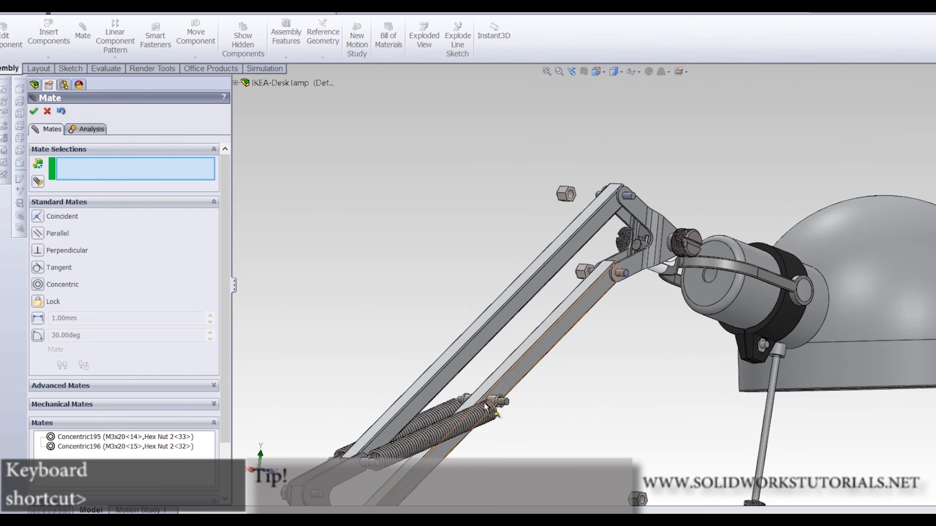
scroll(581, 409, "down", 6)
scroll(581, 408, "up", 5)
scroll(663, 364, "down", 8)
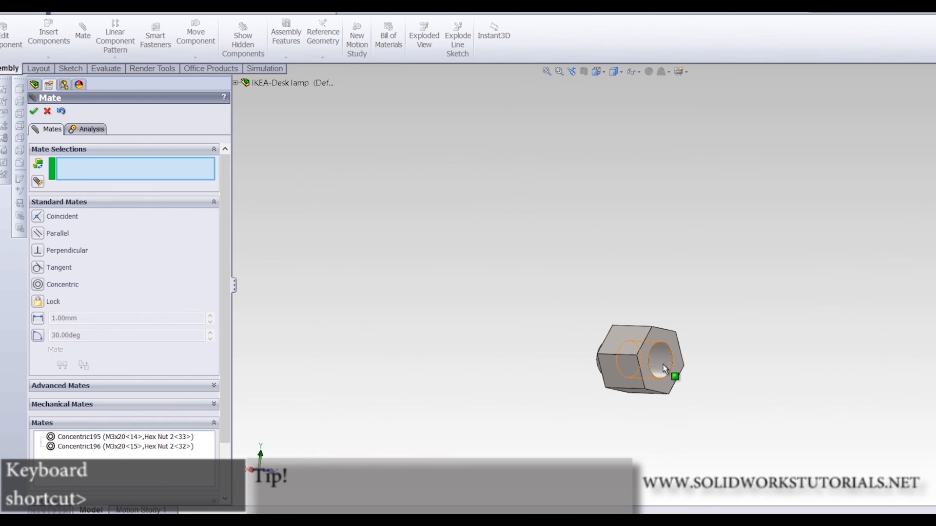
left_click(663, 364)
scroll(663, 363, "up", 4)
scroll(560, 242, "down", 7)
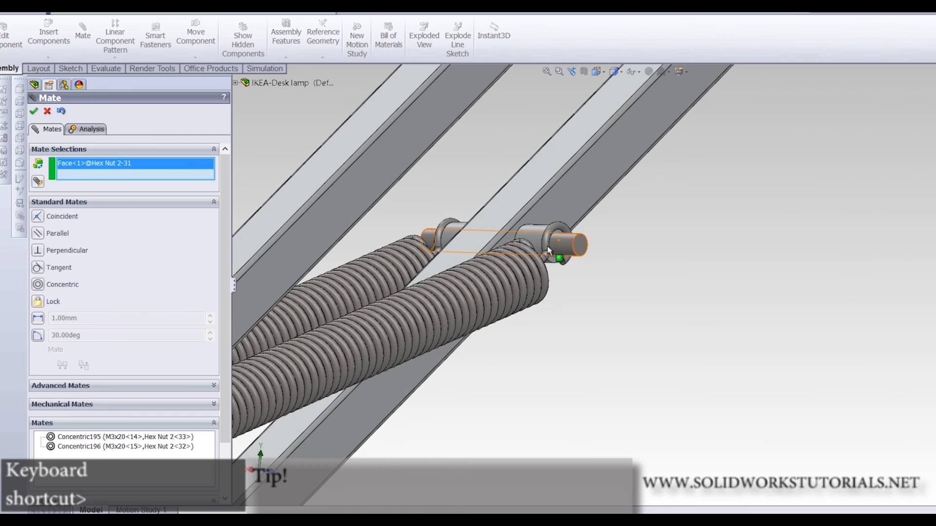
left_click(560, 242)
key("Return")
Mate the bore of the remaining free domed Hex Nut 2 concentric with the M3x27 pin at the springs' lower end
scroll(560, 242, "up", 6)
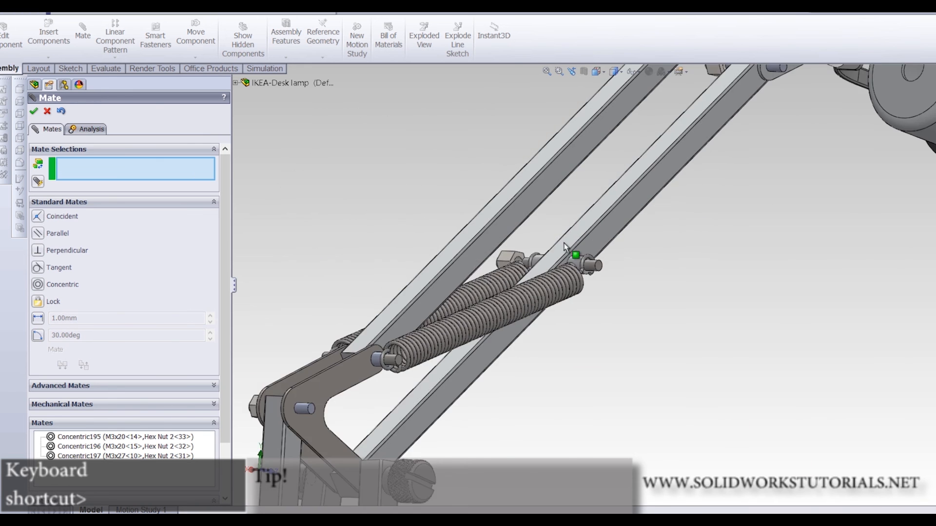
scroll(689, 469, "down", 6)
left_click(648, 259)
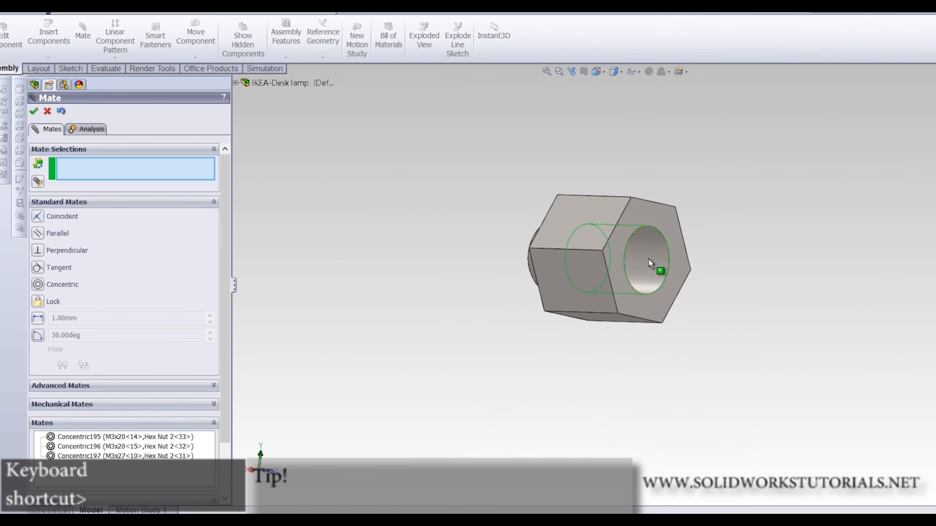
scroll(642, 270, "up", 3)
scroll(610, 262, "down", 8)
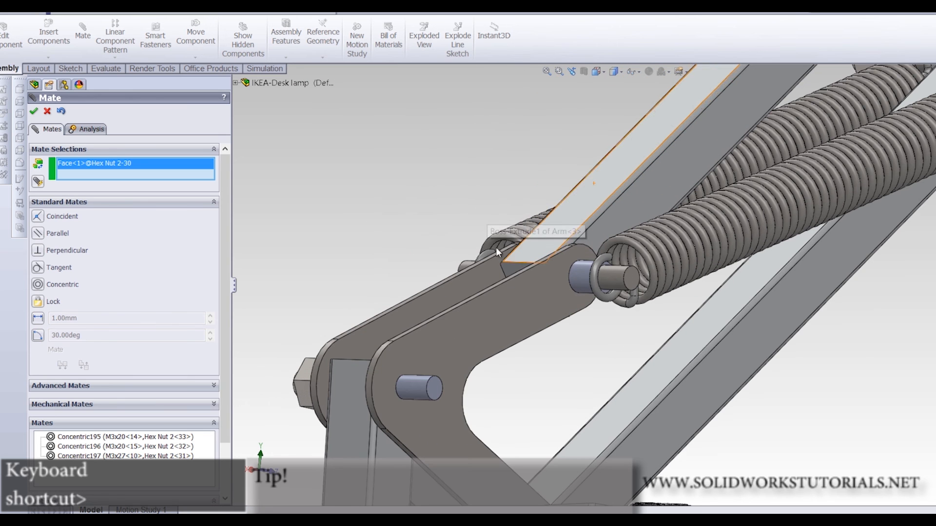
left_click(610, 285)
key("Return")
Add a 1 mm distance mate between the lower spring pin nut's open face and the end face of the adjacent bushing
scroll(440, 267, "down", 3)
middle_click_drag(440, 267, 502, 287)
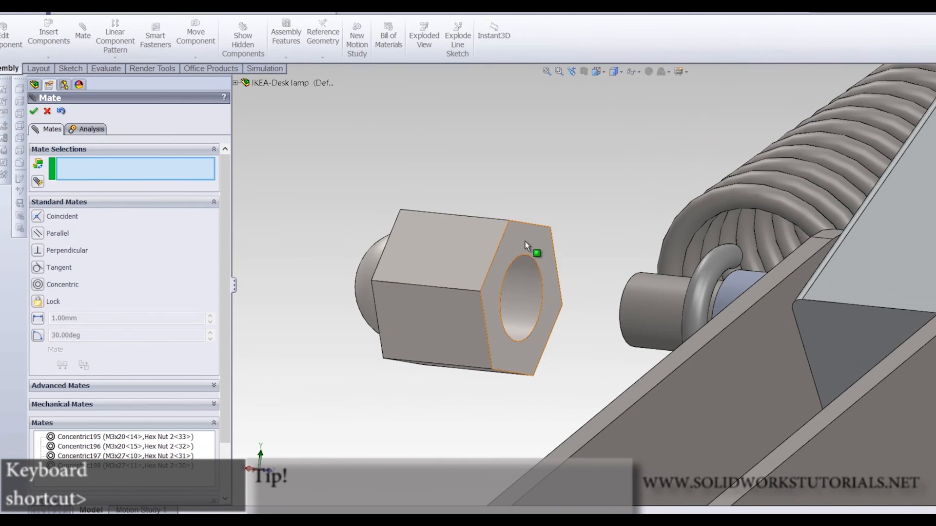
left_click(534, 258)
middle_click_drag(600, 297, 628, 296)
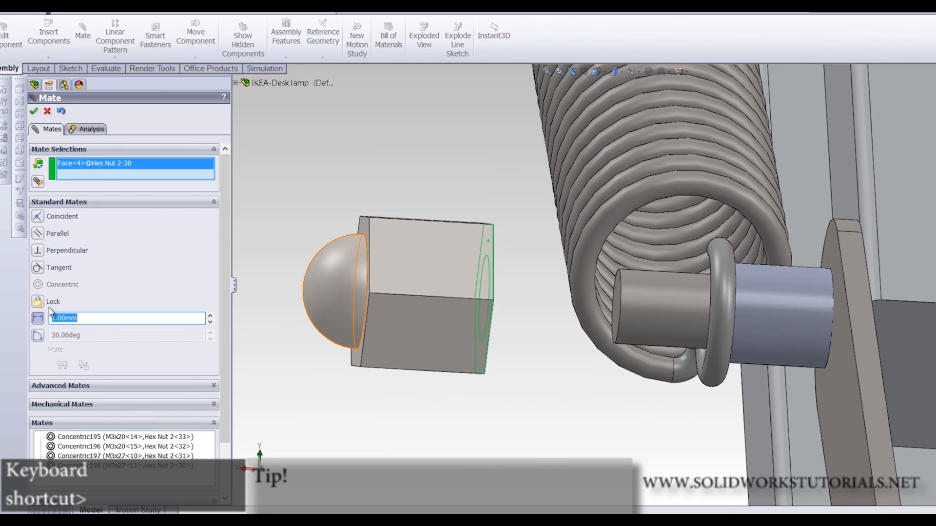
scroll(705, 340, "down", 5)
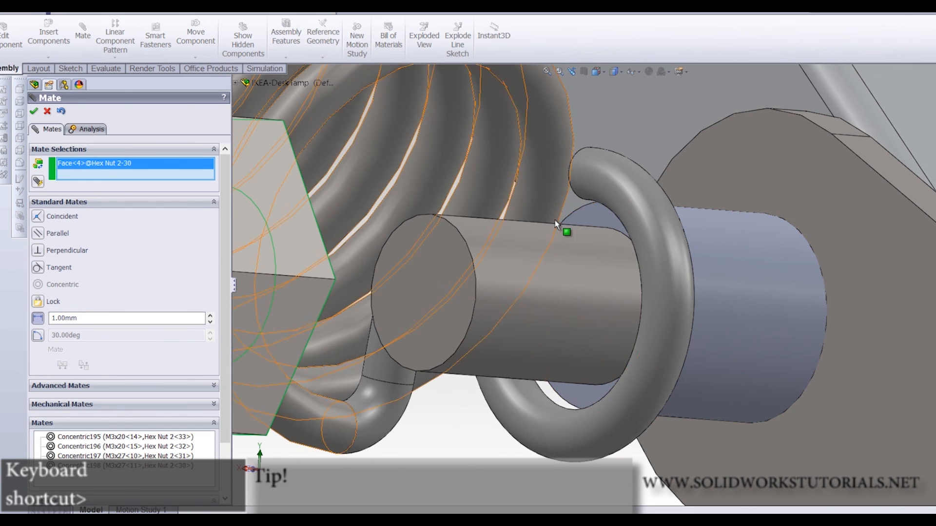
left_click(587, 222)
key("Return")
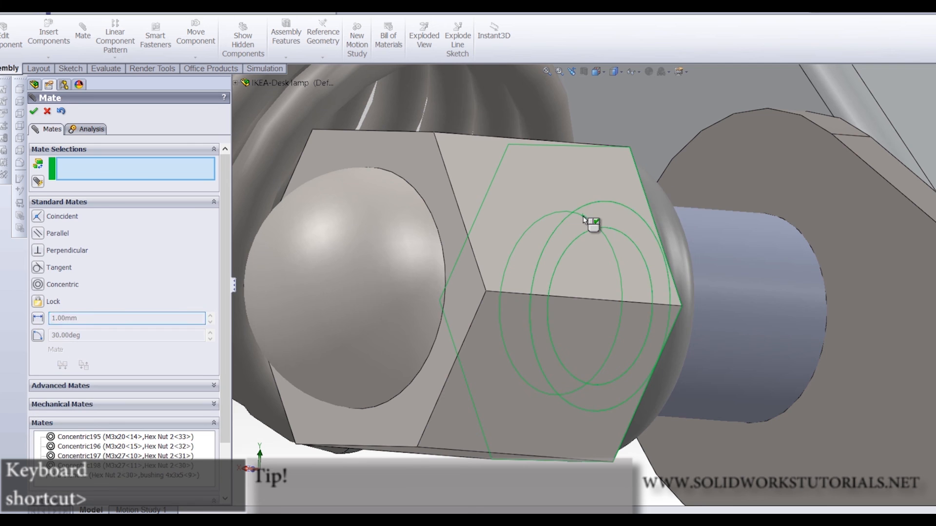
Add a 1 mm distance mate between the upper spring pin nut's open face and the end face of Bushing 5x3x5
scroll(596, 234, "up", 3)
scroll(599, 253, "up", 10)
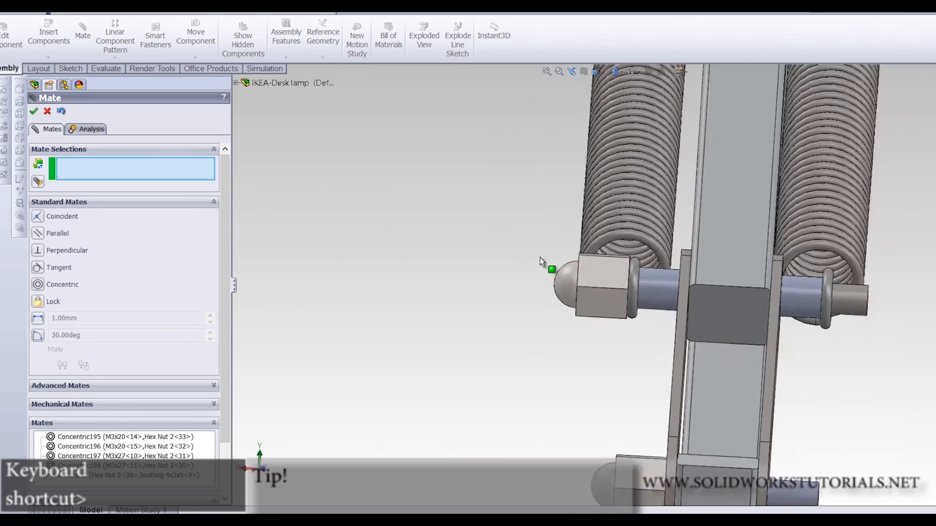
scroll(556, 251, "up", 3)
scroll(541, 371, "down", 8)
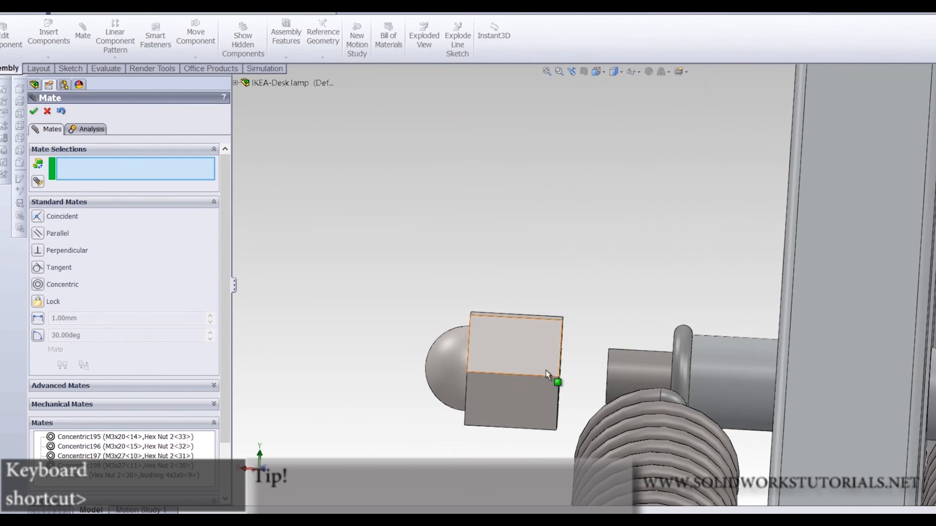
middle_click_drag(541, 371, 590, 317)
middle_click_drag(576, 319, 608, 341)
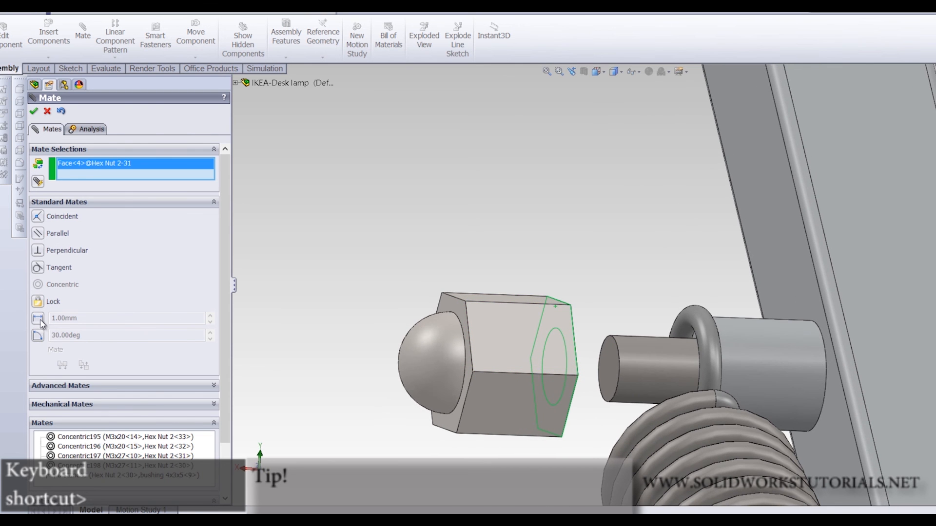
left_click(695, 360)
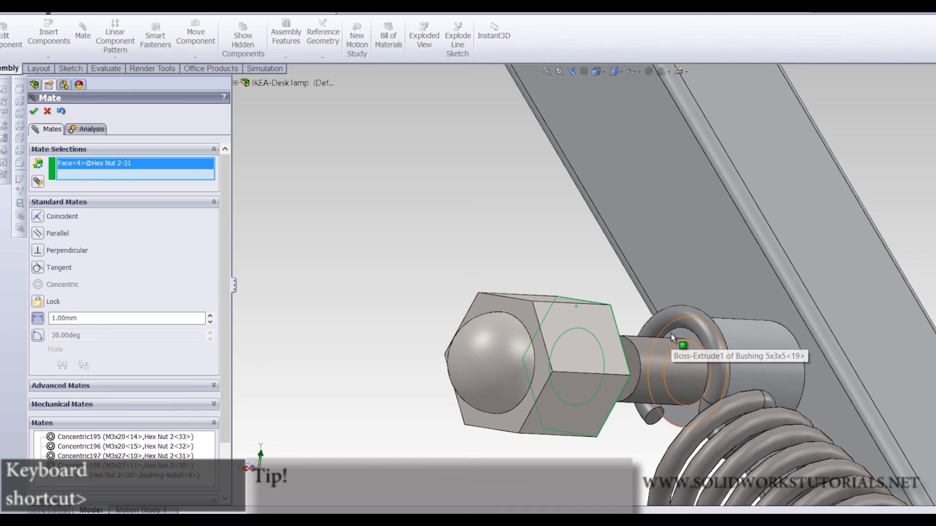
left_click(672, 338)
right_click(673, 336)
Mate the open face of the lower nut behind the lamp head coincident with the B-Joint's outer face
scroll(669, 338, "up", 5)
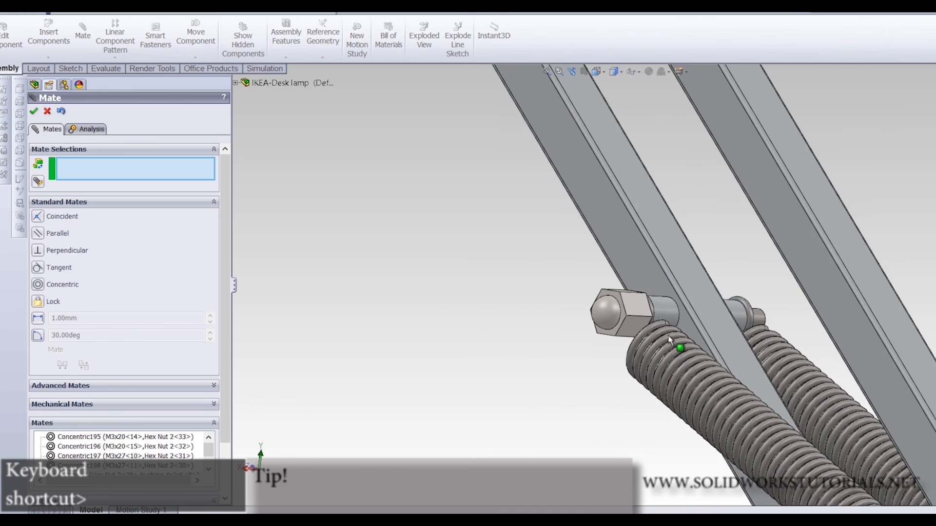
scroll(666, 340, "up", 7)
scroll(554, 149, "down", 7)
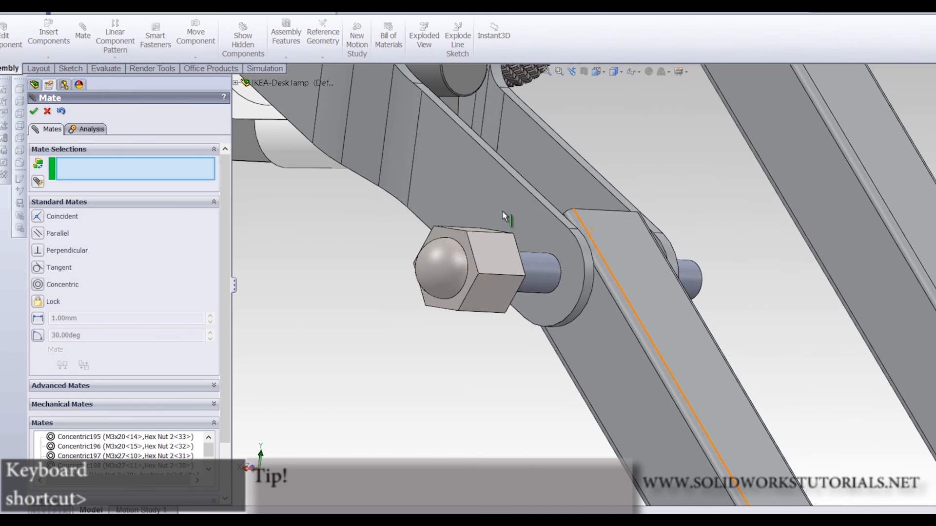
left_click(524, 231)
middle_click_drag(524, 231, 441, 250)
left_click(447, 239)
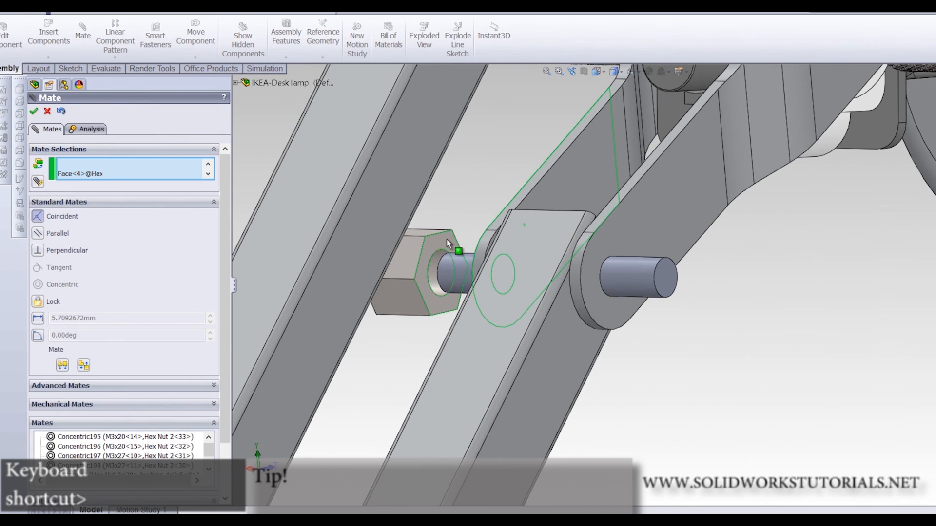
key("Return")
Mate the upper nut's open face coincident with the B-Joint's outer face and finish mating
scroll(447, 239, "up", 3)
scroll(447, 243, "up", 3)
middle_click_drag(448, 242, 445, 236)
scroll(479, 105, "down", 5)
left_click(473, 166)
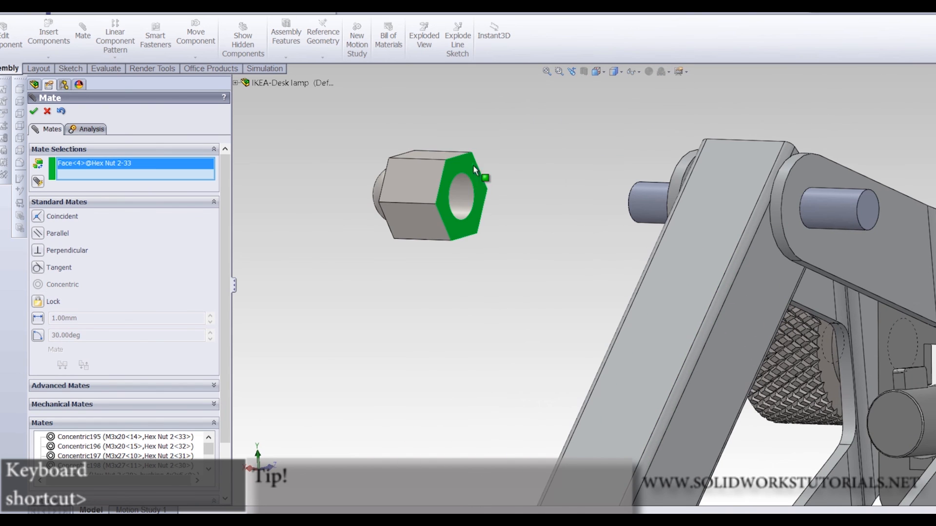
middle_click_drag(574, 197, 476, 158)
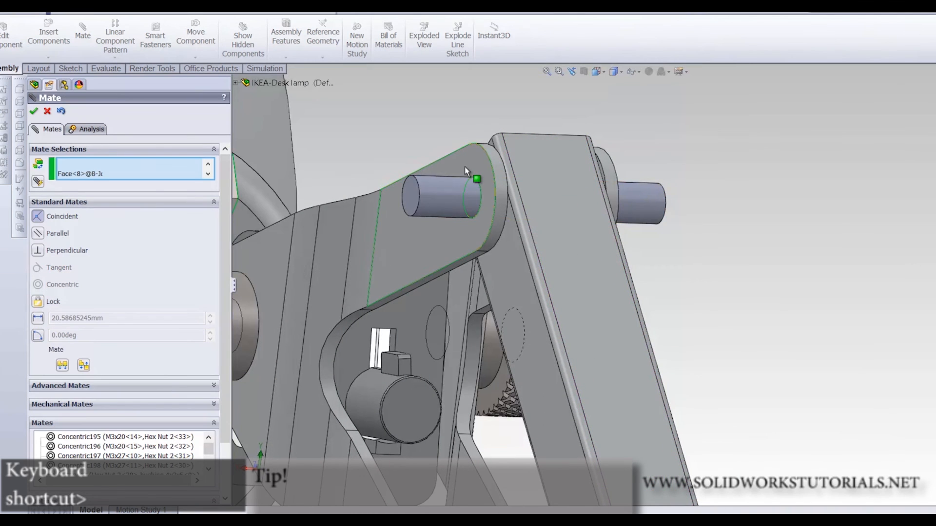
left_click(464, 167)
key("Return")
scroll(470, 184, "up", 10)
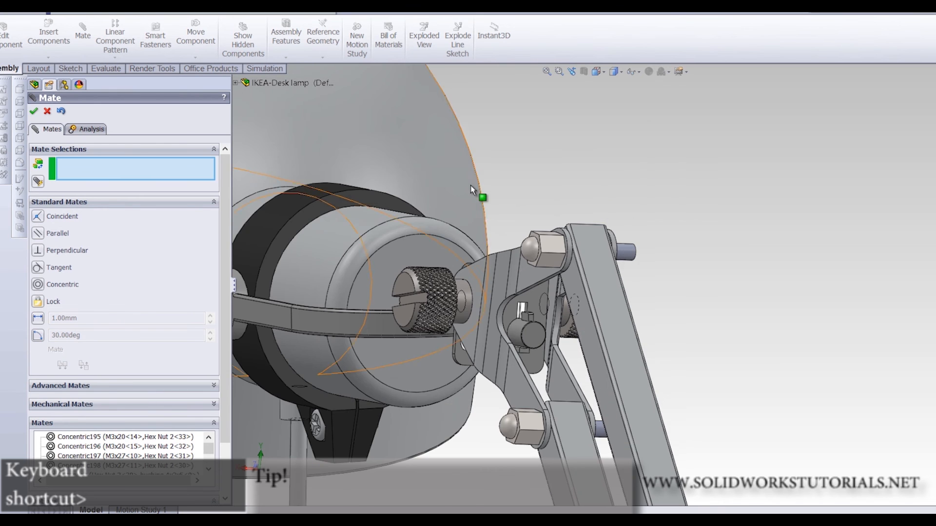
middle_click_drag(473, 195, 668, 378)
scroll(751, 351, "up", 8)
scroll(675, 351, "down", 8)
key("Escape")
Copy the domed Hex Nut 2 from the A-Joint screw into the free space on the opposite side of the arm
scroll(769, 339, "down", 2)
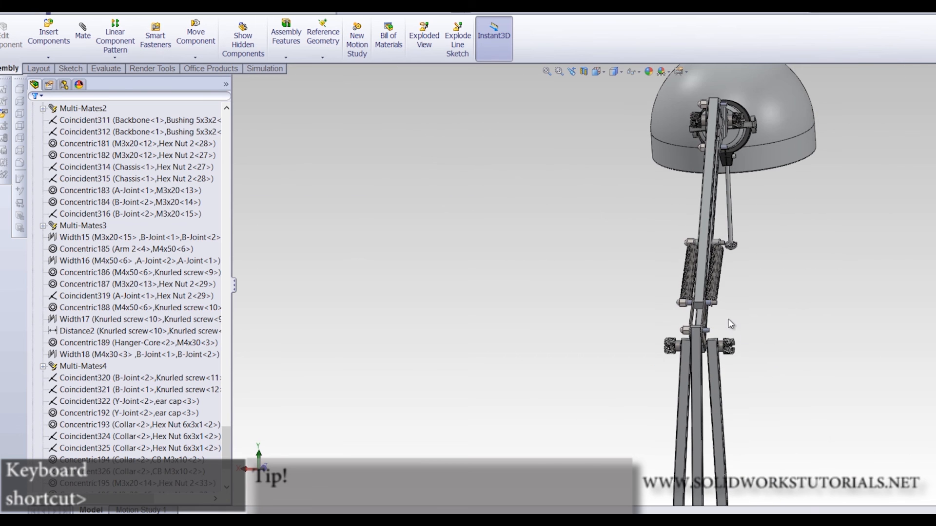
scroll(731, 293, "down", 3)
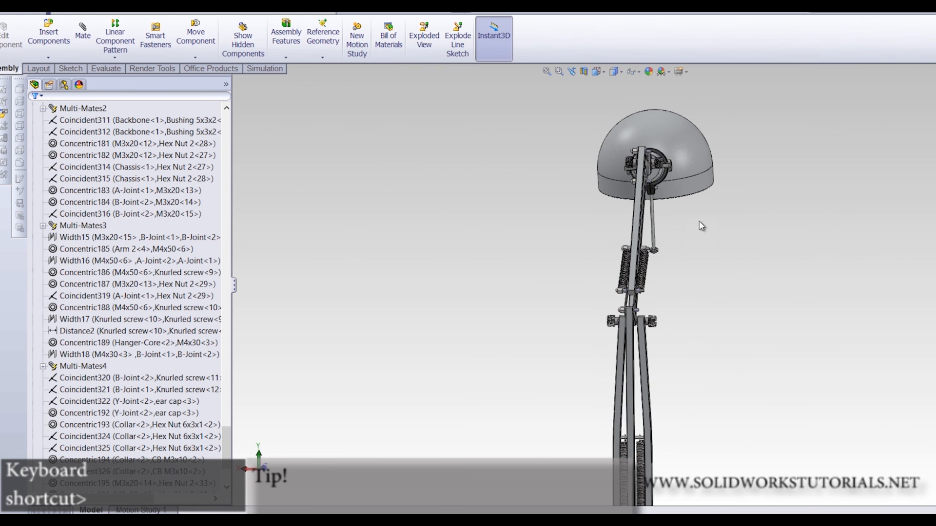
scroll(633, 254, "up", 6)
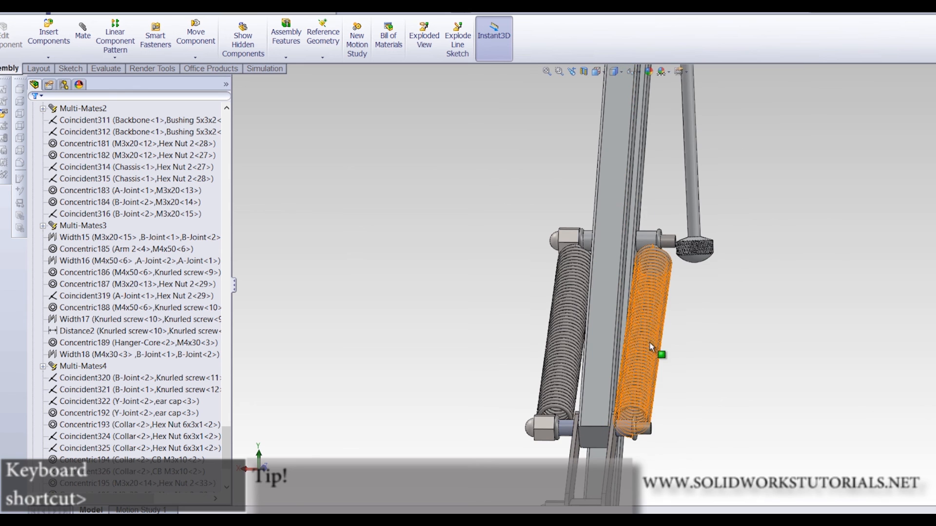
scroll(650, 347, "down", 2)
scroll(629, 427, "up", 3)
middle_click_drag(623, 430, 642, 410)
left_click_drag(522, 432, 721, 365, "ctrl")
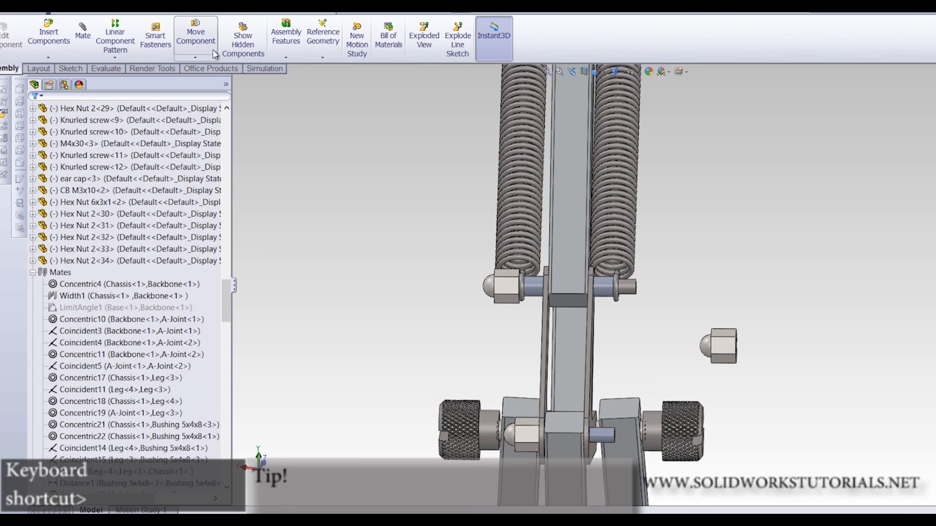
Rotate the new Hex Nut 2 so its bore faces the arm, and place a copy of it beside the springs' lower pin
left_click(227, 83)
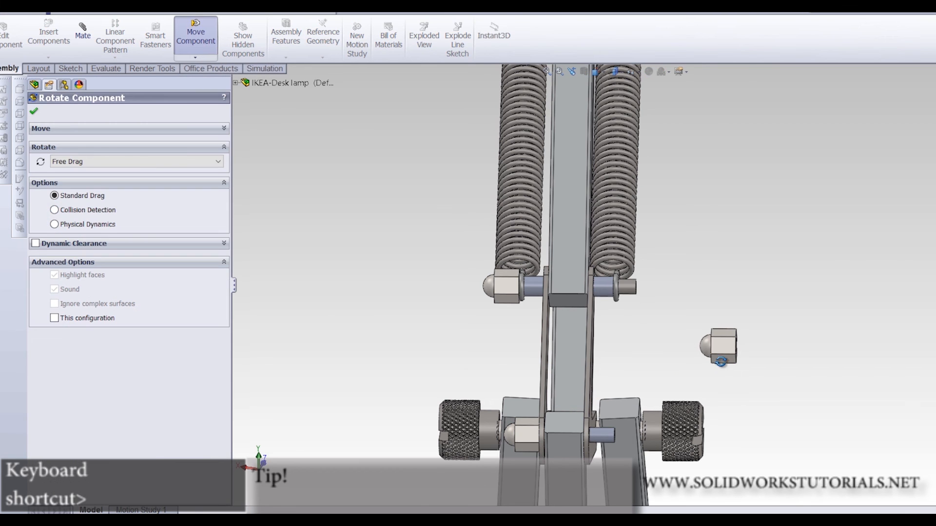
left_click_drag(891, 356, 841, 250)
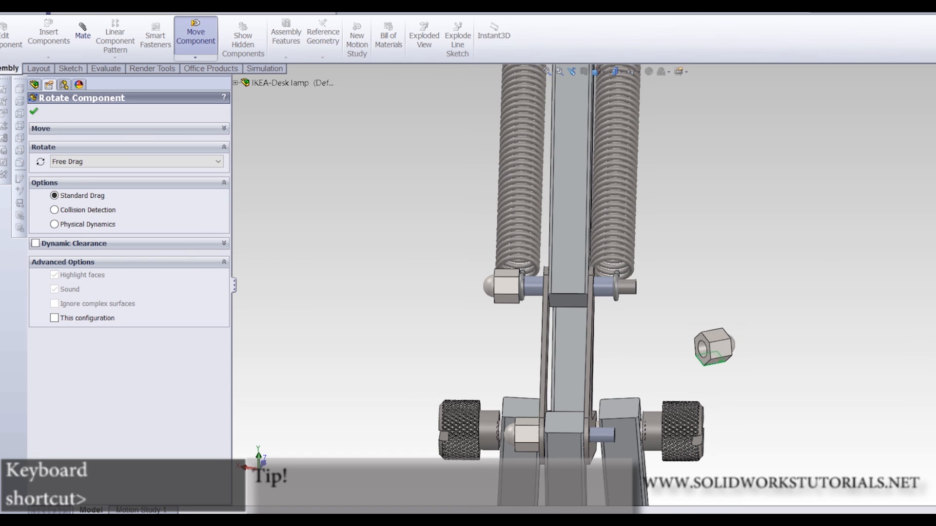
key("Escape")
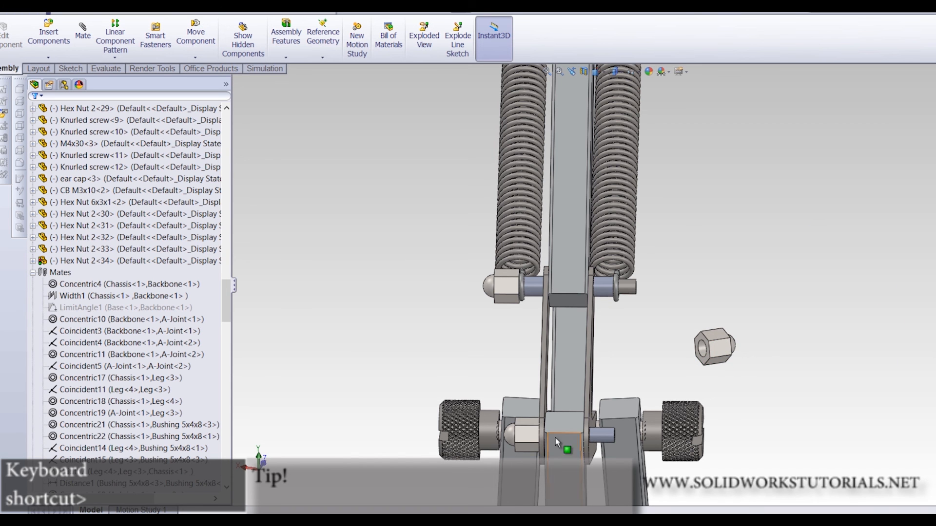
left_click_drag(715, 347, 683, 286, "ctrl")
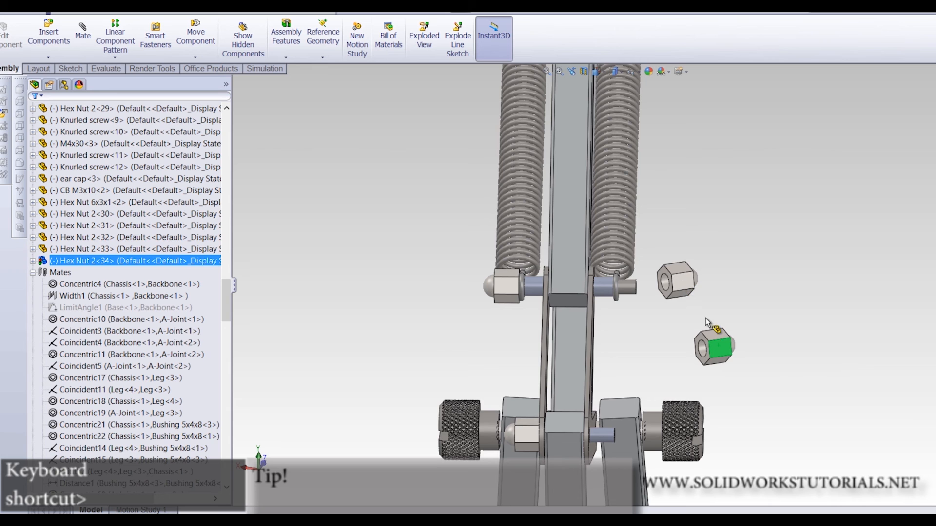
Copy the Hex Nut 2 from the springs' lower pin into the free space beside their upper pin
scroll(695, 209, "up", 3)
scroll(694, 174, "down", 3)
left_click_drag(602, 382, 625, 142, "ctrl")
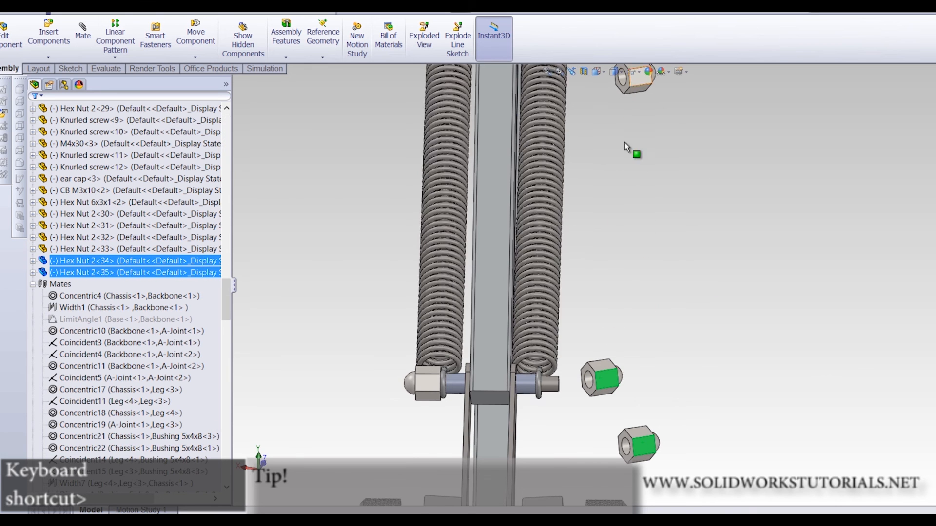
scroll(625, 143, "up", 3)
scroll(618, 154, "down", 3)
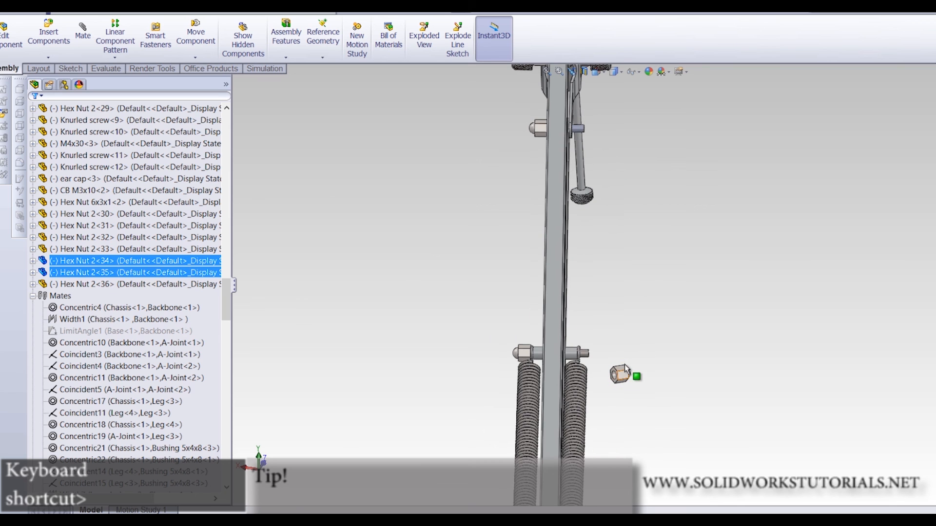
Place two more Hex Nut 2 copies beside the two B-Joint screw ends behind the lamp head
left_click_drag(624, 364, 644, 148, "ctrl")
left_click_drag(630, 184, 630, 181, "ctrl")
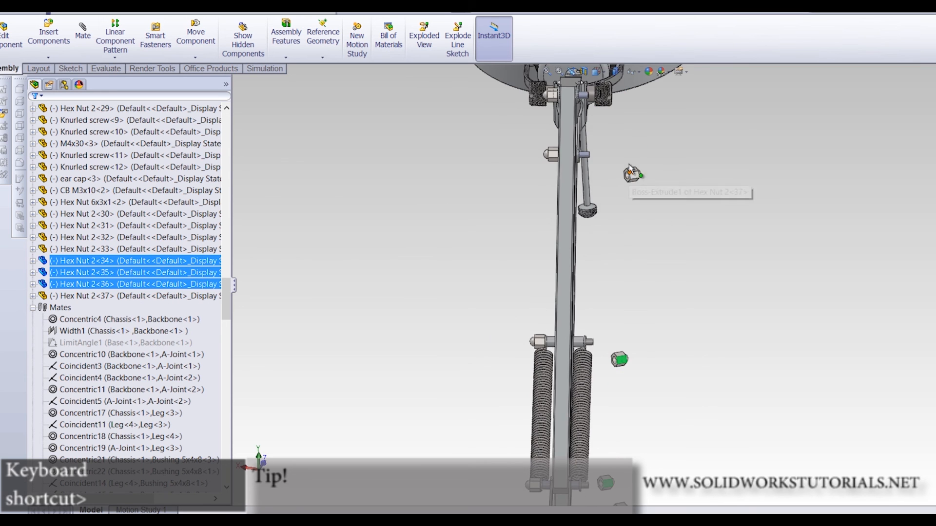
scroll(631, 178, "down", 3)
left_click_drag(644, 269, 644, 205, "ctrl")
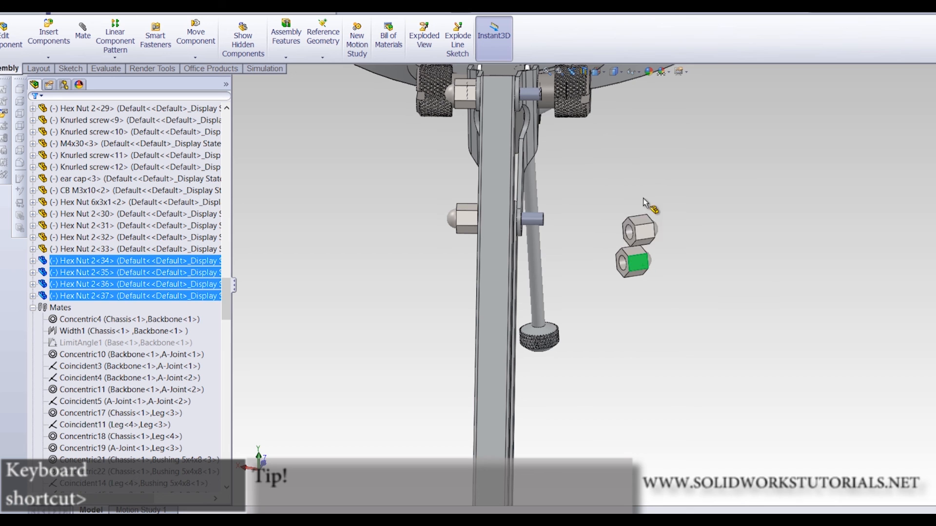
left_click_drag(581, 227, 591, 218, "ctrl")
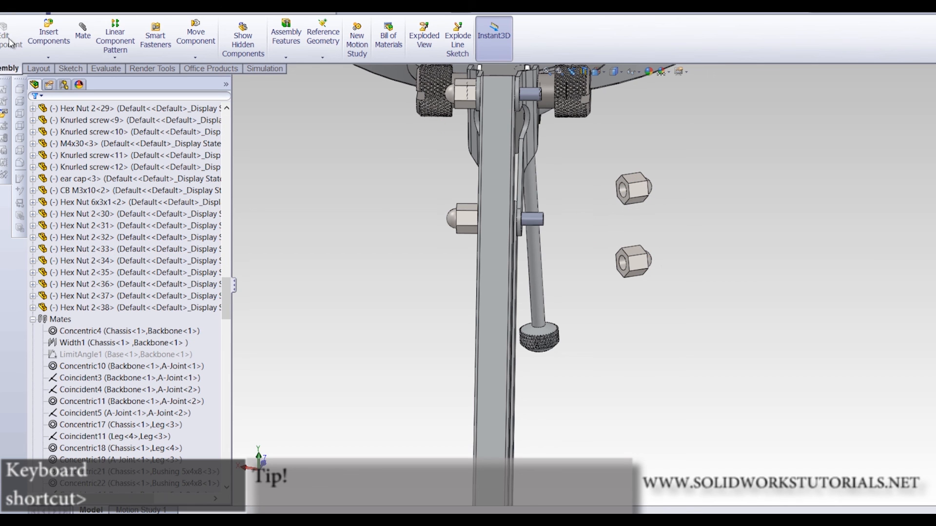
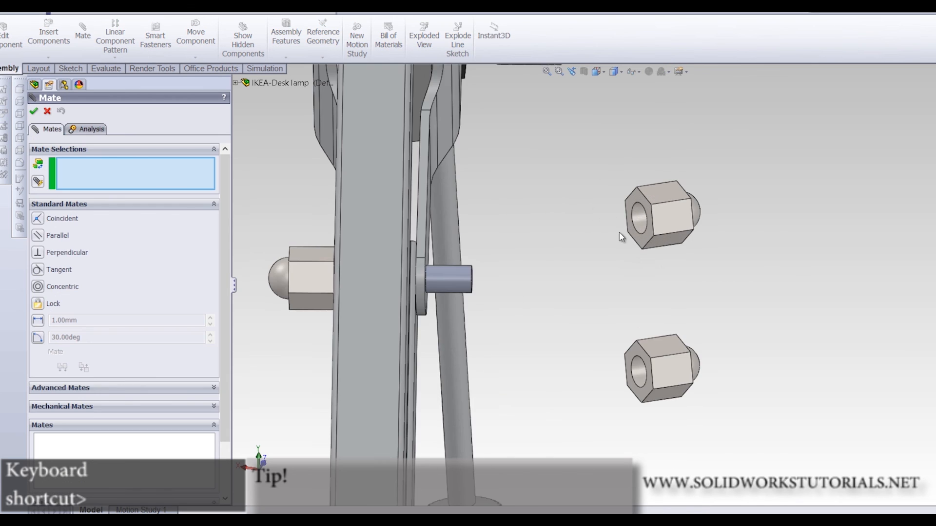
Mate the bore of the upper nut behind the lamp head concentric with the upper M3x20 screw
scroll(656, 213, "down", 3)
left_click(657, 214)
scroll(549, 220, "up", 3)
scroll(493, 127, "down", 2)
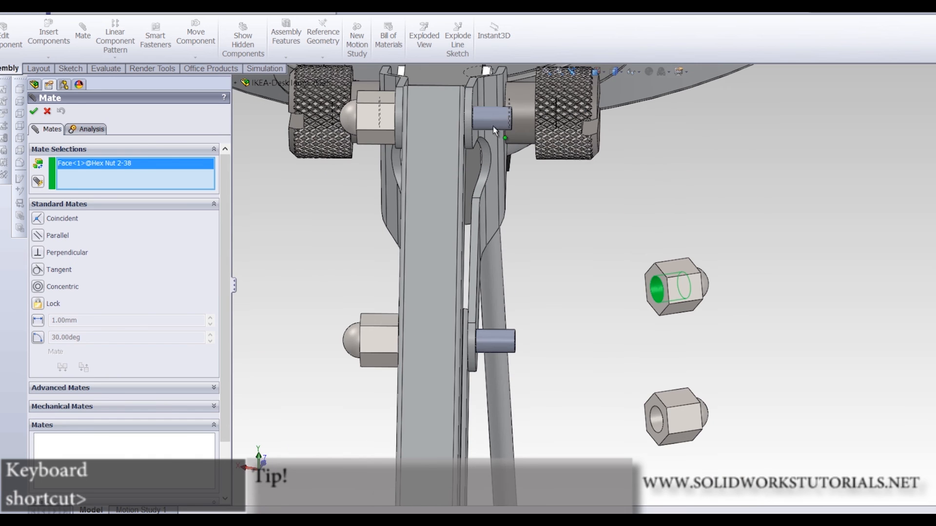
left_click(490, 121)
key("Return")
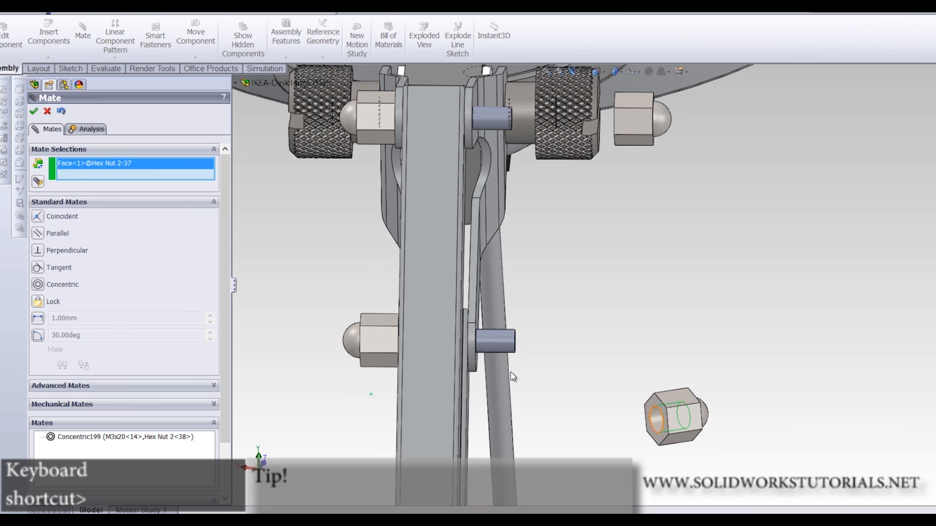
Mate the bore of the lower nut behind the lamp head concentric with the lower M3x20 screw
left_click(492, 341)
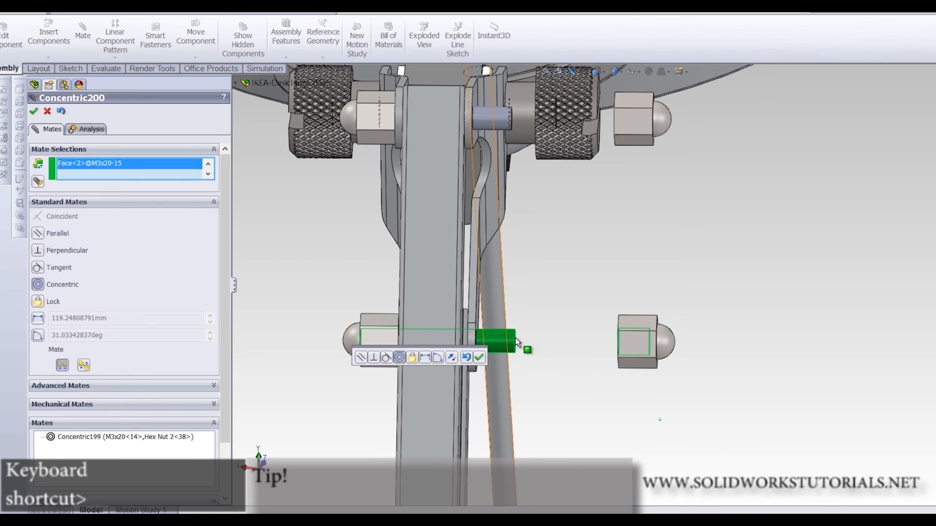
right_click(555, 330)
left_click(589, 355)
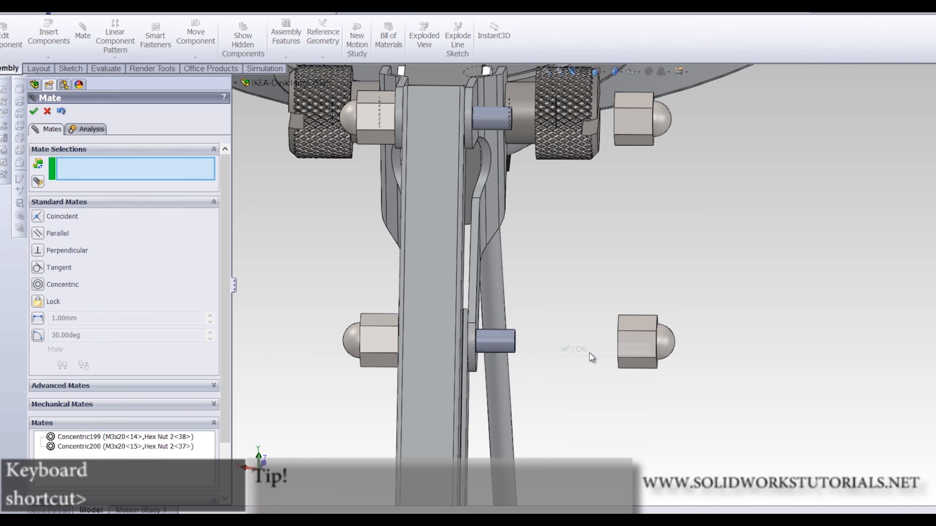
Mate the bore of the nut at the springs' upper end concentric with the M3x27 pin
key("f")
scroll(624, 446, "down", 5)
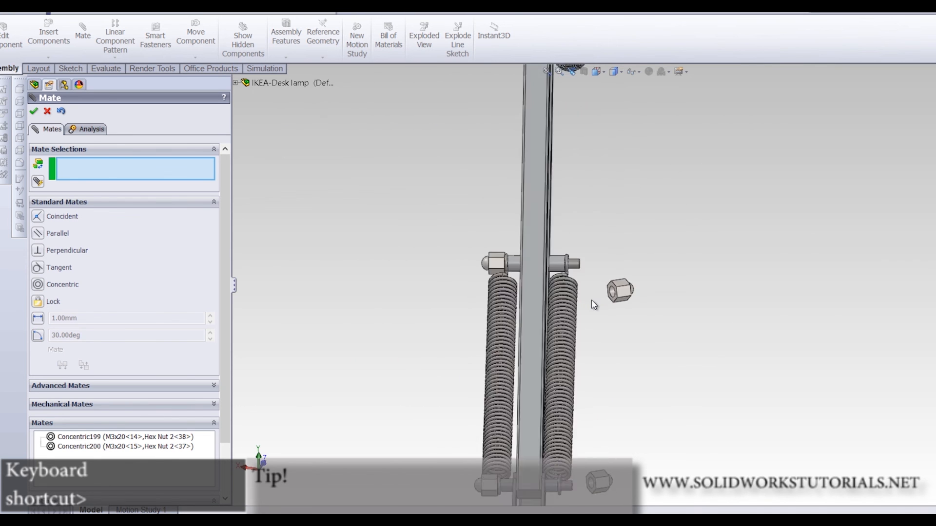
left_click(725, 277)
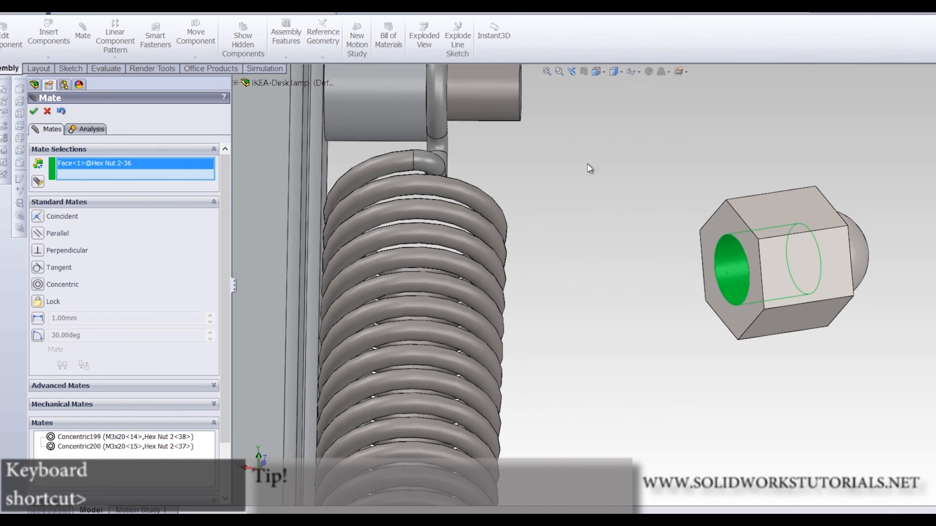
left_click(497, 108)
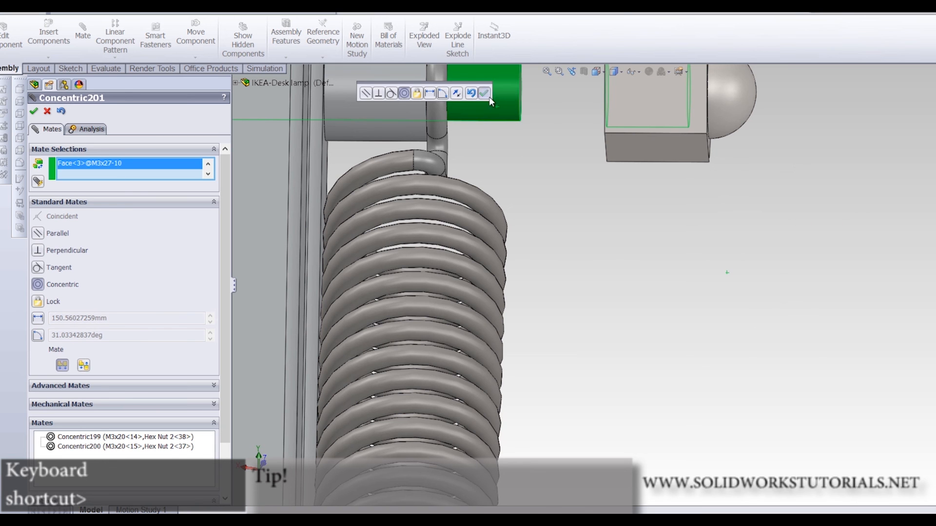
left_click(489, 96)
Mate the bore of the nut at the springs' lower end concentric with its M3x27 pin
scroll(613, 402, "up", 5)
scroll(614, 402, "down", 2)
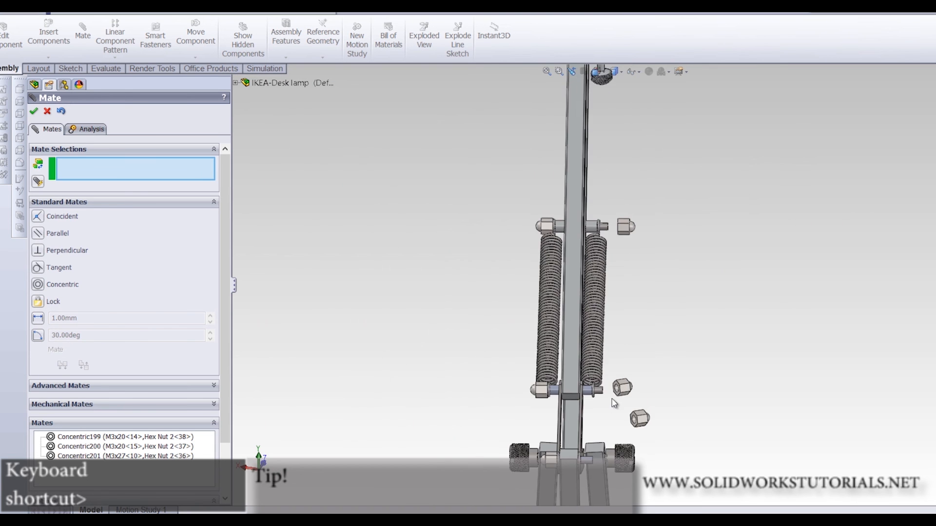
scroll(613, 403, "down", 6)
left_click(531, 301)
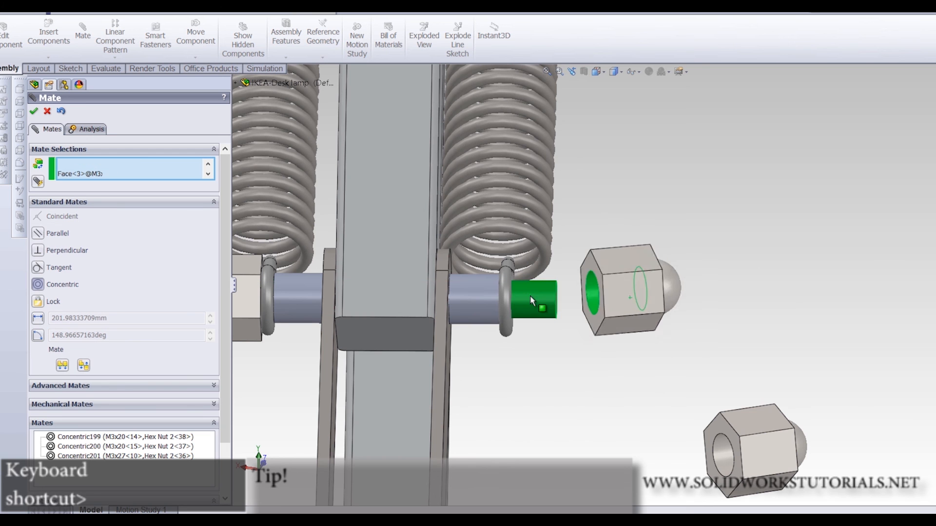
left_click(663, 315)
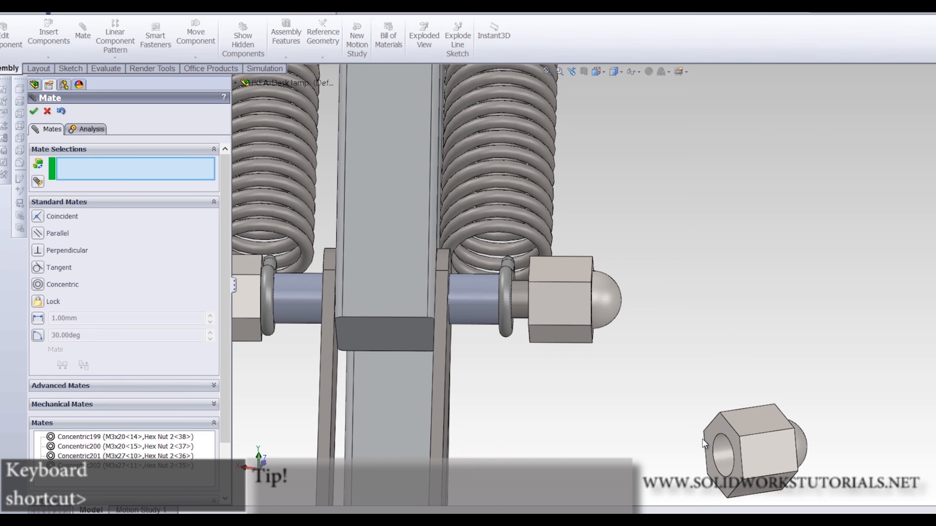
Mate the last free nut's bore concentric with the A-Joint's M3x20 screw
left_click(731, 463)
scroll(551, 427, "up", 3)
scroll(550, 427, "down", 4)
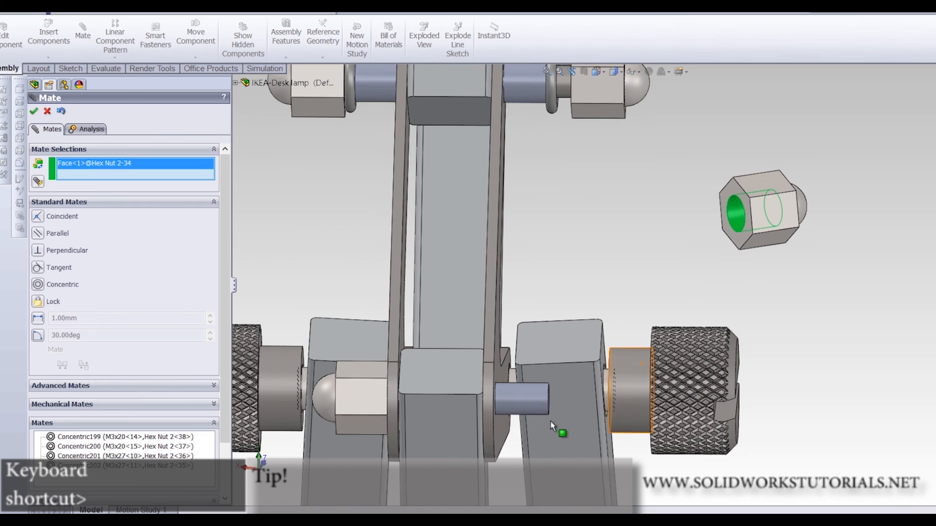
left_click(528, 403)
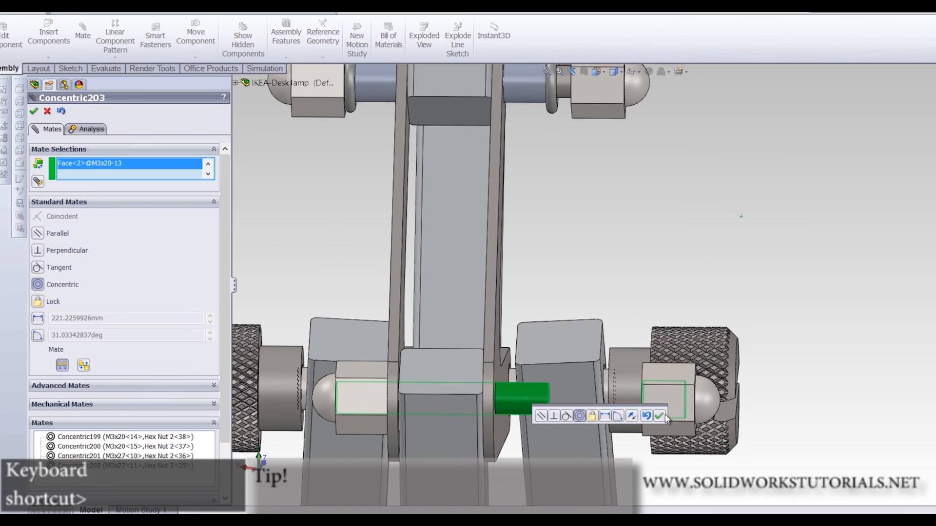
left_click(661, 416)
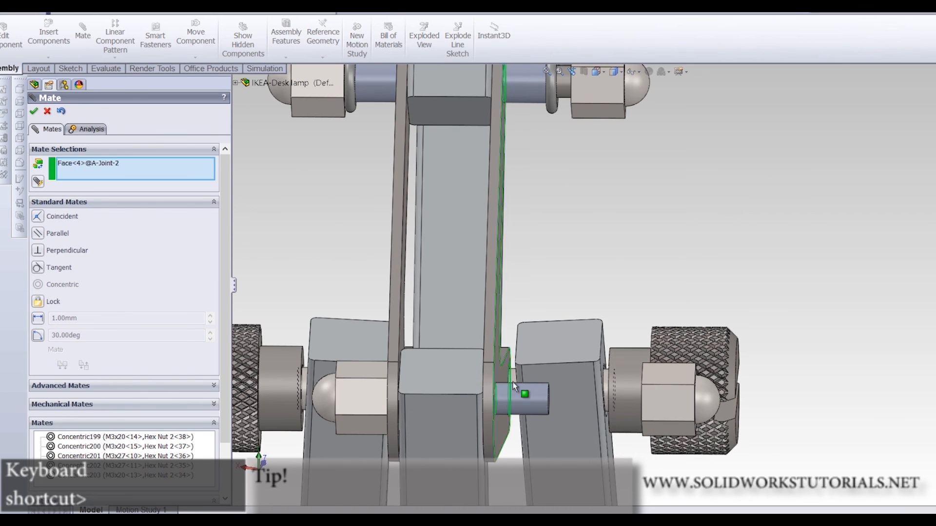
Mate the open face of the nut on the A-Joint screw coincident with the A-Joint's outer face
left_click(504, 380)
middle_click_drag(505, 381, 650, 385)
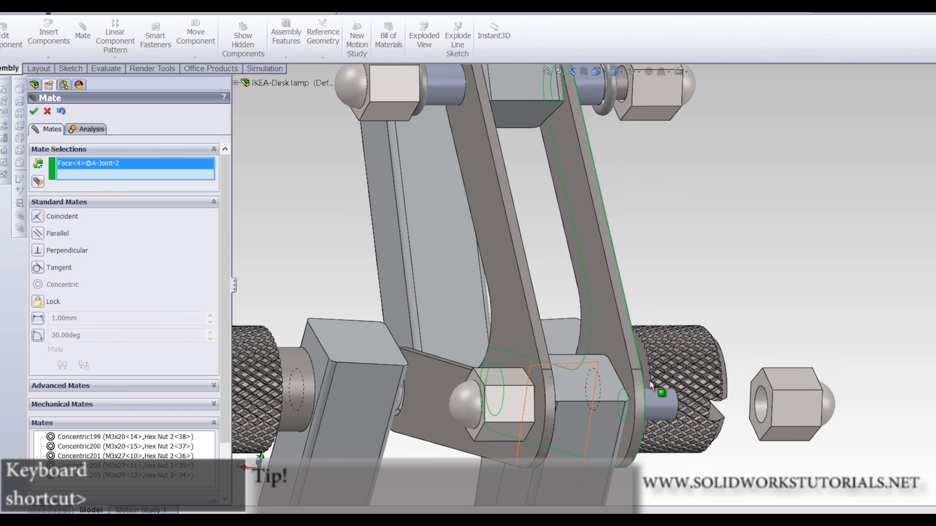
left_click(763, 389)
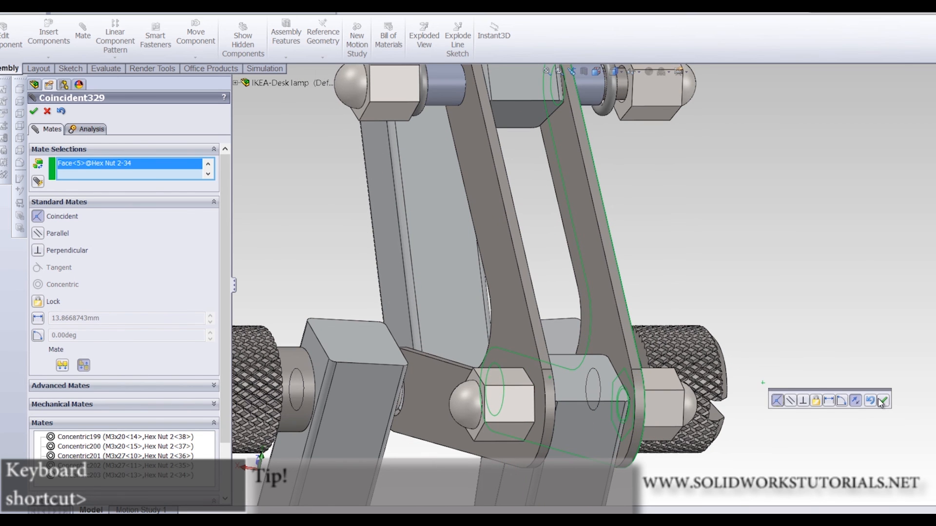
left_click(884, 401)
Add a 1.00 mm distance mate between the open face of the springs' lower-pin nut and the bushing 4x3x5 end face
key("ctrl+shift+z")
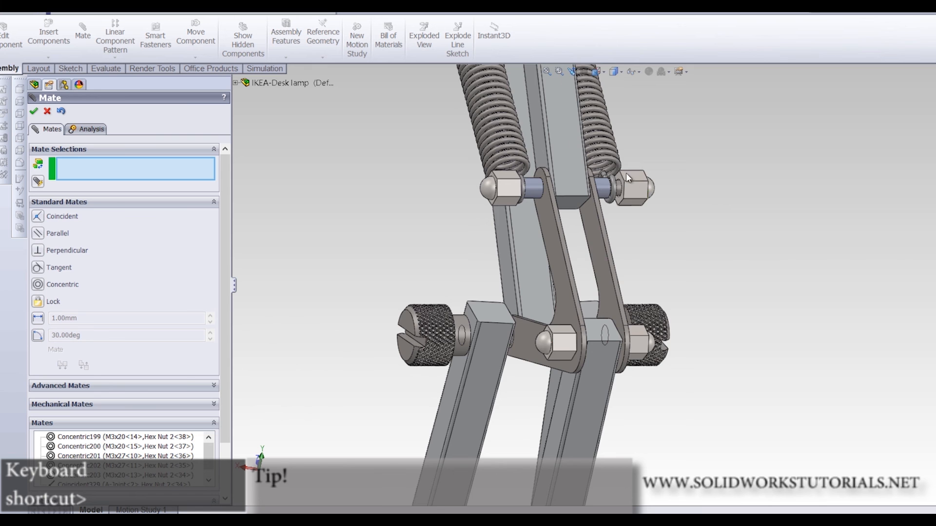
scroll(629, 178, "down", 5)
left_click(655, 285)
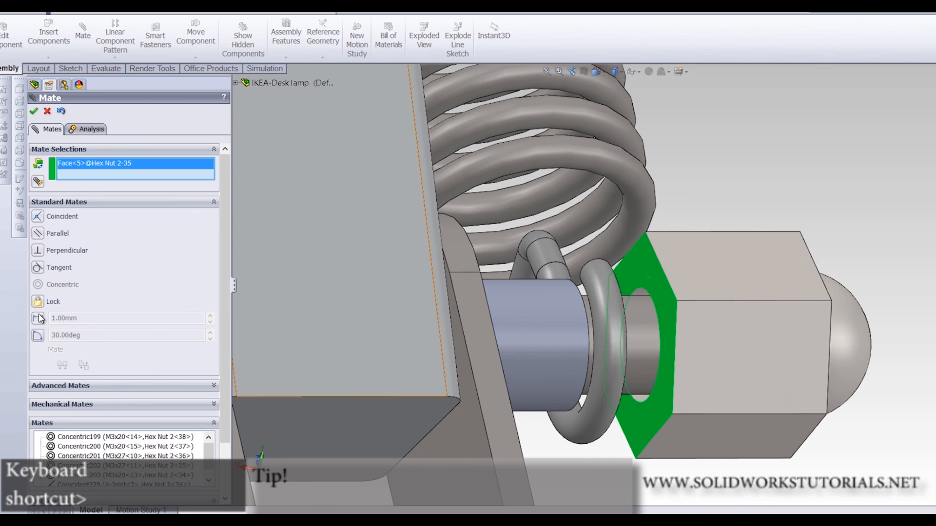
middle_click_drag(544, 310, 495, 308)
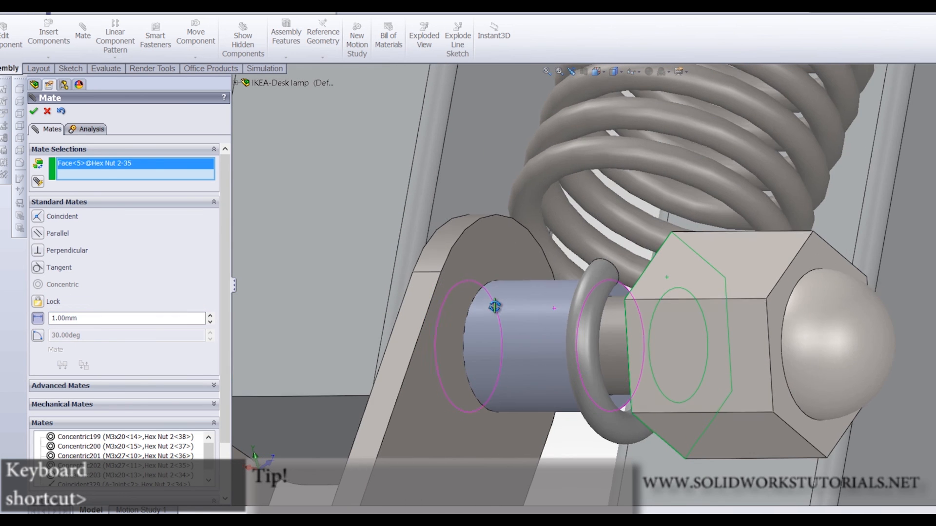
left_click(620, 296)
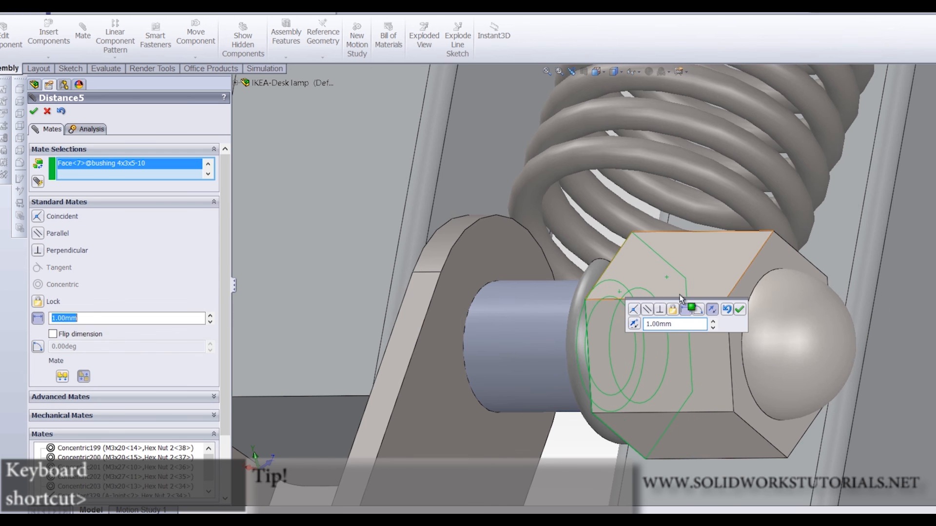
left_click(737, 314)
Add a 1.00 mm distance mate between the Bushing 5x3x5 end face and the open face of the springs' upper-pin nut
scroll(722, 368, "up", 10)
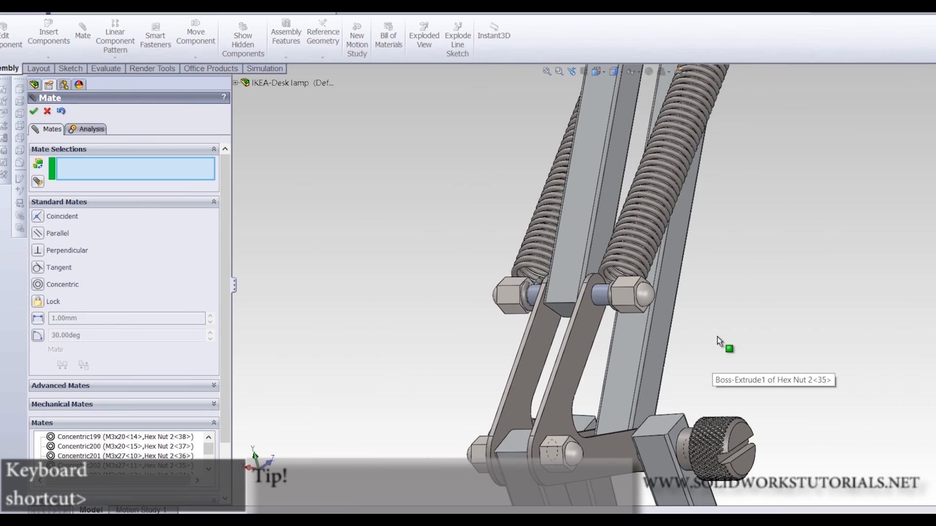
scroll(654, 190, "down", 8)
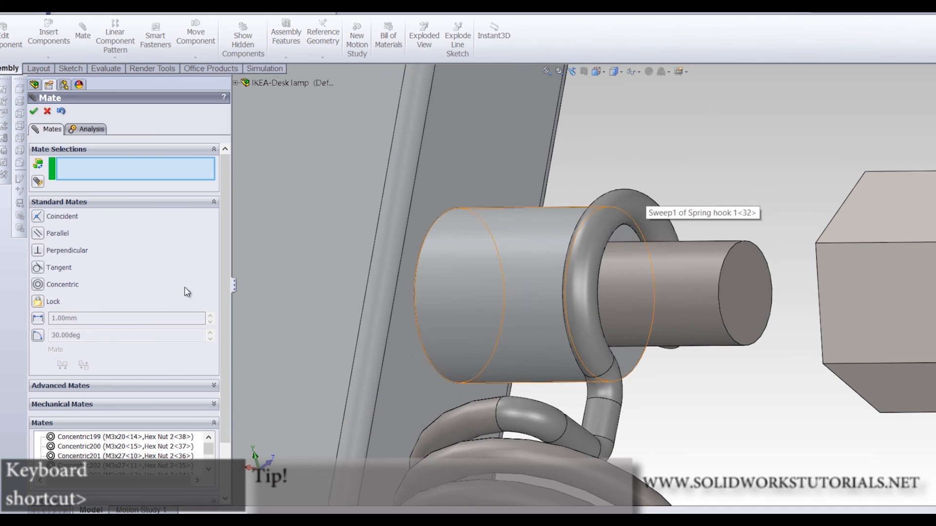
left_click(622, 242)
middle_click_drag(622, 242, 780, 242)
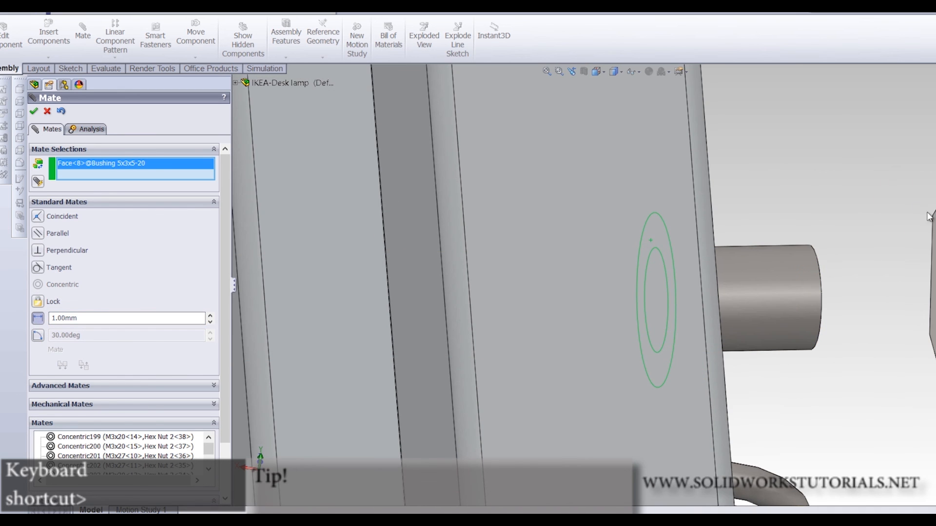
left_click(933, 263)
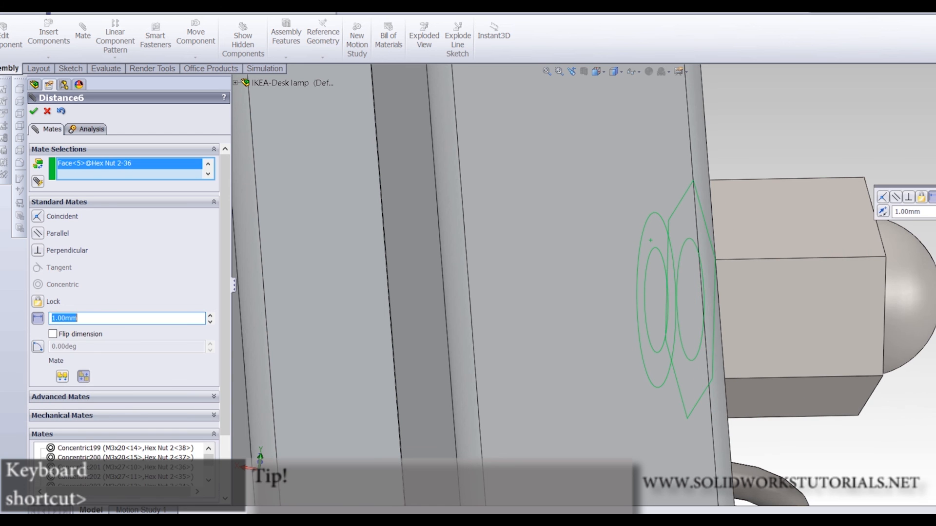
key("Return")
Mate the open face of the lower nut behind the lamp head coincident with the B-Joint's adjacent outer face
scroll(800, 297, "up", 10)
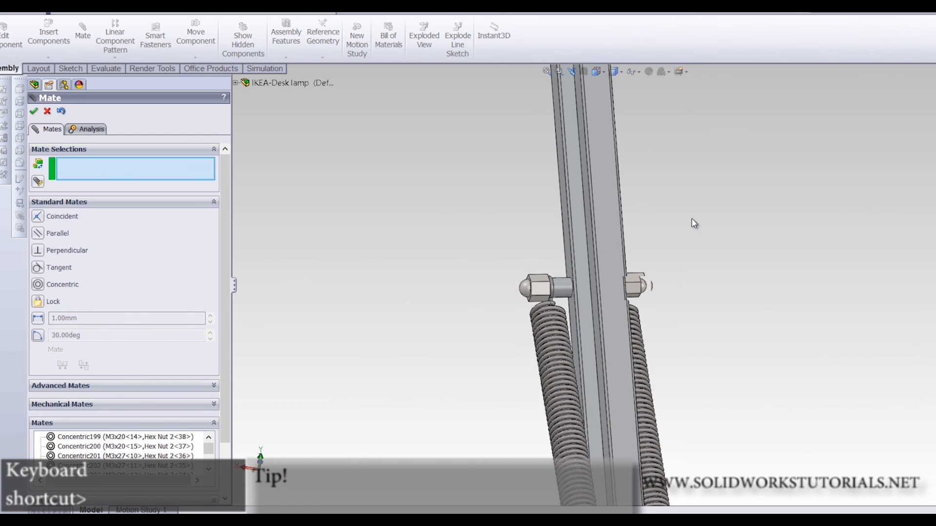
scroll(641, 135, "down", 10)
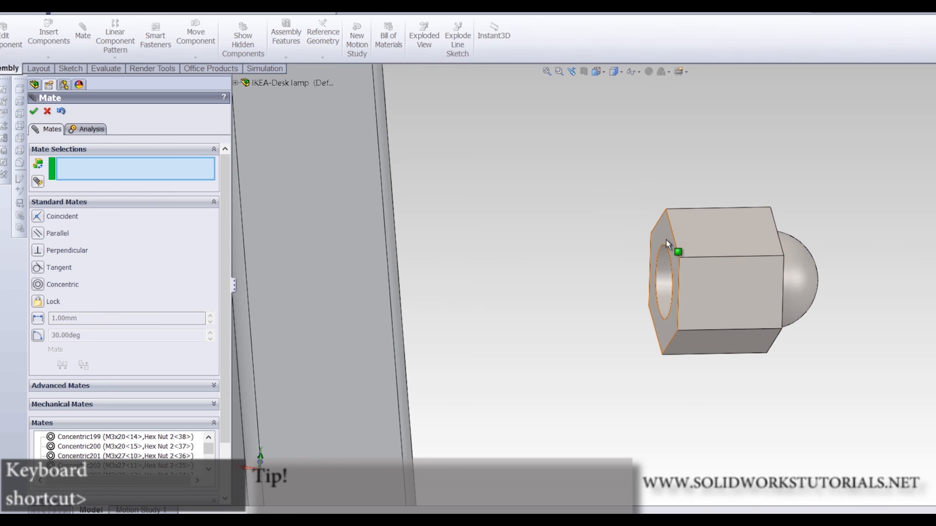
left_click(668, 244)
scroll(643, 261, "up", 10)
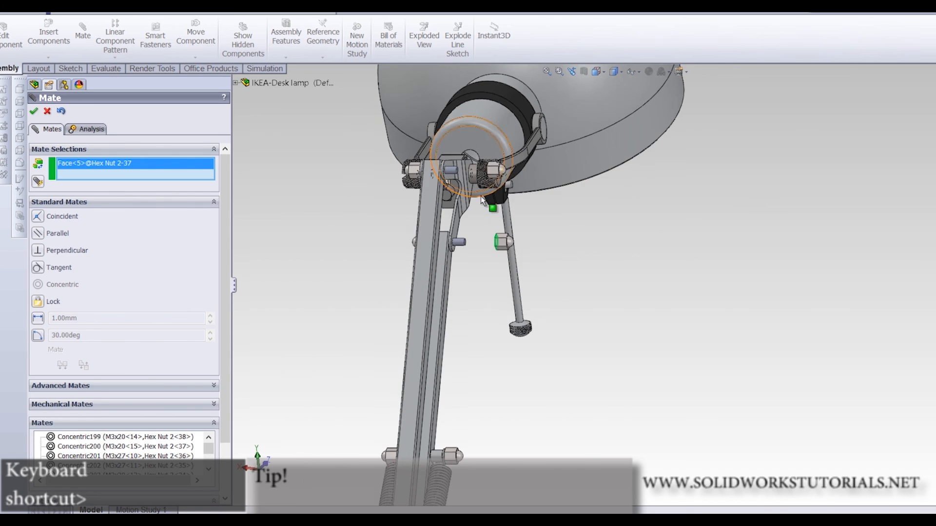
scroll(482, 200, "down", 8)
left_click(453, 258)
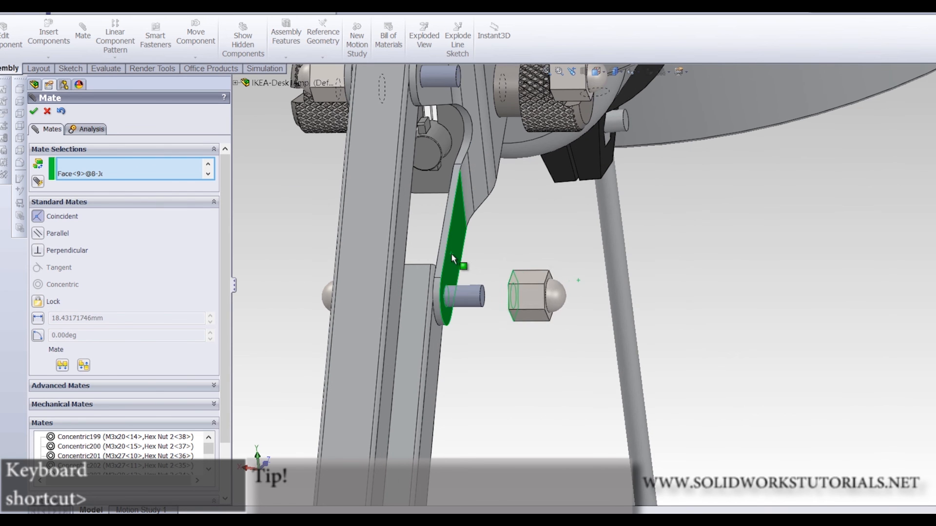
left_click(439, 225)
Mate the open face of the upper nut behind the lamp head coincident with the adjacent B-Joint face, and finish mating
scroll(605, 304, "up", 5)
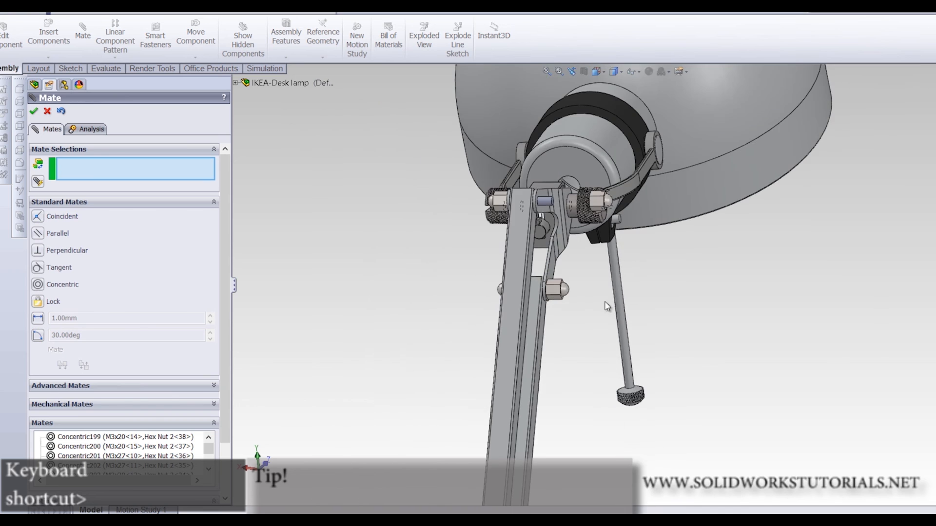
scroll(561, 202, "down", 8)
middle_click_drag(708, 253, 749, 248)
scroll(766, 243, "up", 4)
scroll(819, 224, "down", 3)
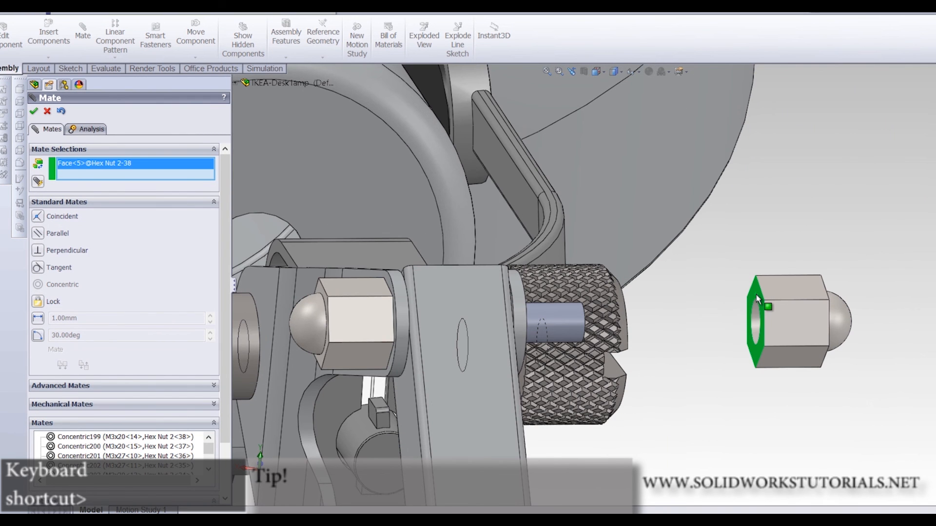
scroll(587, 298, "down", 1)
middle_click_drag(580, 298, 540, 299)
left_click(324, 288)
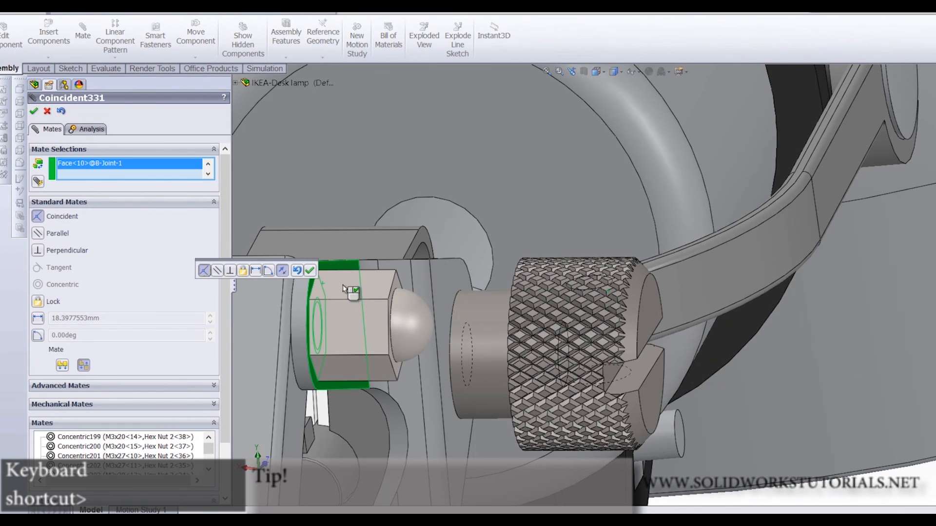
left_click(310, 271)
scroll(293, 273, "up", 3)
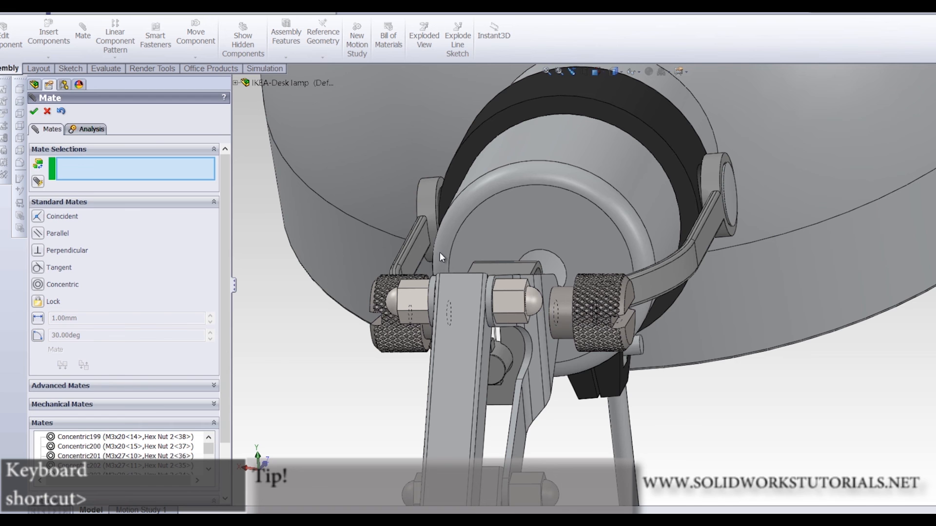
key("Escape")
middle_click_drag(439, 253, 490, 253)
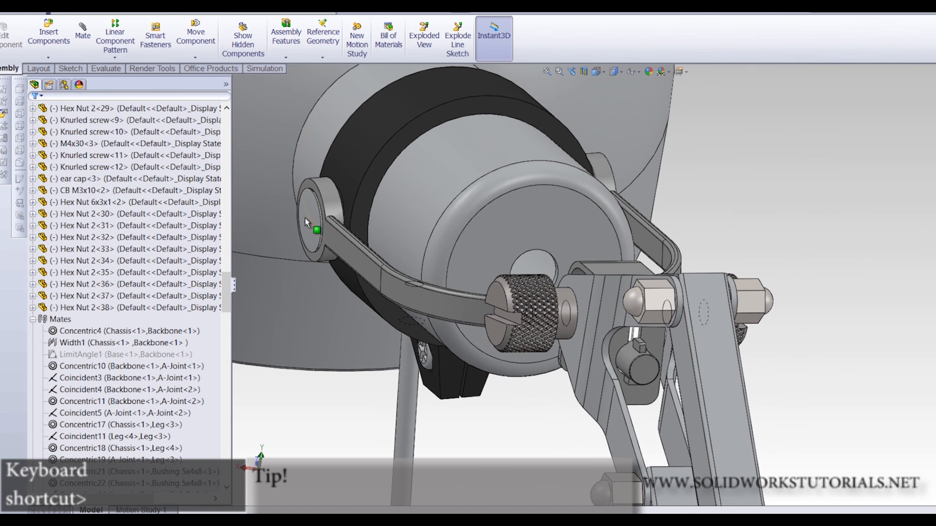
left_click_drag(405, 216, 715, 177, "ctrl")
scroll(712, 173, "down", 4)
middle_click_drag(668, 218, 612, 242)
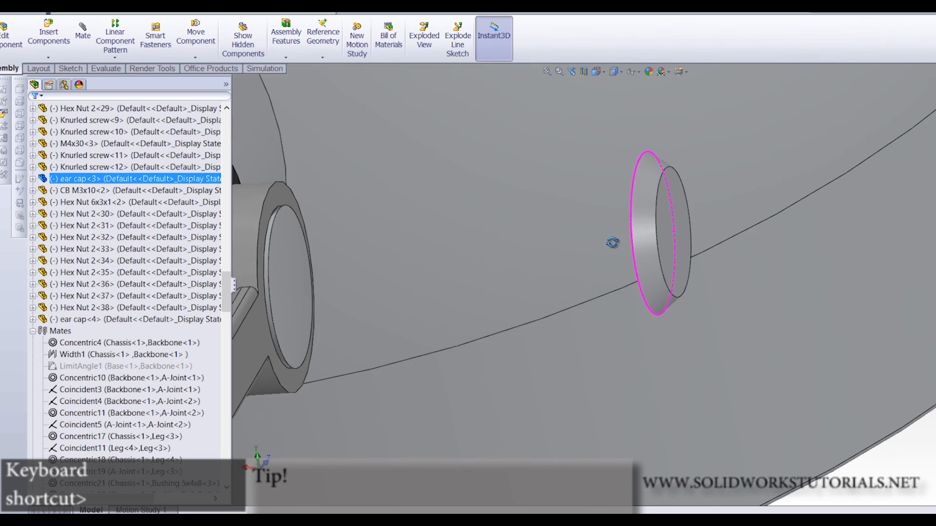
scroll(610, 242, "up", 5)
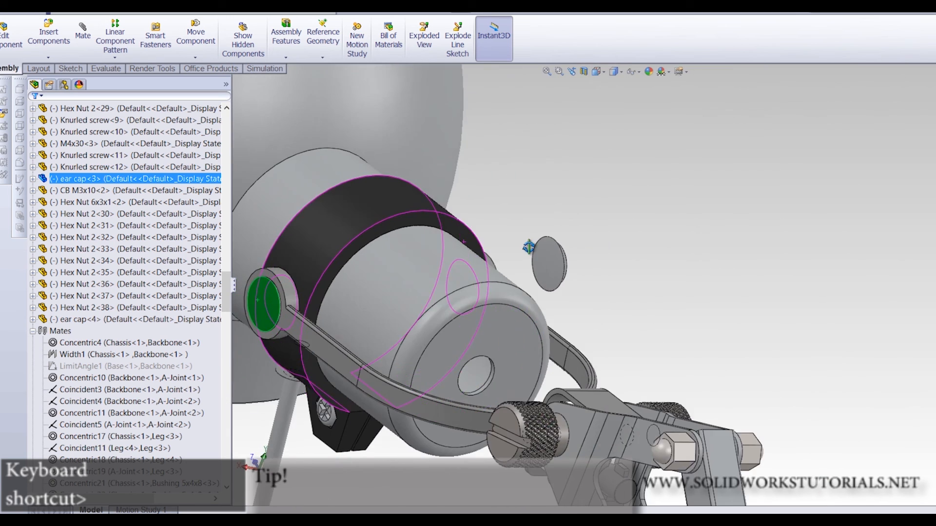
middle_click_drag(529, 247, 557, 239)
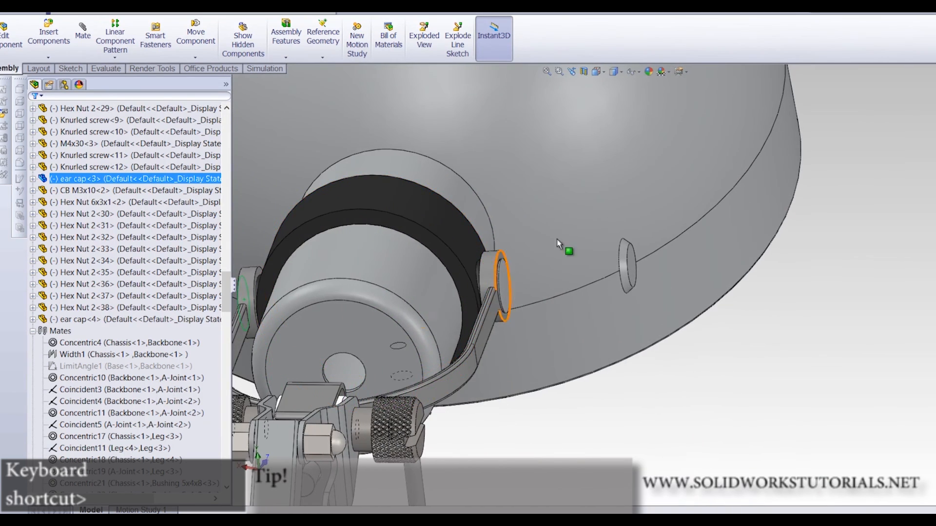
double_click(628, 259)
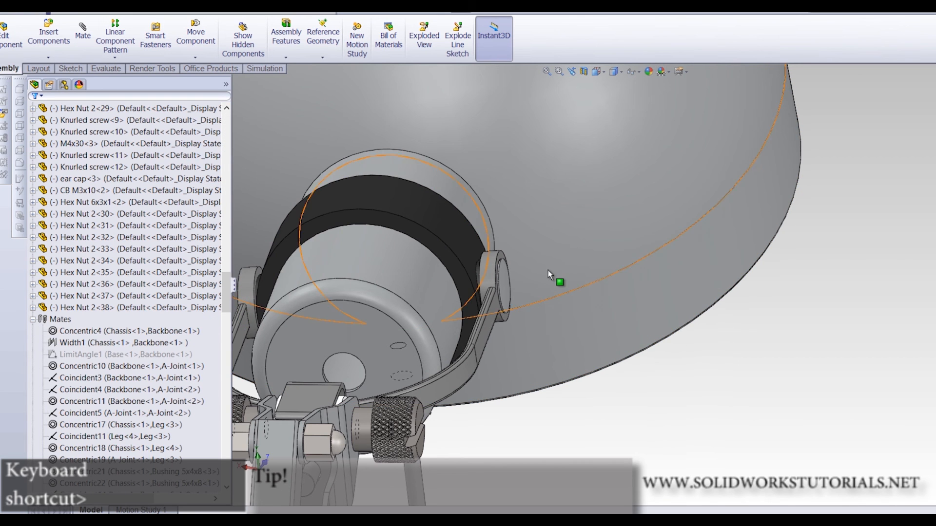
Examine the nuts, screws and spring hooks around the chassis above the lamp base from several sides
scroll(549, 270, "up", 13)
middle_click_drag(565, 336, 659, 346)
scroll(665, 469, "down", 7)
scroll(570, 383, "down", 3)
middle_click_drag(574, 349, 760, 423)
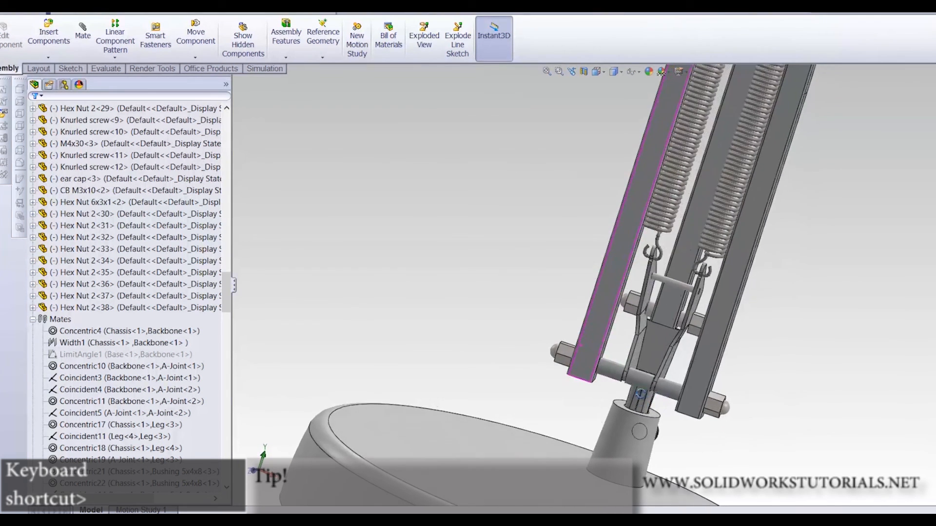
scroll(711, 330, "up", 6)
middle_click_drag(694, 303, 613, 265)
scroll(679, 314, "down", 5)
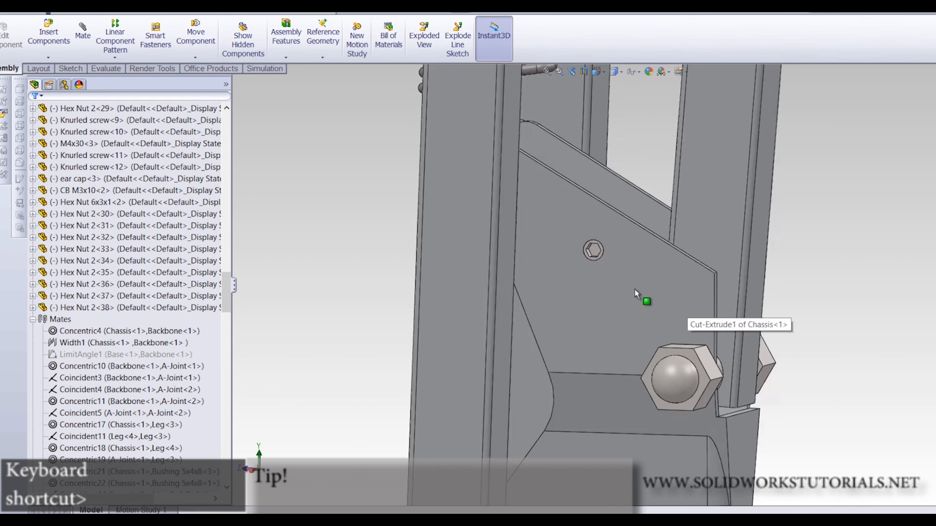
scroll(643, 299, "up", 2)
scroll(648, 344, "down", 1)
scroll(646, 342, "up", 7)
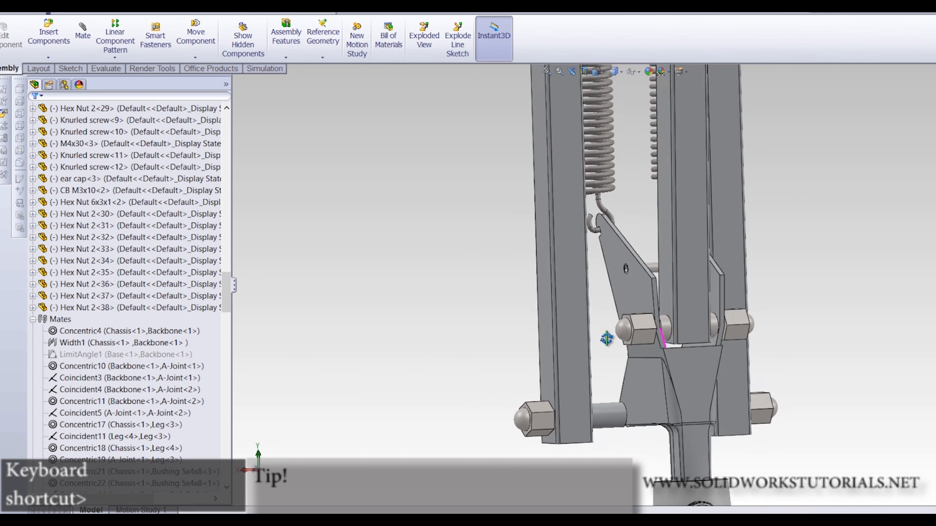
scroll(632, 364, "up", 2)
Examine the nuts and knurled screws around the elbow joint and along the upper arm's springs
scroll(589, 225, "down", 6)
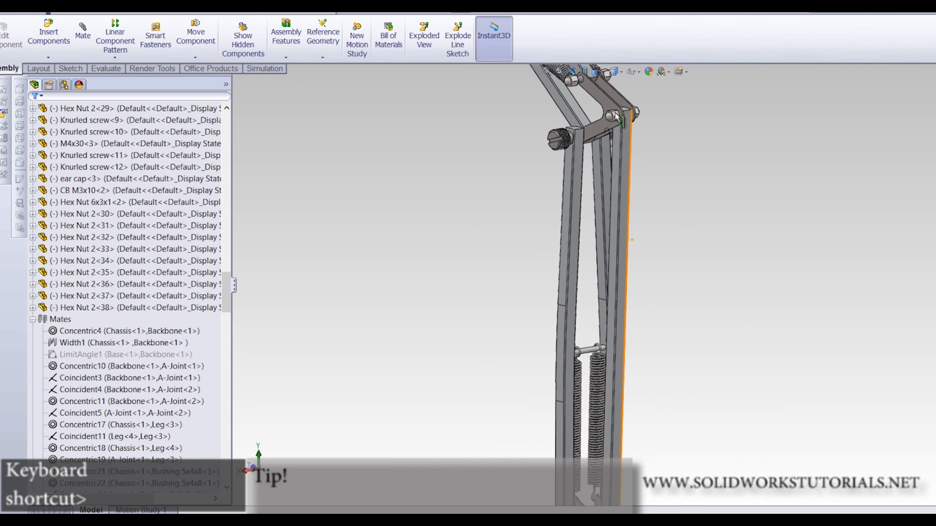
scroll(671, 105, "down", 3)
middle_click_drag(615, 213, 562, 198)
scroll(571, 198, "up", 6)
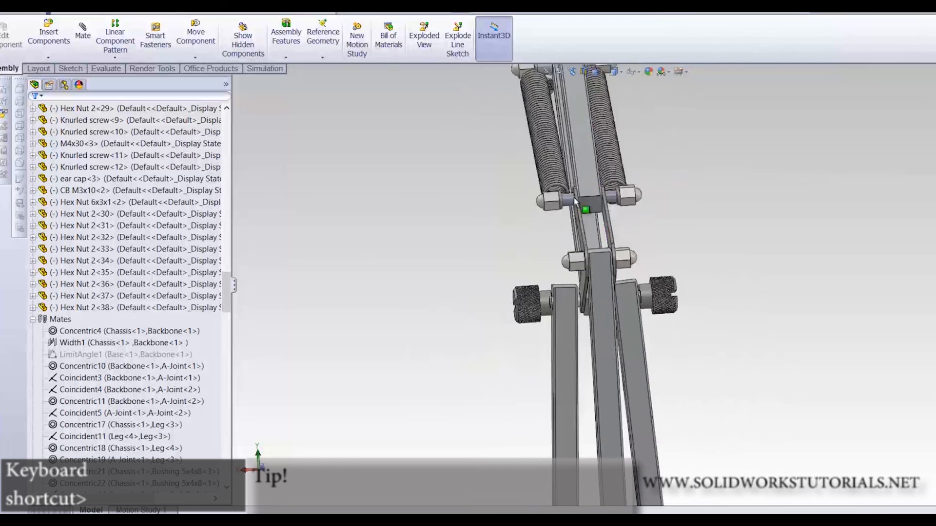
scroll(596, 187, "down", 5)
scroll(594, 193, "up", 6)
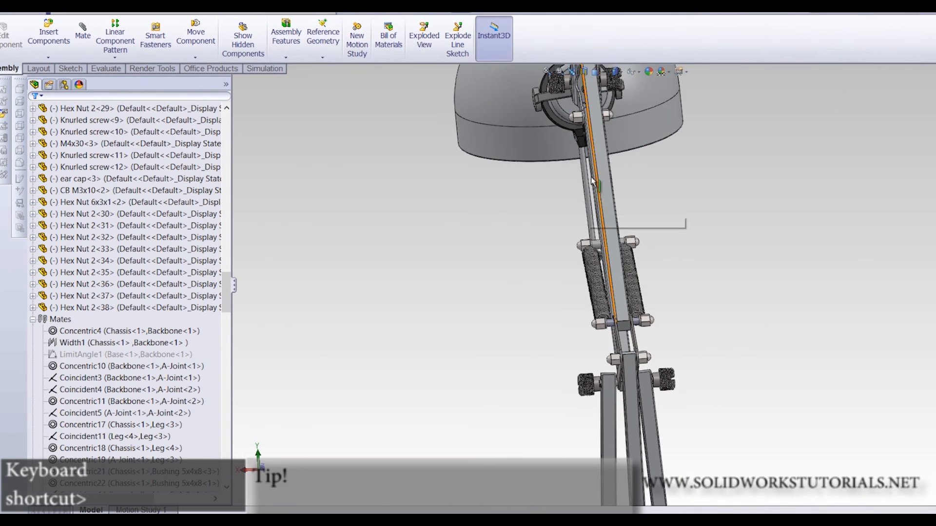
Examine the lamp head, its collar and hanger, and the B-Joint hardware behind it
scroll(607, 112, "down", 2)
middle_click_drag(609, 113, 683, 138)
scroll(685, 138, "up", 4)
scroll(710, 136, "down", 6)
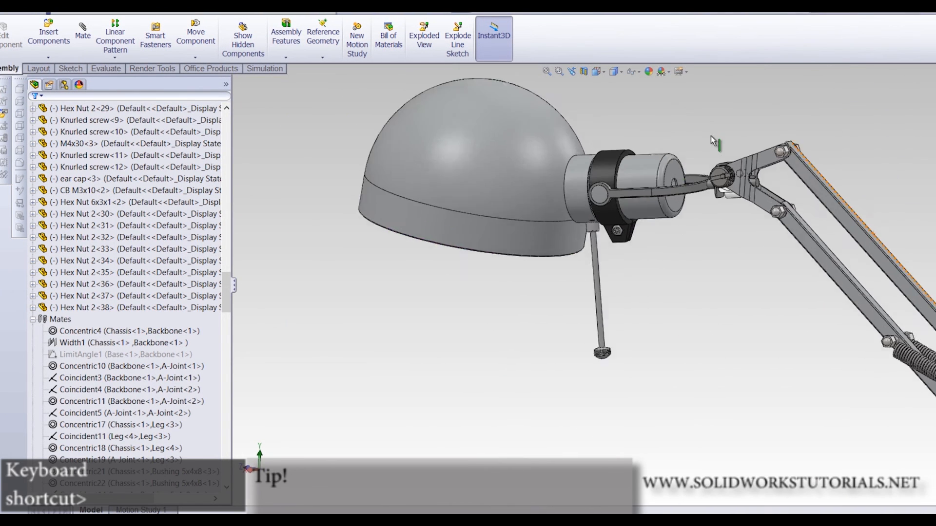
scroll(655, 231, "up", 1)
middle_click_drag(651, 232, 674, 231)
scroll(673, 232, "up", 5)
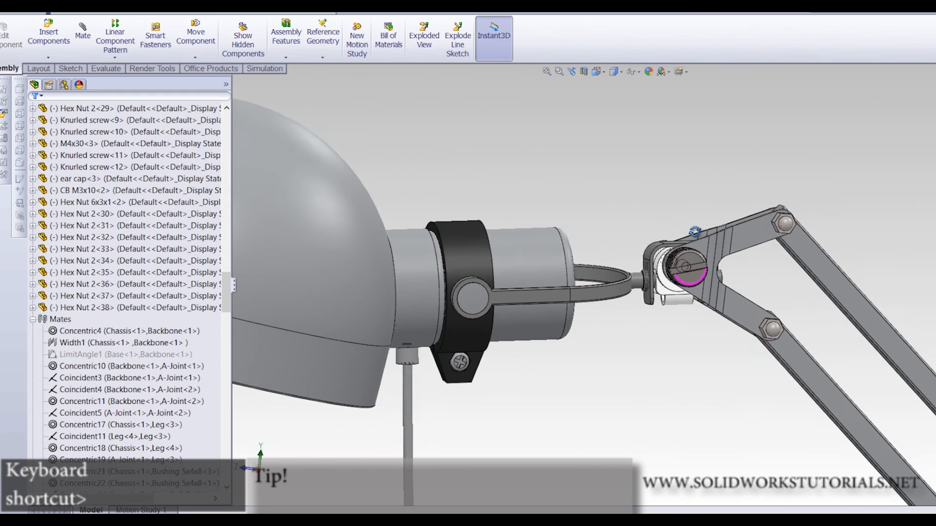
scroll(595, 338, "down", 1)
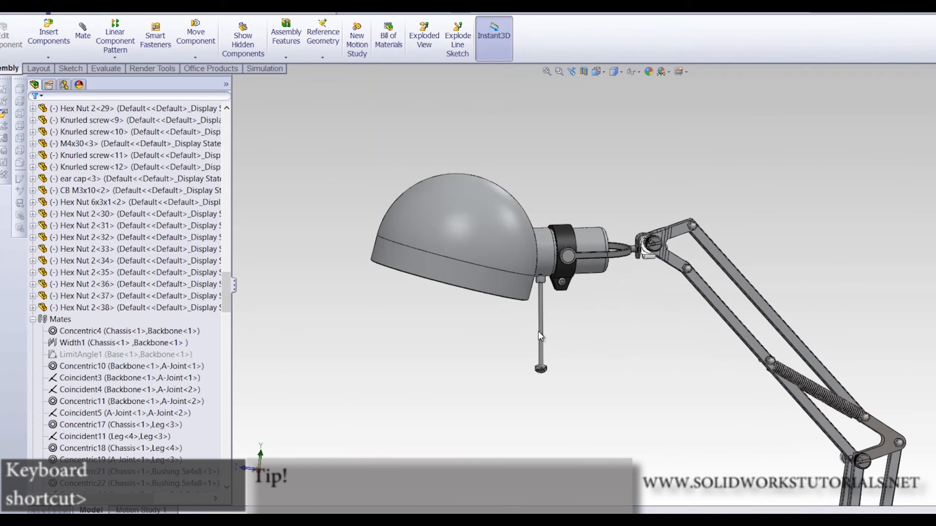
Swing the lamp head by its adjustment shaft to test its rotation, leaving the bowl tilted
left_click_drag(539, 331, 540, 358)
left_click_drag(654, 309, 517, 327)
middle_click_drag(577, 355, 669, 345)
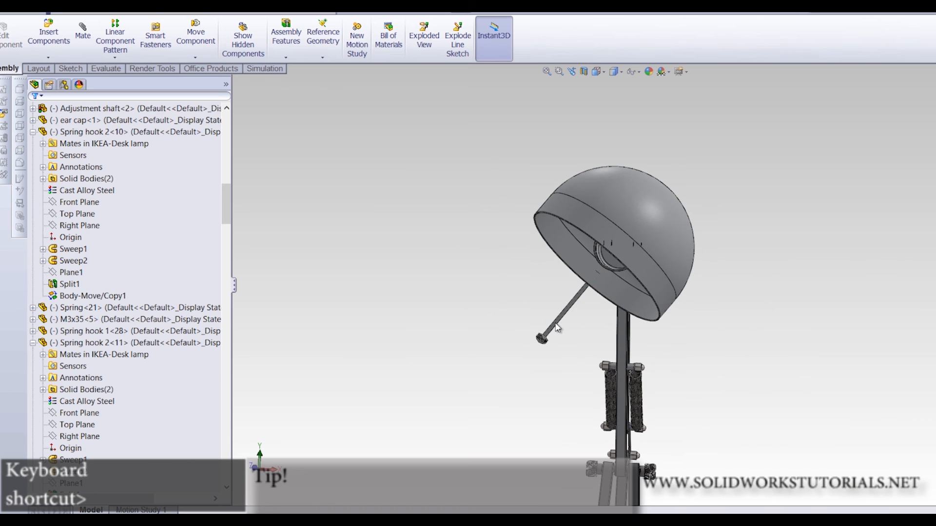
left_click_drag(707, 378, 613, 414)
middle_click_drag(428, 380, 703, 333)
Move the upper Arm slightly to check how the springs and their lower hook at the A-Joint nut follow
scroll(702, 333, "down", 3)
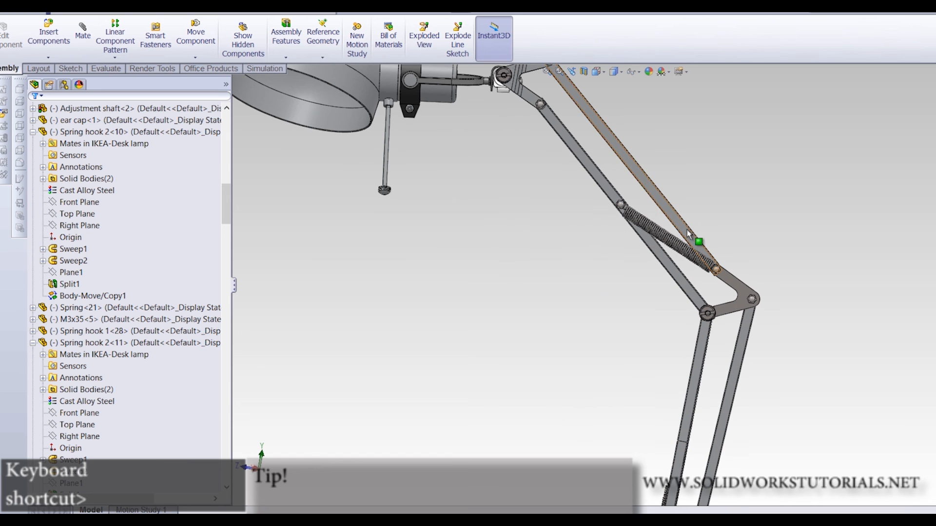
left_click(642, 183)
left_click_drag(623, 164, 576, 165)
scroll(657, 202, "down", 4)
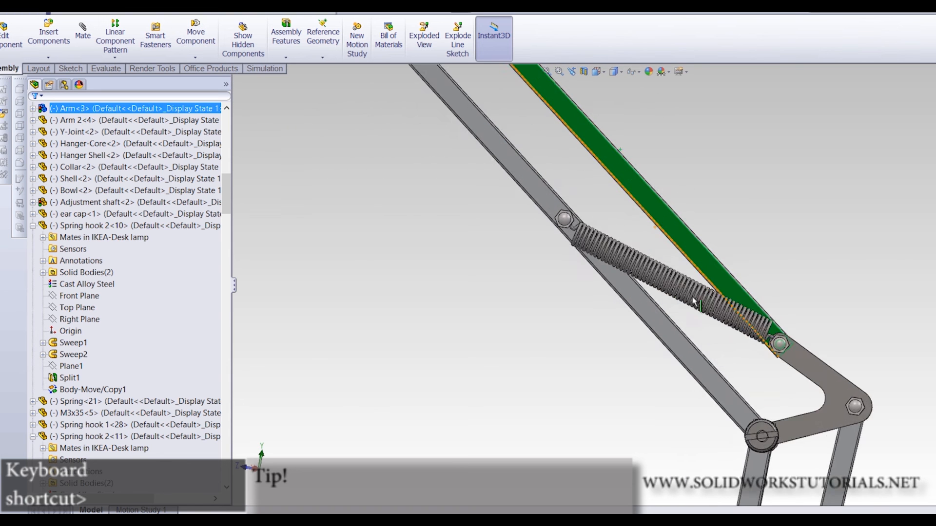
scroll(724, 304, "down", 3)
key("Escape")
scroll(824, 371, "down", 3)
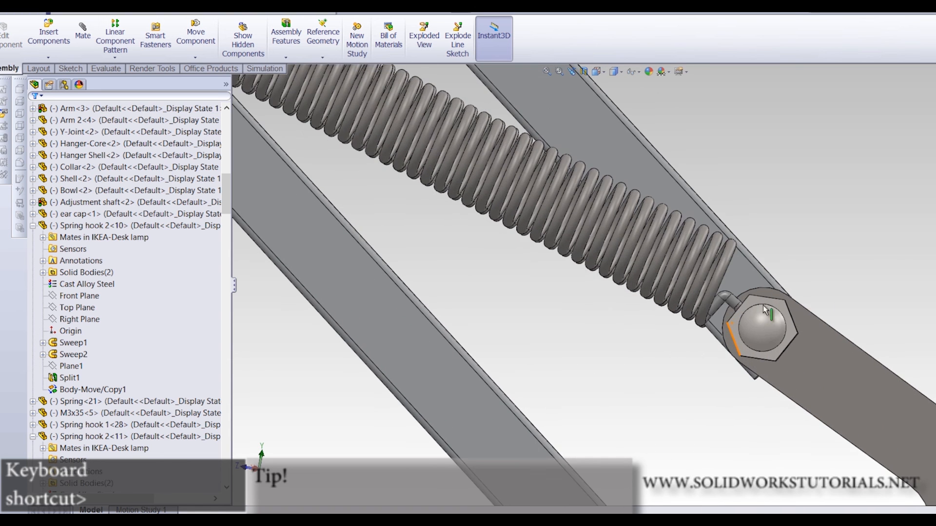
mouse_move(629, 142)
left_mouse_down()
mouse_move(657, 127)
mouse_move(694, 131)
mouse_move(599, 124)
mouse_move(638, 123)
mouse_move(684, 122)
mouse_move(577, 133)
mouse_move(643, 119)
mouse_move(614, 145)
left_mouse_up()
scroll(615, 145, "up", 5)
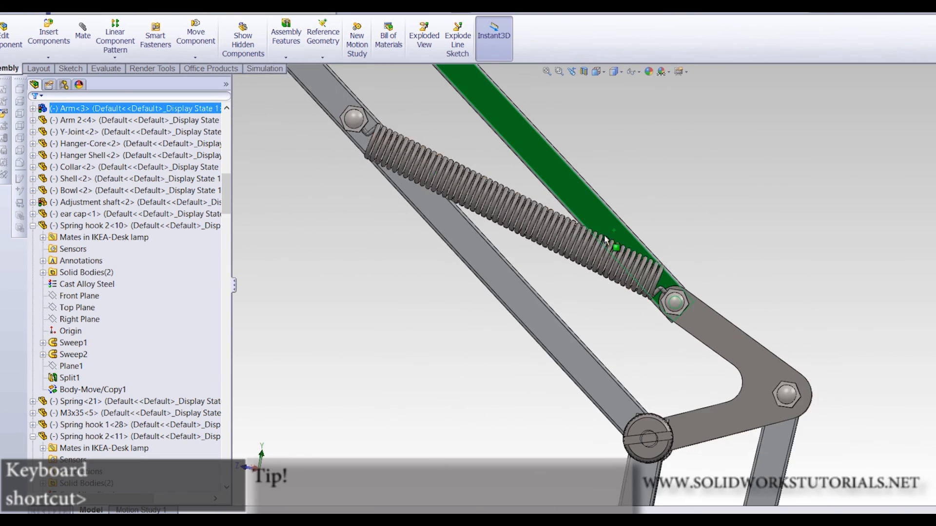
Move Arm 2 slightly to check how the spring hook follows at the upper spring-pin nut
scroll(376, 113, "down", 10)
left_click(361, 95)
mouse_move(361, 95)
left_mouse_down()
mouse_move(441, 91)
mouse_move(537, 60)
mouse_move(400, 124)
mouse_move(428, 98)
left_mouse_up()
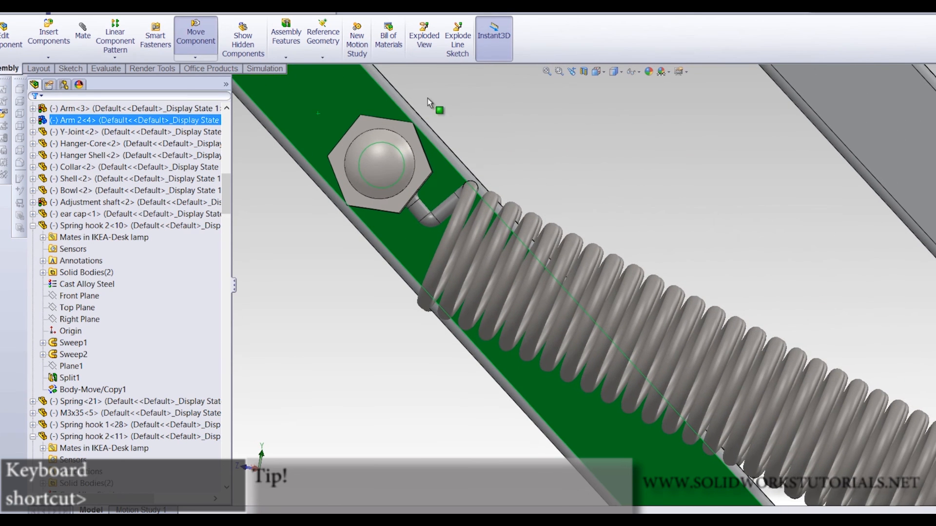
left_click_drag(539, 60, 505, 206)
scroll(505, 205, "up", 5)
left_click(481, 272)
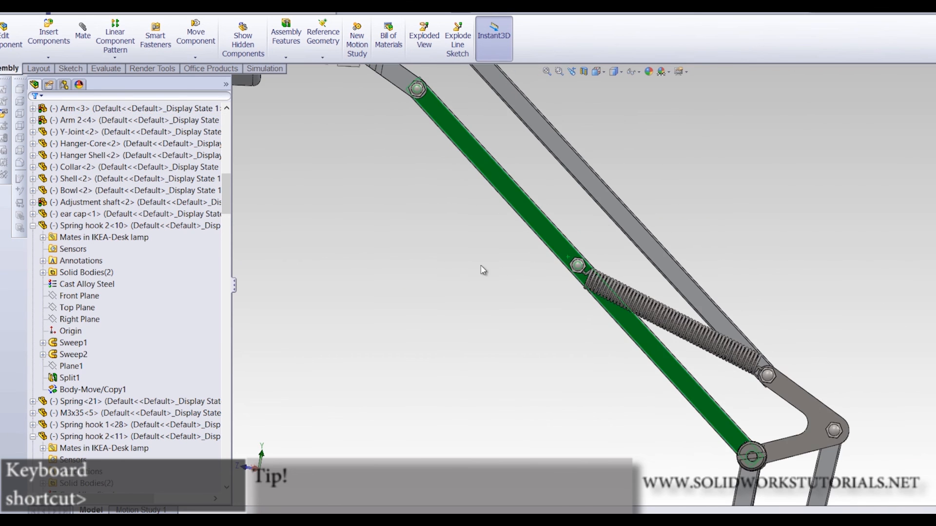
Swing Arm 2 upward so the upper arm pair stands at a steeper angle
scroll(582, 224, "down", 5)
left_click_drag(461, 302, 639, 197)
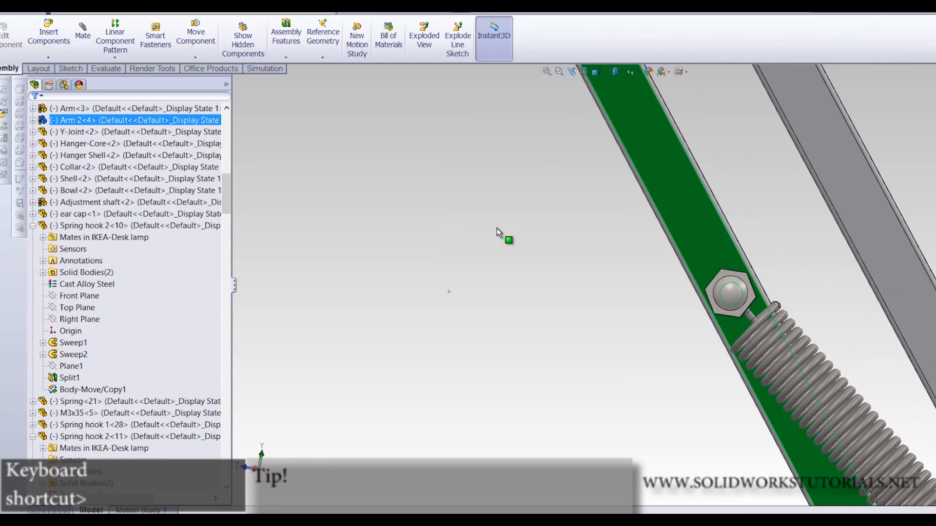
scroll(502, 323, "up", 5)
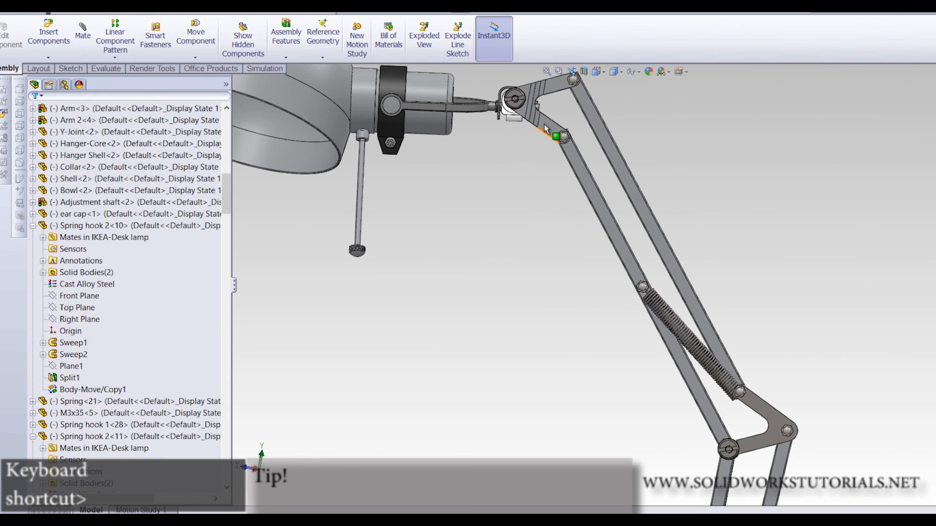
left_click(544, 129)
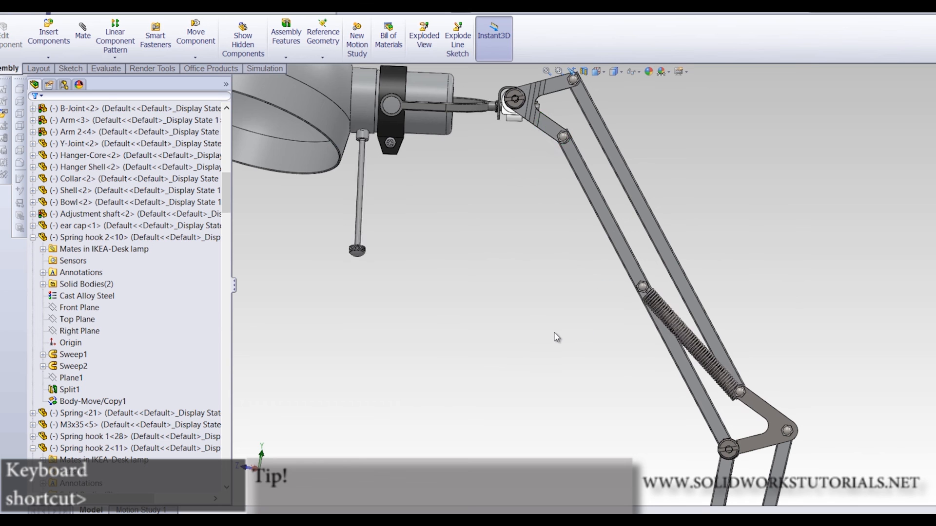
Swing the Backbone forward and back to test the lower arm's motion, leaving it leaning away from the lamp head
scroll(556, 337, "up", 5)
scroll(612, 378, "down", 5)
left_click_drag(725, 232, 624, 211)
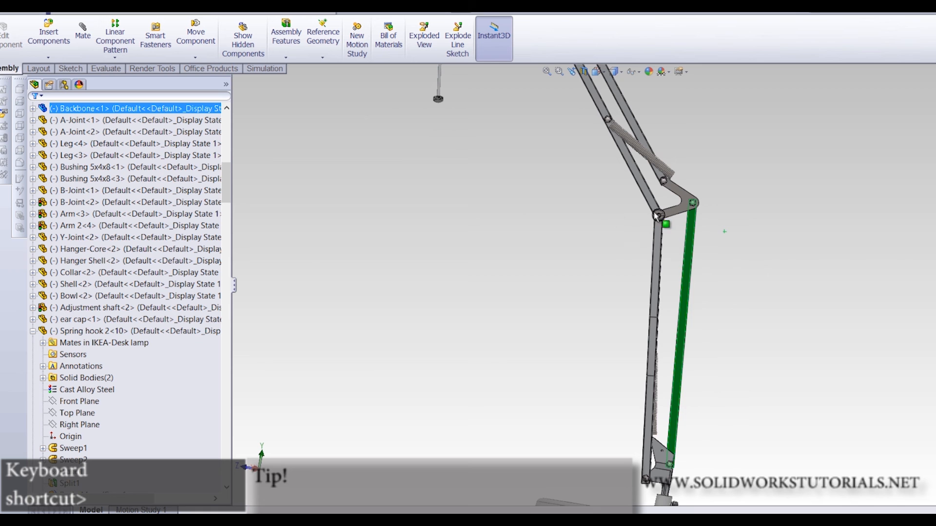
left_click_drag(696, 217, 737, 223)
scroll(642, 188, "up", 3)
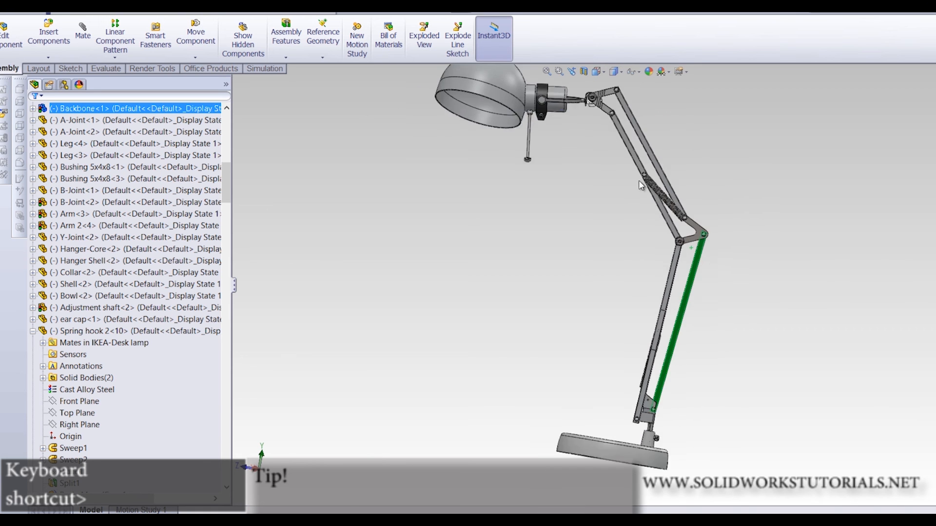
Move the elbow A-Joint toward the lamp head to bring the lower arm closer to upright
scroll(626, 187, "down", 4)
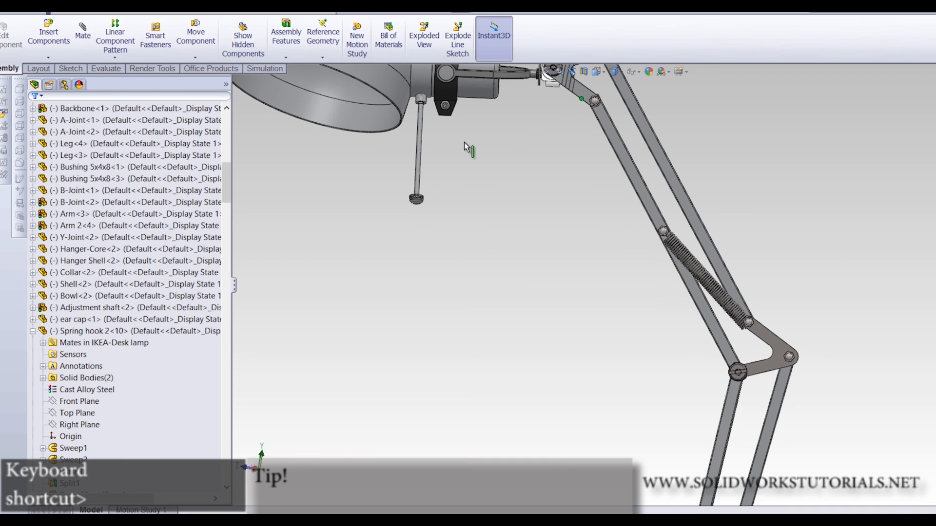
scroll(713, 297, "down", 3)
left_click(807, 393)
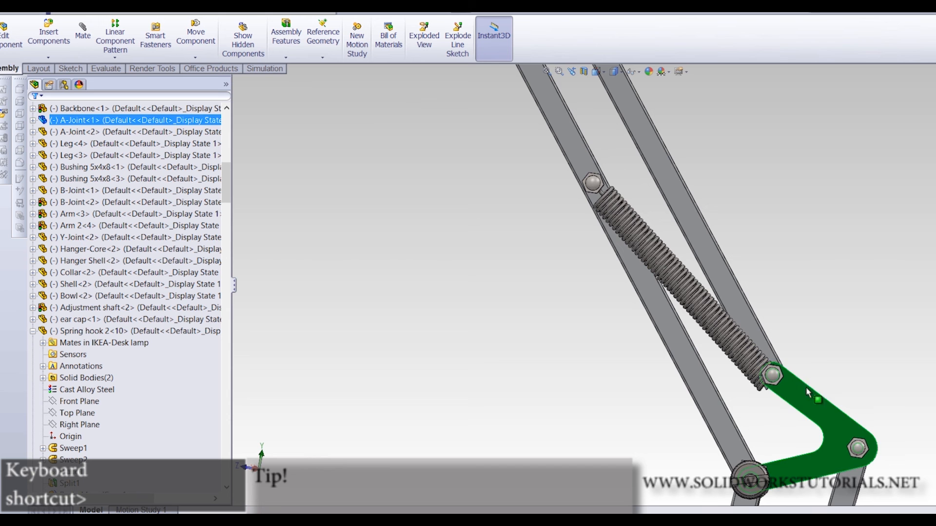
left_click_drag(717, 323, 664, 295)
scroll(644, 301, "up", 5)
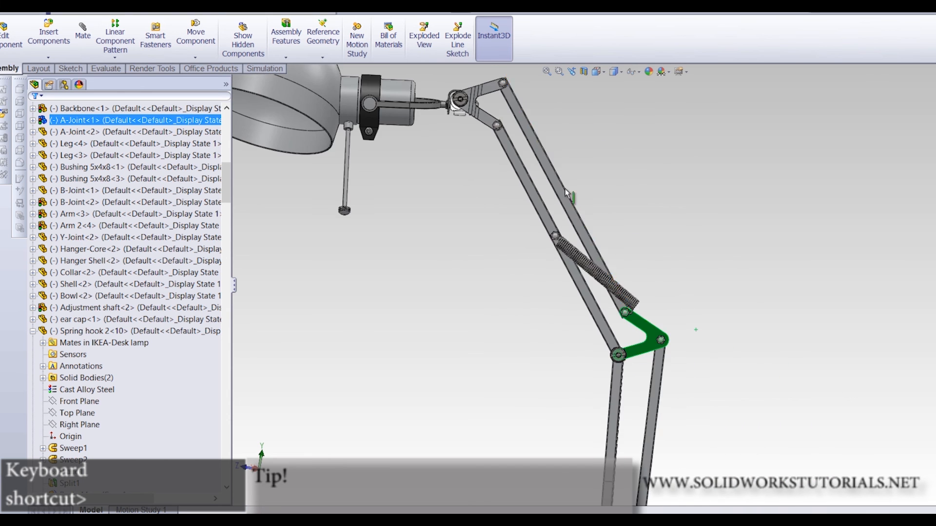
Swing the upper arm pair down to a shallower angle and test how the elbow links and spring follow
scroll(557, 181, "down", 3)
left_click_drag(485, 154, 238, 215)
scroll(591, 382, "up", 5)
scroll(595, 382, "down", 4)
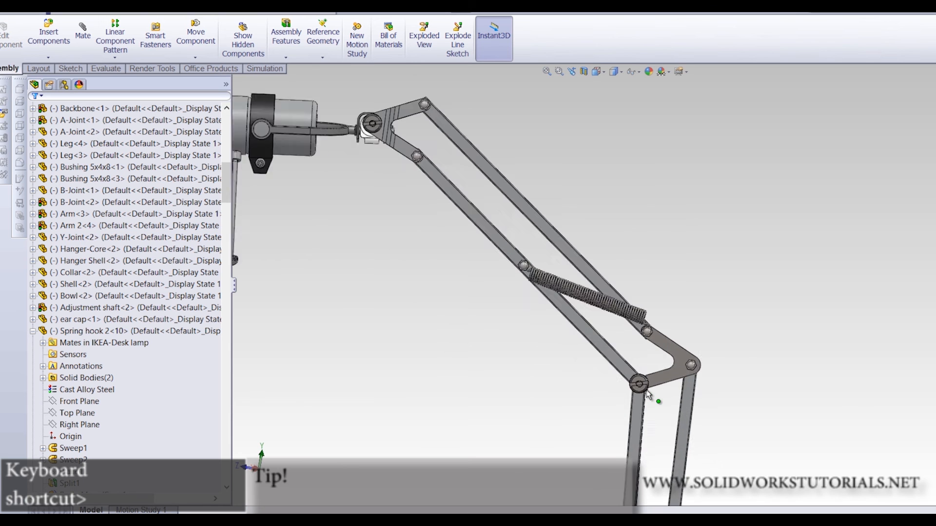
left_click_drag(597, 347, 553, 321)
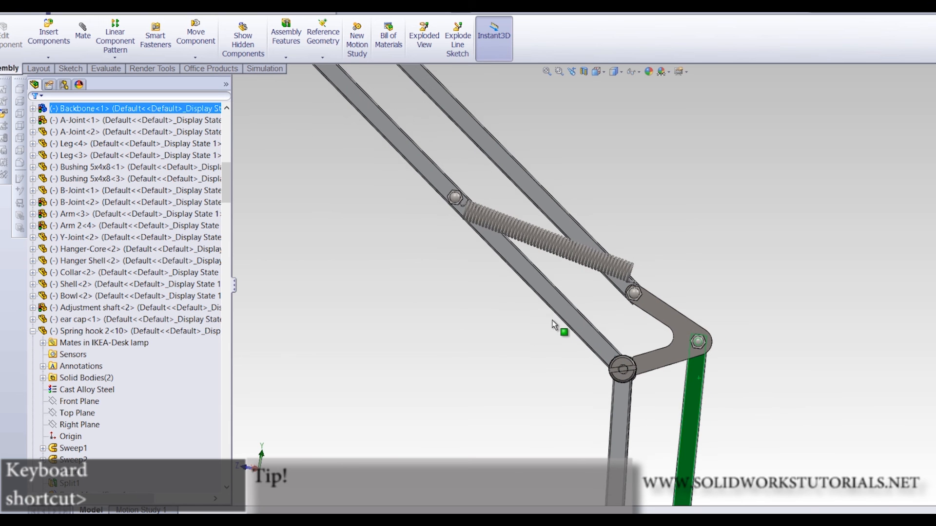
left_click_drag(478, 351, 477, 354)
left_click_drag(425, 181, 383, 177)
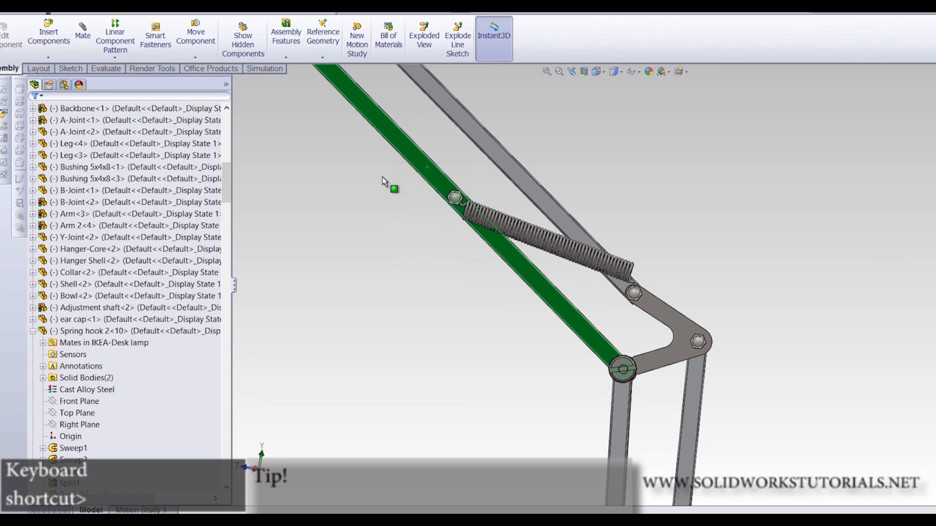
left_click(459, 307)
scroll(643, 256, "down", 5)
left_click_drag(604, 286, 524, 332)
scroll(618, 278, "up", 4)
scroll(618, 279, "up", 6)
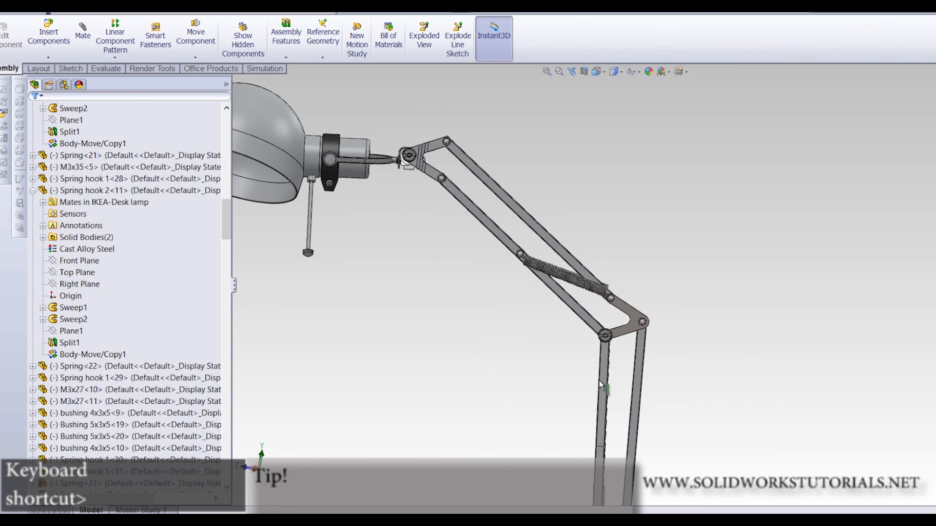
Swing the lamp head by its Adjustment shaft and check the Y-Joint pin's stop inside the hanger
middle_click_drag(494, 222, 412, 232)
scroll(556, 228, "down", 6)
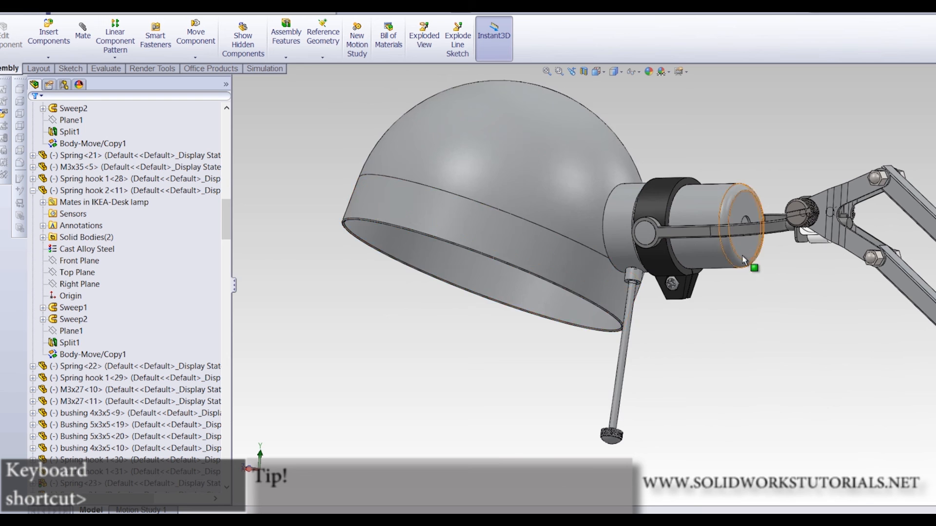
scroll(739, 251, "down", 3)
middle_click_drag(735, 243, 706, 242)
scroll(706, 242, "up", 4)
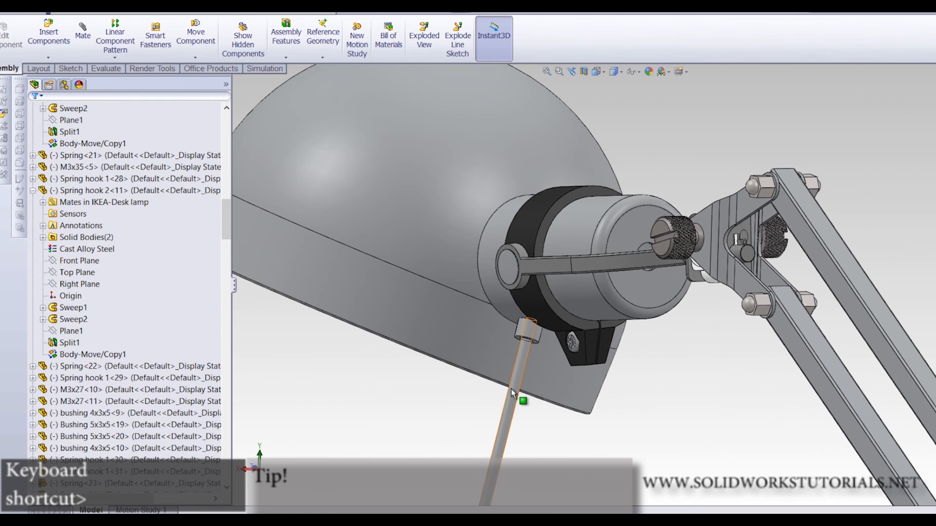
left_click_drag(512, 392, 604, 407)
left_click_drag(549, 433, 731, 265)
scroll(711, 254, "down", 4)
scroll(684, 276, "down", 5)
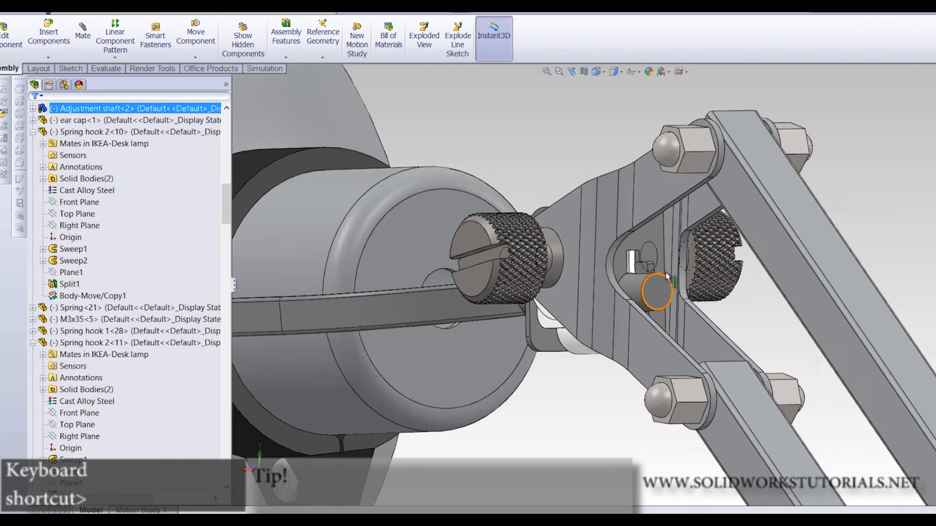
left_click(633, 283)
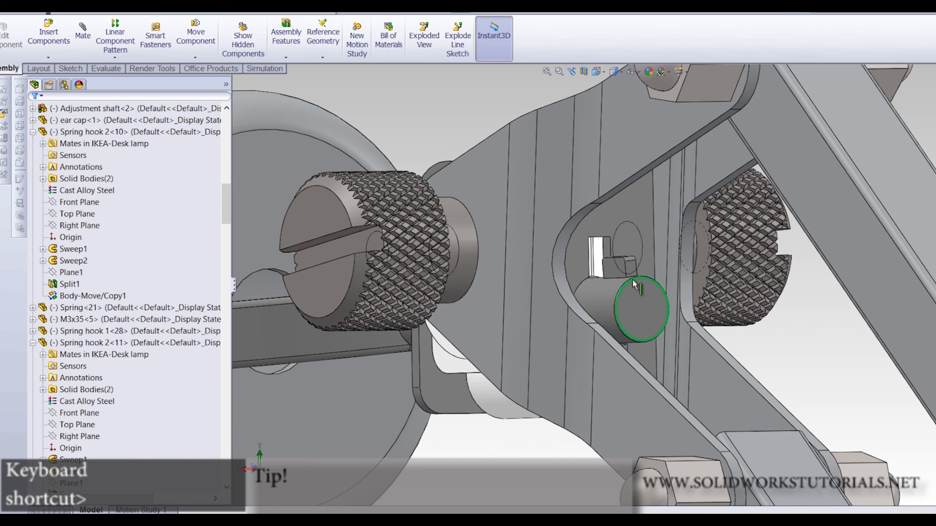
mouse_move(653, 282)
left_mouse_down()
mouse_move(621, 274)
mouse_move(660, 268)
left_mouse_up()
Turn the Bowl to test its play in the Collar, and swing the Adjustment shaft back toward vertical
scroll(566, 273, "up", 8)
middle_click_drag(505, 401, 491, 373)
left_click(518, 319)
left_click_drag(517, 320, 564, 296)
left_click_drag(565, 246, 573, 345)
scroll(561, 373, "up", 3)
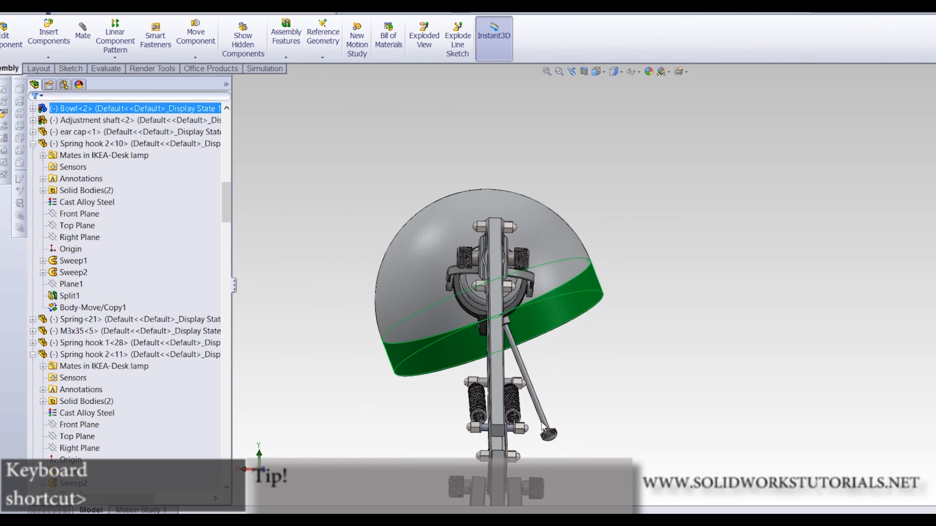
scroll(543, 421, "down", 4)
left_click_drag(572, 394, 422, 405)
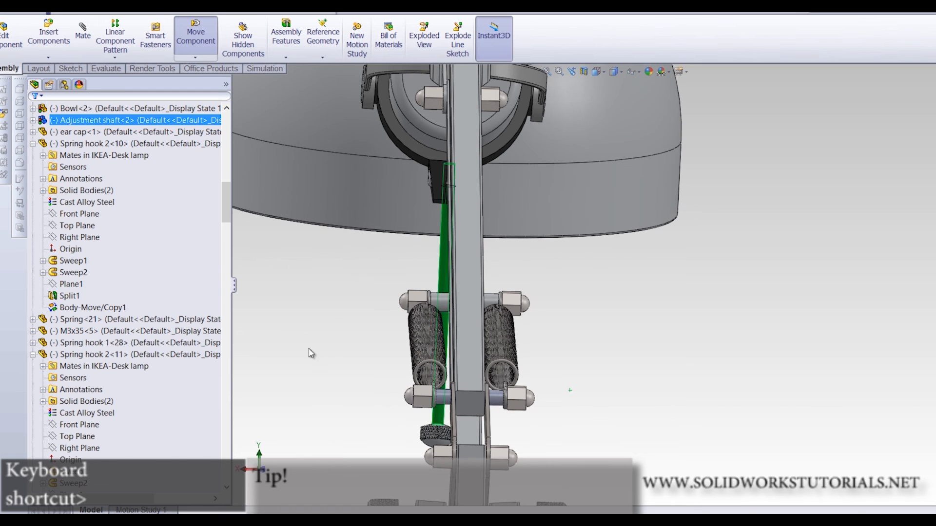
Add a Lock mate between the Bowl and the Collar
scroll(411, 340, "up", 2)
scroll(468, 195, "down", 3)
middle_click_drag(495, 177, 566, 195)
scroll(510, 238, "up", 3)
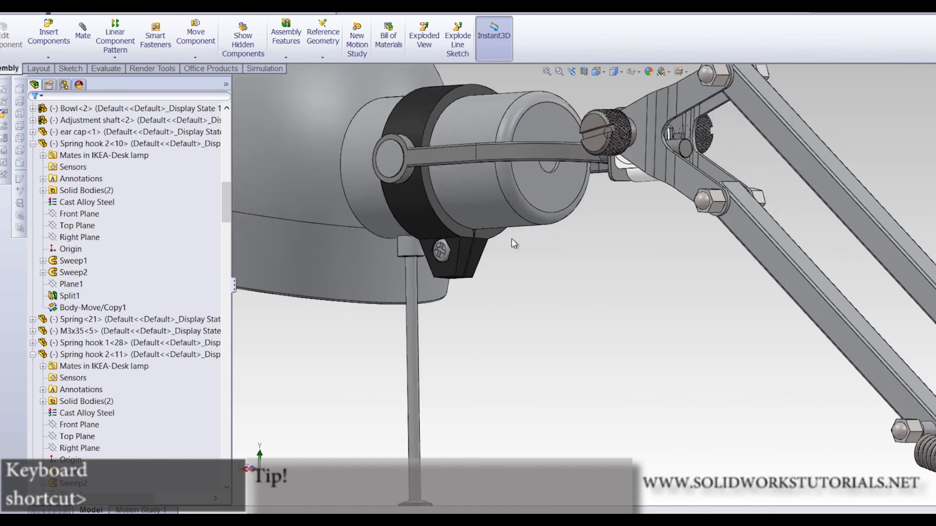
scroll(538, 207, "down", 3)
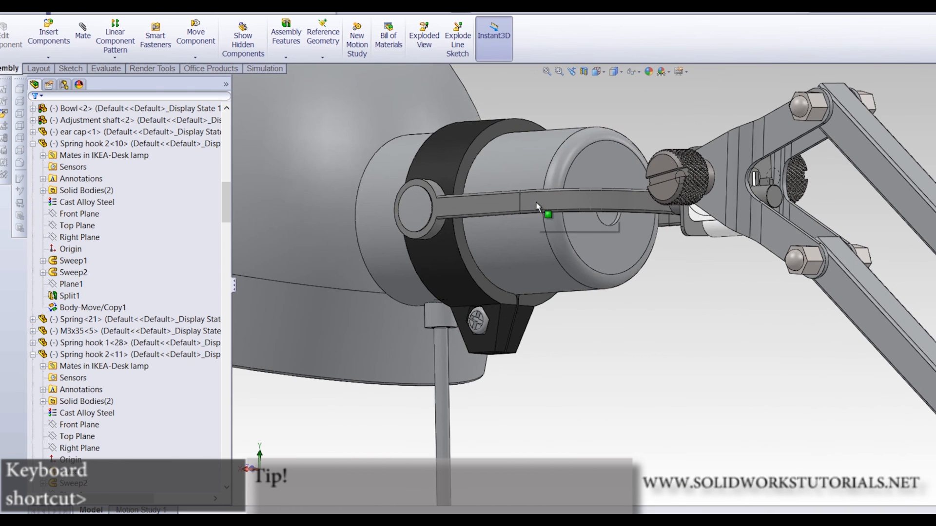
left_click(85, 37)
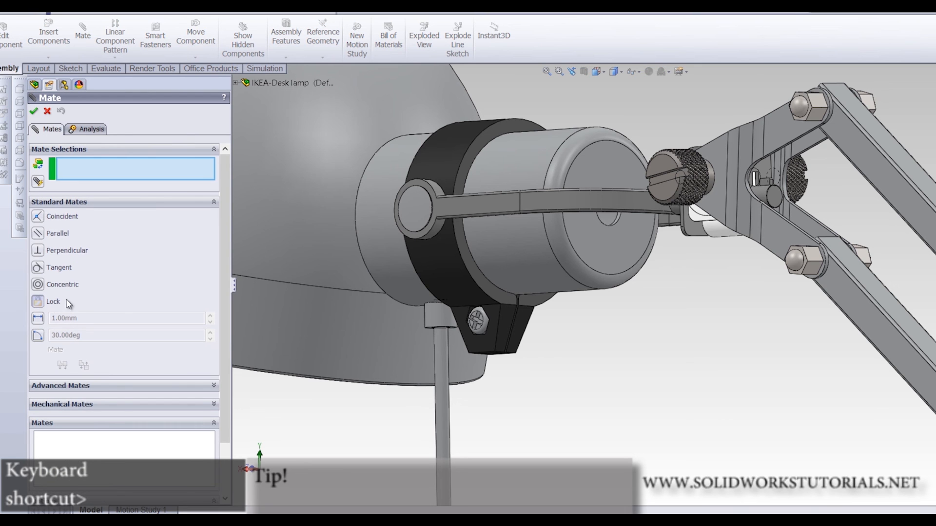
left_click(325, 281)
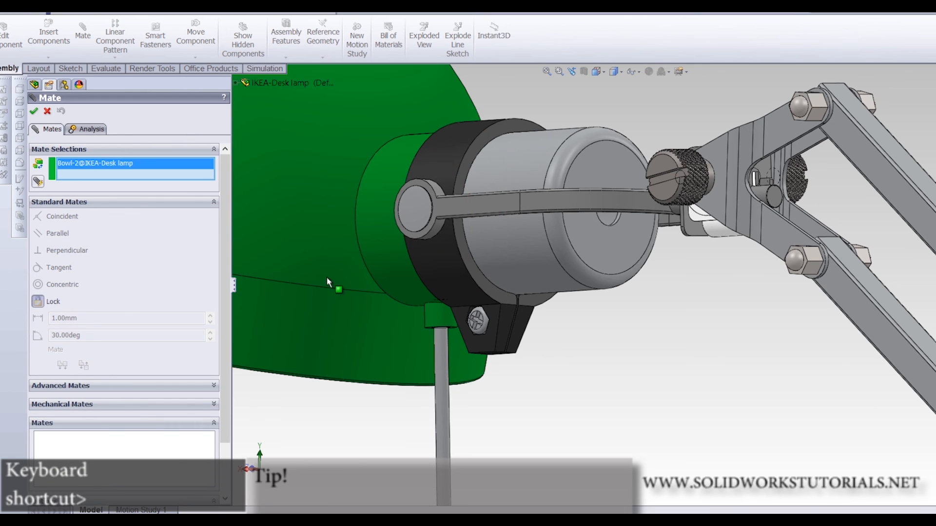
left_click(432, 267)
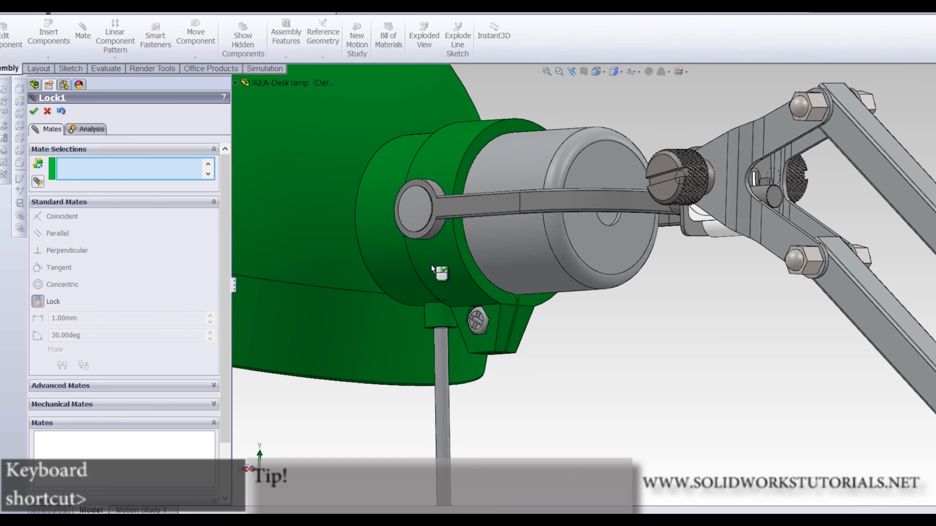
left_click(33, 112)
Swing the Adjustment shaft sideways and upward to test how the locked Bowl and Collar turn together
scroll(600, 317, "up", 5)
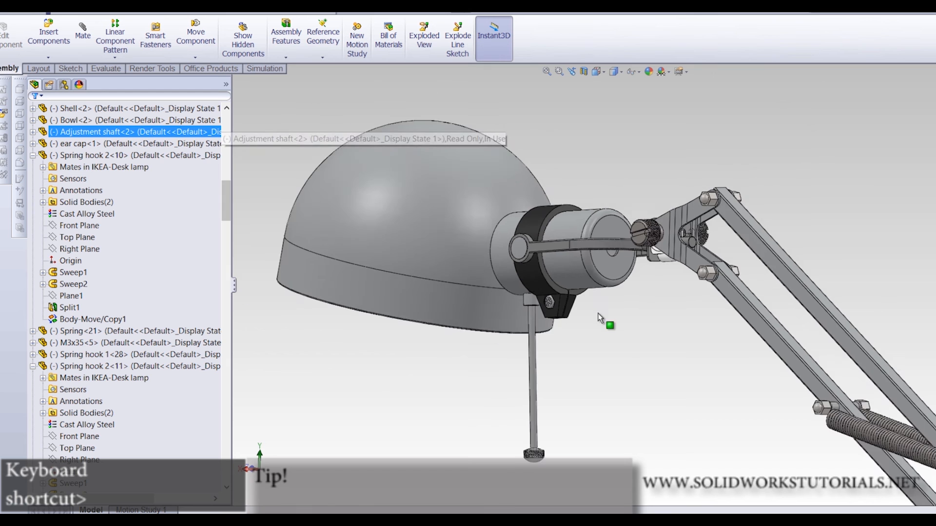
scroll(600, 317, "down", 3)
left_click_drag(505, 426, 753, 218)
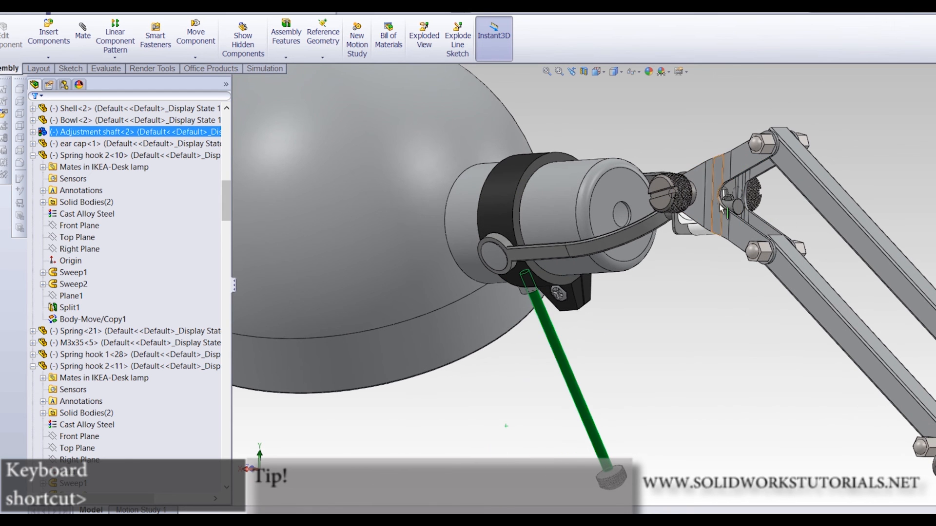
left_click_drag(564, 460, 748, 307)
View the mates of the Y-Joint at the hanger with only its connected parts shown
scroll(720, 194, "down", 3)
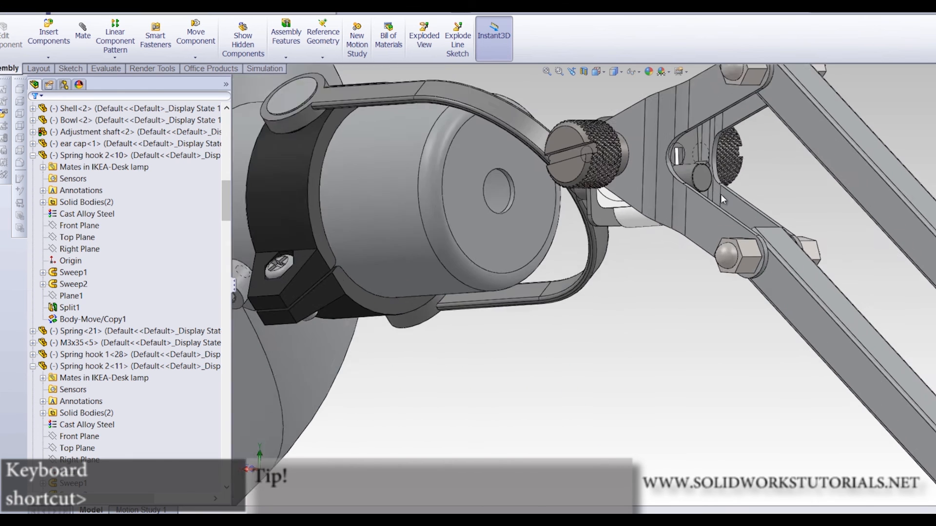
left_click(678, 174)
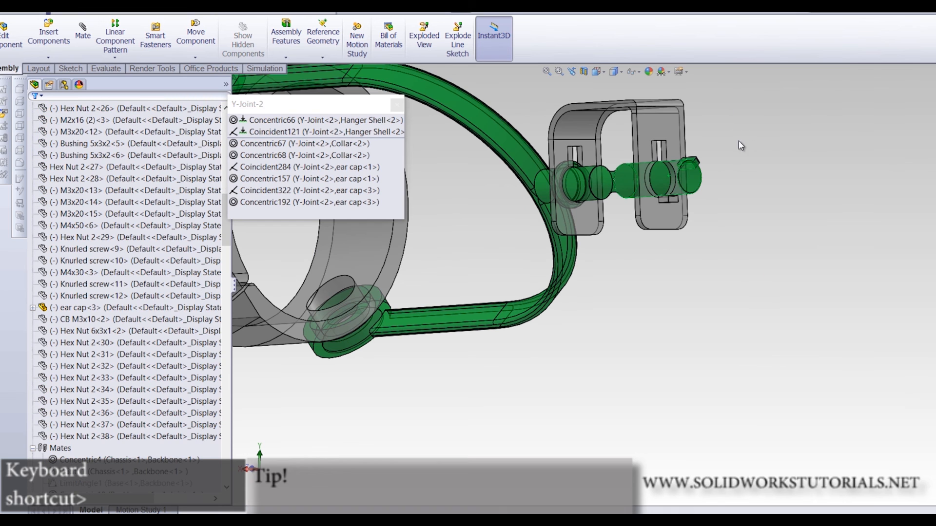
left_click(397, 105)
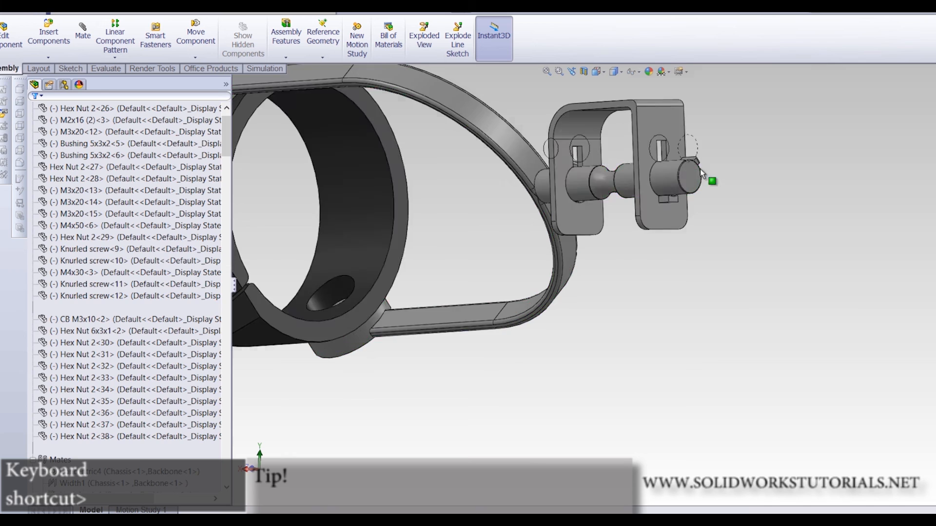
Add a limit-angle mate between the Y-Joint tab edge and the Hanger Shell stop edge, with limits of 144 and -144 degrees
scroll(710, 181, "down", 5)
scroll(652, 238, "down", 10)
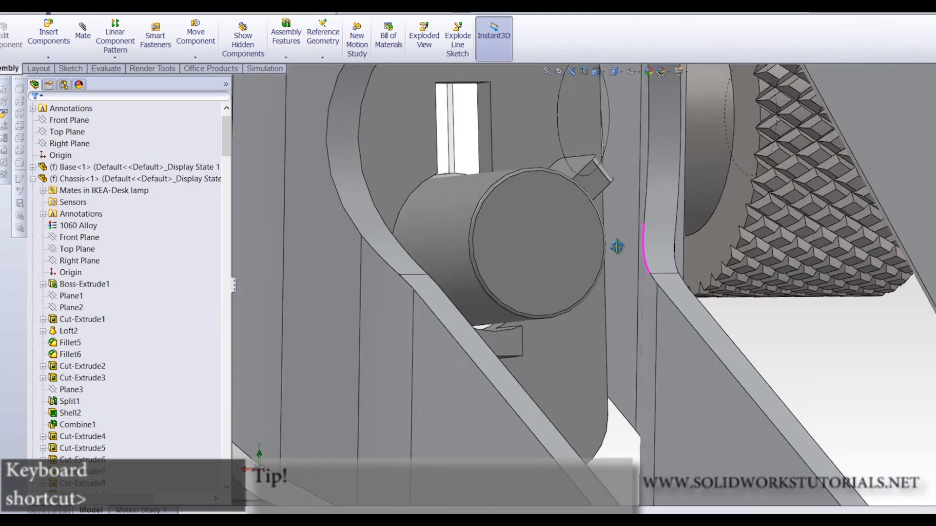
scroll(572, 270, "down", 4)
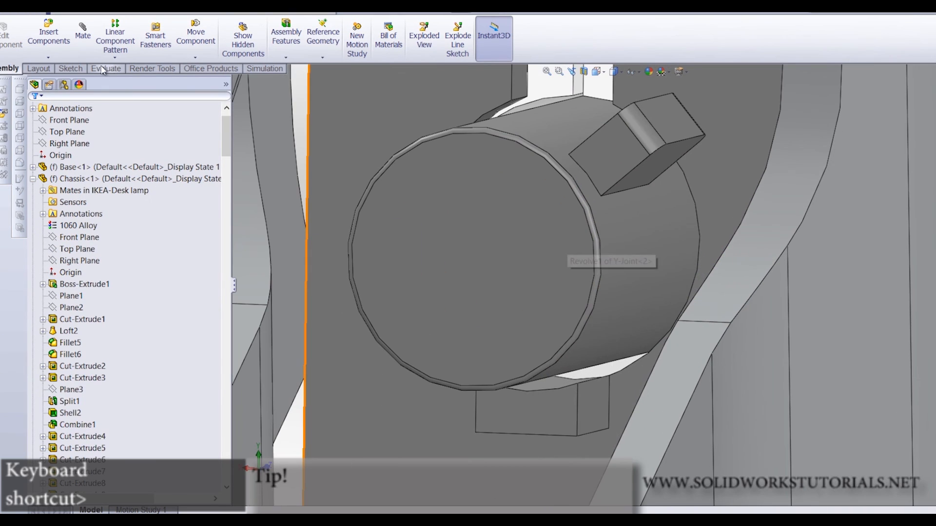
left_click(82, 34)
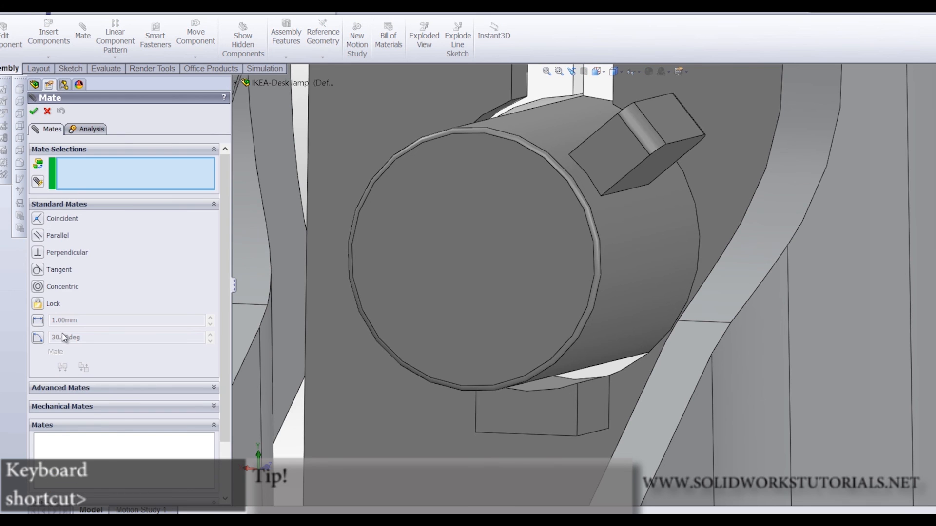
left_click(69, 388)
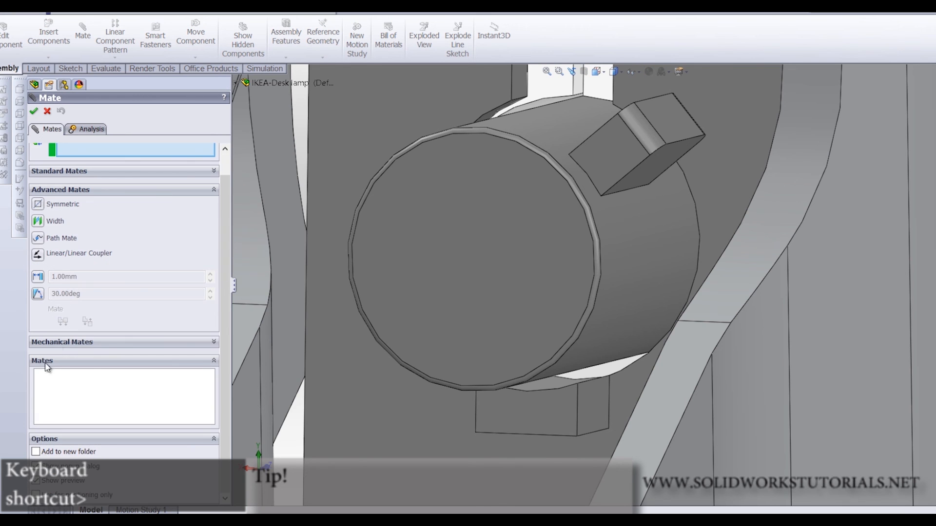
left_click(39, 296)
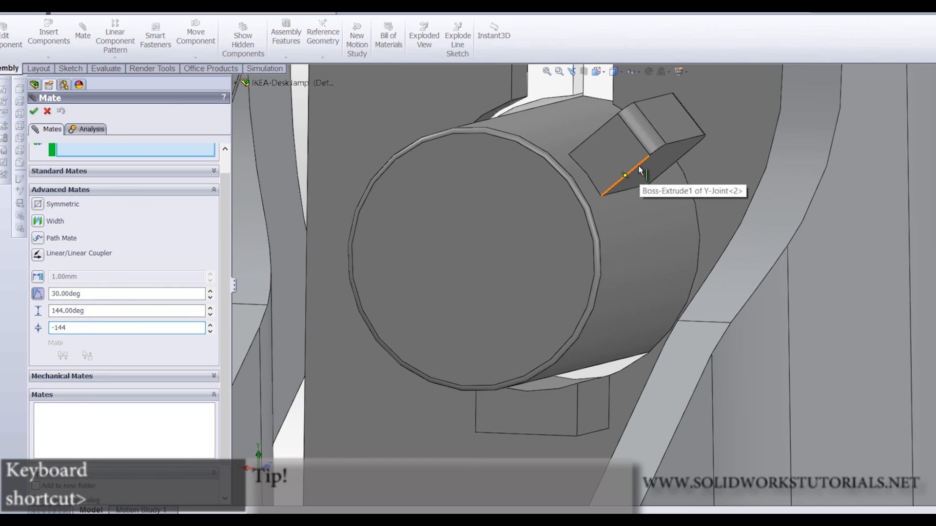
left_click(580, 399)
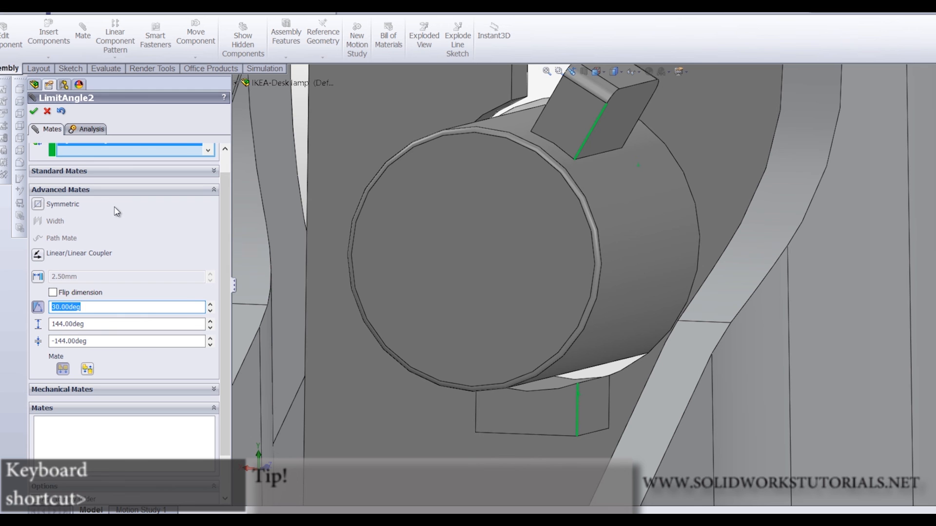
left_click(34, 112)
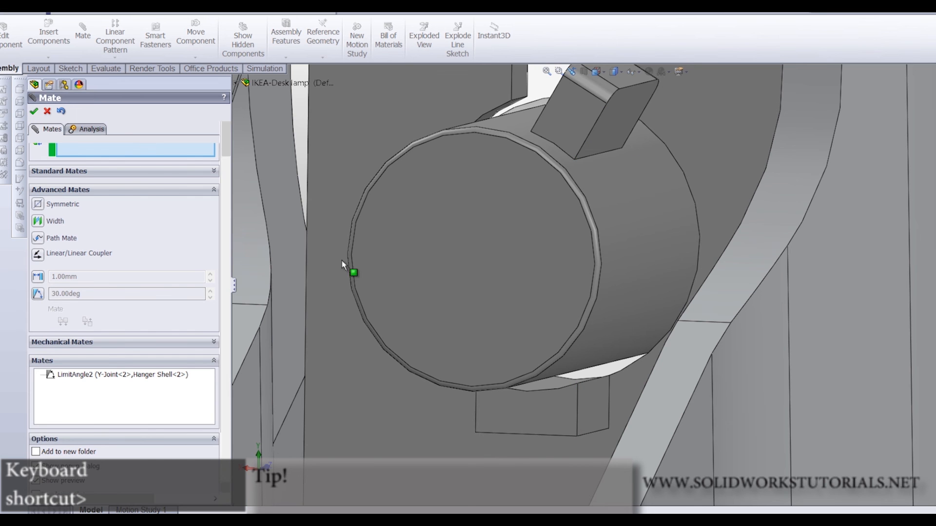
key("Escape")
Swing the Adjustment shaft up and over to test the head's rotation limit, and bring it back down below the head
scroll(376, 271, "up", 11)
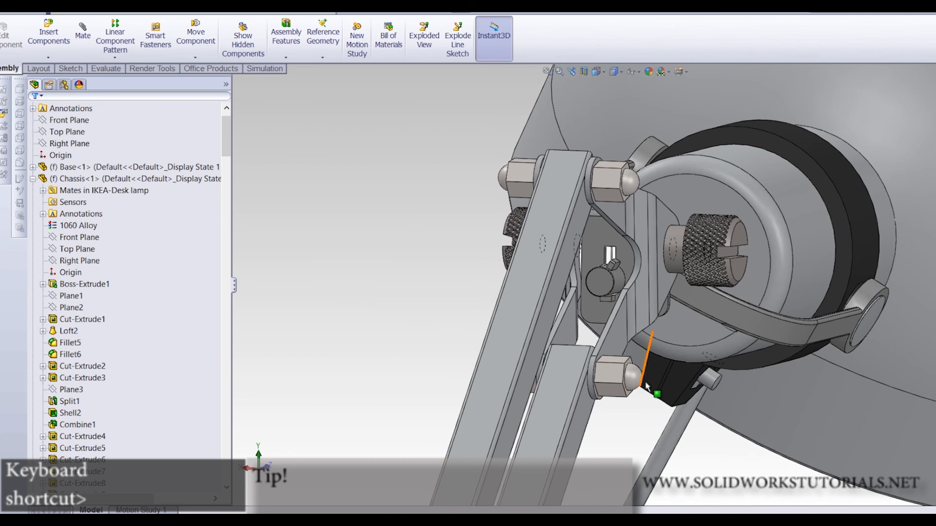
scroll(646, 387, "up", 3)
left_click_drag(623, 430, 716, 87)
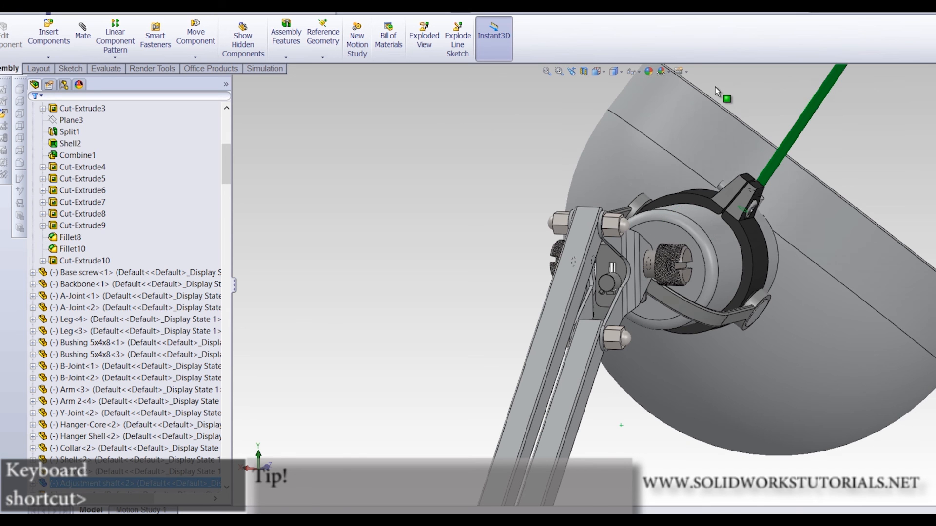
left_click_drag(545, 111, 782, 44)
left_click_drag(859, 127, 690, 469)
Fit the whole lamp in the Left view and rotate it to examine it from several sides, above and underneath
scroll(651, 446, "up", 10)
key("f")
key("space")
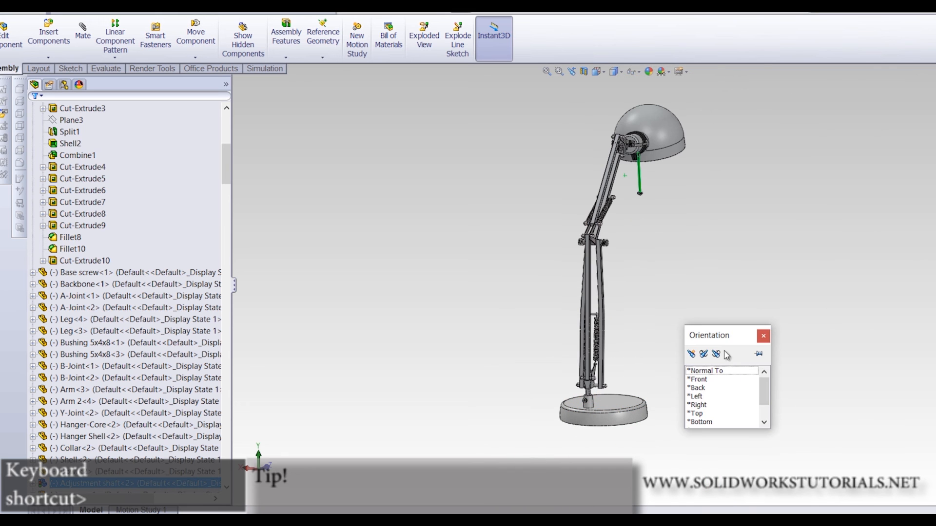
left_click(722, 396)
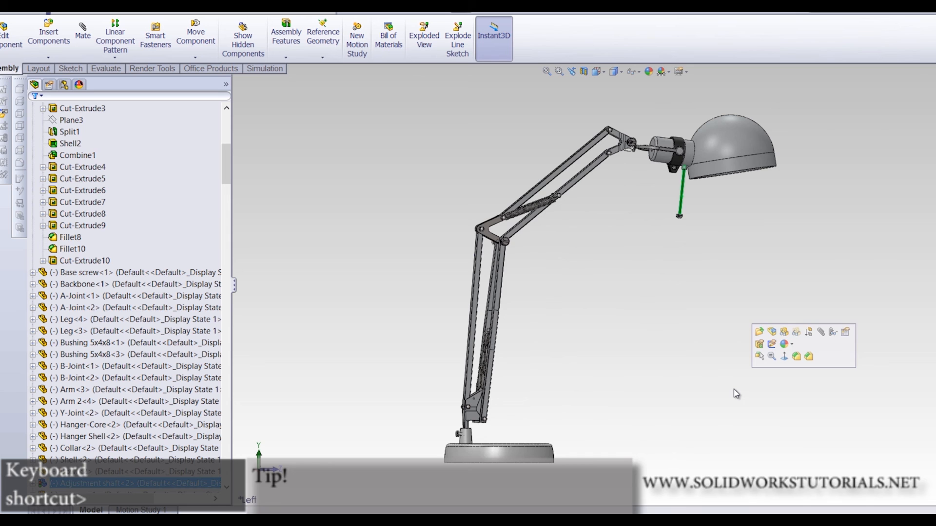
key("shift+Right")
key("shift+Right")
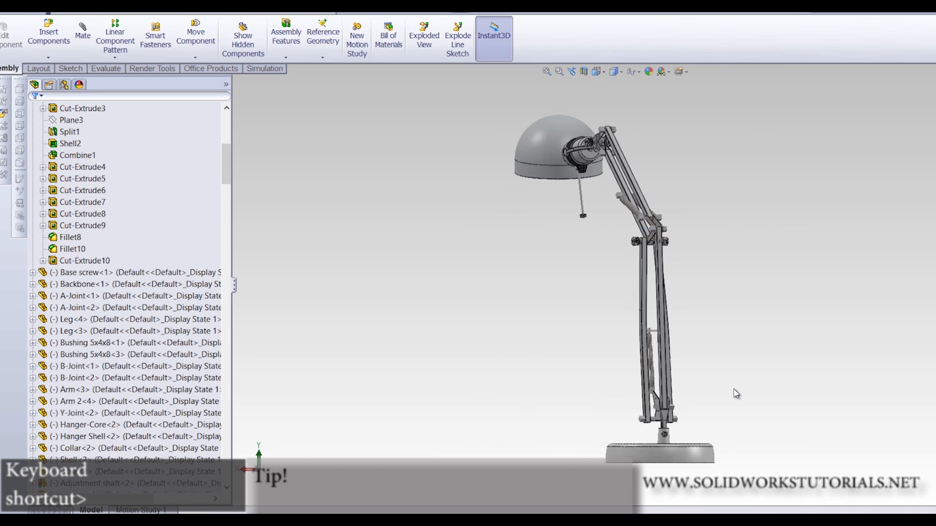
key("shift+Right")
key("shift+Right")
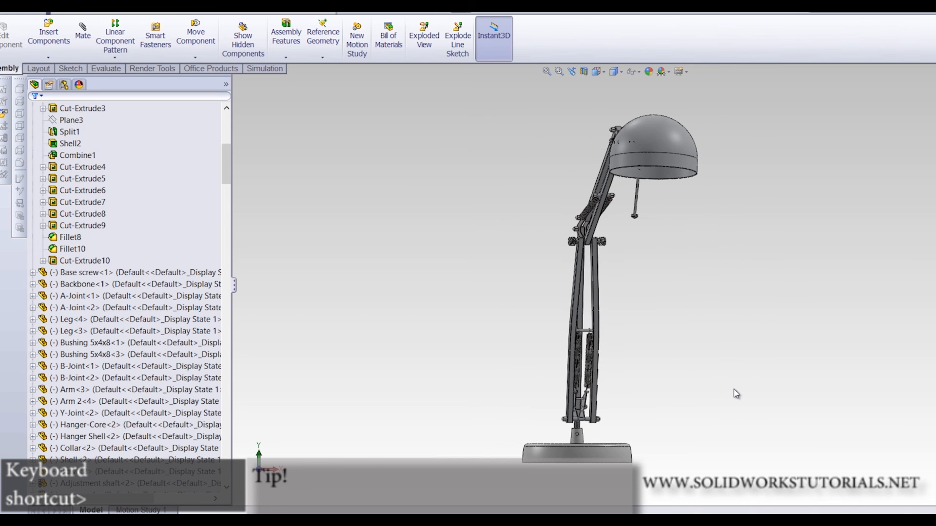
key("shift+Down")
key("shift+Right")
key("shift+Right")
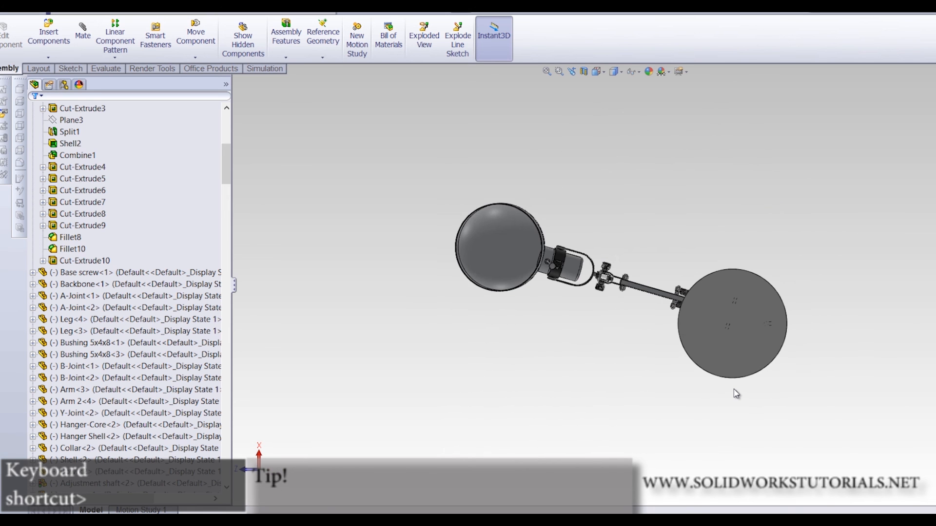
key("shift+Right")
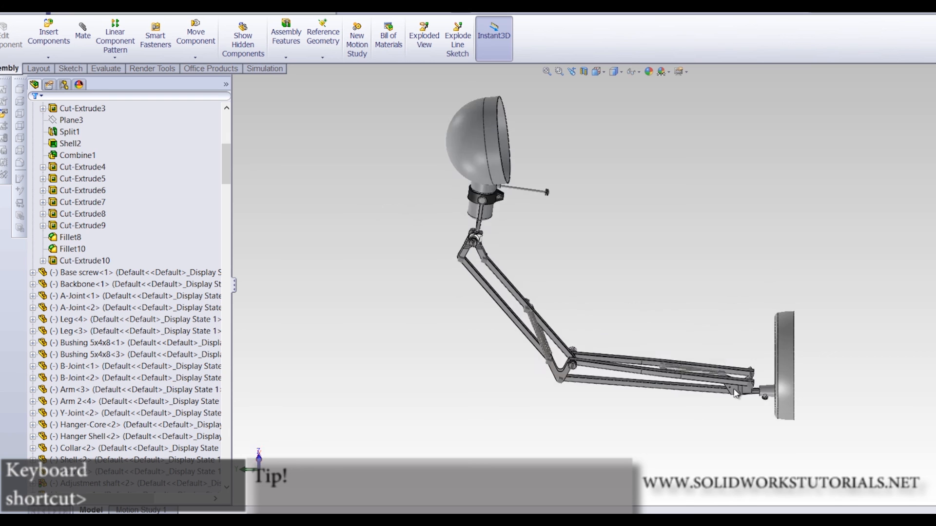
key("shift+Up")
key("shift+Right")
key("shift+Up")
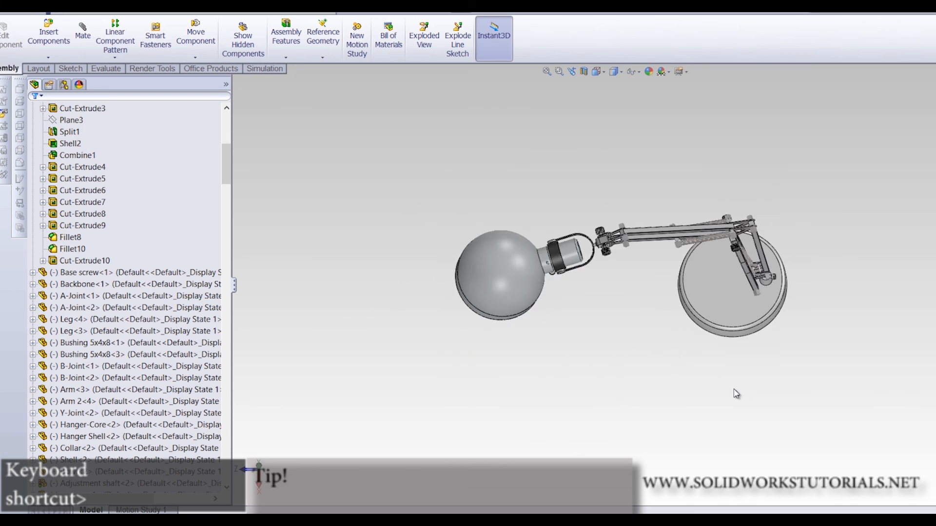